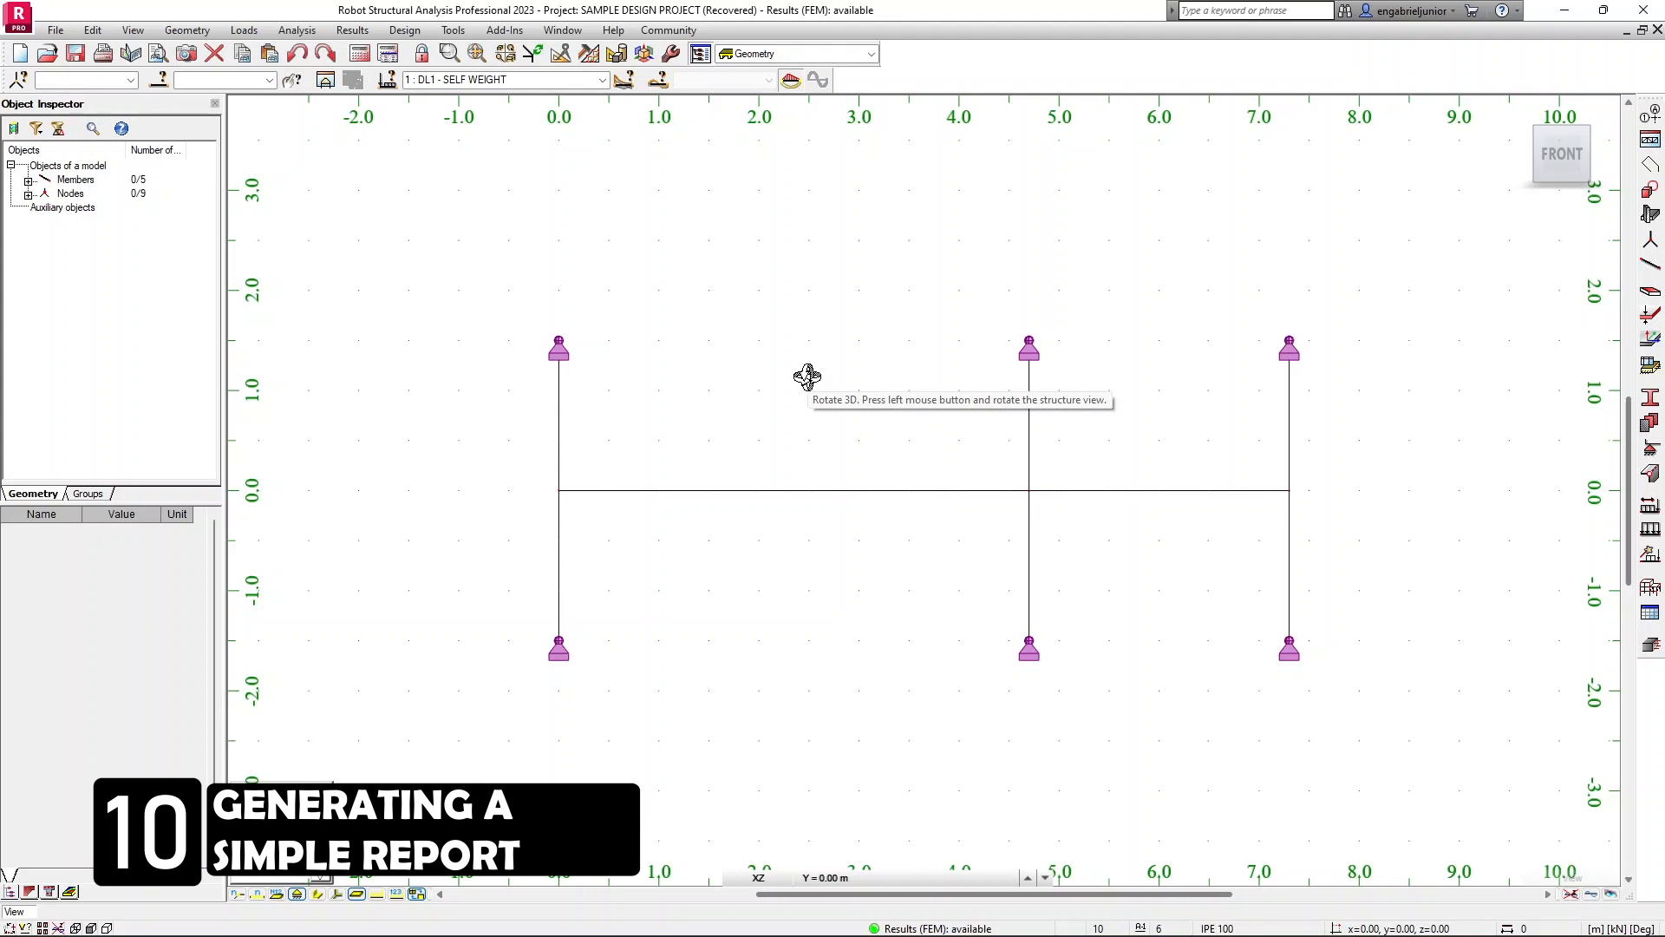
# Step: Open the printout composition wizard, look at its screen captures, and bring up the report's page setup
pyautogui.click(132, 54)
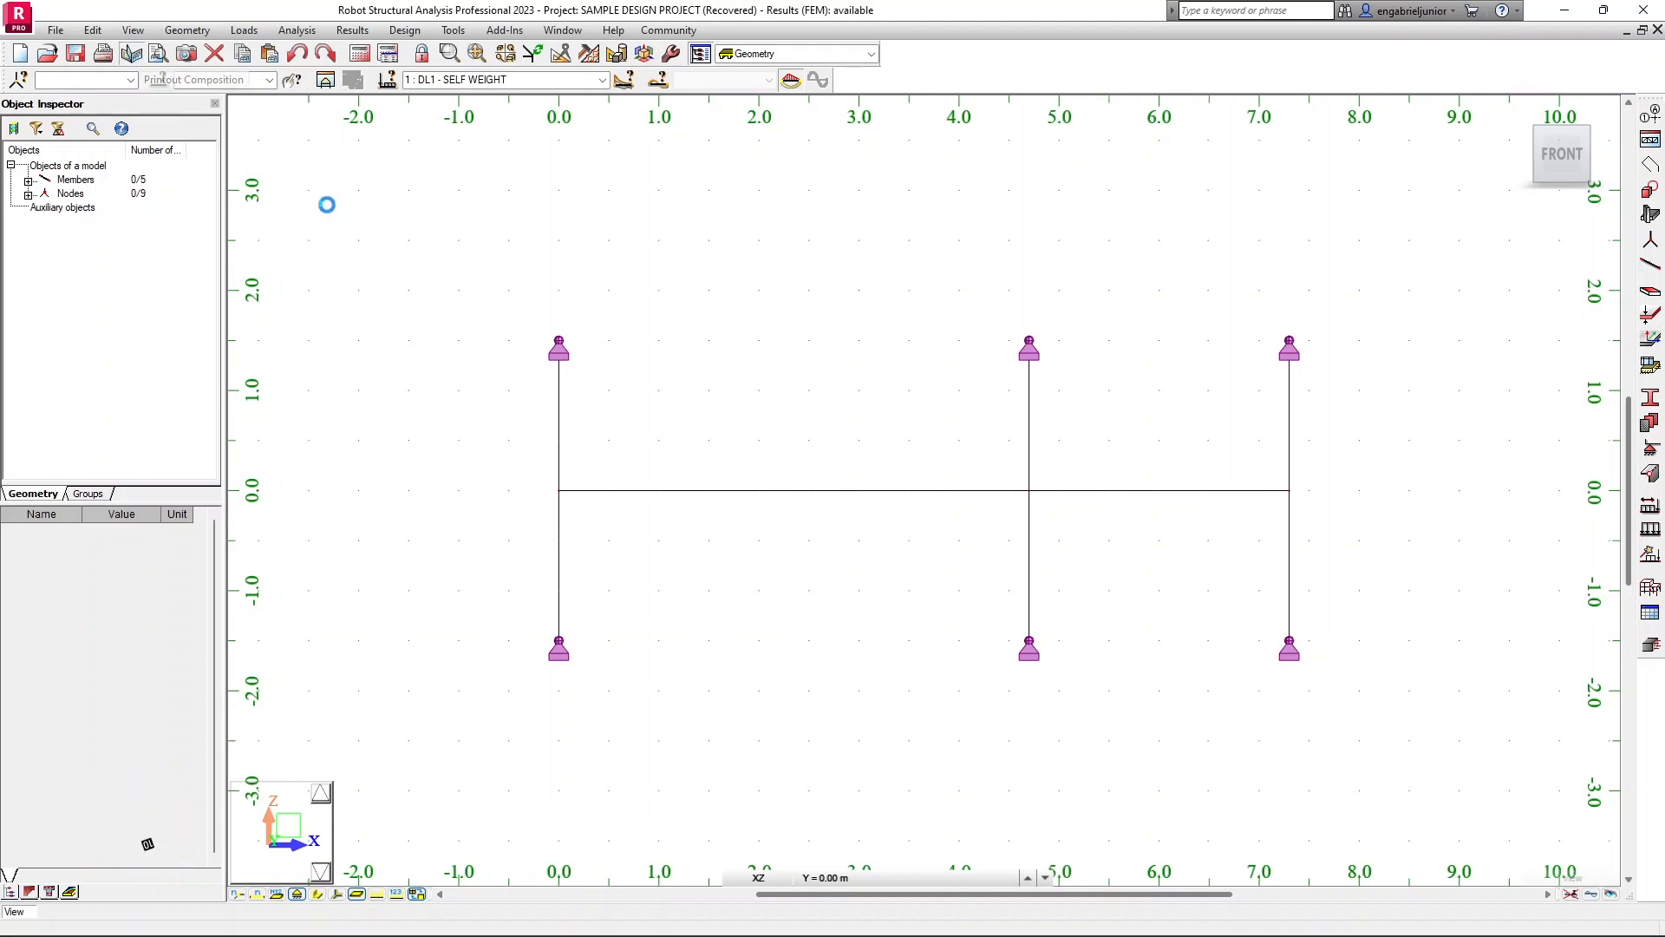
pyautogui.moveTo(232, 23); pyautogui.dragTo(618, 164)
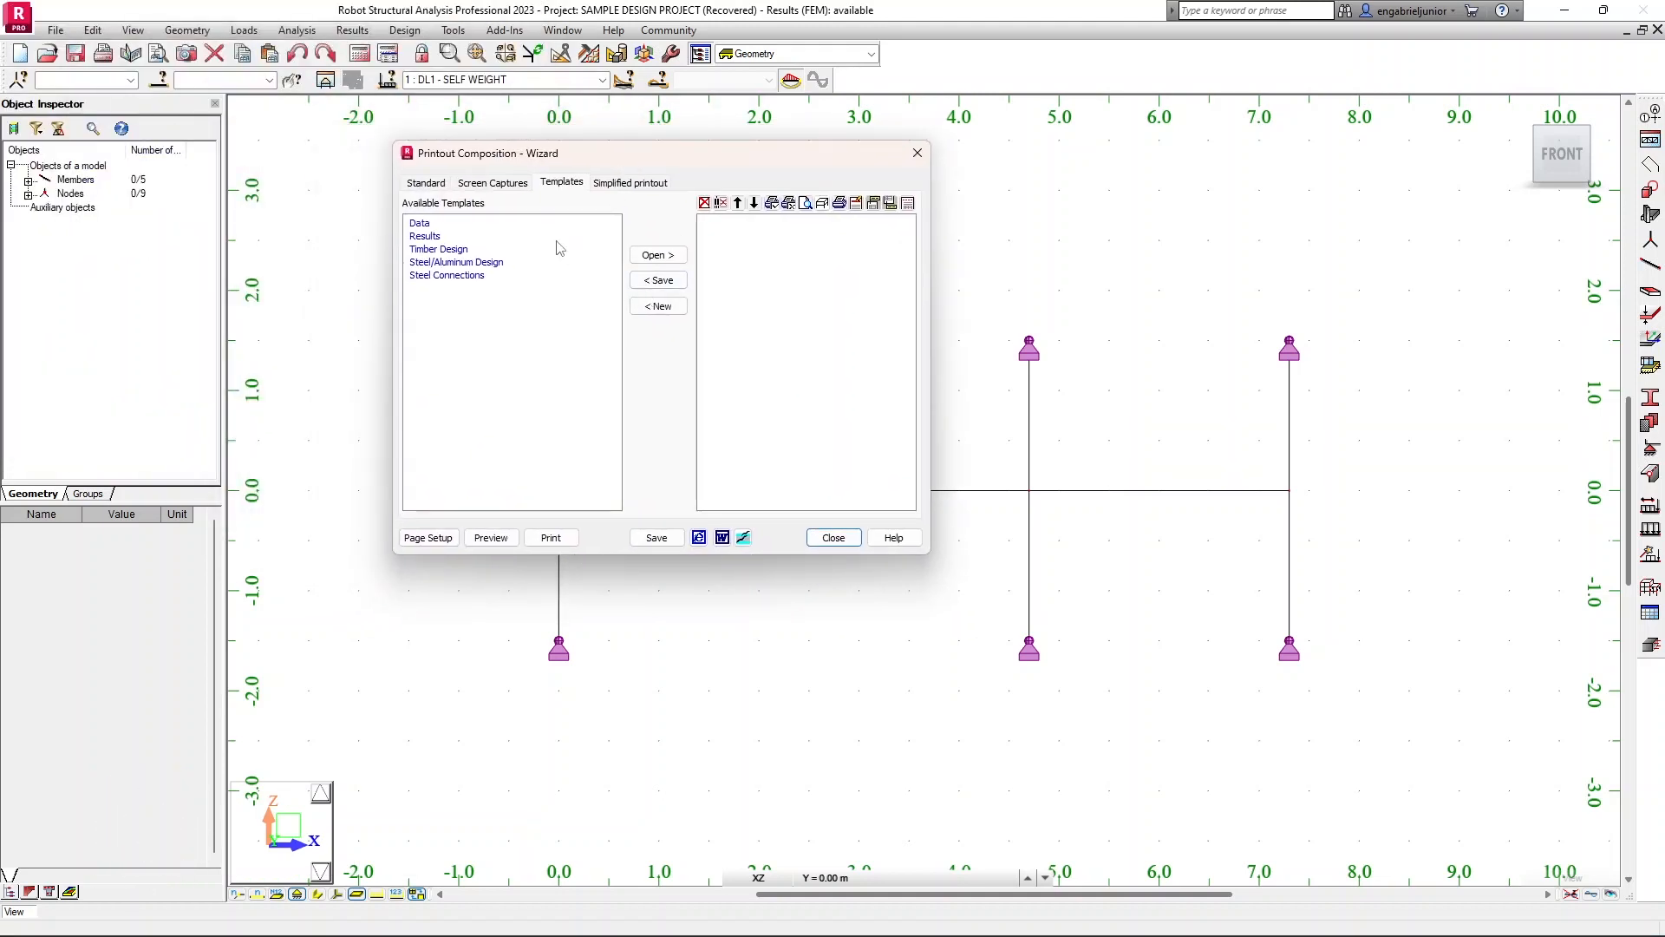
pyautogui.click(497, 188)
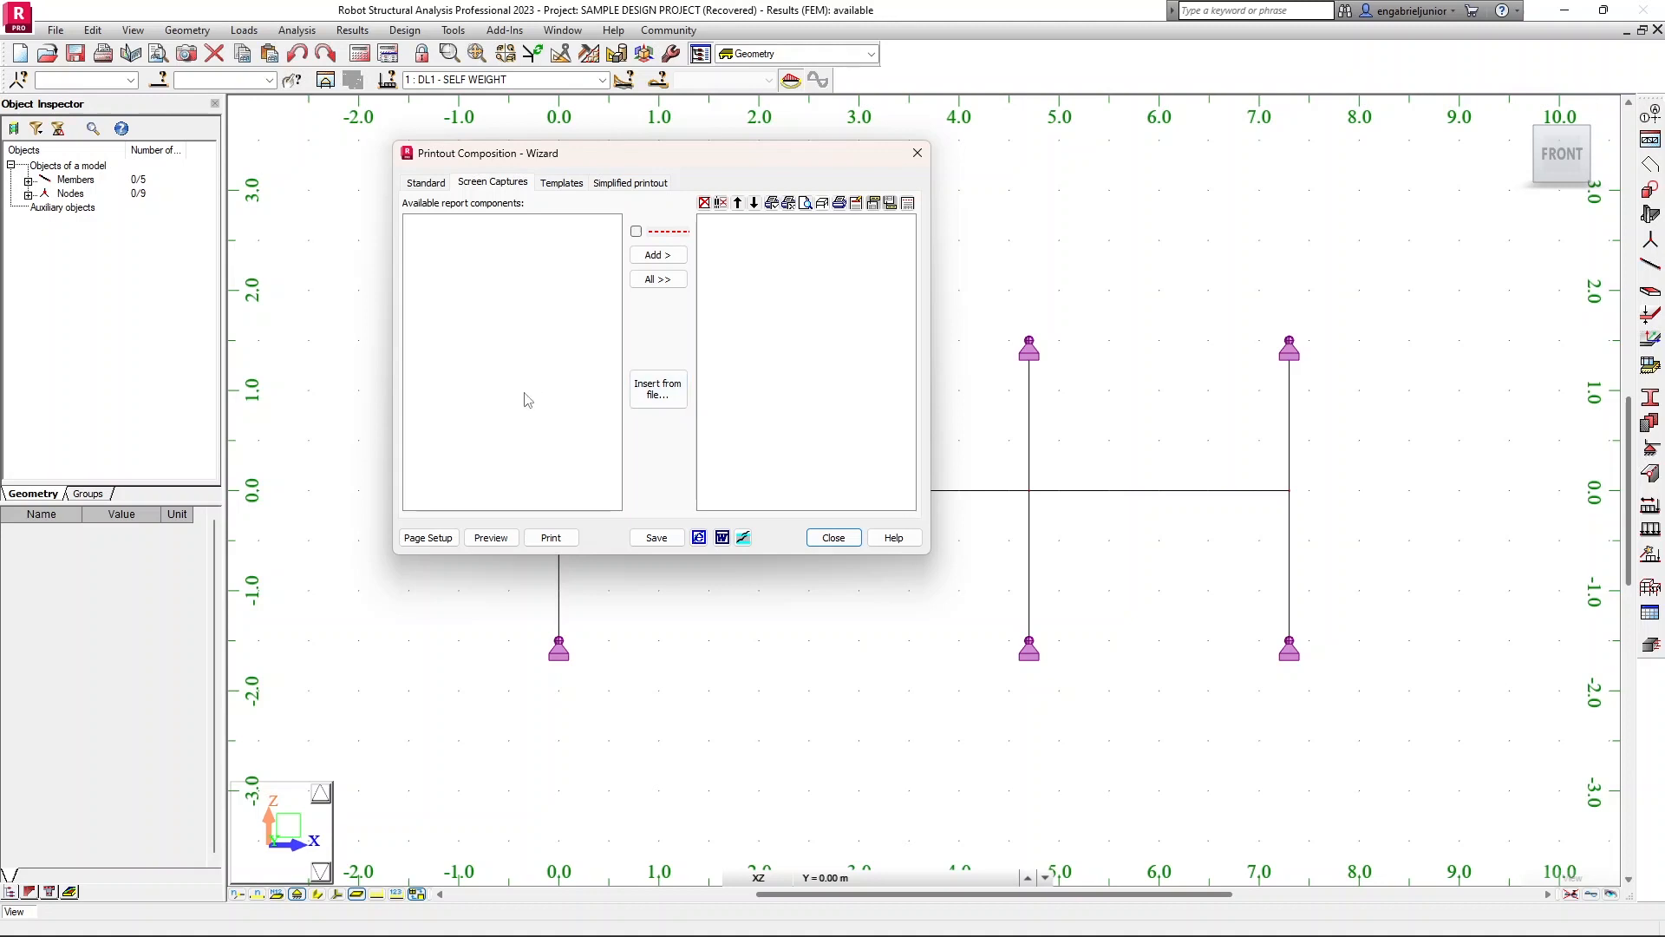
pyautogui.click(429, 537)
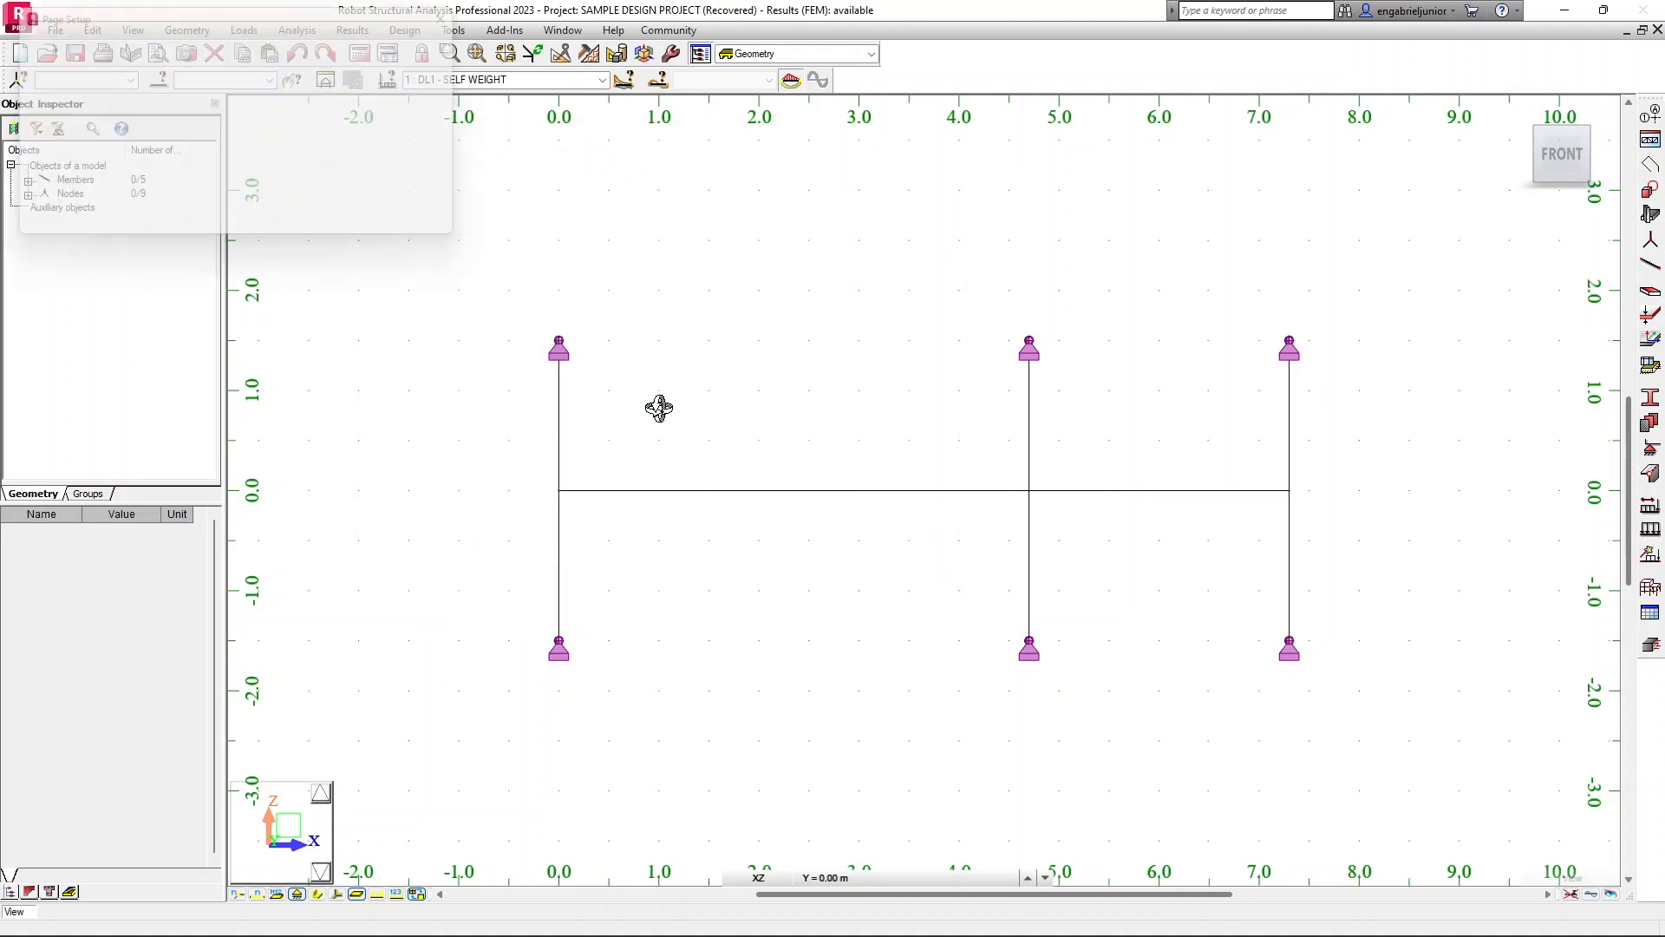
pyautogui.moveTo(287, 23); pyautogui.dragTo(683, 189)
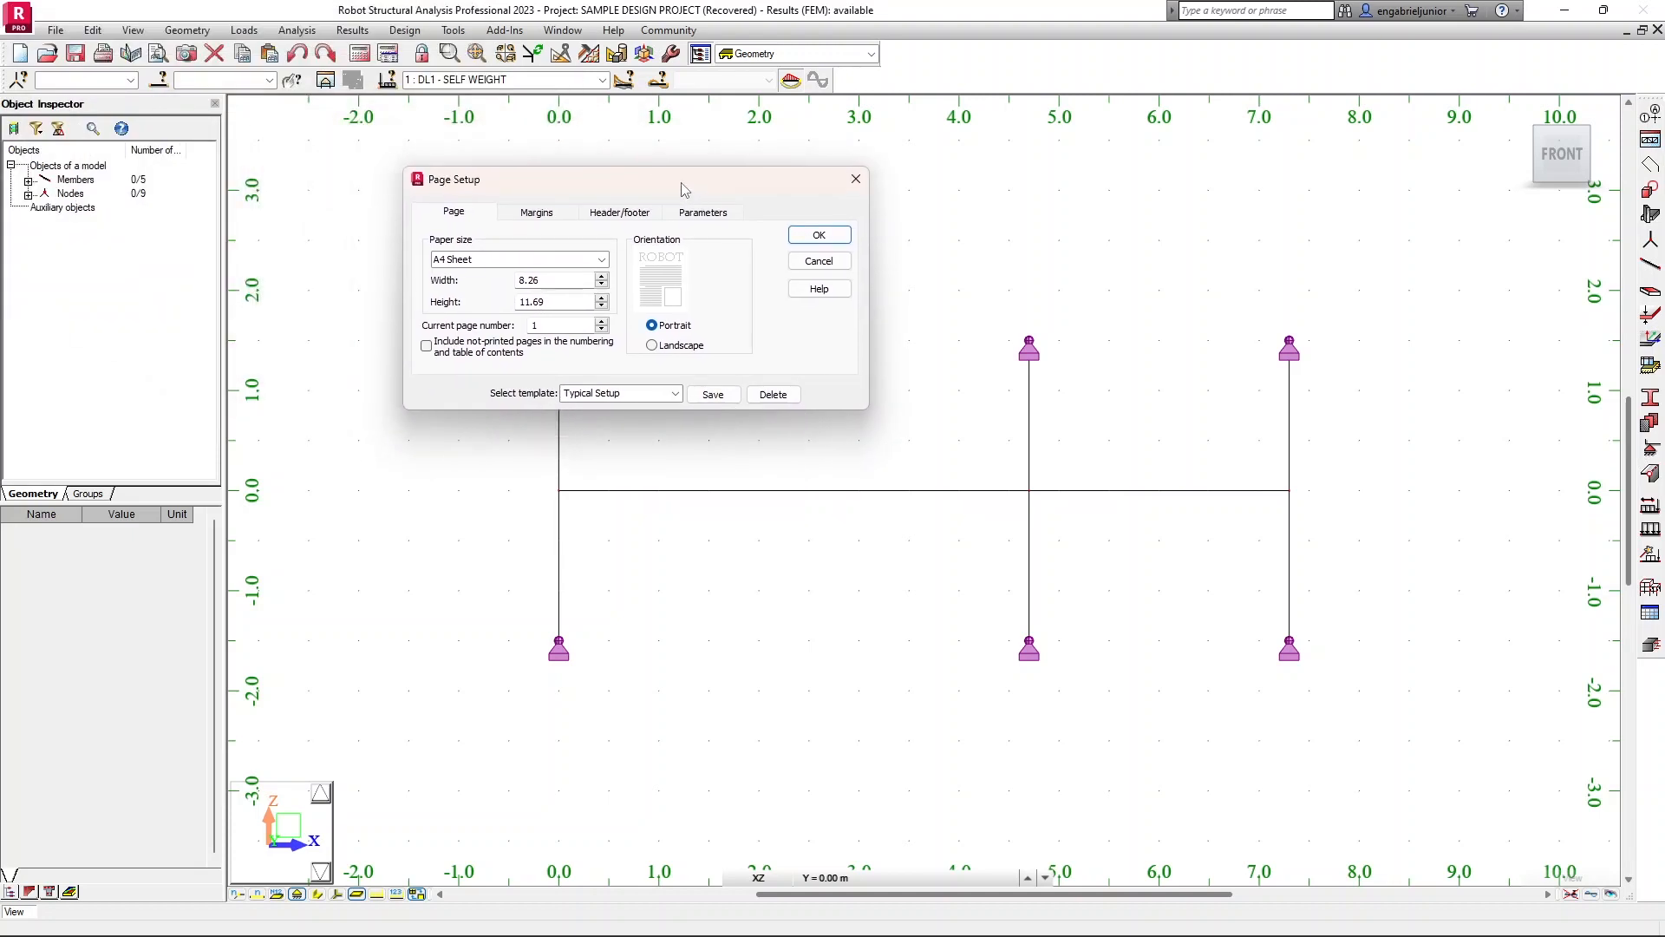
# Step: Review the page setup's margins, header/footer options and parameters
pyautogui.click(548, 213)
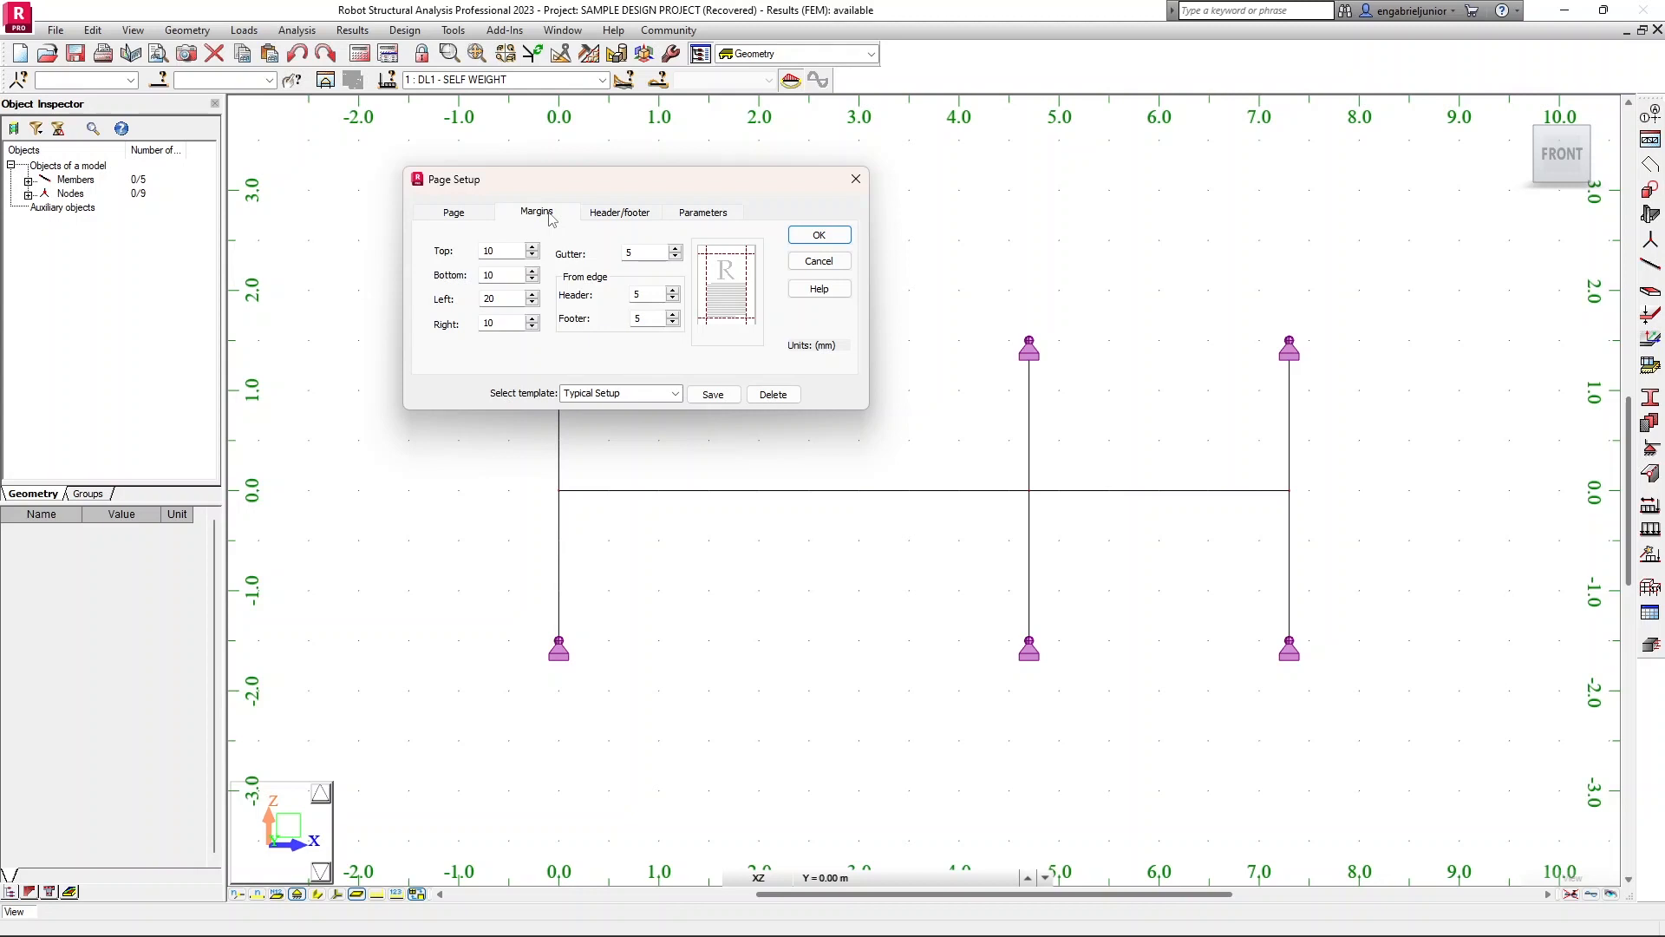
pyautogui.click(607, 218)
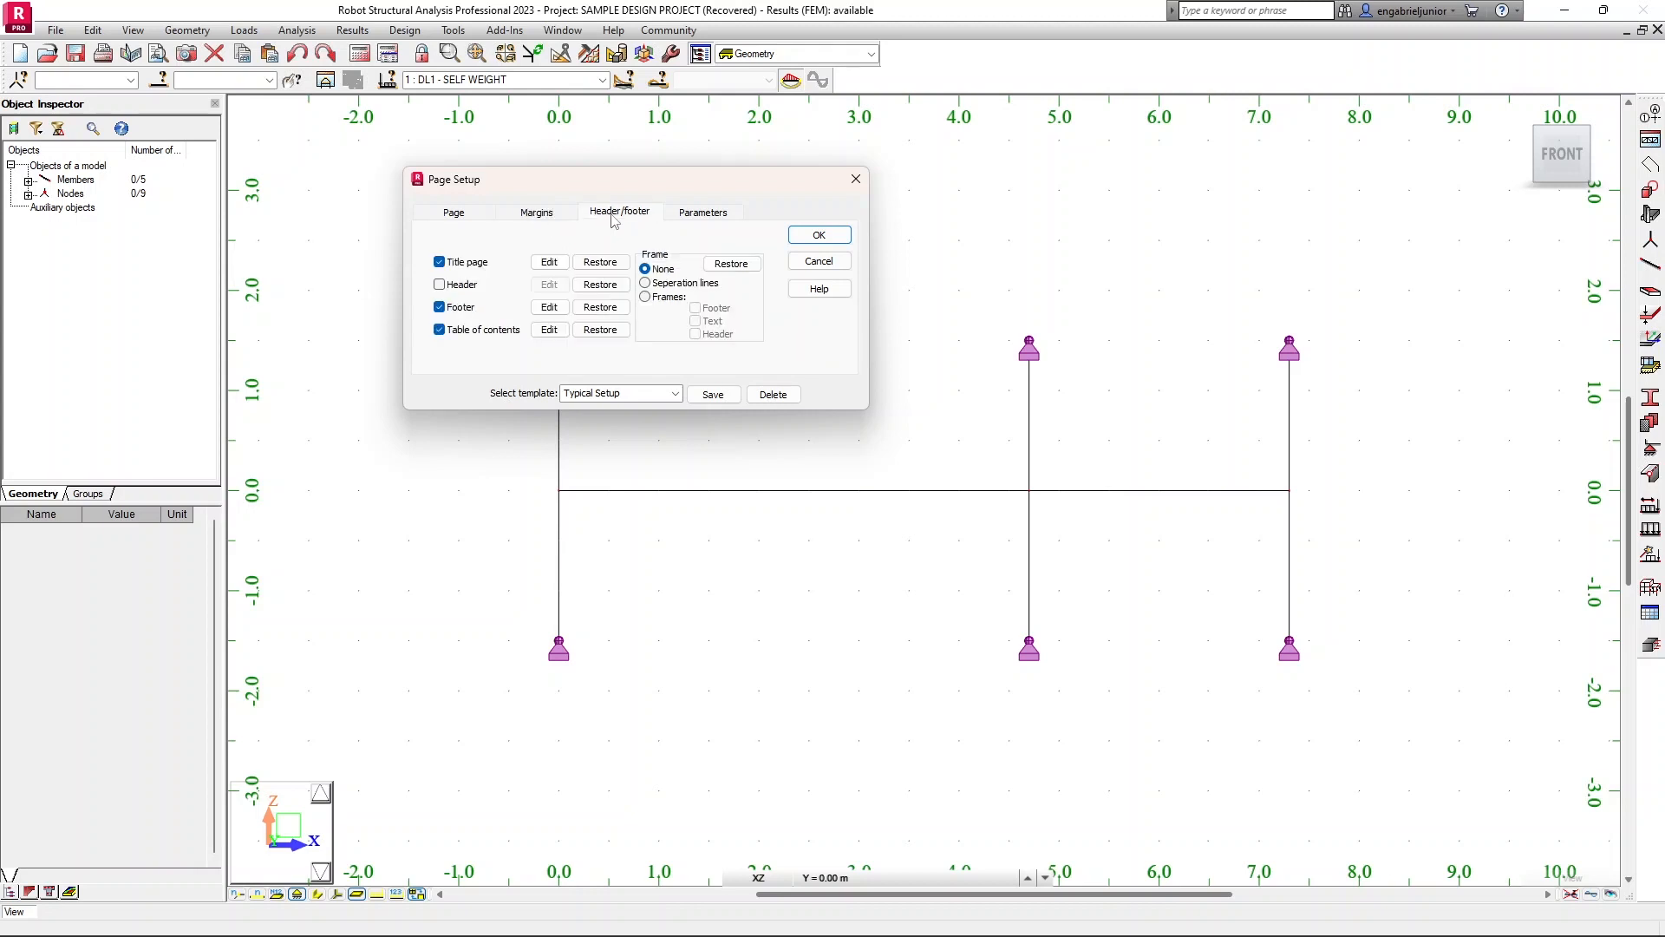
pyautogui.click(694, 223)
pyautogui.click(636, 217)
# Step: Examine the date and page number variables in the footer template and the project variables in the title page template
pyautogui.click(549, 307)
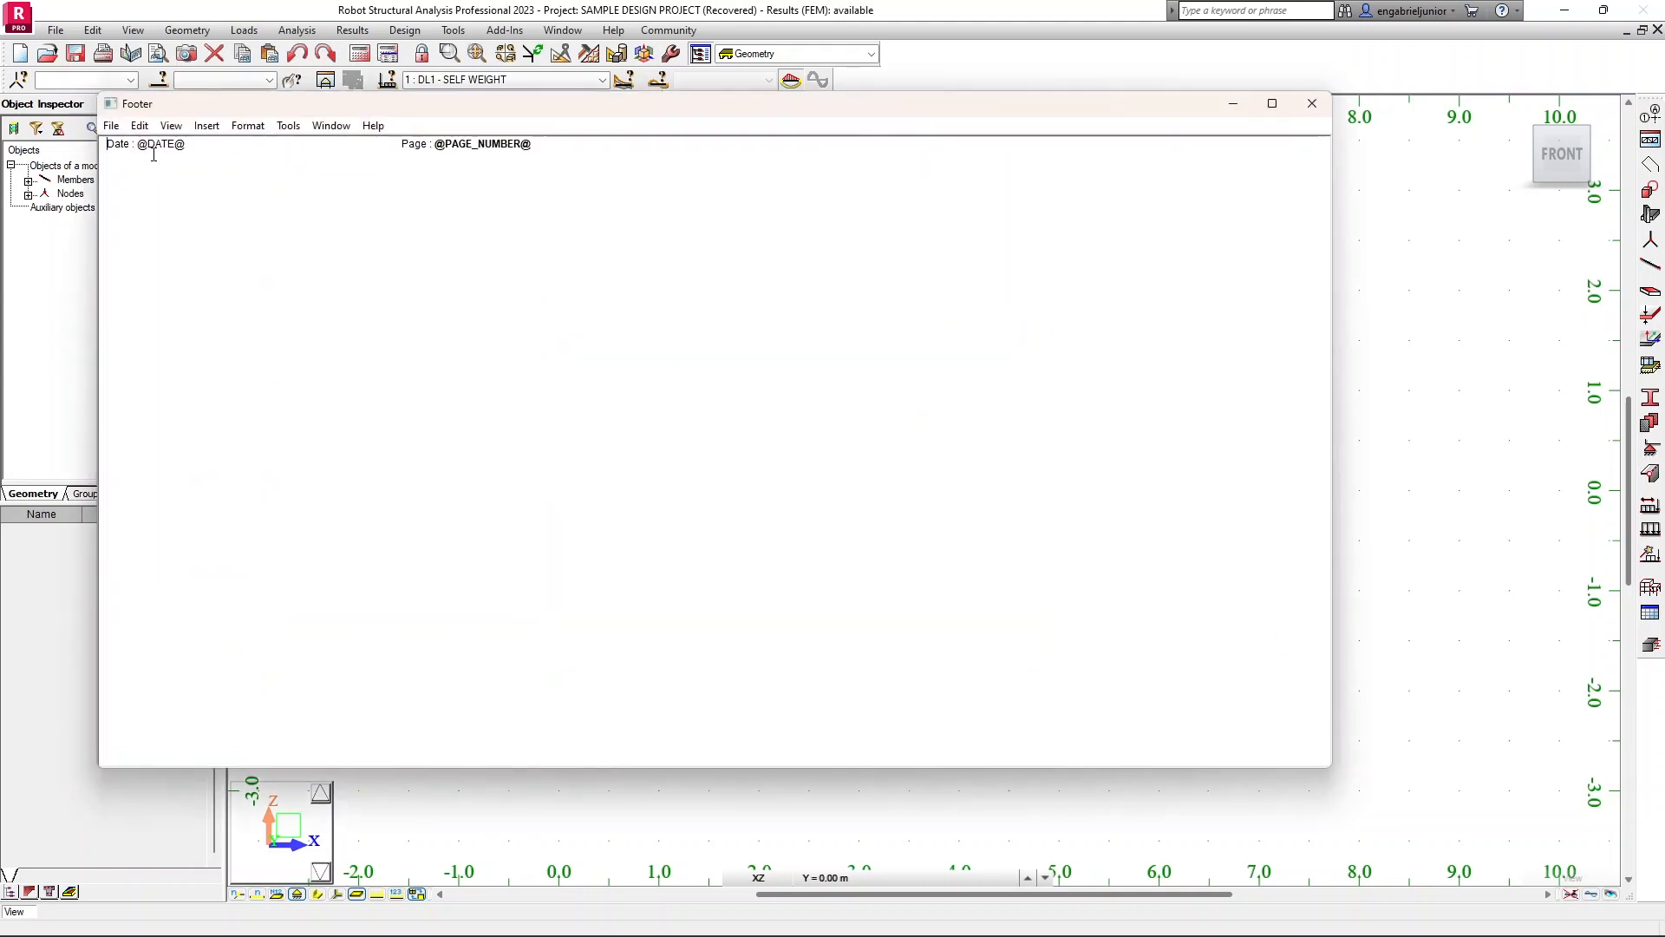
pyautogui.moveTo(139, 144); pyautogui.dragTo(187, 154)
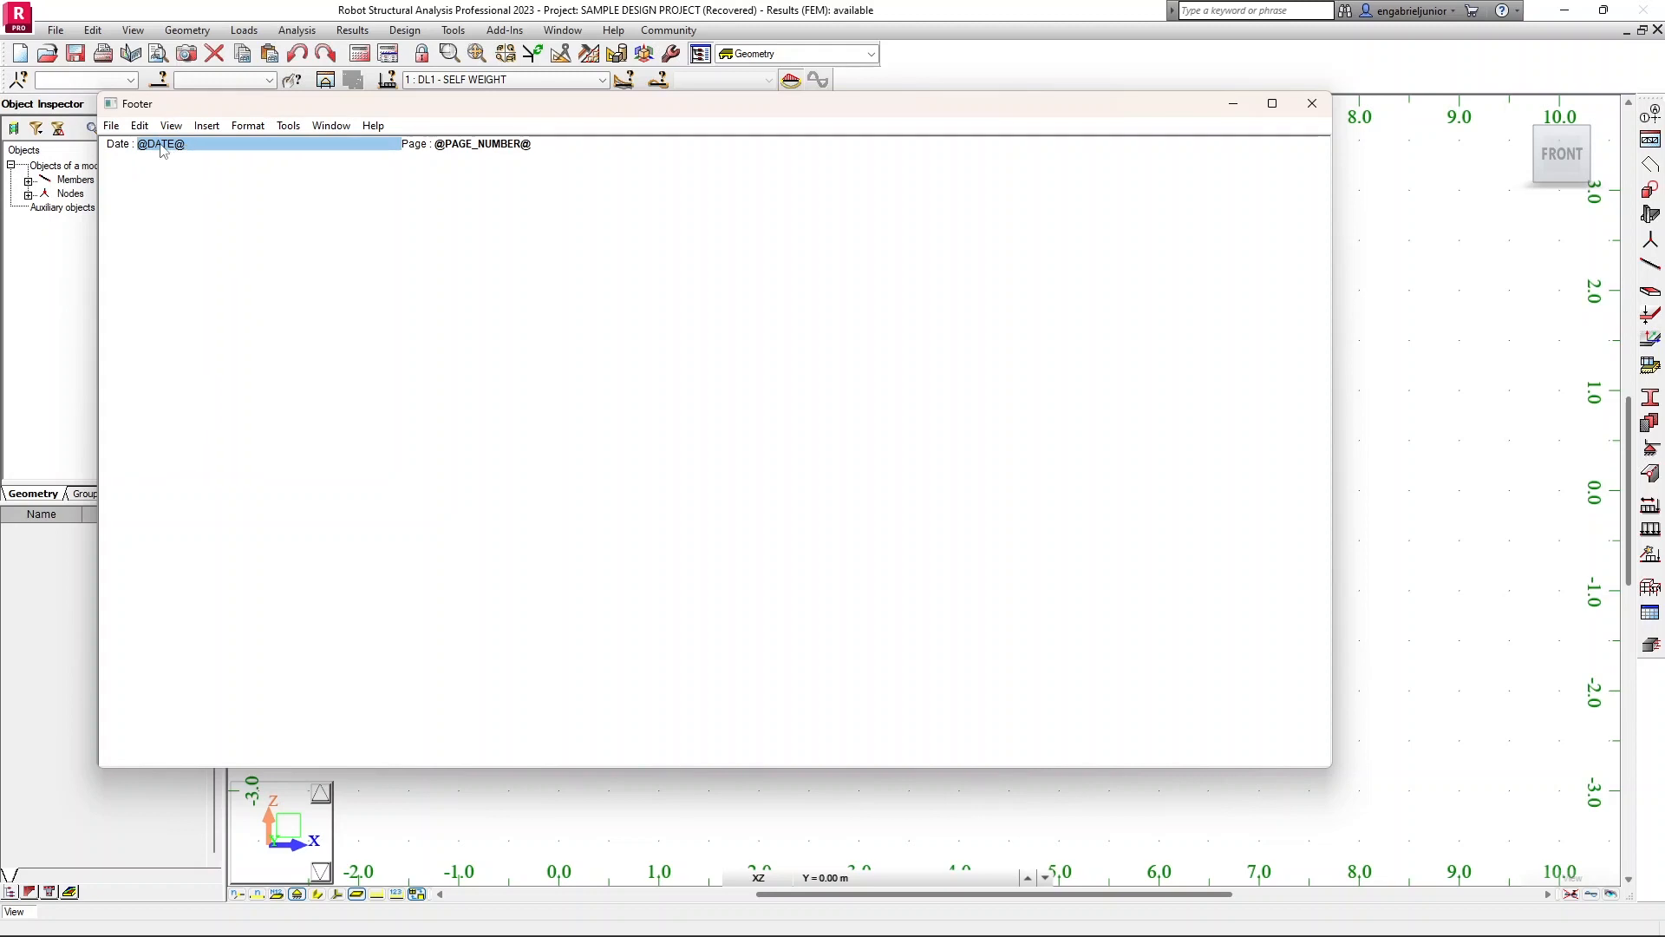
pyautogui.click(161, 145)
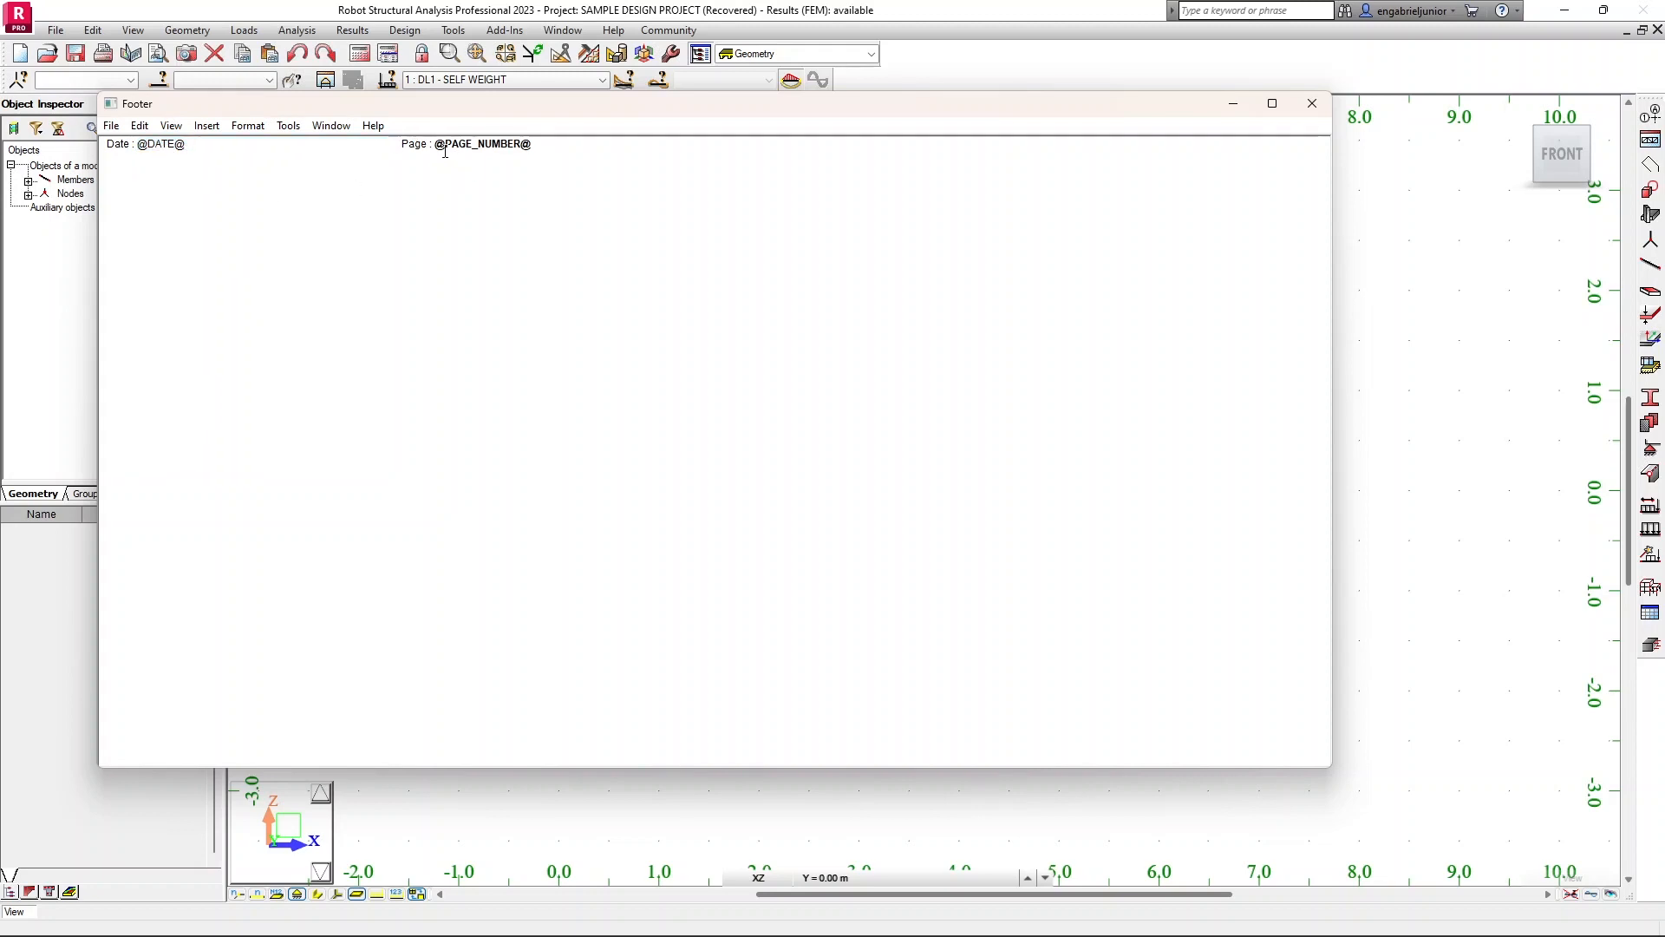
pyautogui.moveTo(436, 146); pyautogui.dragTo(501, 154)
pyautogui.click(1312, 103)
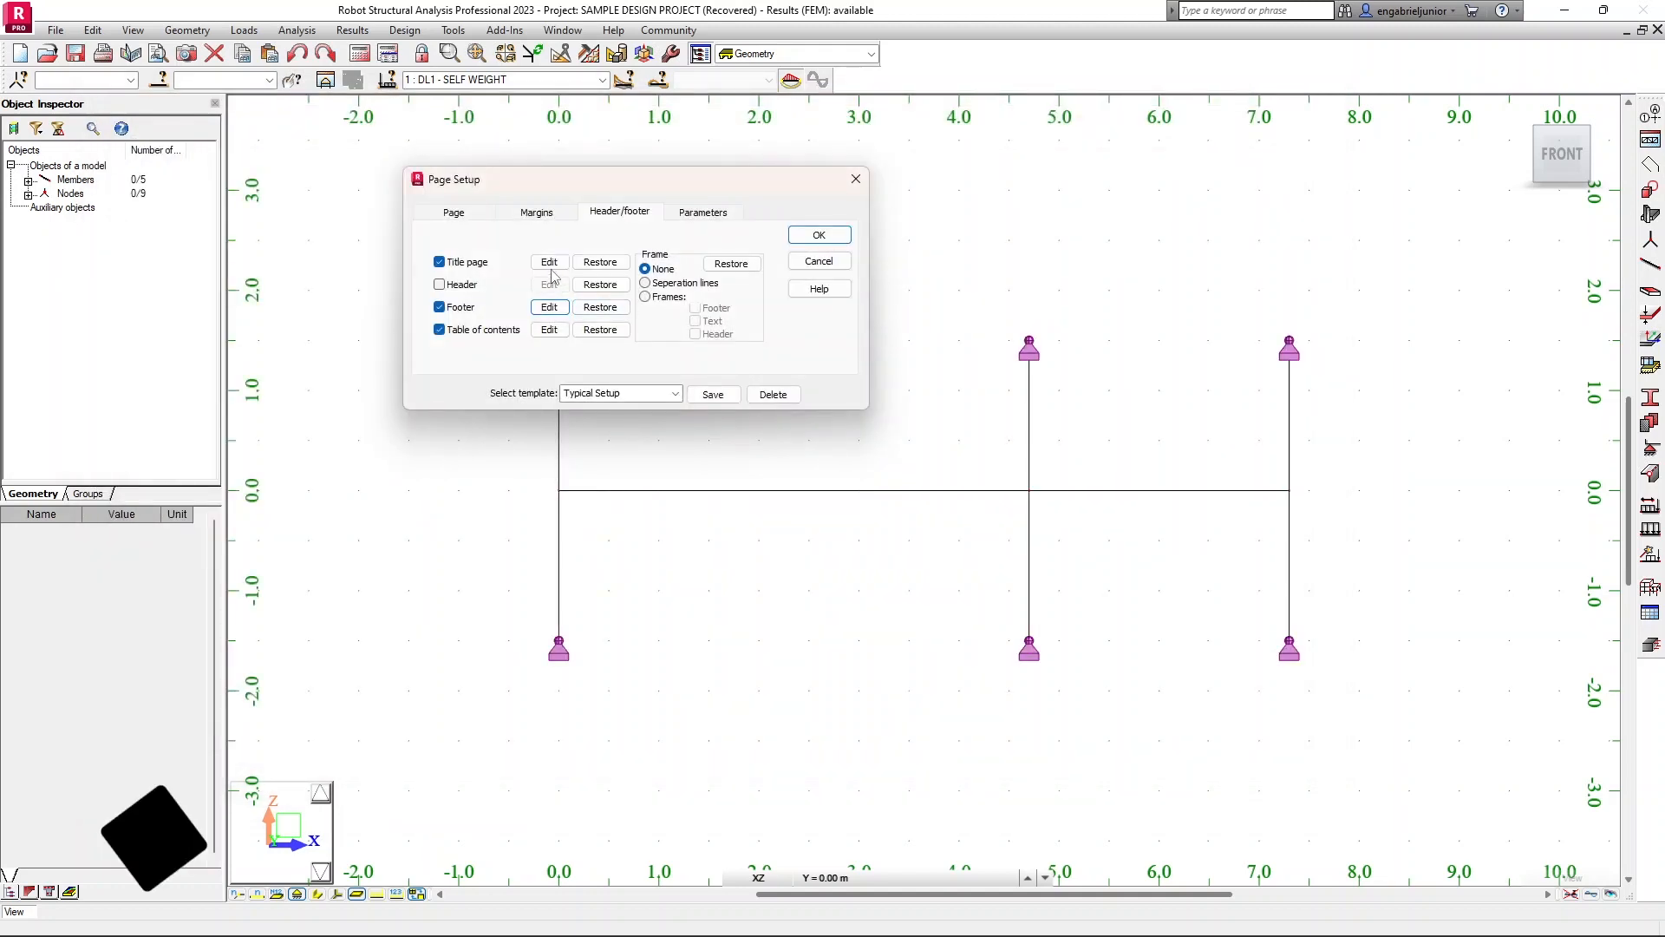
pyautogui.click(550, 263)
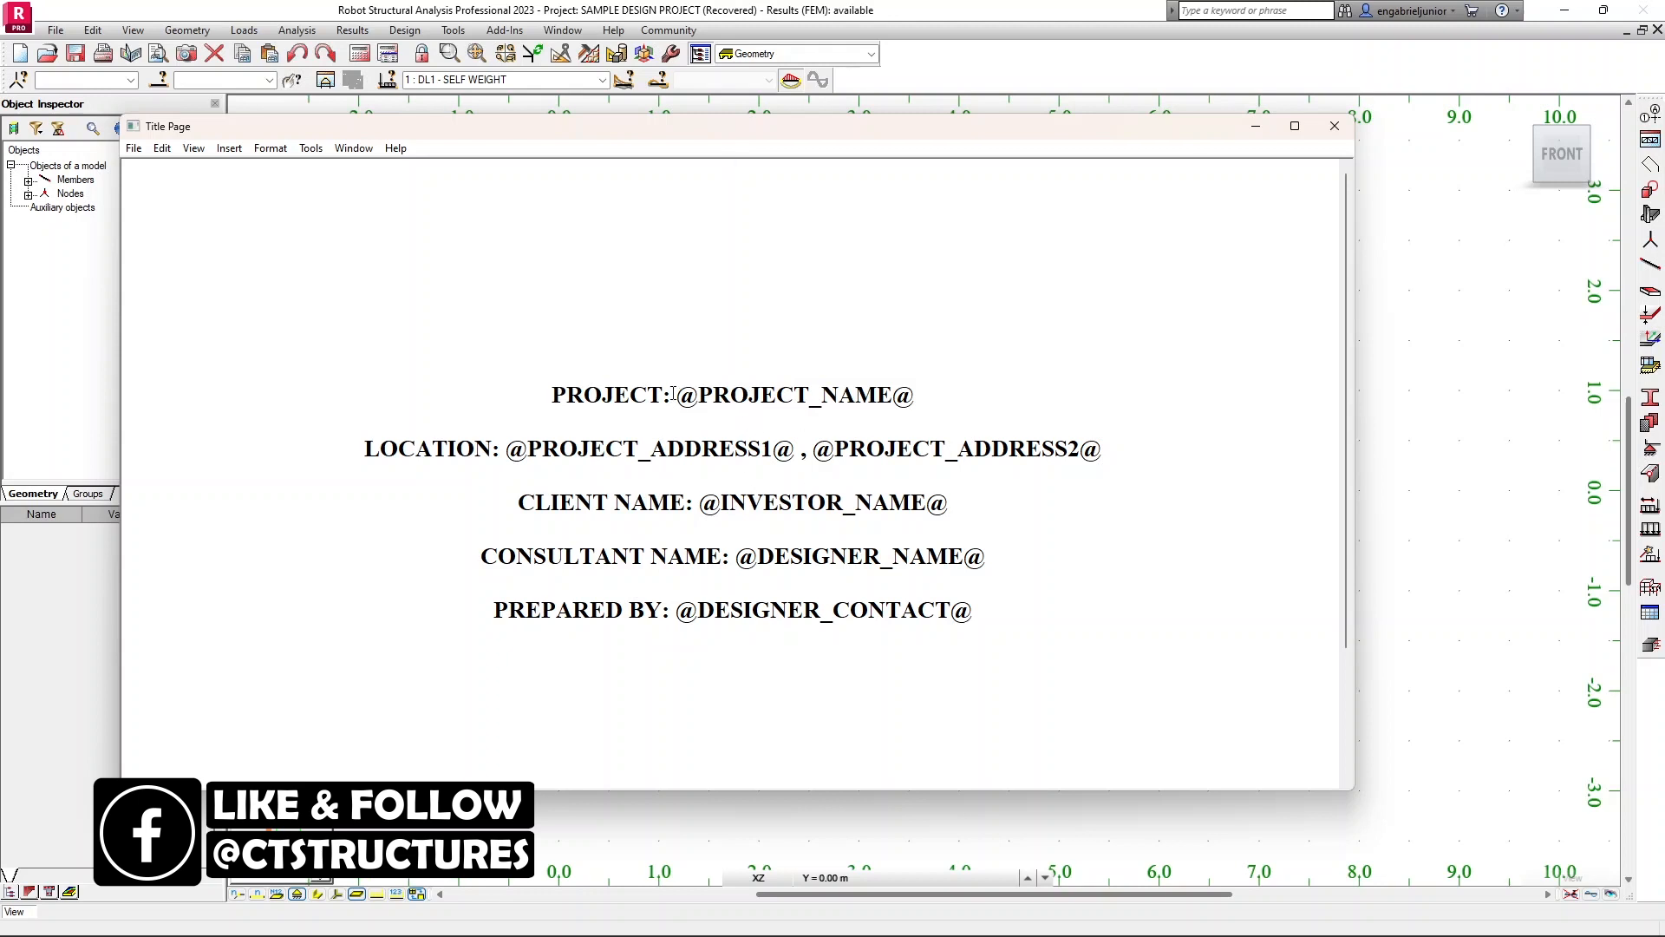
pyautogui.moveTo(676, 393); pyautogui.dragTo(918, 395)
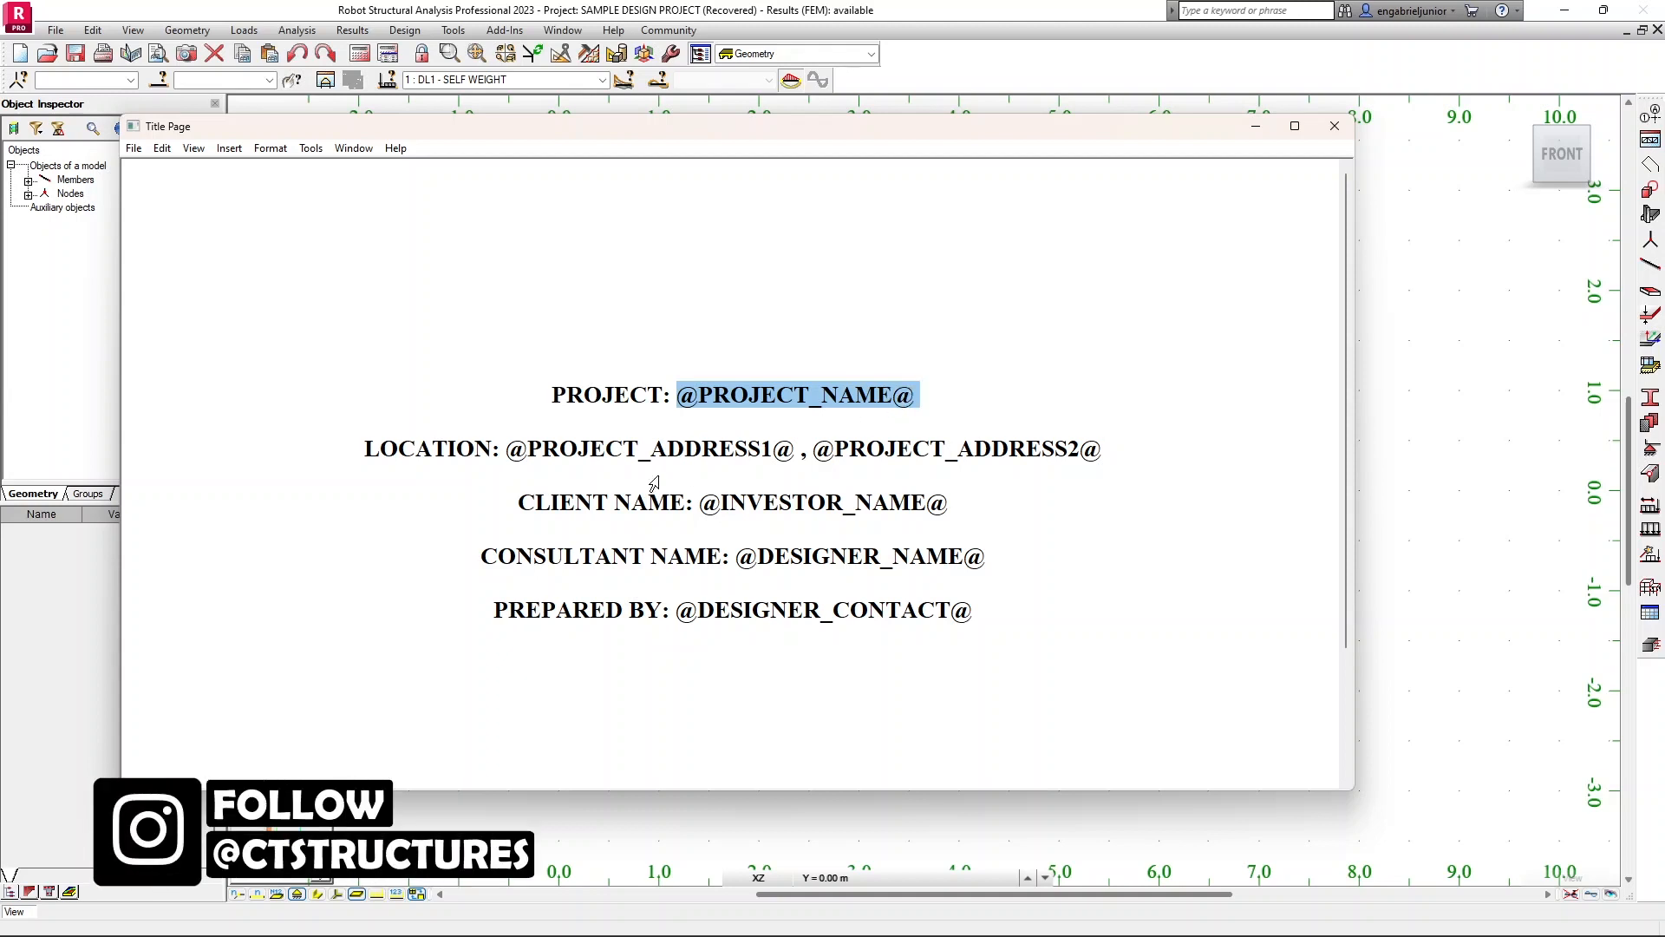
pyautogui.click(1343, 132)
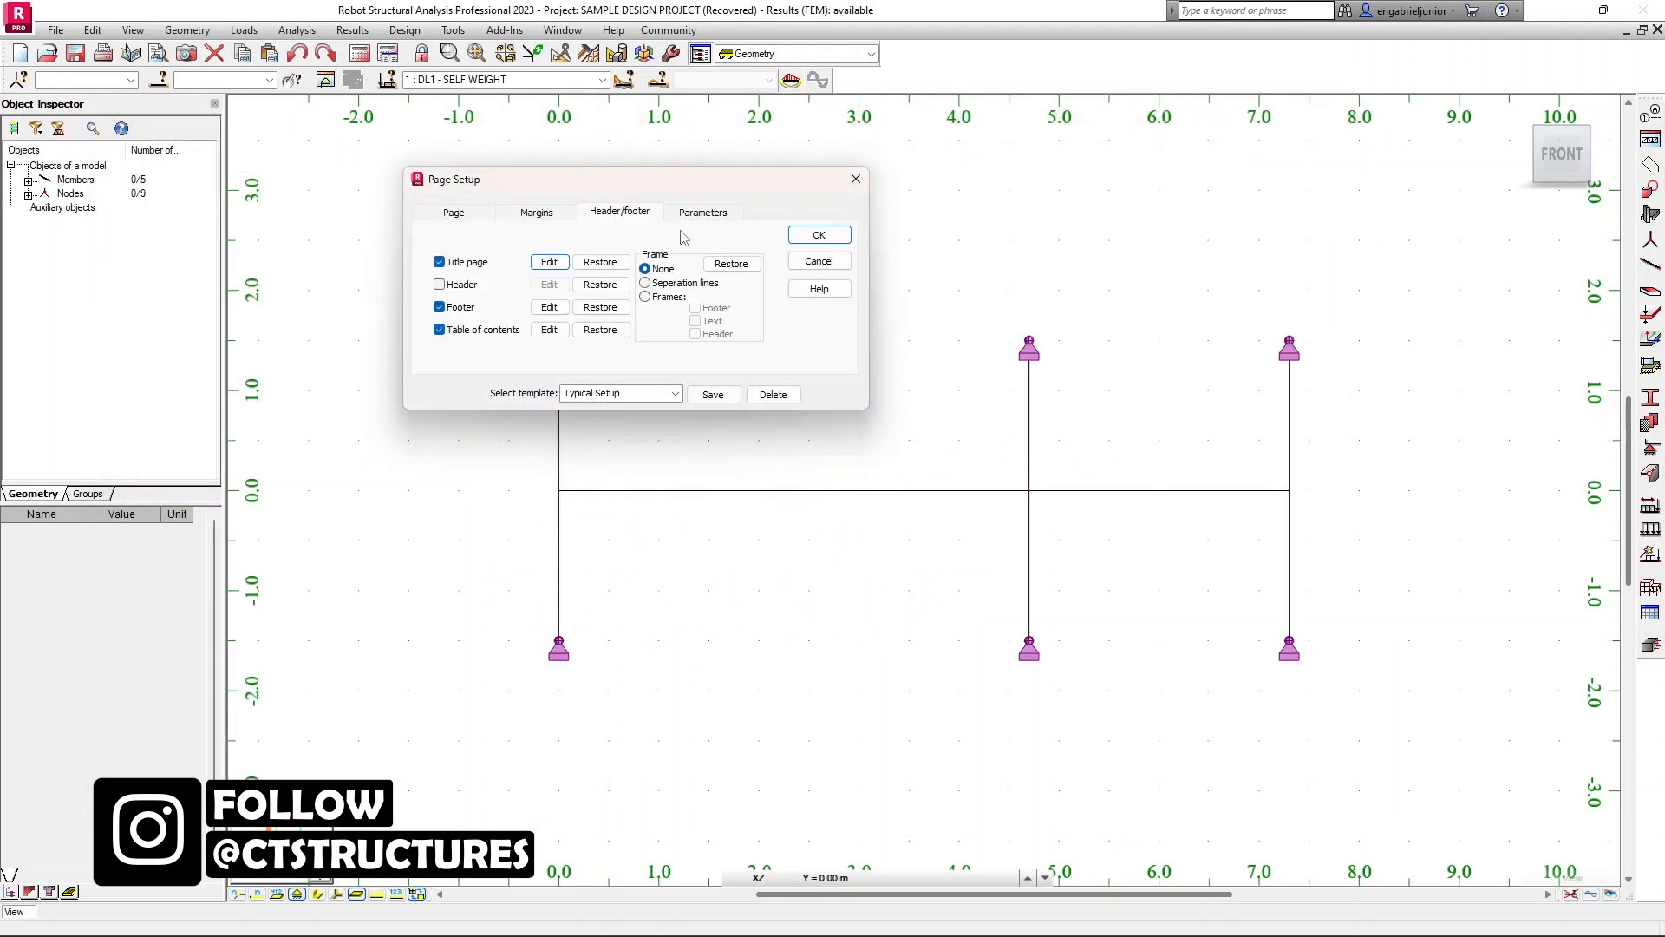
# Step: Look through the page setup's parameter variables for the project, investor, designer and company values used in the report
pyautogui.click(723, 215)
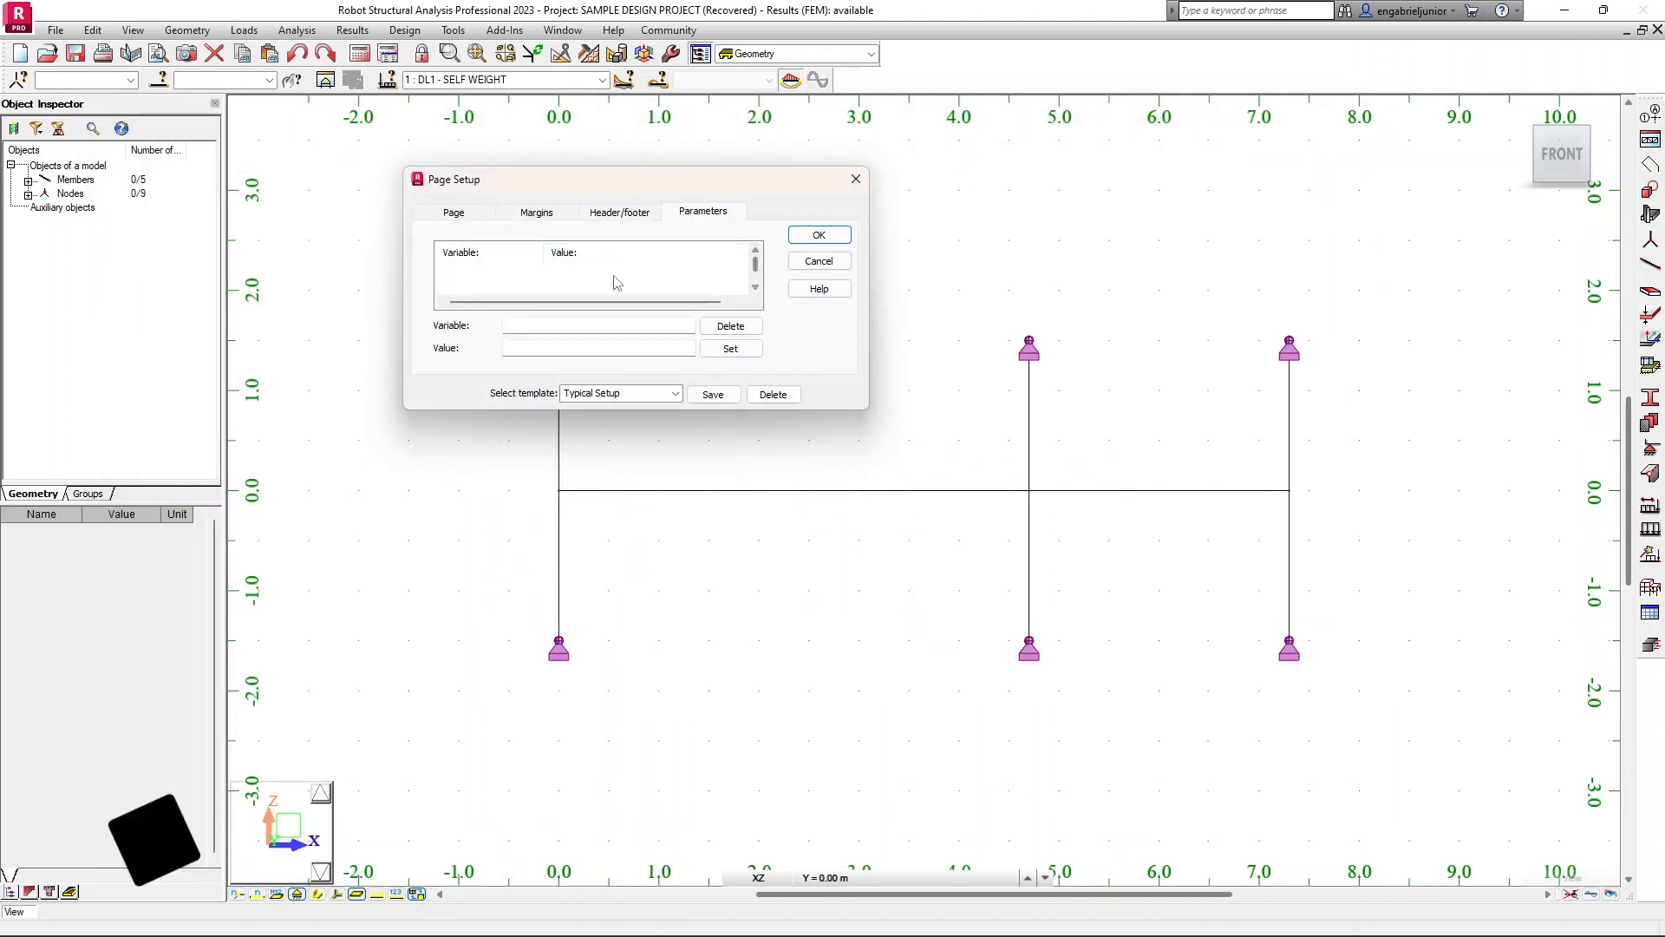
pyautogui.moveTo(756, 263); pyautogui.dragTo(757, 270)
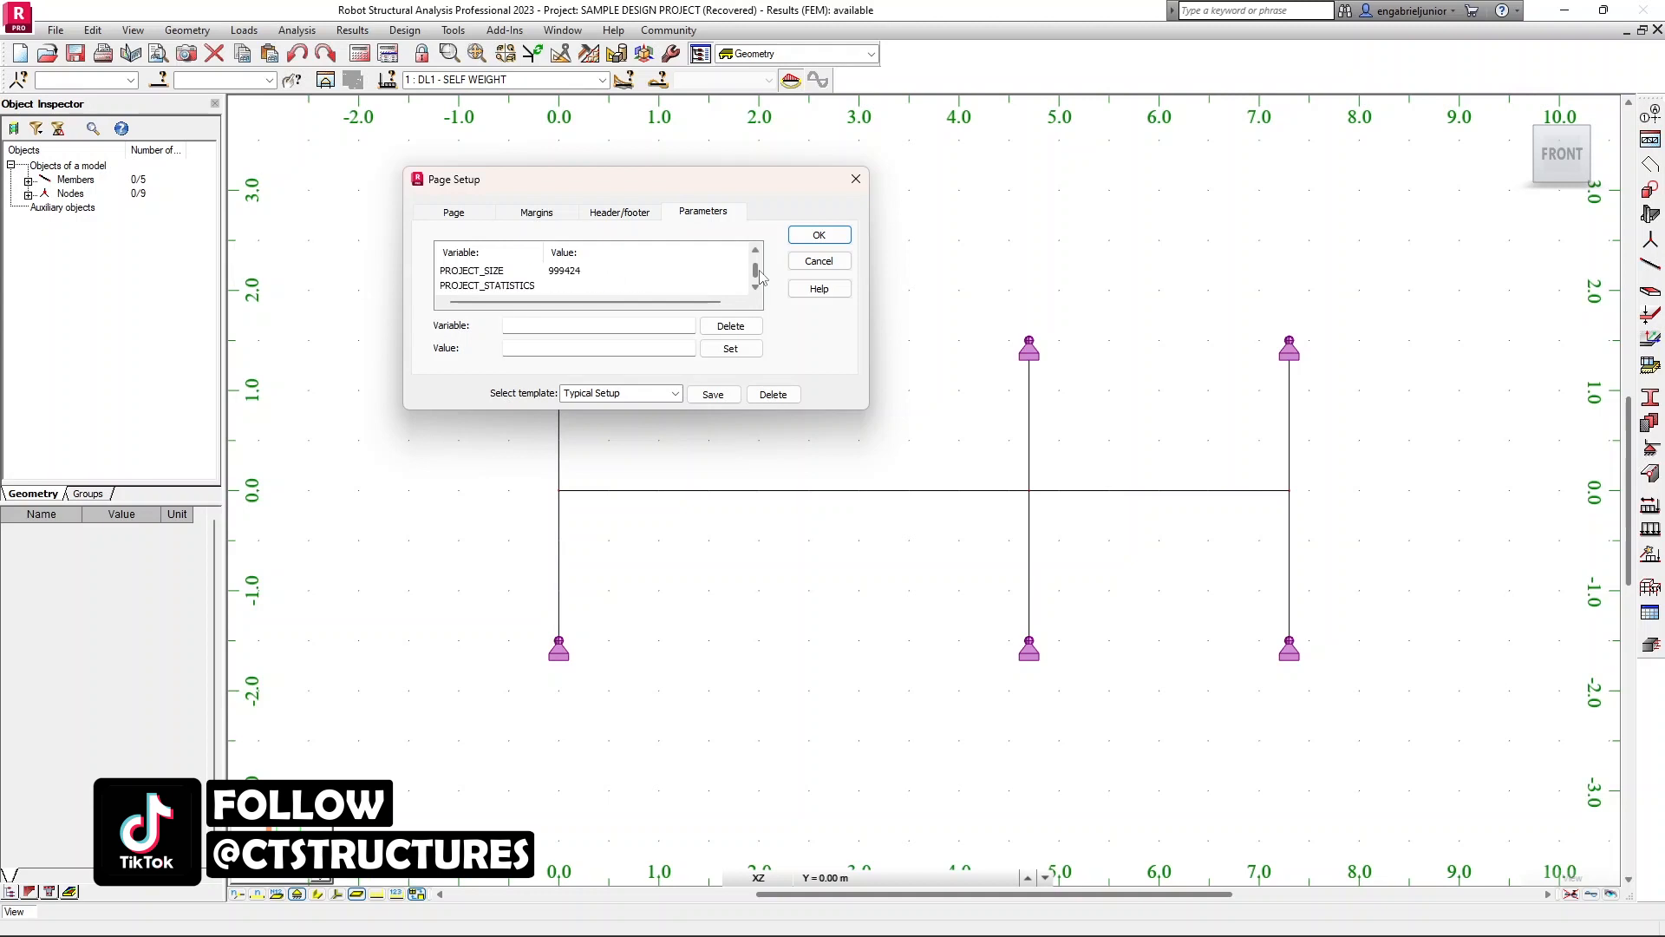
pyautogui.scroll(-2, 493, 290)
pyautogui.scroll(3, 494, 290)
pyautogui.scroll(3, 494, 291)
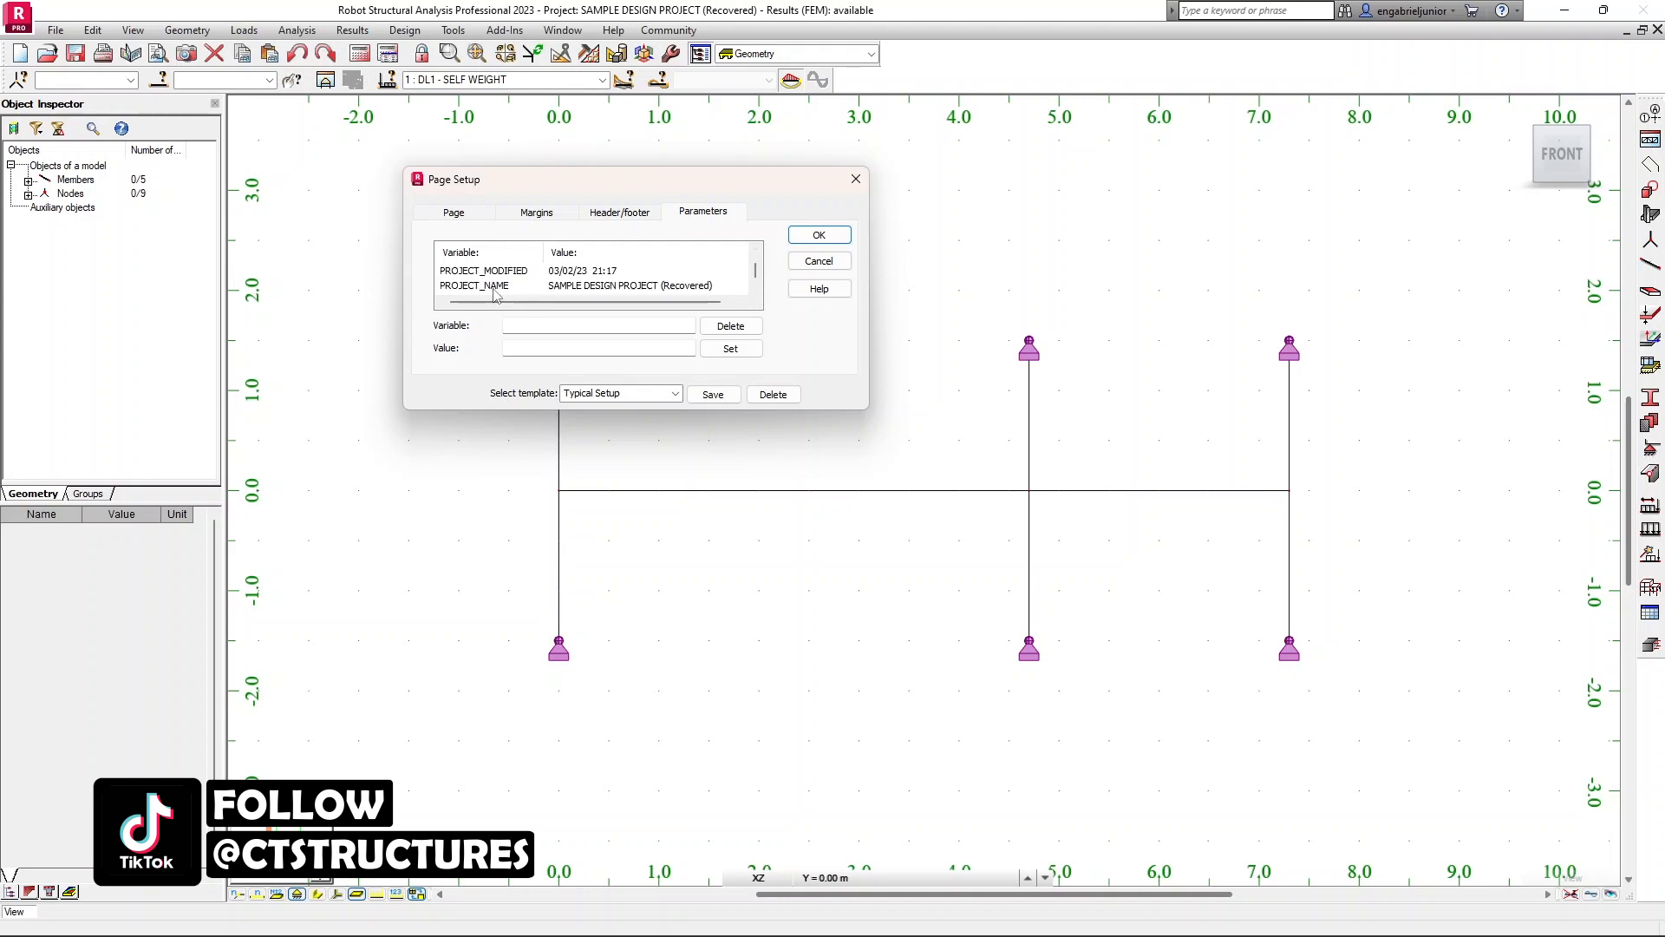
pyautogui.scroll(1, 493, 291)
pyautogui.scroll(3, 495, 293)
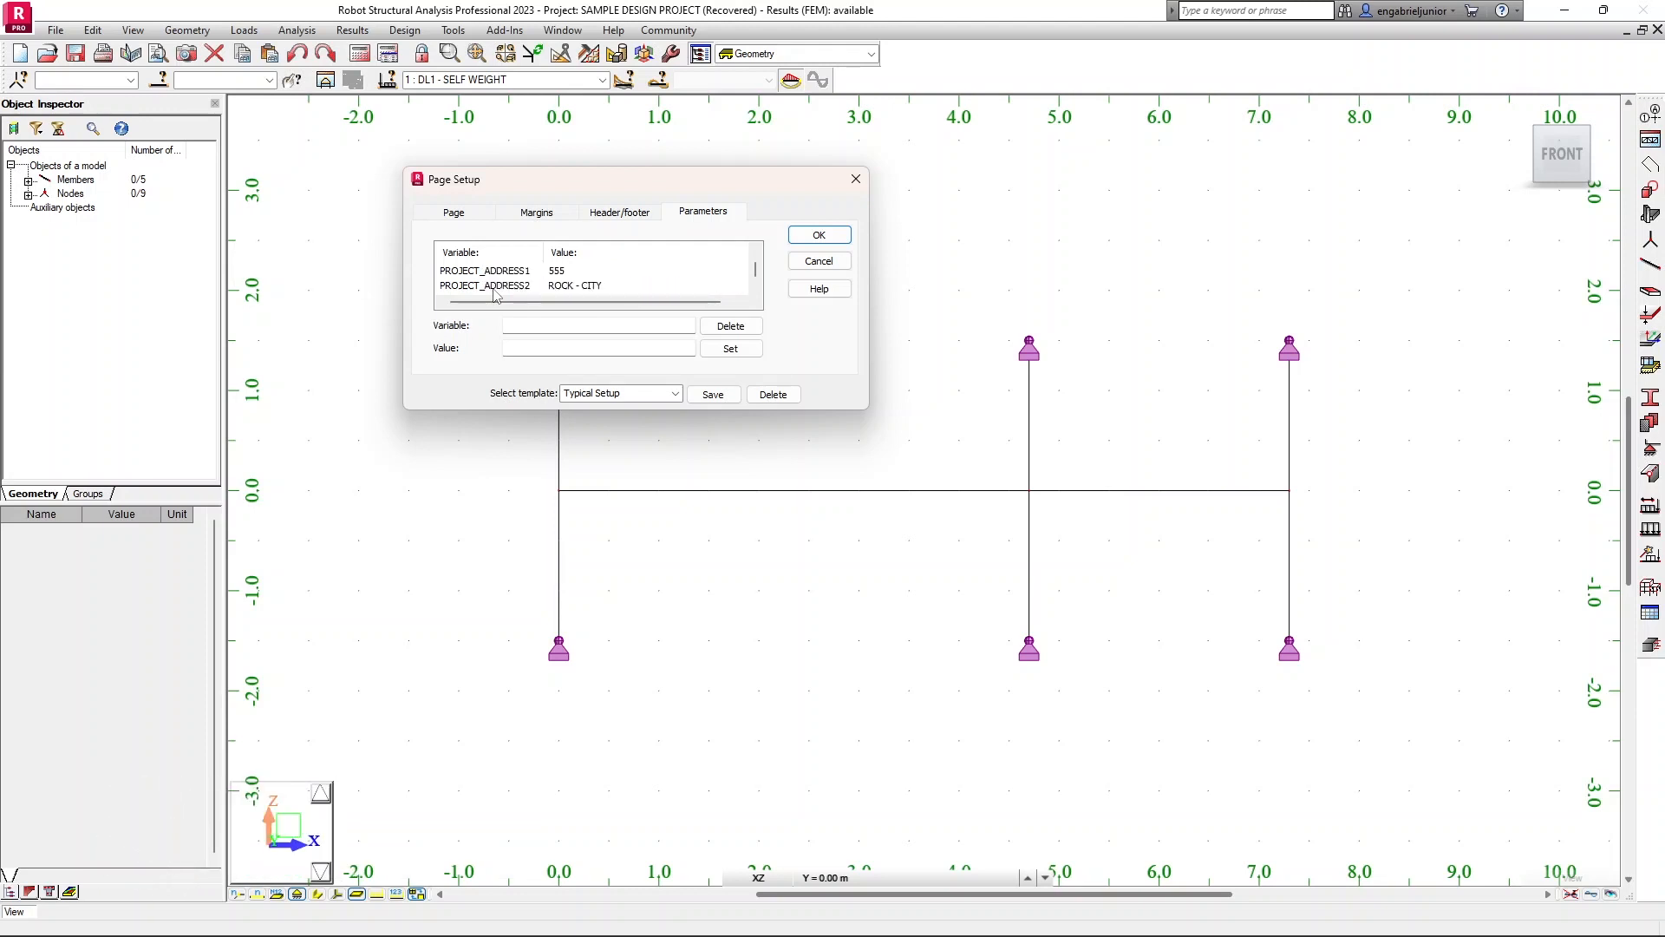
pyautogui.scroll(1, 495, 294)
pyautogui.scroll(1, 495, 293)
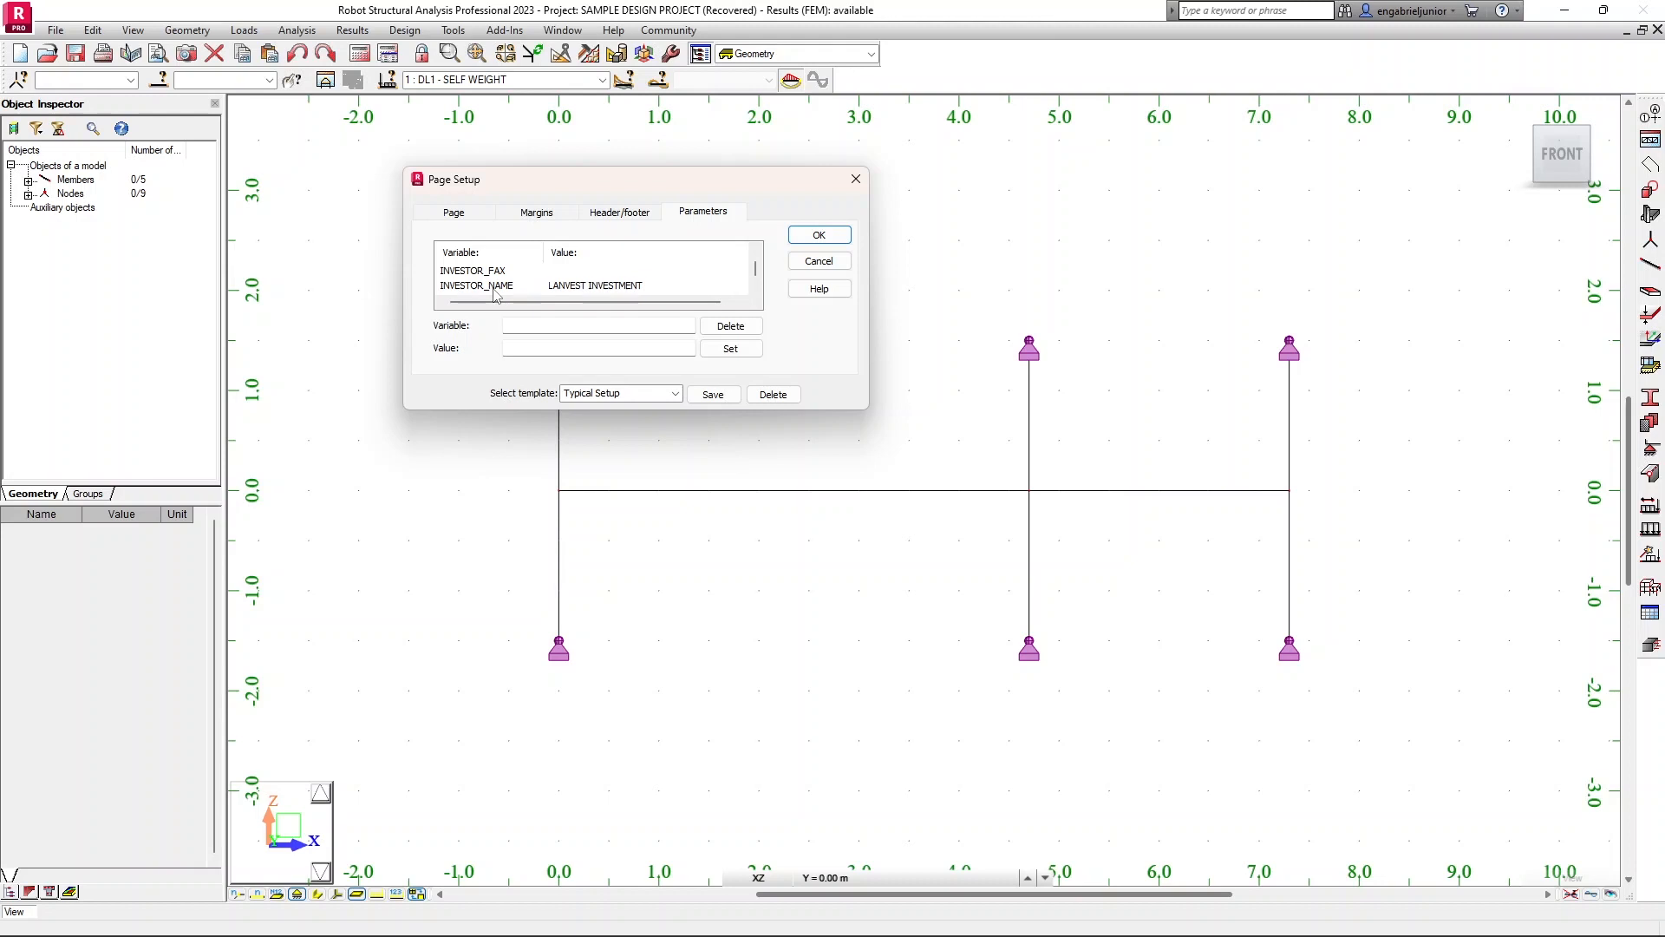
pyautogui.scroll(3, 495, 293)
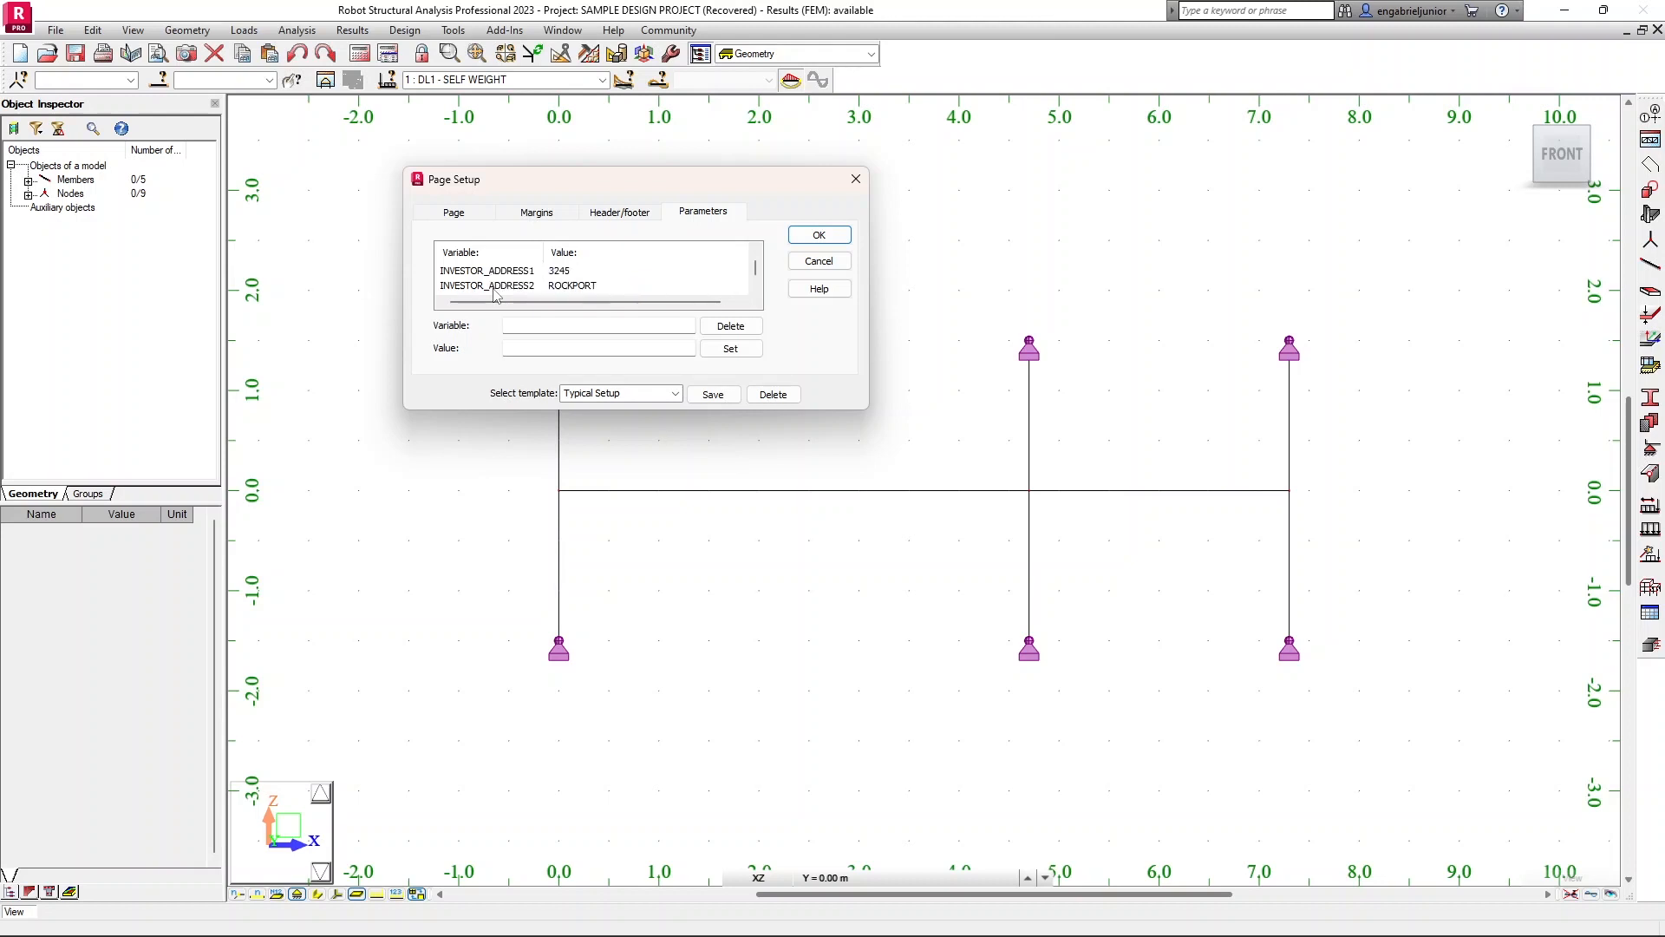
pyautogui.scroll(3, 495, 293)
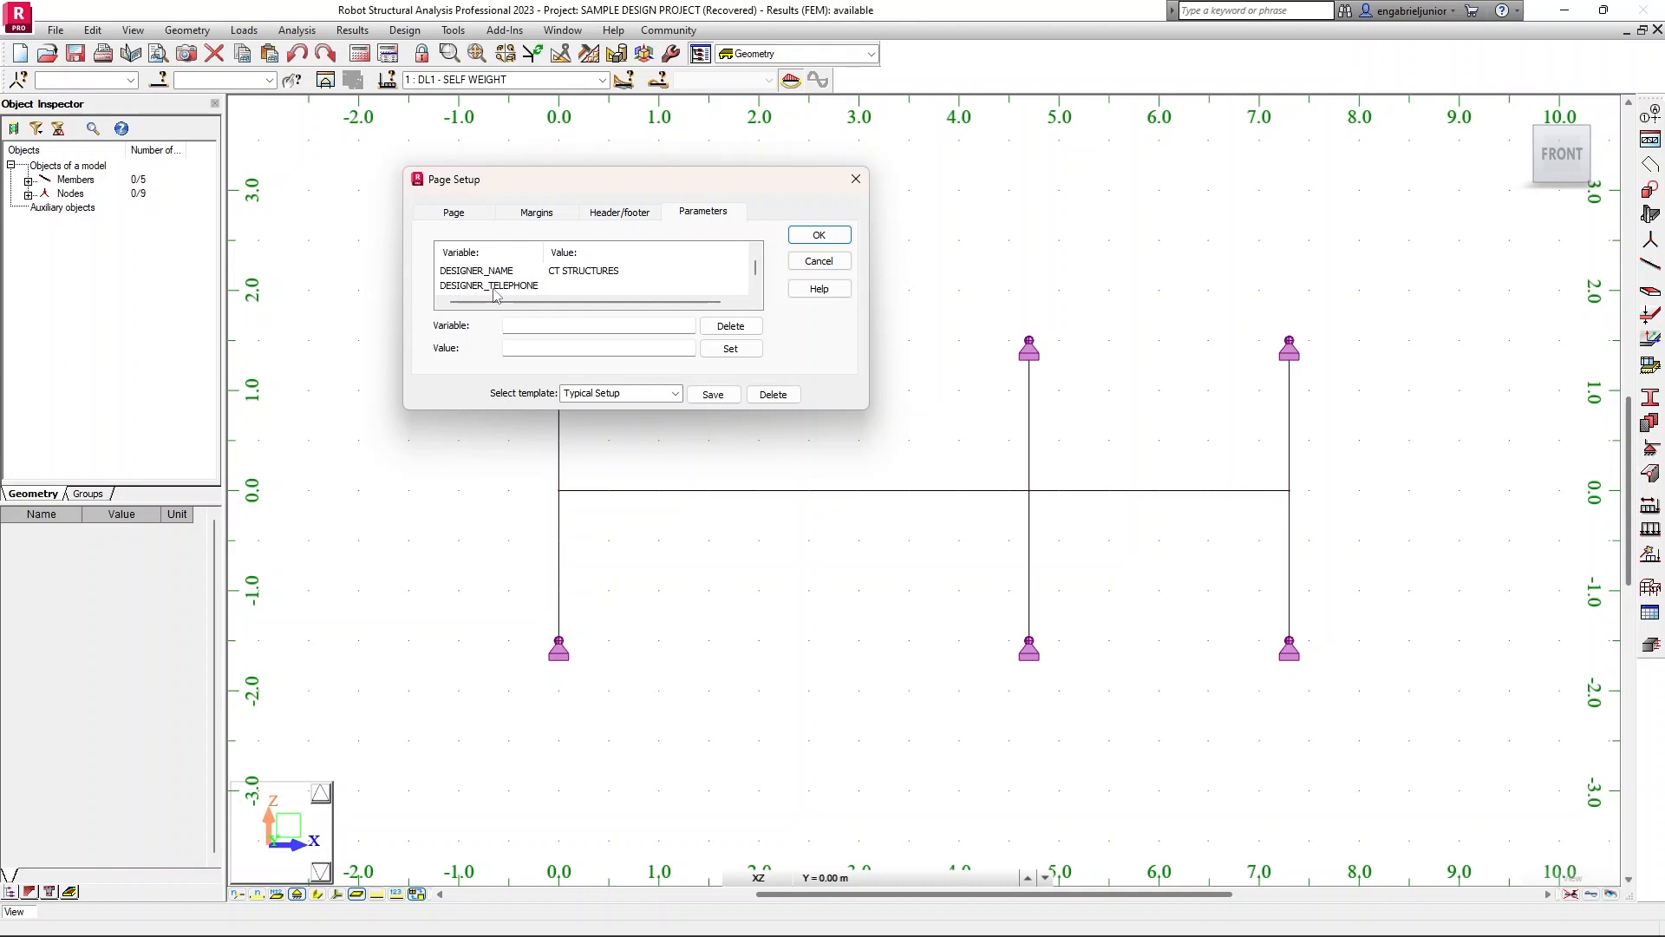
pyautogui.scroll(4, 495, 294)
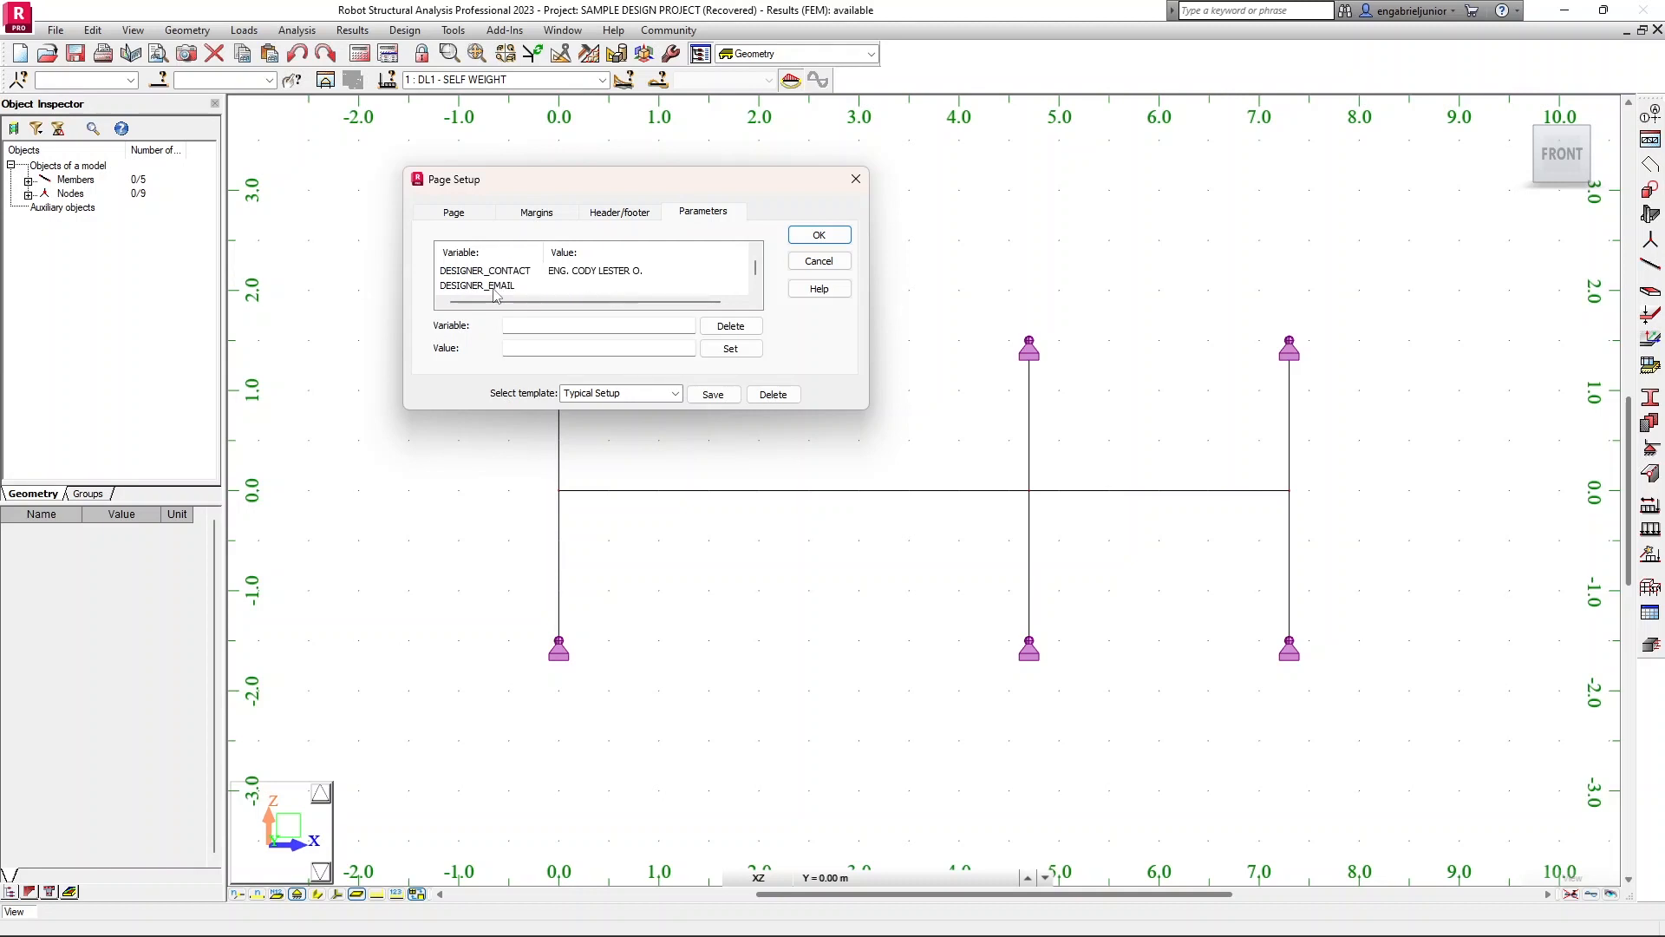
pyautogui.scroll(1, 495, 293)
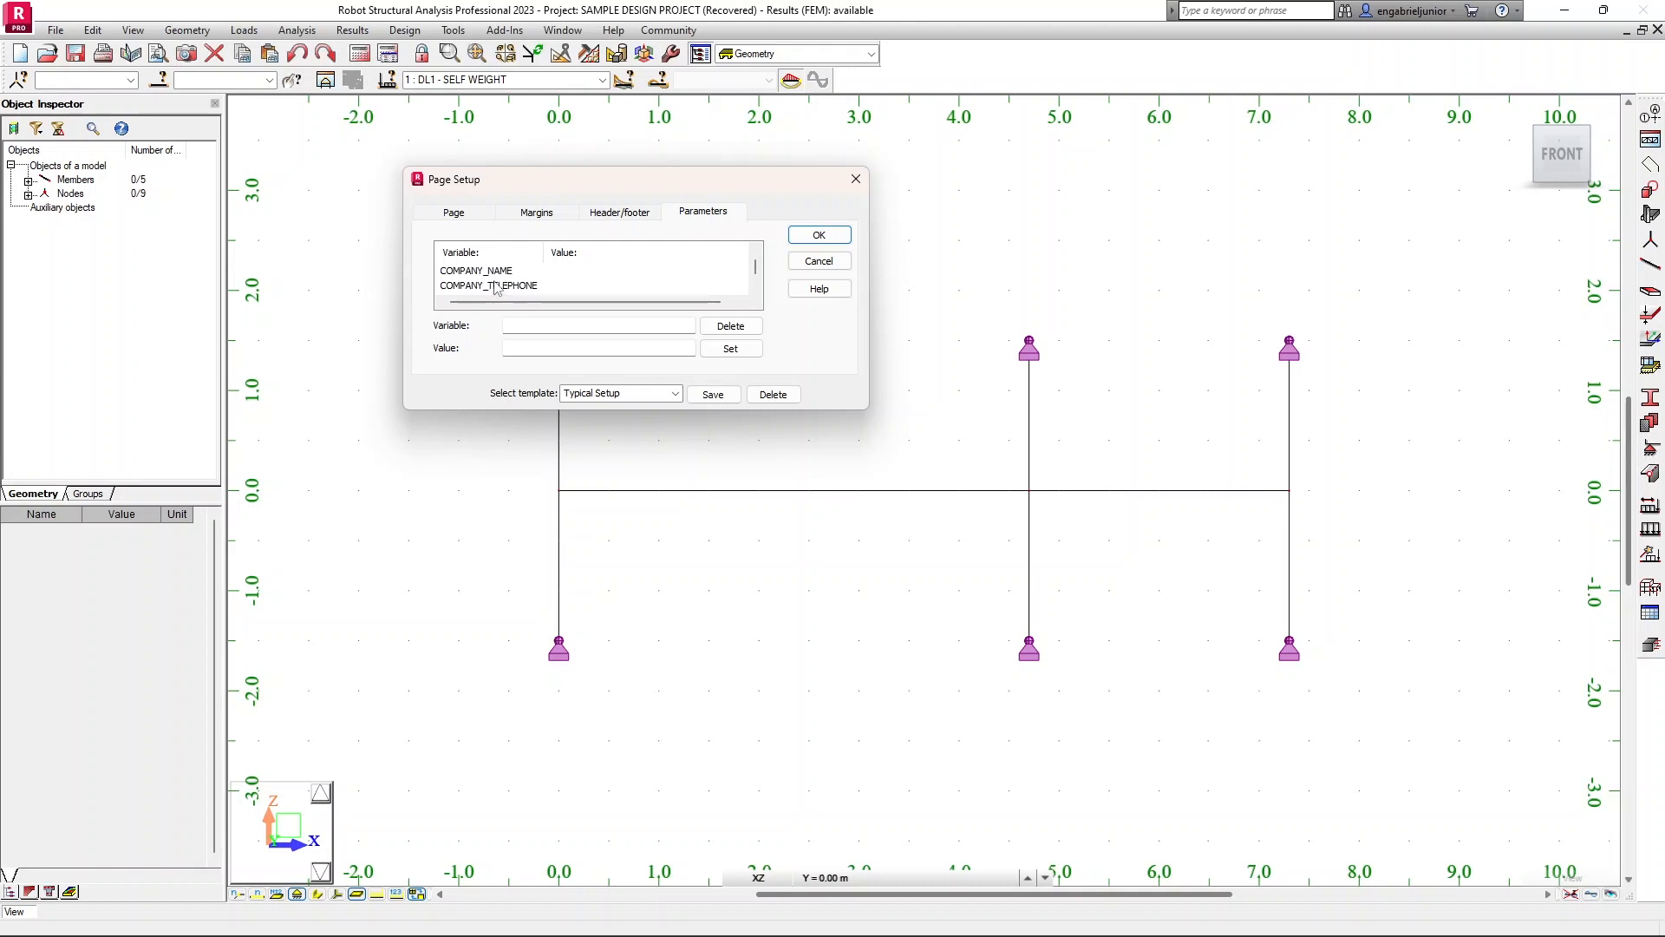
# Step: Set the COMPANY_NAME variable to CT STRUCTURES
pyautogui.click(497, 272)
pyautogui.click(545, 349)
pyautogui.write('CT STRUCTURES')
pyautogui.click(730, 349)
# Step: Fill in the COMPANY_ADDRESS1 variable with the first line of the company's address
pyautogui.scroll(2, 481, 286)
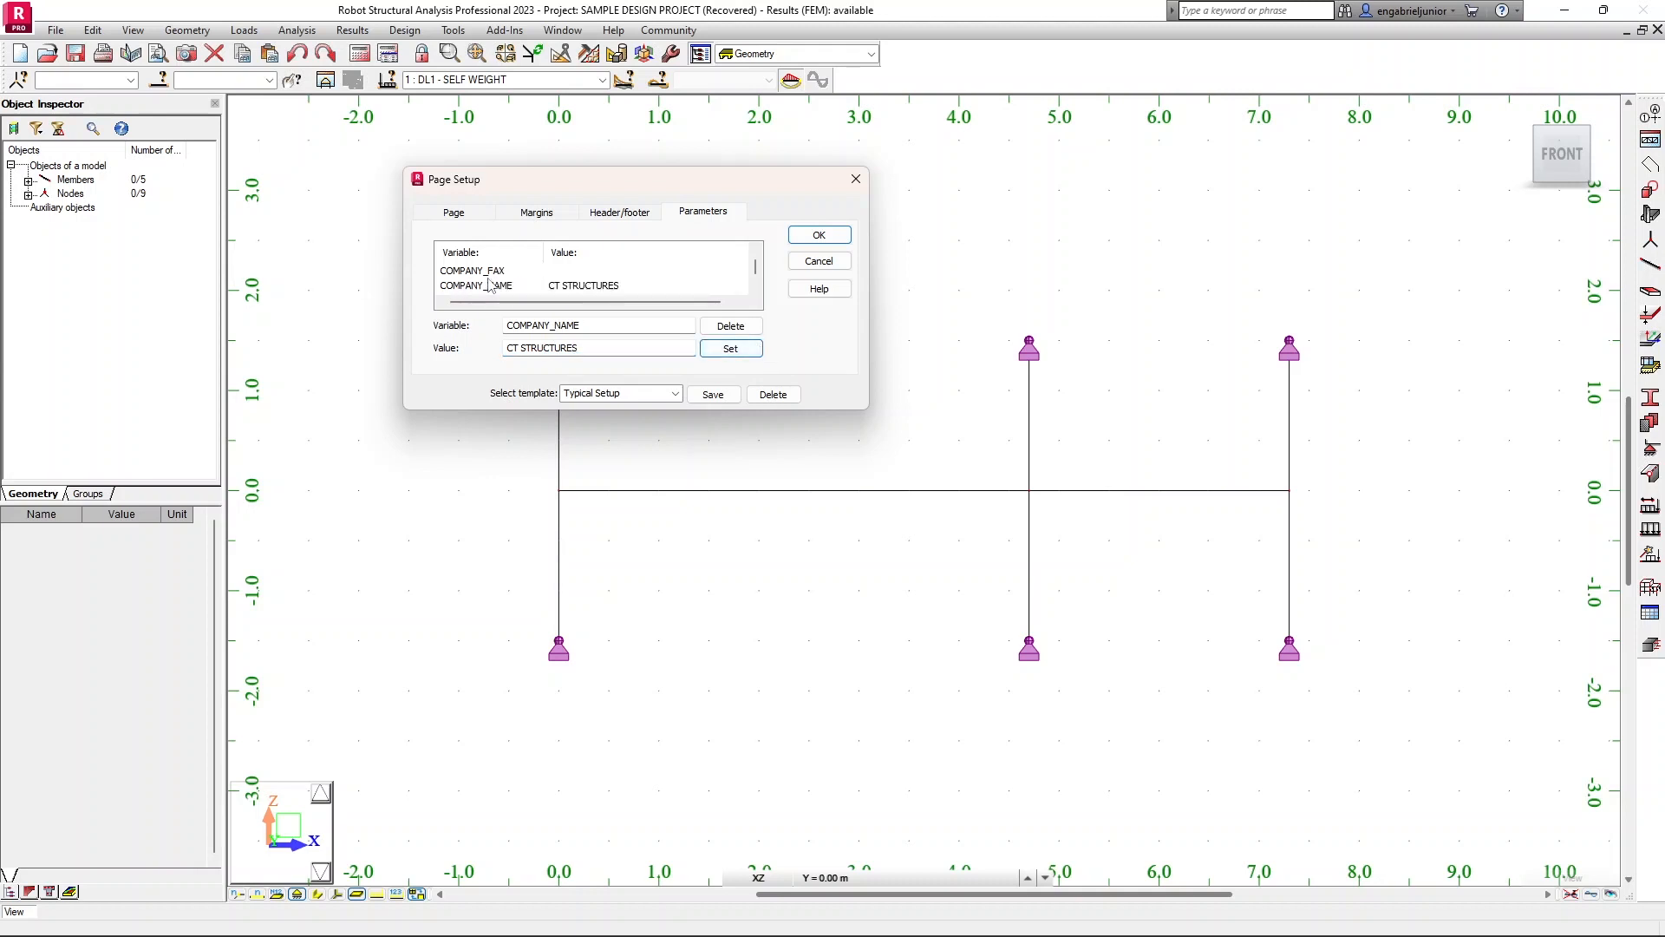
pyautogui.scroll(3, 501, 284)
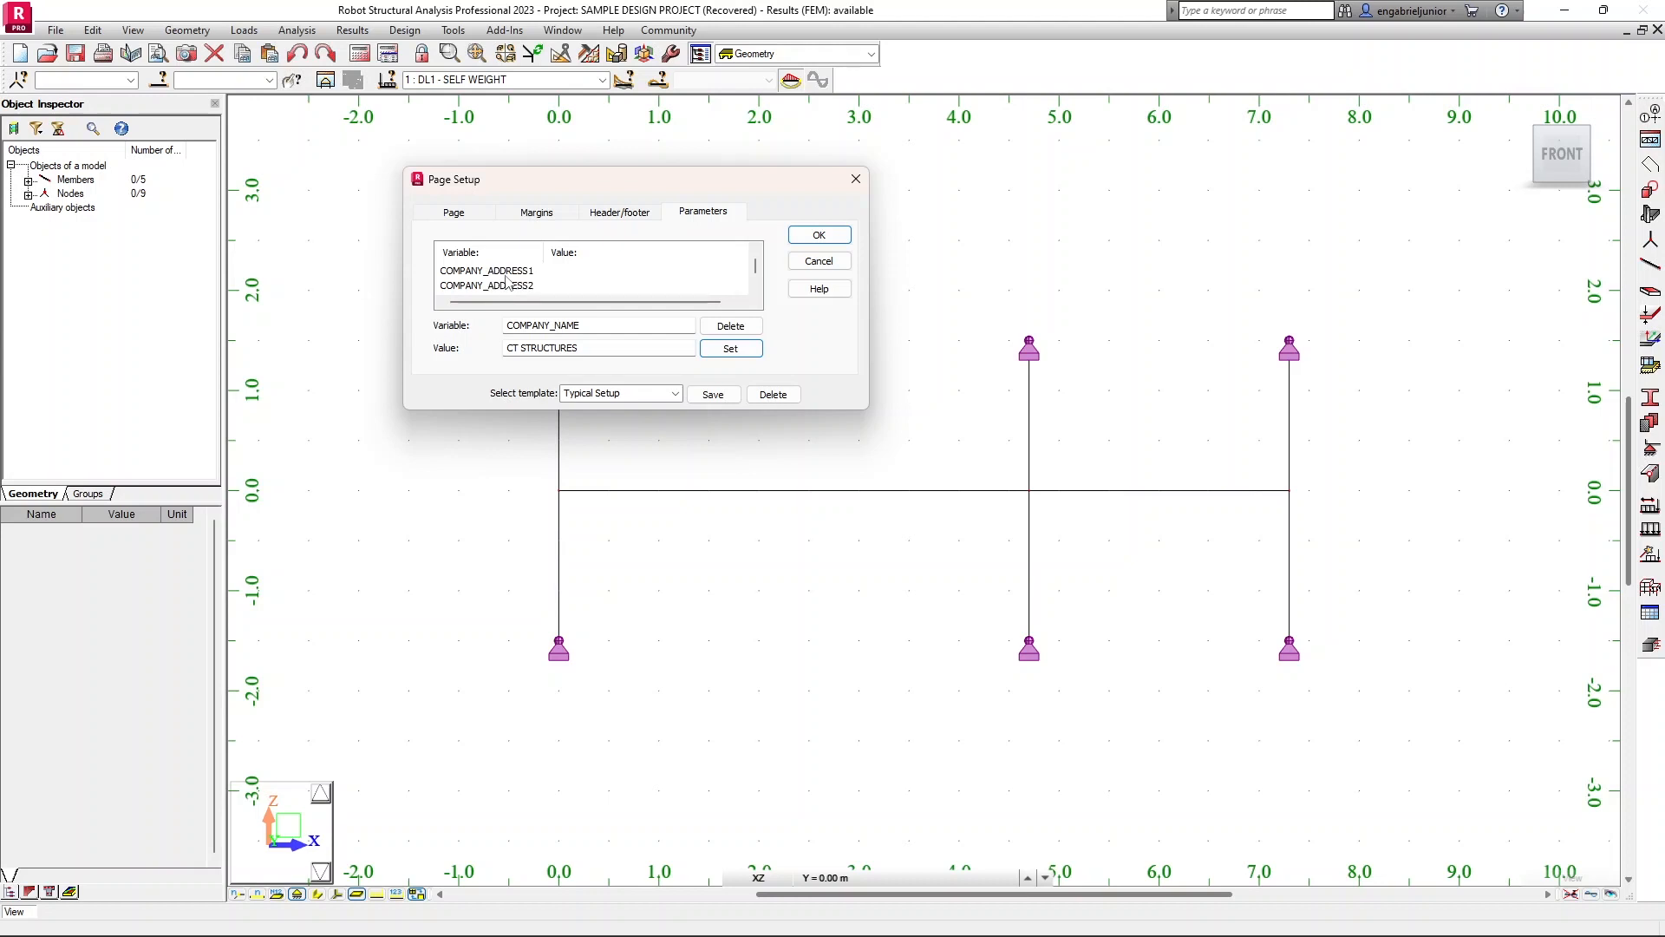
pyautogui.click(510, 271)
pyautogui.click(606, 344)
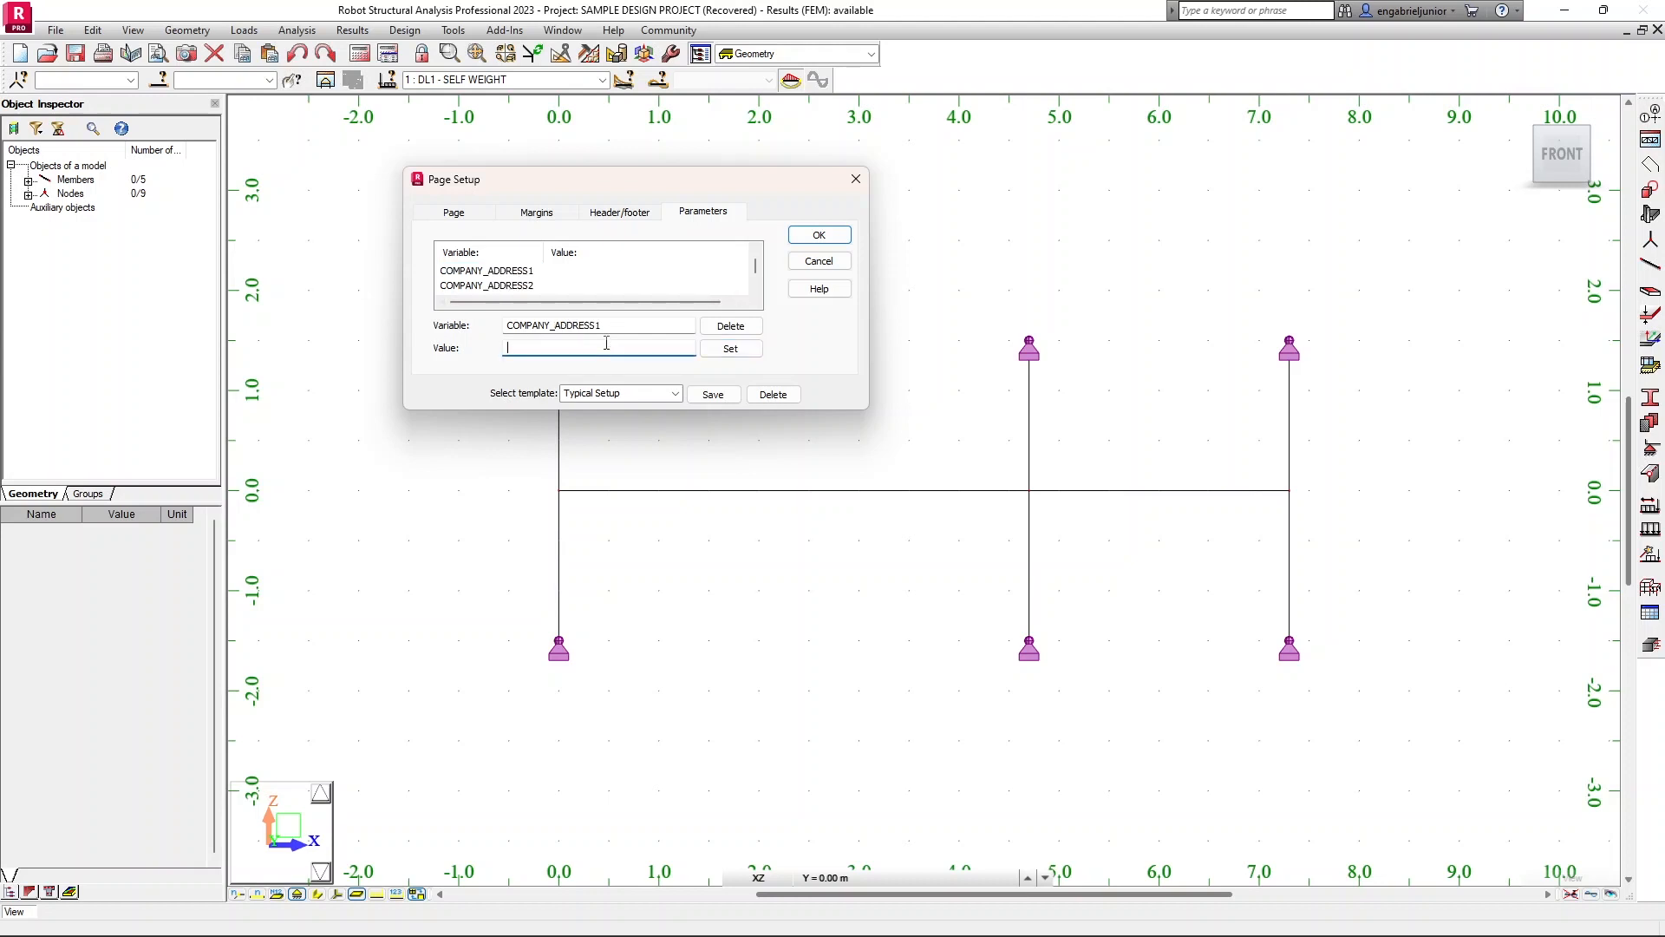
pyautogui.write('10101')
pyautogui.click(730, 347)
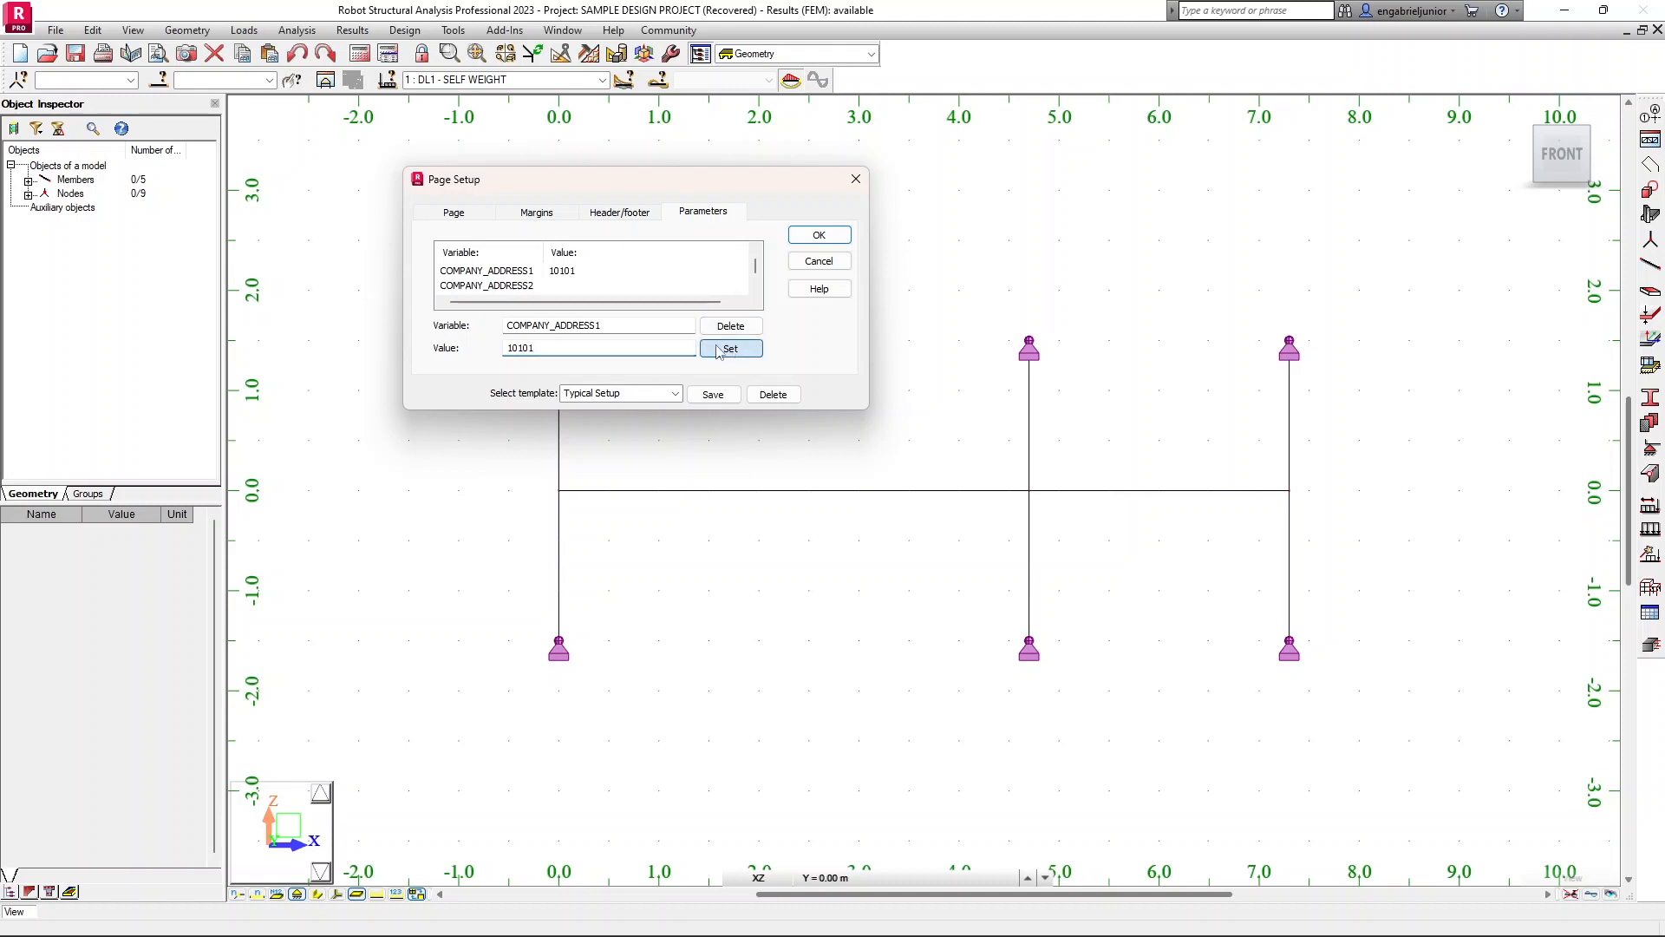
# Step: Select the COMPANY_ADDRESS2 variable and examine the application, architect, company and designer variables in the parameter list
pyautogui.click(512, 286)
pyautogui.click(534, 348)
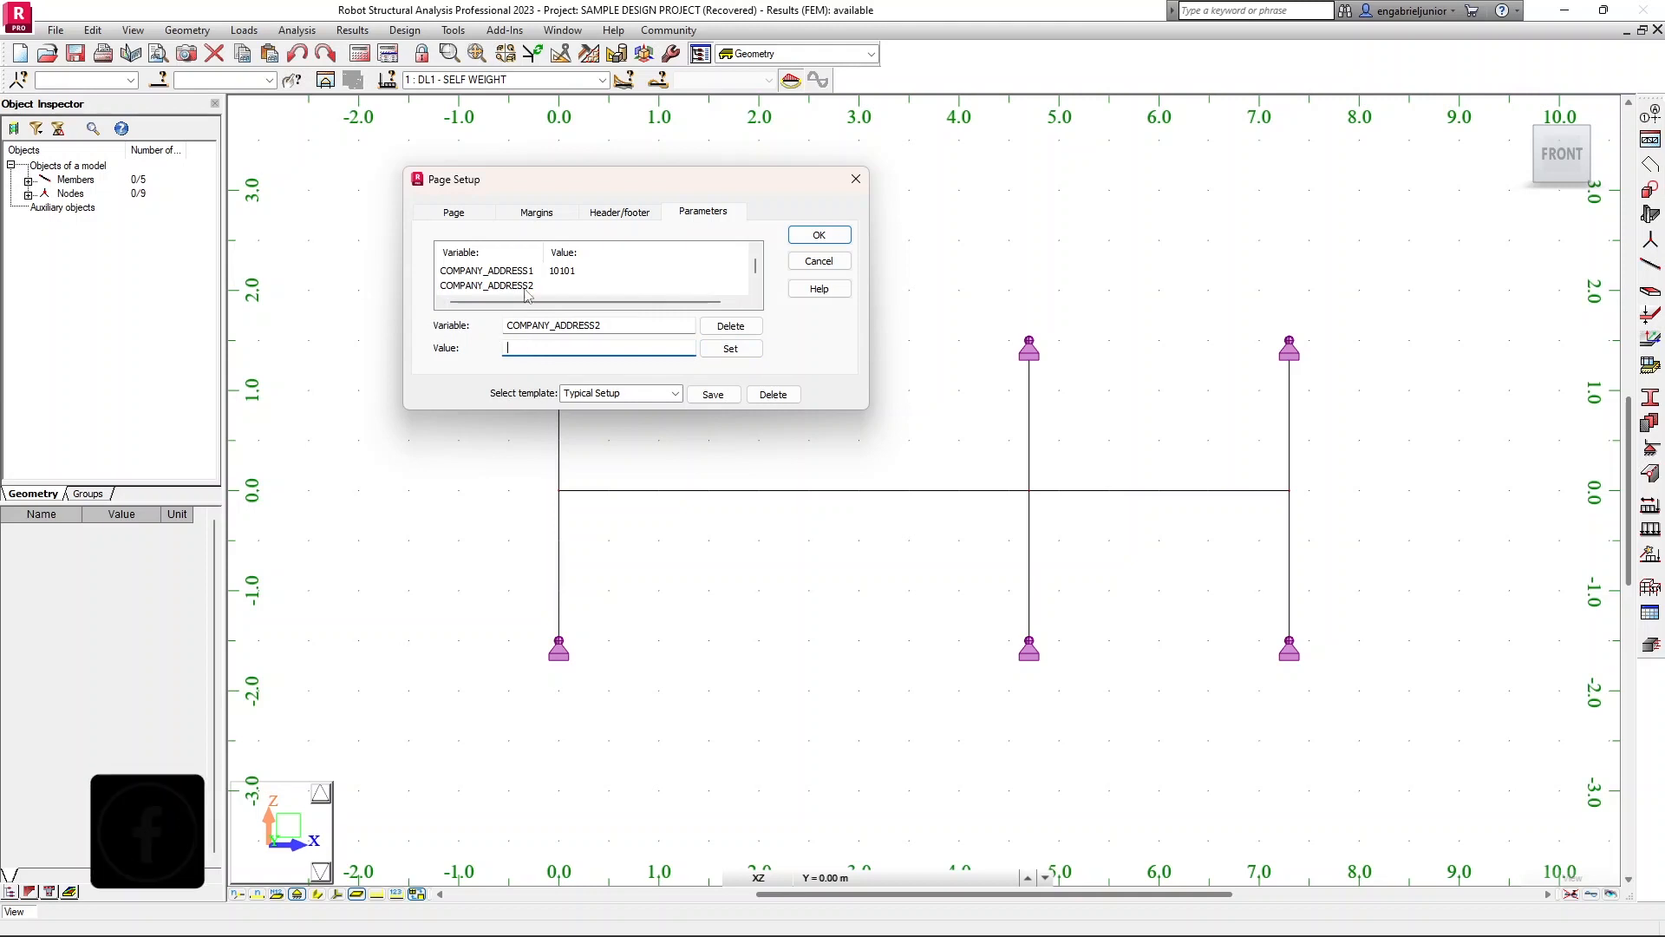
pyautogui.scroll(1, 527, 285)
pyautogui.scroll(4, 527, 285)
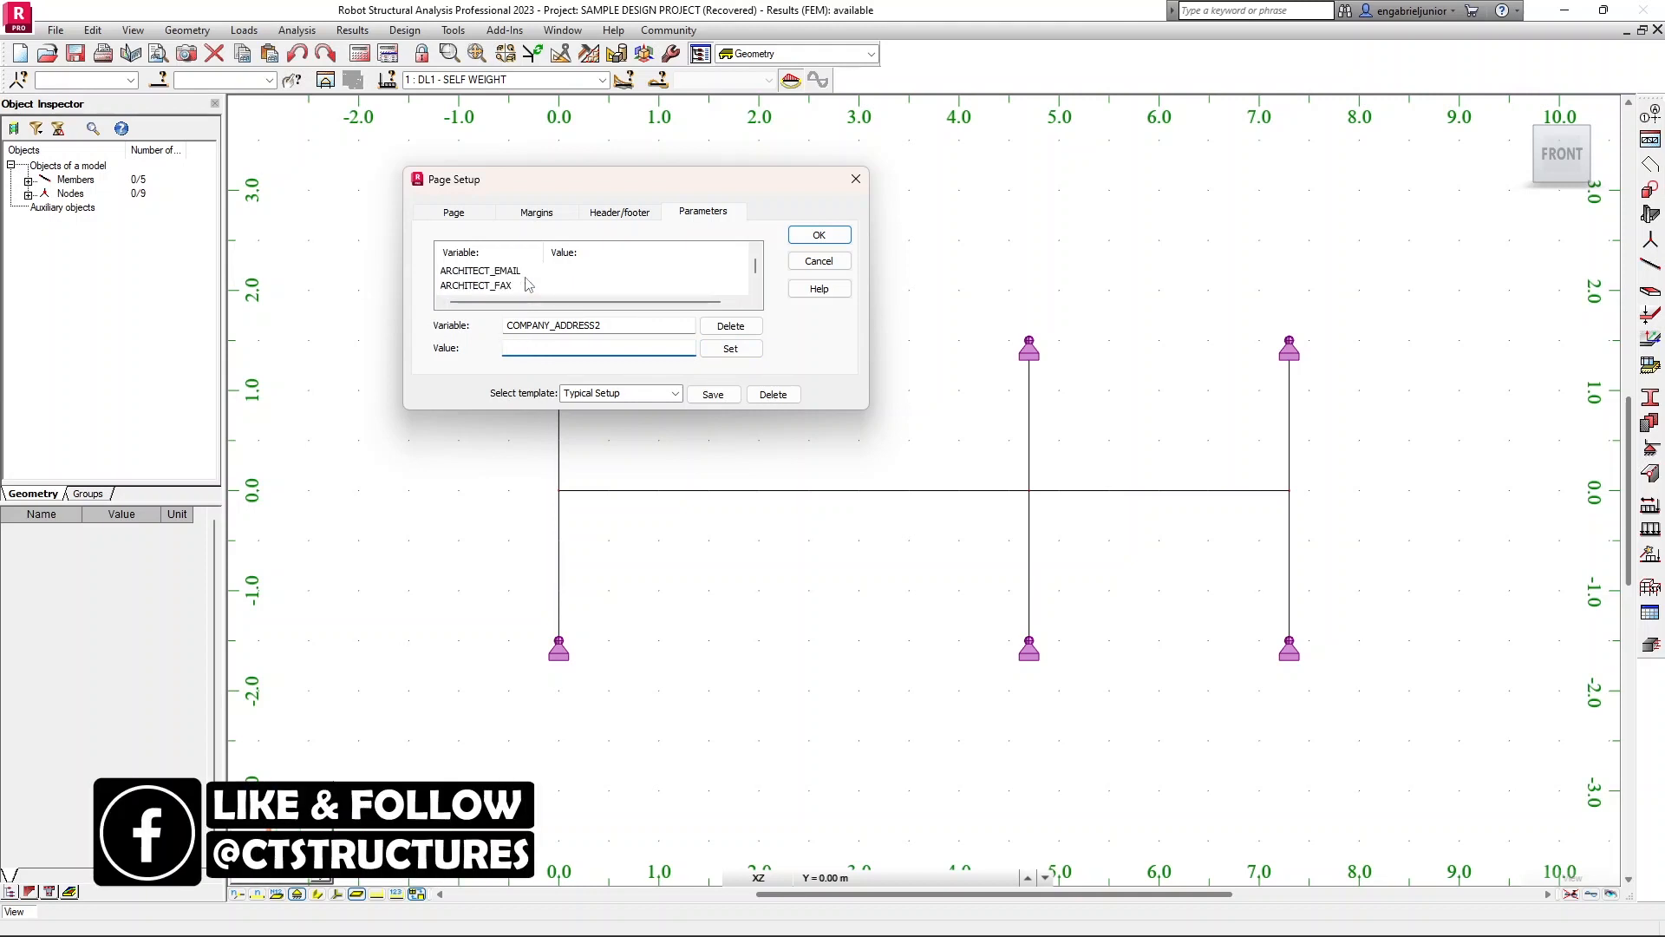
pyautogui.scroll(2, 527, 285)
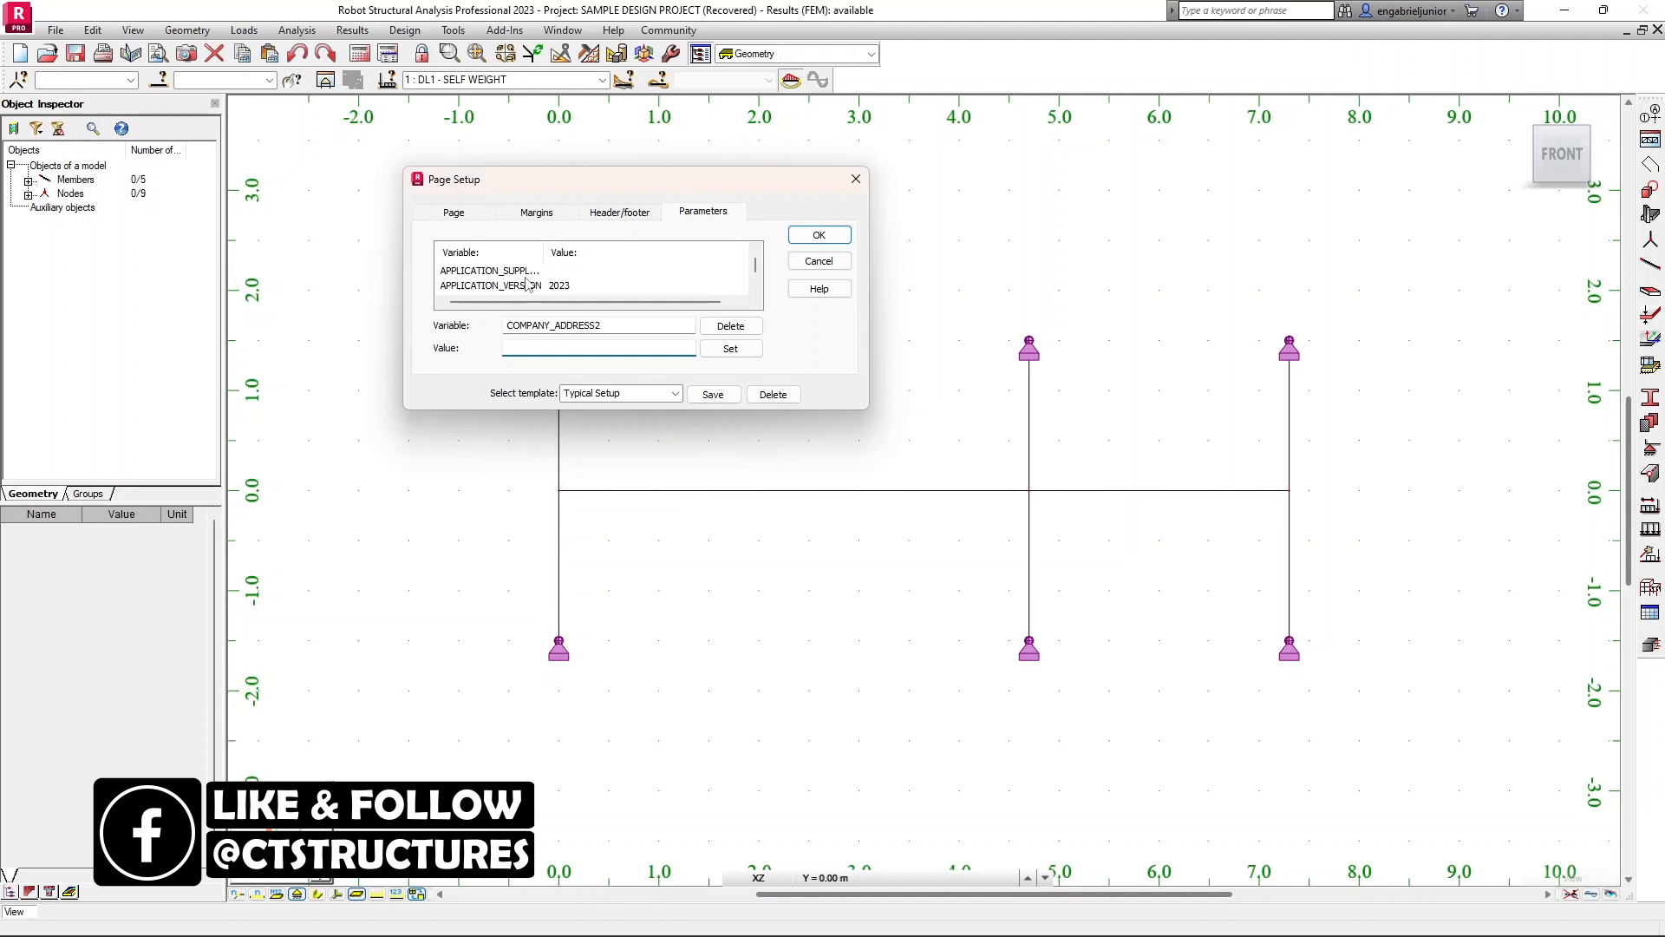
pyautogui.scroll(1, 527, 284)
pyautogui.scroll(-6, 527, 284)
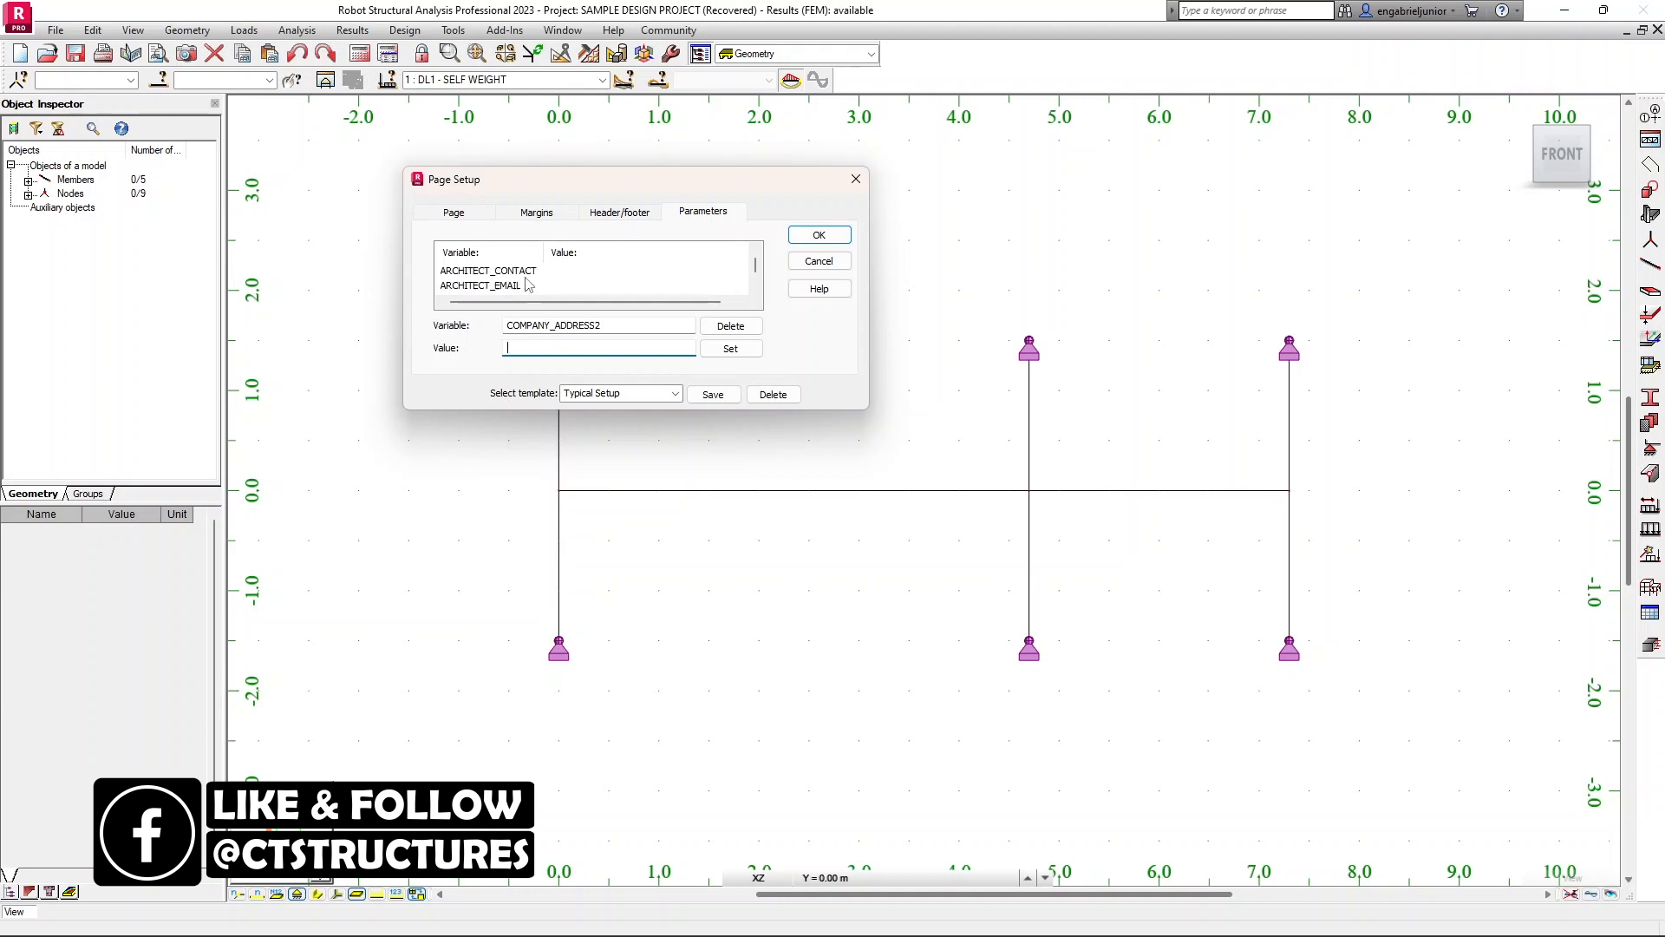
pyautogui.scroll(-5, 527, 284)
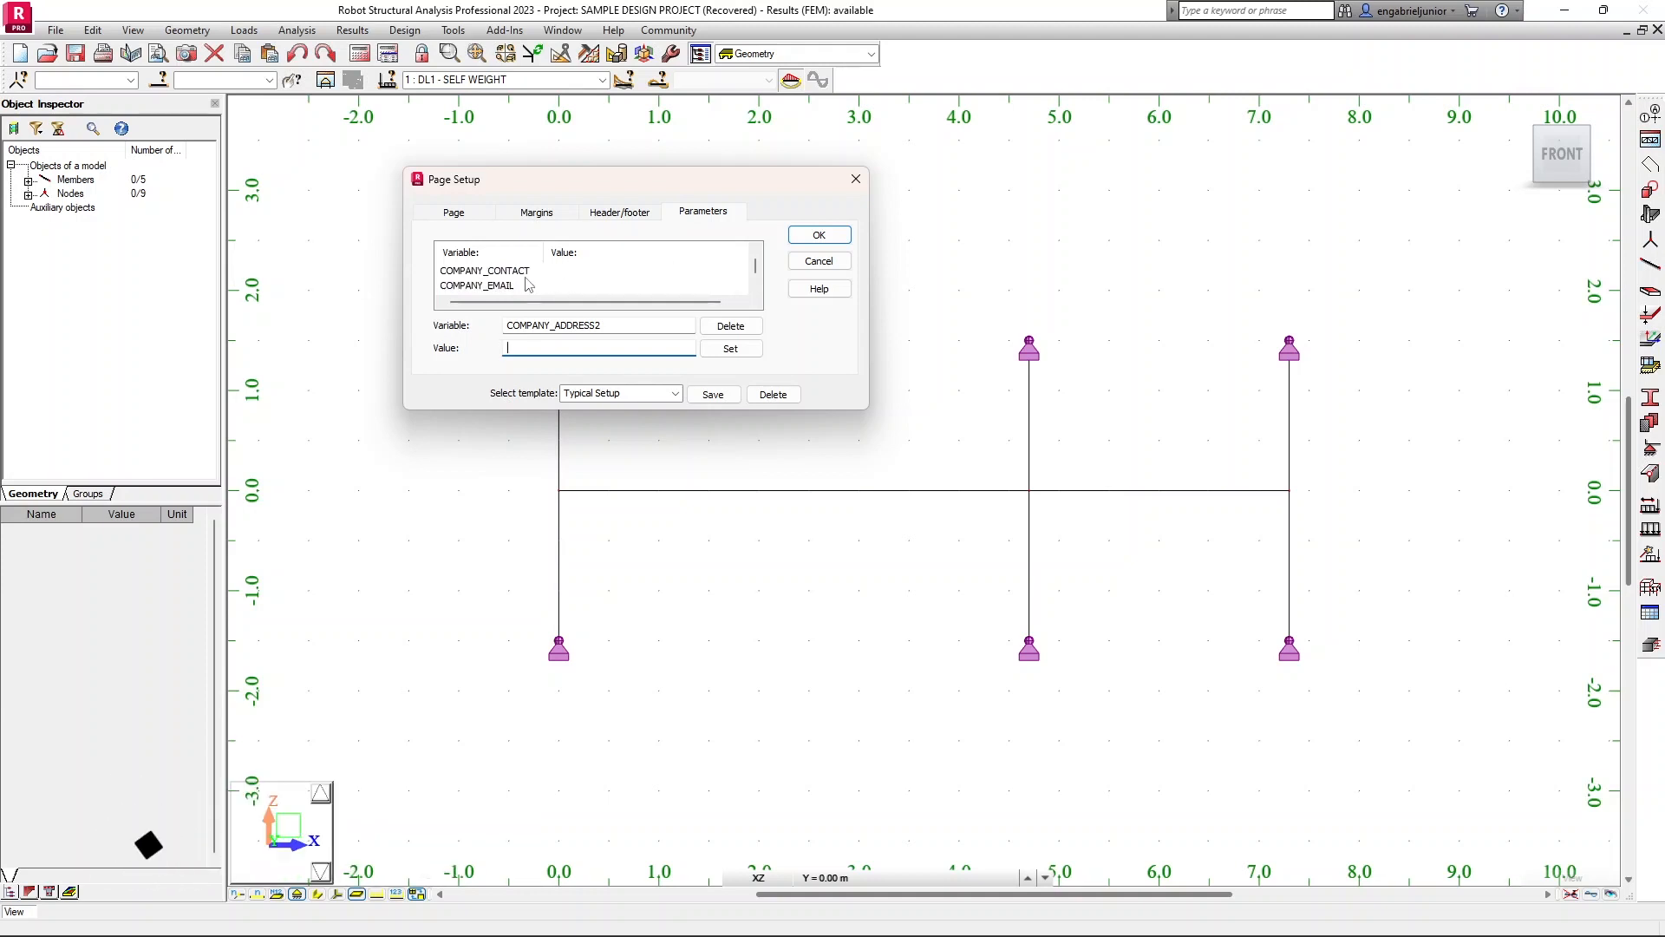
pyautogui.scroll(-4, 526, 285)
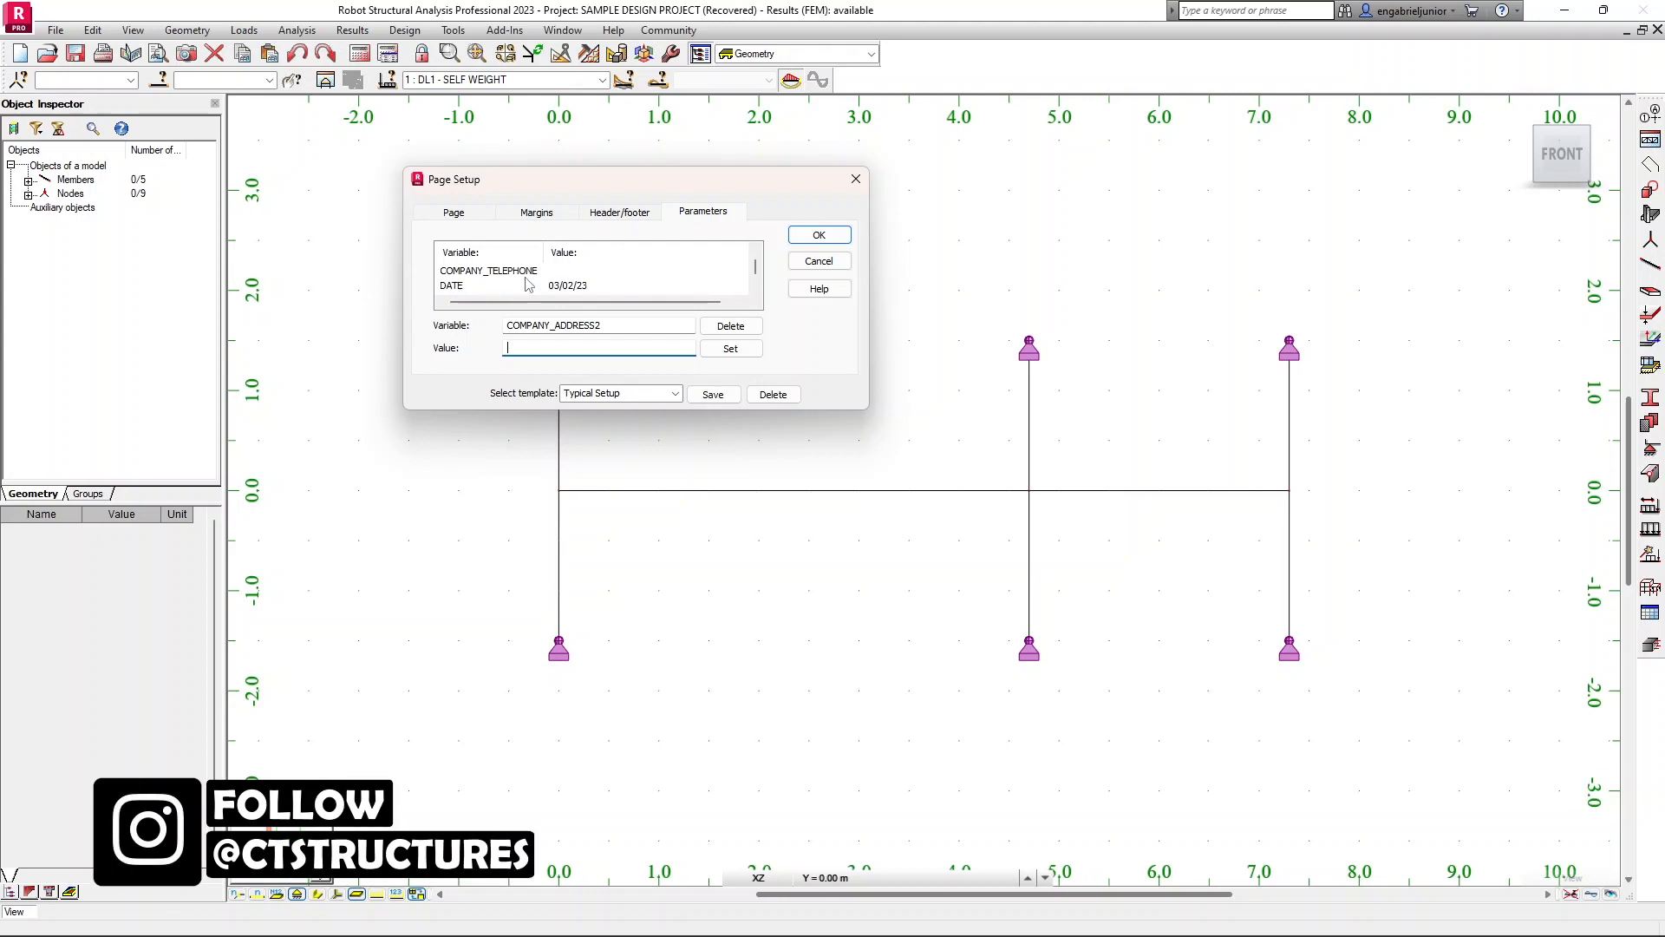
pyautogui.scroll(-1, 527, 285)
pyautogui.scroll(-2, 527, 284)
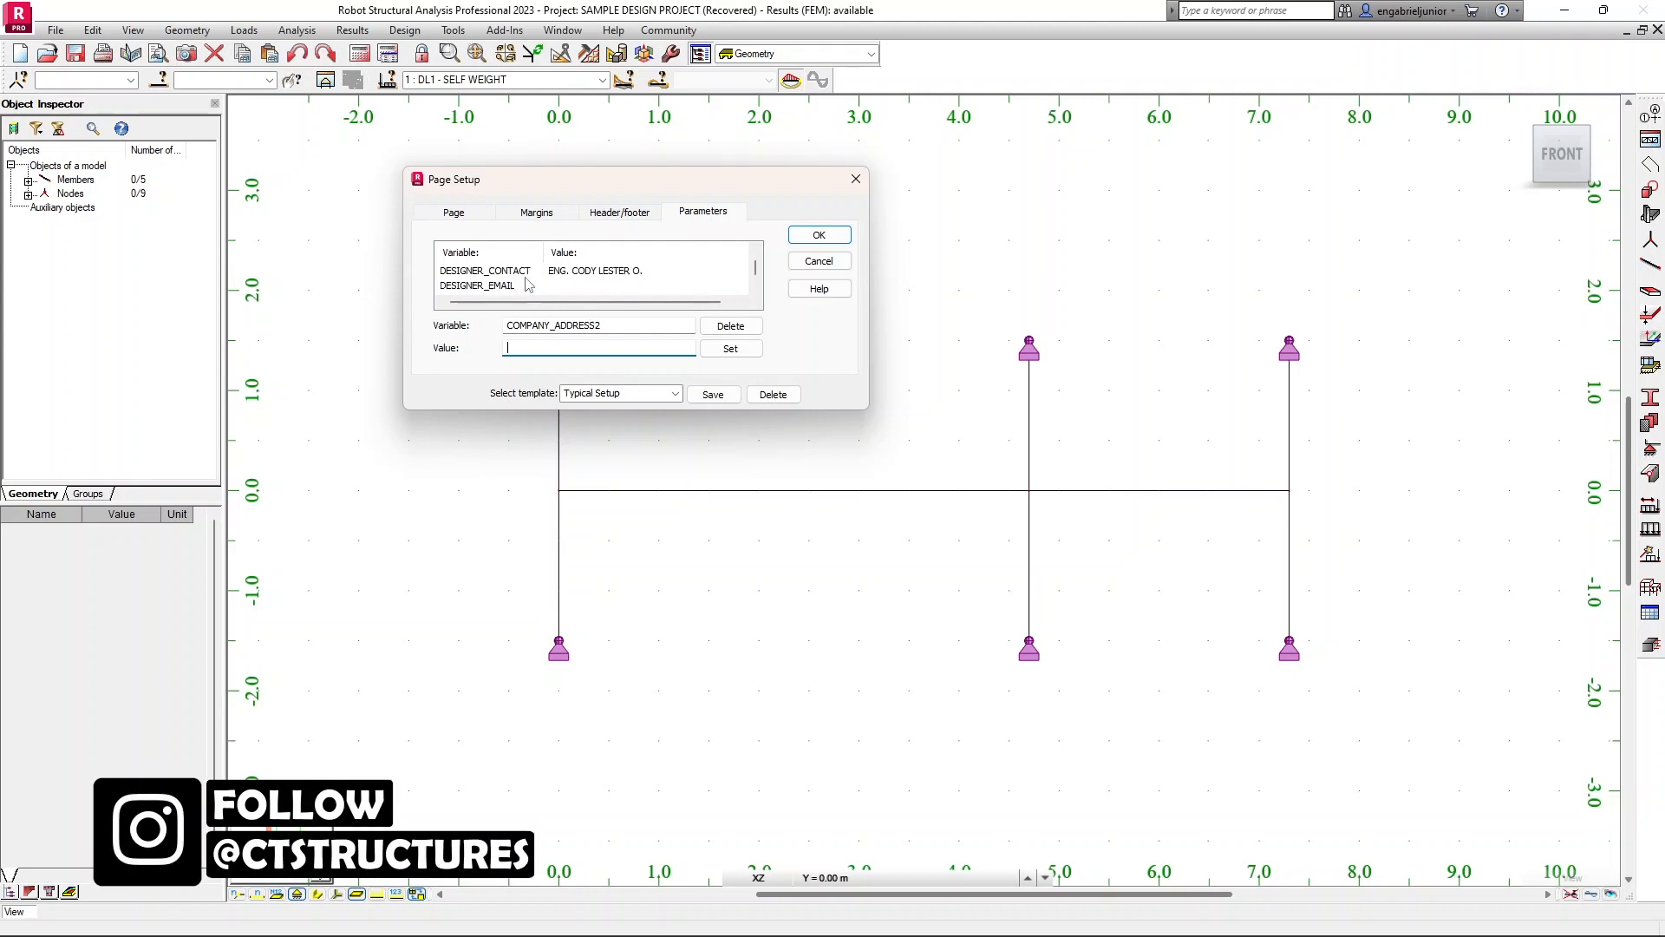
pyautogui.scroll(-1, 527, 285)
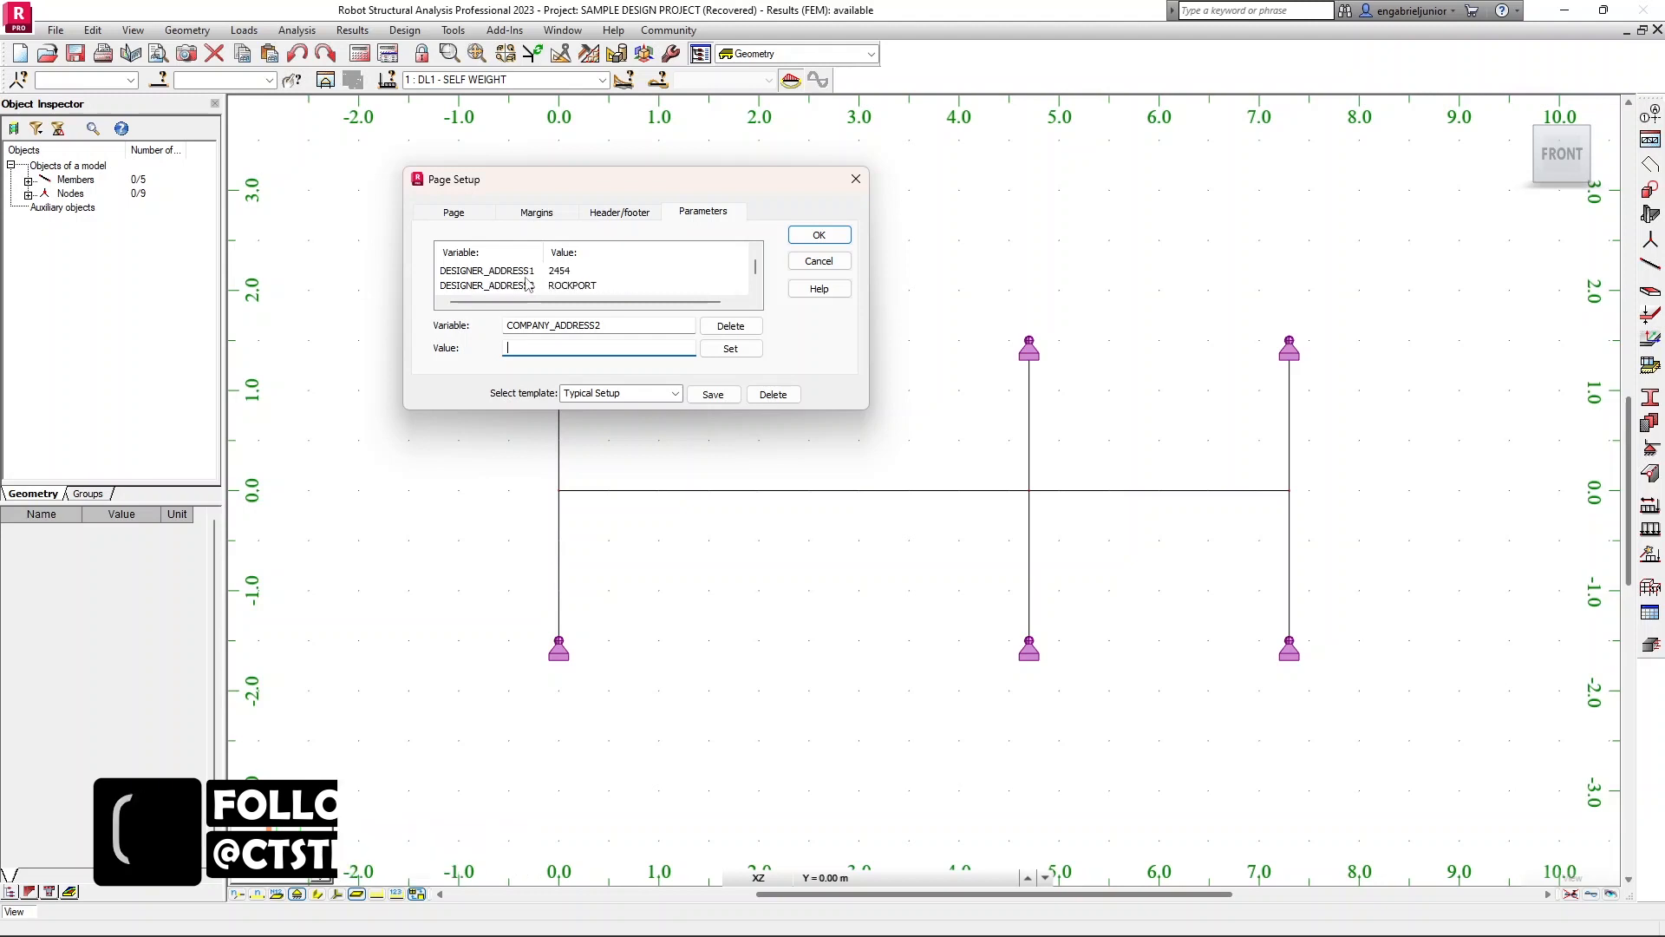
# Step: Select the Engineer variable in the parameter list and enter the engineer's full name in its value field
pyautogui.scroll(-7, 526, 284)
pyautogui.scroll(4, 526, 284)
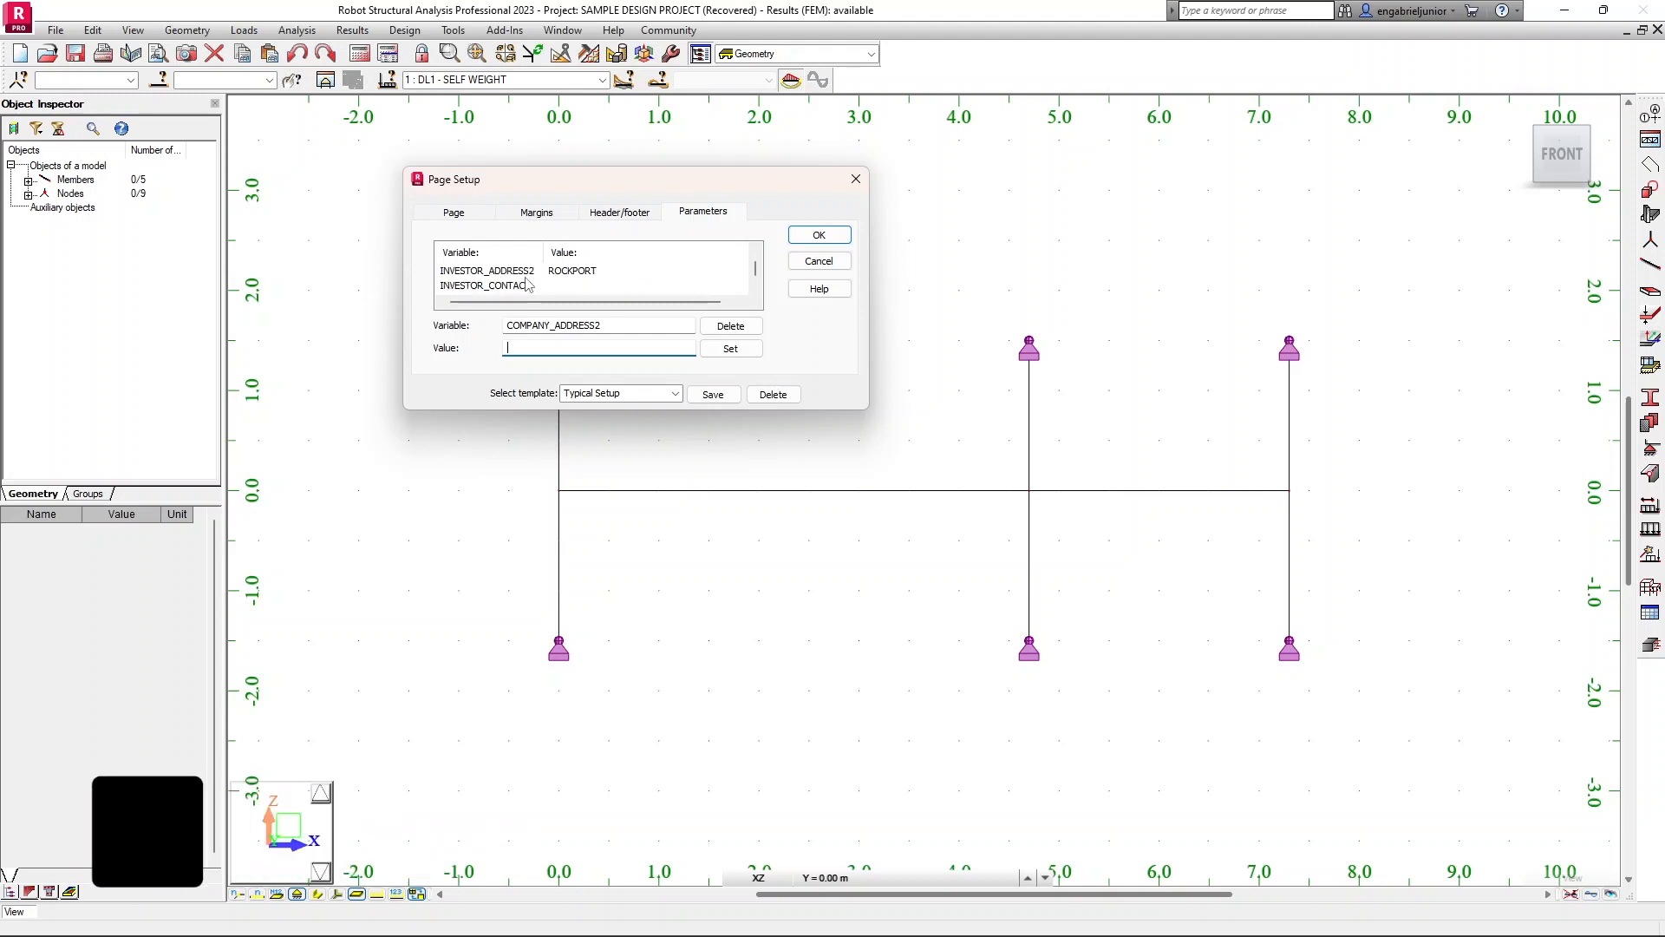
pyautogui.click(558, 291)
pyautogui.click(475, 287)
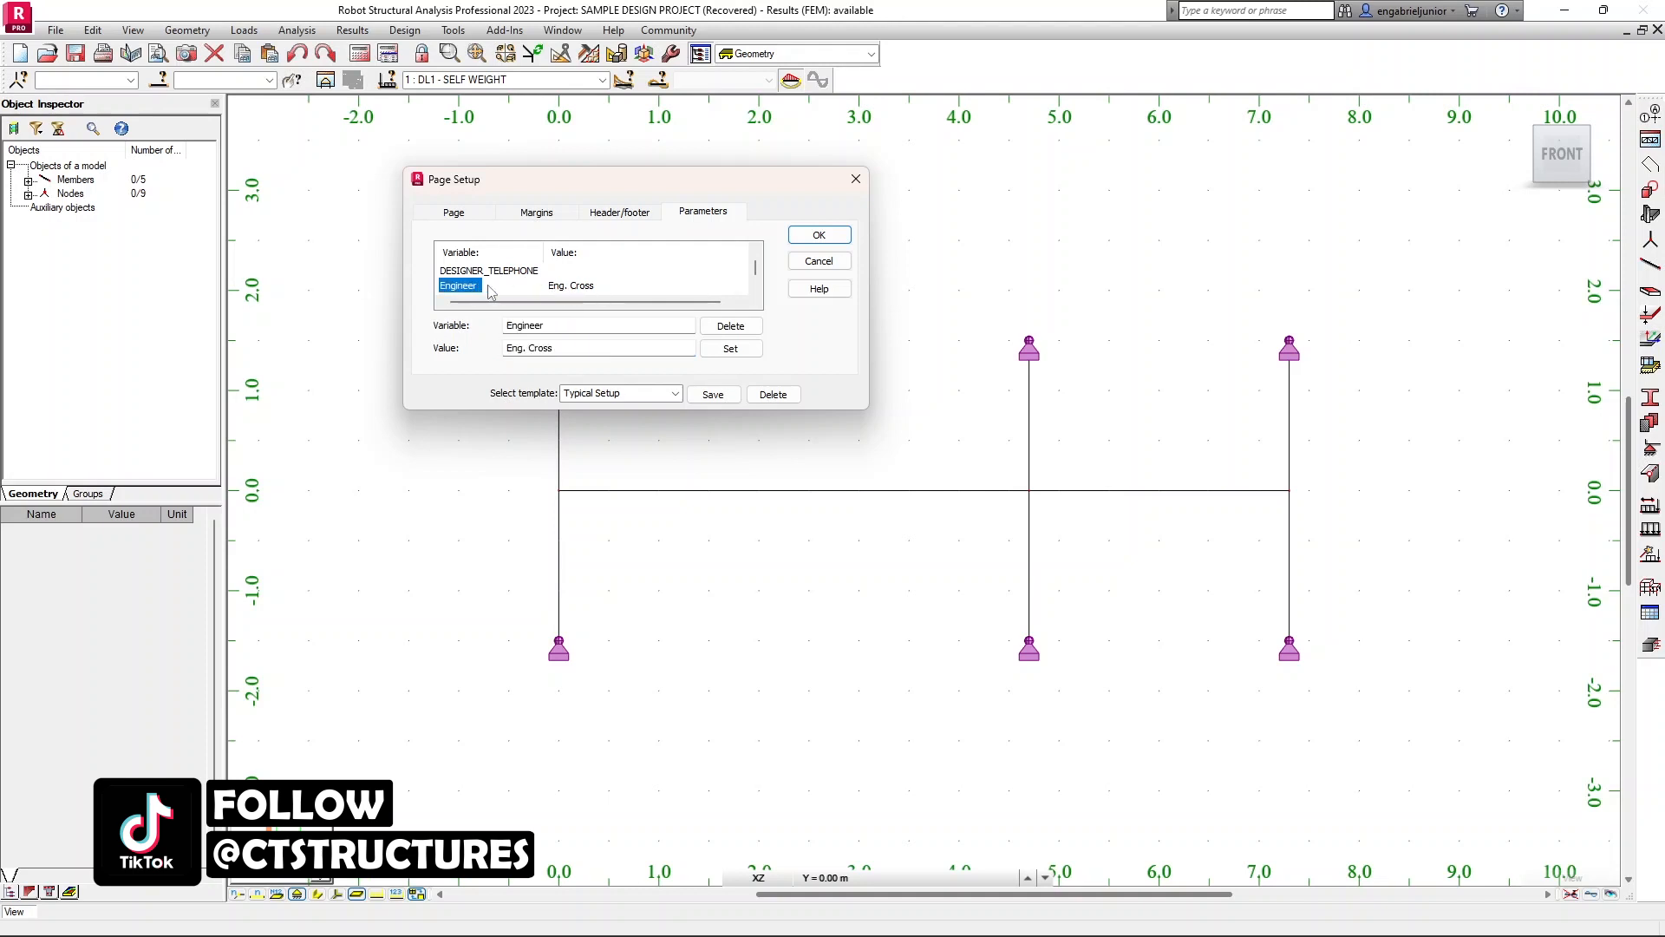
pyautogui.click(531, 349)
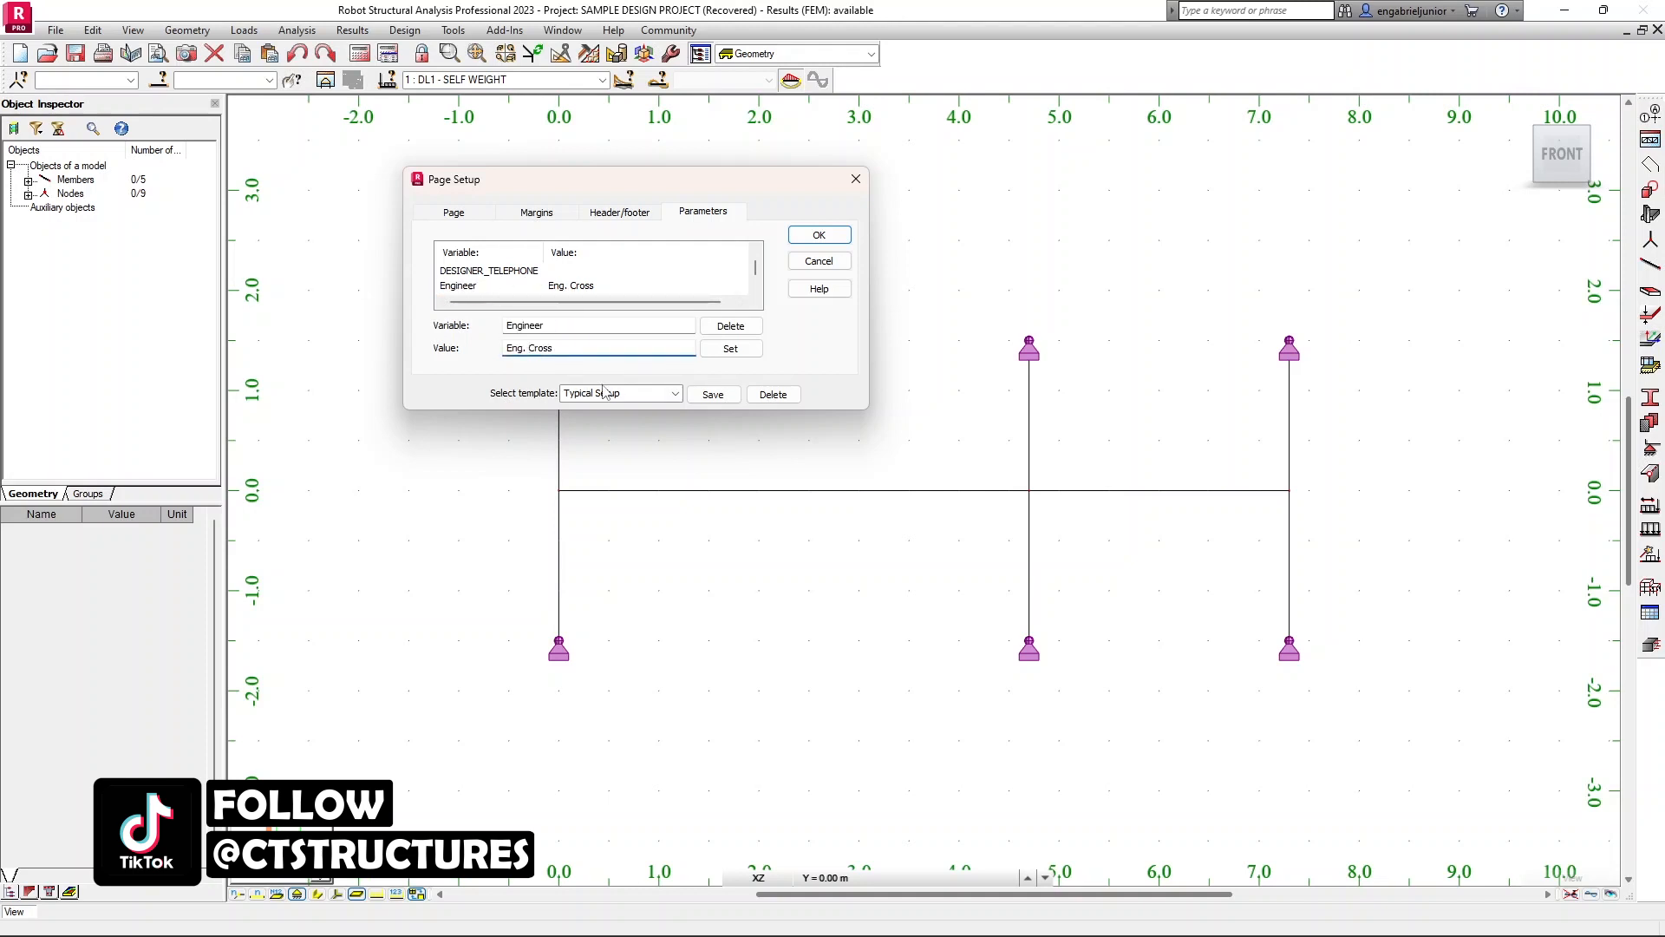
pyautogui.write('Har')
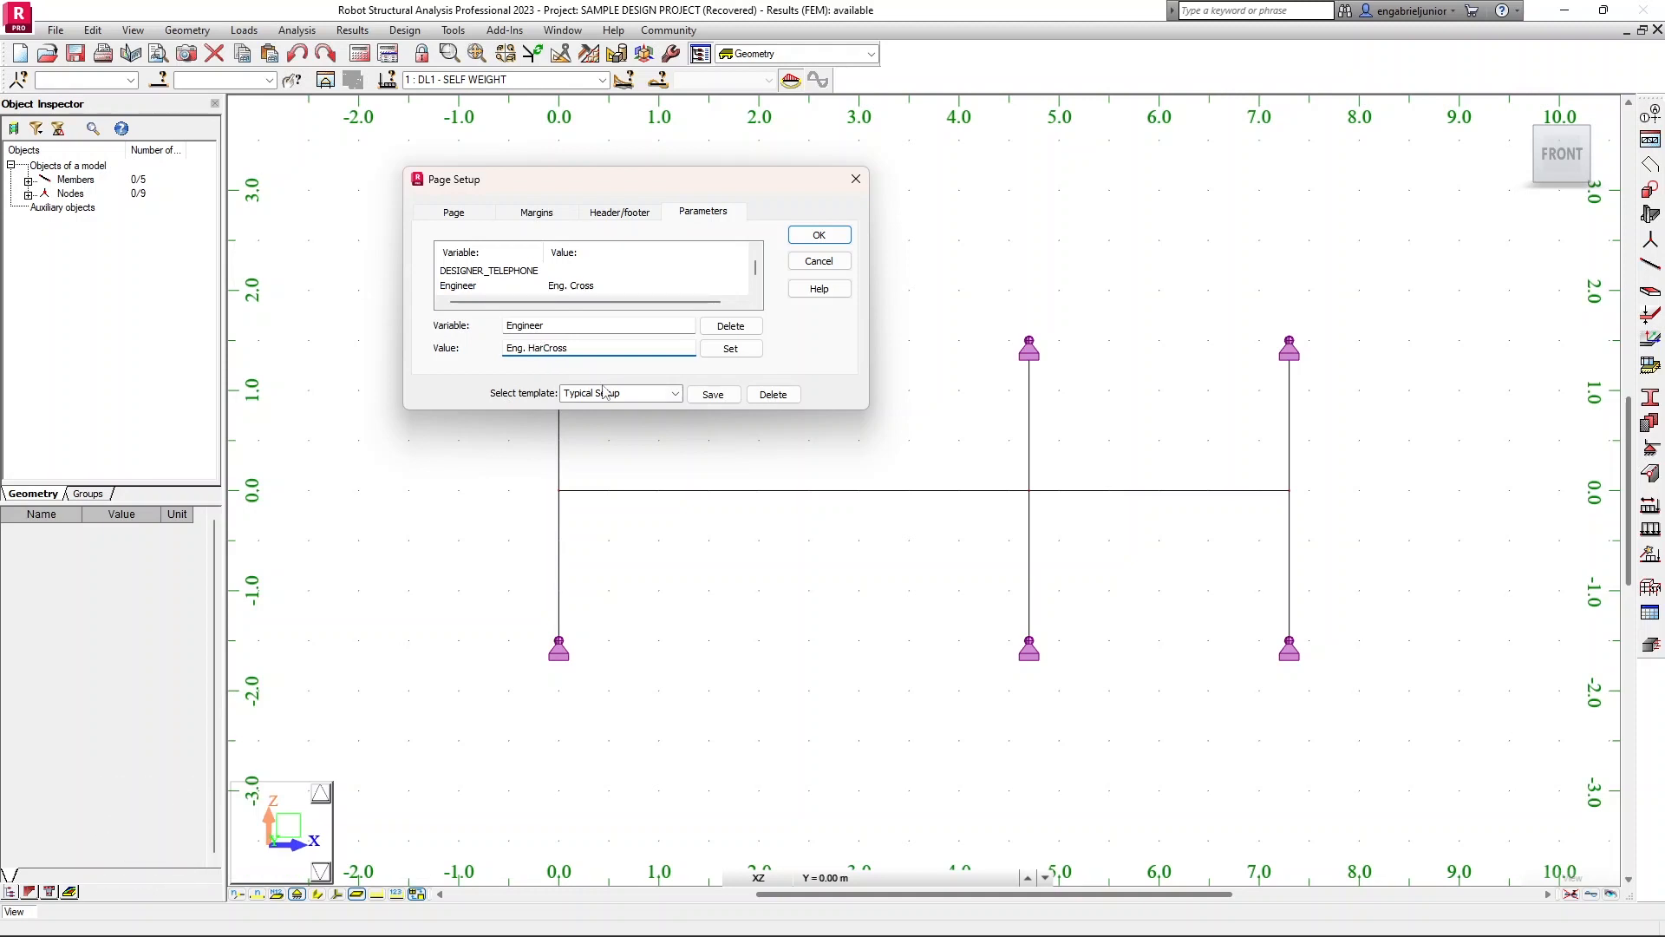
pyautogui.write('dy')
pyautogui.scroll(2, 573, 293)
pyautogui.scroll(-4, 572, 291)
pyautogui.scroll(6, 573, 291)
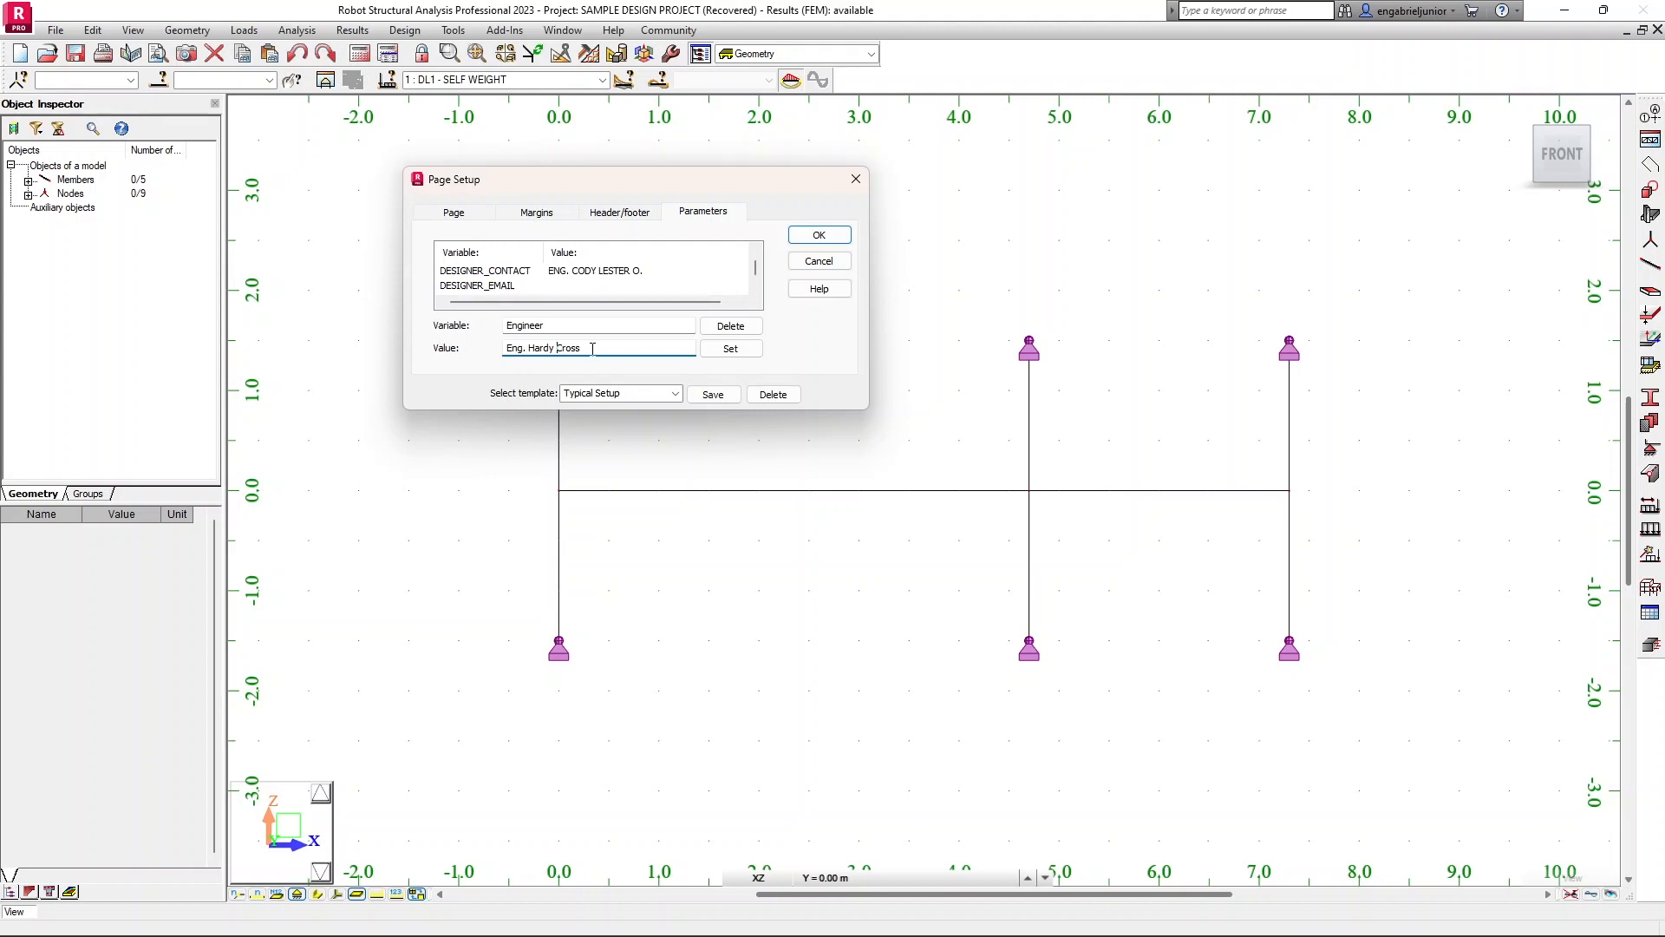
# Step: Copy the Engineer variable name and use it to replace DESIGNER_CONTACT in the title page's PREPARED BY line
pyautogui.moveTo(562, 326); pyautogui.dragTo(443, 327)
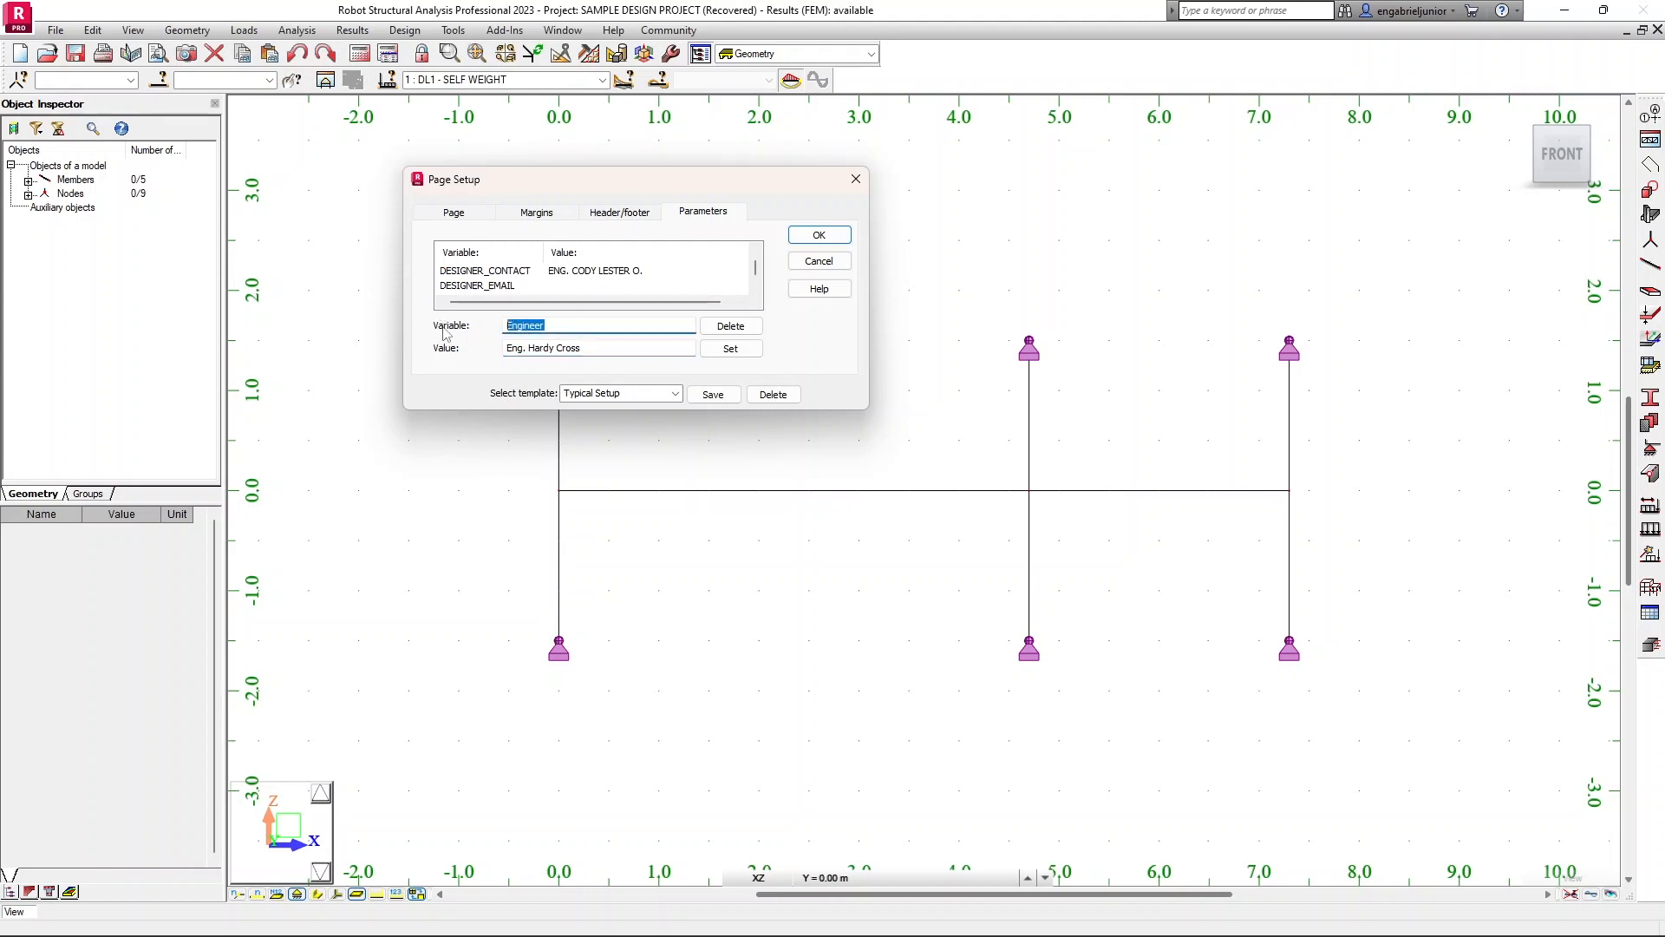
pyautogui.rightClick(543, 326)
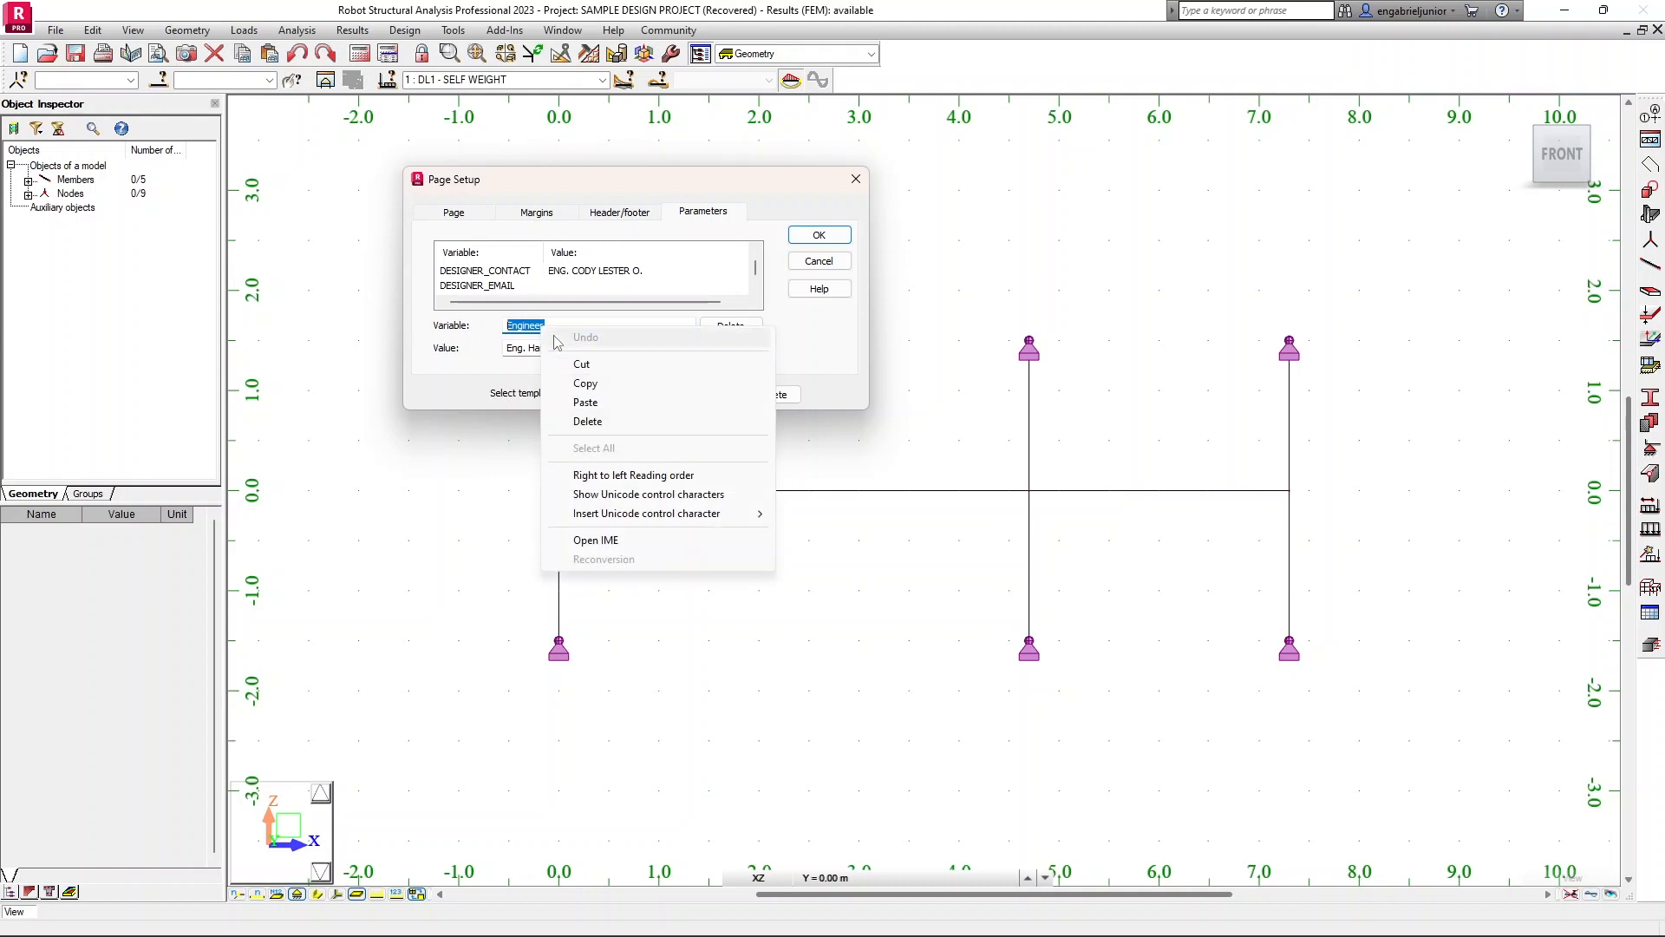
pyautogui.click(586, 384)
pyautogui.click(618, 213)
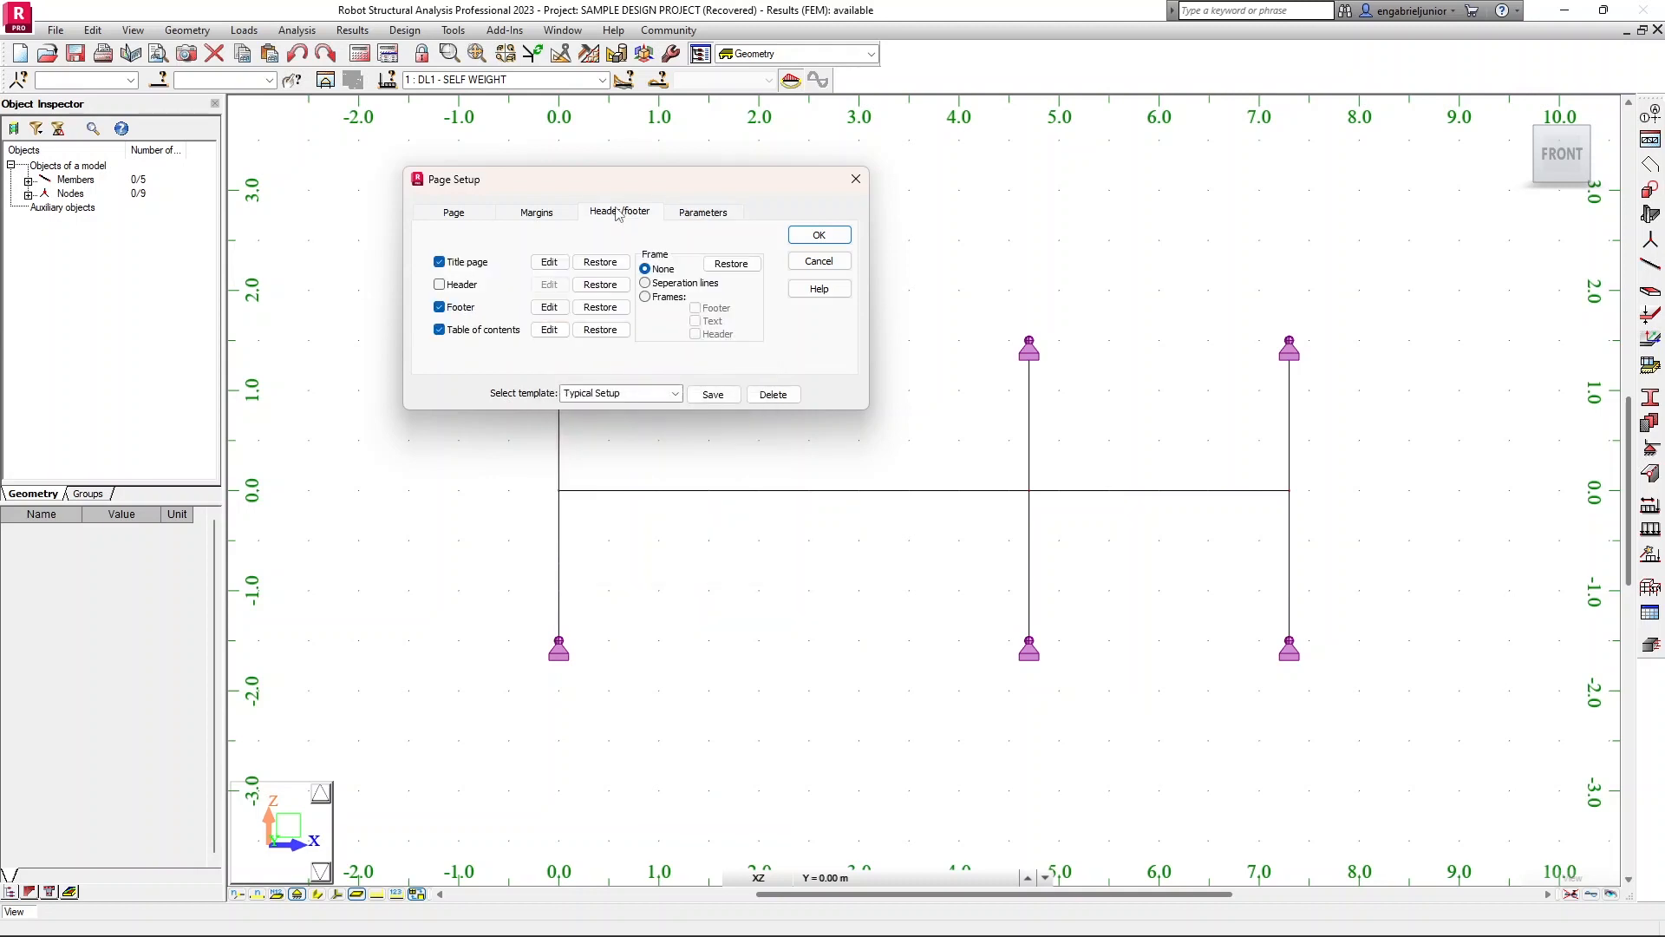
pyautogui.click(551, 263)
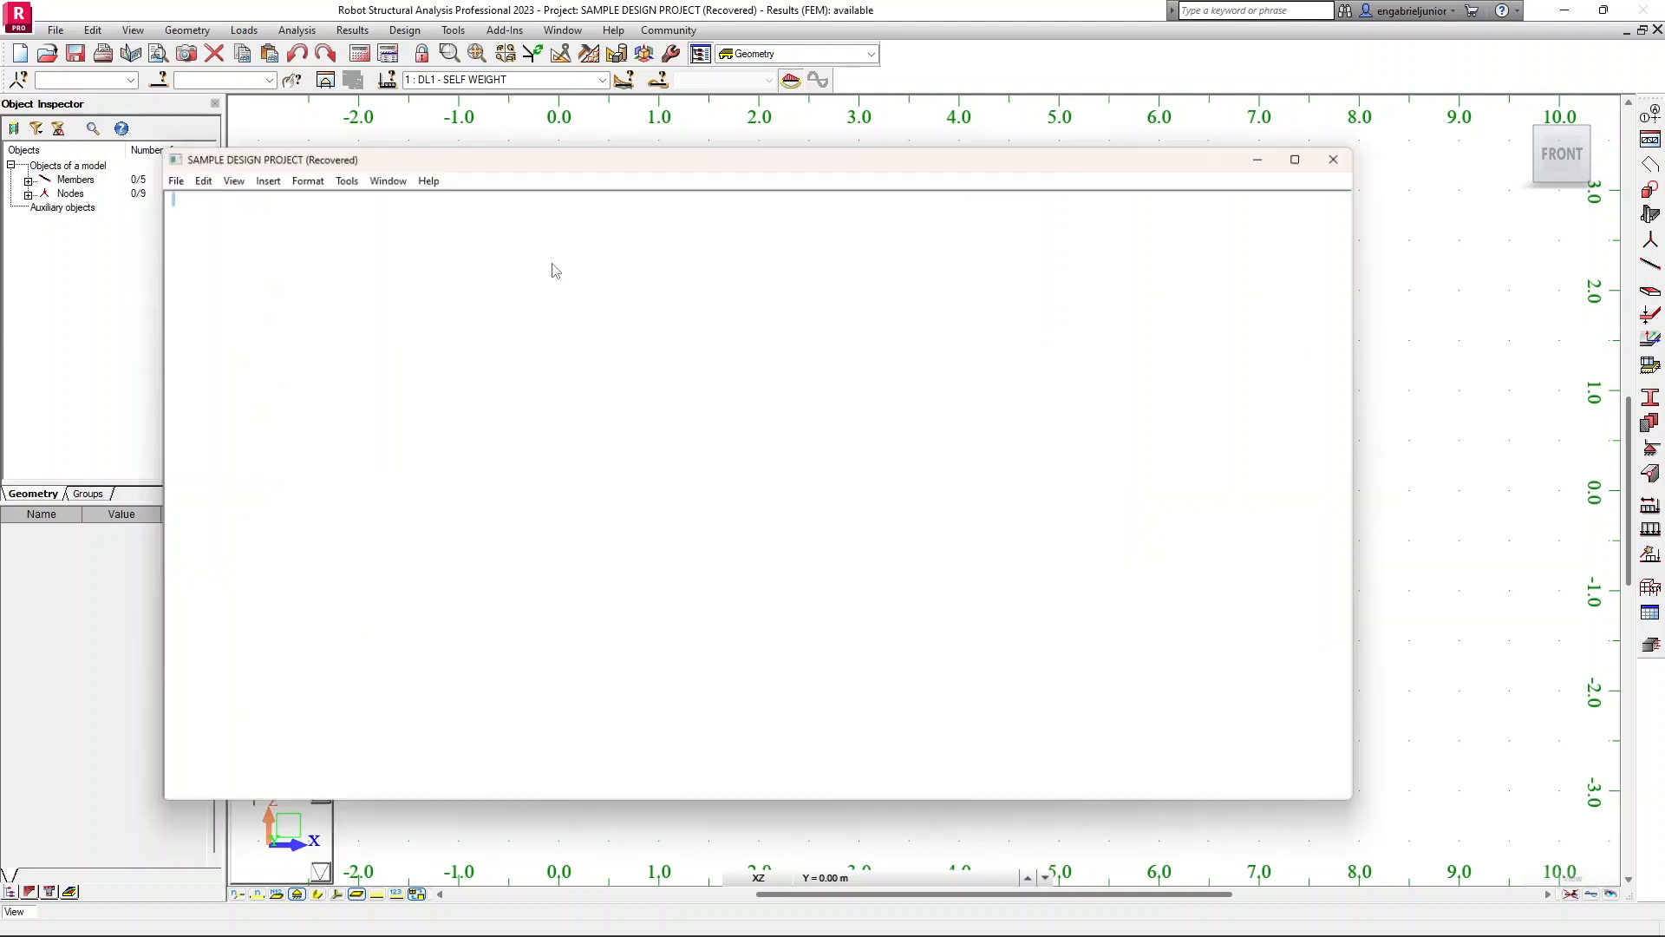
pyautogui.moveTo(595, 156); pyautogui.dragTo(567, 93)
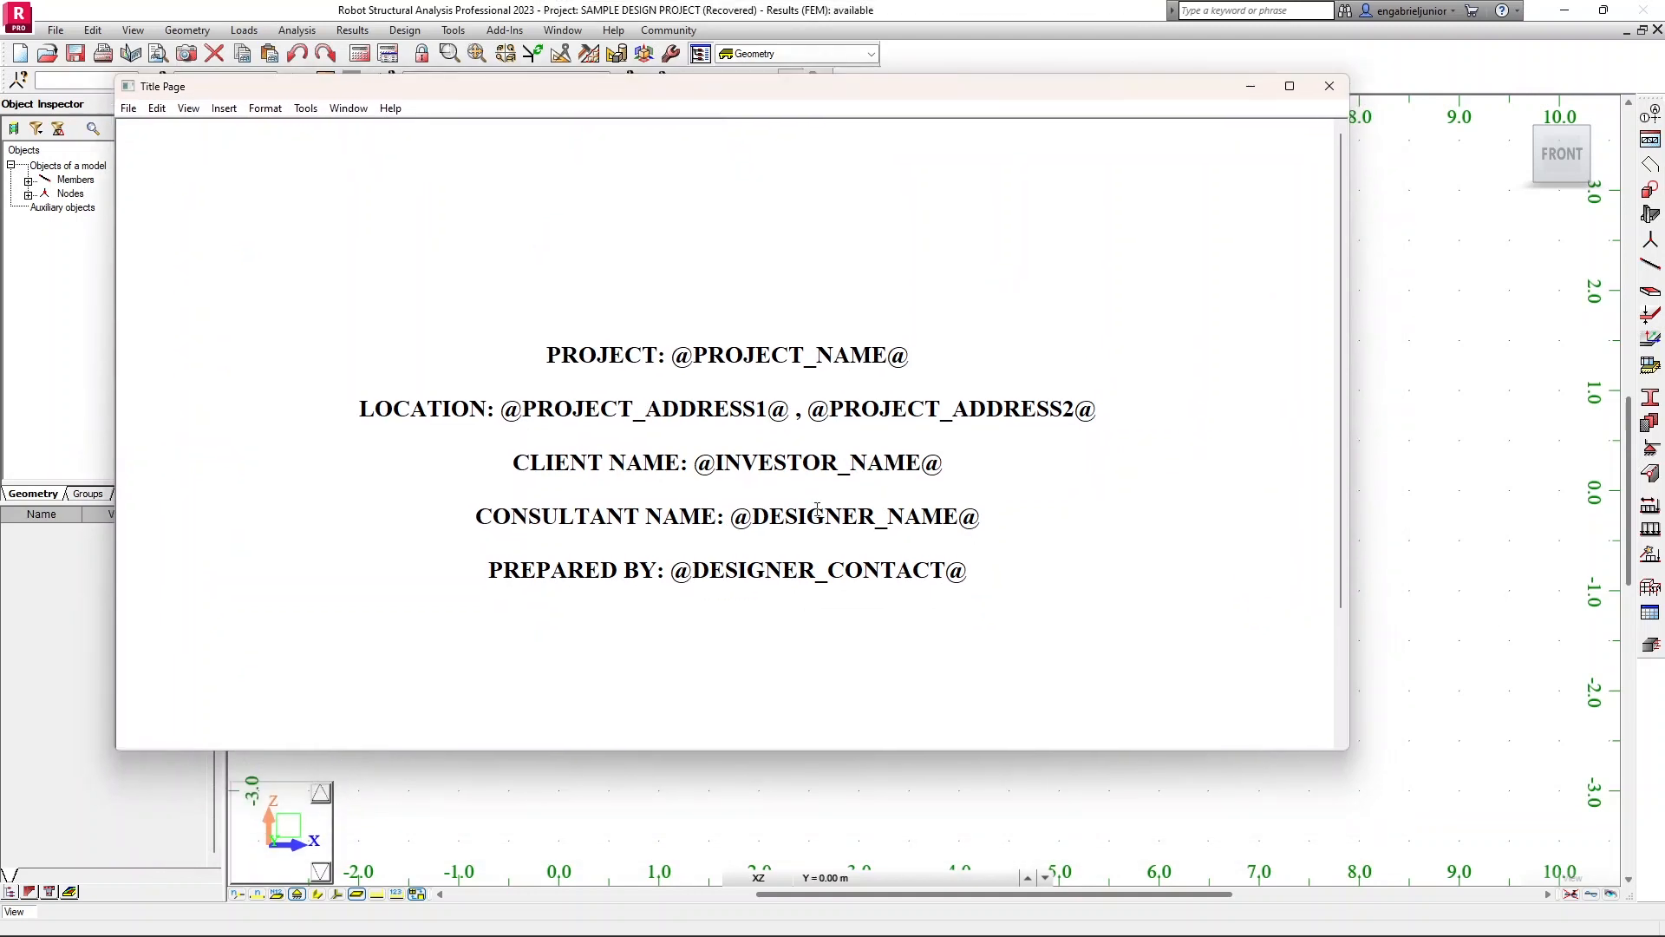
pyautogui.moveTo(693, 570); pyautogui.dragTo(945, 570)
pyautogui.hotkey('ctrl', 'v')
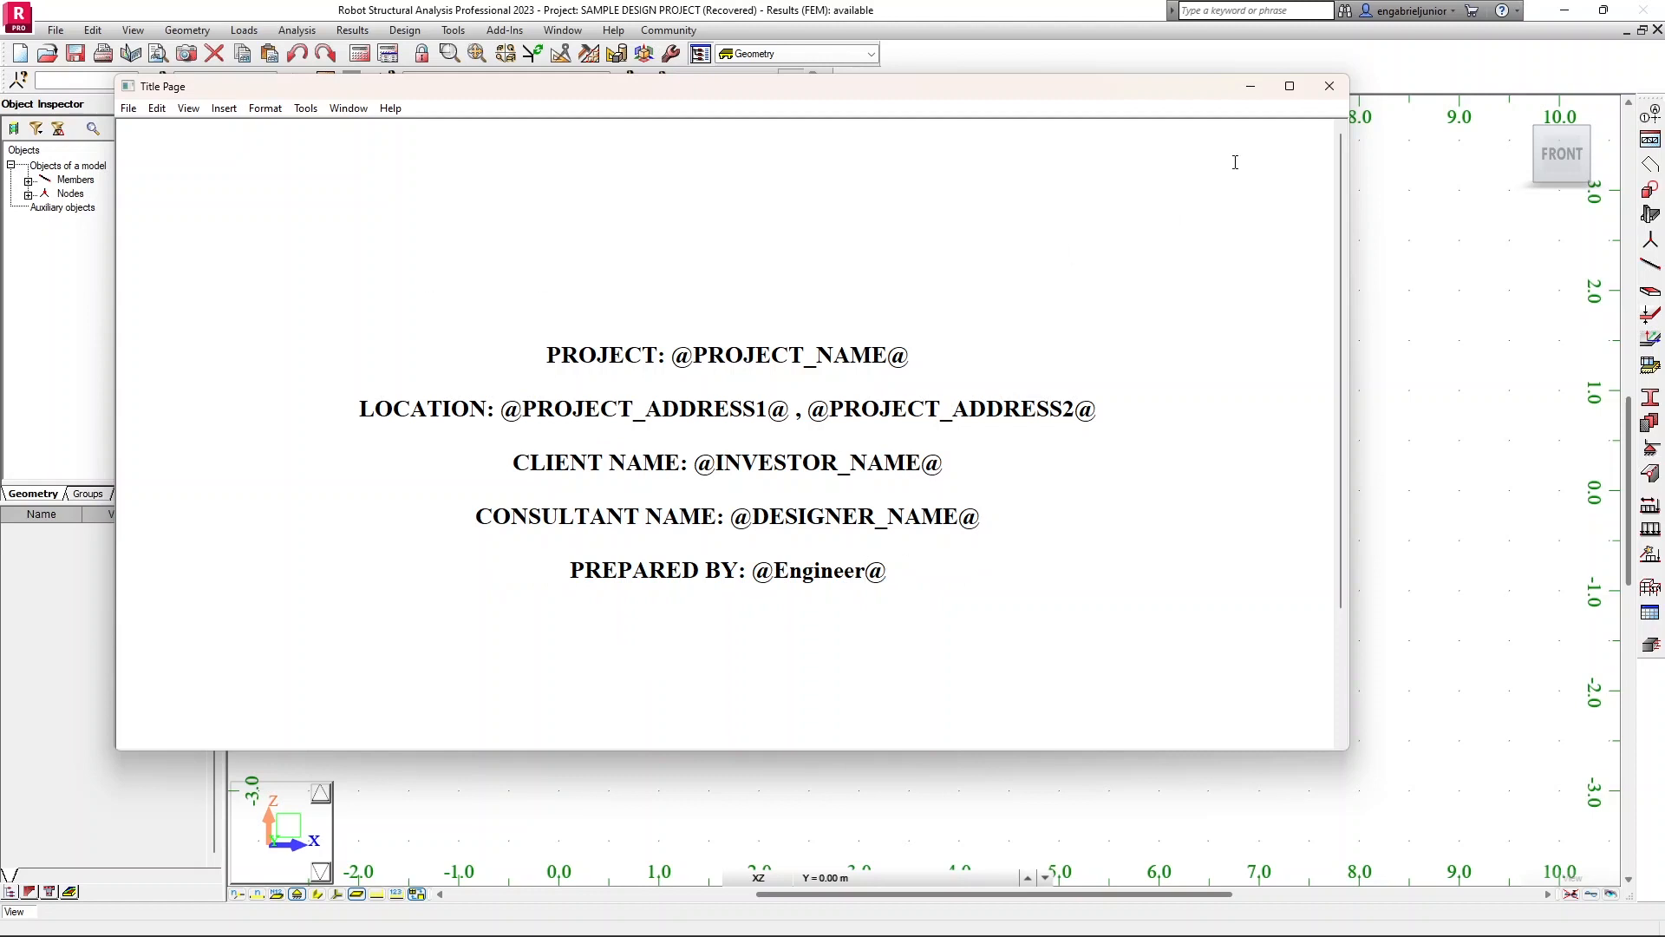
pyautogui.click(1330, 86)
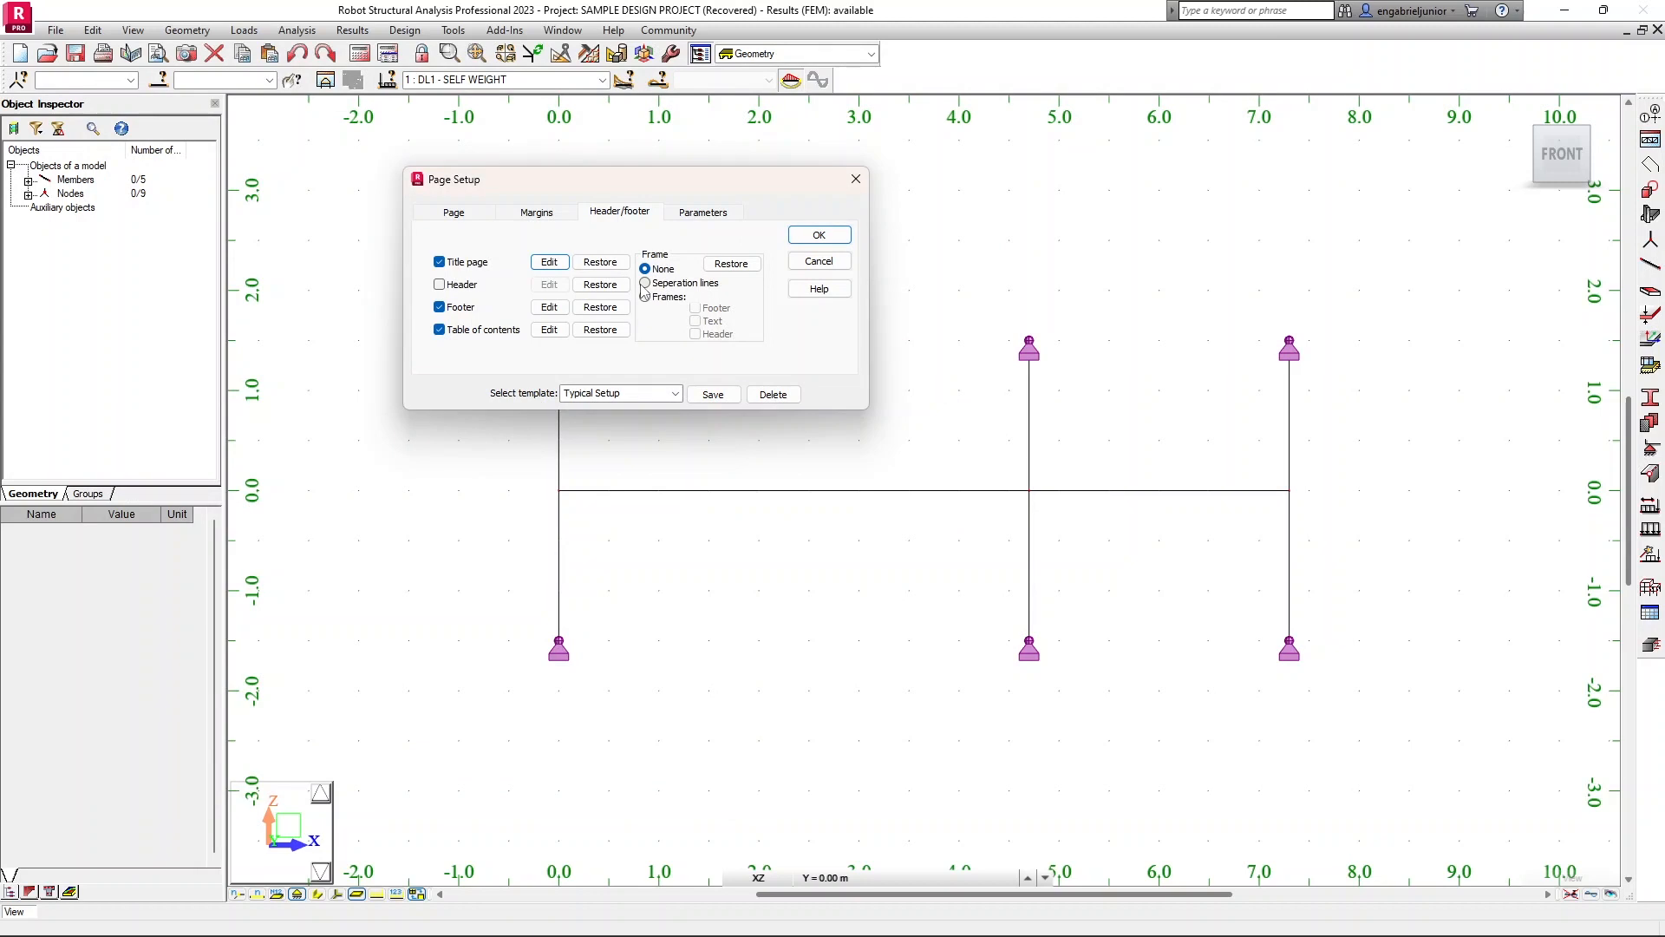
# Step: Find the COMPANY_NAME variable in the page setup parameters and copy its name
pyautogui.click(700, 214)
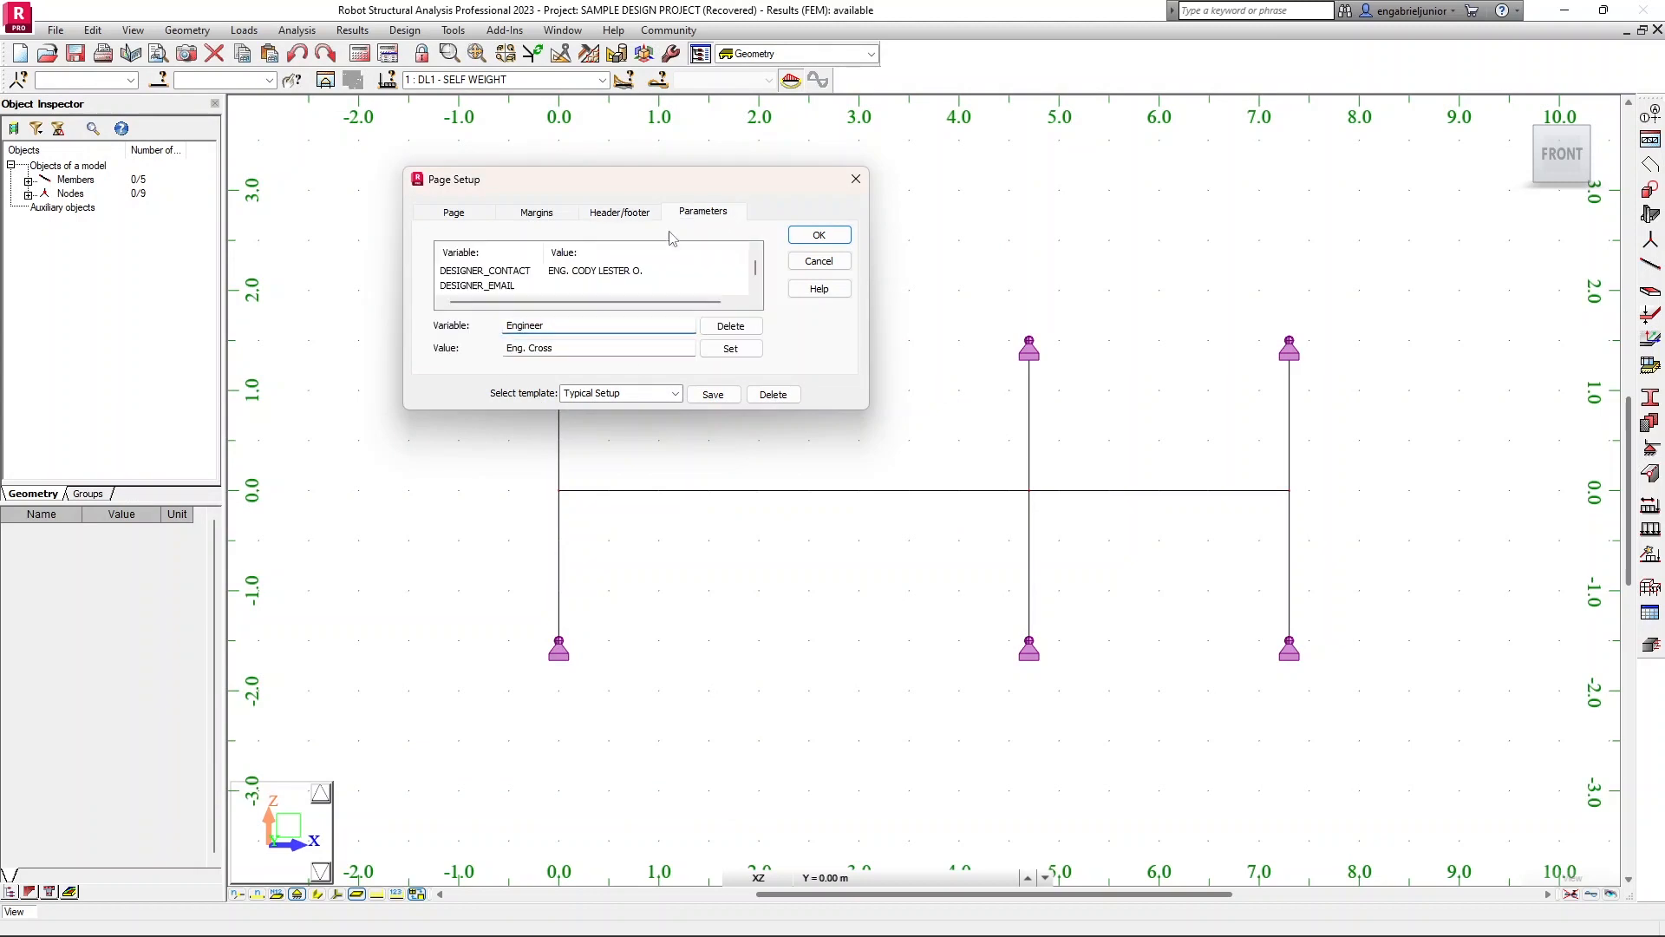
pyautogui.scroll(-2, 500, 292)
pyautogui.click(499, 288)
pyautogui.scroll(4, 500, 292)
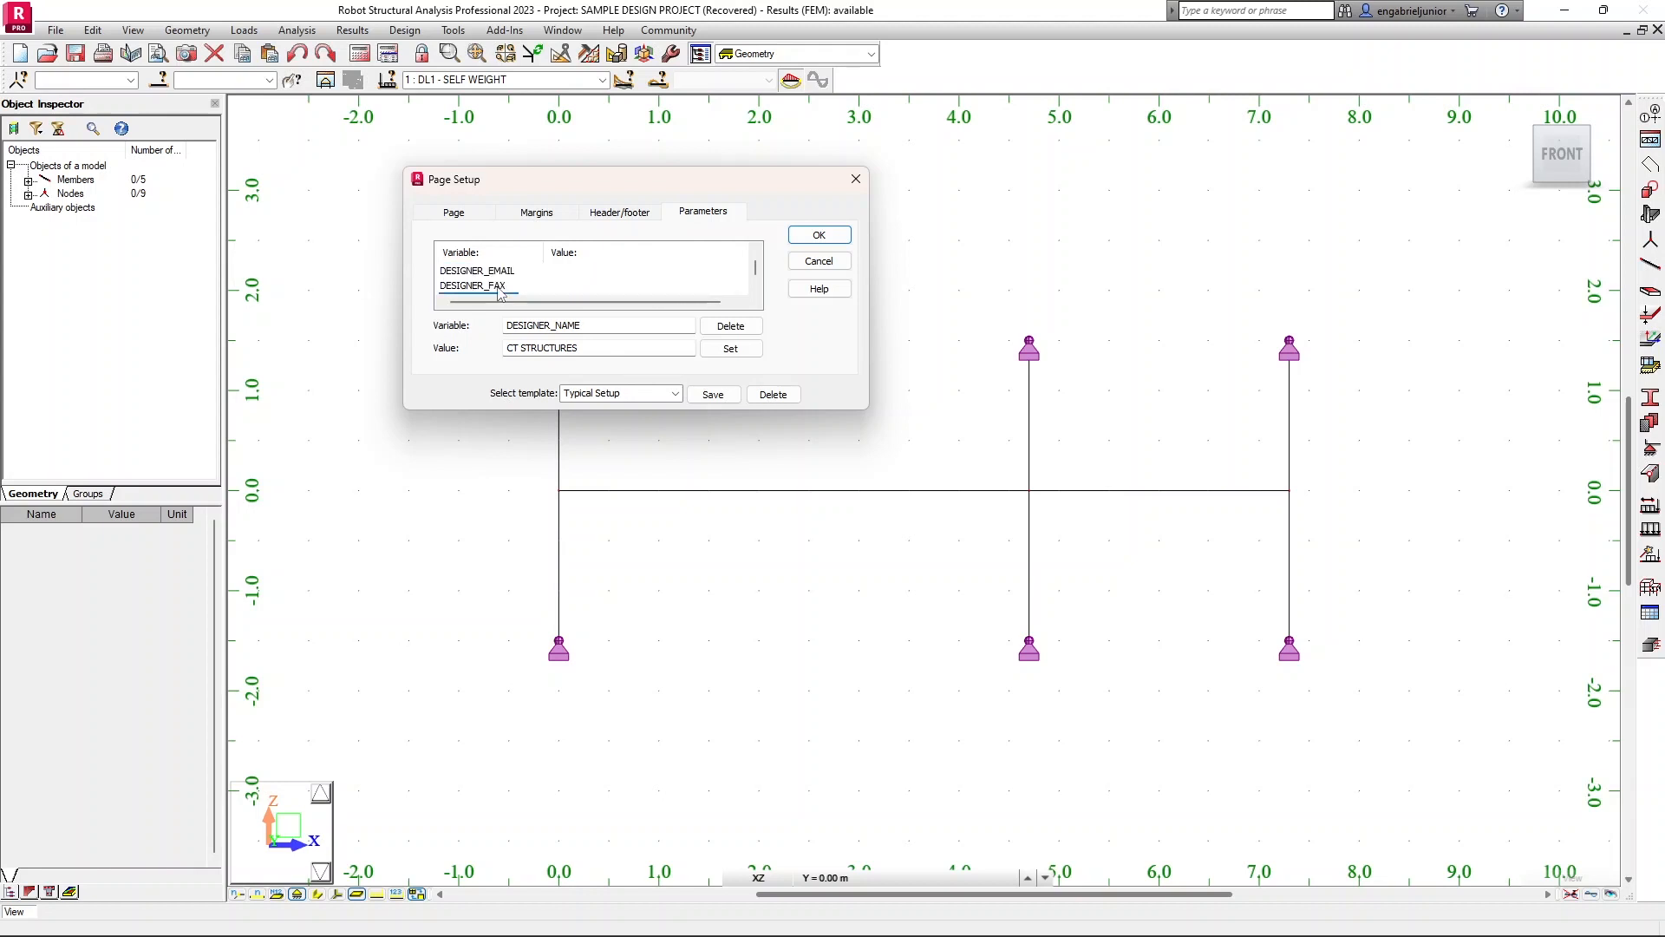
pyautogui.scroll(2, 499, 292)
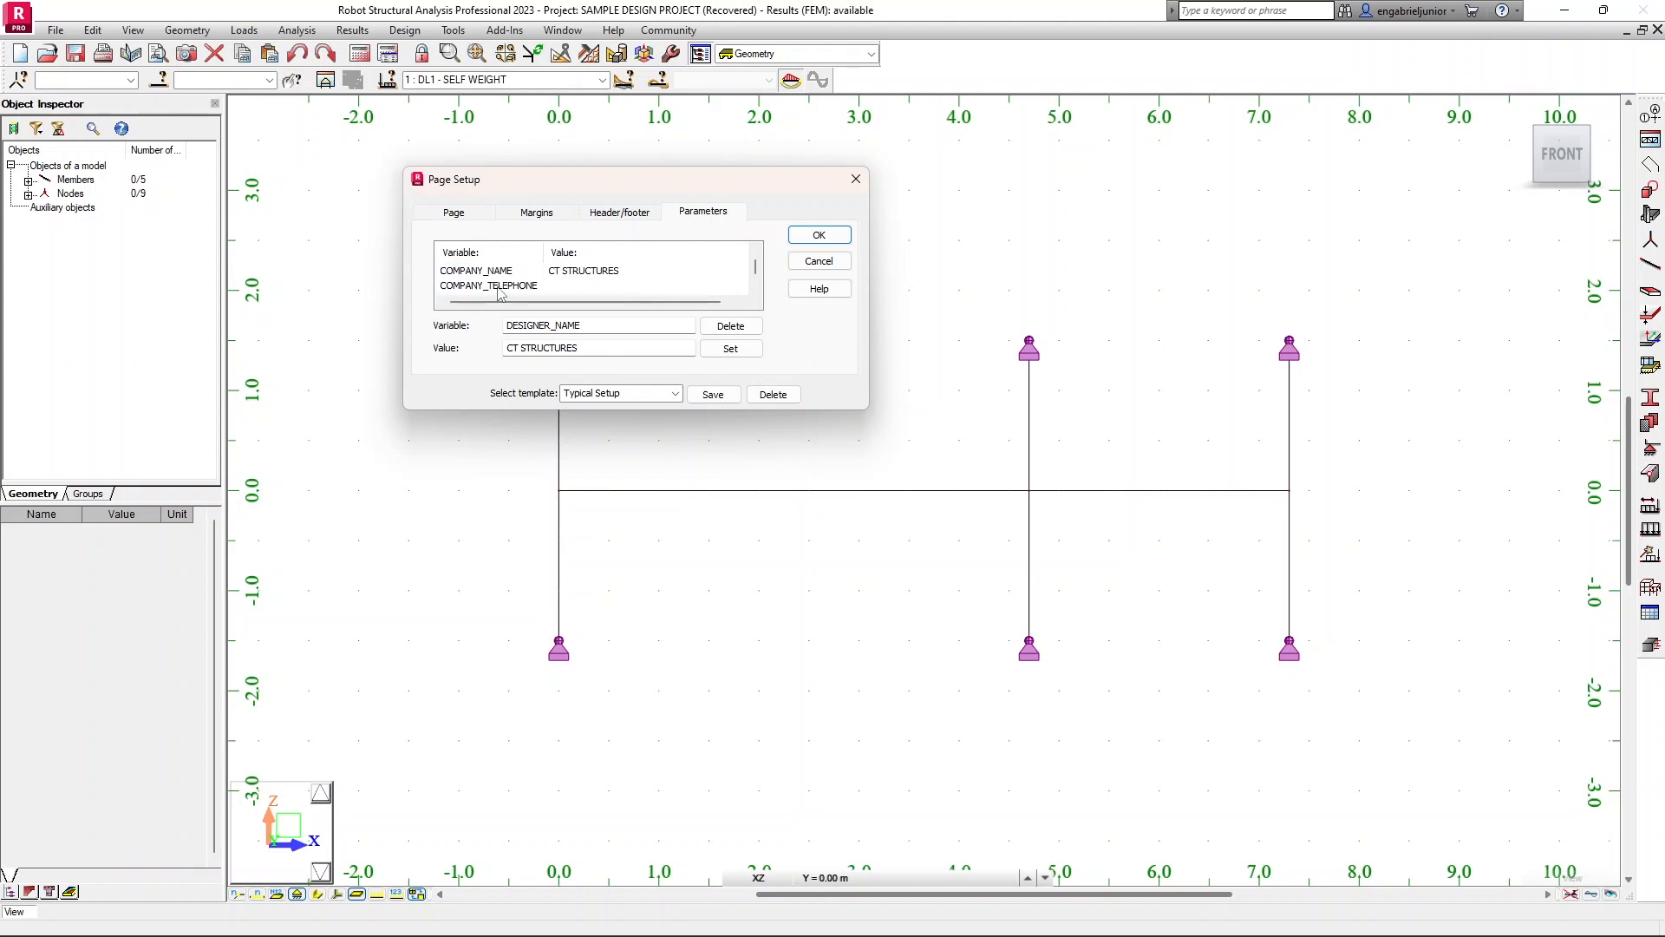
pyautogui.click(503, 271)
pyautogui.moveTo(598, 326); pyautogui.dragTo(493, 325)
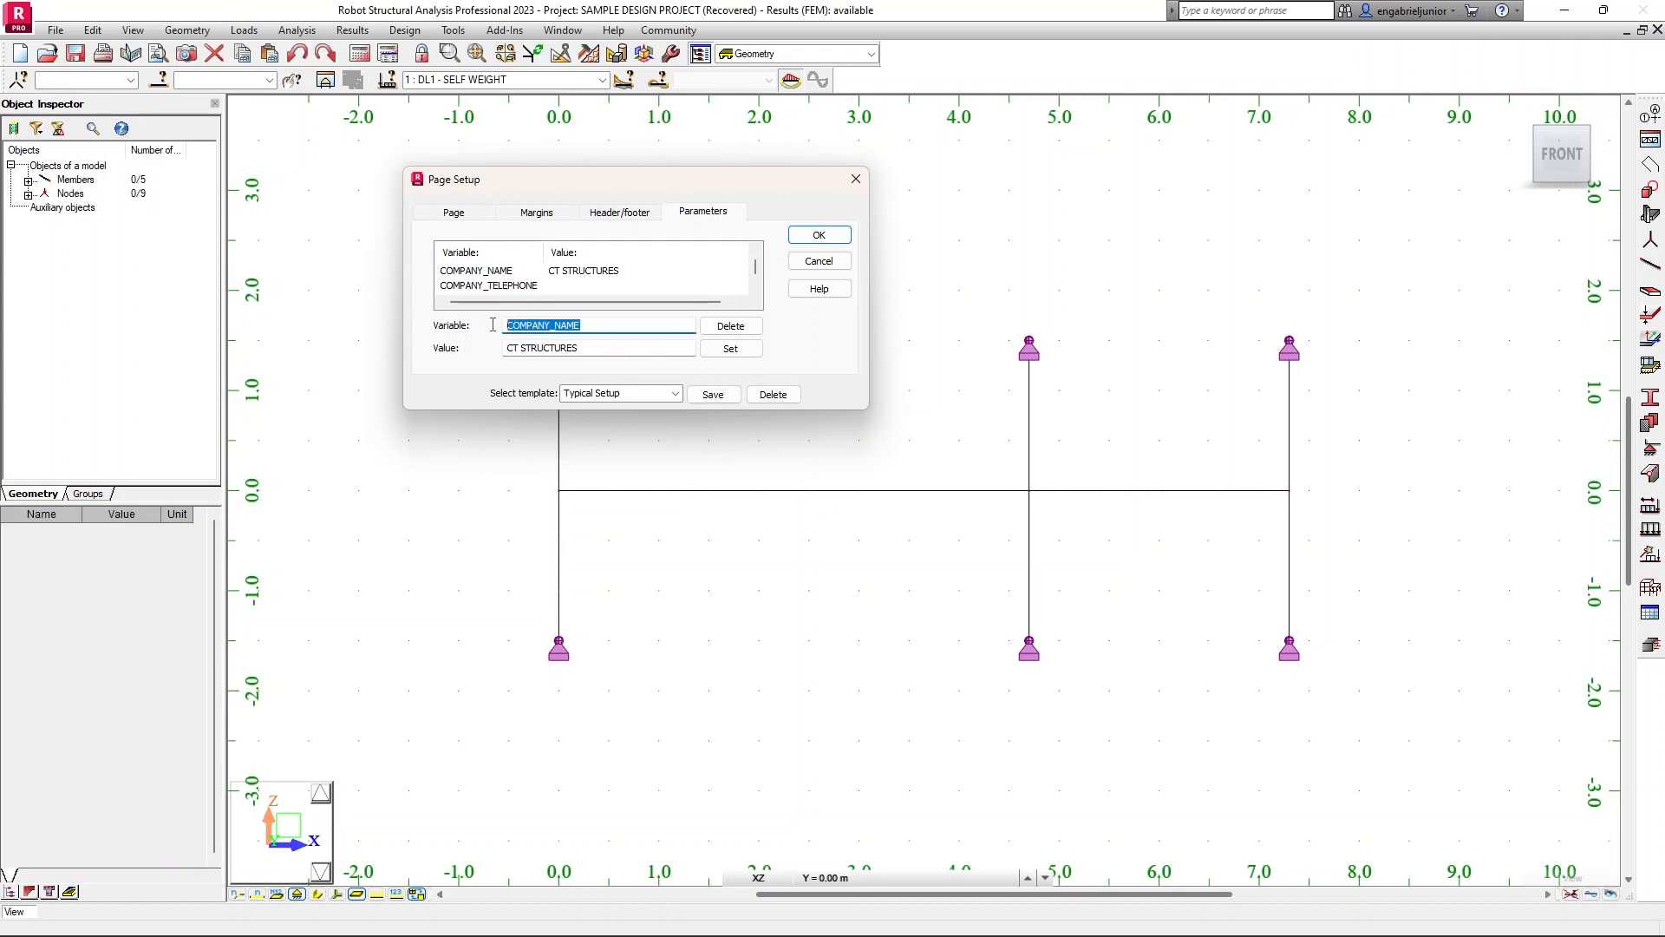
pyautogui.rightClick(562, 325)
pyautogui.click(607, 383)
# Step: Replace DESIGNER_NAME with COMPANY_NAME in the title page's CONSULTANT NAME line and close the title page editor
pyautogui.click(631, 214)
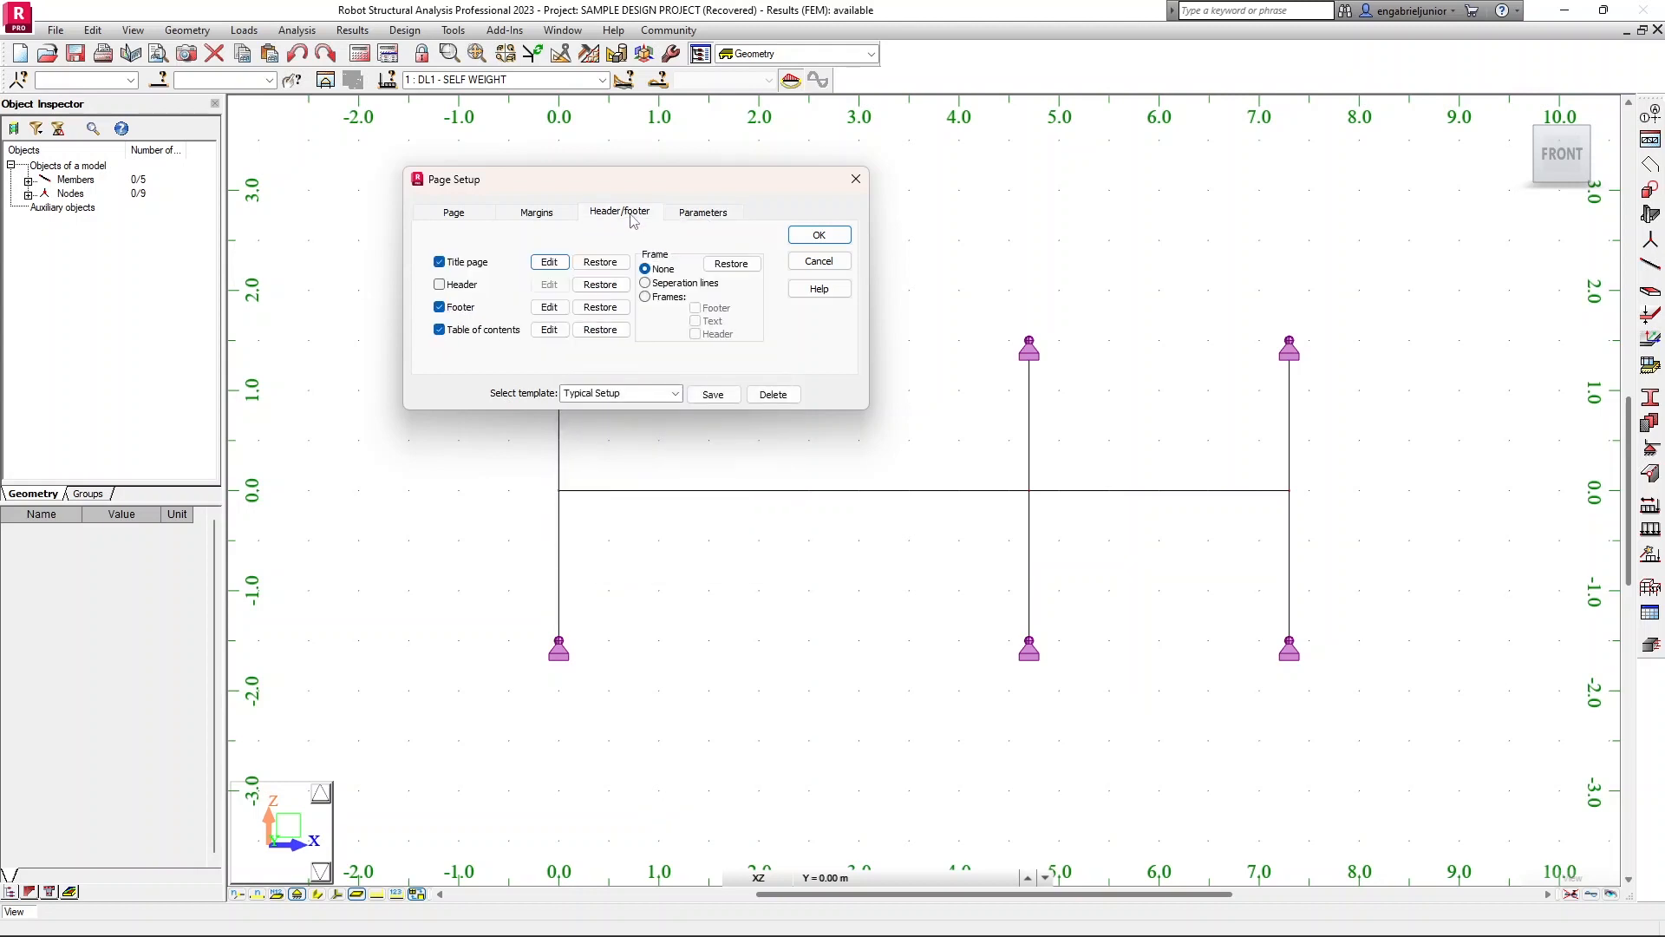
pyautogui.click(549, 262)
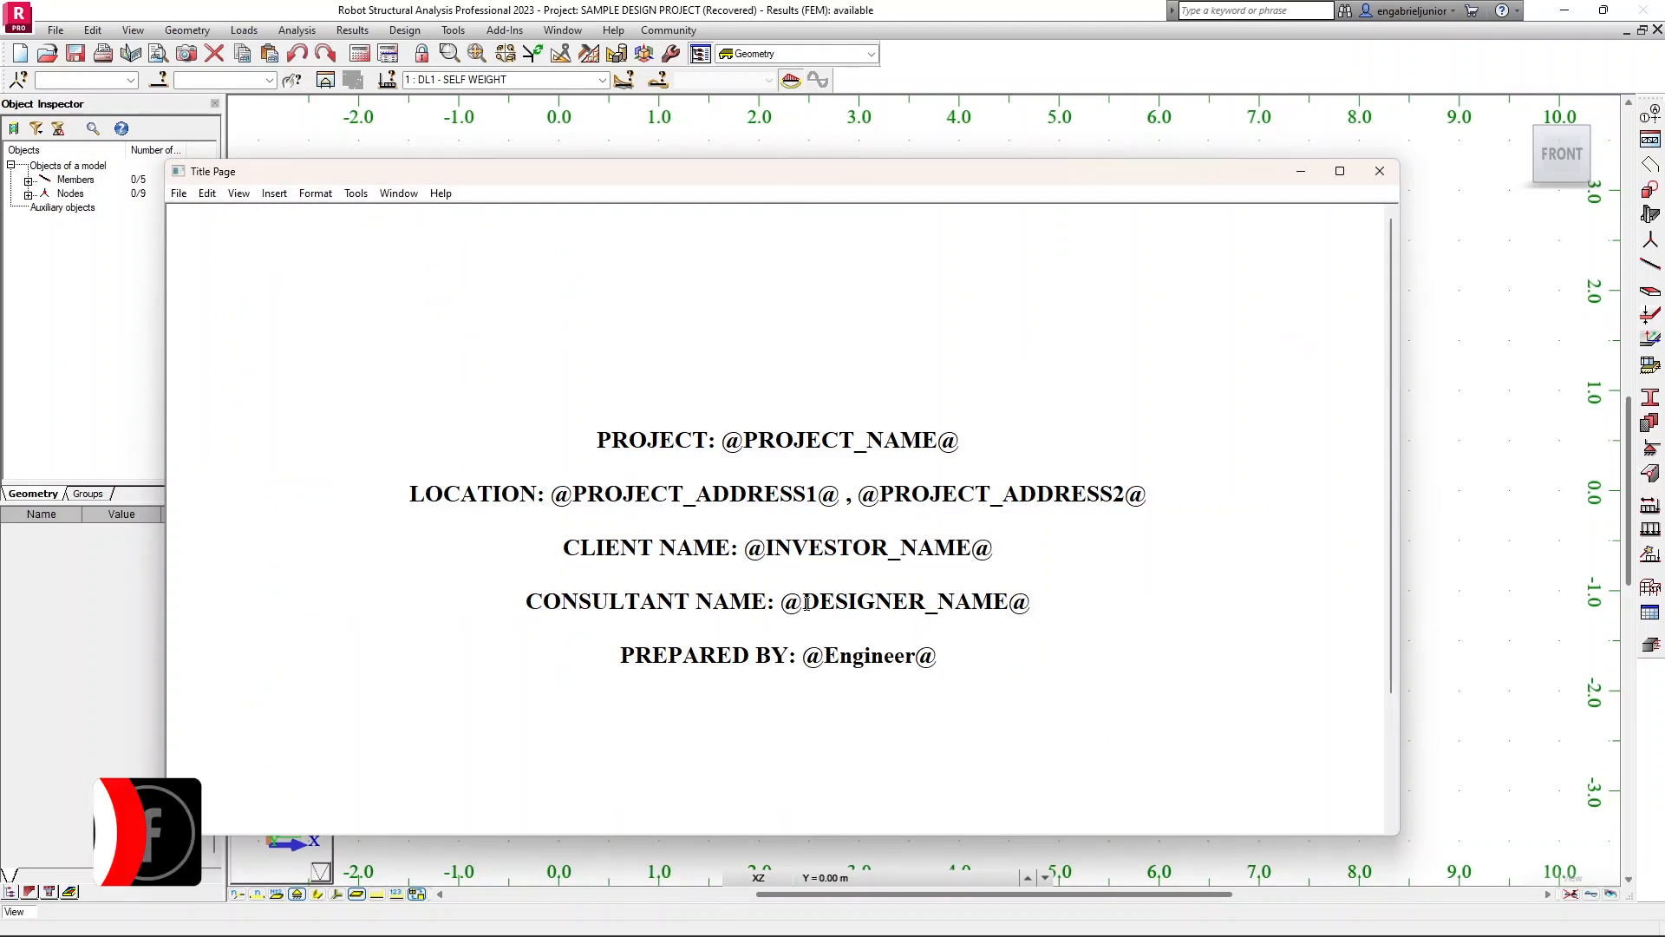
pyautogui.moveTo(804, 601); pyautogui.dragTo(1008, 601)
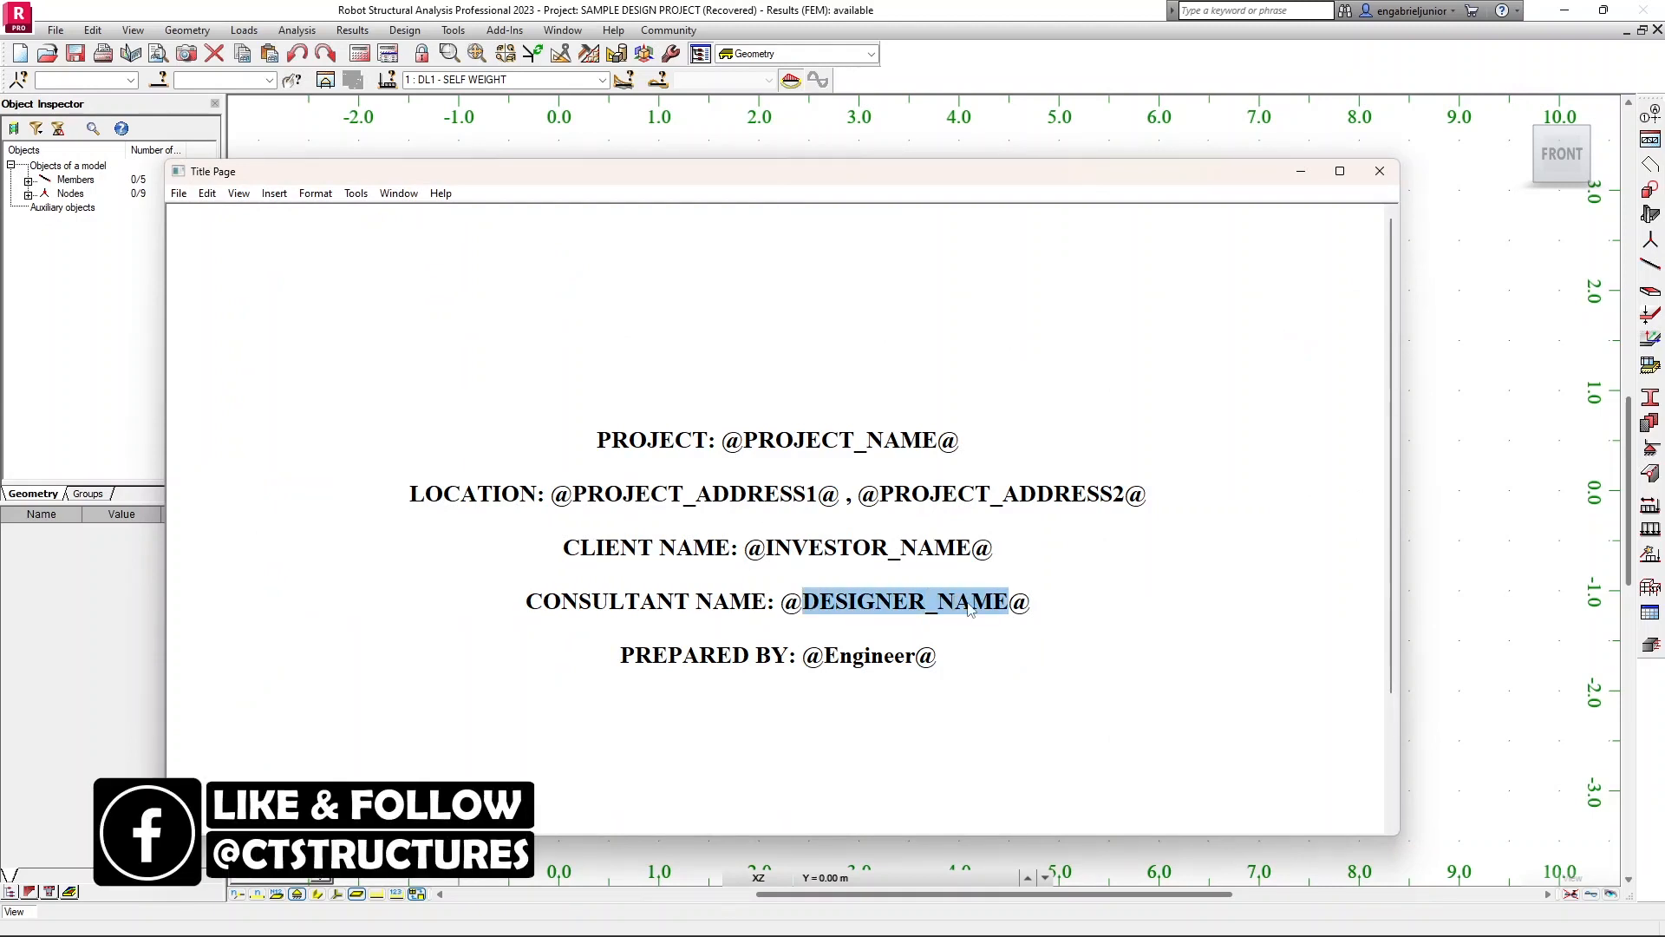
pyautogui.hotkey('ctrl', 'v')
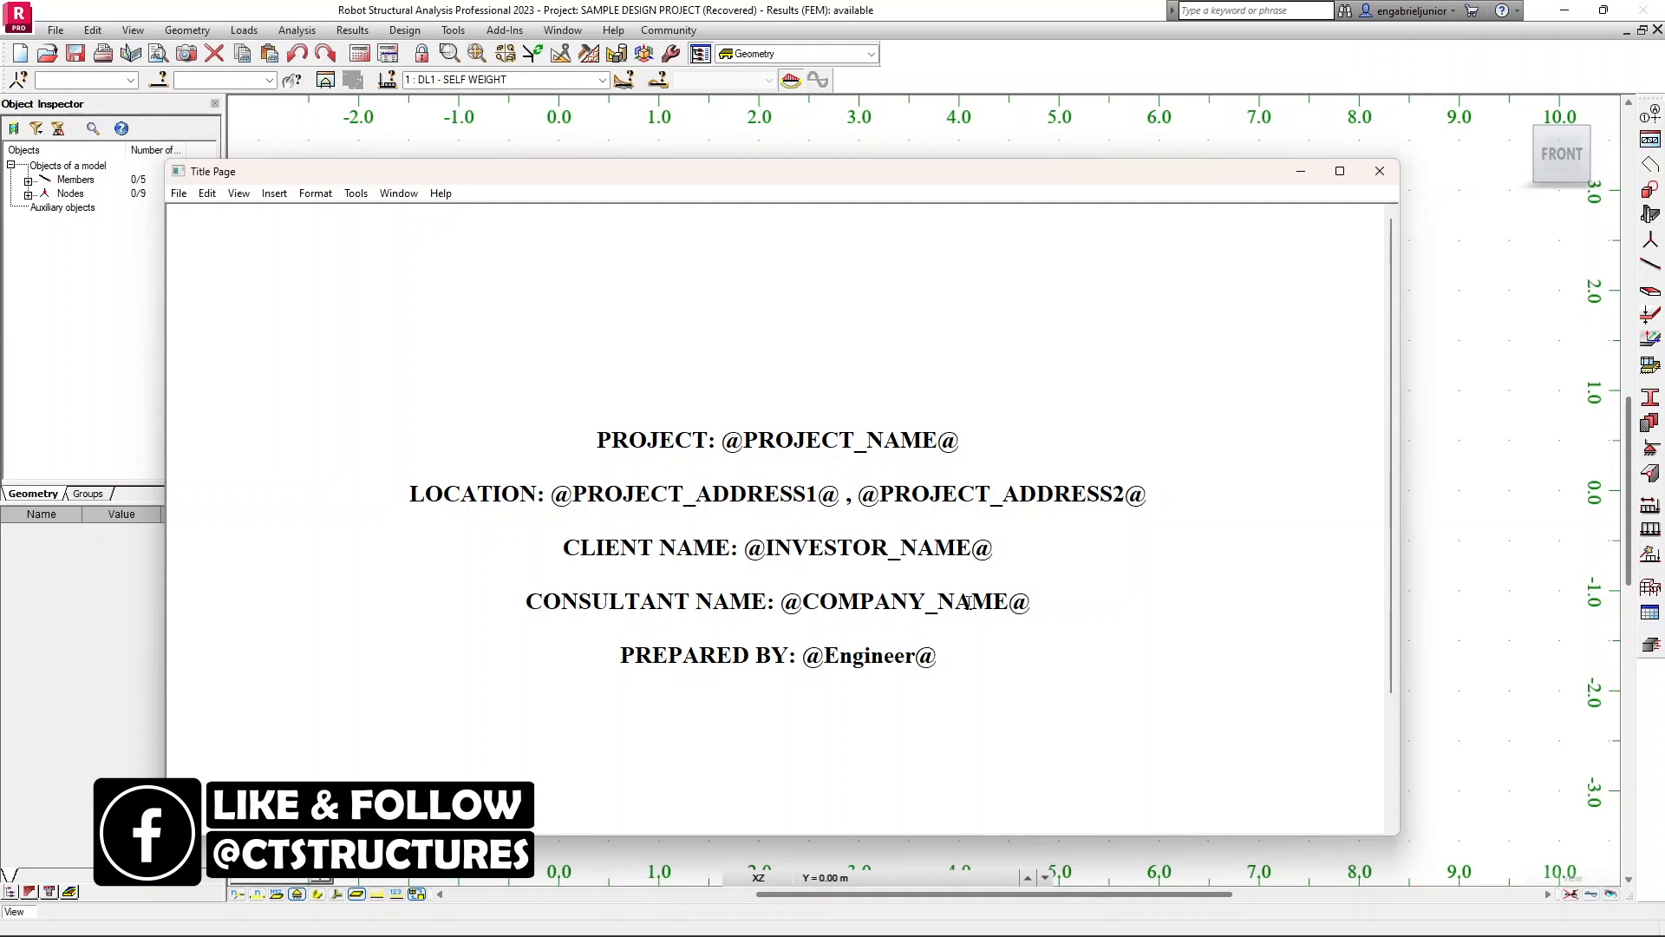
pyautogui.click(1380, 171)
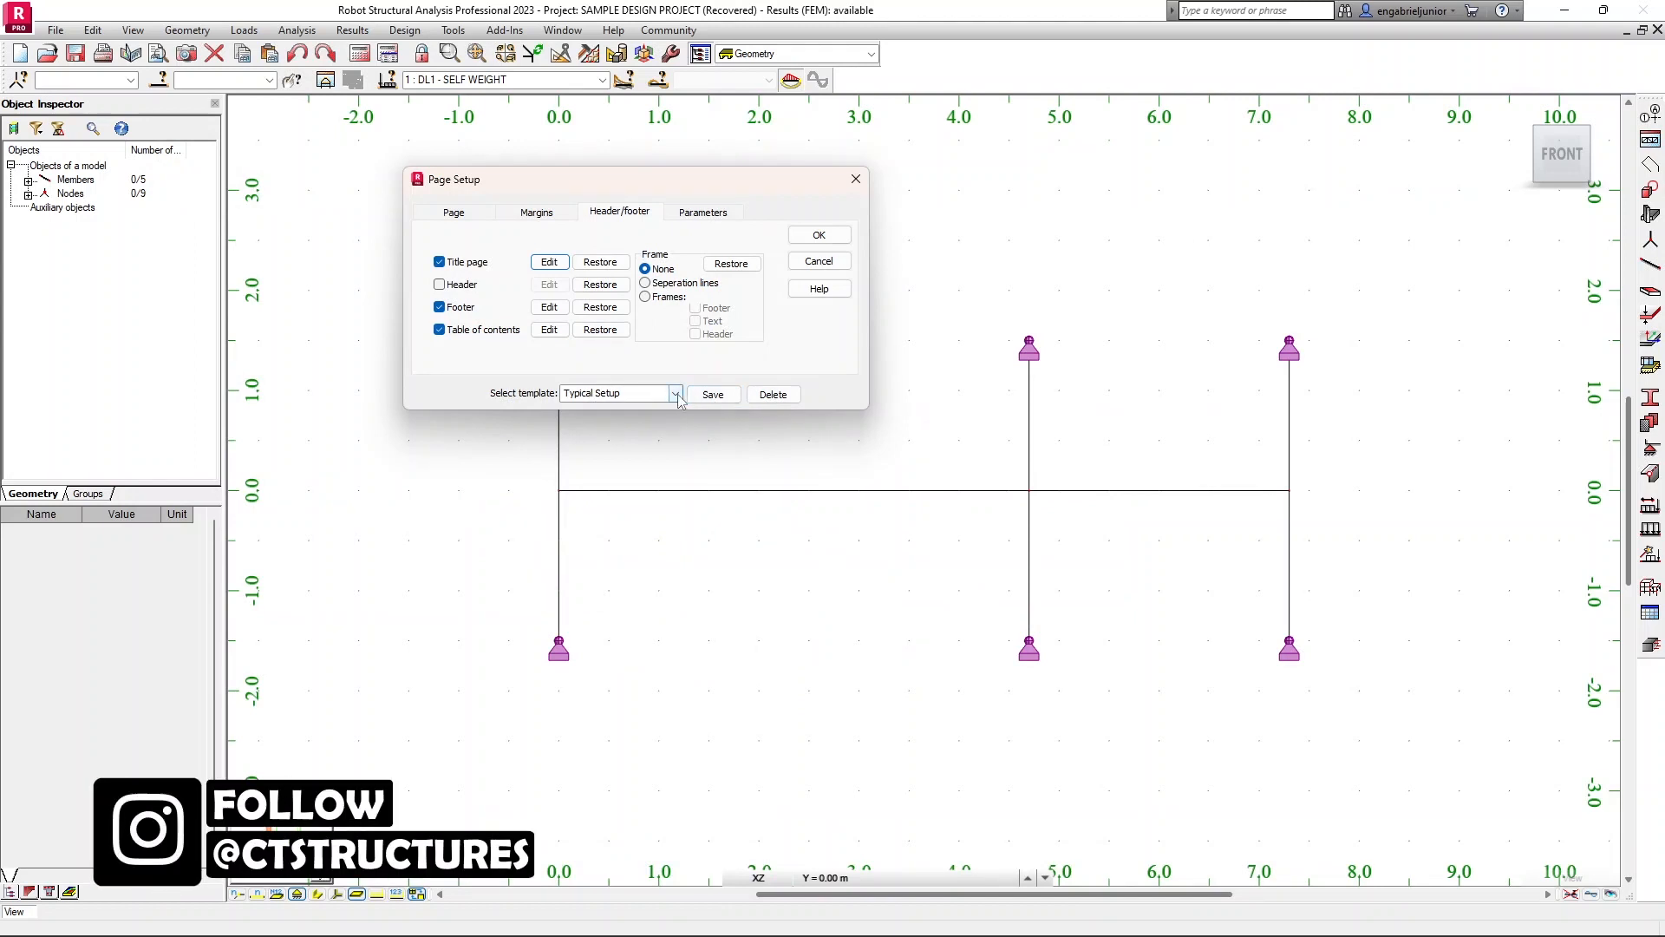
# Step: Save the page setup as a template named Project Template and accept the page setup
pyautogui.click(583, 392)
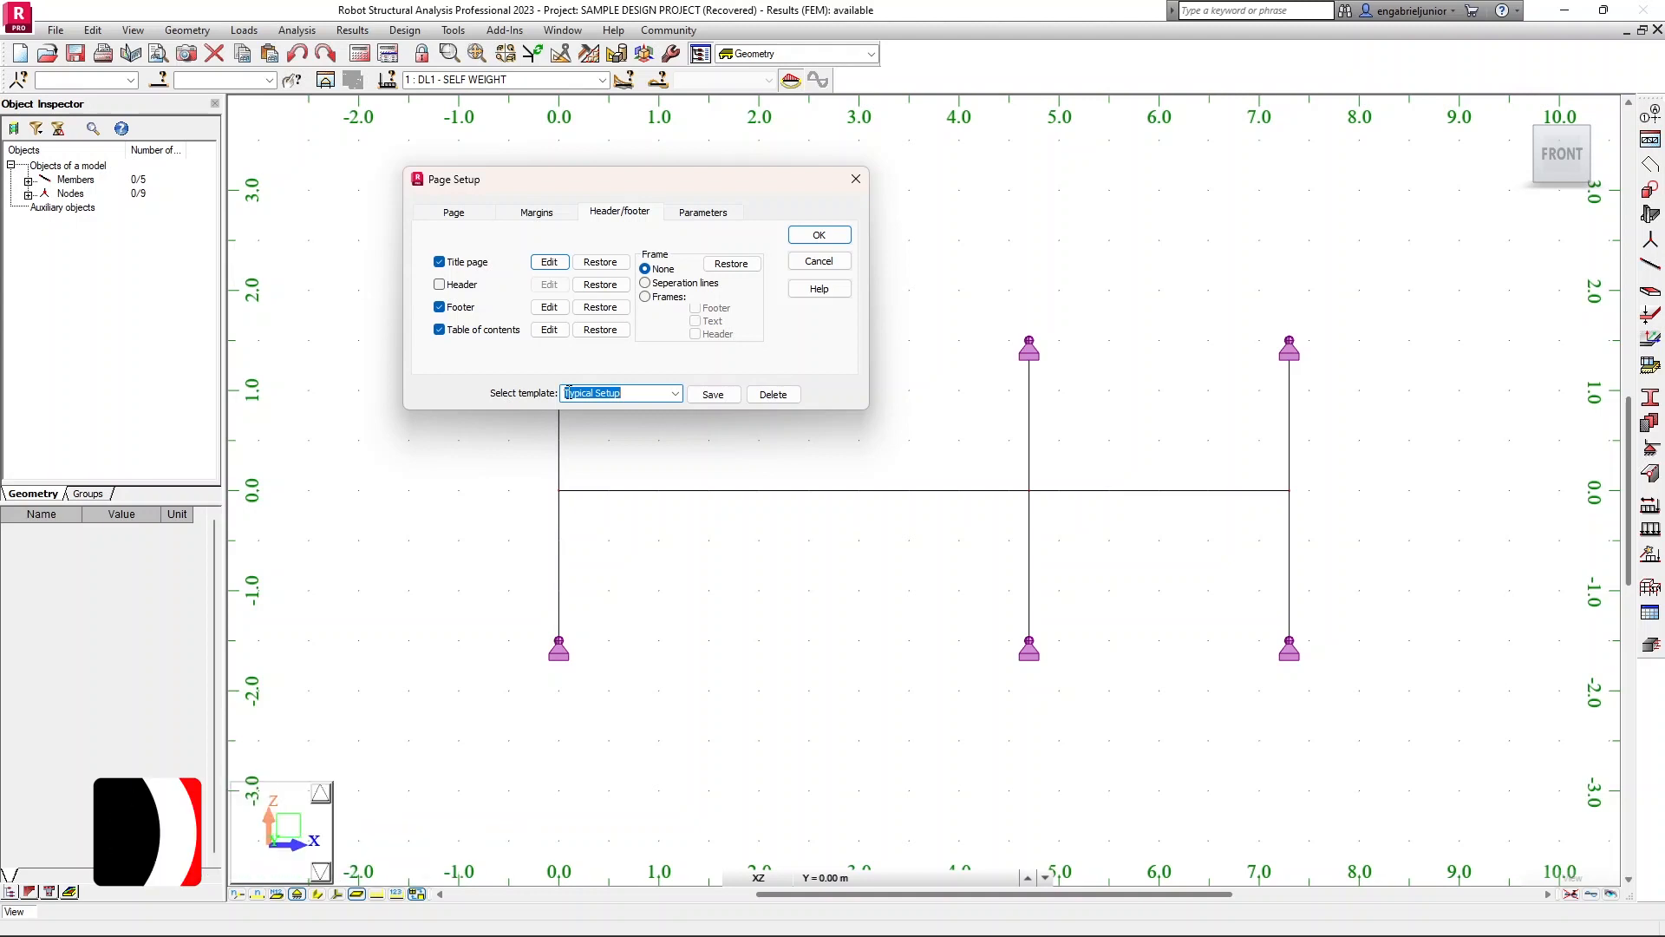
pyautogui.write('Project Templa')
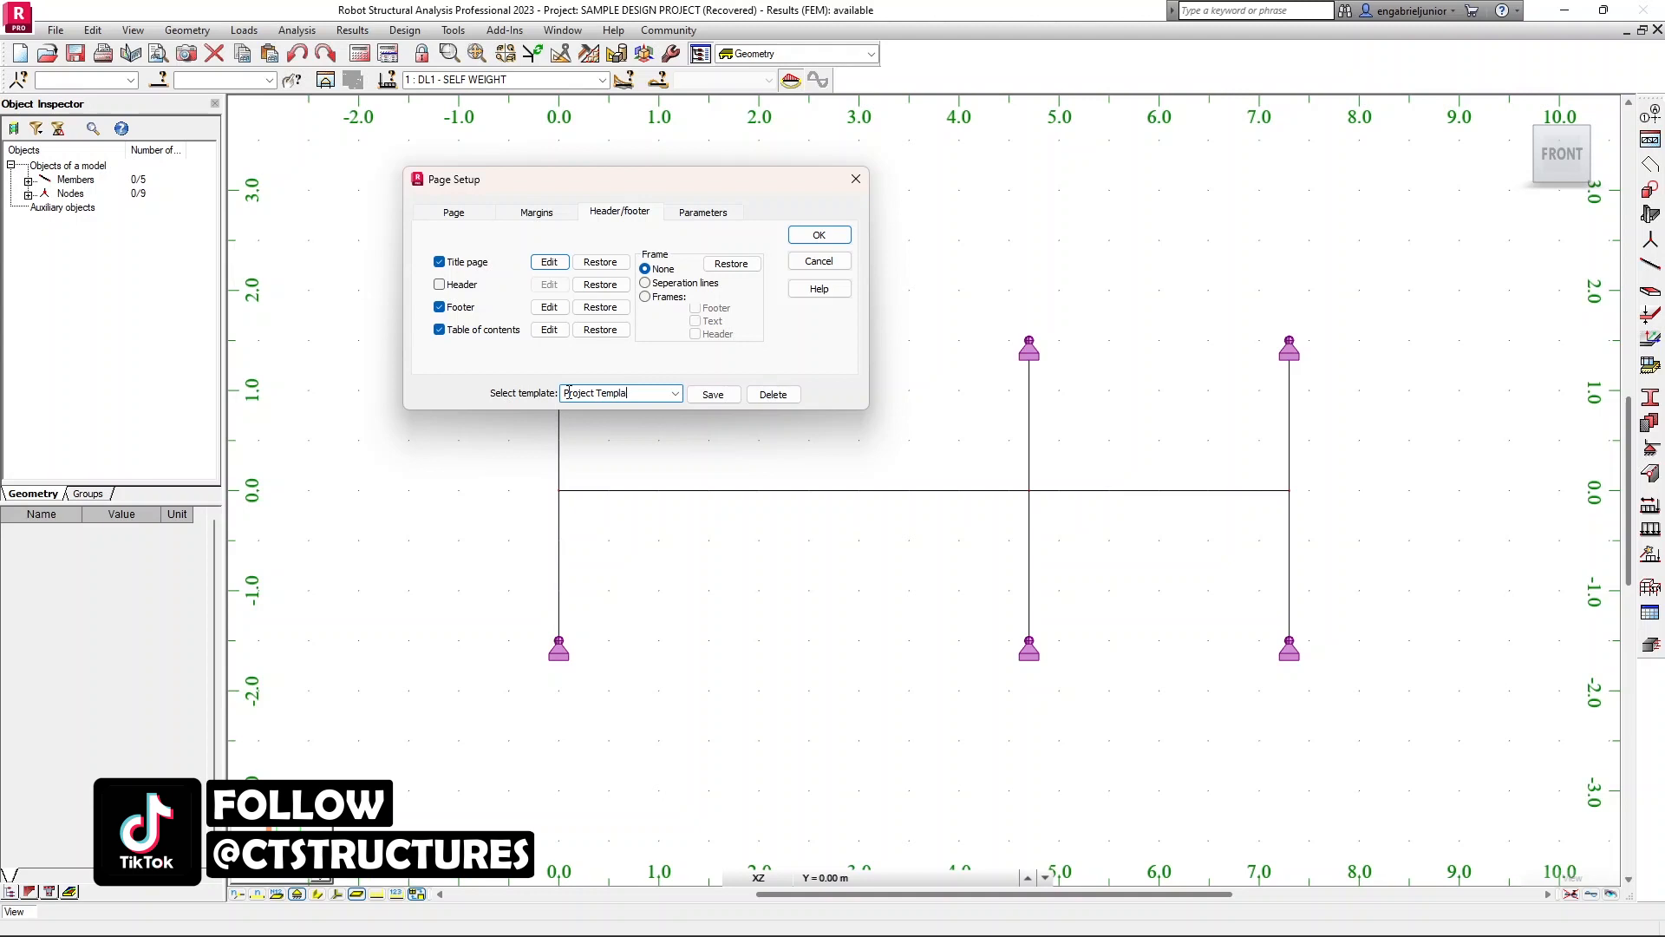
pyautogui.click(694, 396)
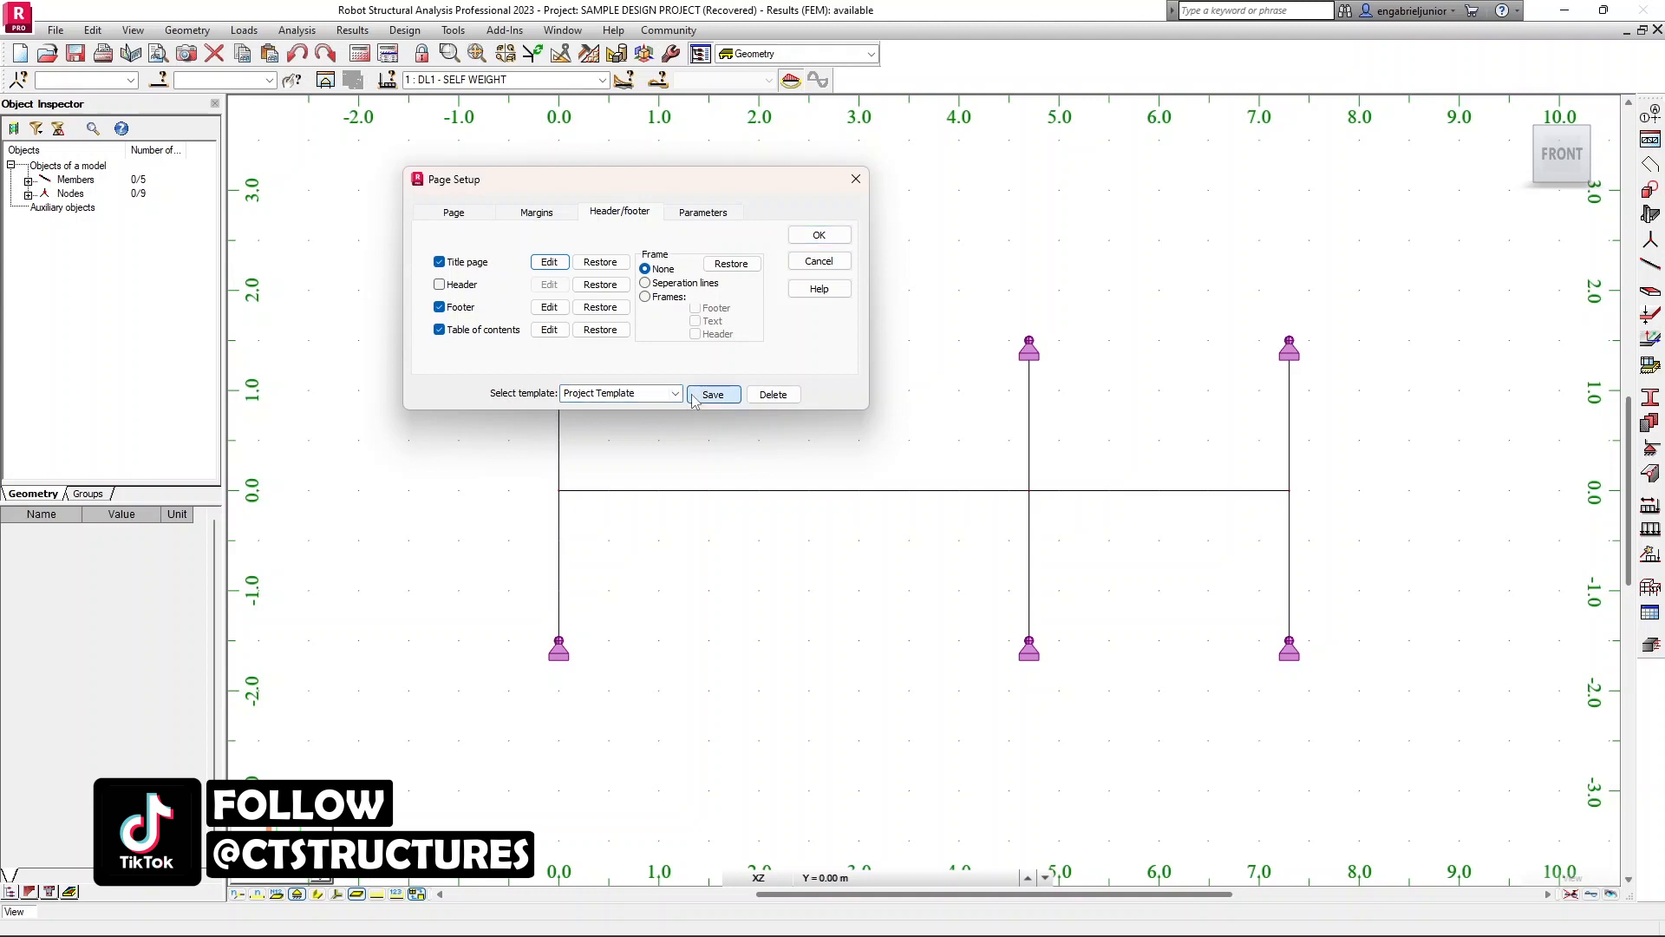
pyautogui.click(701, 217)
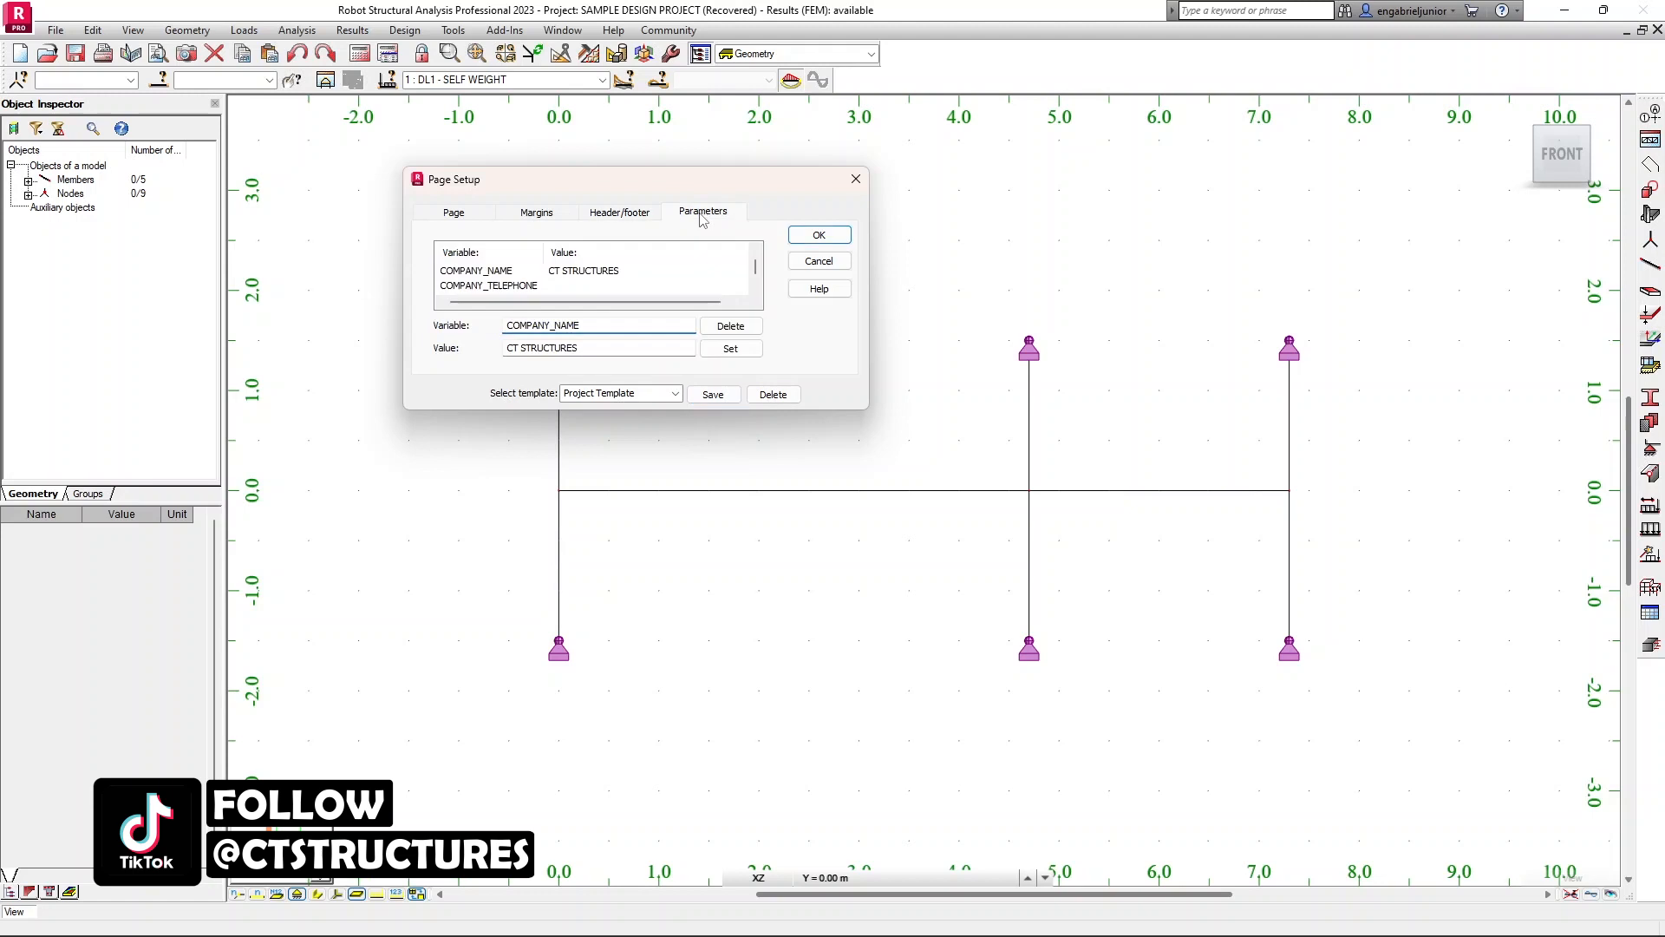
pyautogui.click(819, 236)
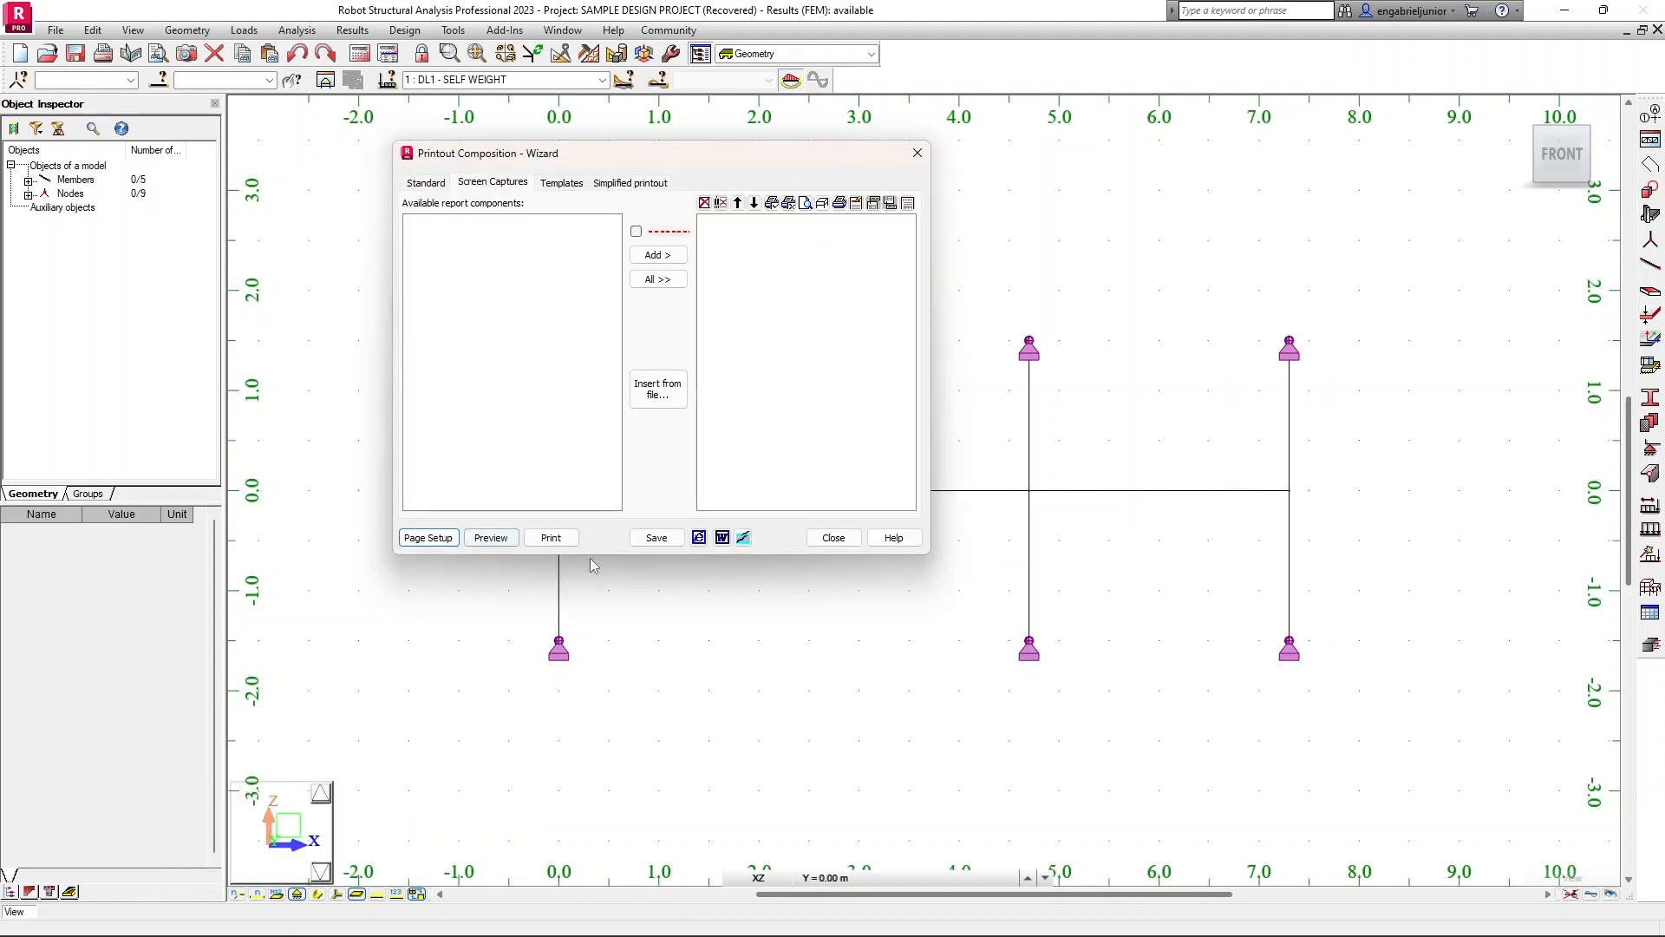
# Step: Preview the report's title page, then close the preview and the printout composition wizard
pyautogui.click(505, 536)
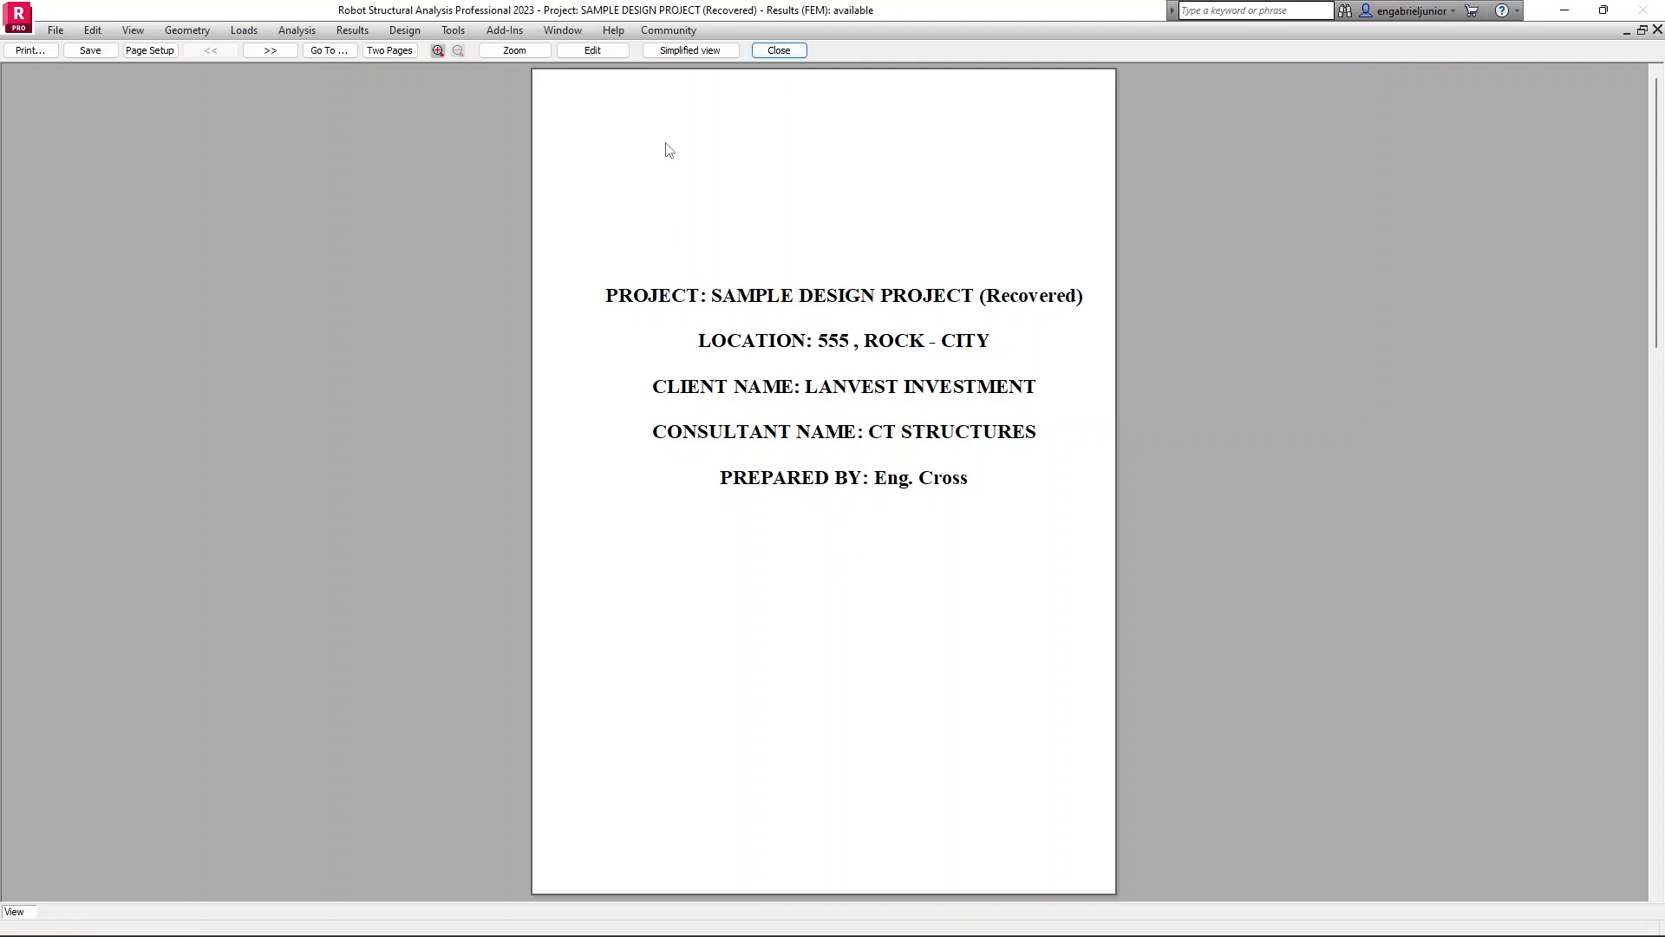
pyautogui.click(771, 54)
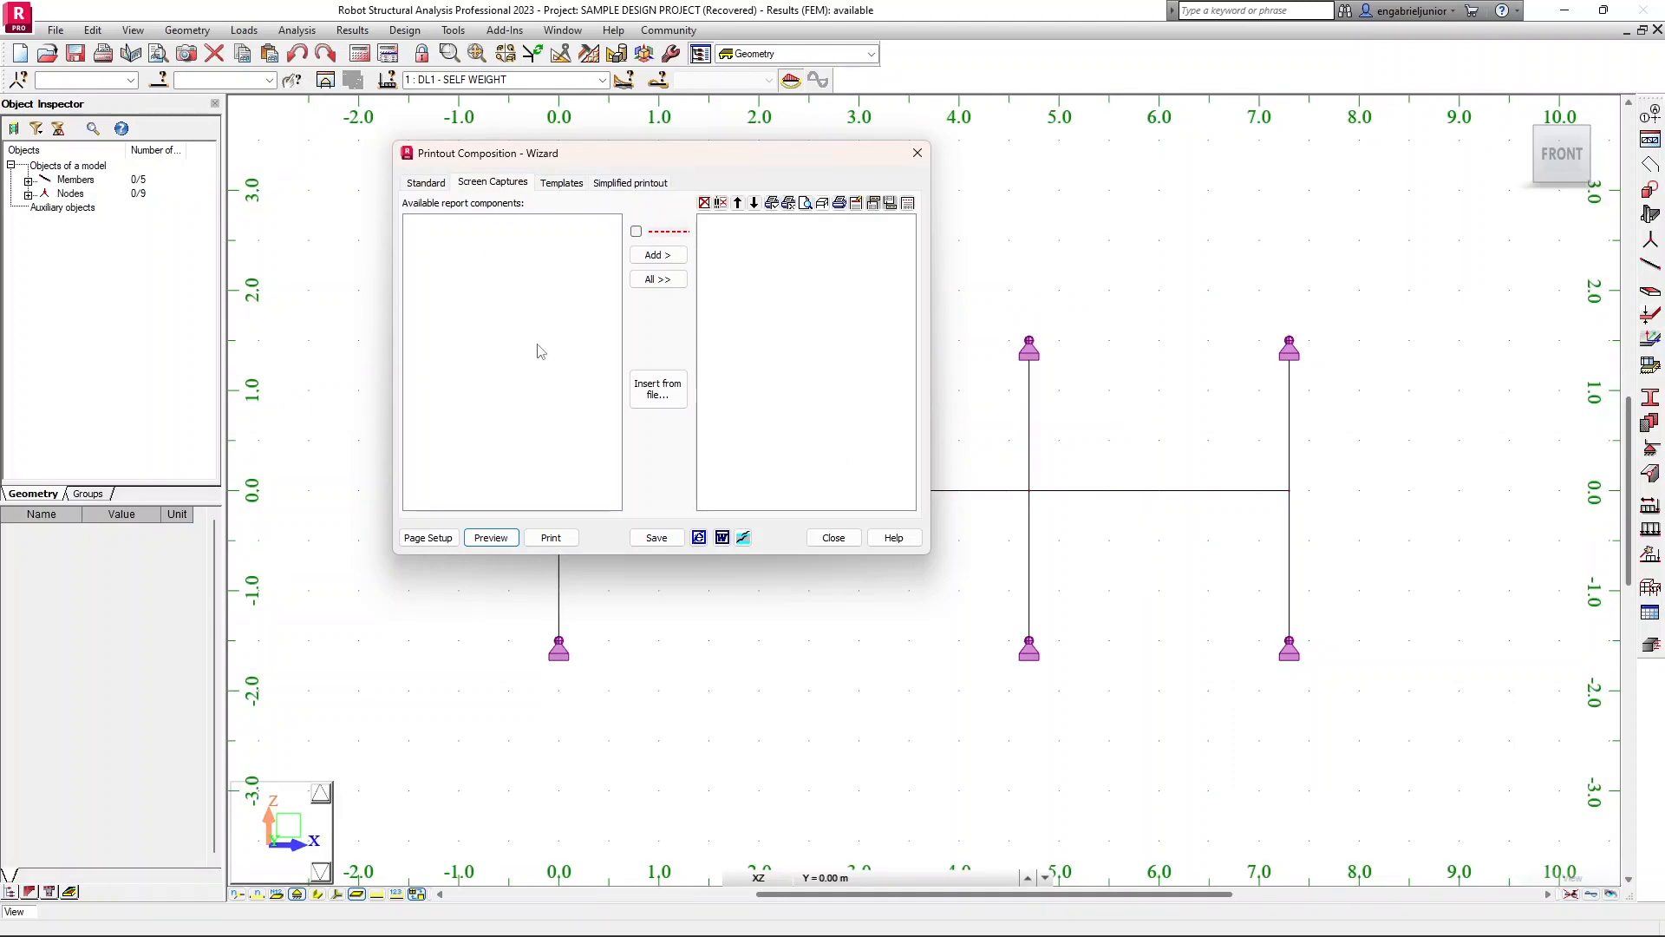
pyautogui.click(917, 155)
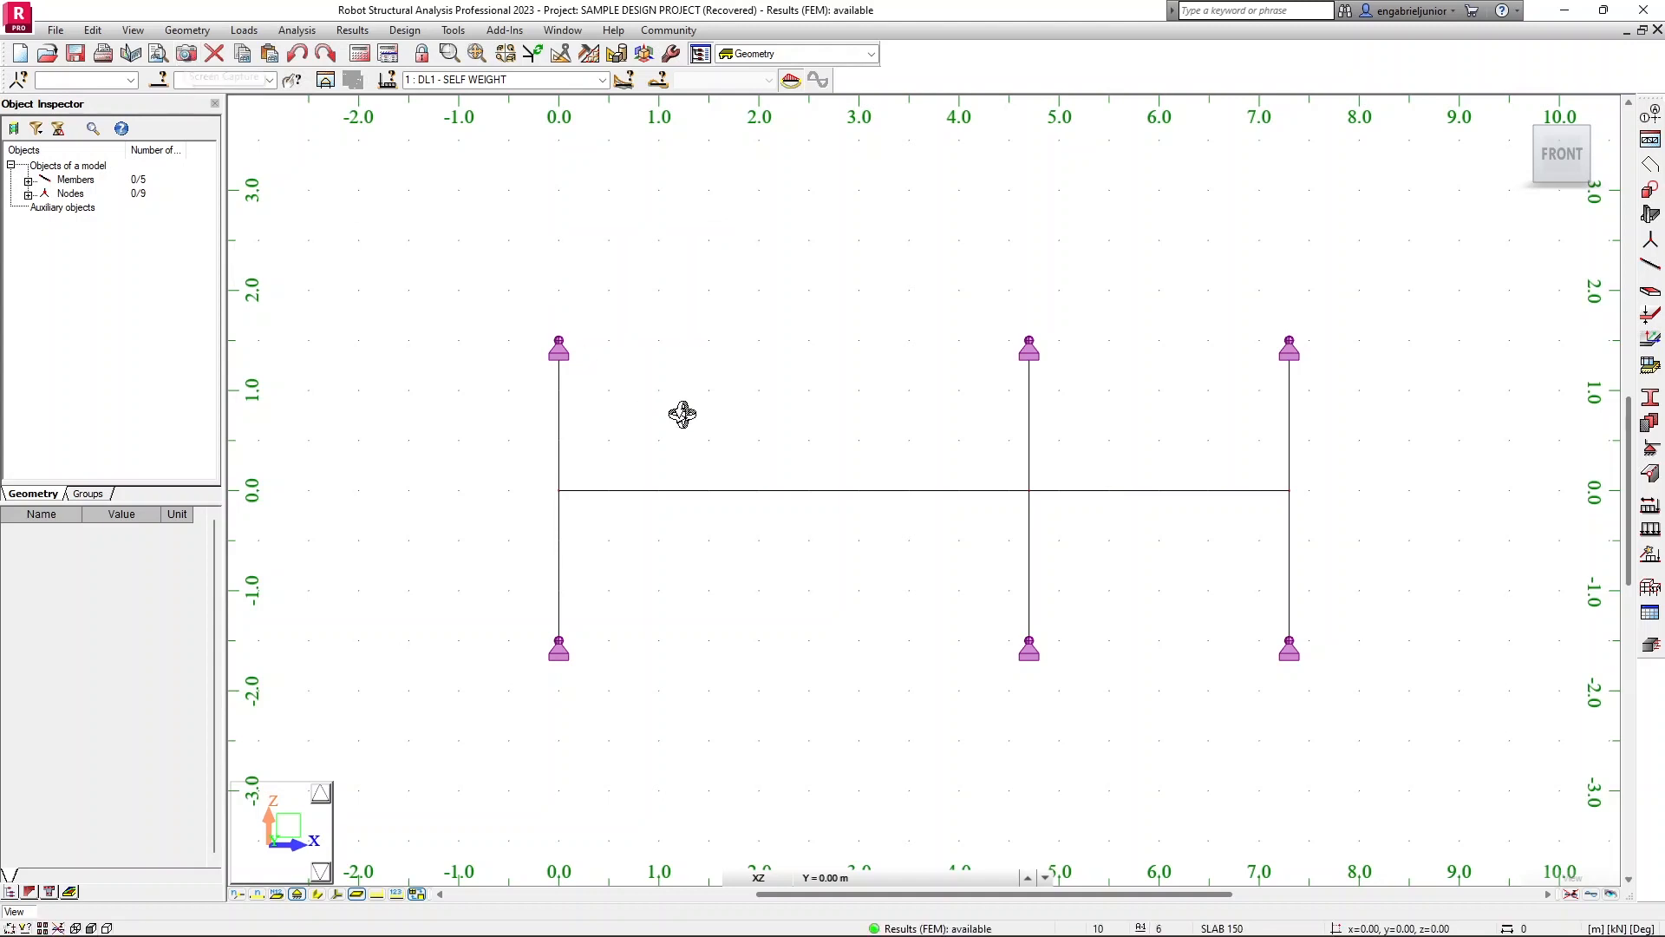
# Step: Add a dimension line between the first and middle upper supports, placed at the 2.0 m level above them
pyautogui.moveTo(825, 460); pyautogui.dragTo(759, 443, button='middle')
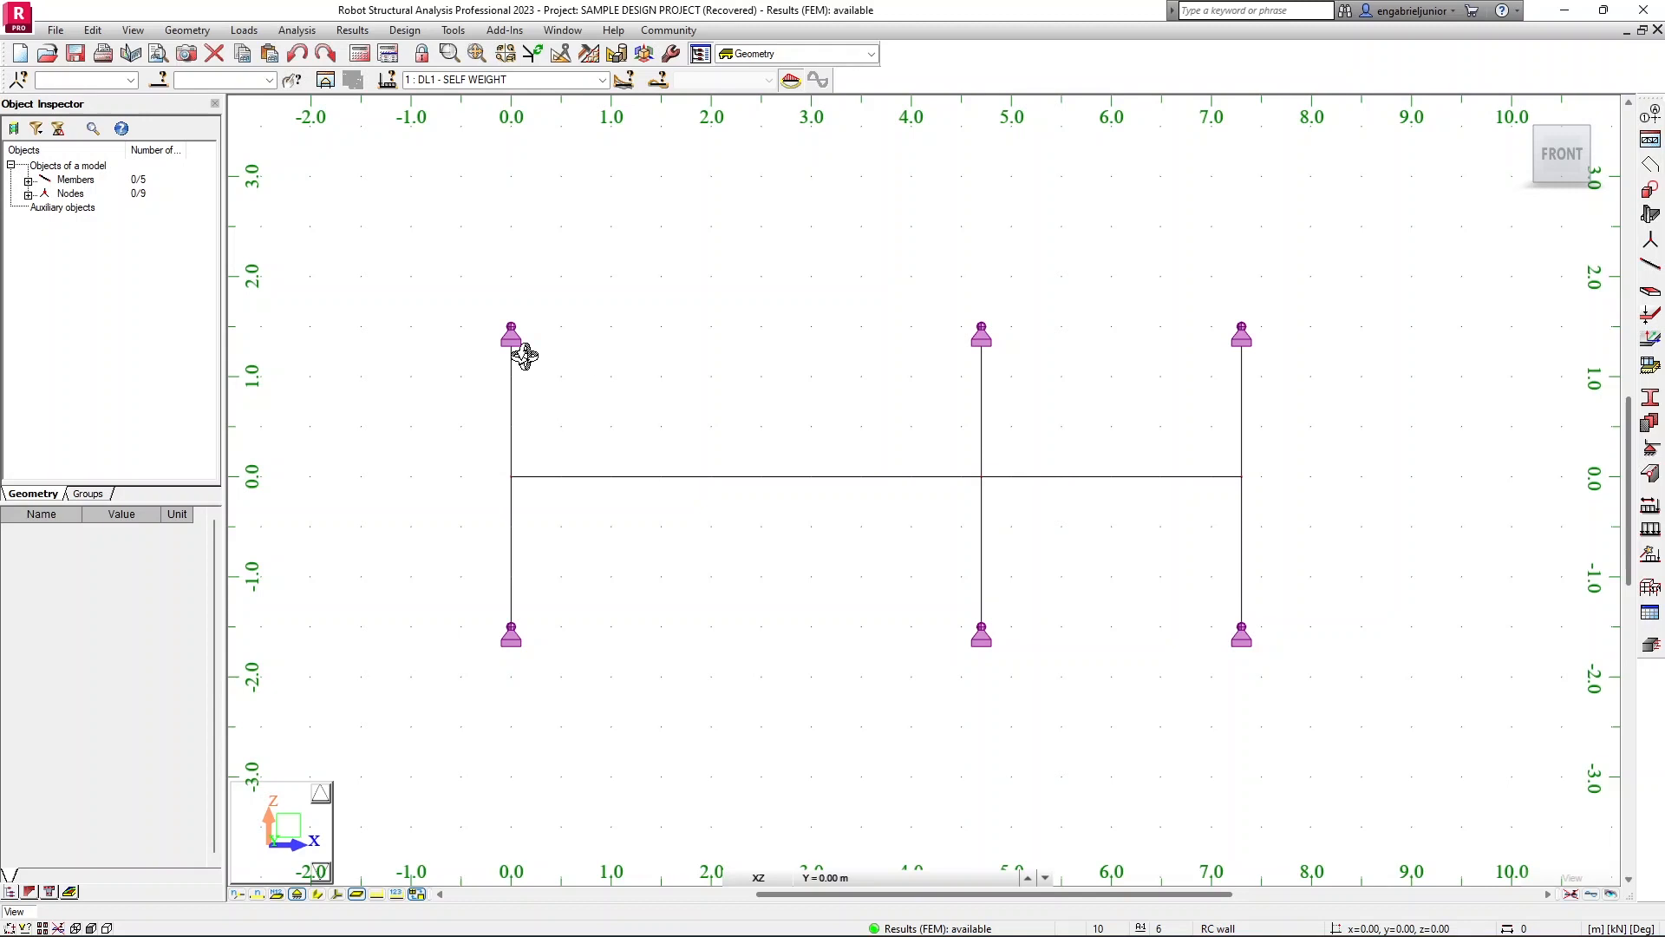
pyautogui.click(453, 31)
pyautogui.click(460, 52)
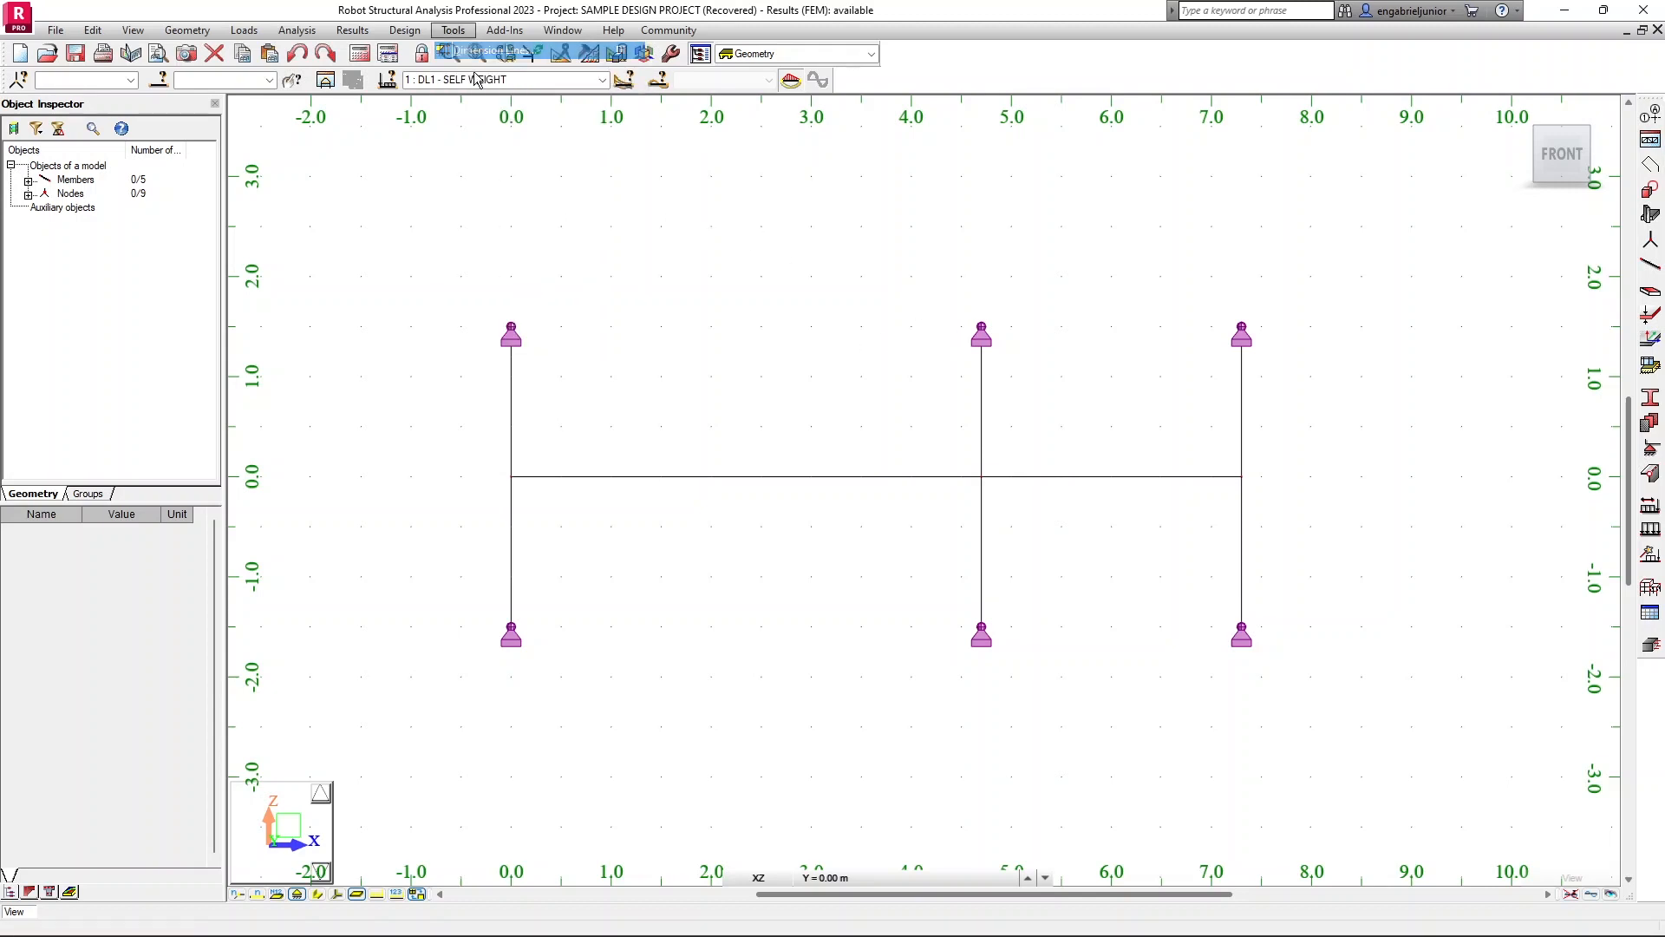
pyautogui.moveTo(943, 118); pyautogui.dragTo(1438, 244)
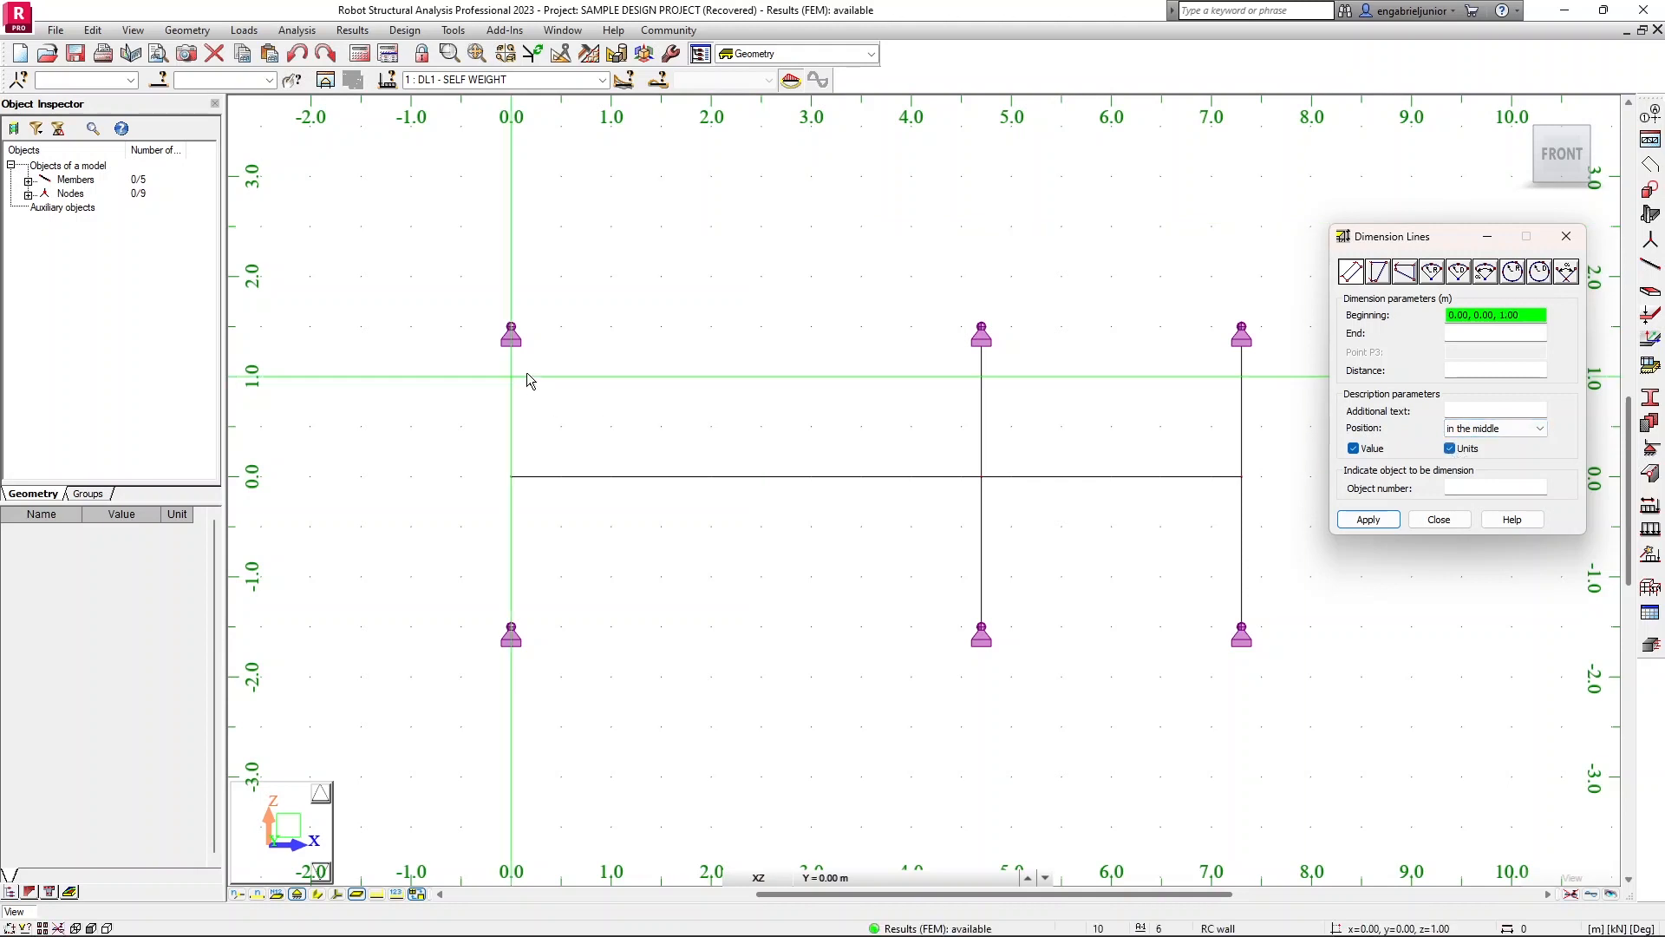
pyautogui.click(511, 330)
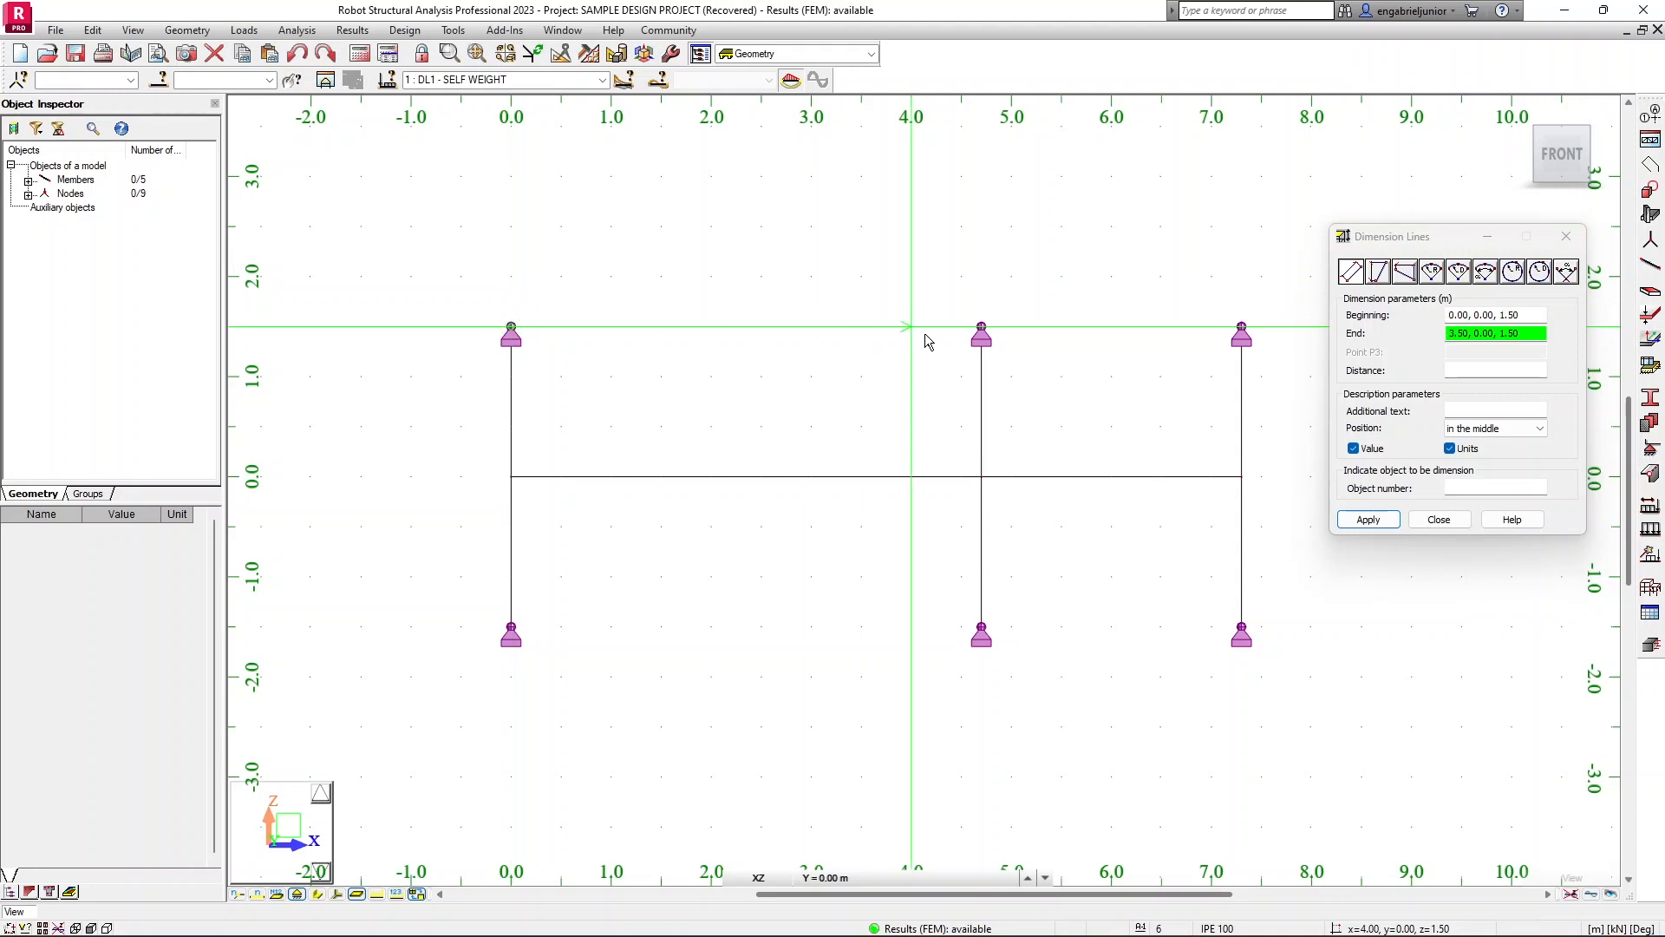
pyautogui.click(981, 328)
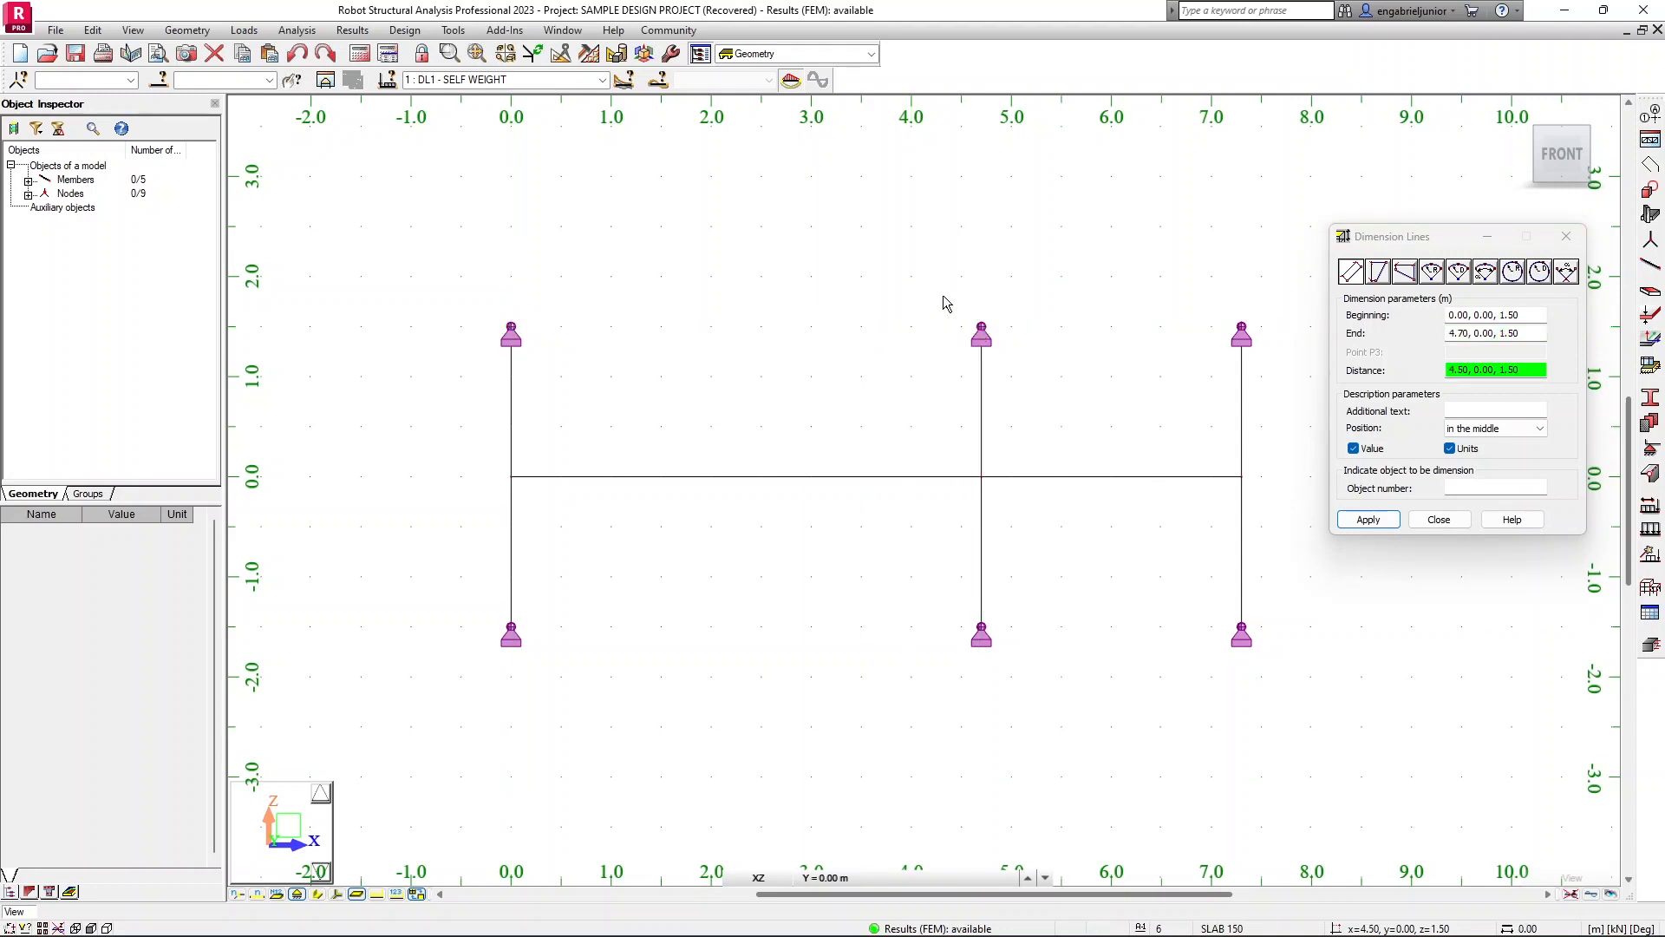
pyautogui.click(914, 278)
# Step: Add a dimension line between the middle and last upper supports, placed at the 2.0 m level above them
pyautogui.moveTo(1049, 361); pyautogui.dragTo(731, 360, button='middle')
pyautogui.click(727, 358)
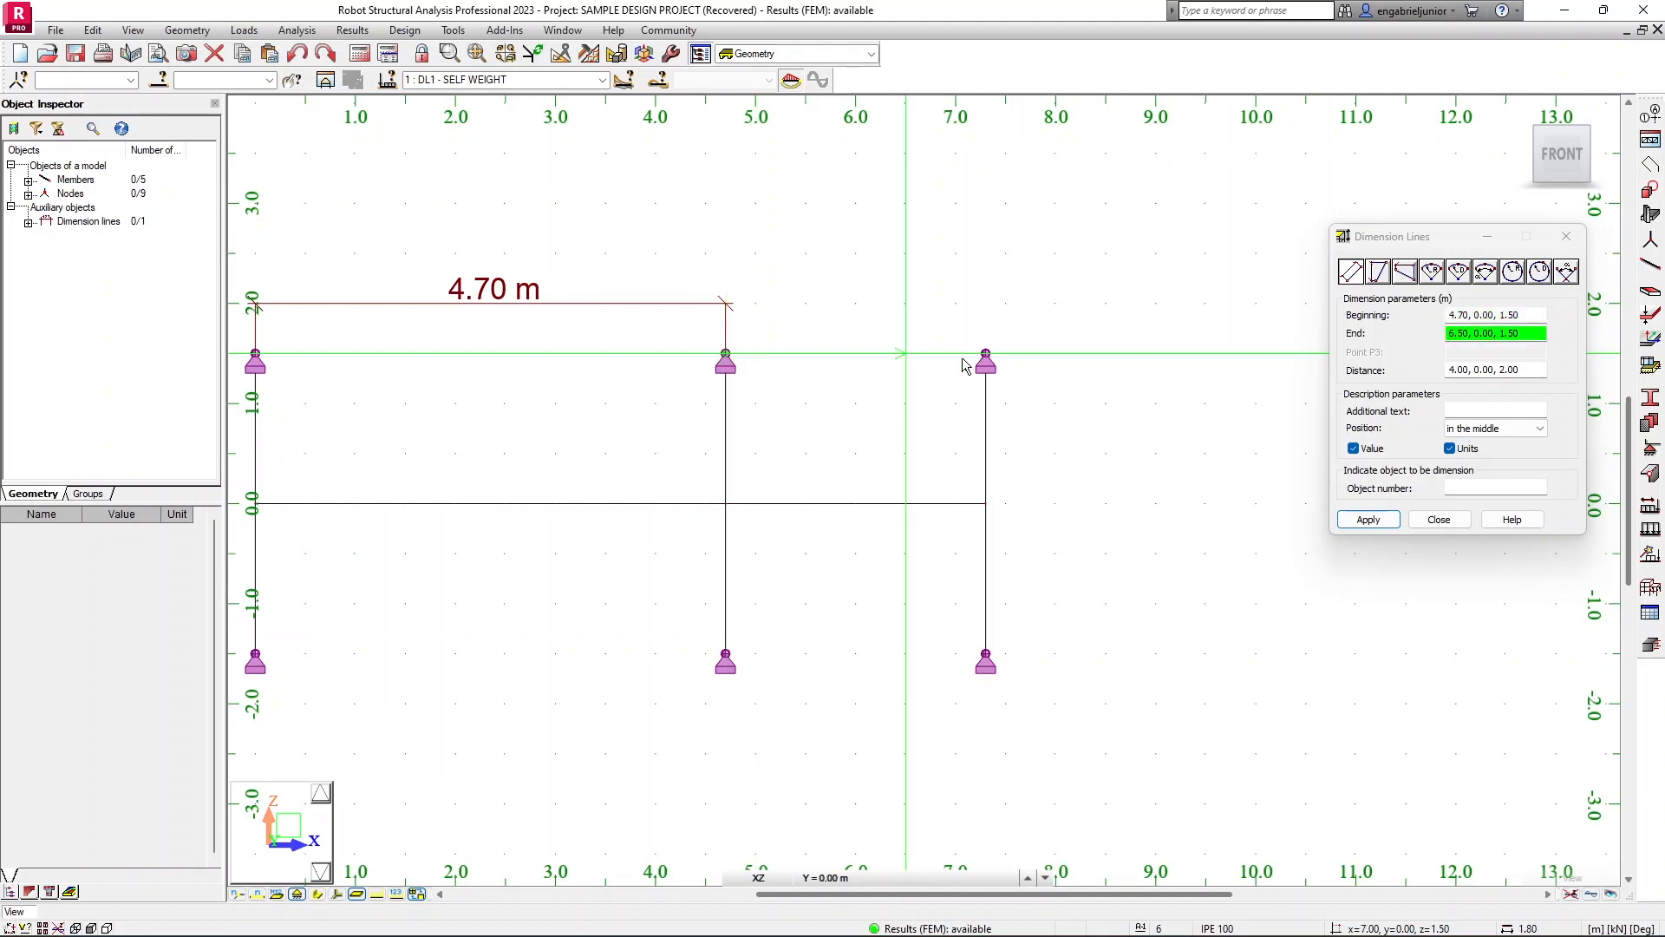
pyautogui.click(986, 357)
pyautogui.click(779, 305)
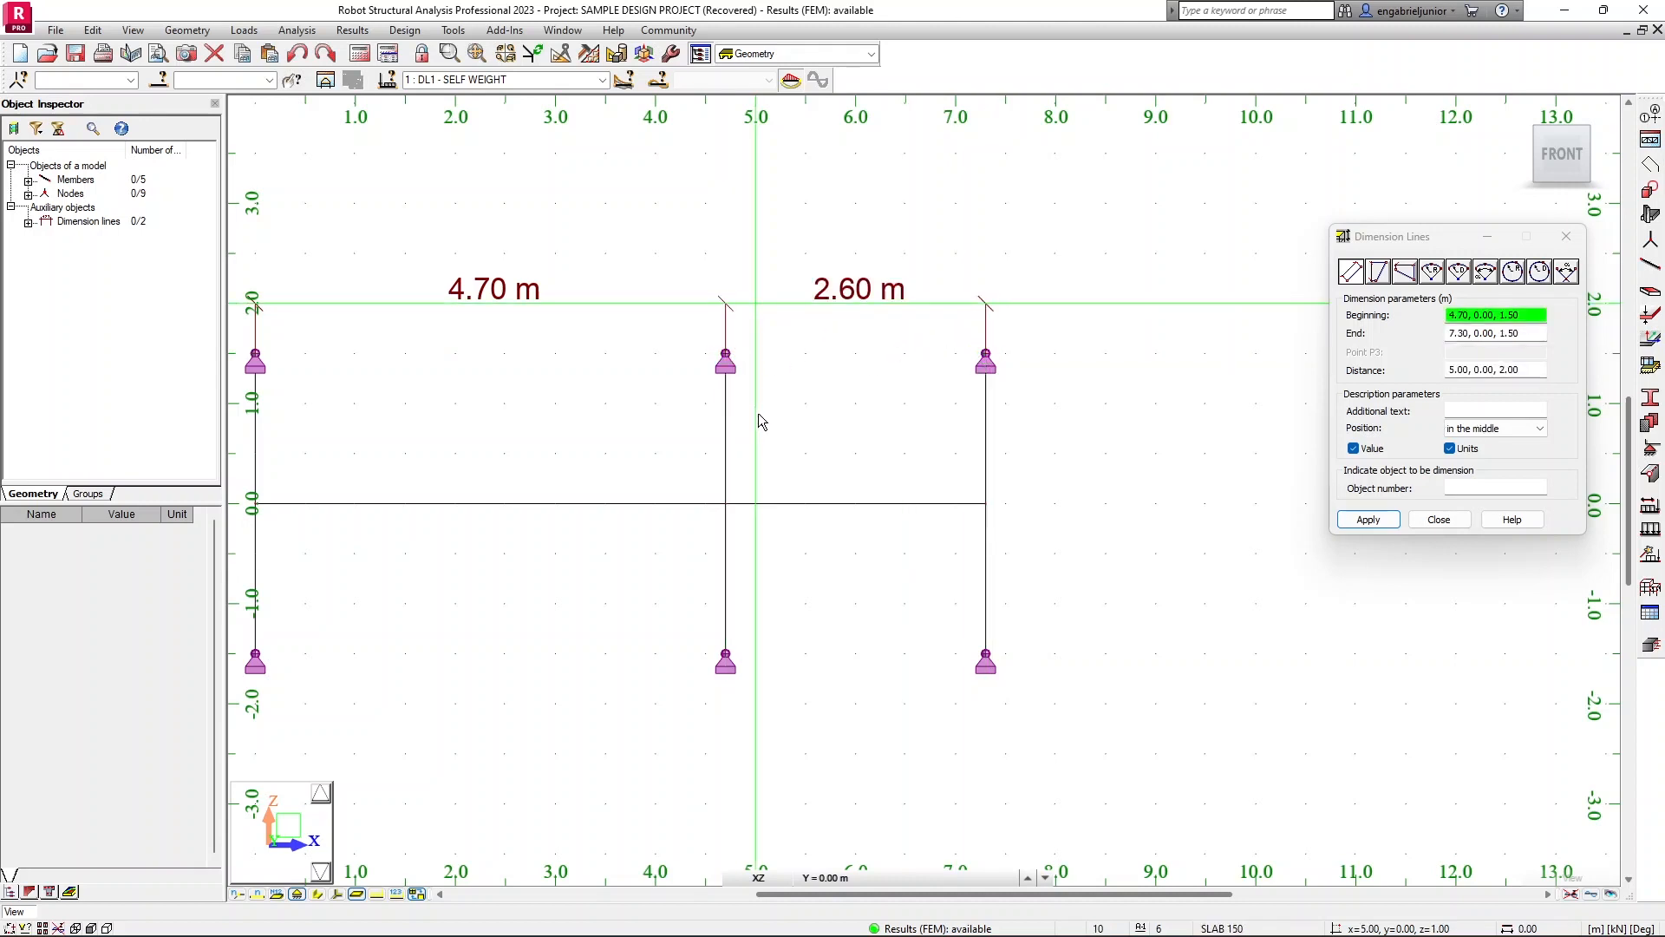
# Step: Dimension the upper and lower halves of the first column with vertical dimension lines placed at x = -0.50 m, and finish dimensioning
pyautogui.scroll(-2, 702, 413)
pyautogui.moveTo(706, 416); pyautogui.dragTo(879, 421, button='middle')
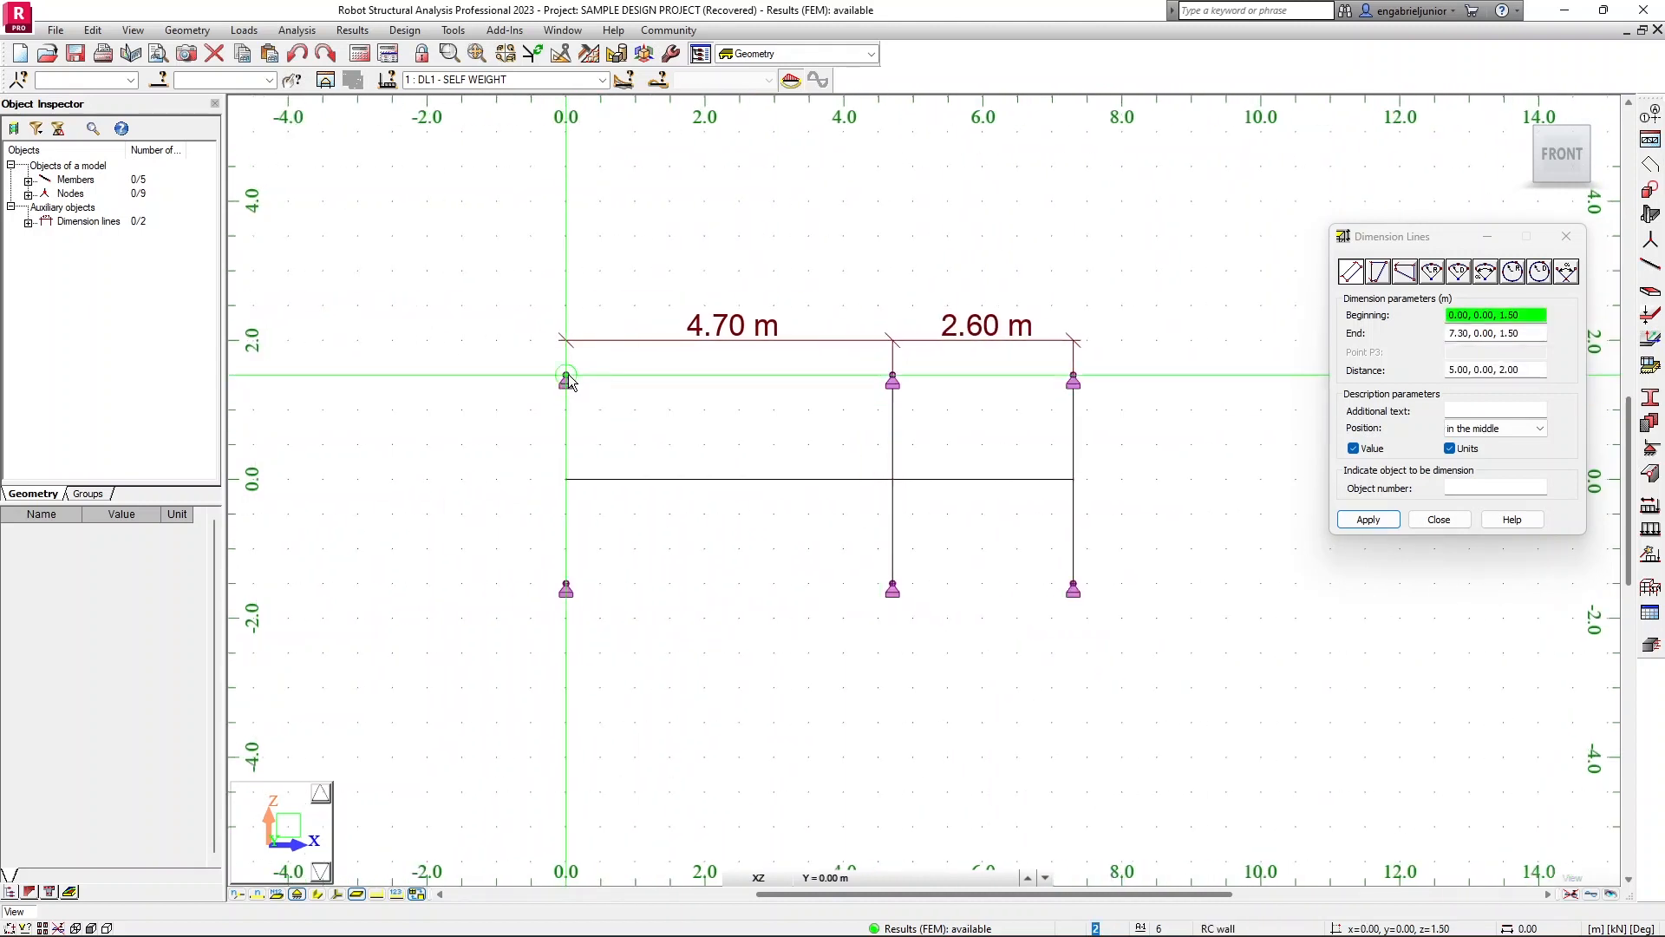
pyautogui.click(568, 378)
pyautogui.click(569, 477)
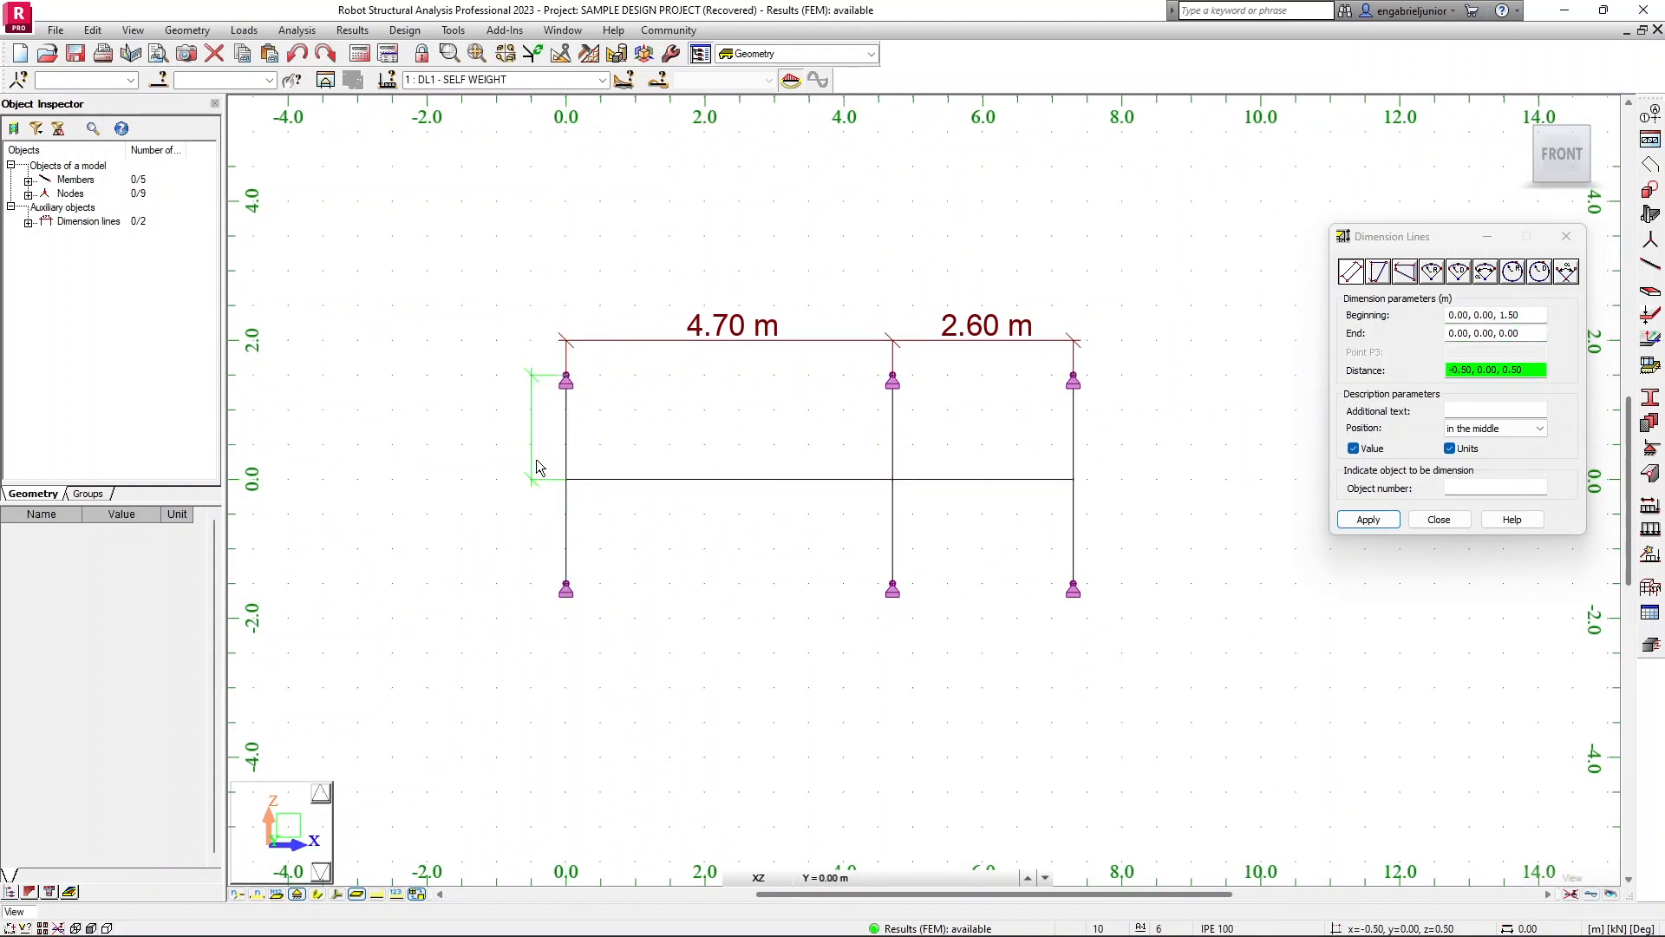
pyautogui.click(536, 459)
pyautogui.click(567, 480)
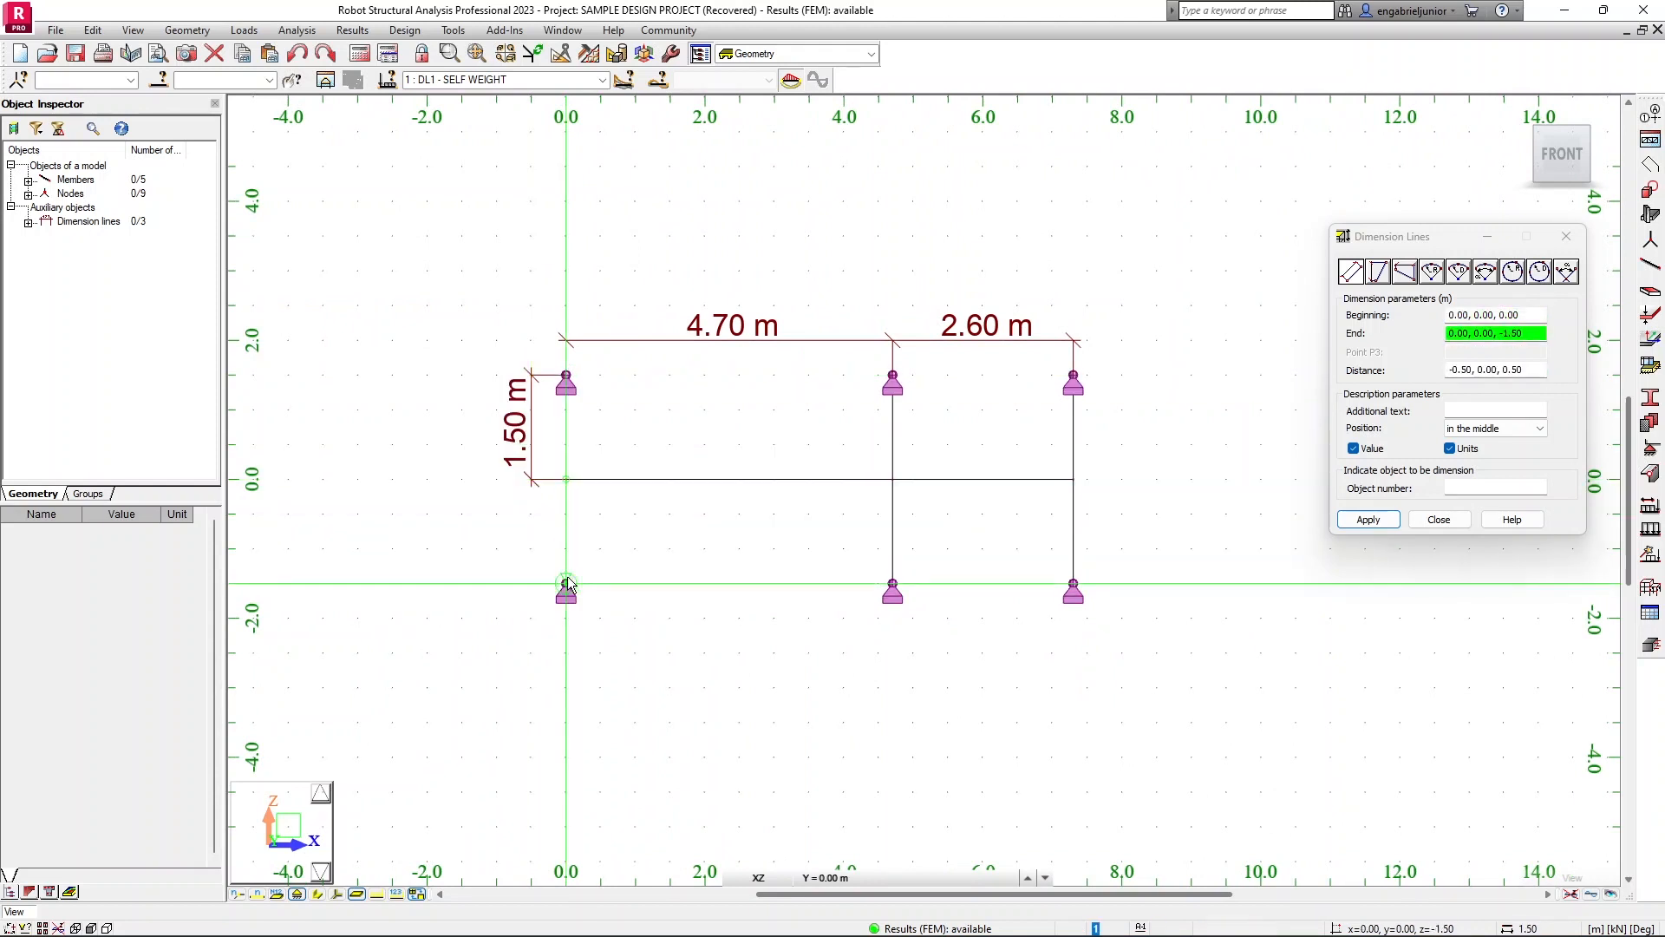
pyautogui.click(566, 582)
pyautogui.click(537, 573)
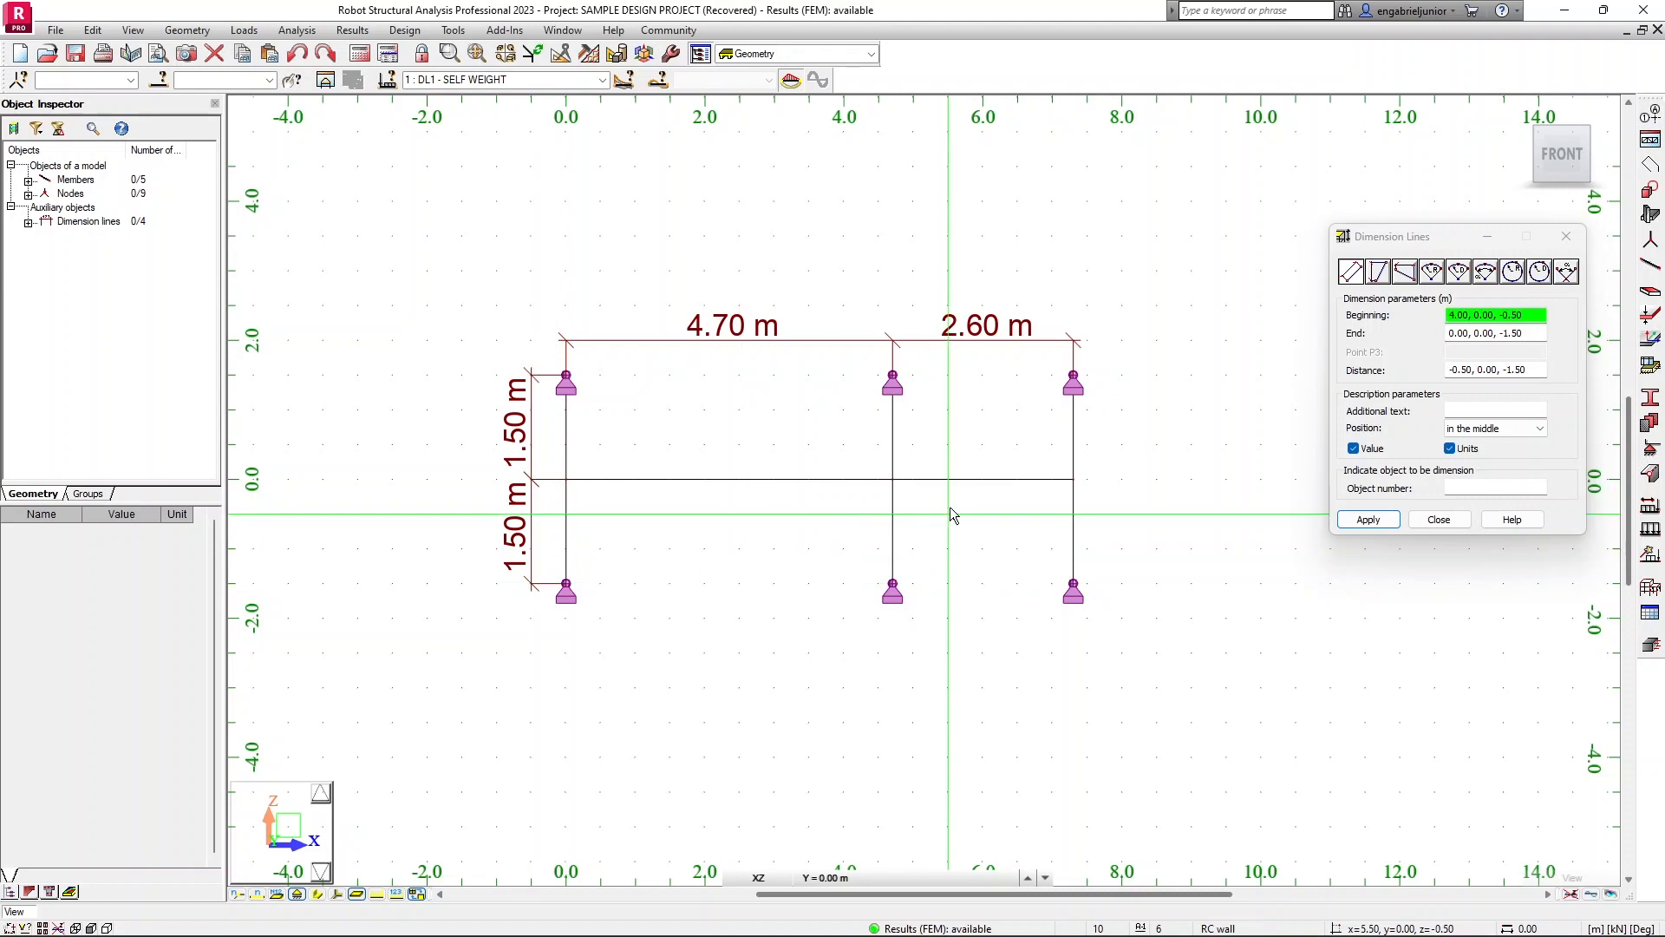
pyautogui.click(1439, 519)
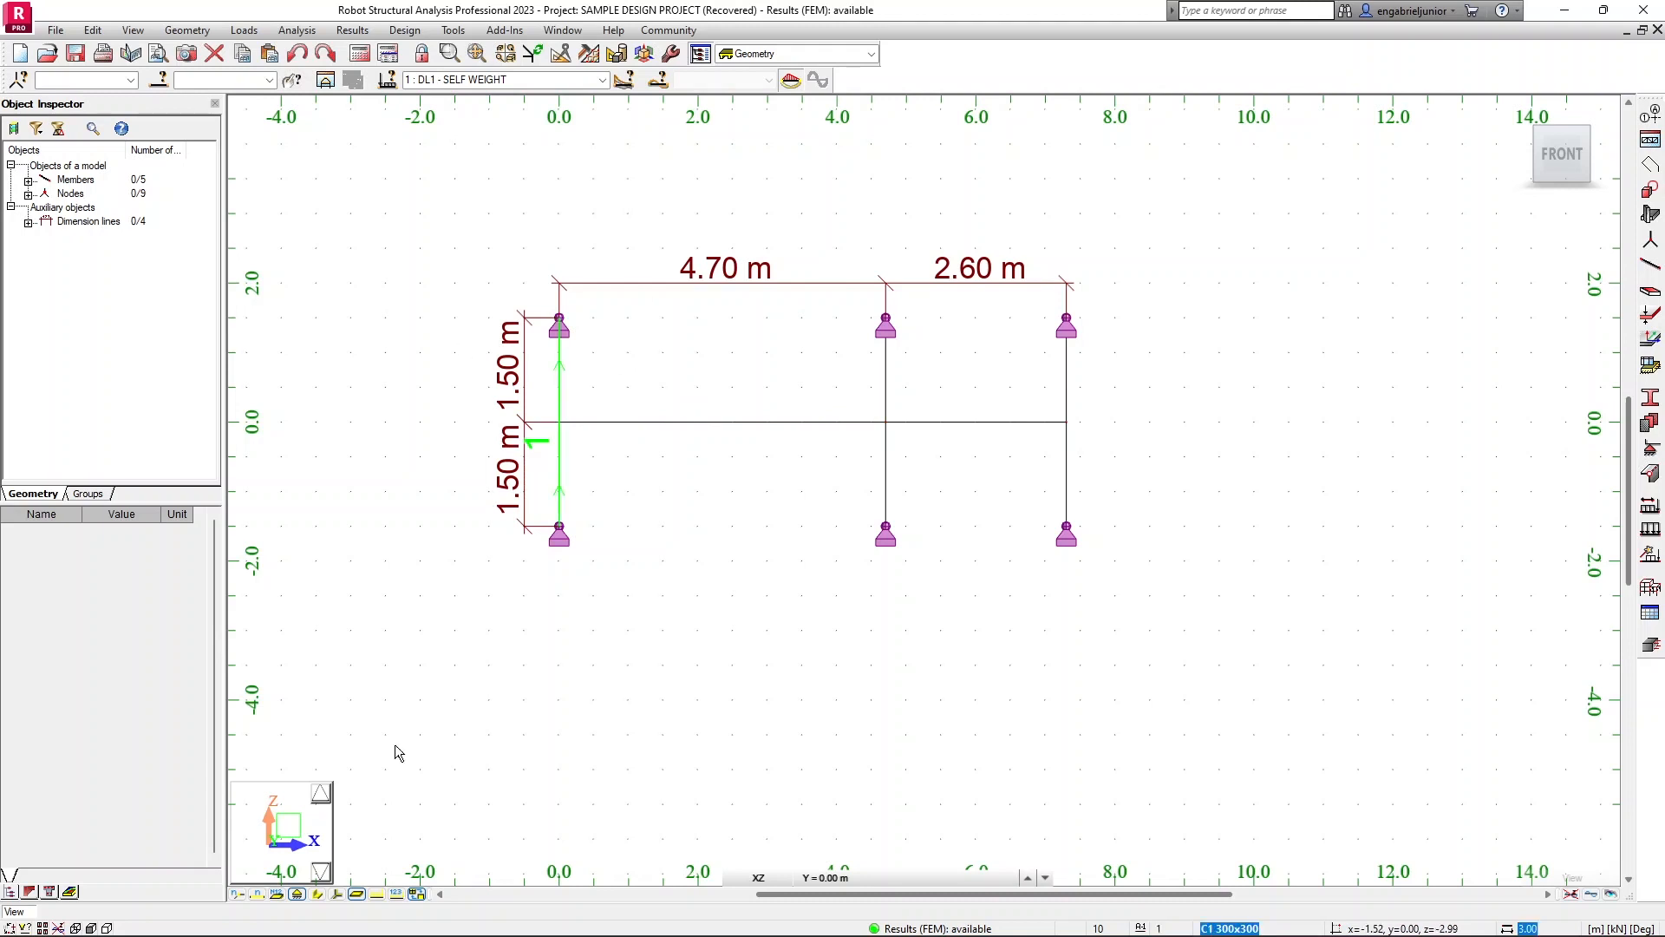
# Step: Display the members' section shapes and mark the sections by colors with a legend
pyautogui.click(319, 895)
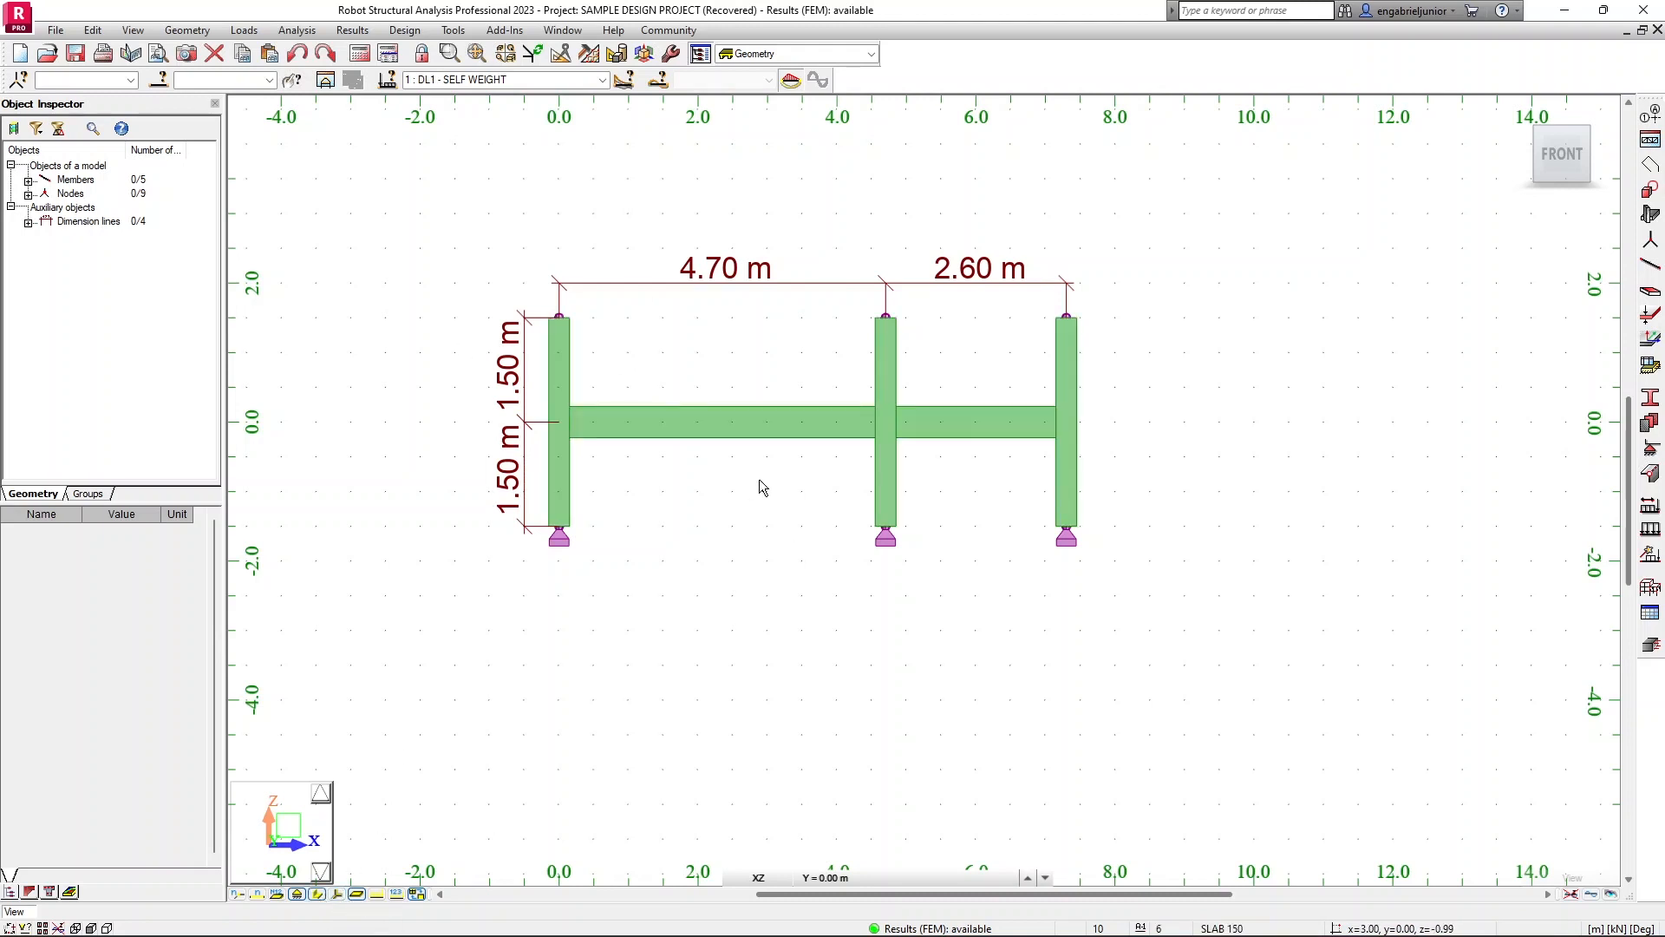
pyautogui.scroll(1, 777, 503)
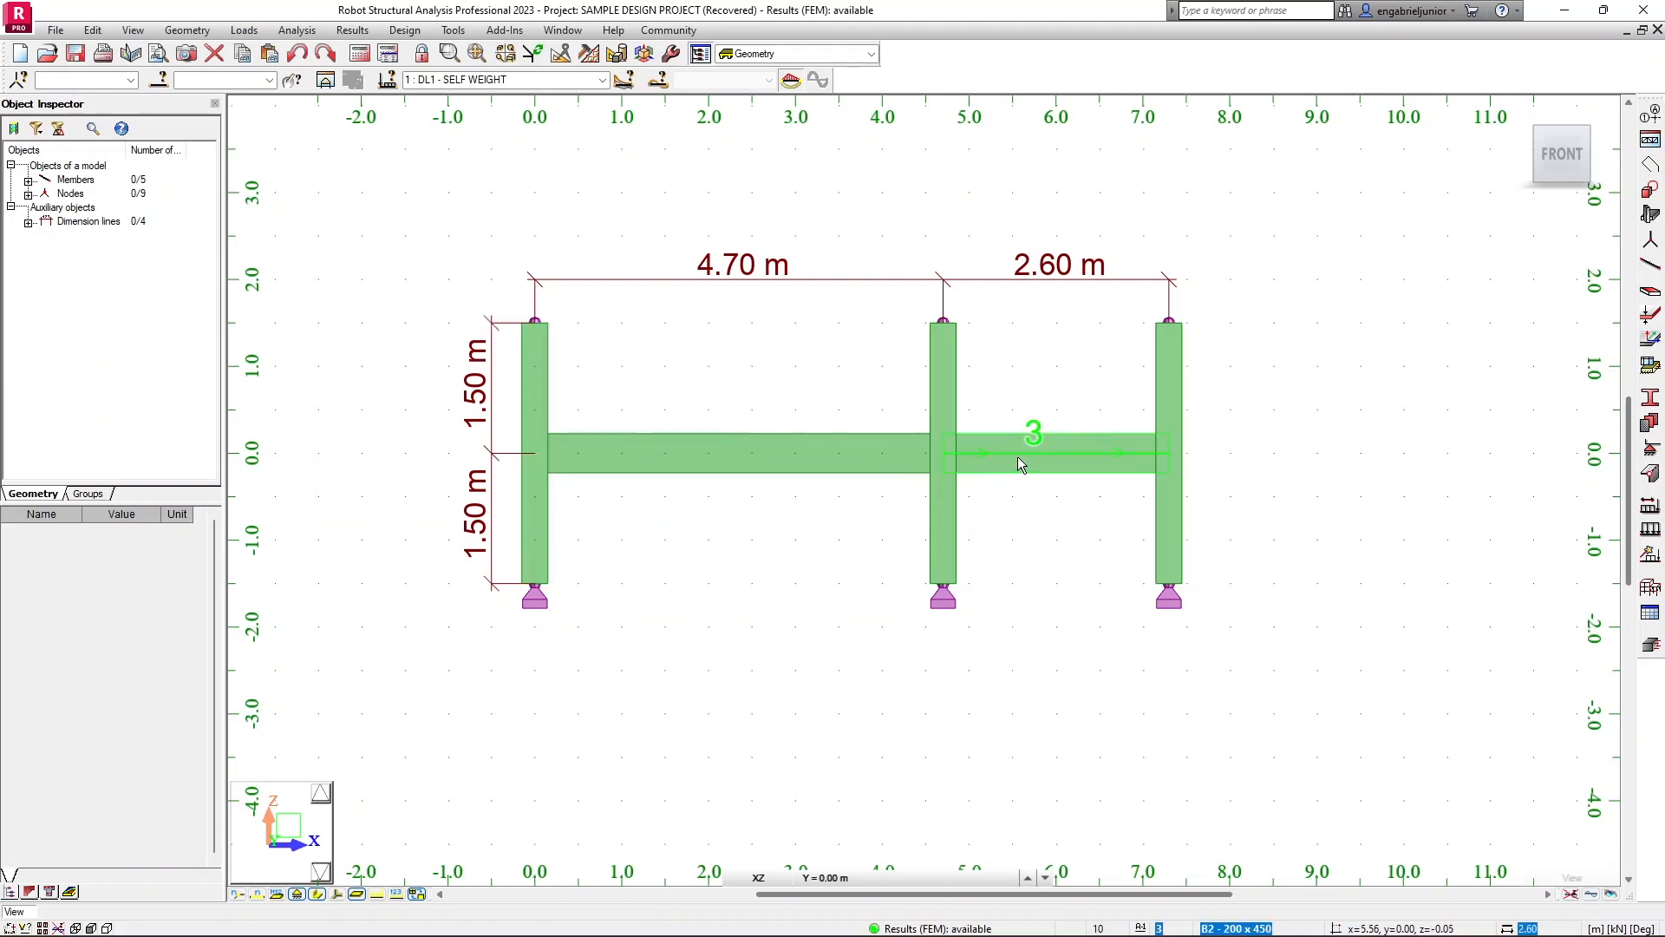
pyautogui.click(133, 30)
pyautogui.click(155, 221)
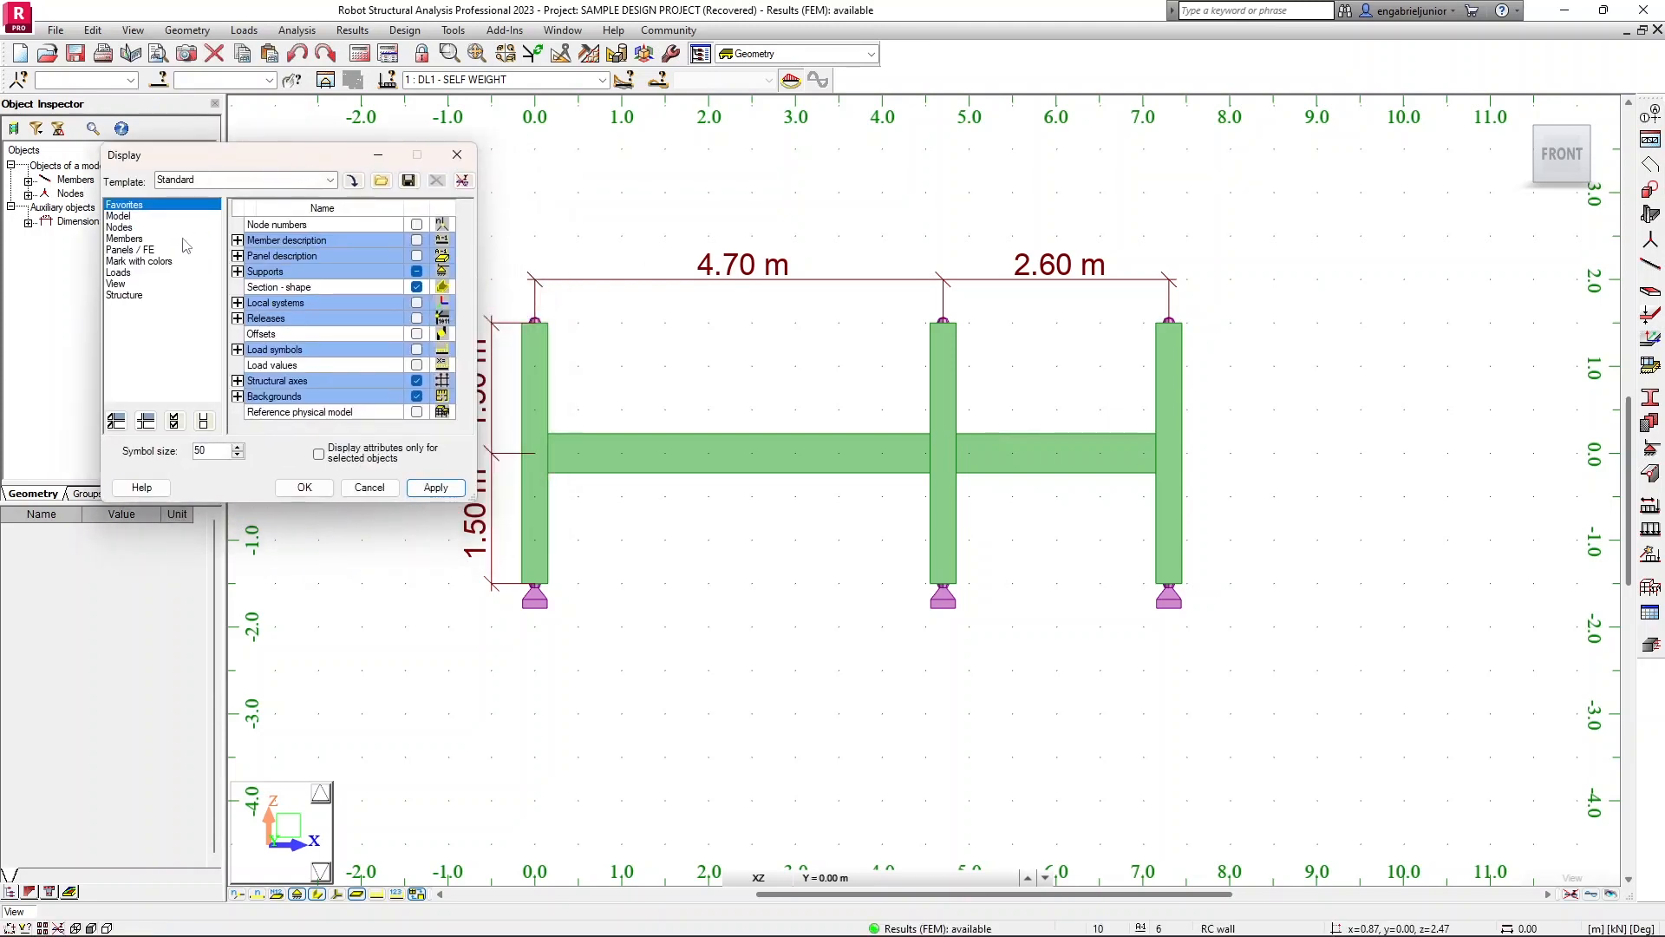
pyautogui.click(143, 262)
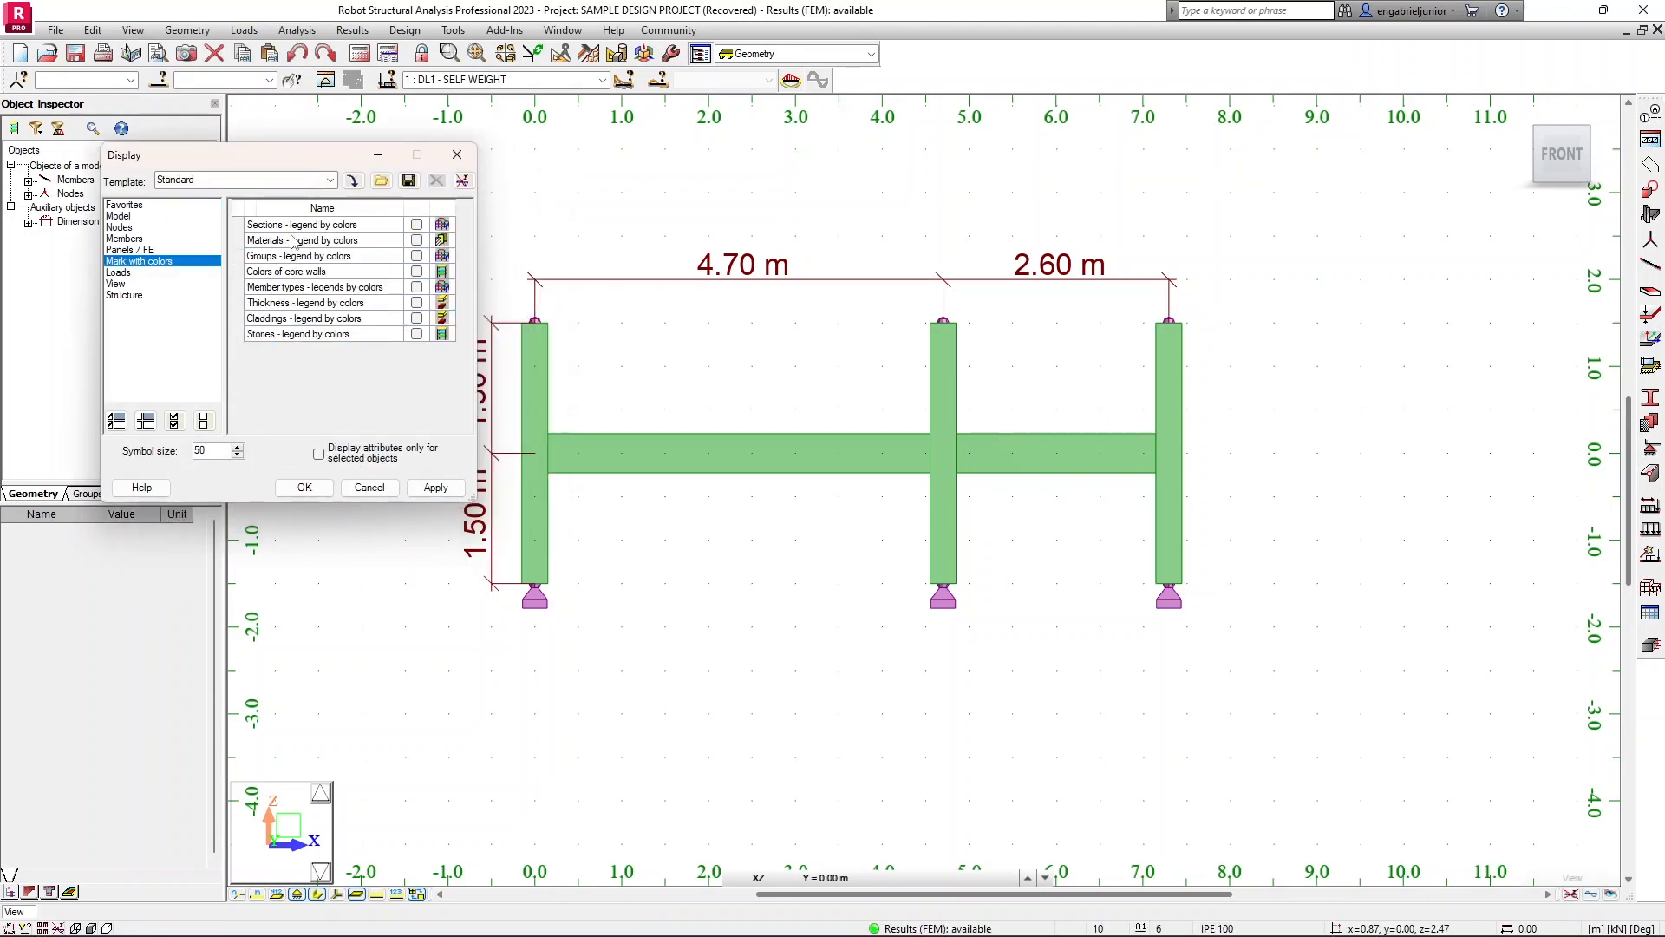
pyautogui.click(417, 224)
pyautogui.click(435, 488)
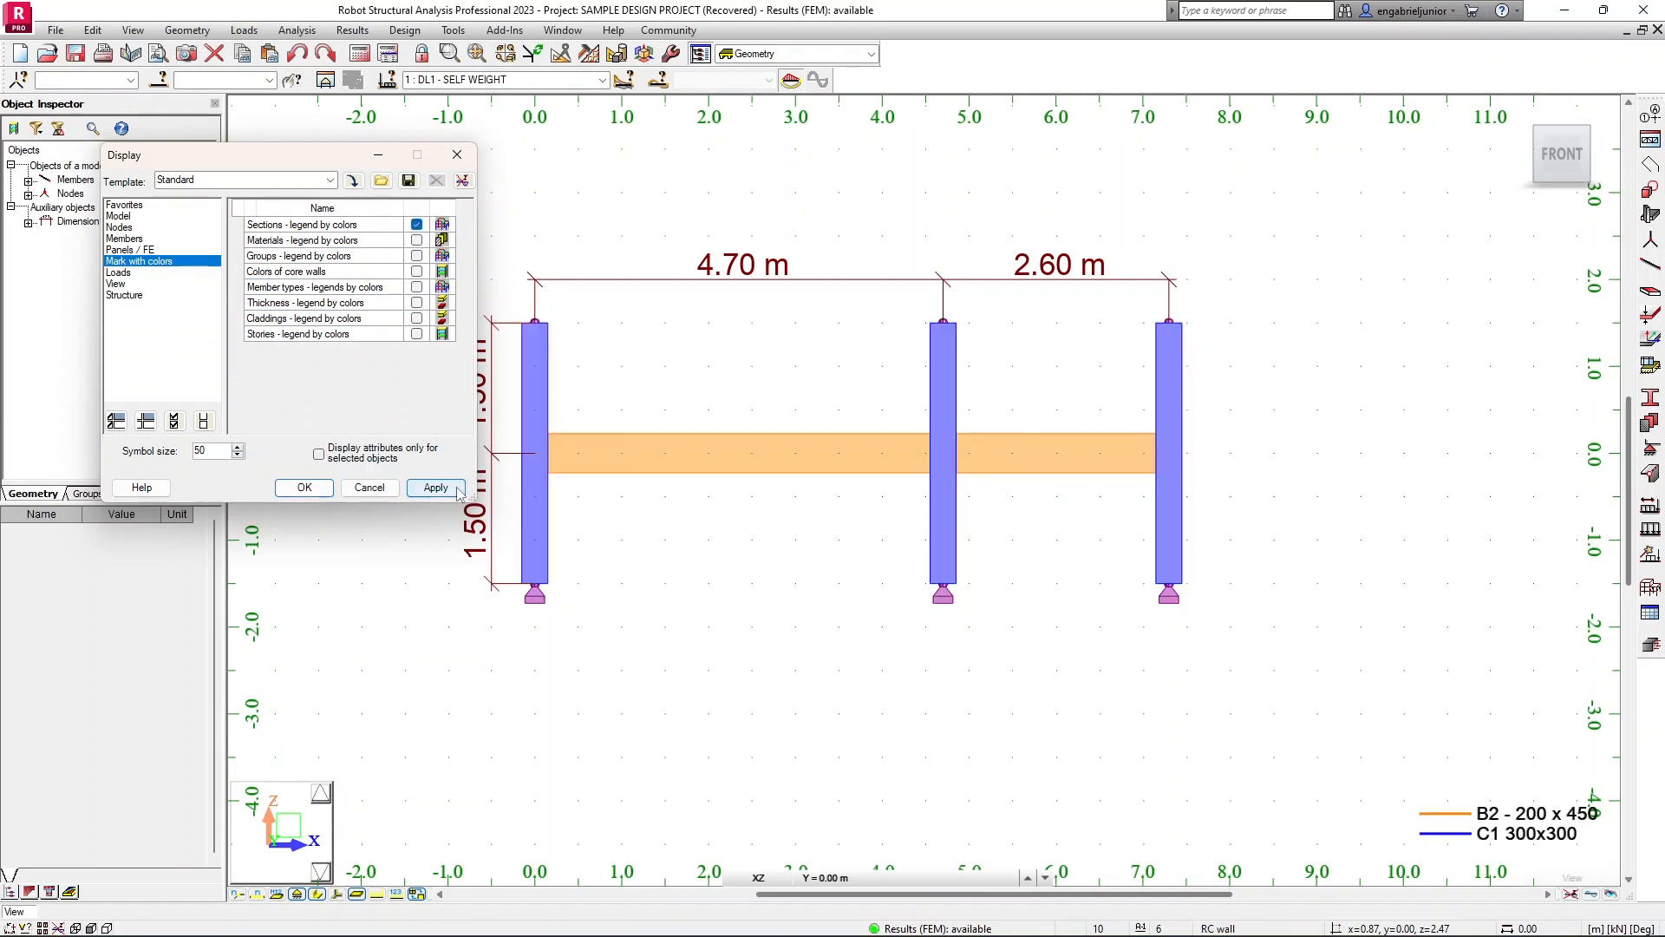
pyautogui.click(304, 488)
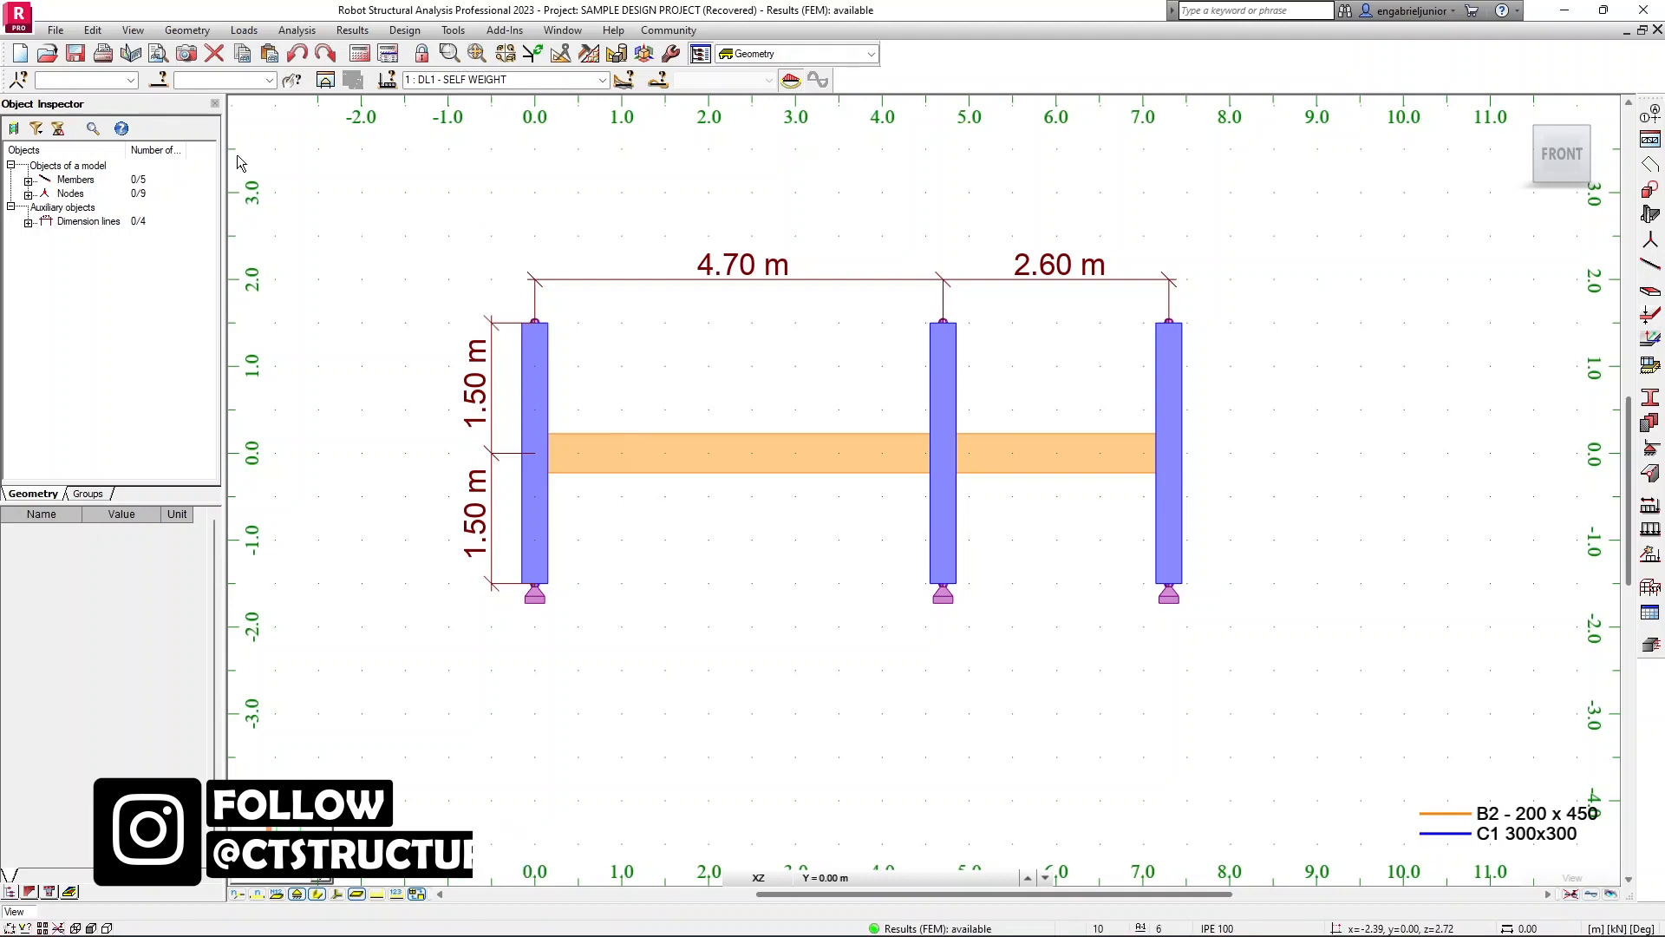
# Step: Take a screen capture of the current view as PNG, labelled Model View
pyautogui.click(188, 52)
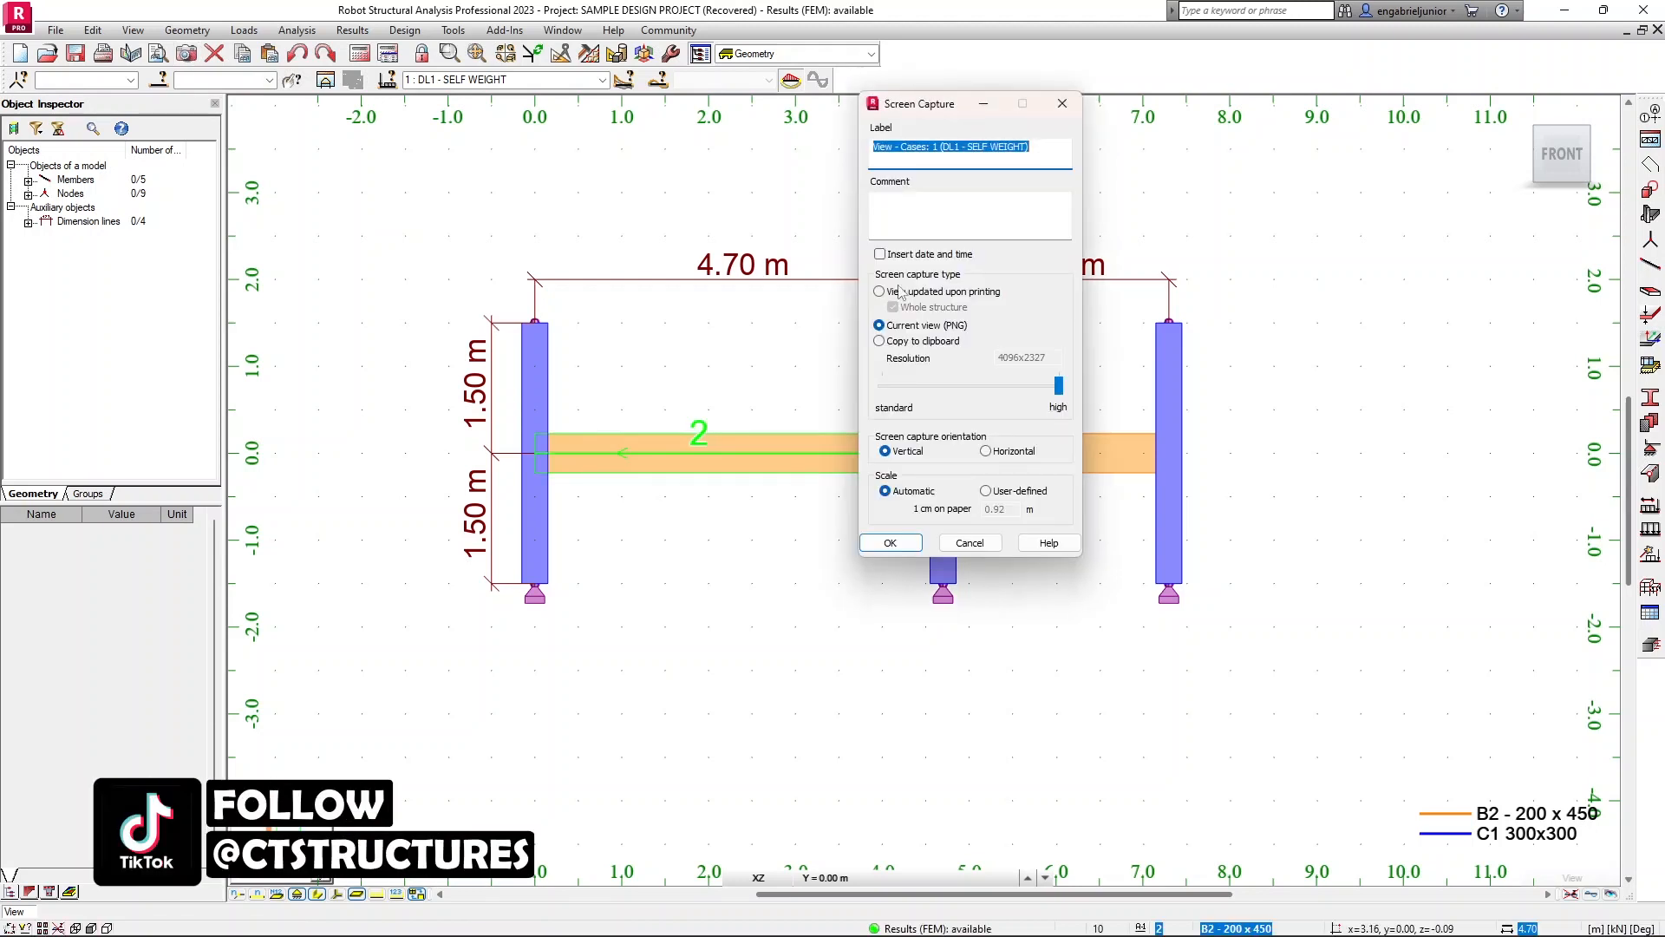
pyautogui.moveTo(948, 111); pyautogui.dragTo(920, 131)
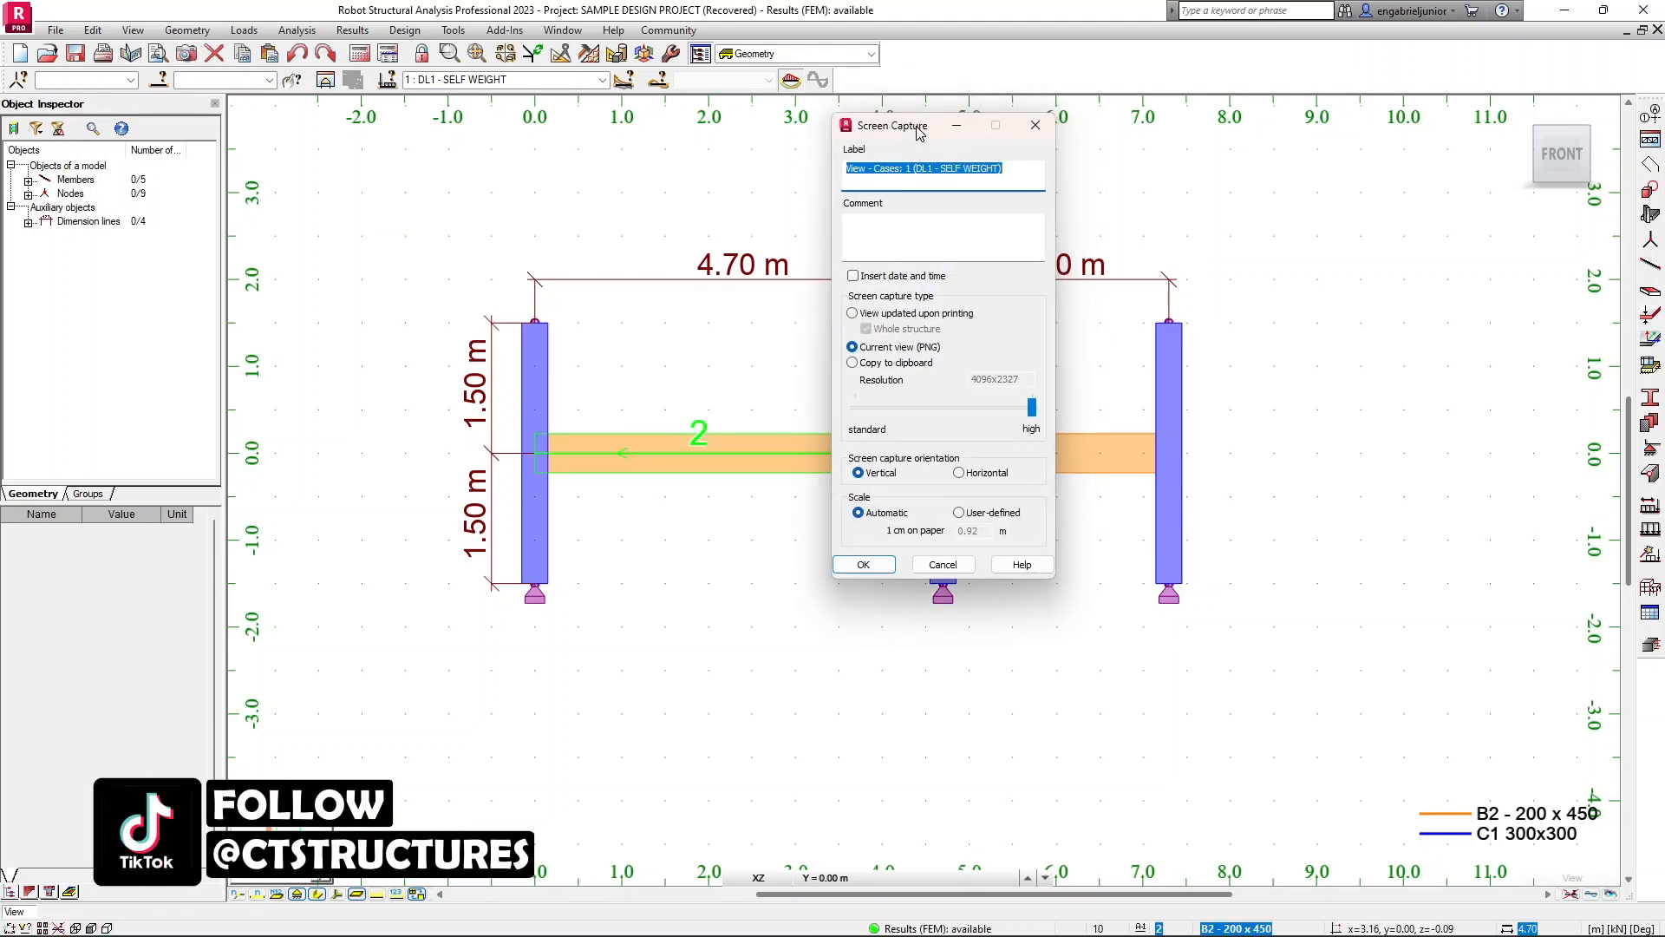
pyautogui.click(917, 349)
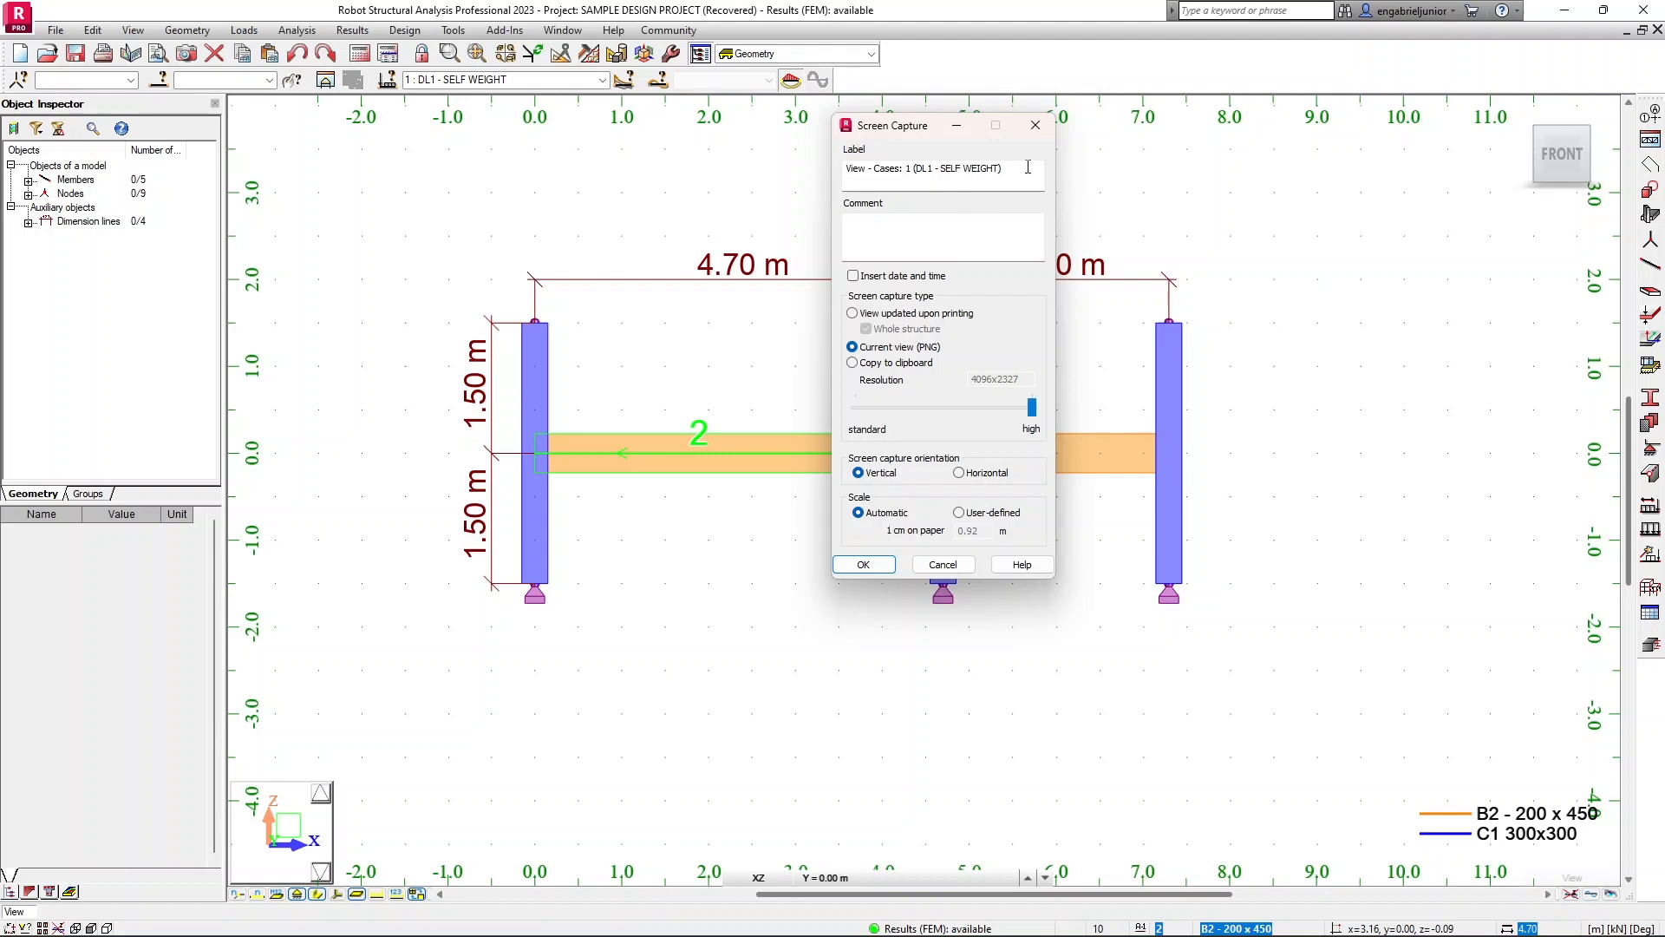
pyautogui.moveTo(1028, 167); pyautogui.dragTo(813, 180)
pyautogui.write('M')
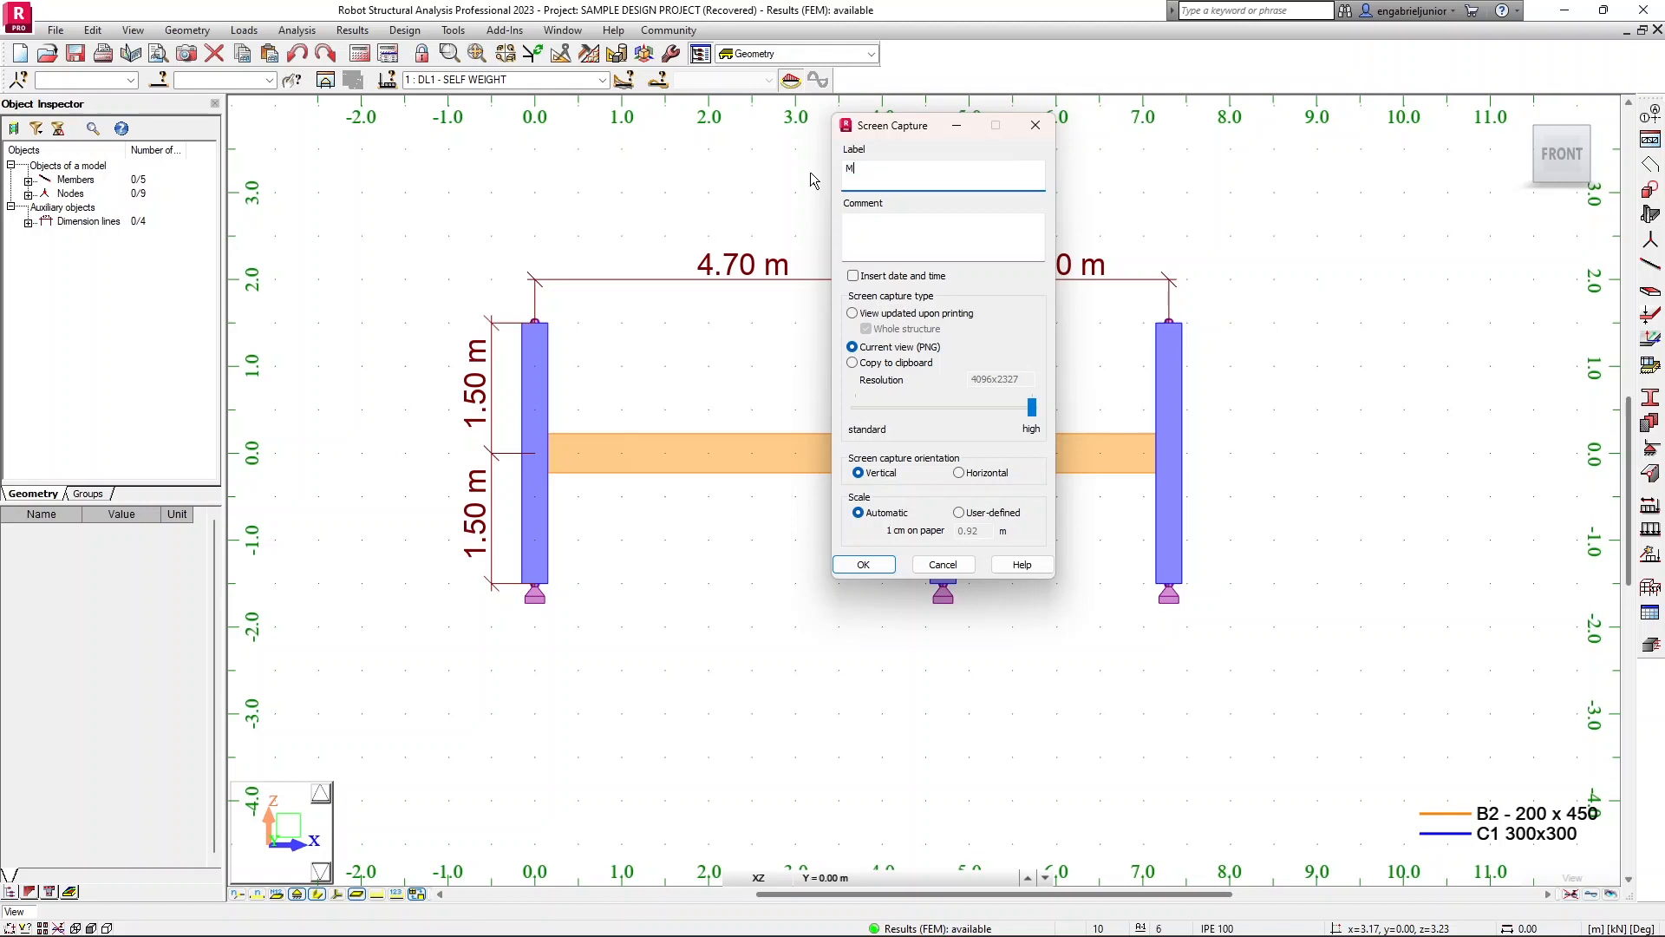
pyautogui.write('odel View')
pyautogui.click(863, 565)
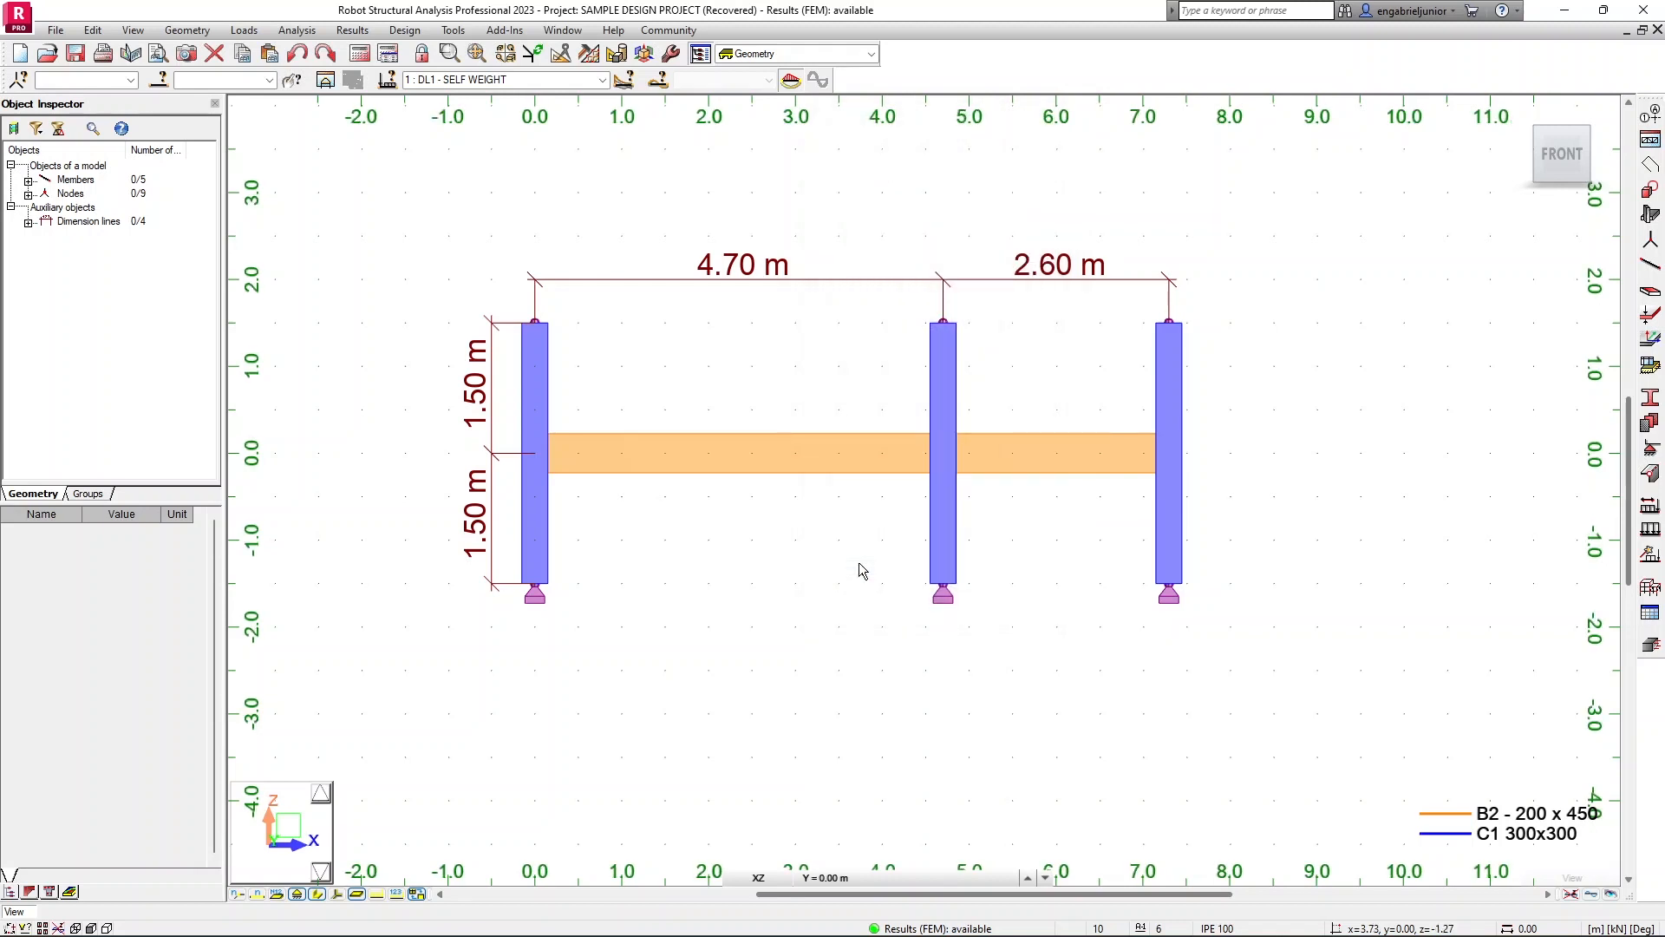
# Step: Check the screen captures available as report components in the printout composition wizard, and close it
pyautogui.click(130, 54)
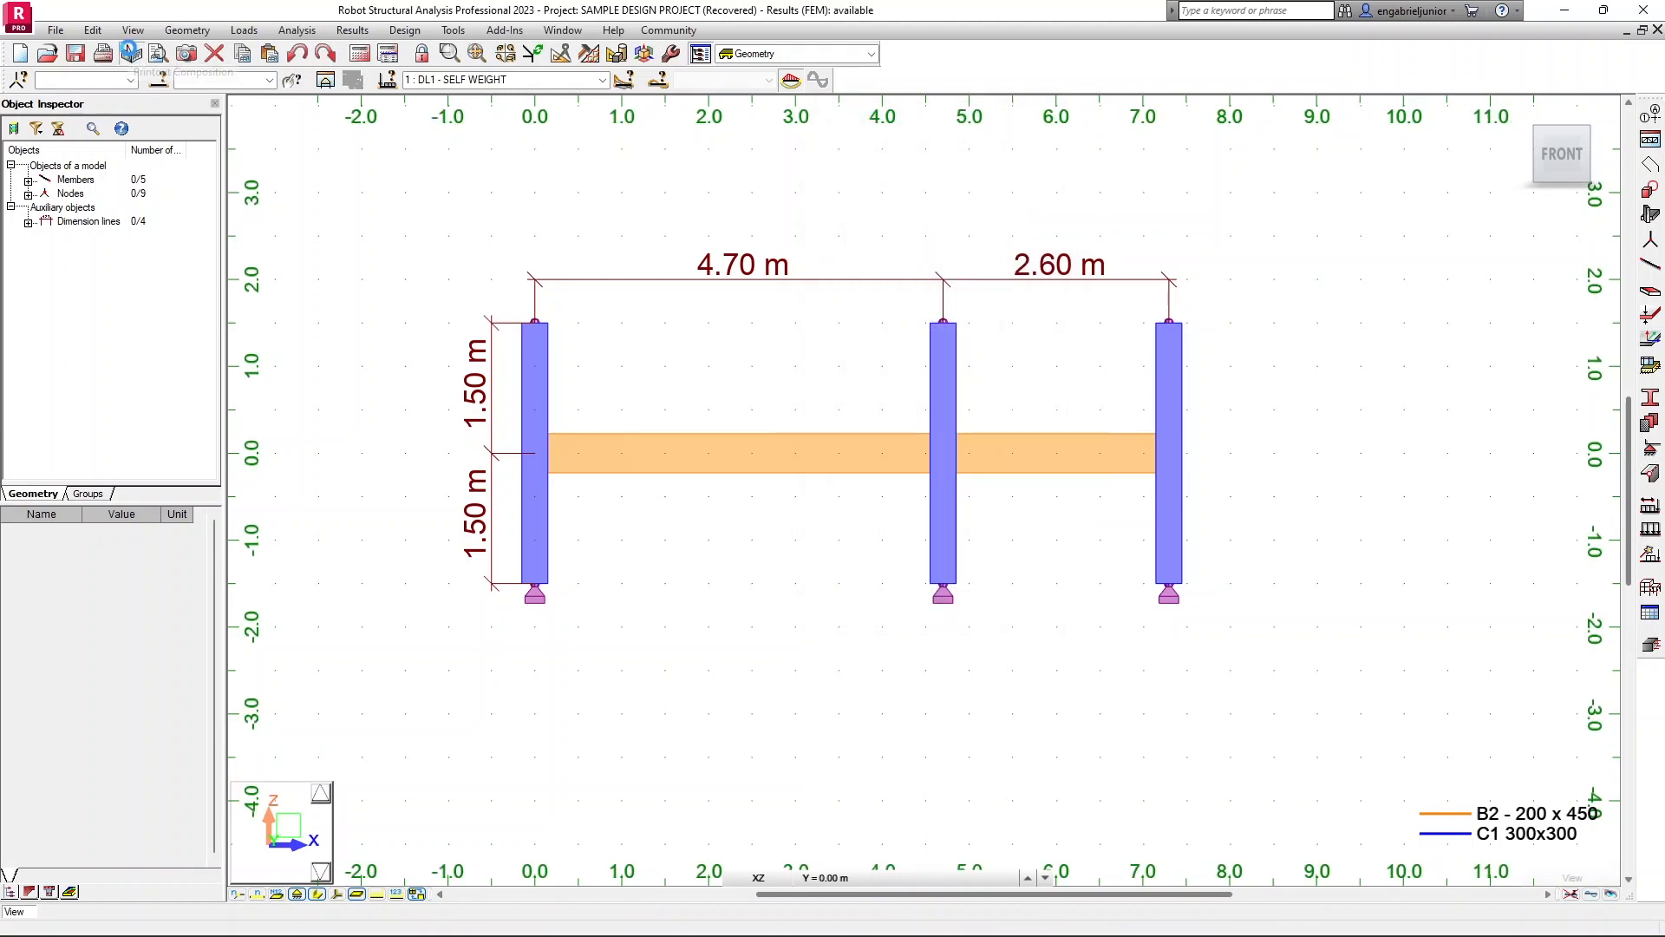
pyautogui.click(442, 226)
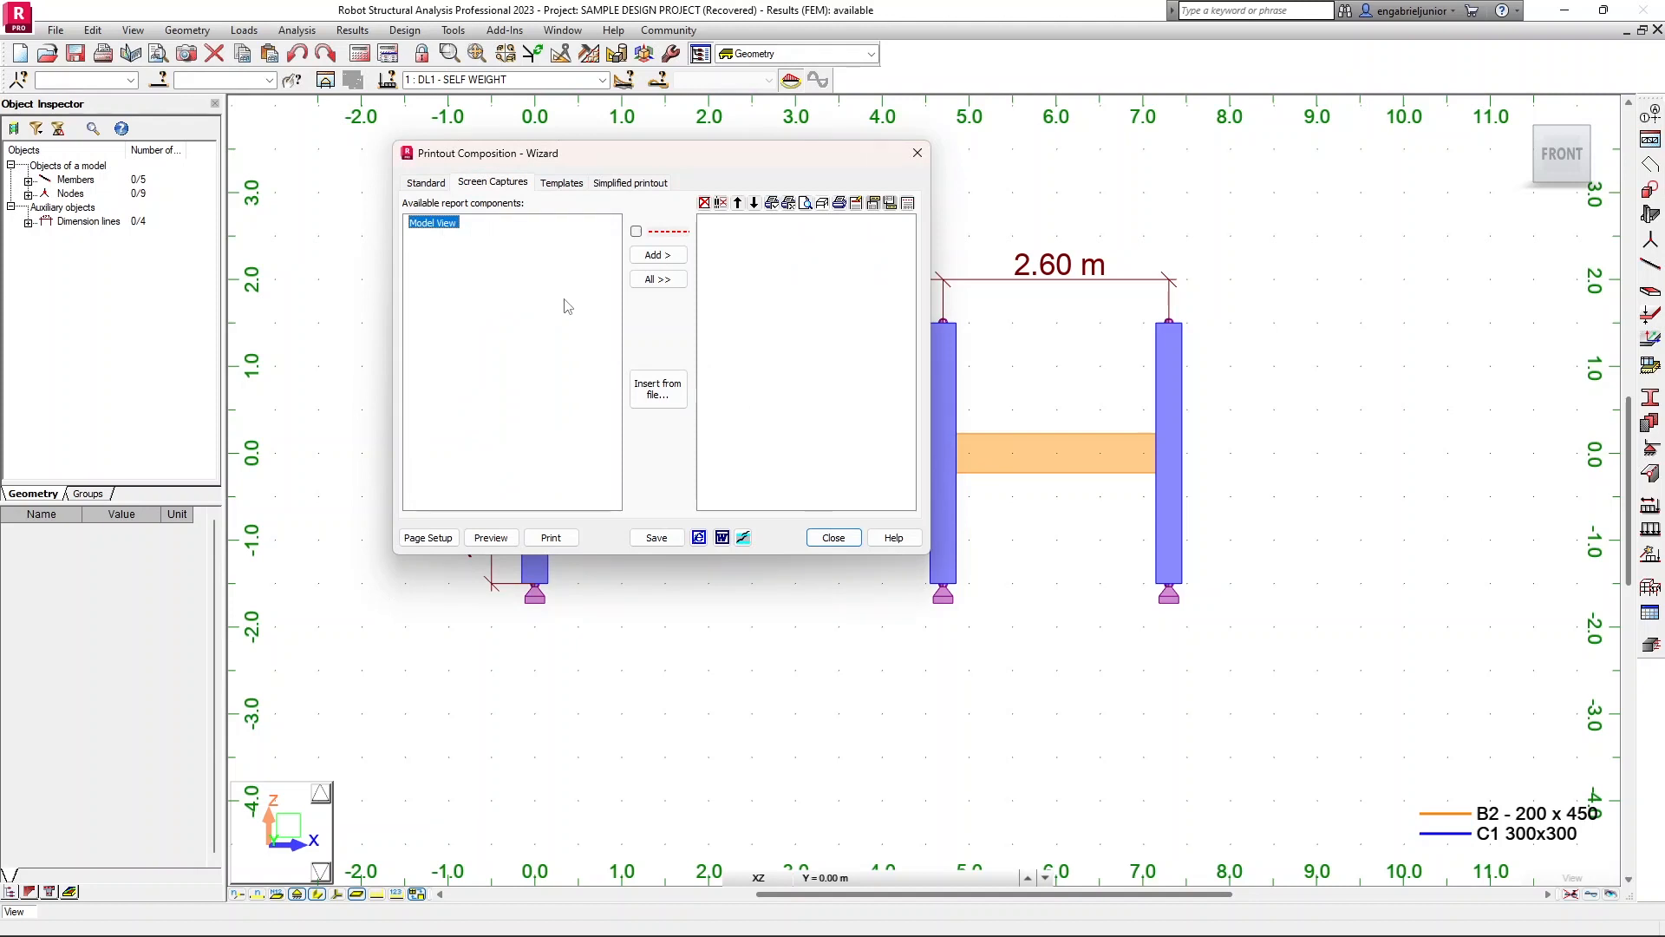
pyautogui.click(916, 156)
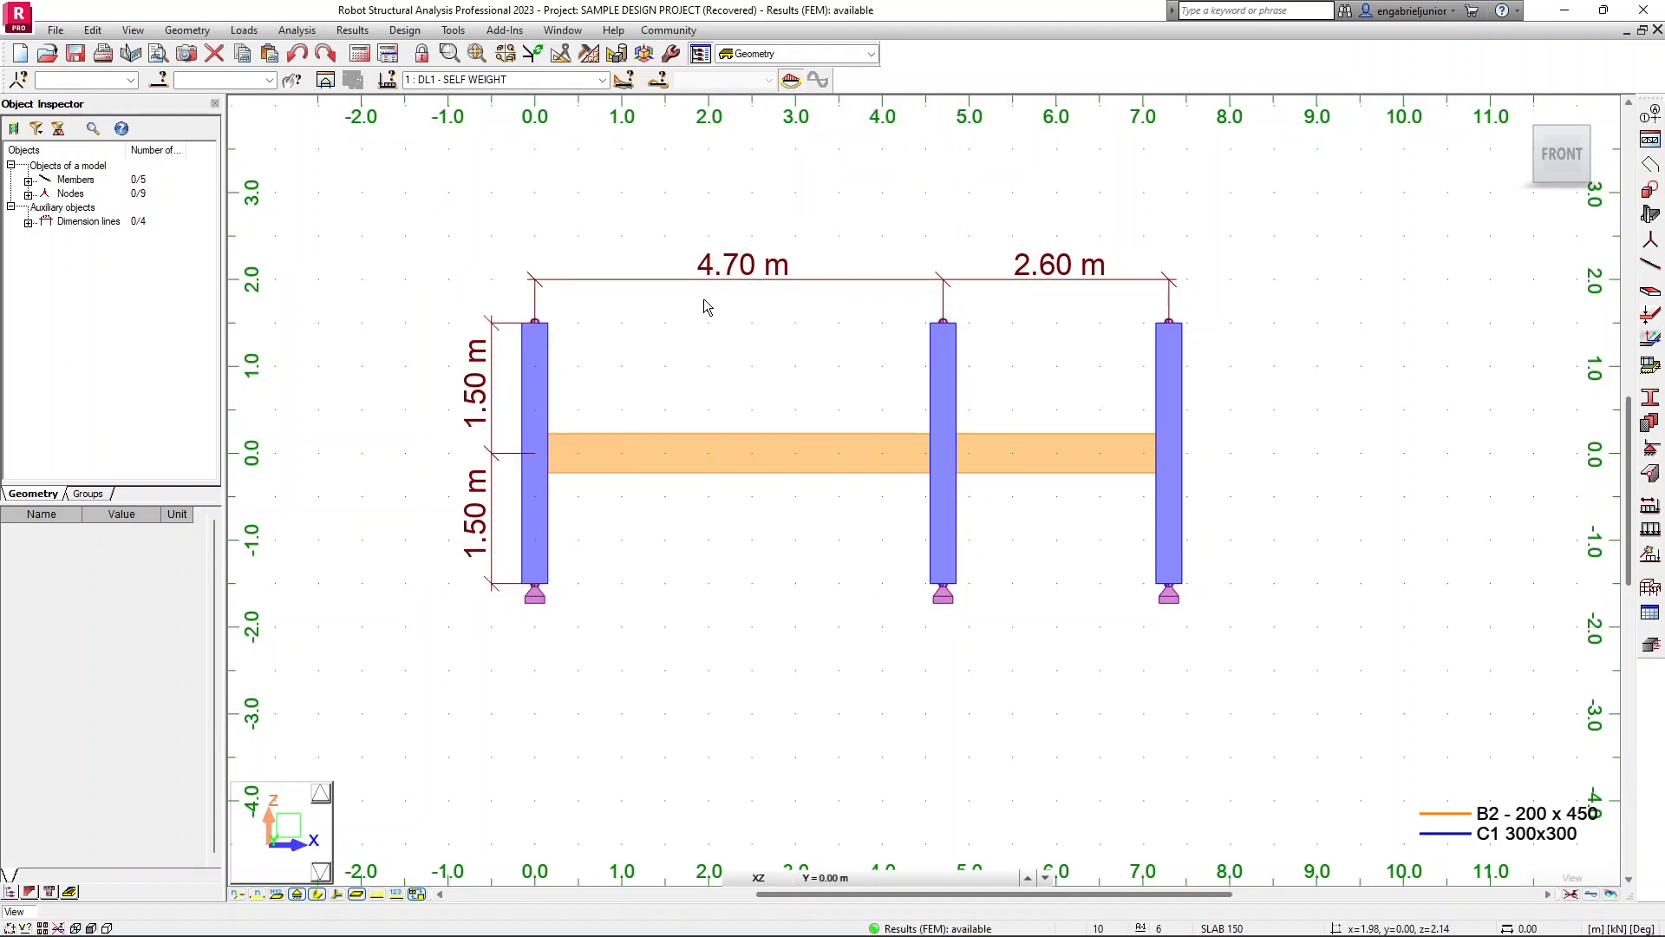
# Step: Select both beam spans, members 2 and 3, and open Detailed Analysis for them
pyautogui.click(745, 460)
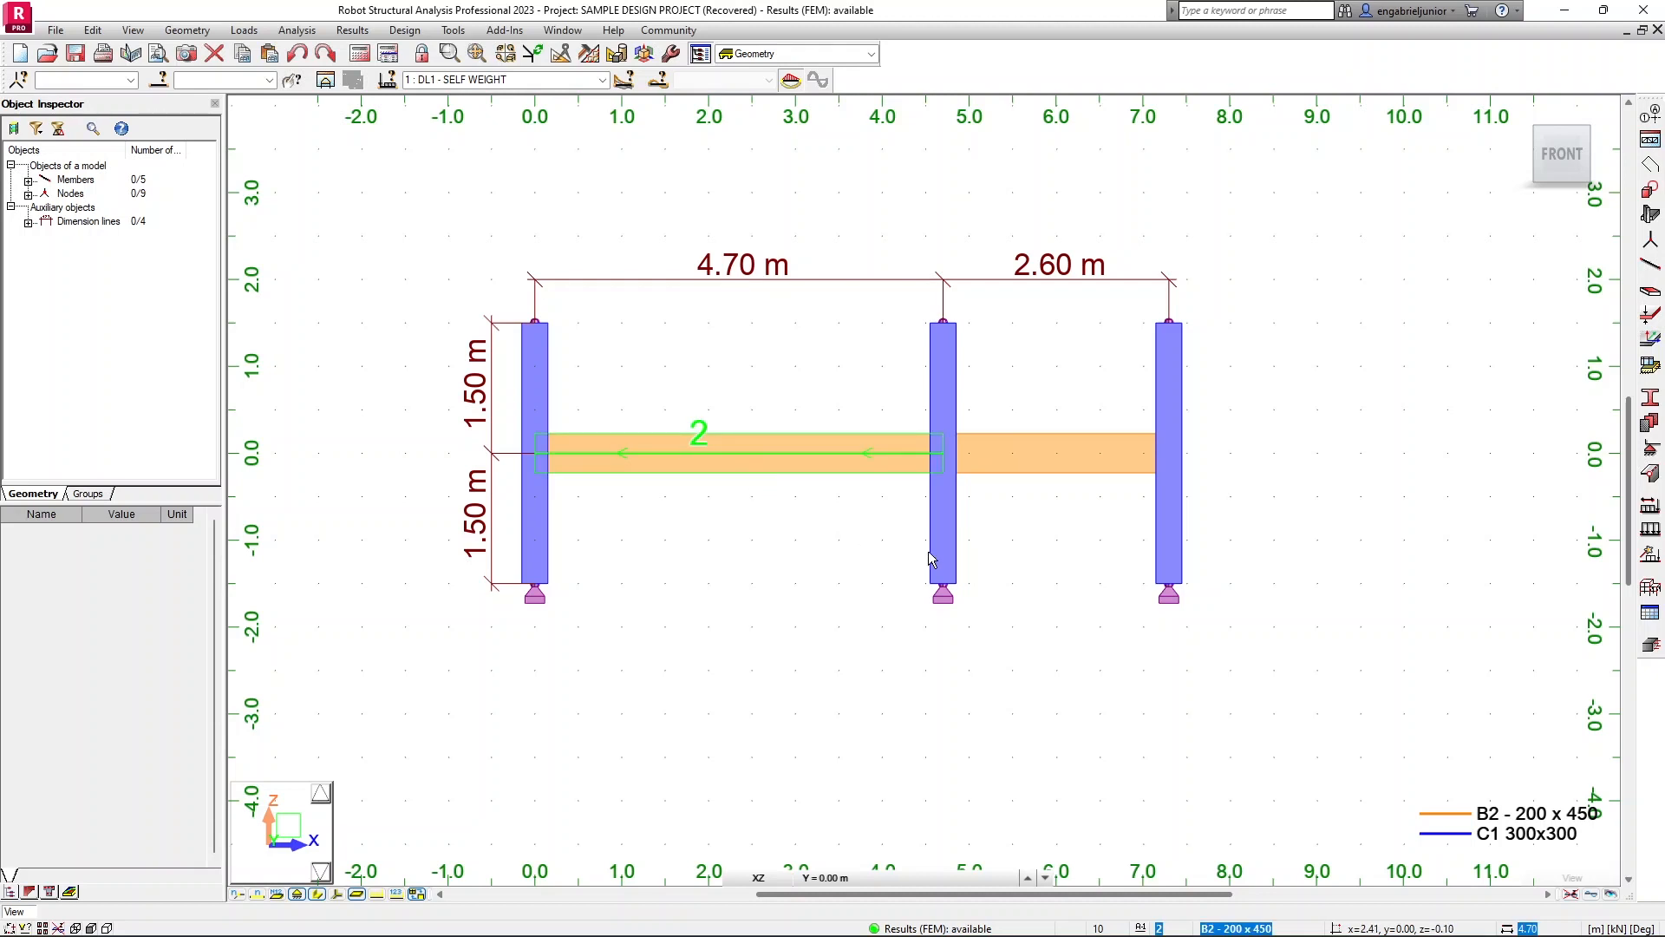
pyautogui.keyDown('ctrl'); pyautogui.click(1031, 456); pyautogui.keyUp('ctrl')
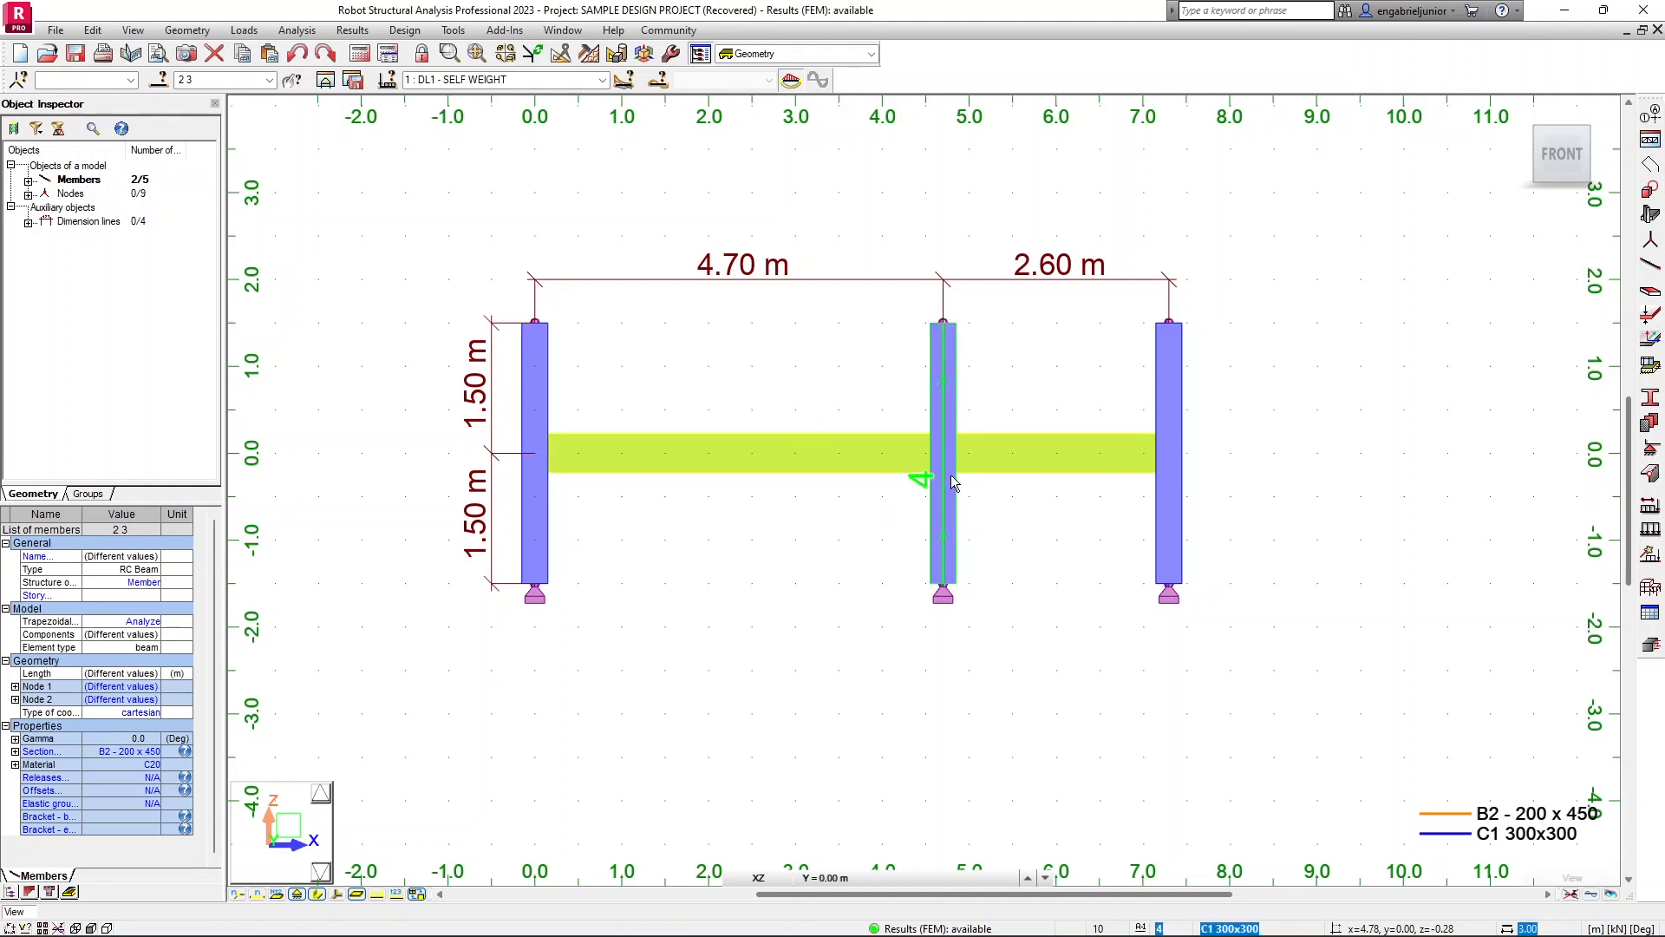
pyautogui.click(366, 34)
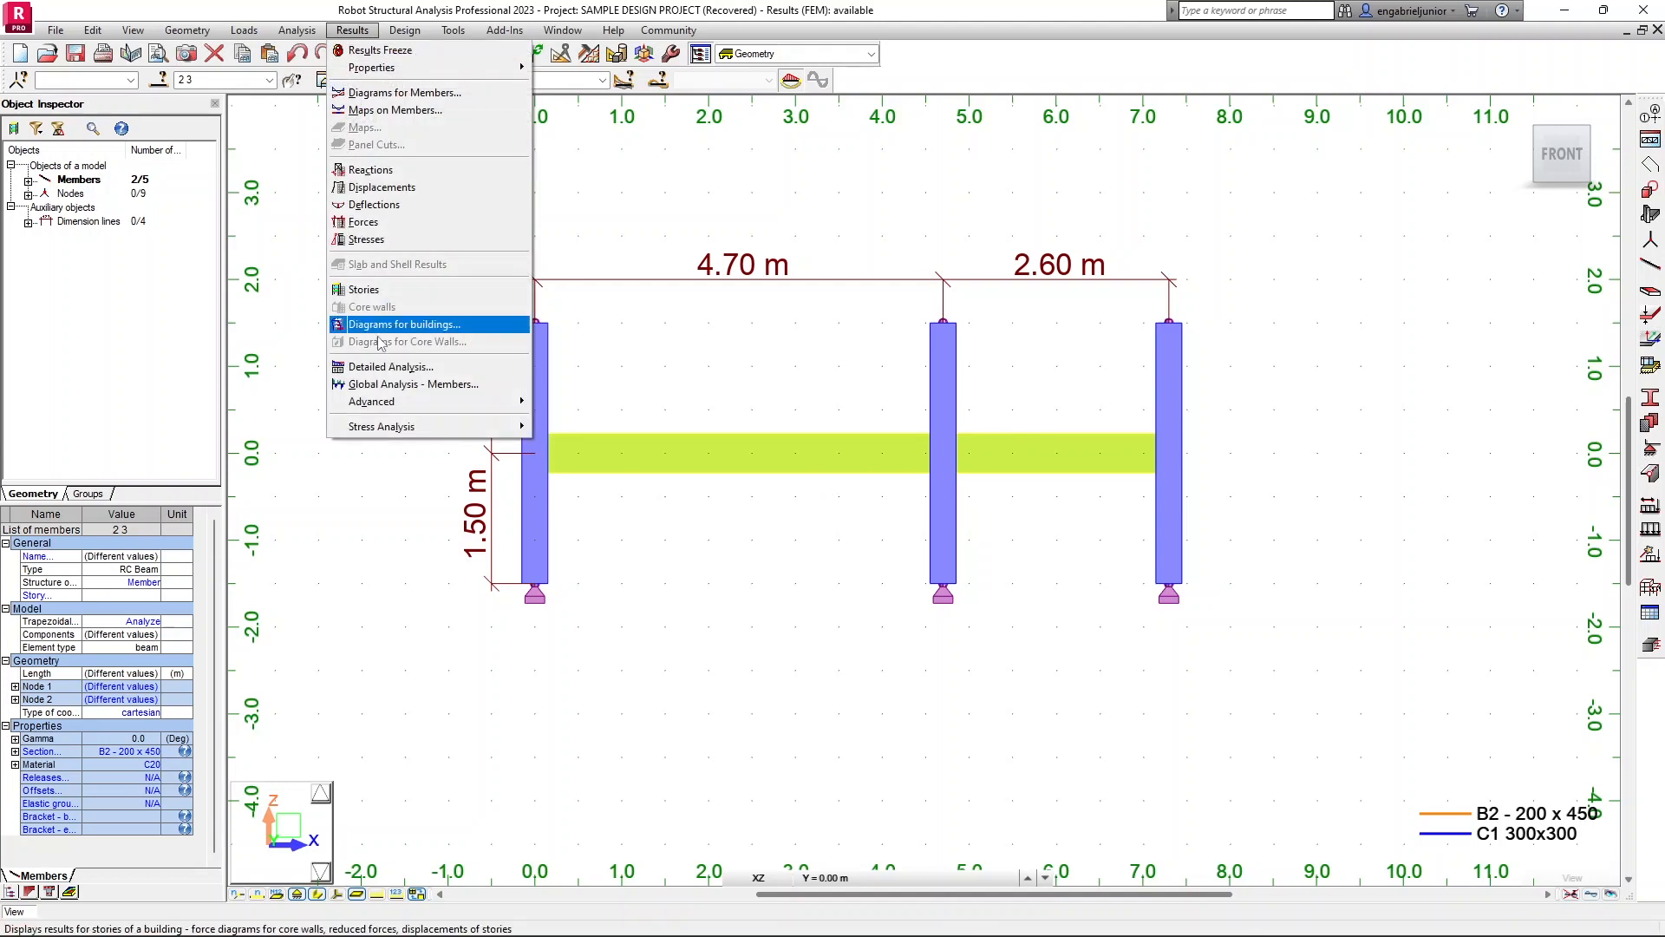
pyautogui.click(387, 367)
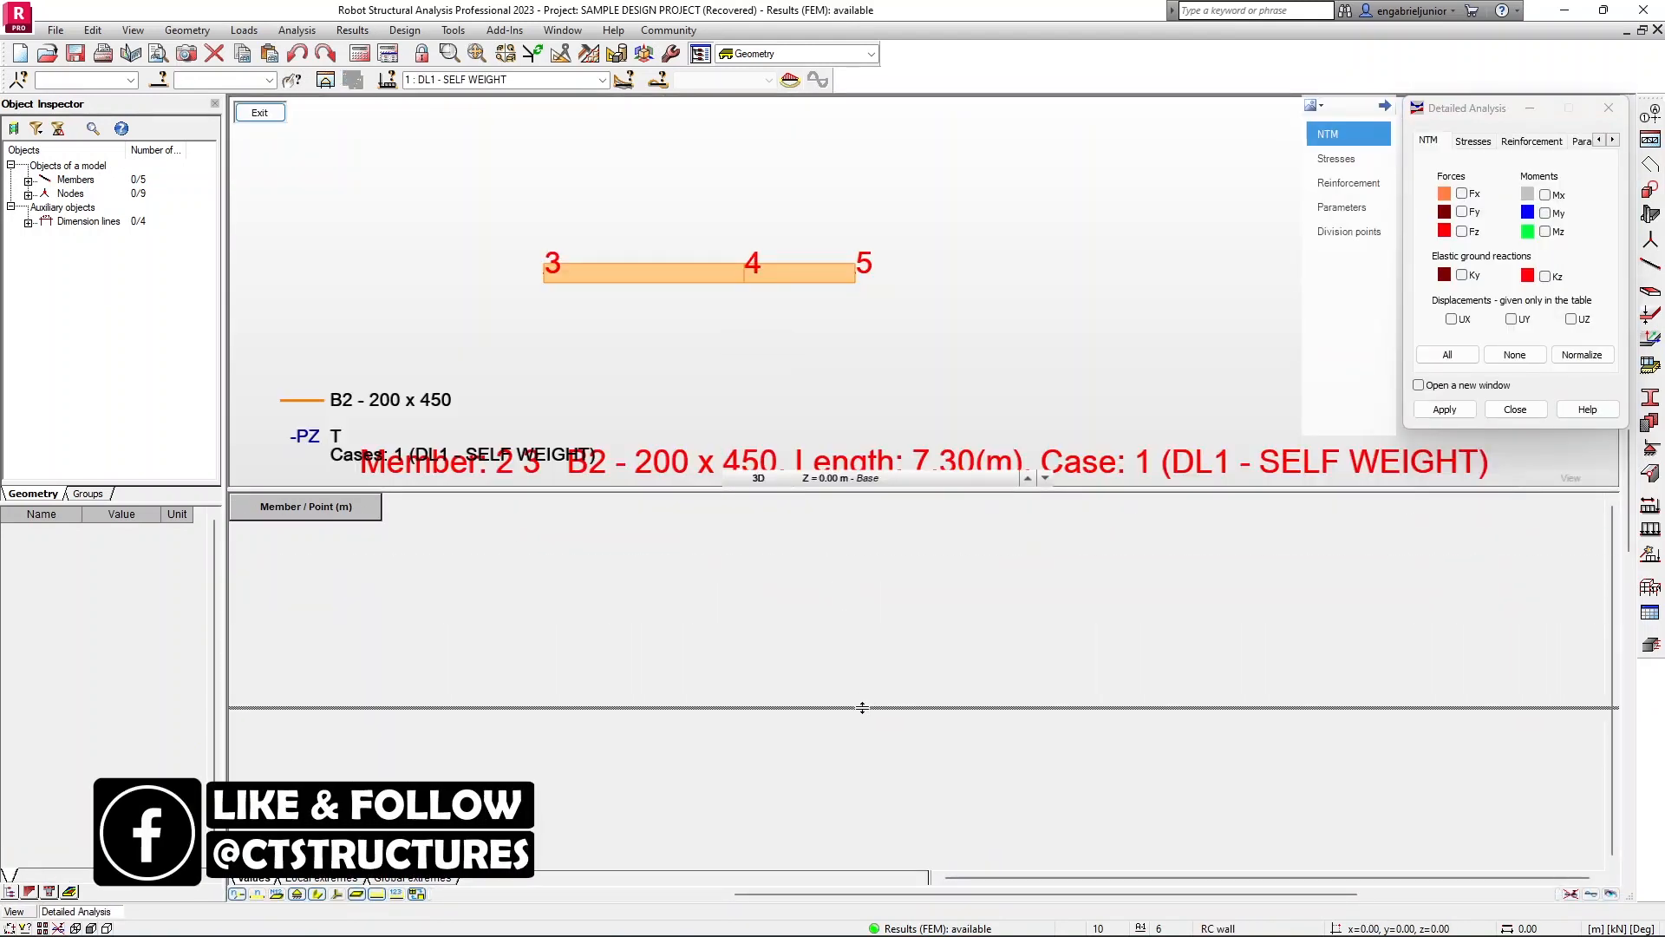
# Step: Turn off the section shapes and plot the Fz force and My moment diagrams for the two beam spans
pyautogui.moveTo(763, 450); pyautogui.dragTo(821, 422, button='middle')
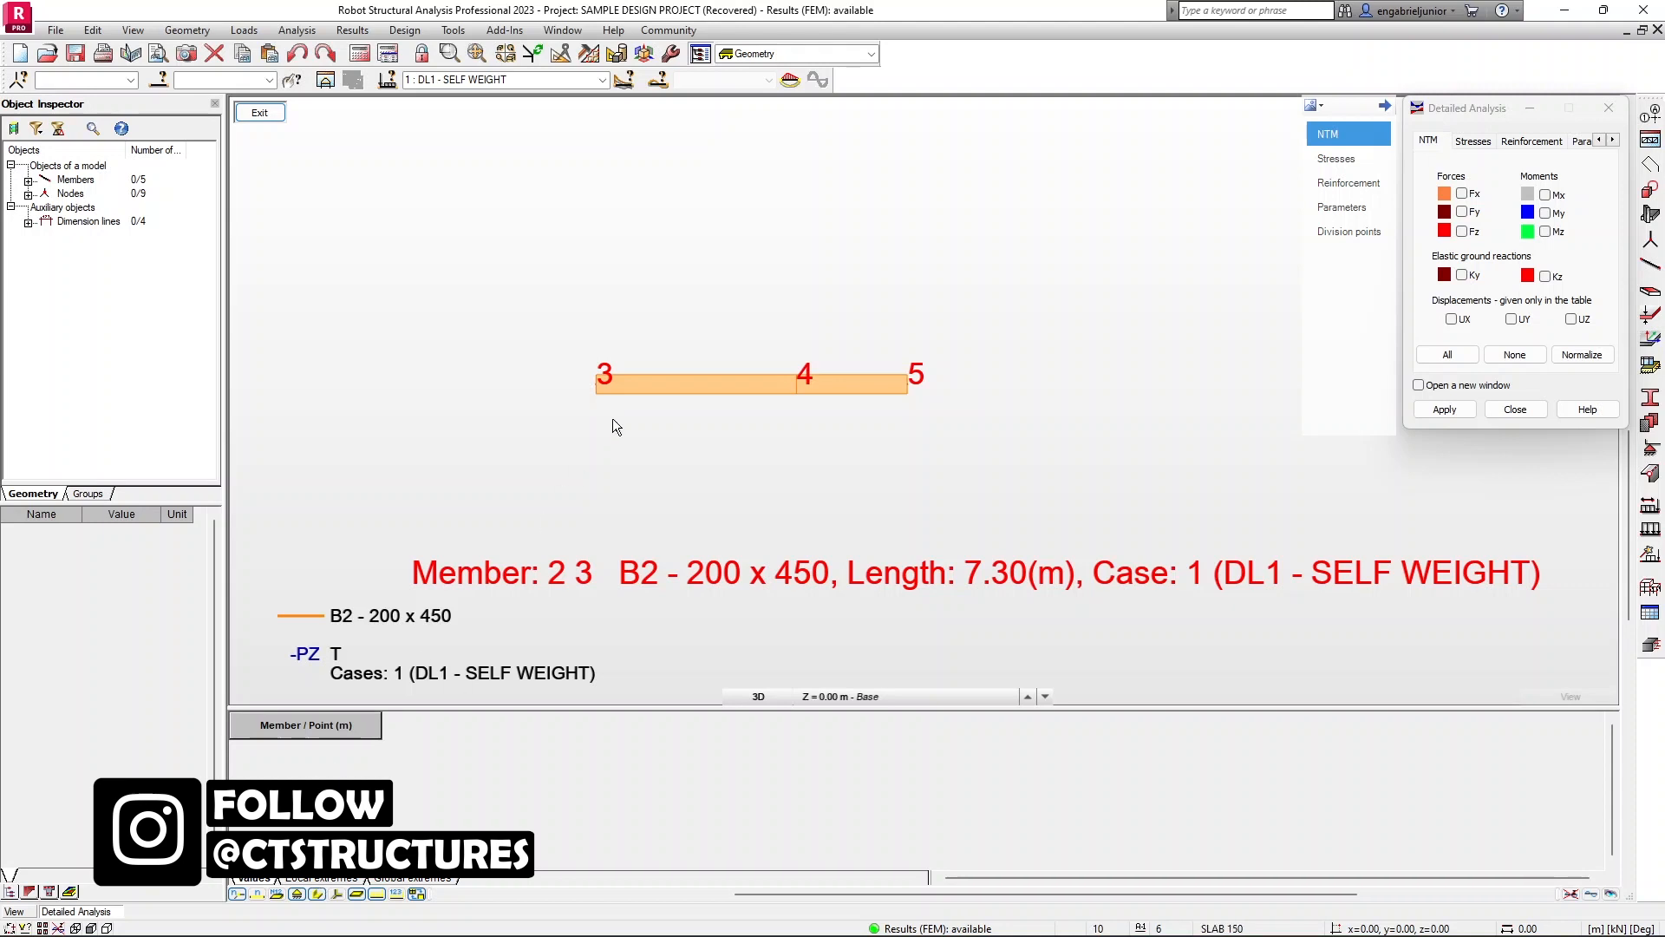
pyautogui.click(319, 895)
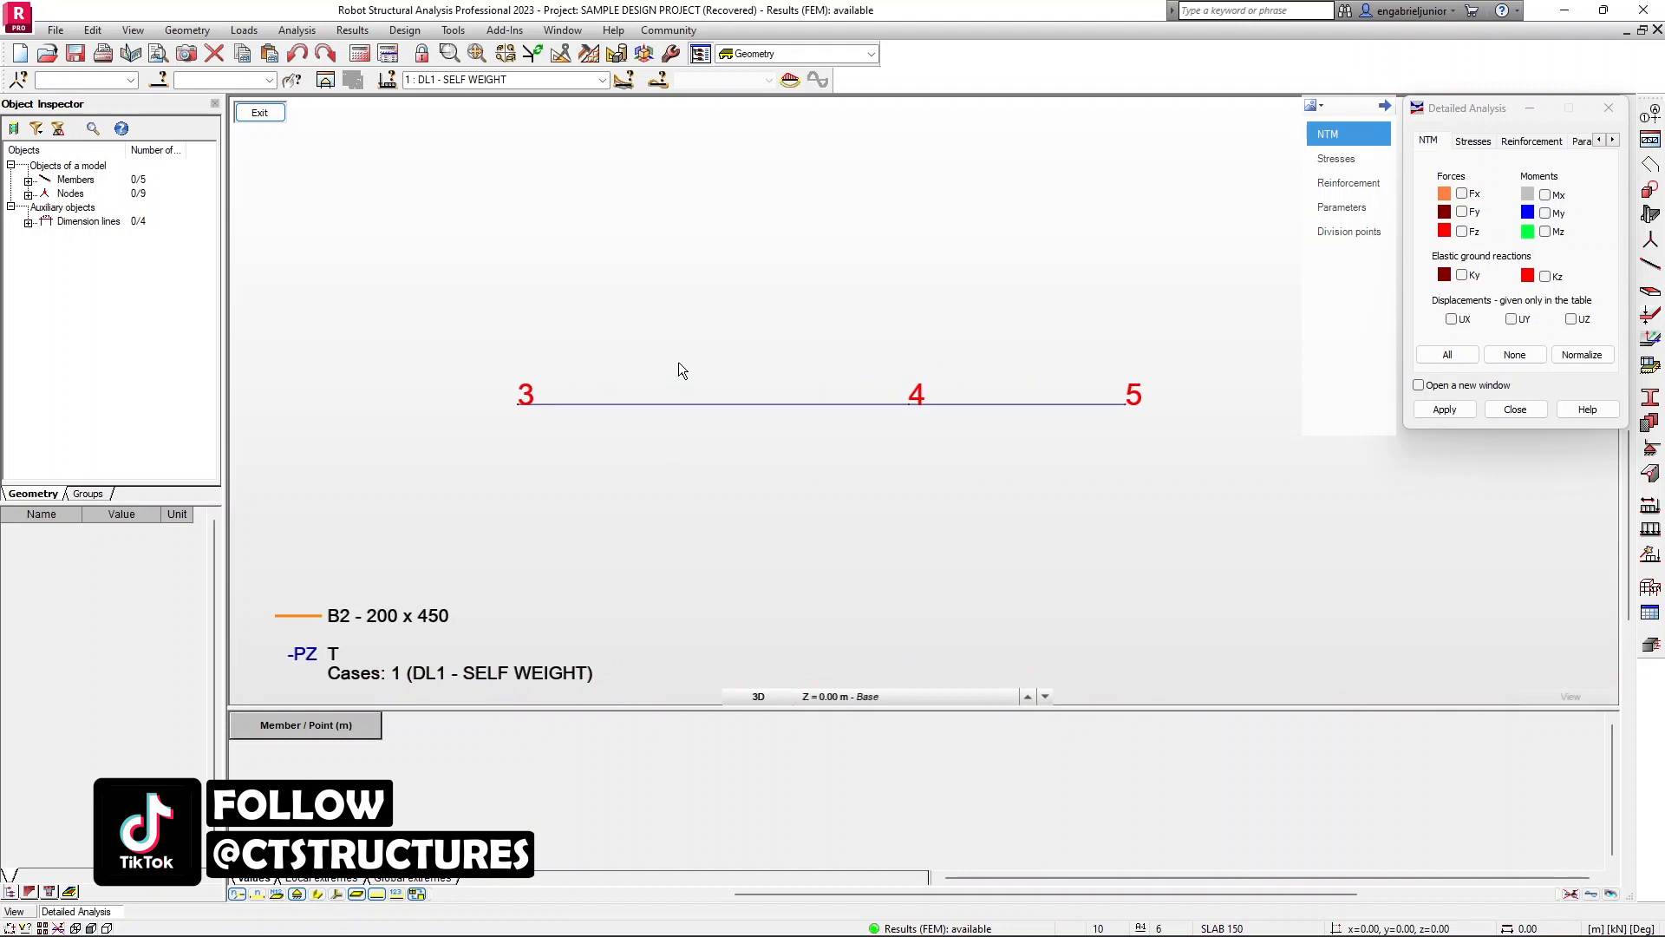
pyautogui.click(1463, 231)
pyautogui.click(1546, 212)
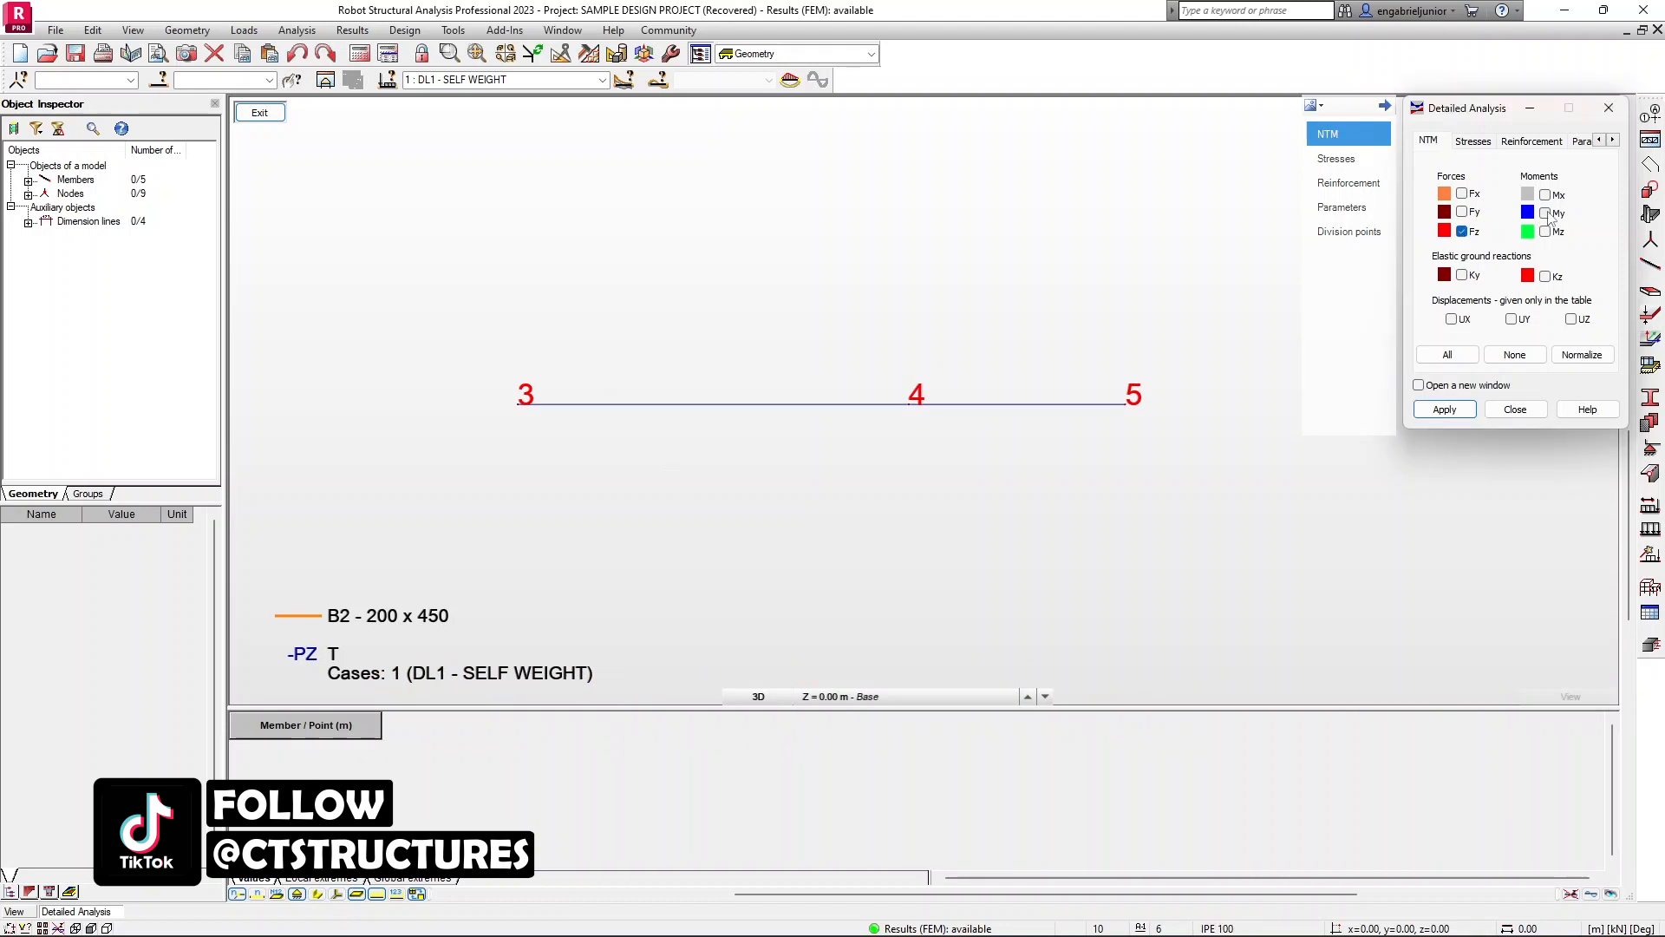
pyautogui.click(1444, 409)
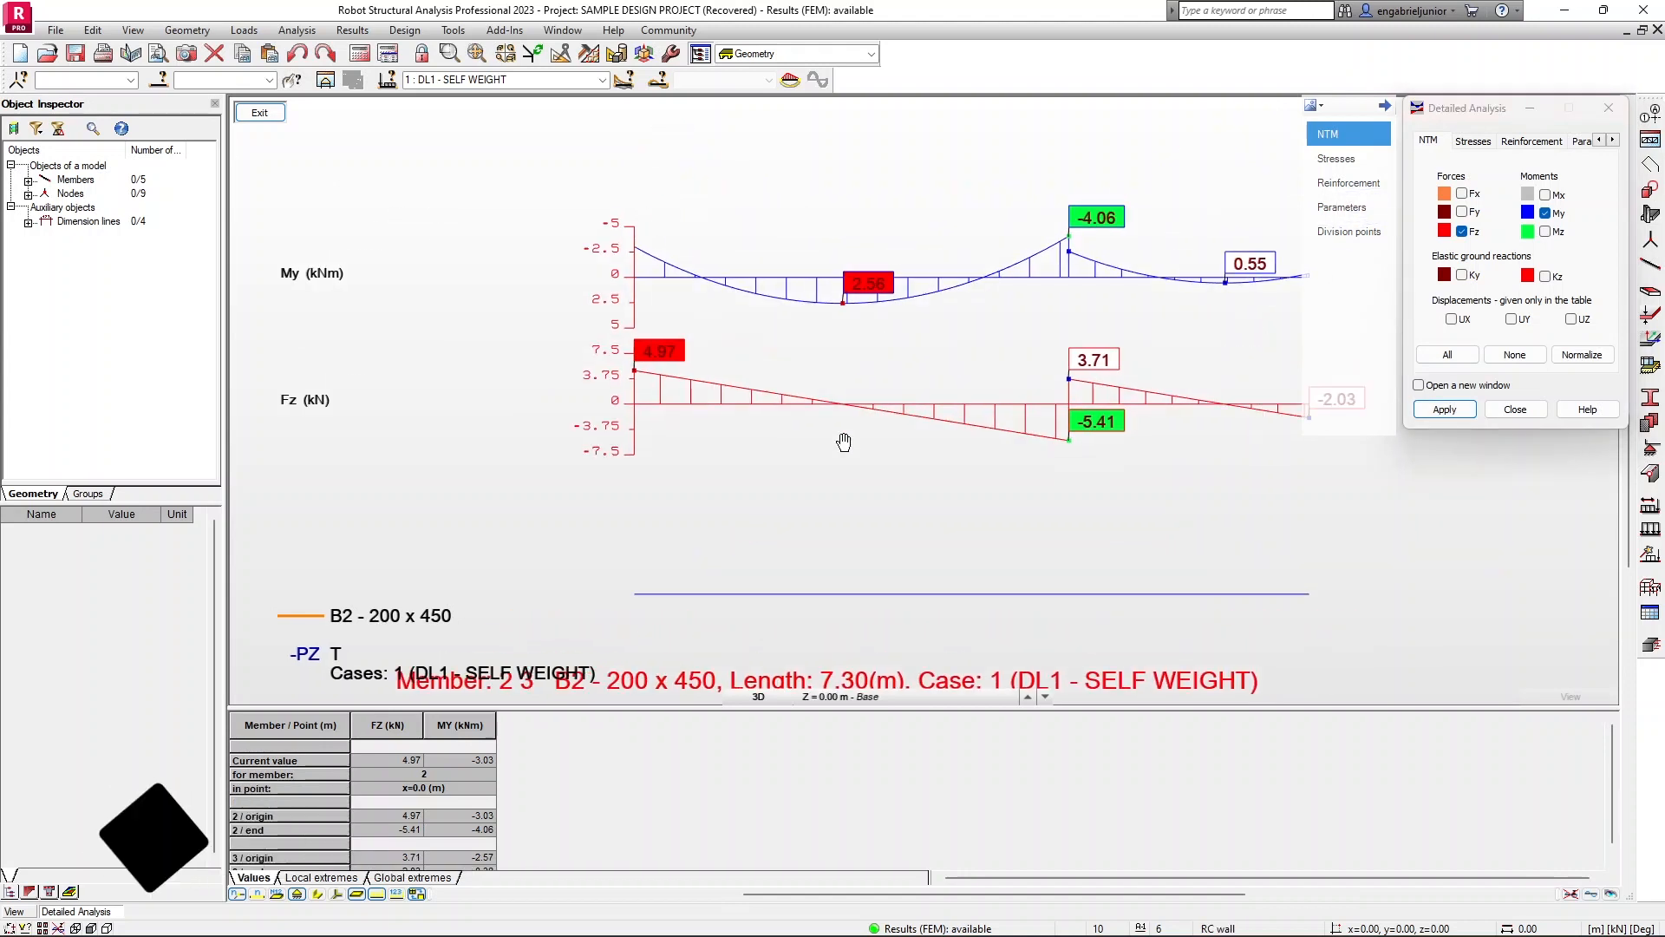
# Step: Switch the diagrams to load case 4: ULS and fit them all in the view
pyautogui.click(602, 80)
pyautogui.click(468, 135)
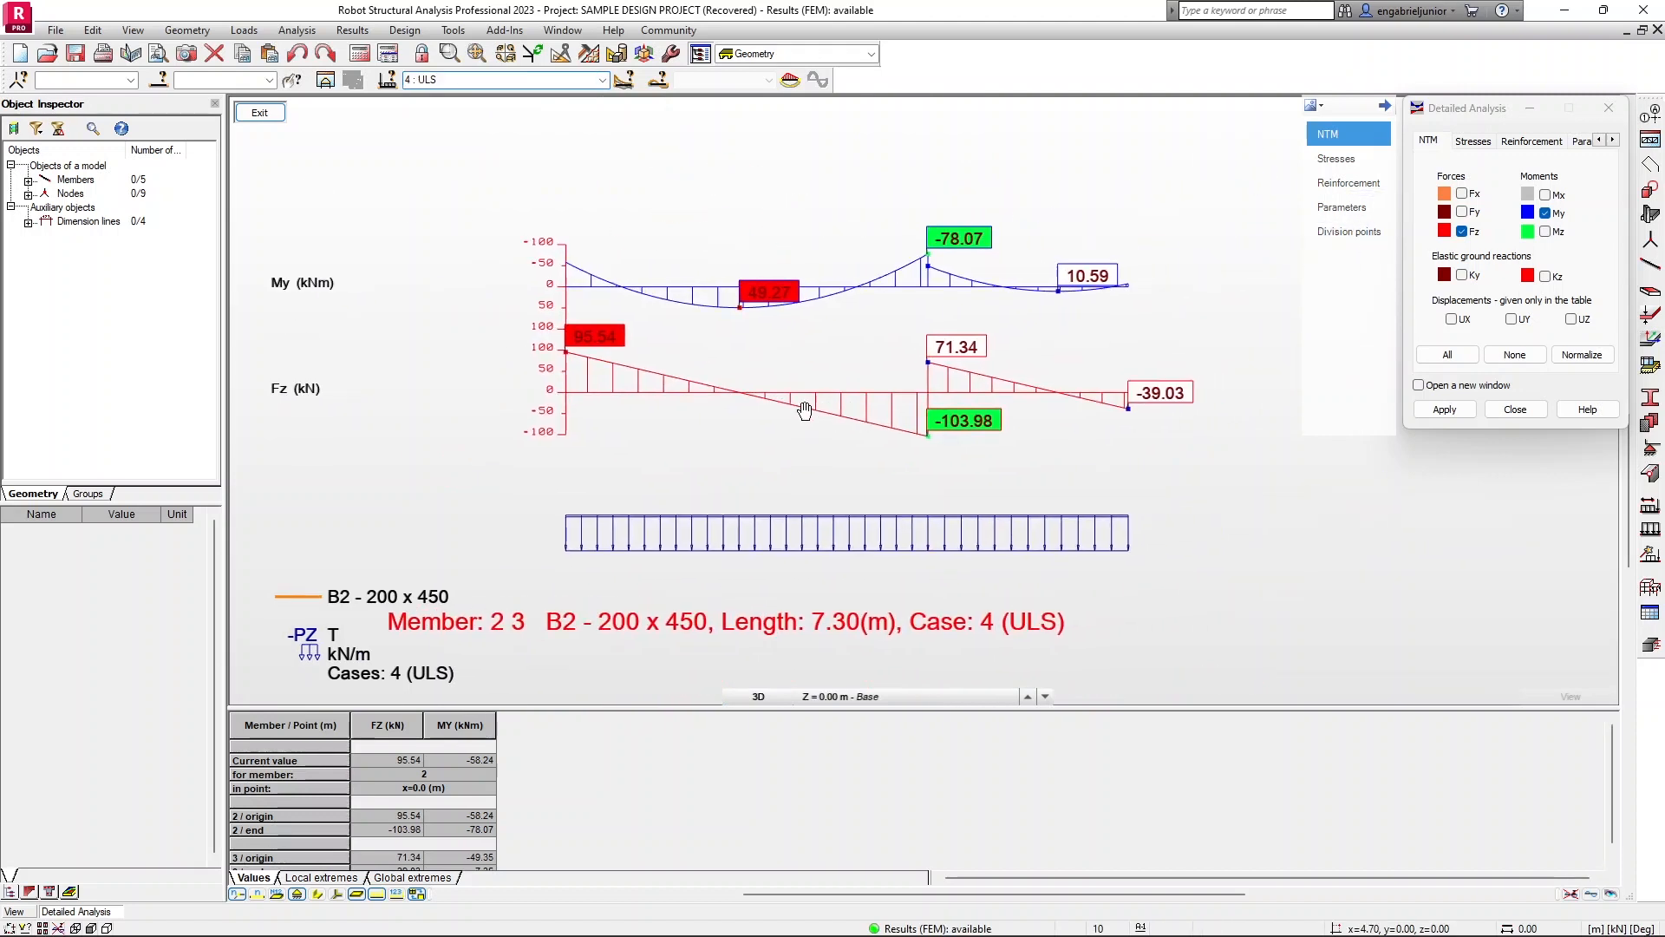
pyautogui.rightClick(796, 217)
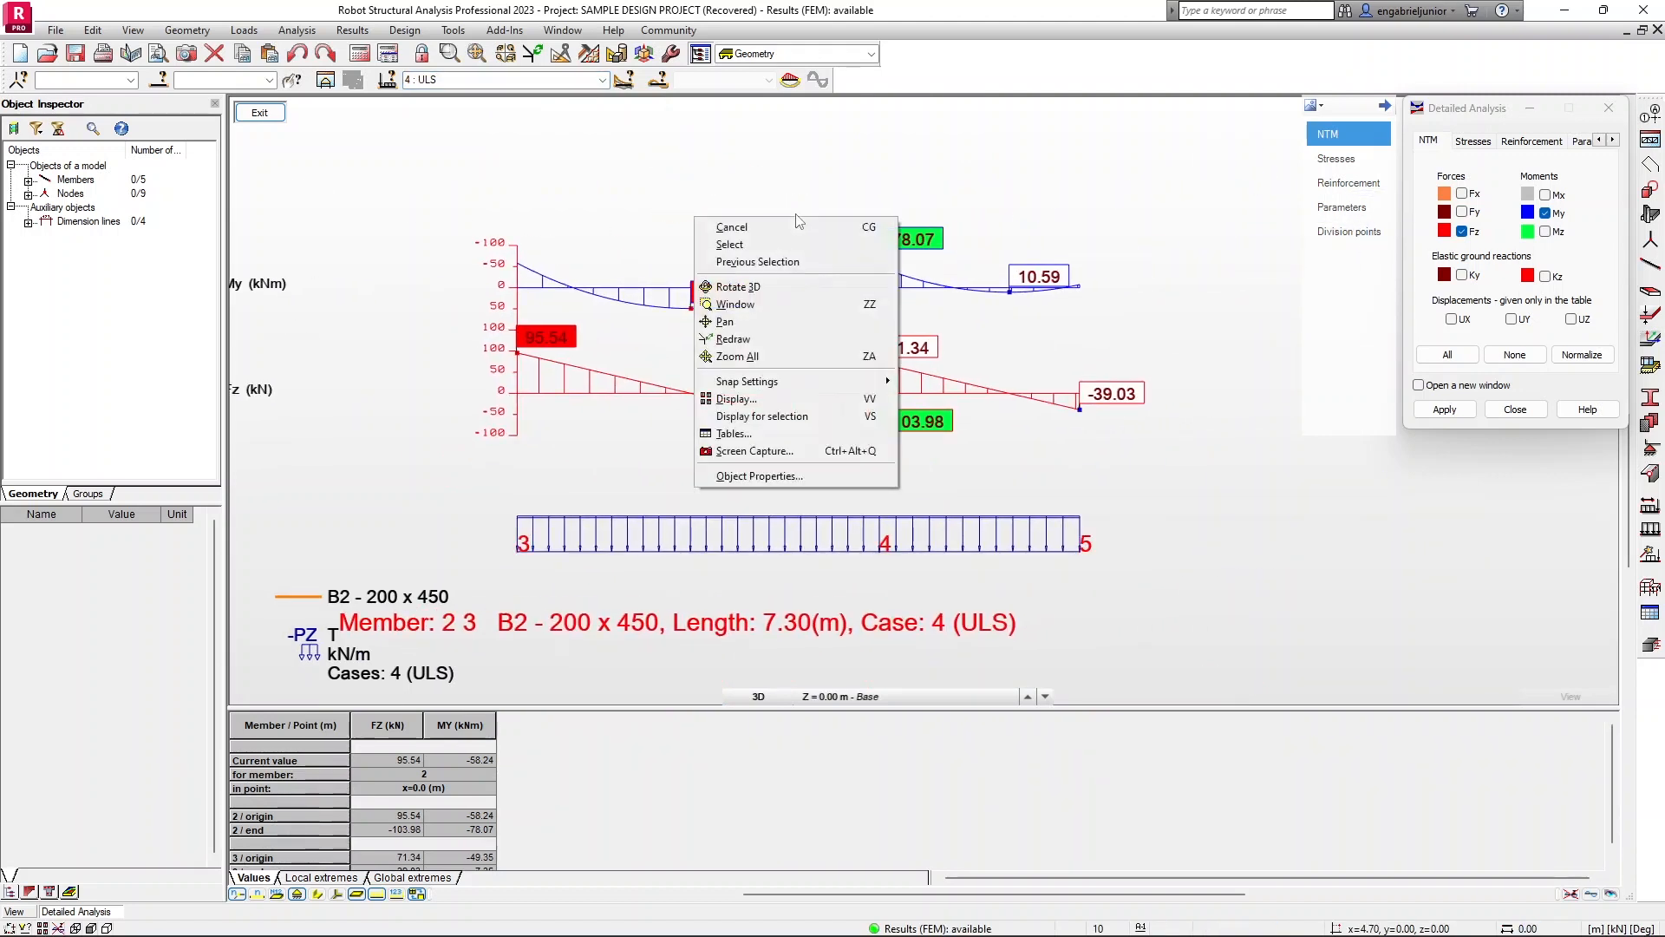
pyautogui.click(765, 356)
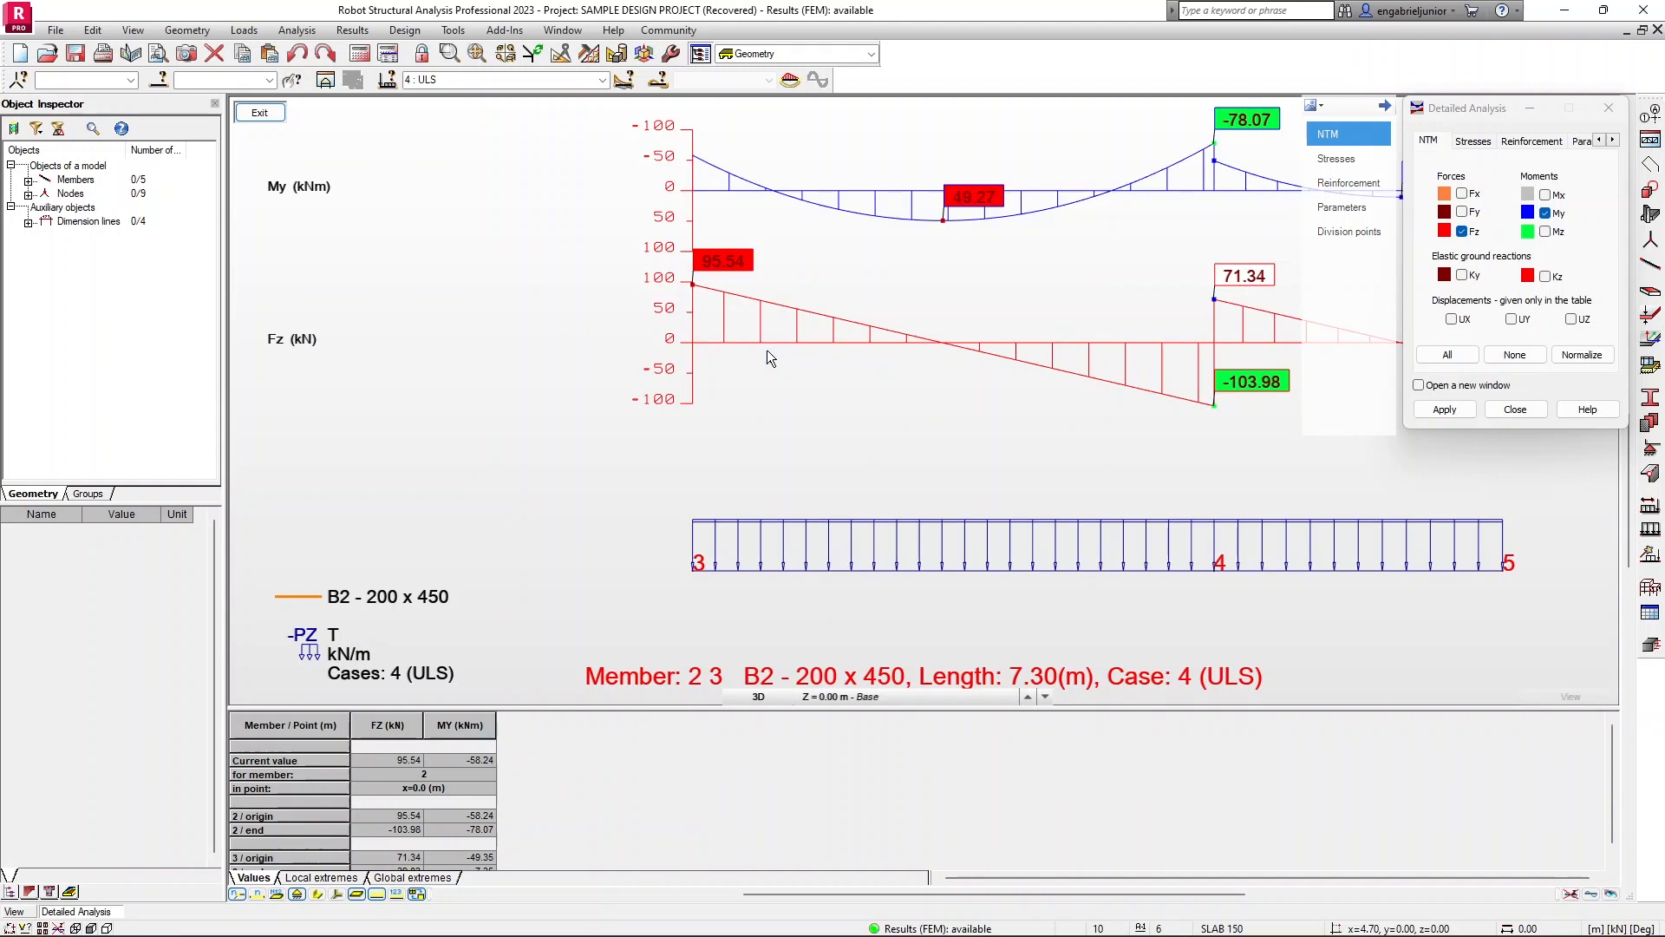
# Step: Capture the ULS diagrams as a screen capture labelled "Detailed Analysis - FZ (Shear Force),MY (Bending Moment), Cases: 4 (ULS)"
pyautogui.click(1525, 110)
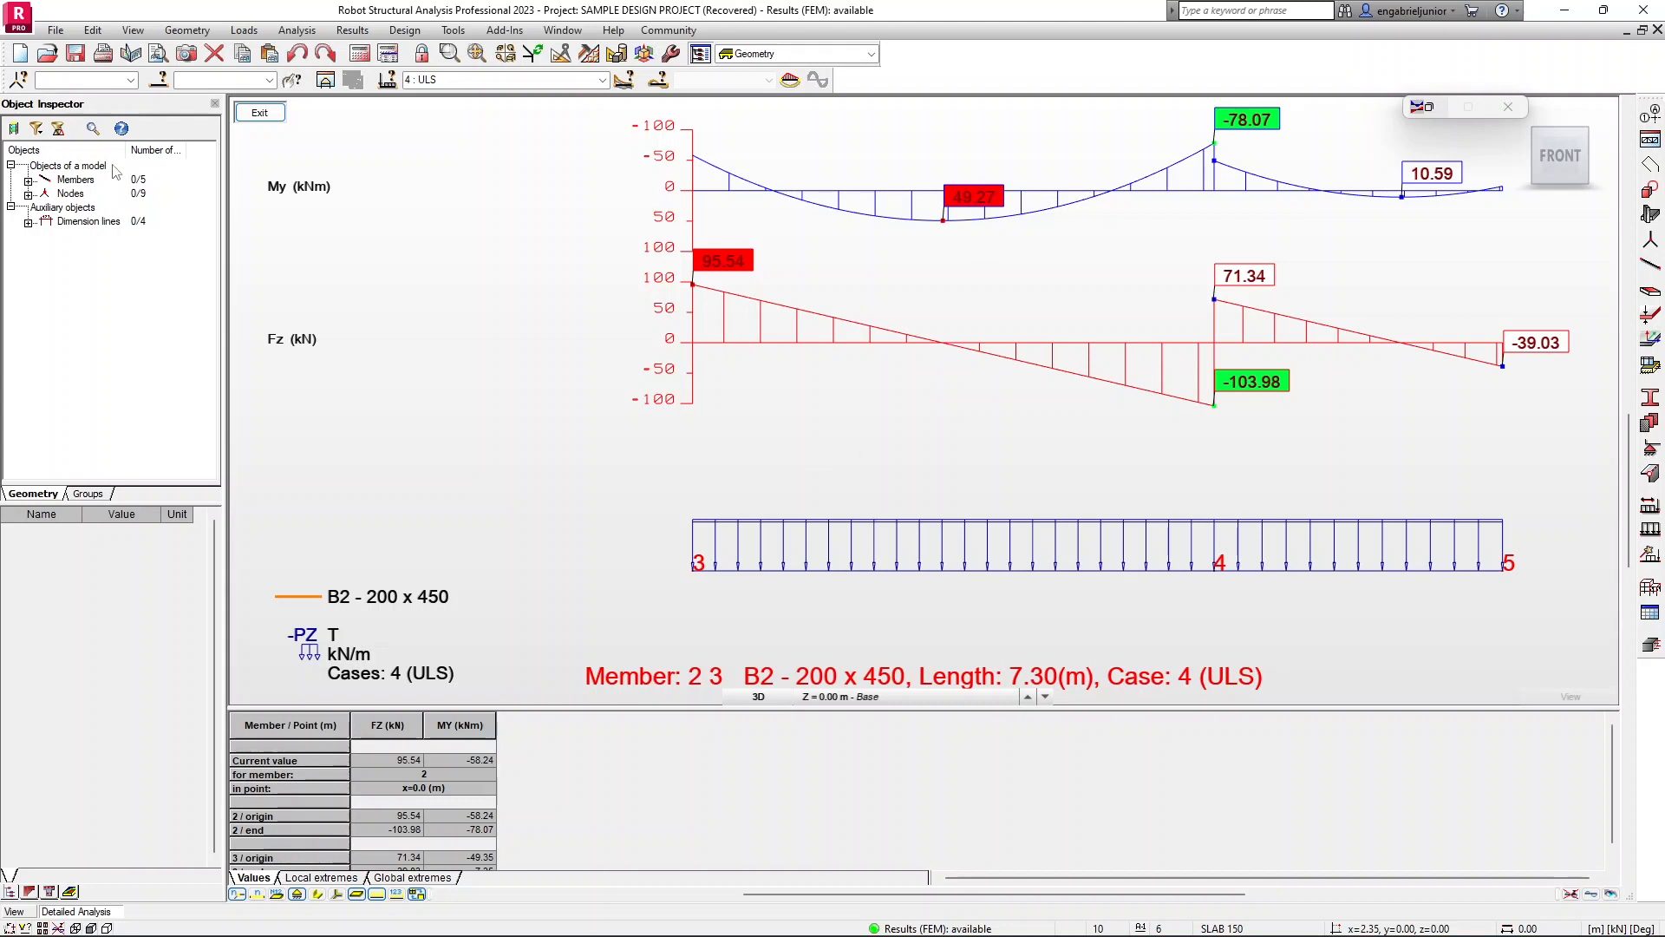
pyautogui.click(190, 53)
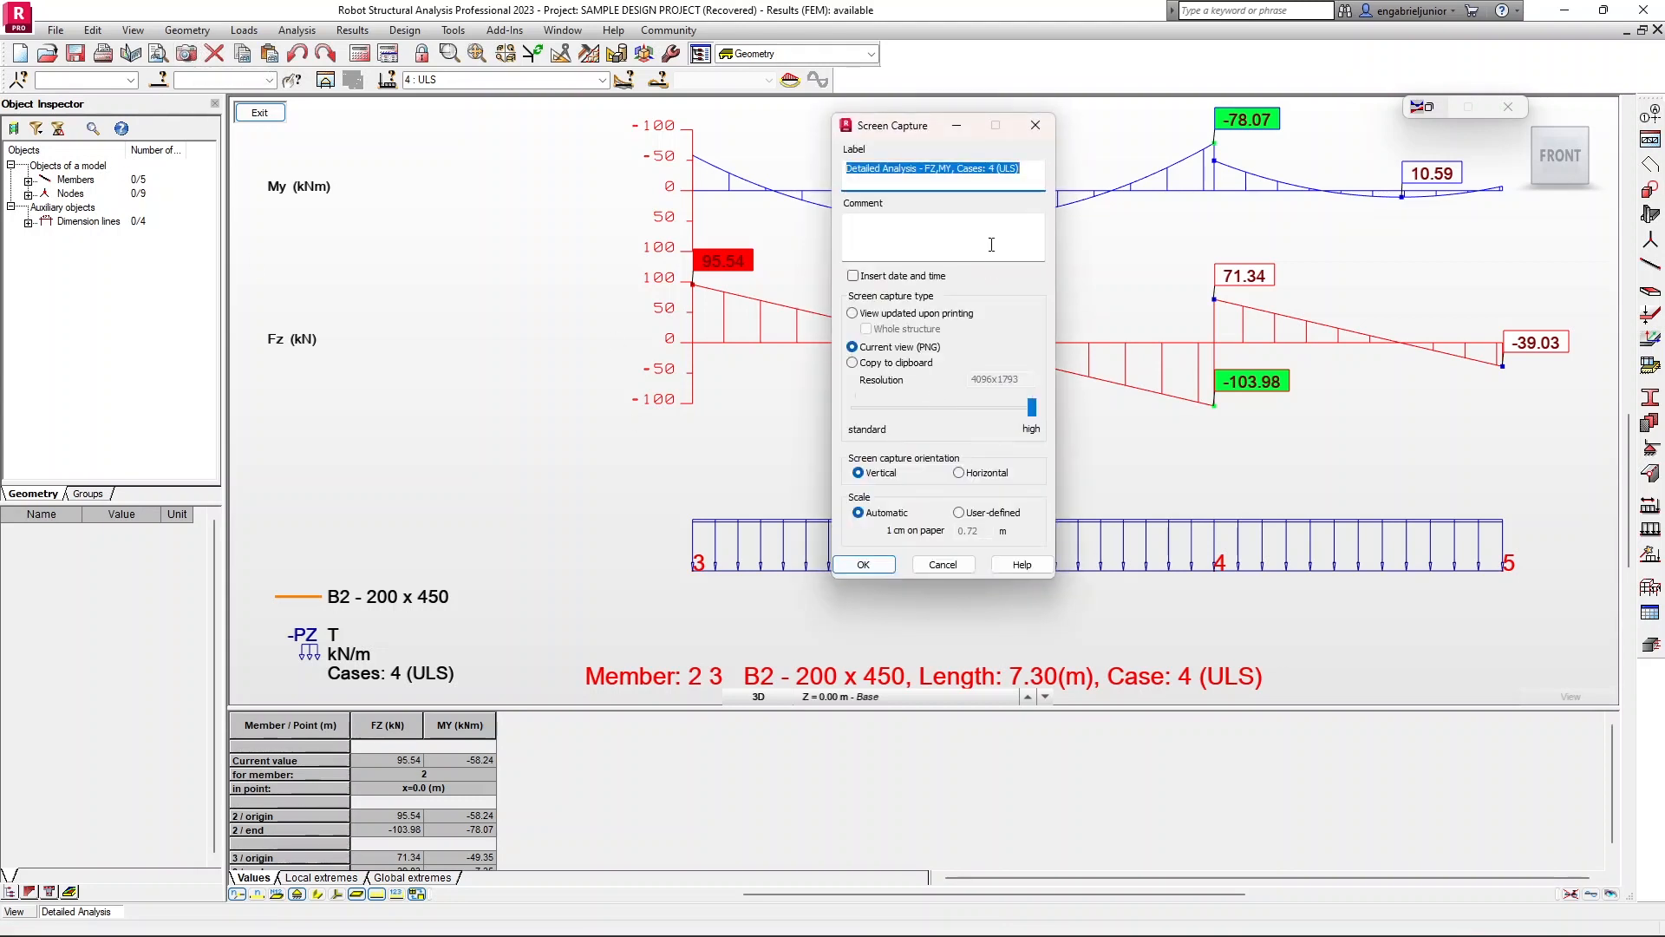
pyautogui.click(1028, 168)
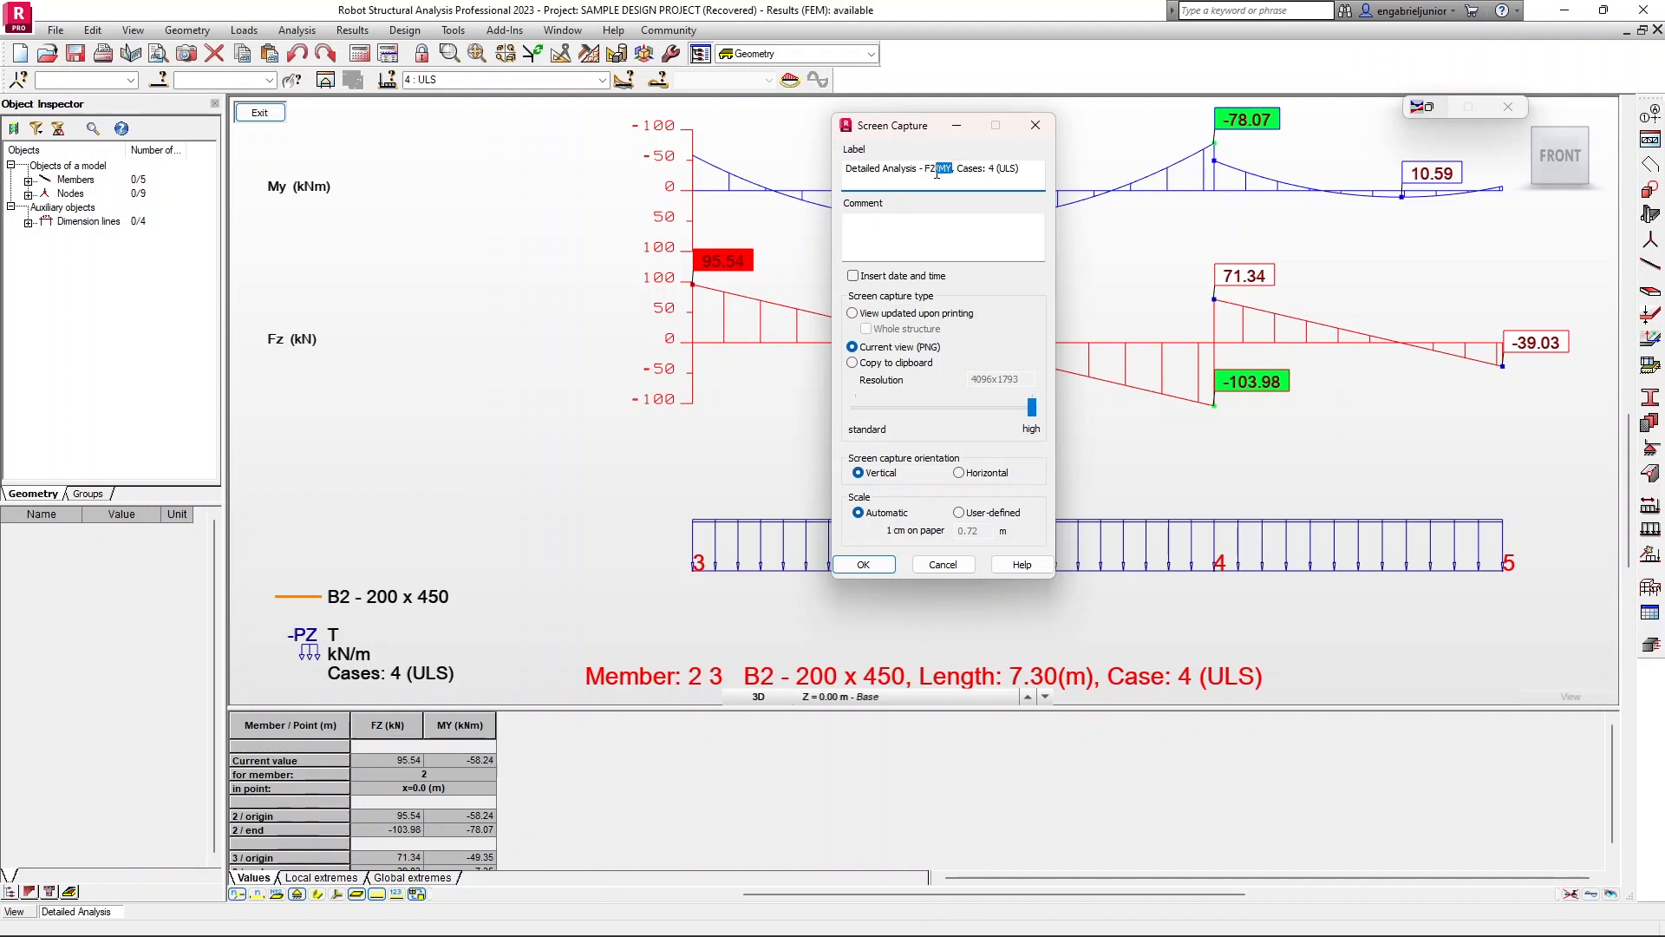
pyautogui.click(934, 171)
pyautogui.press('BackSpace')
pyautogui.write('(Shear Force),MY')
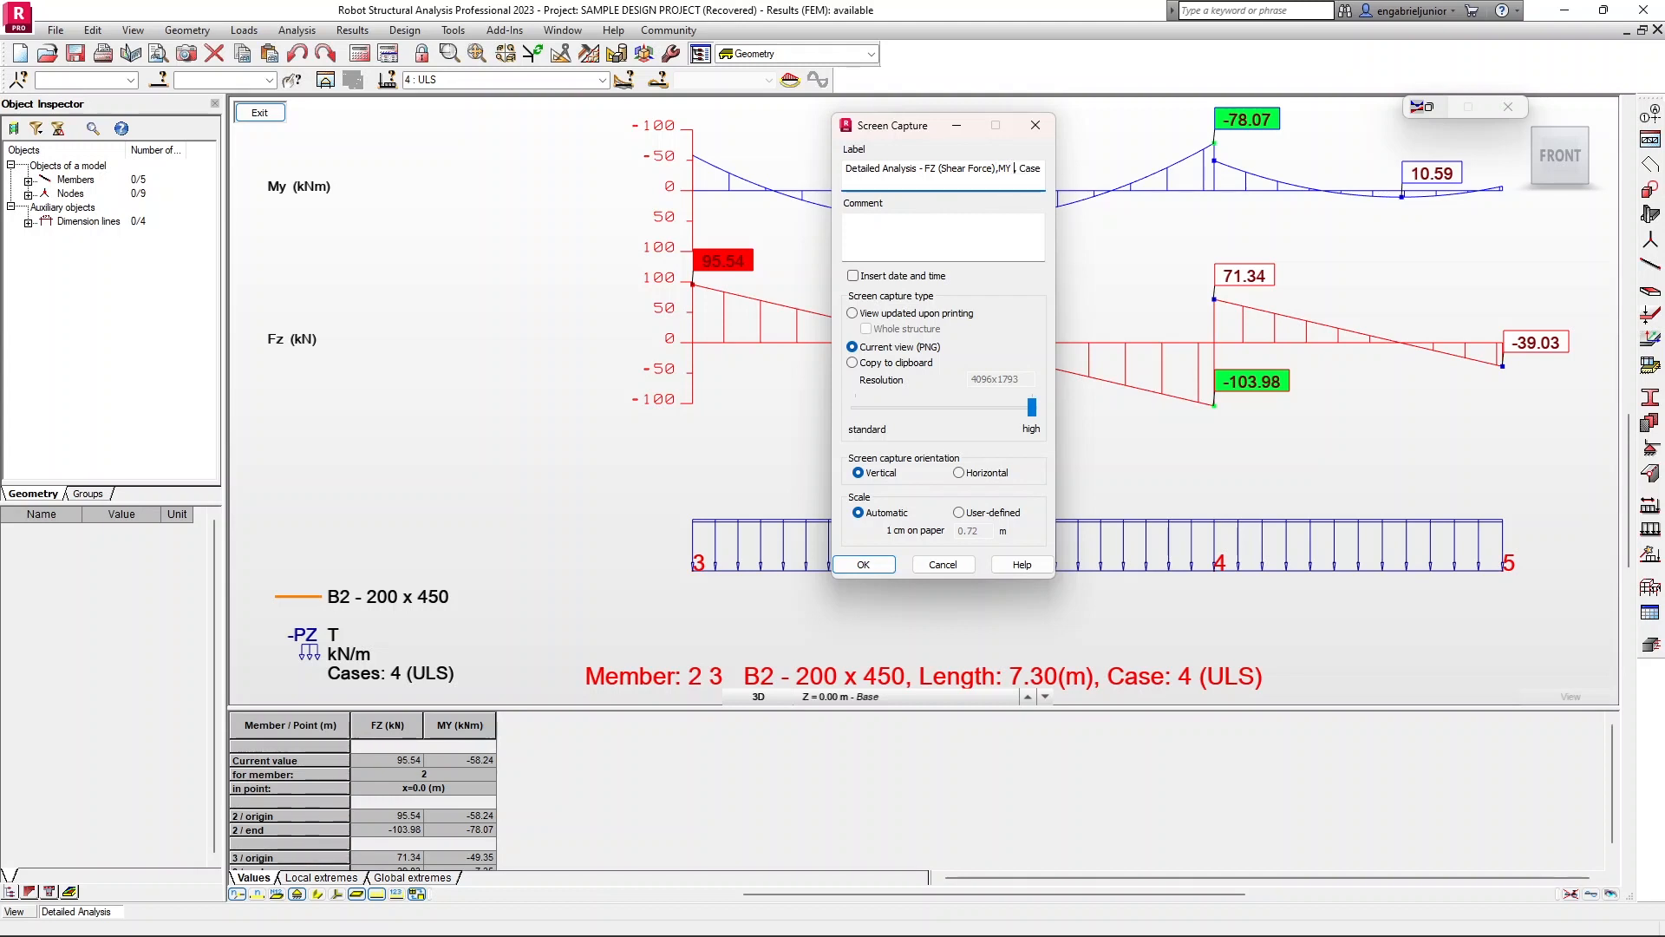
pyautogui.write(' (Bending Moment')
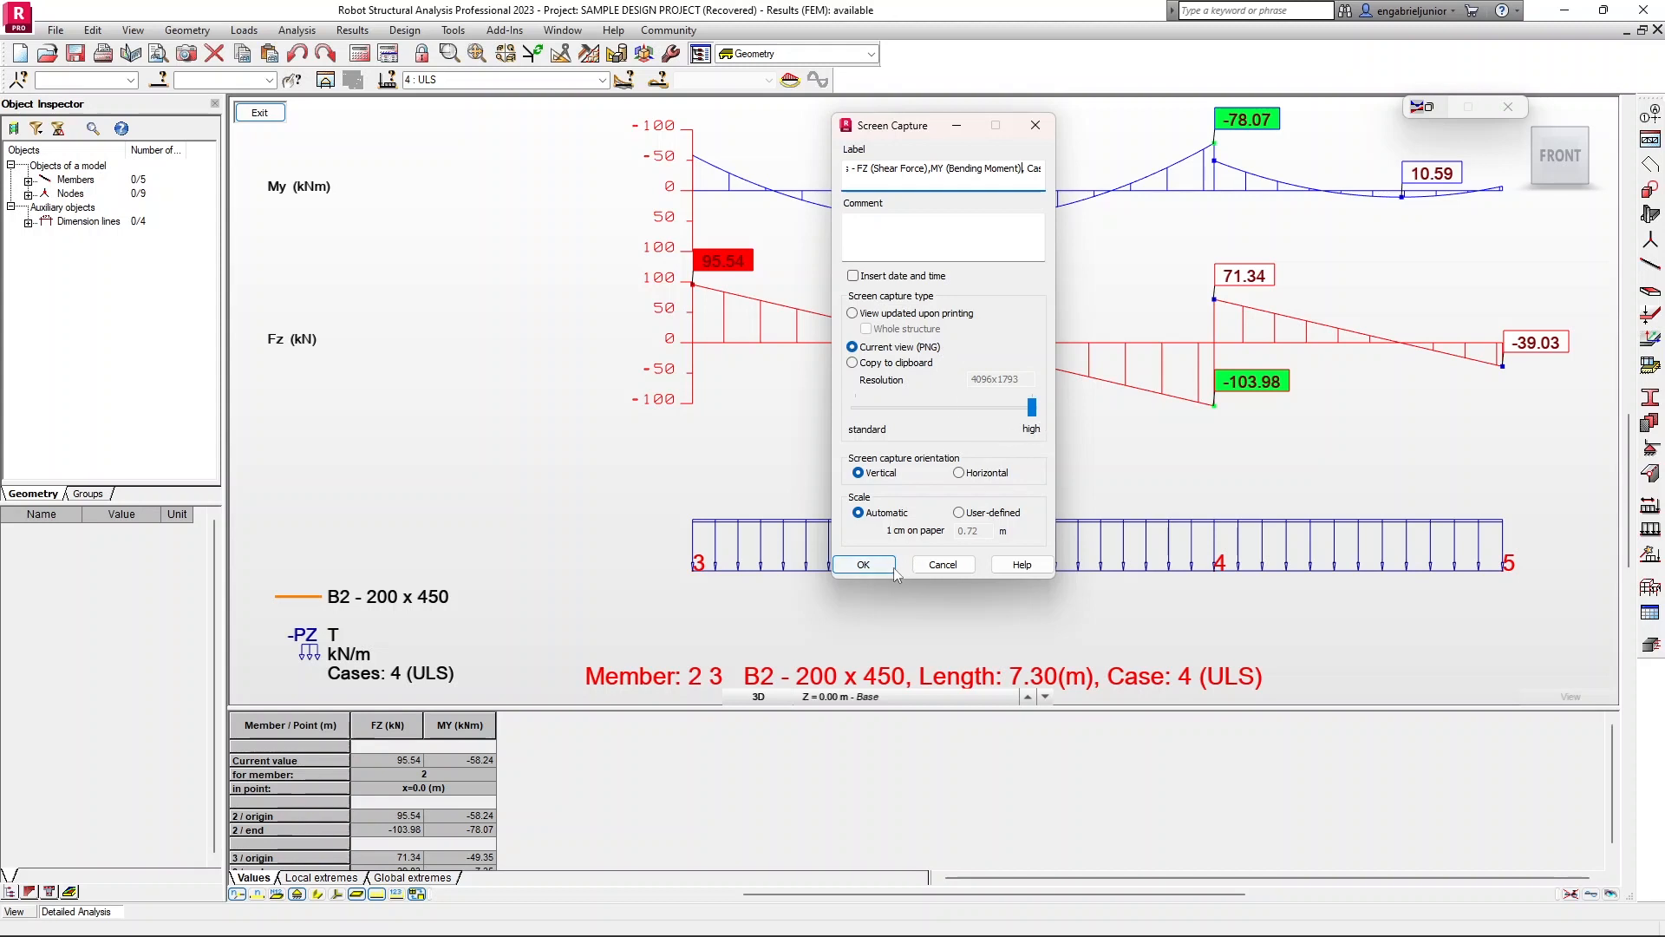
pyautogui.click(863, 564)
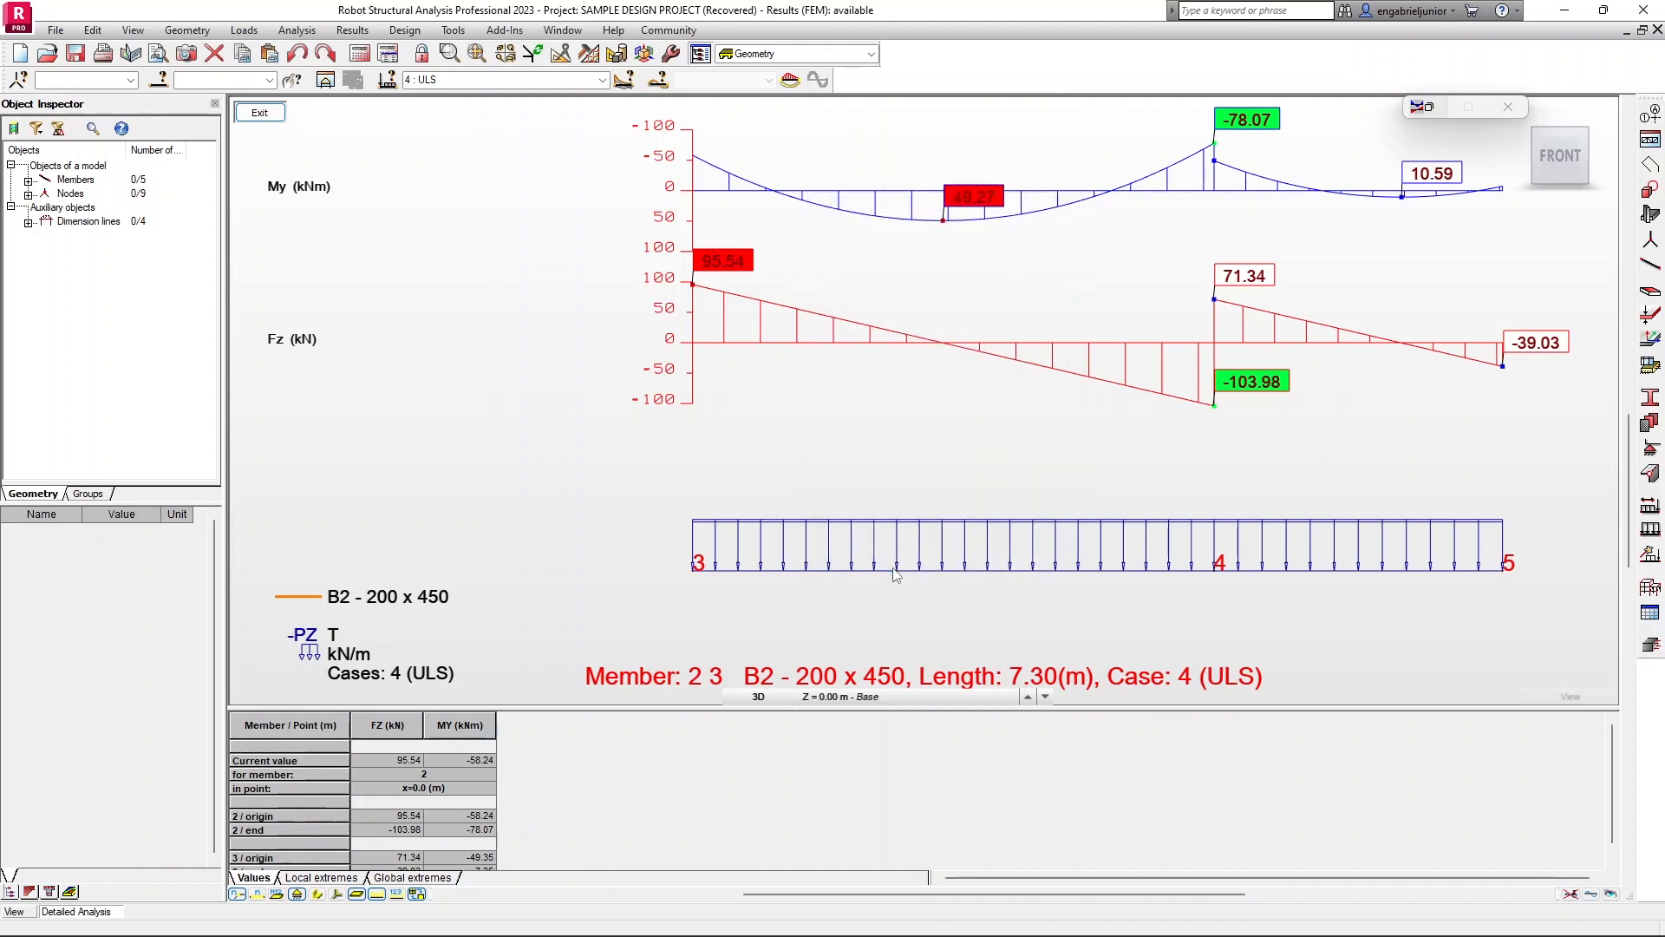
# Step: Switch the diagrams to load case 5: SLS and capture them, adding (Shear Force) after FZ and (Bending Moment) after MY in the label
pyautogui.click(602, 80)
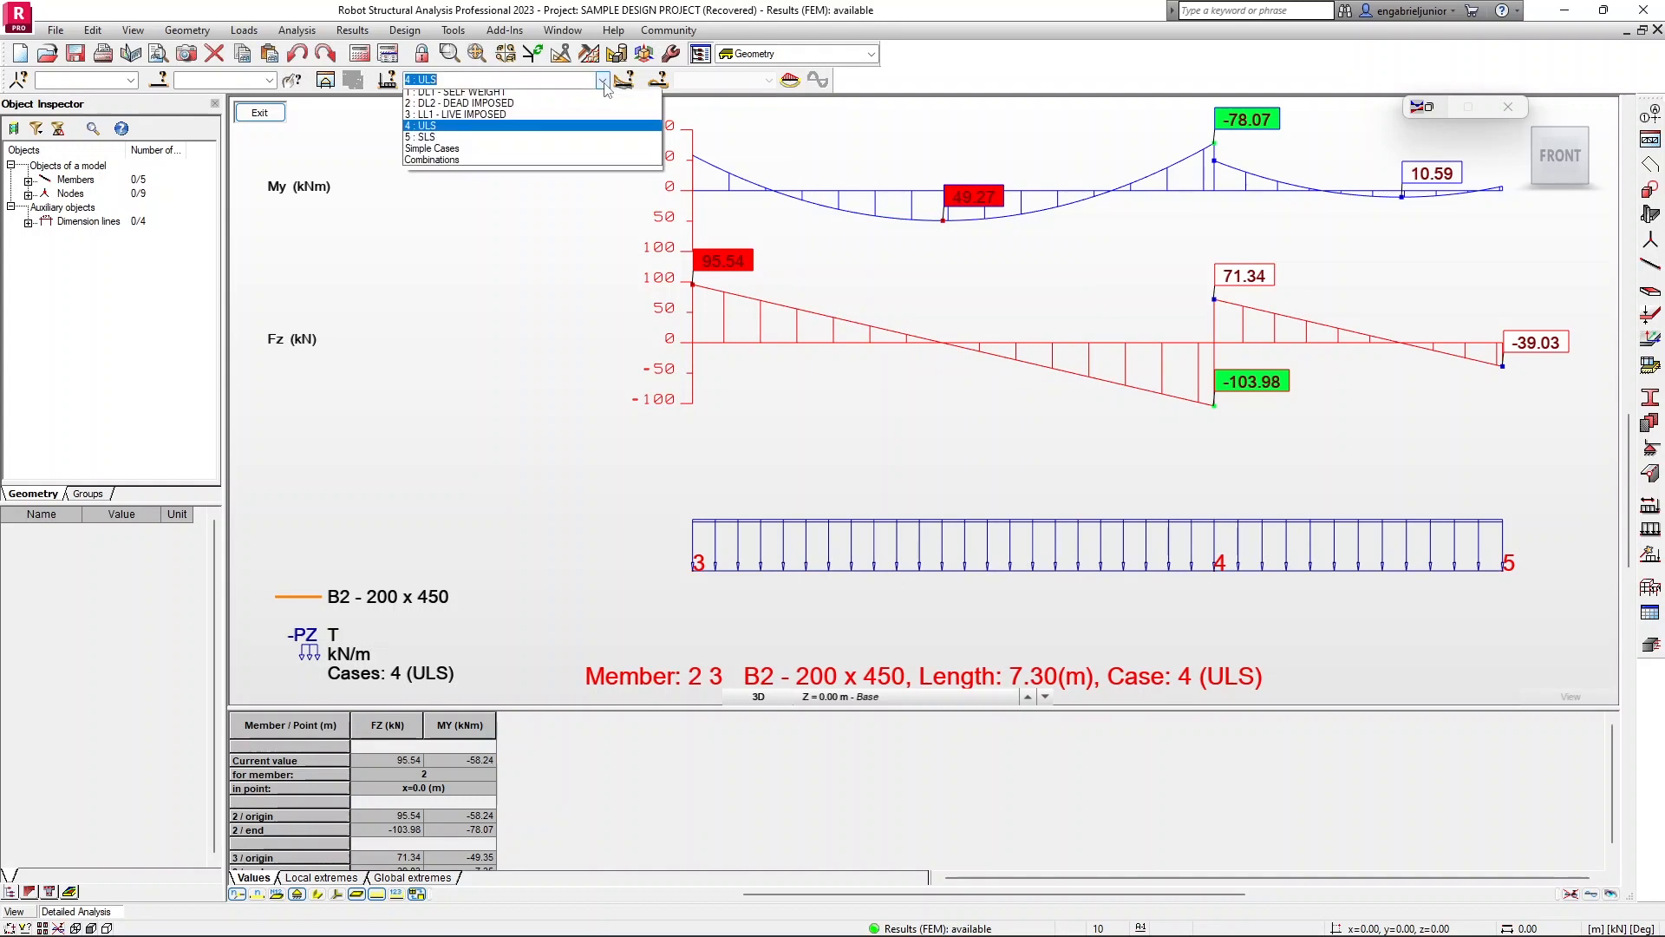
pyautogui.click(464, 142)
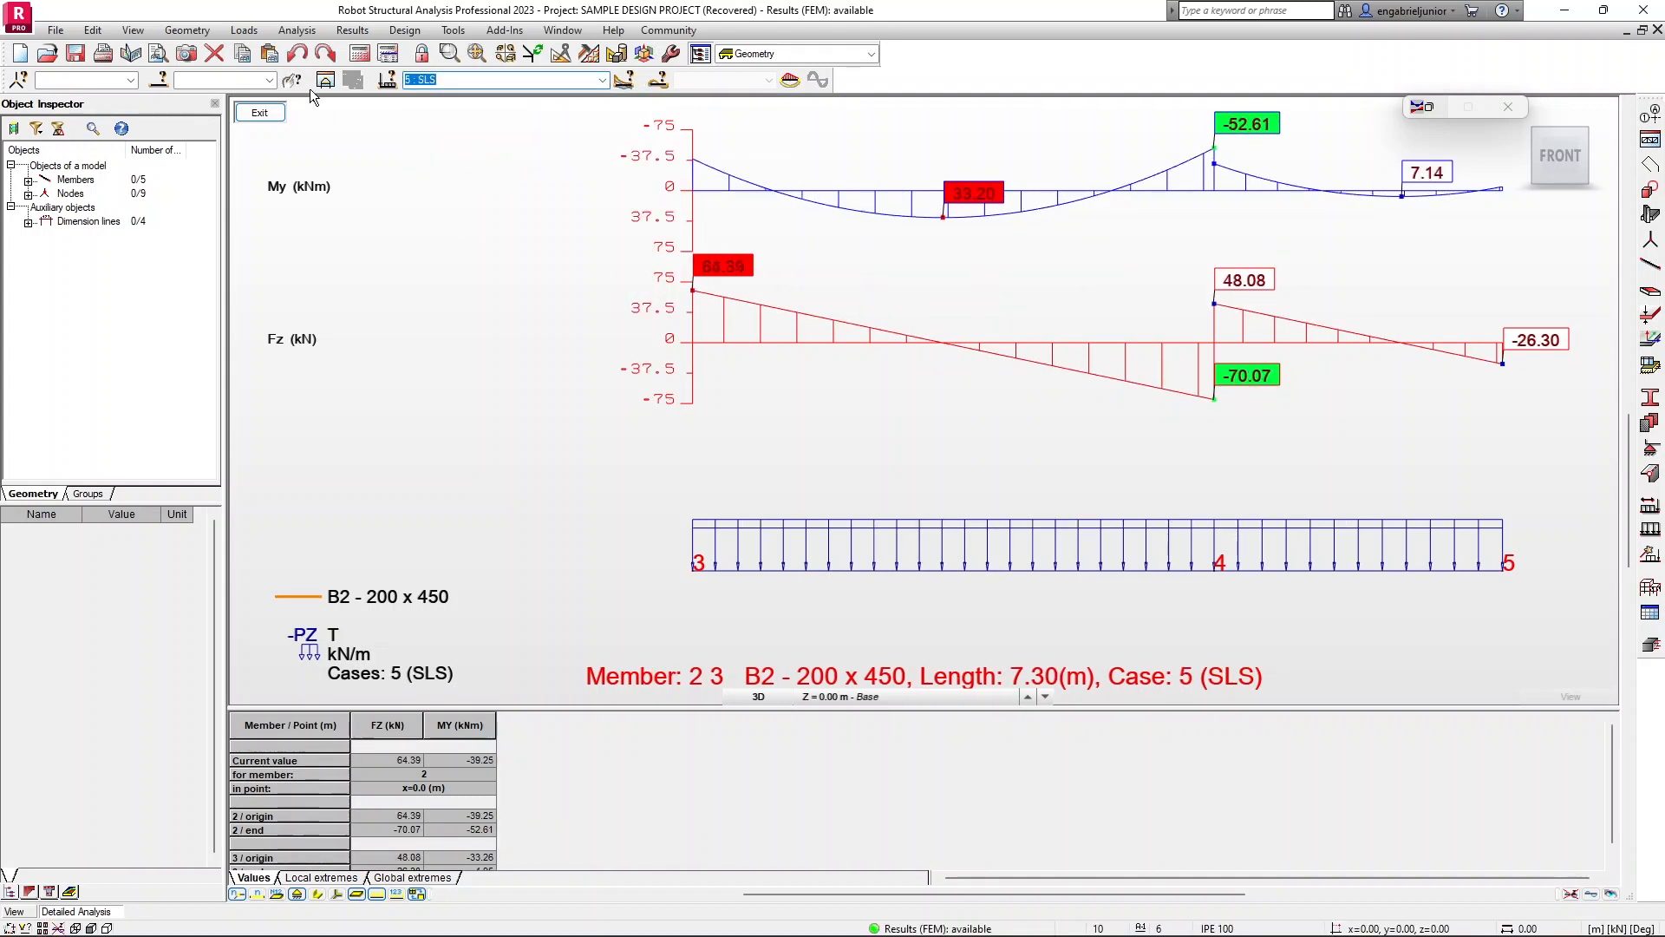
pyautogui.click(187, 54)
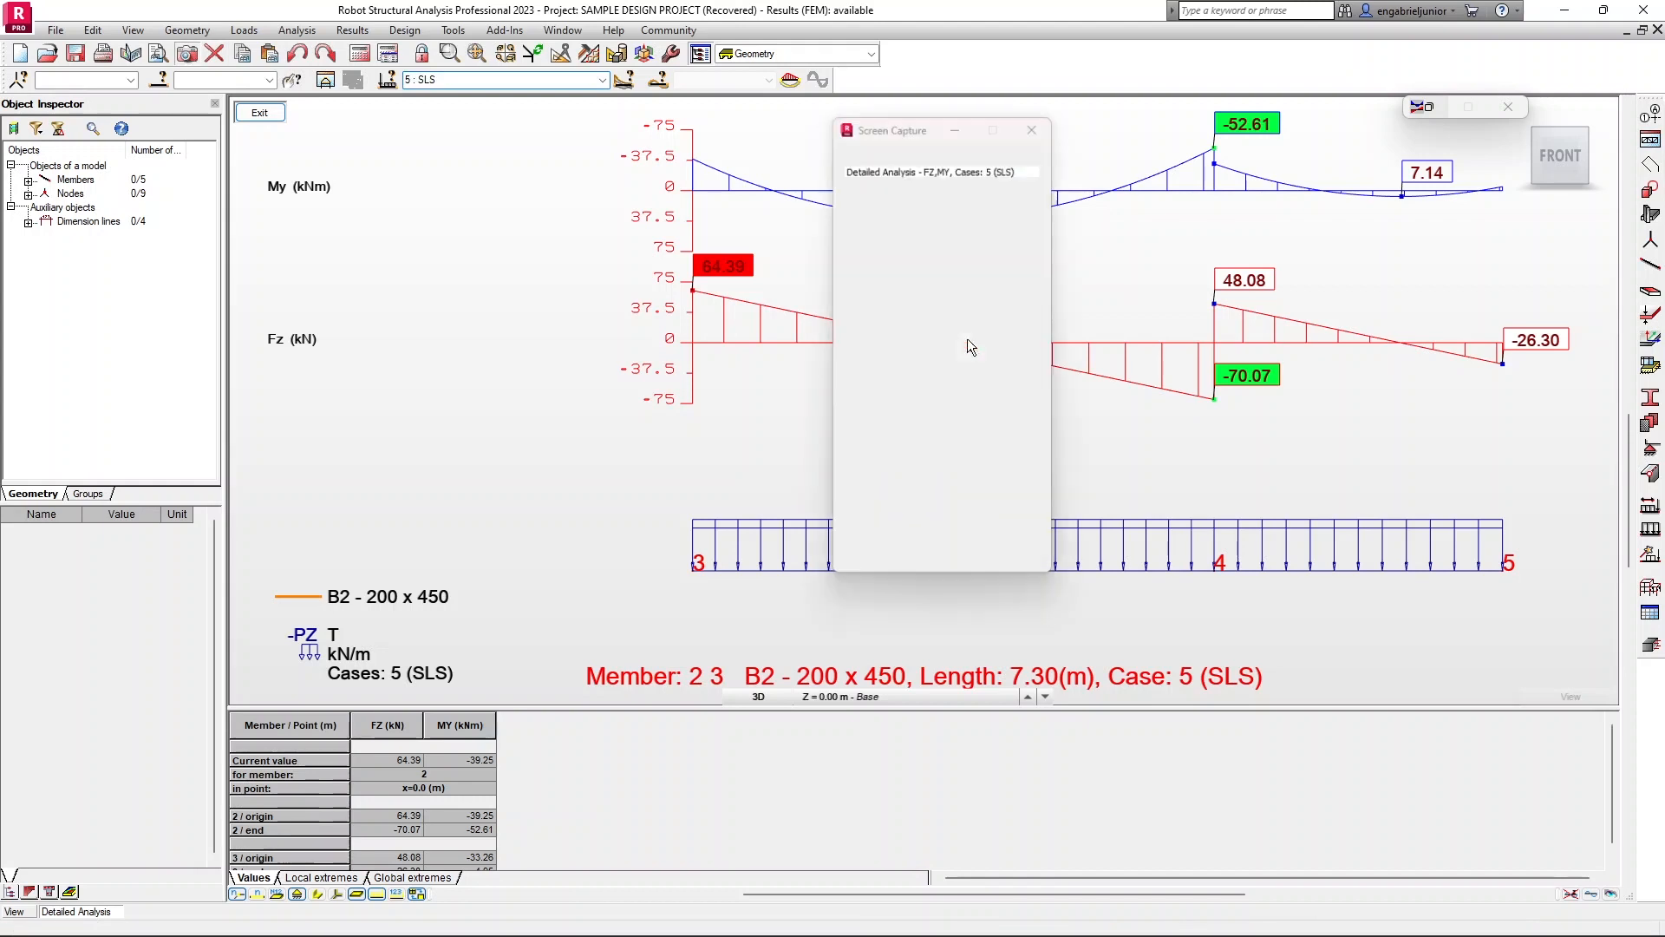
pyautogui.click(935, 171)
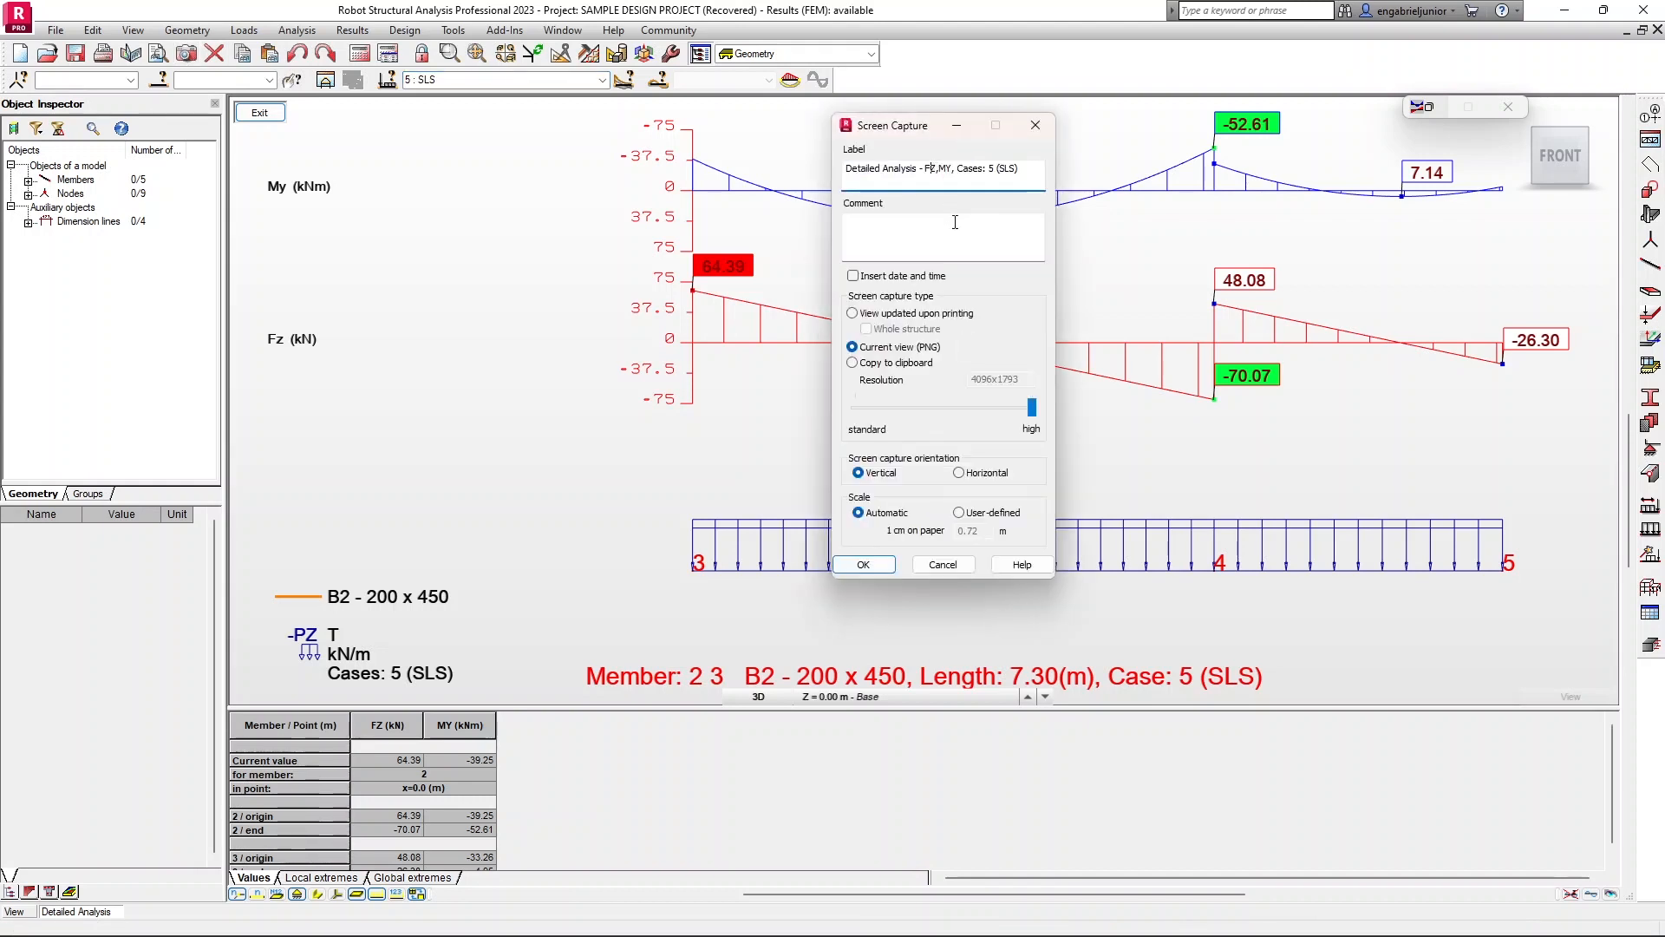
pyautogui.write('(SHear Force),MY (Bending Moment), Ca')
pyautogui.click(864, 565)
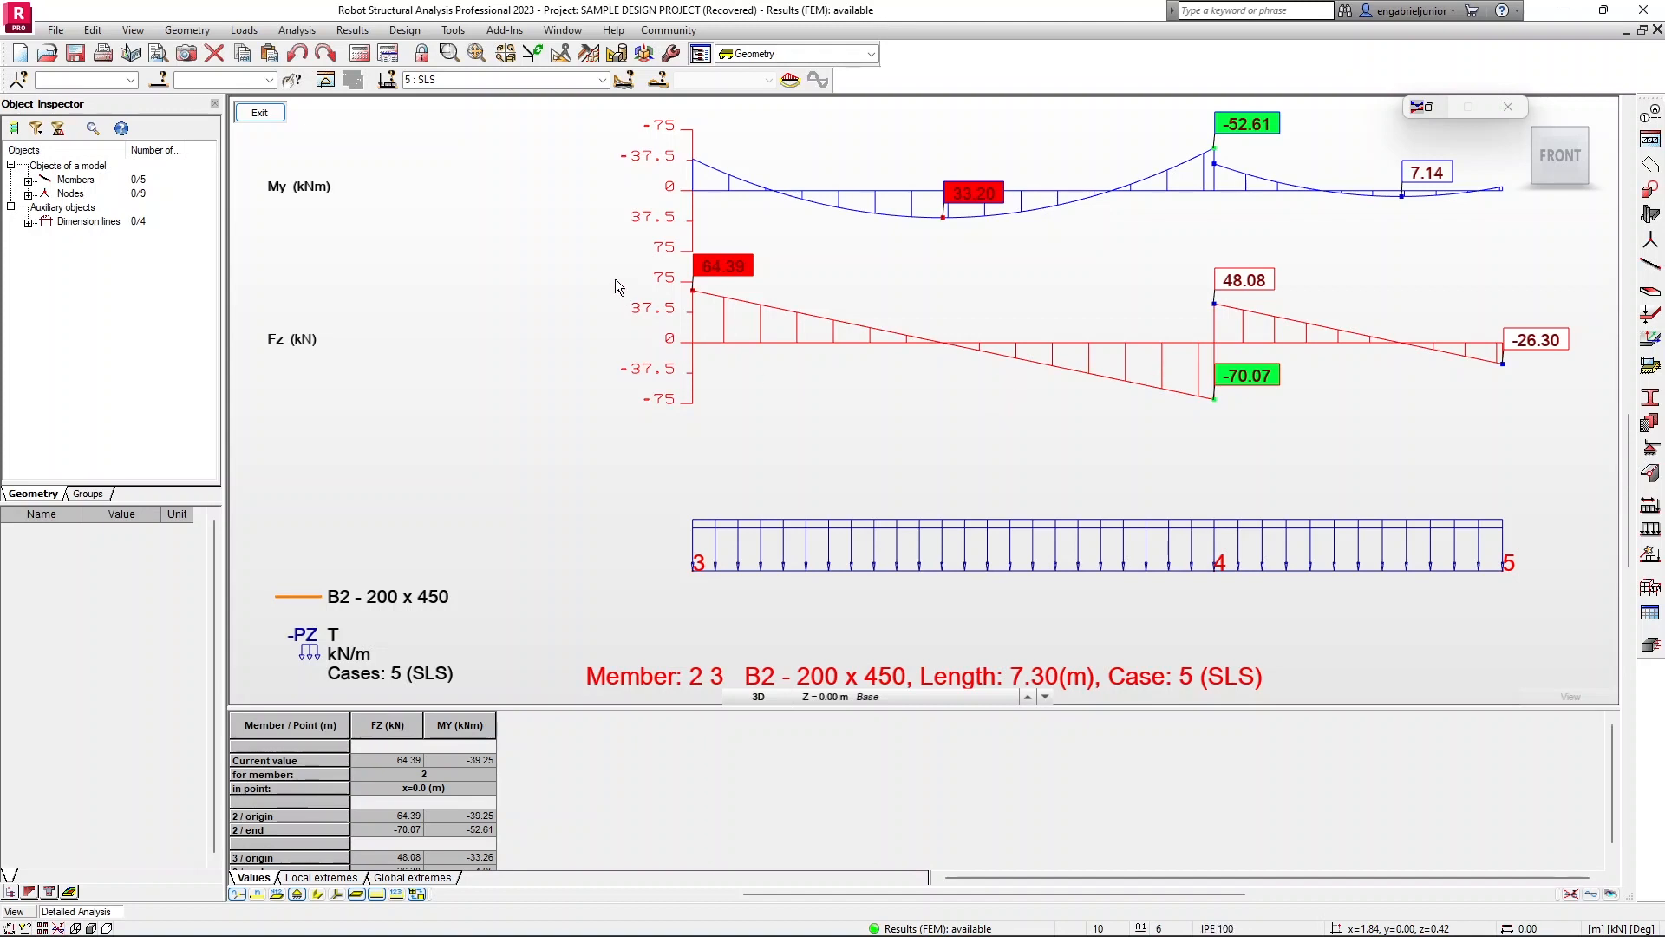
# Step: Exit the detailed analysis and open the provided reinforcement module for RC elements
pyautogui.click(260, 112)
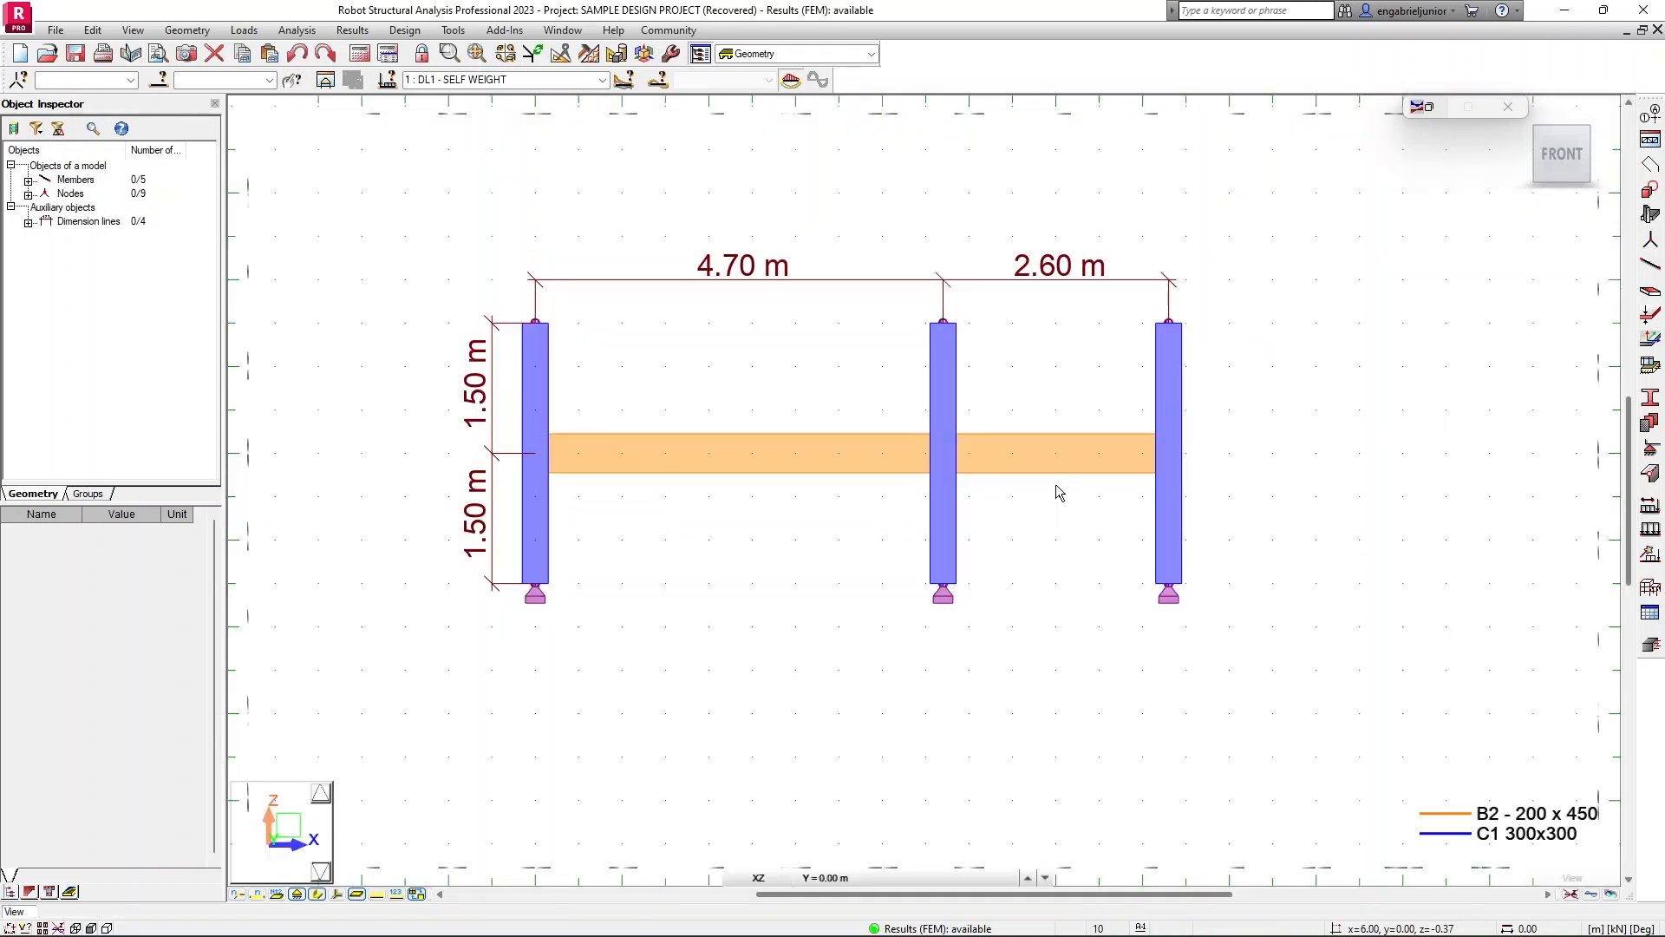
pyautogui.click(1649, 647)
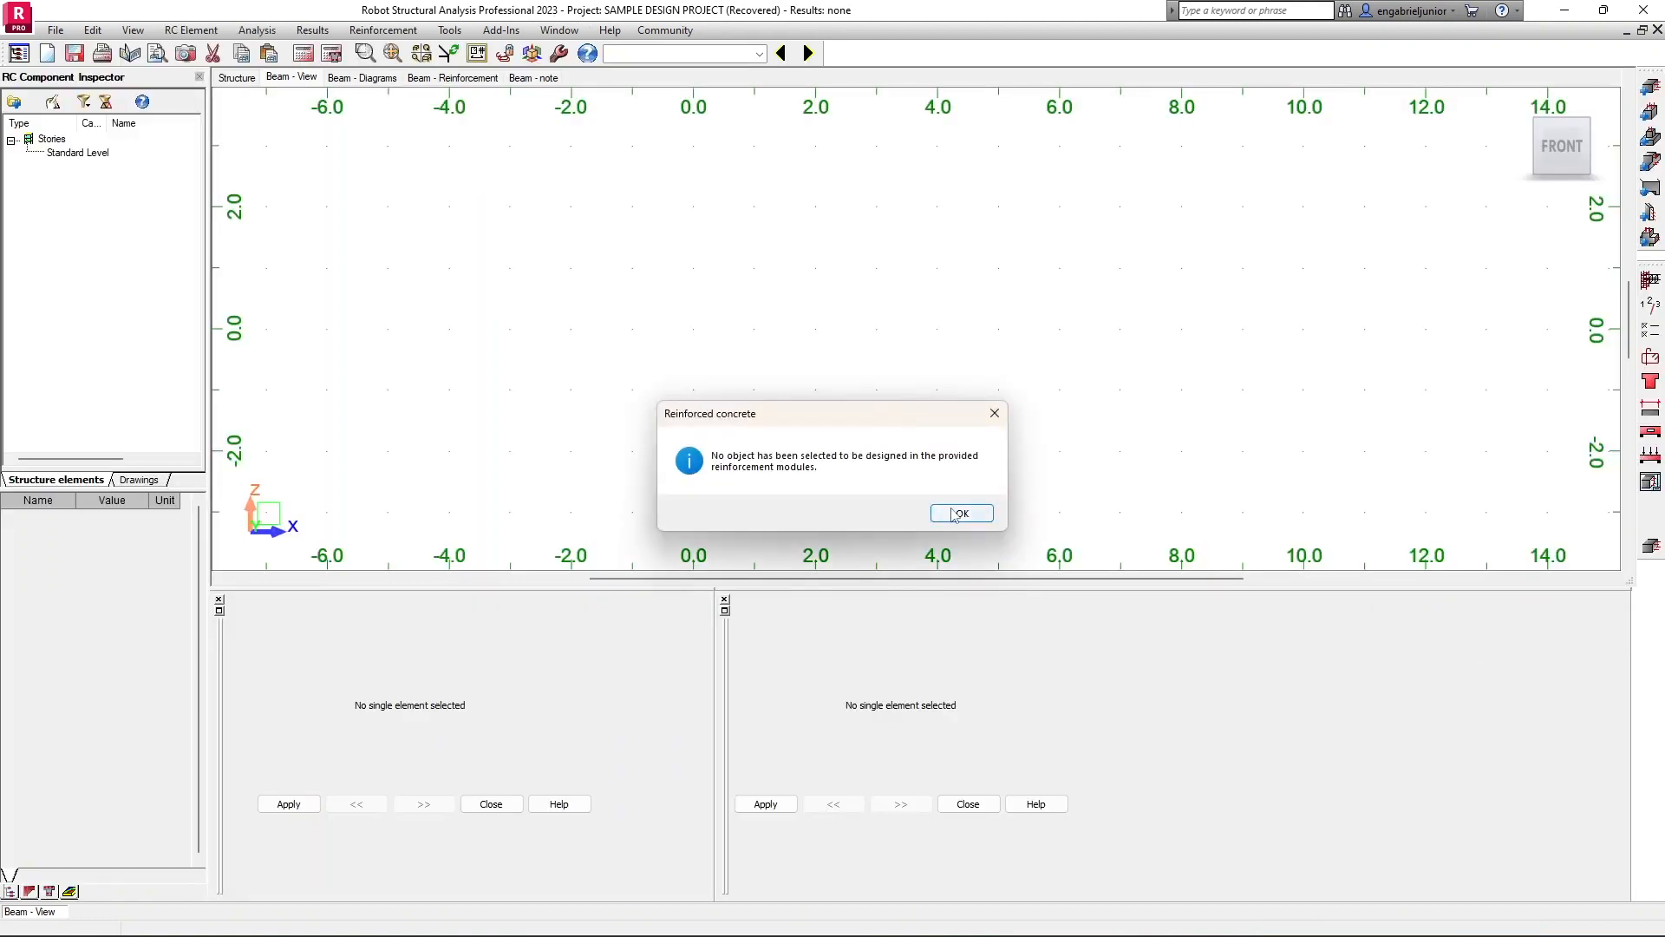
pyautogui.click(958, 513)
# Step: Load both beam spans into the provided reinforcement module using the manual combinations ULS and SLS, saving the project changes
pyautogui.click(76, 153)
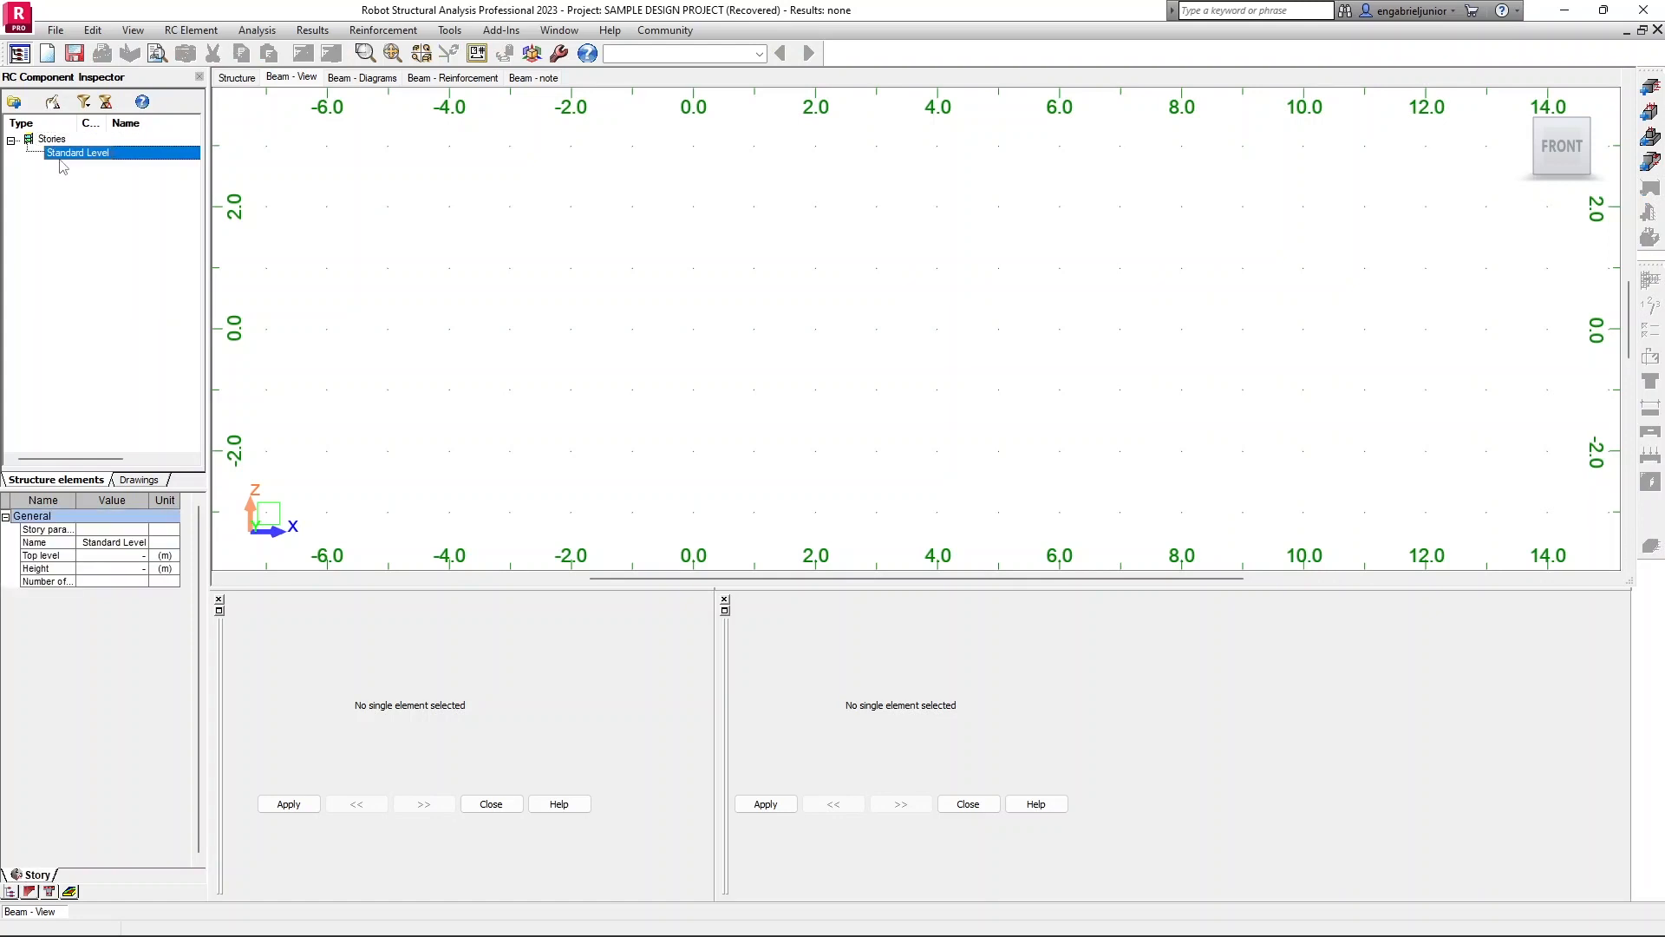
pyautogui.click(235, 80)
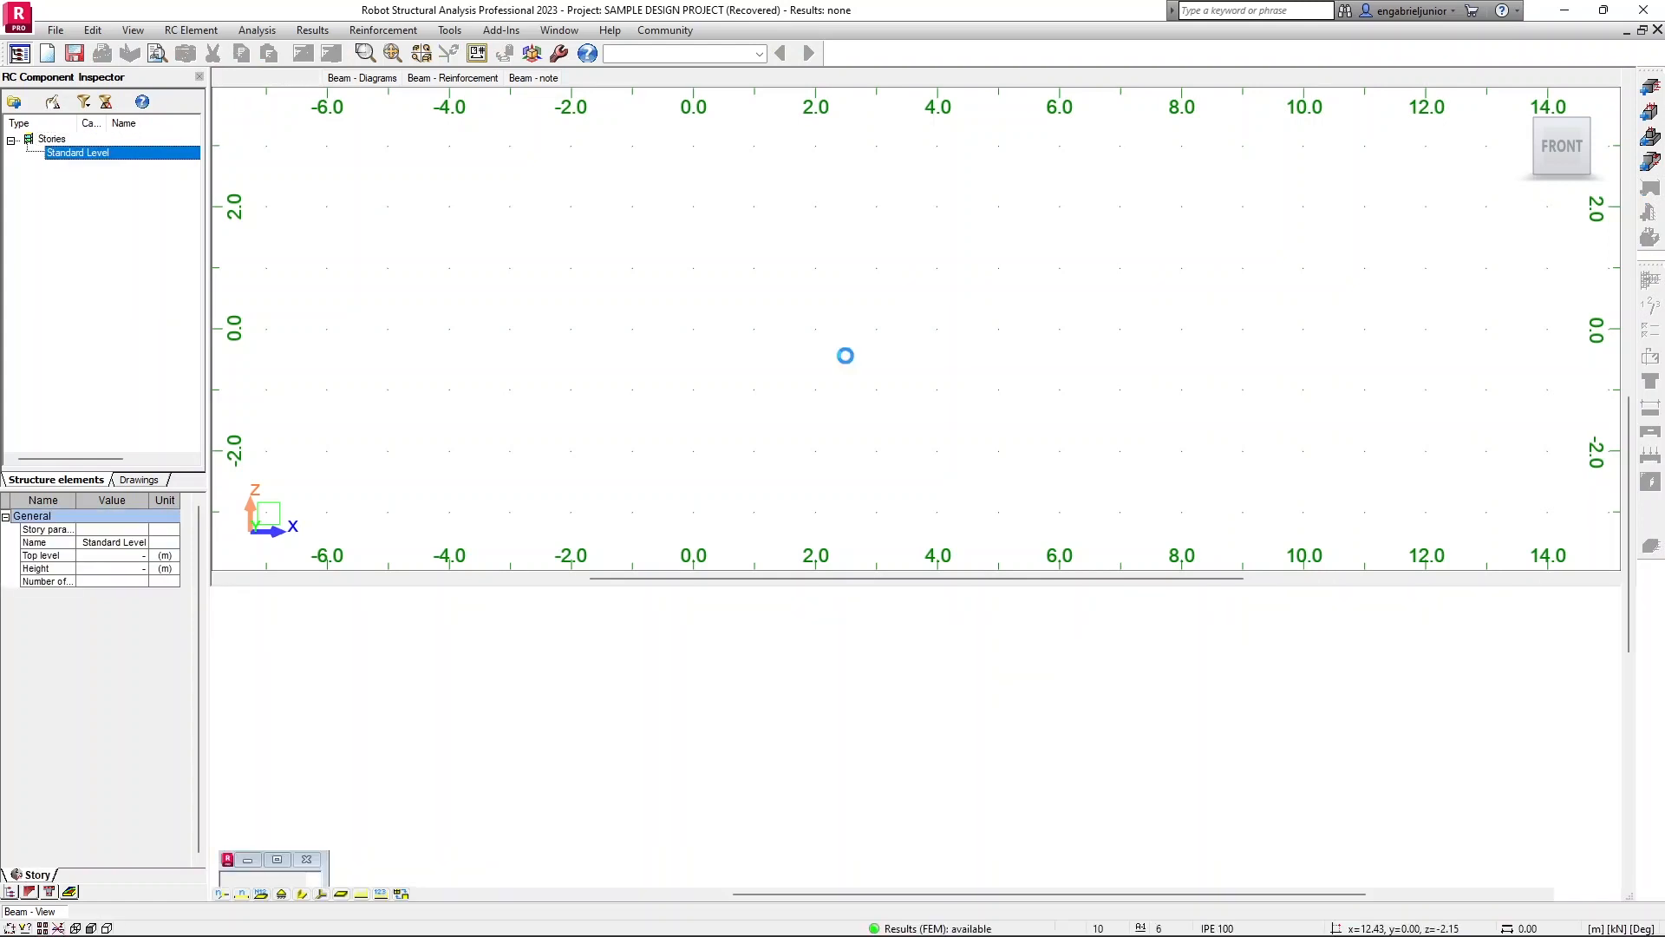
pyautogui.click(813, 447)
pyautogui.click(1032, 445)
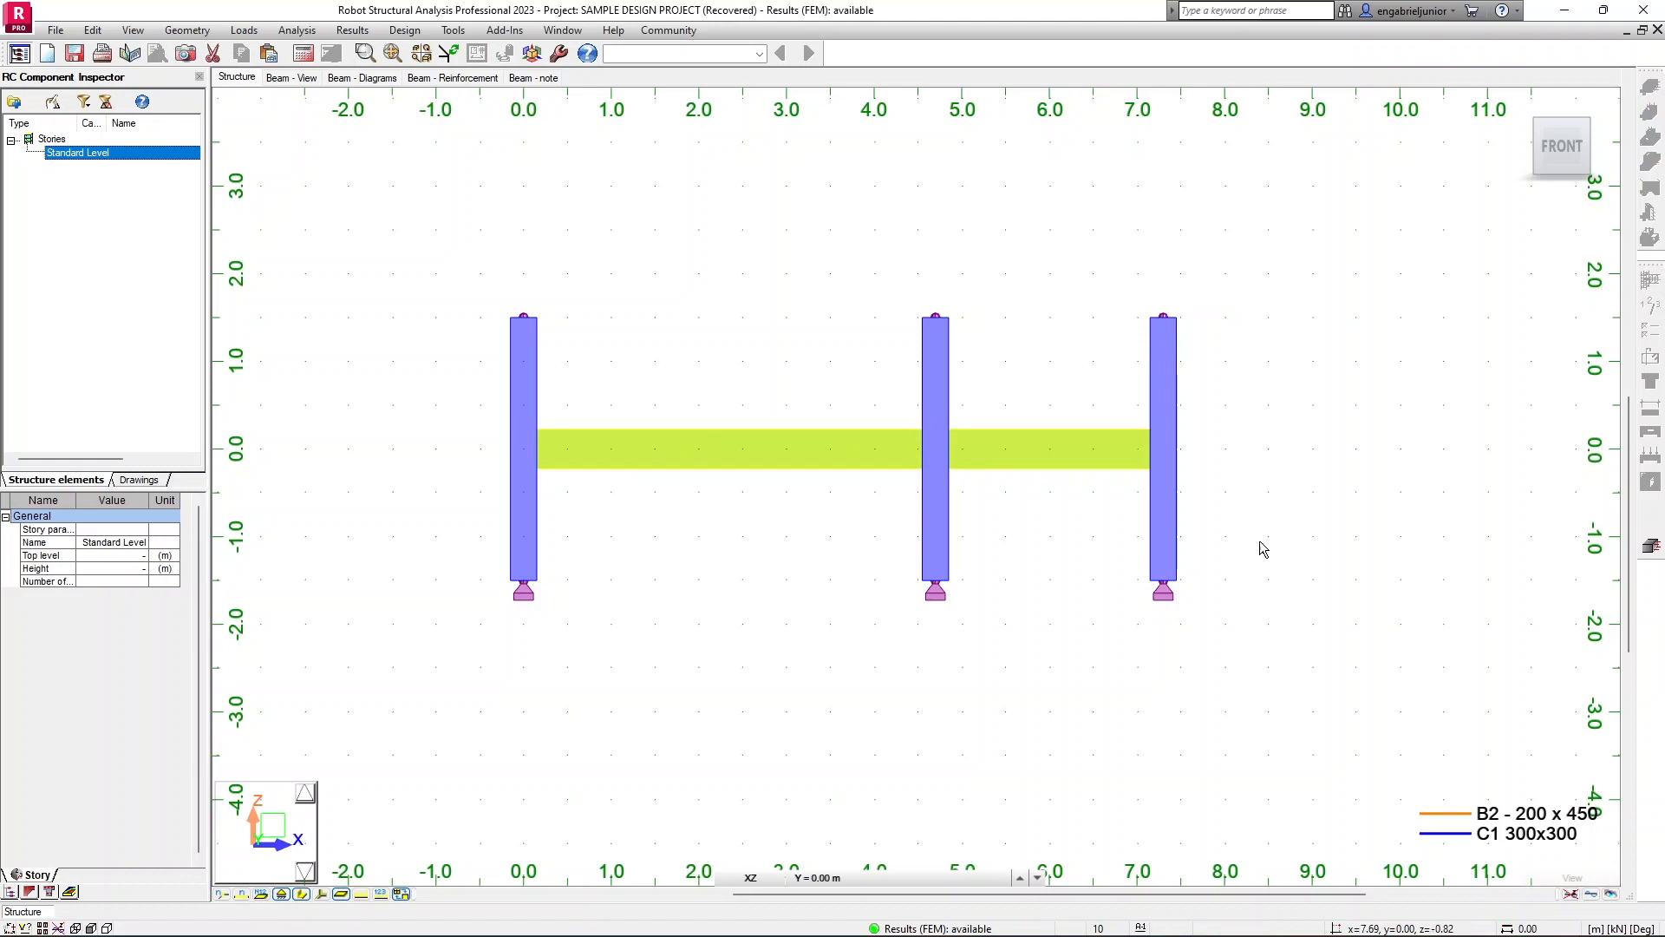
pyautogui.click(1651, 547)
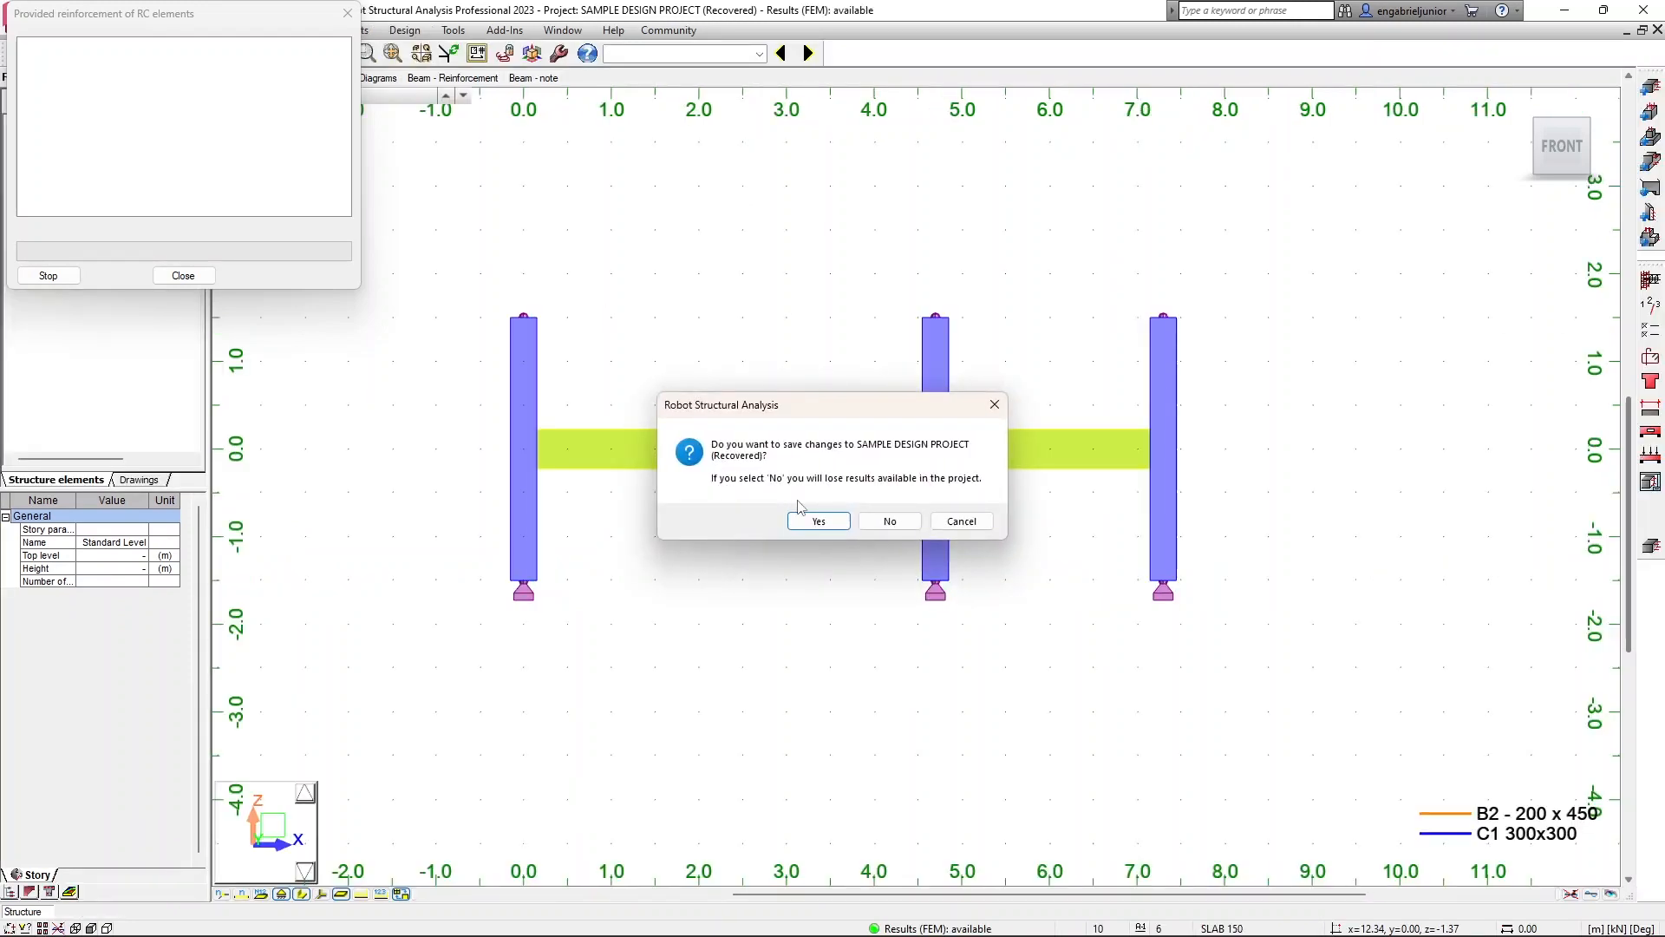
pyautogui.click(818, 520)
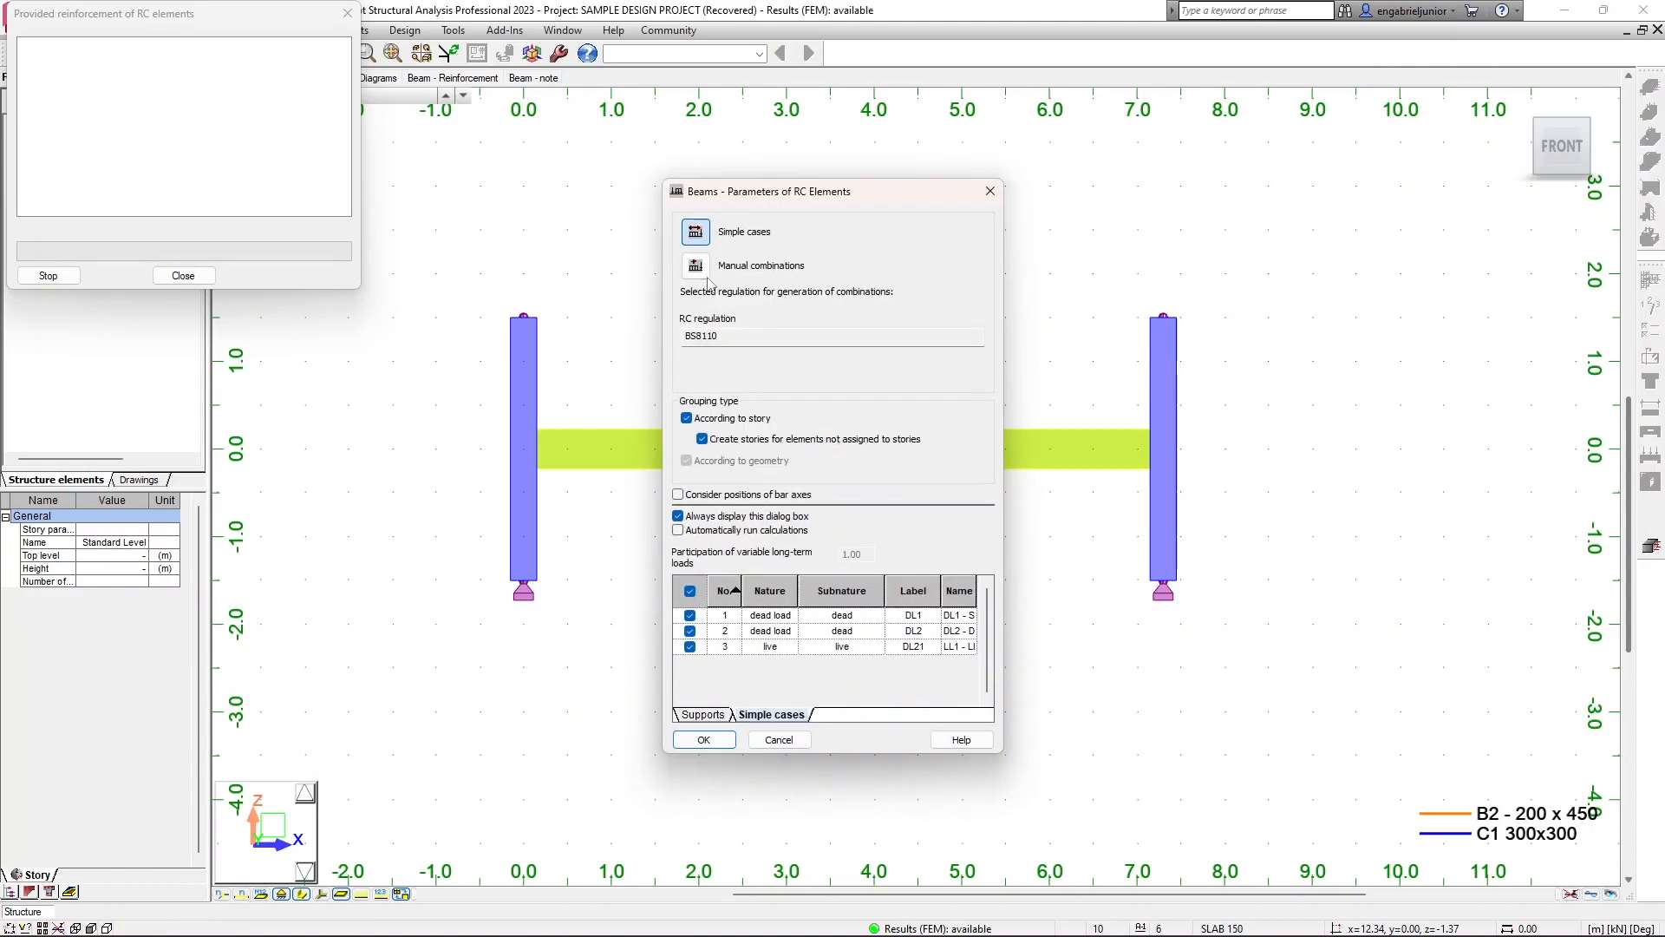
pyautogui.click(697, 268)
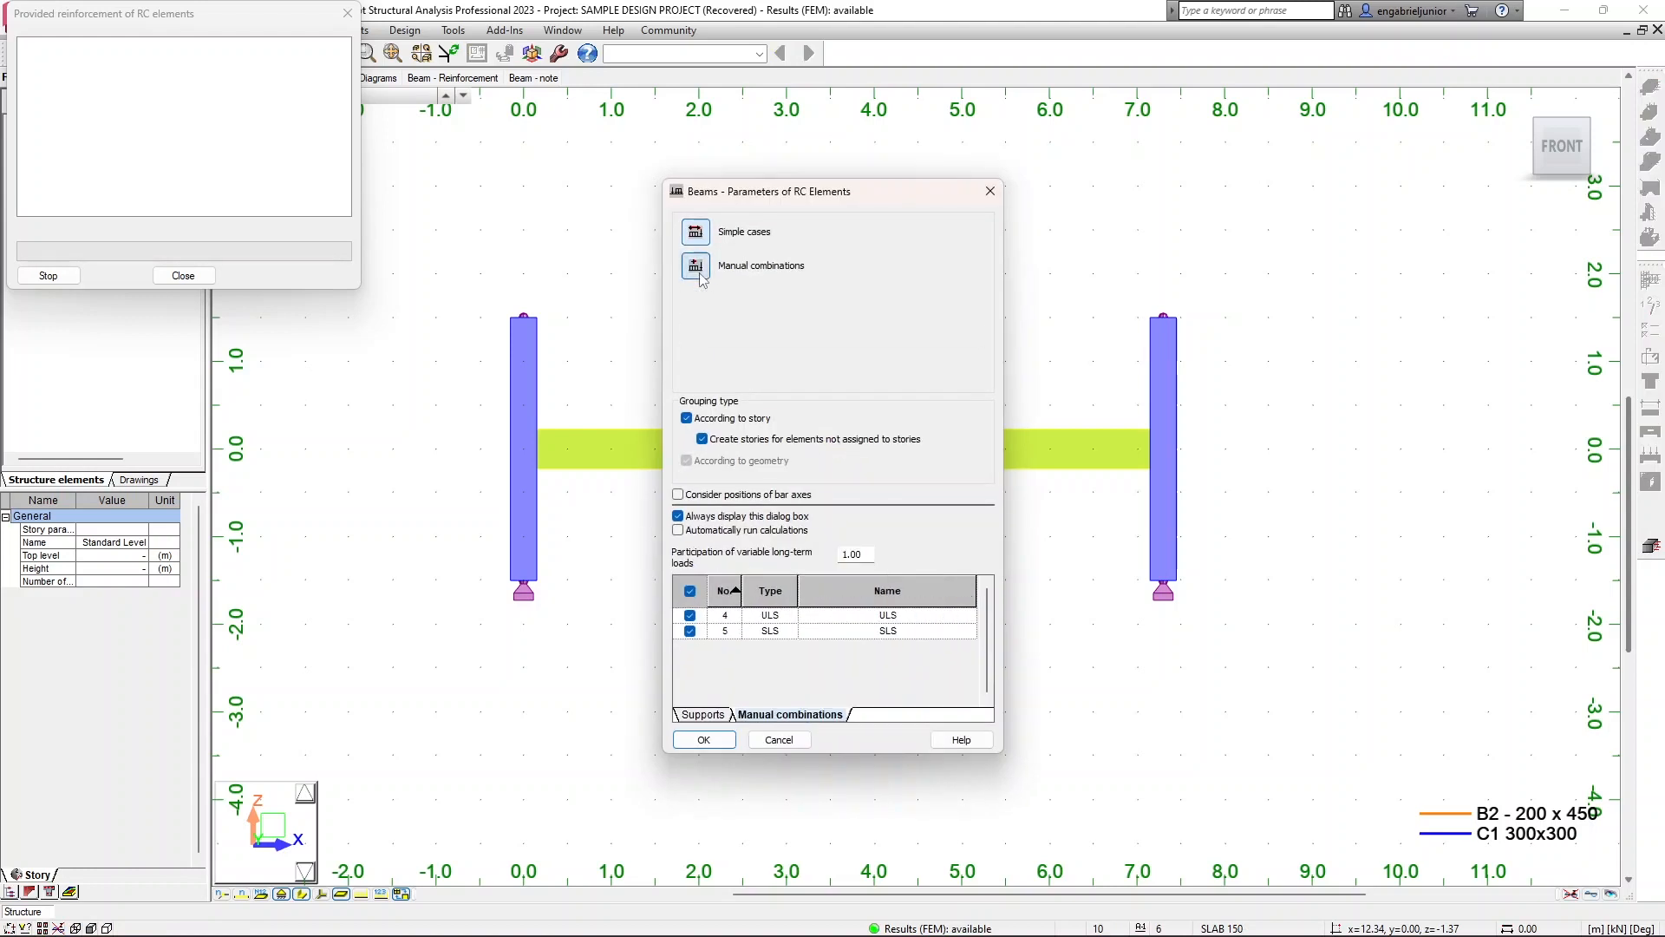
pyautogui.click(704, 739)
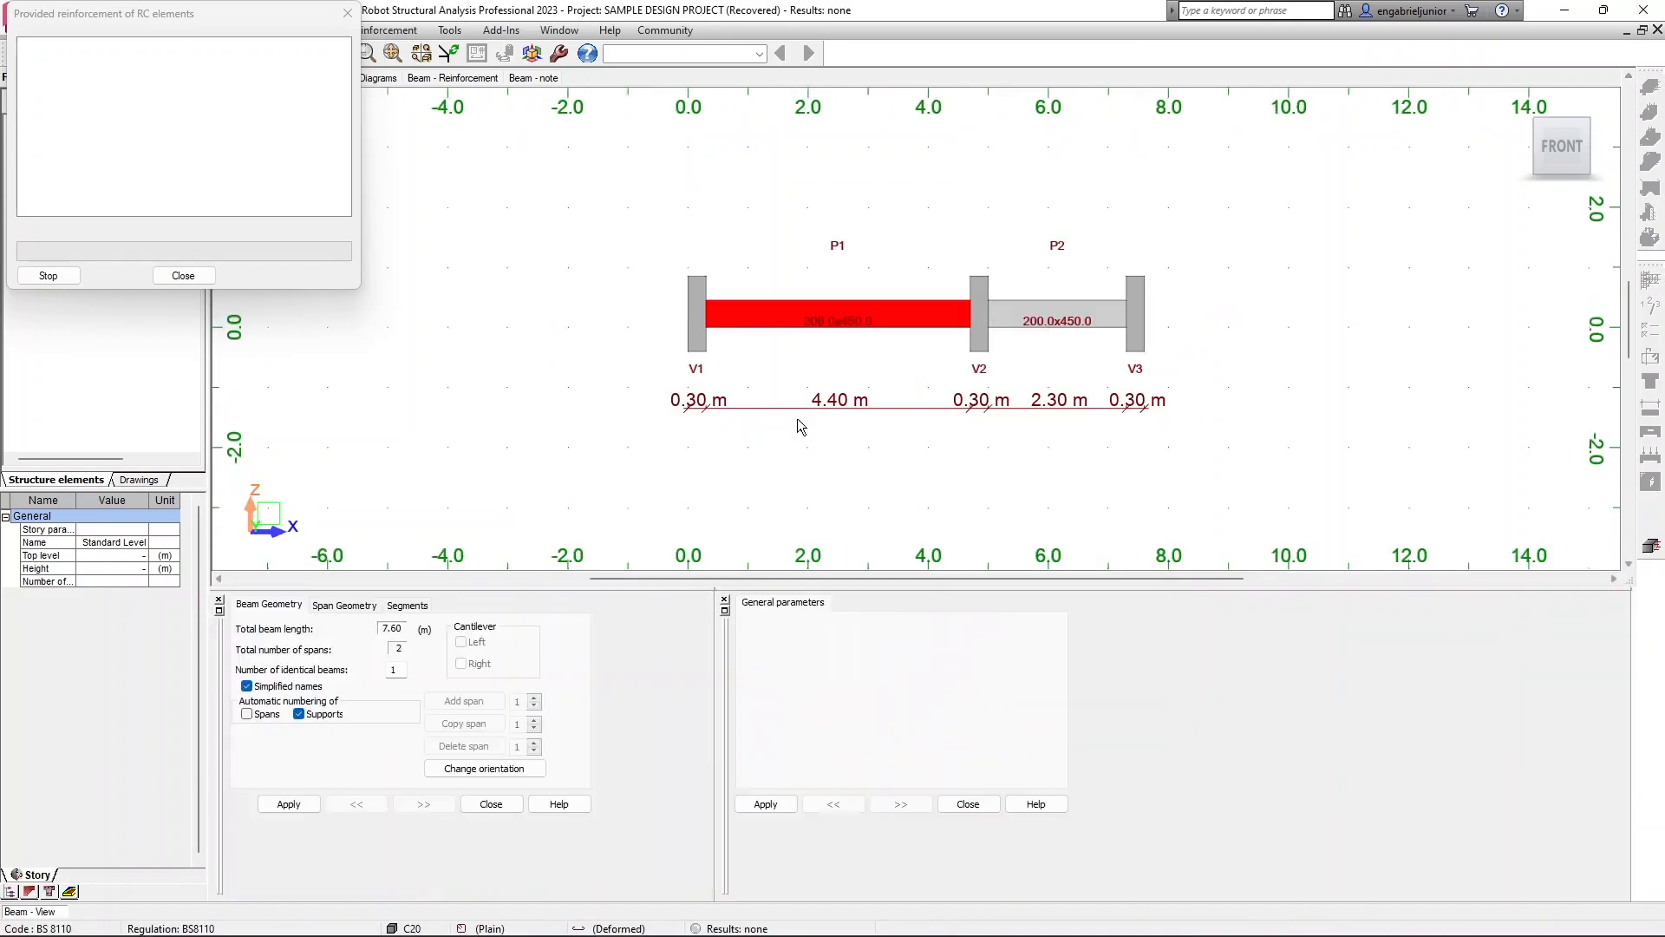
# Step: Rename the Level ±0.00 story in the RC component list as MEMBER DESIGN
pyautogui.click(28, 165)
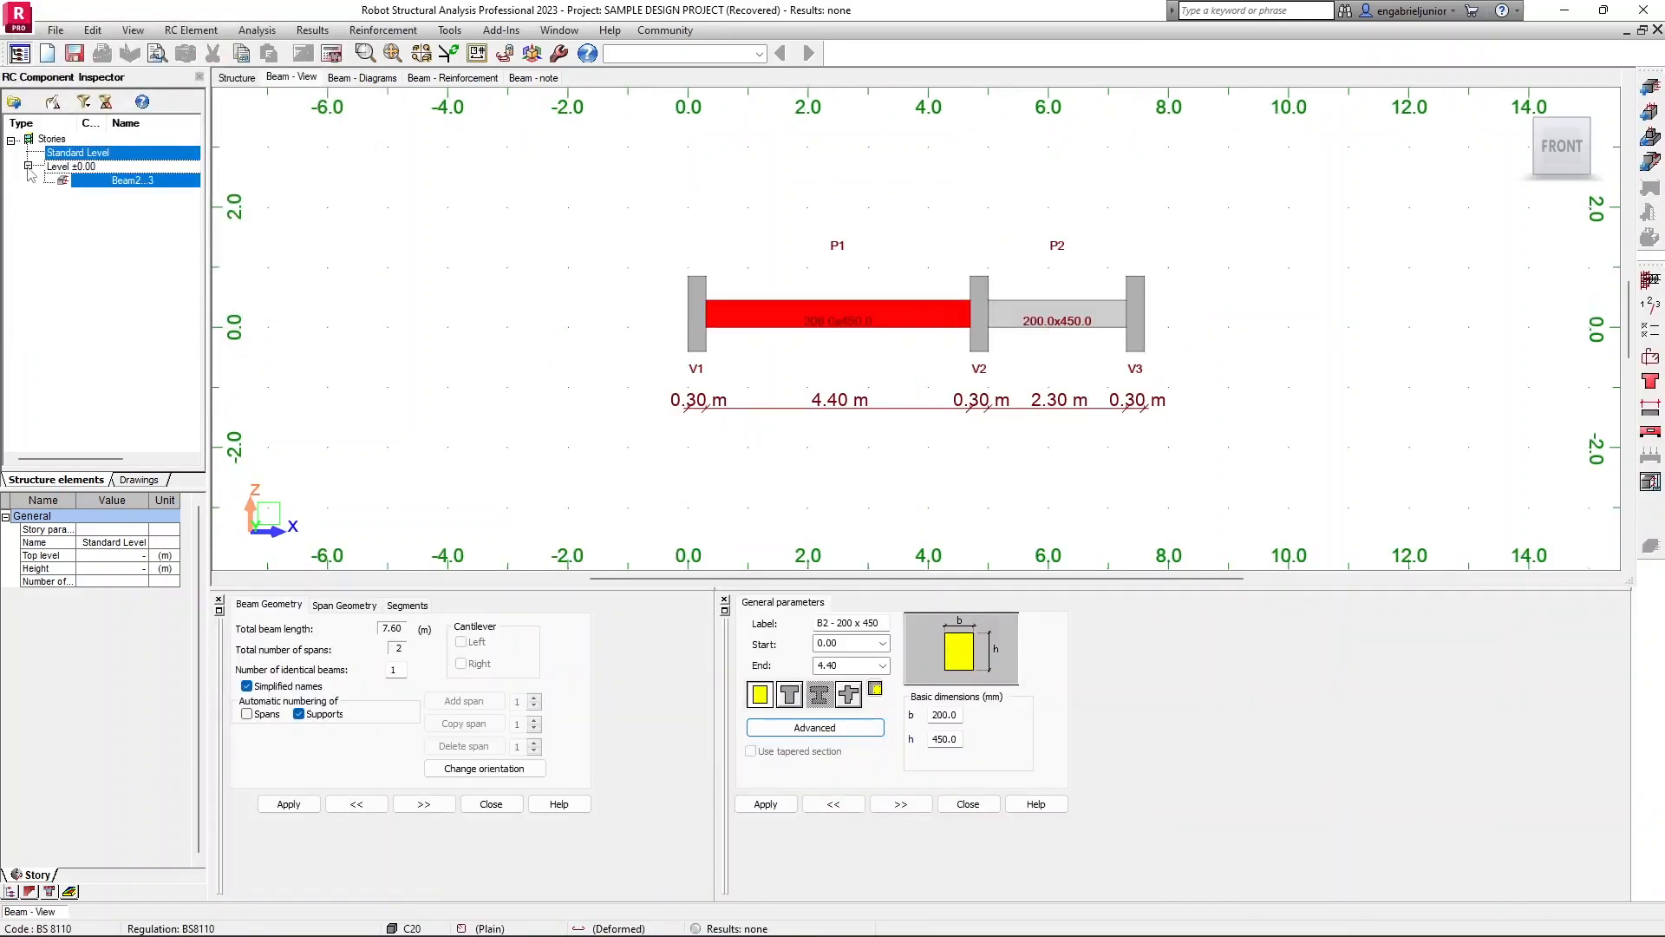
pyautogui.click(75, 168)
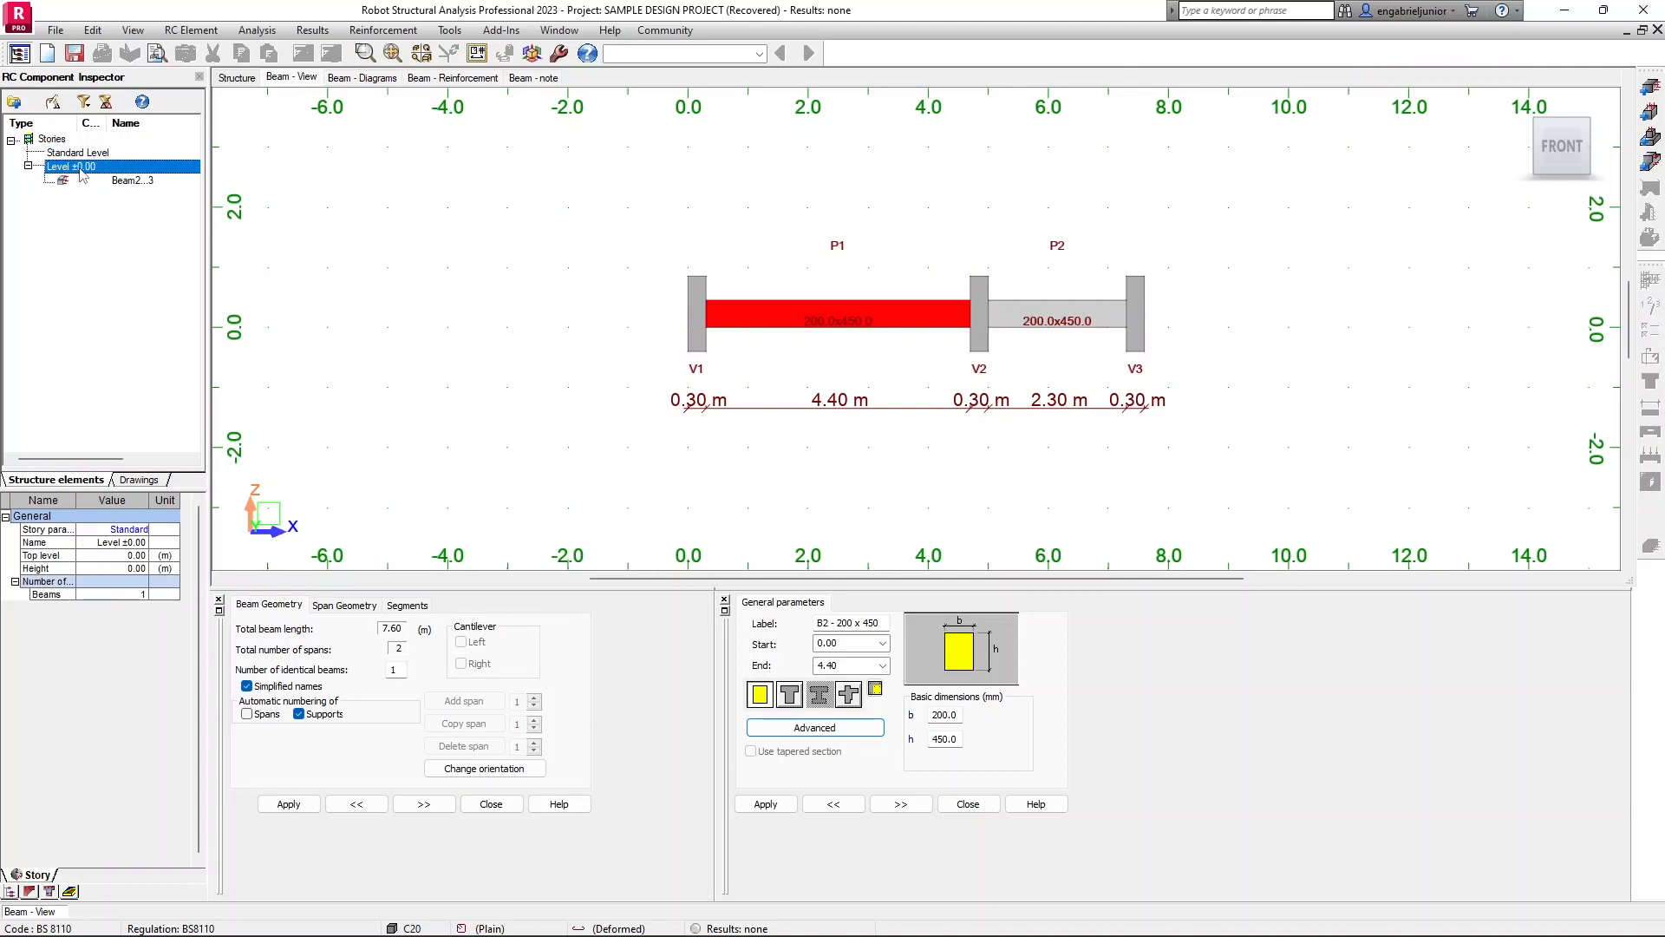
pyautogui.click(58, 168)
pyautogui.write('MBM')
pyautogui.write('BER DESI')
pyautogui.press('Return')
# Step: Rename the beam under the MEMBER DESIGN story as CONTINUOUS BEAM
pyautogui.click(128, 180)
pyautogui.click(129, 181)
pyautogui.click(128, 180)
pyautogui.doubleClick(128, 181)
pyautogui.write('CONTINUOUS BEAI')
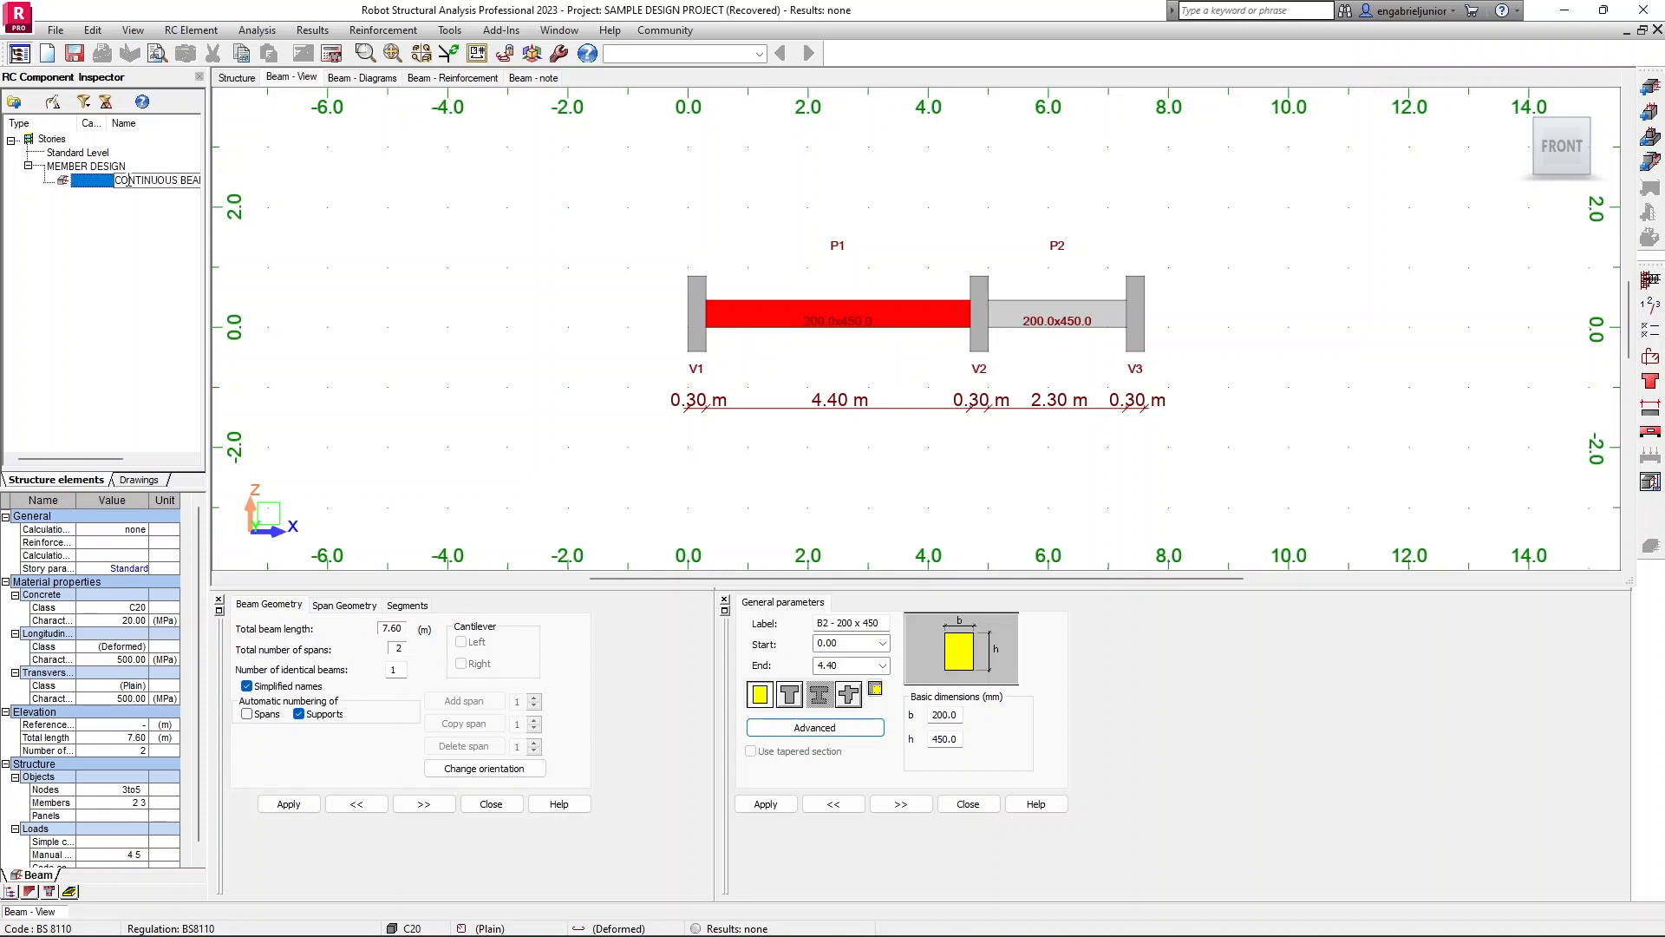
pyautogui.press('Return')
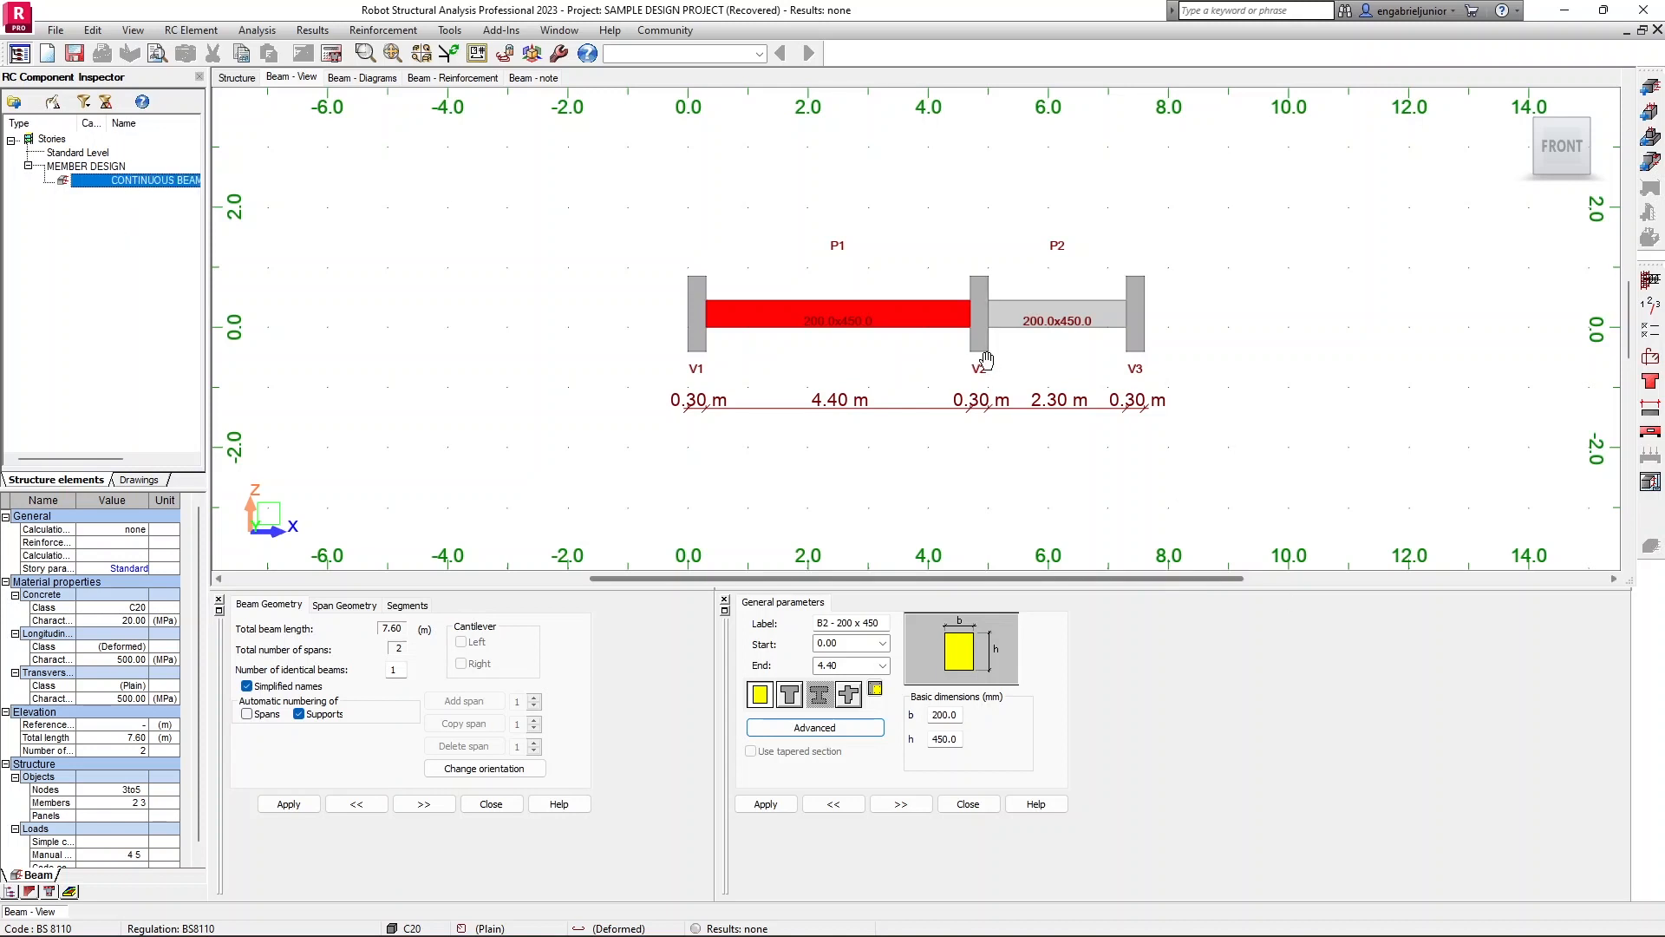
# Step: Set the continuous beam's reinforcement pattern and calculation options to Example Beam and its story parameters to Beam
pyautogui.moveTo(991, 361); pyautogui.dragTo(932, 357, button='middle')
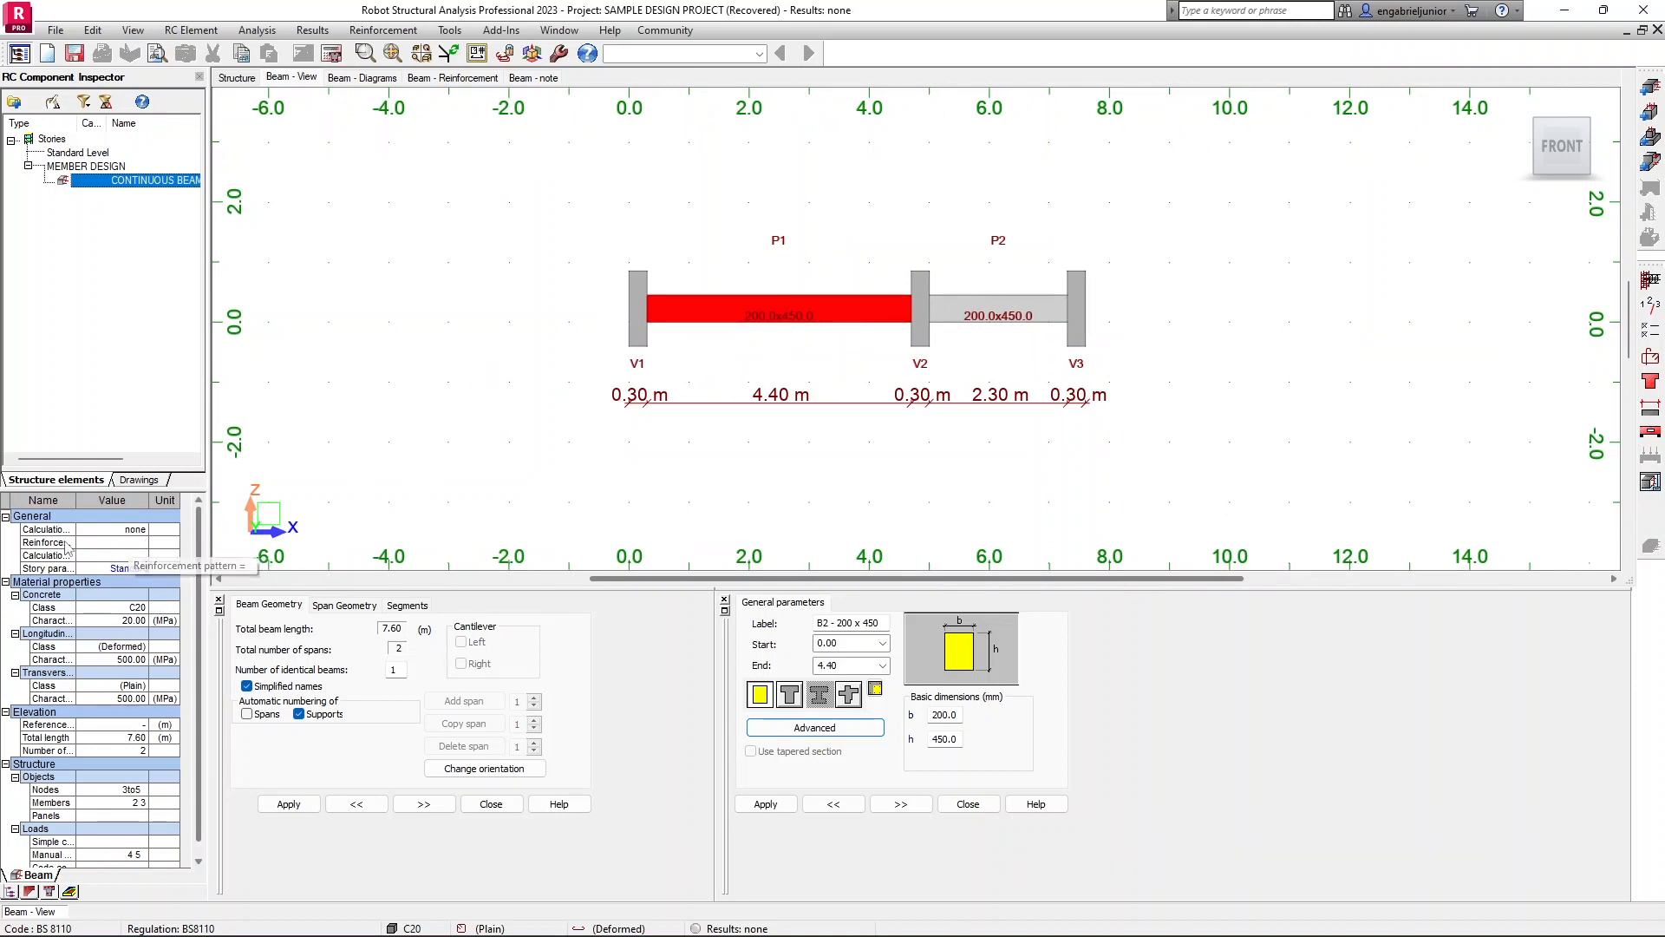
pyautogui.click(145, 543)
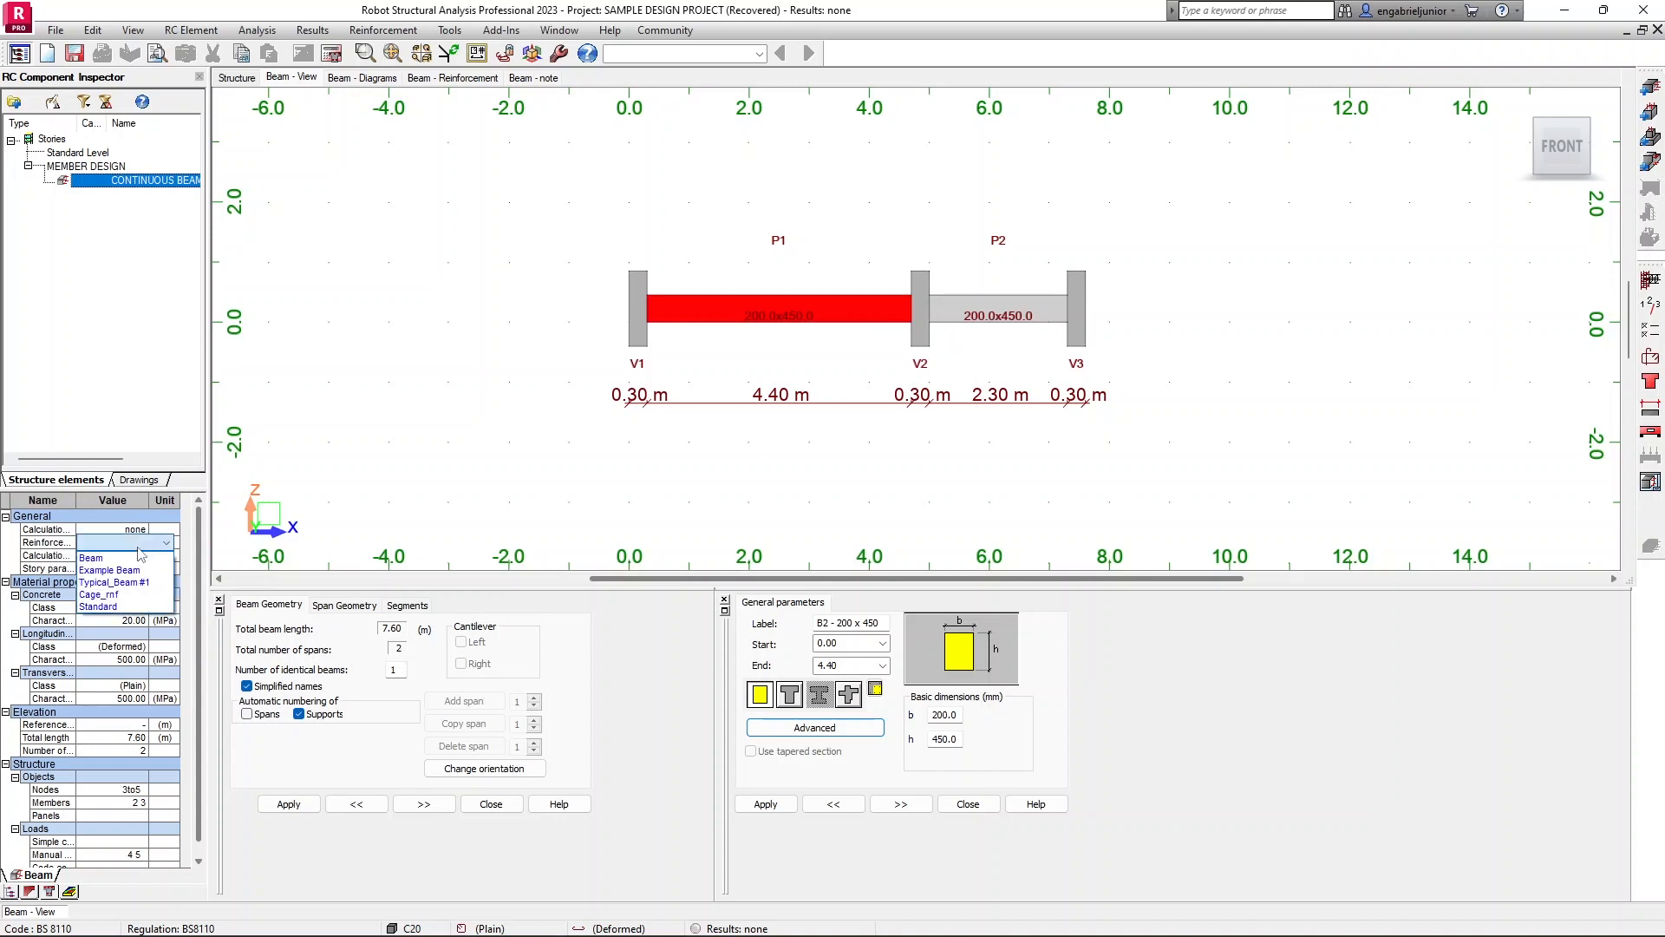
pyautogui.click(137, 569)
pyautogui.click(137, 556)
pyautogui.click(136, 575)
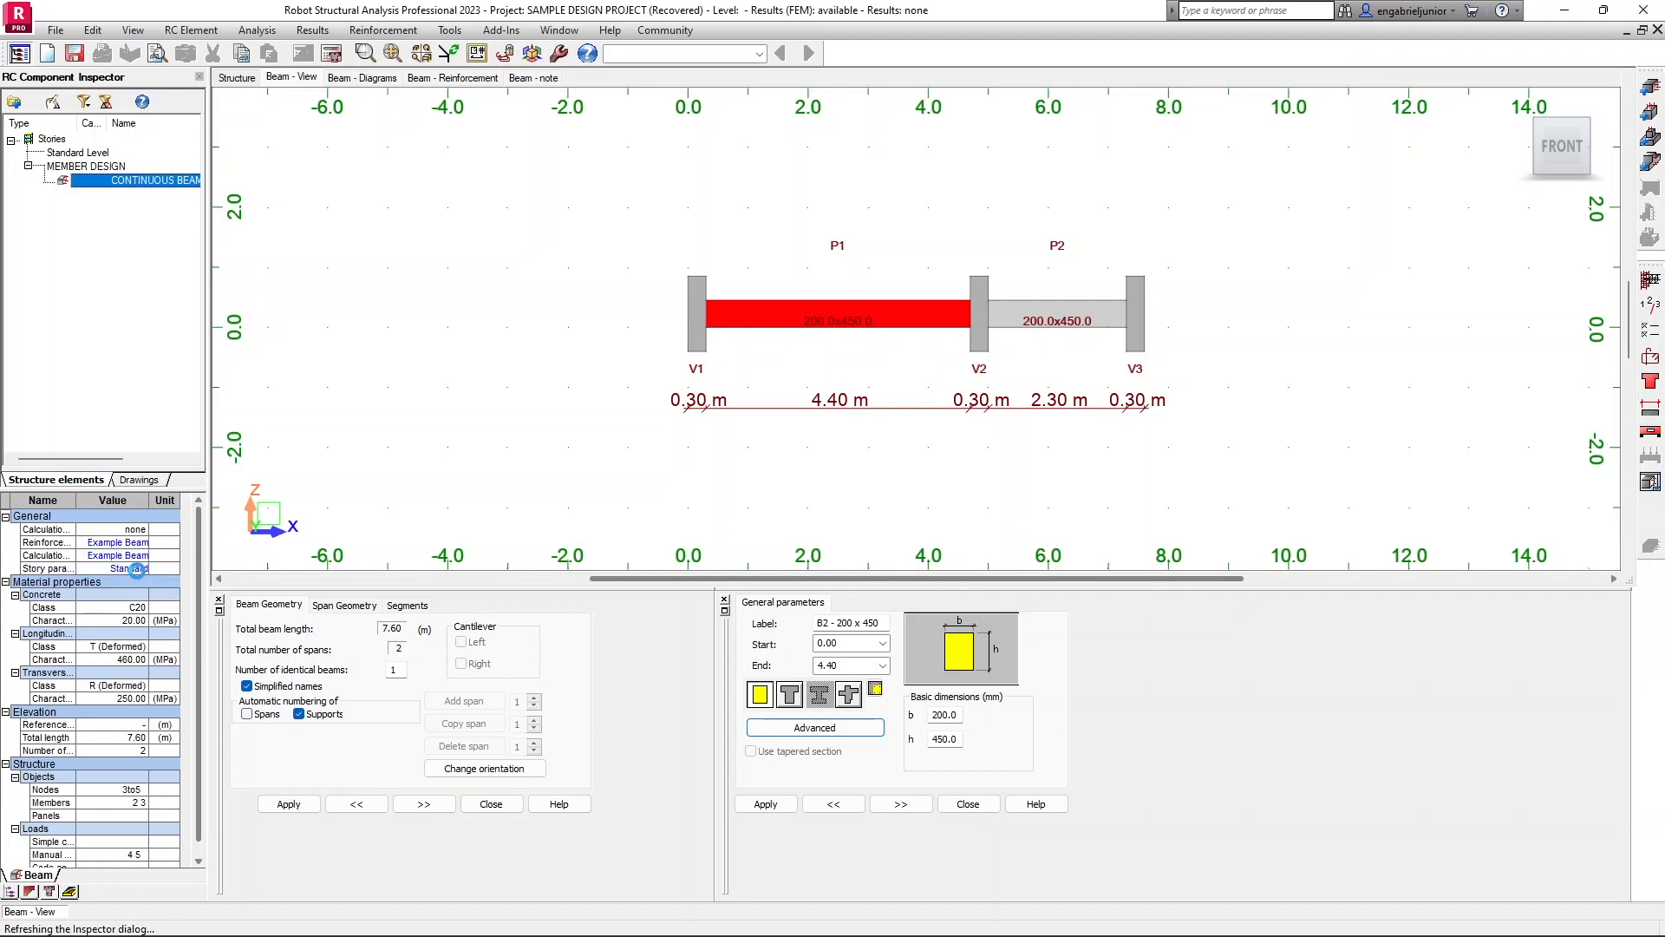
pyautogui.click(135, 570)
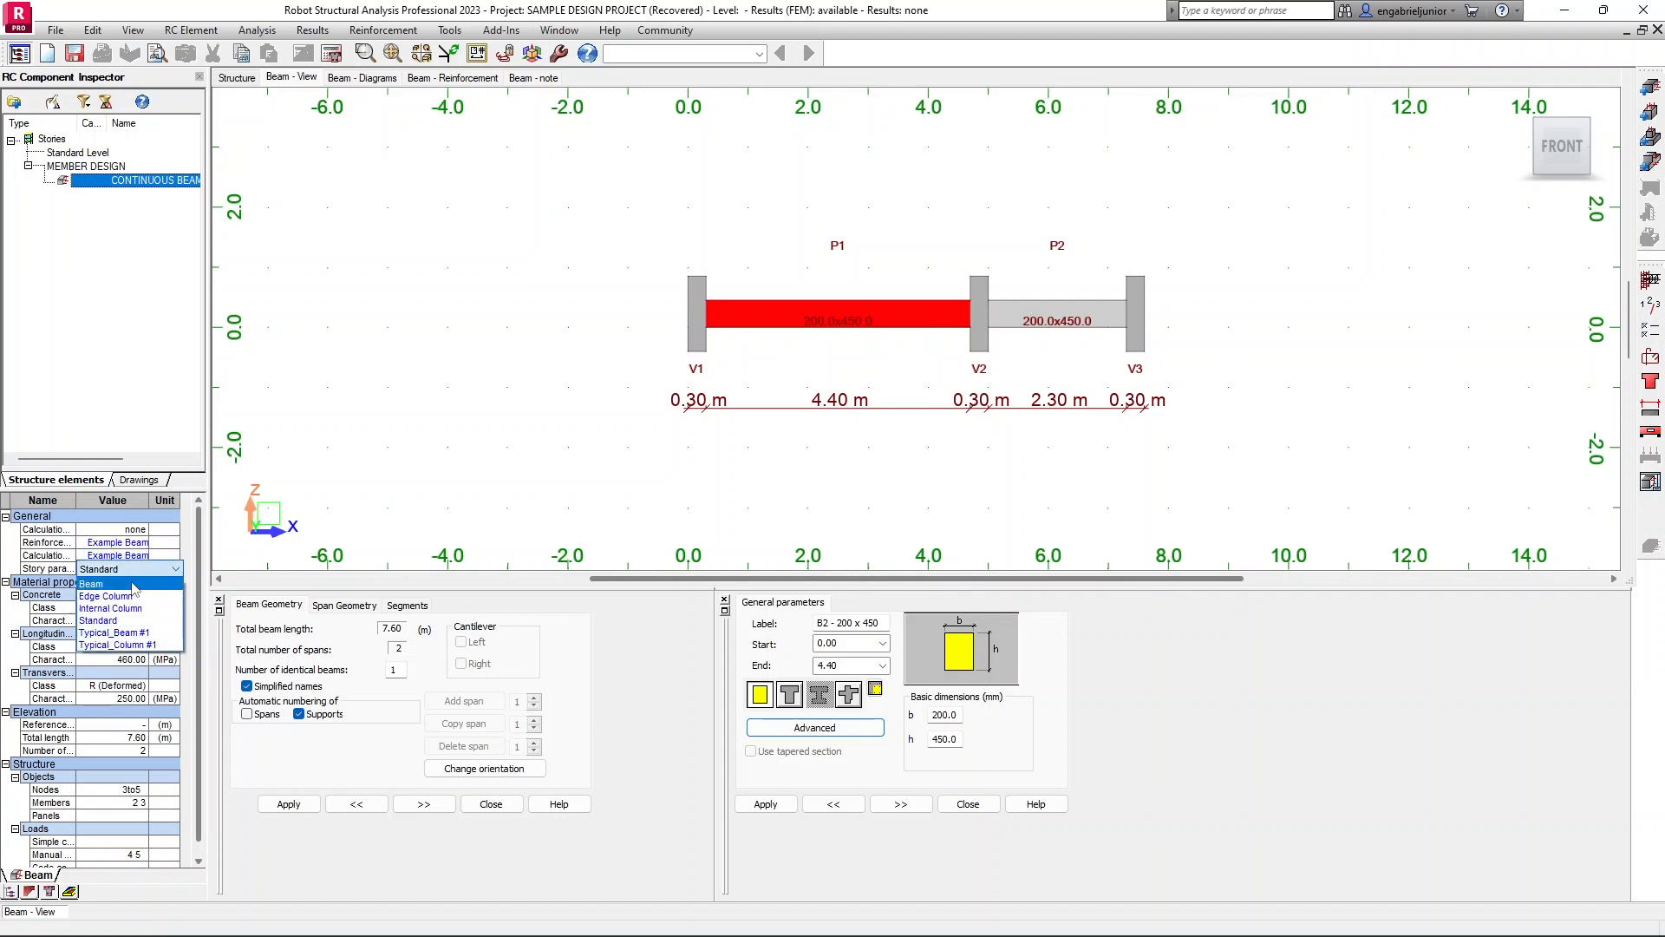
pyautogui.click(133, 585)
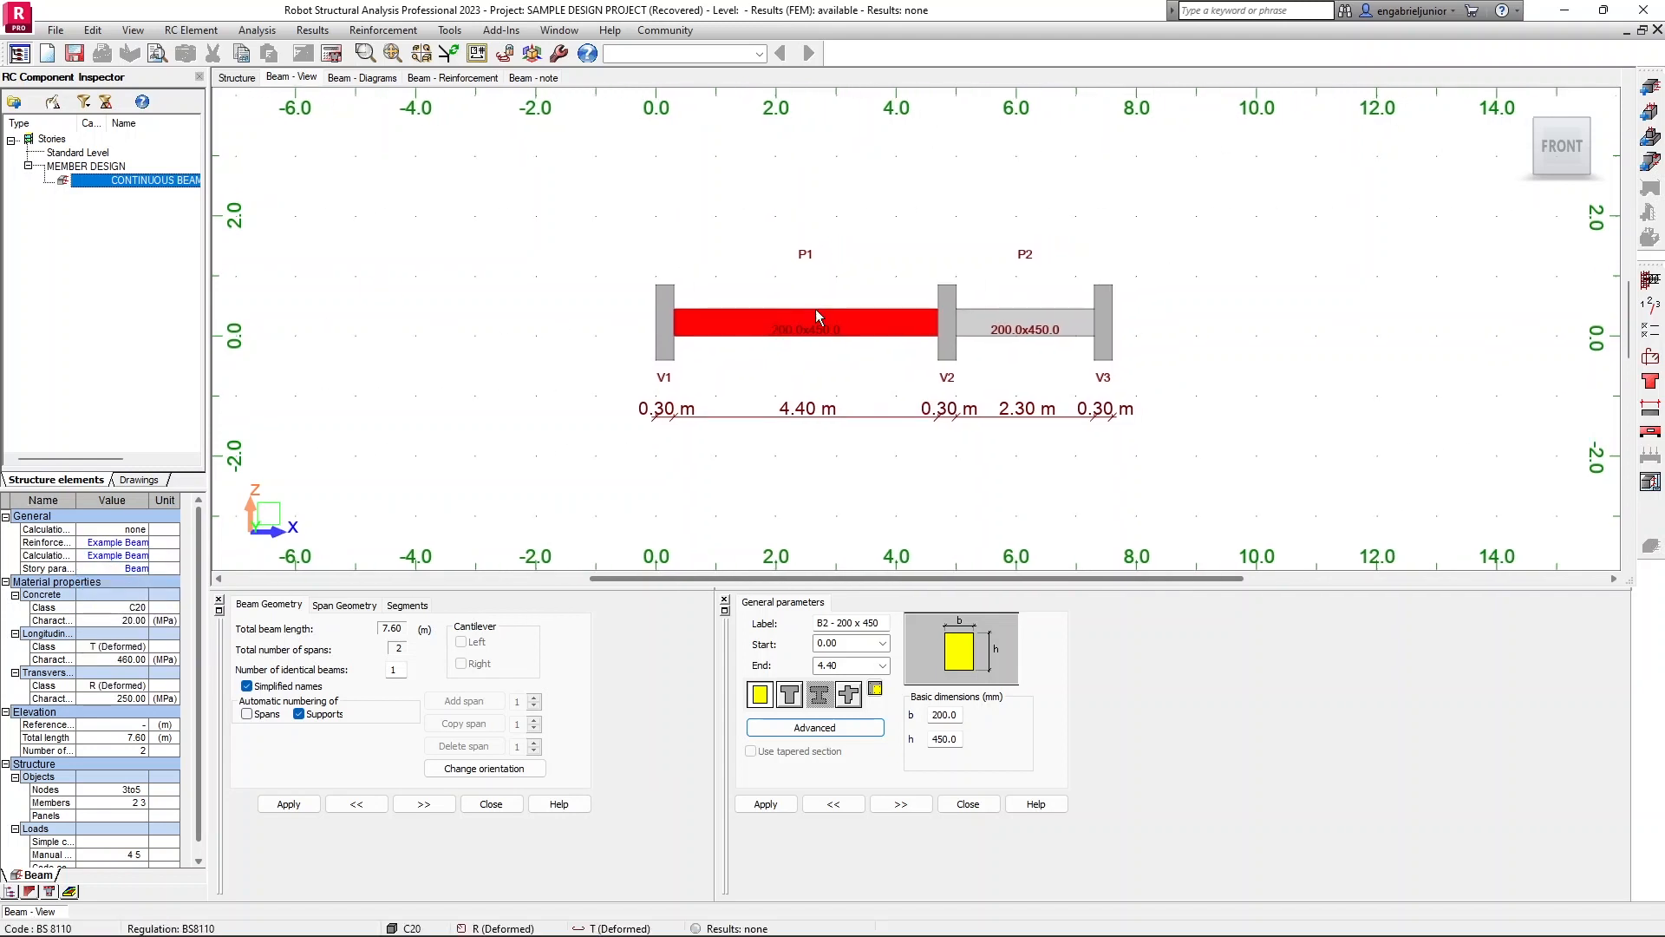
# Step: Choose a saved parameter set in the Drawing Parameters for the Beams module and accept it
pyautogui.click(256, 31)
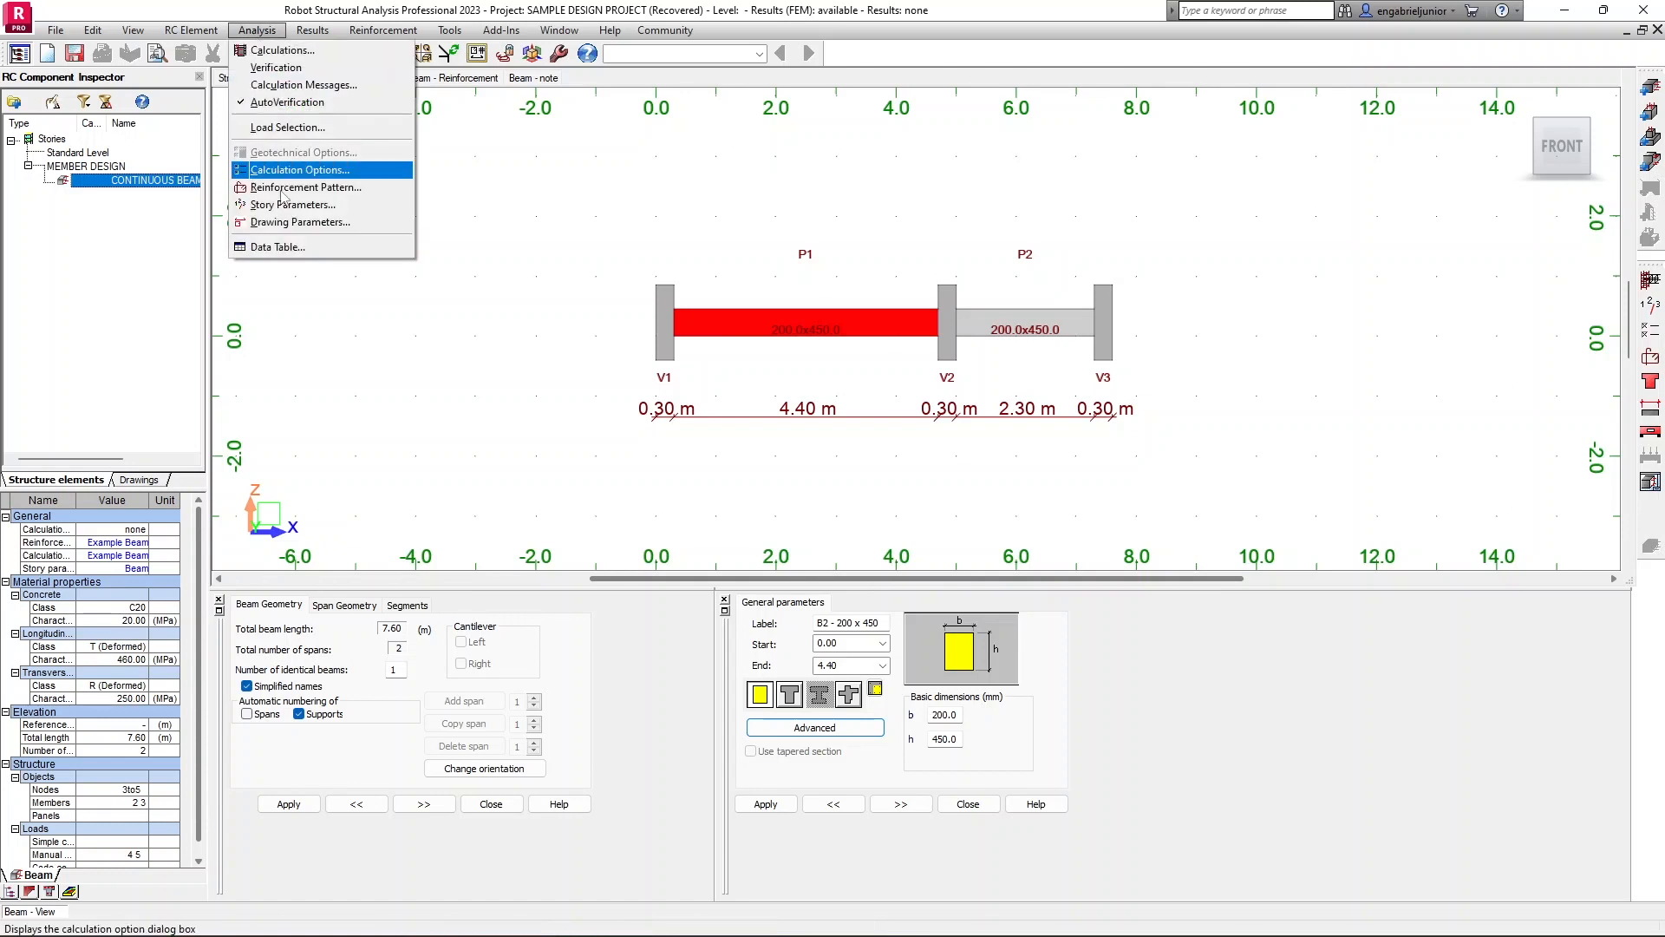
pyautogui.click(295, 217)
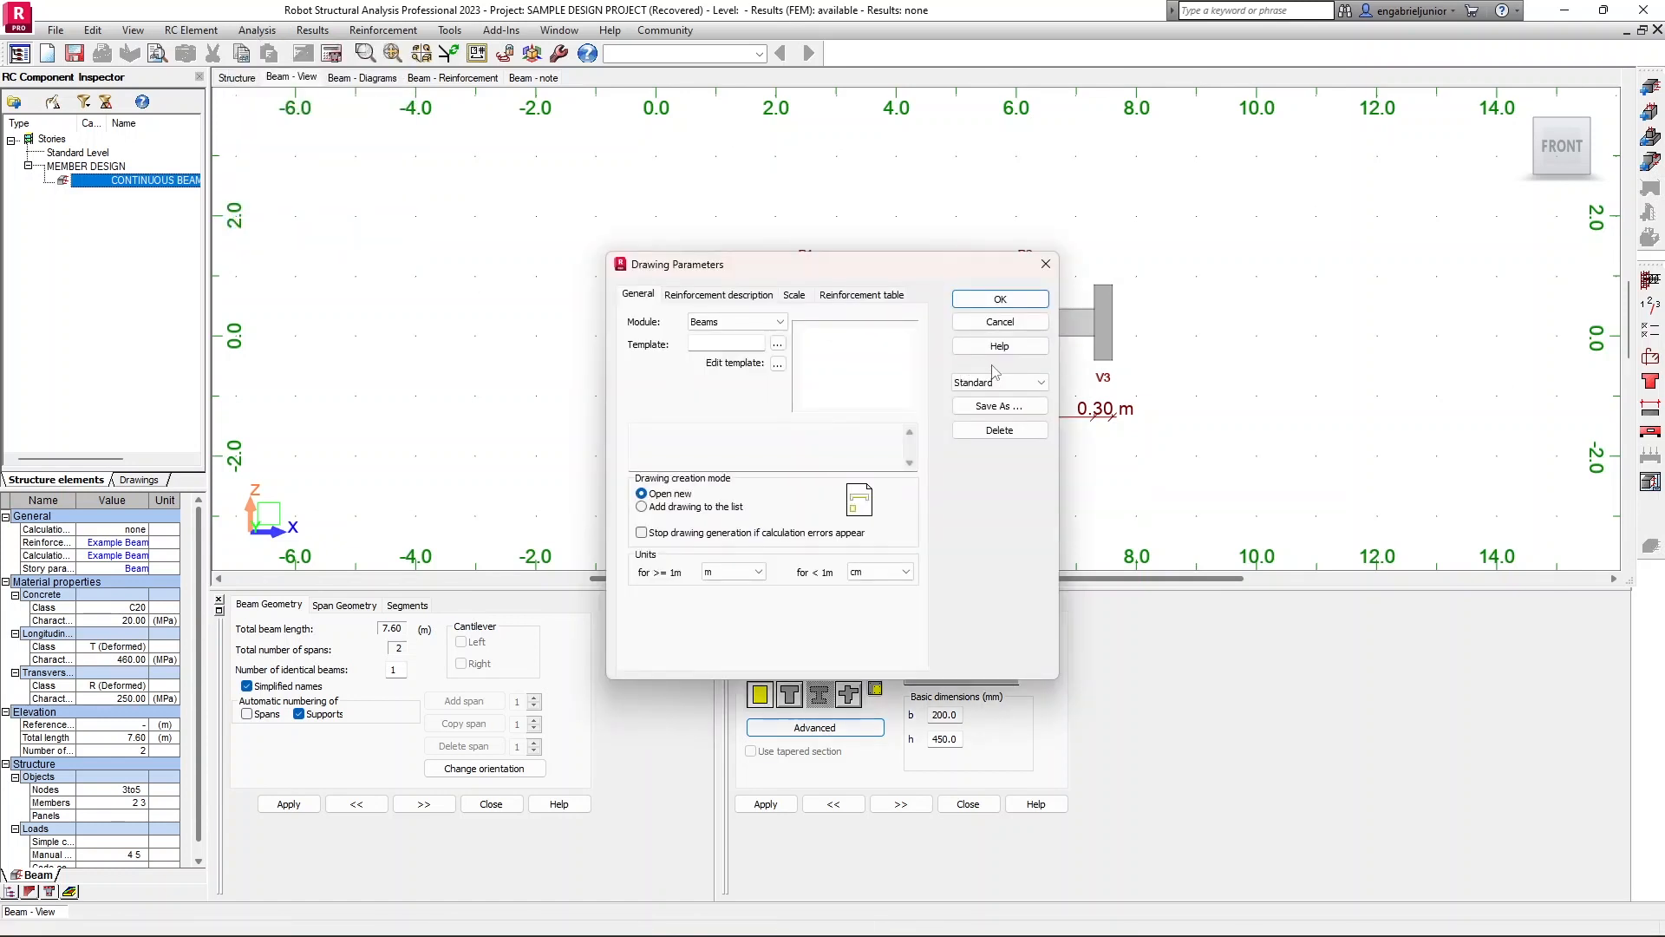
pyautogui.click(1000, 383)
pyautogui.click(989, 409)
pyautogui.click(1000, 299)
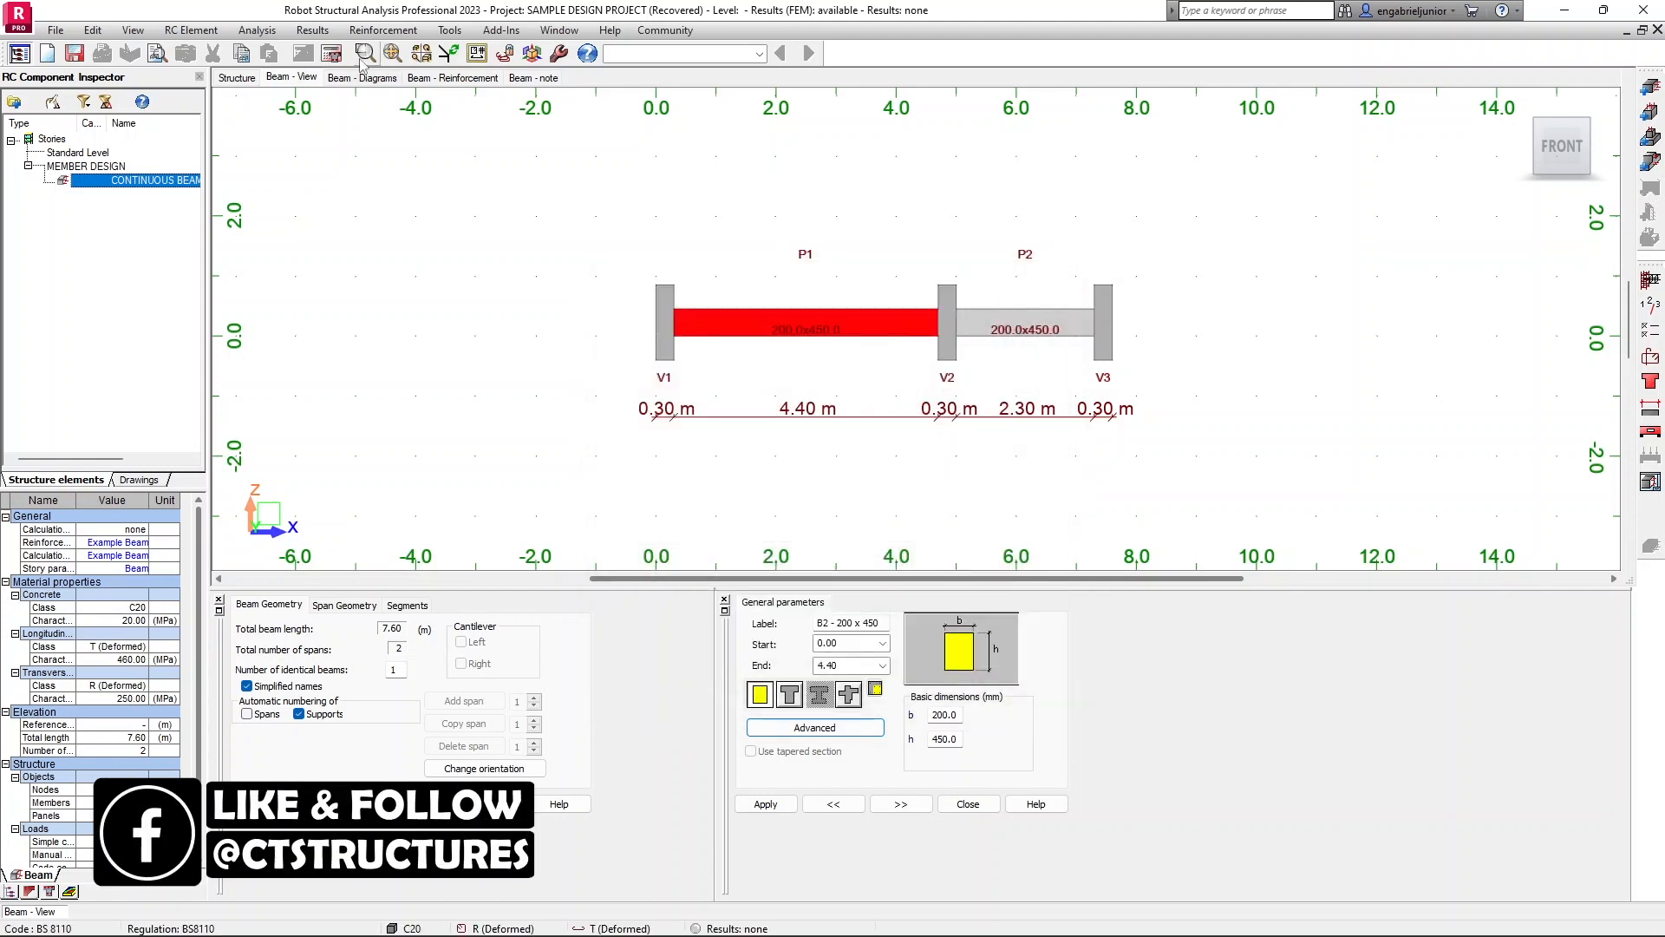
# Step: Calculate the continuous beam's reinforcement and examine its ULS bending moment and shear force diagrams
pyautogui.click(331, 53)
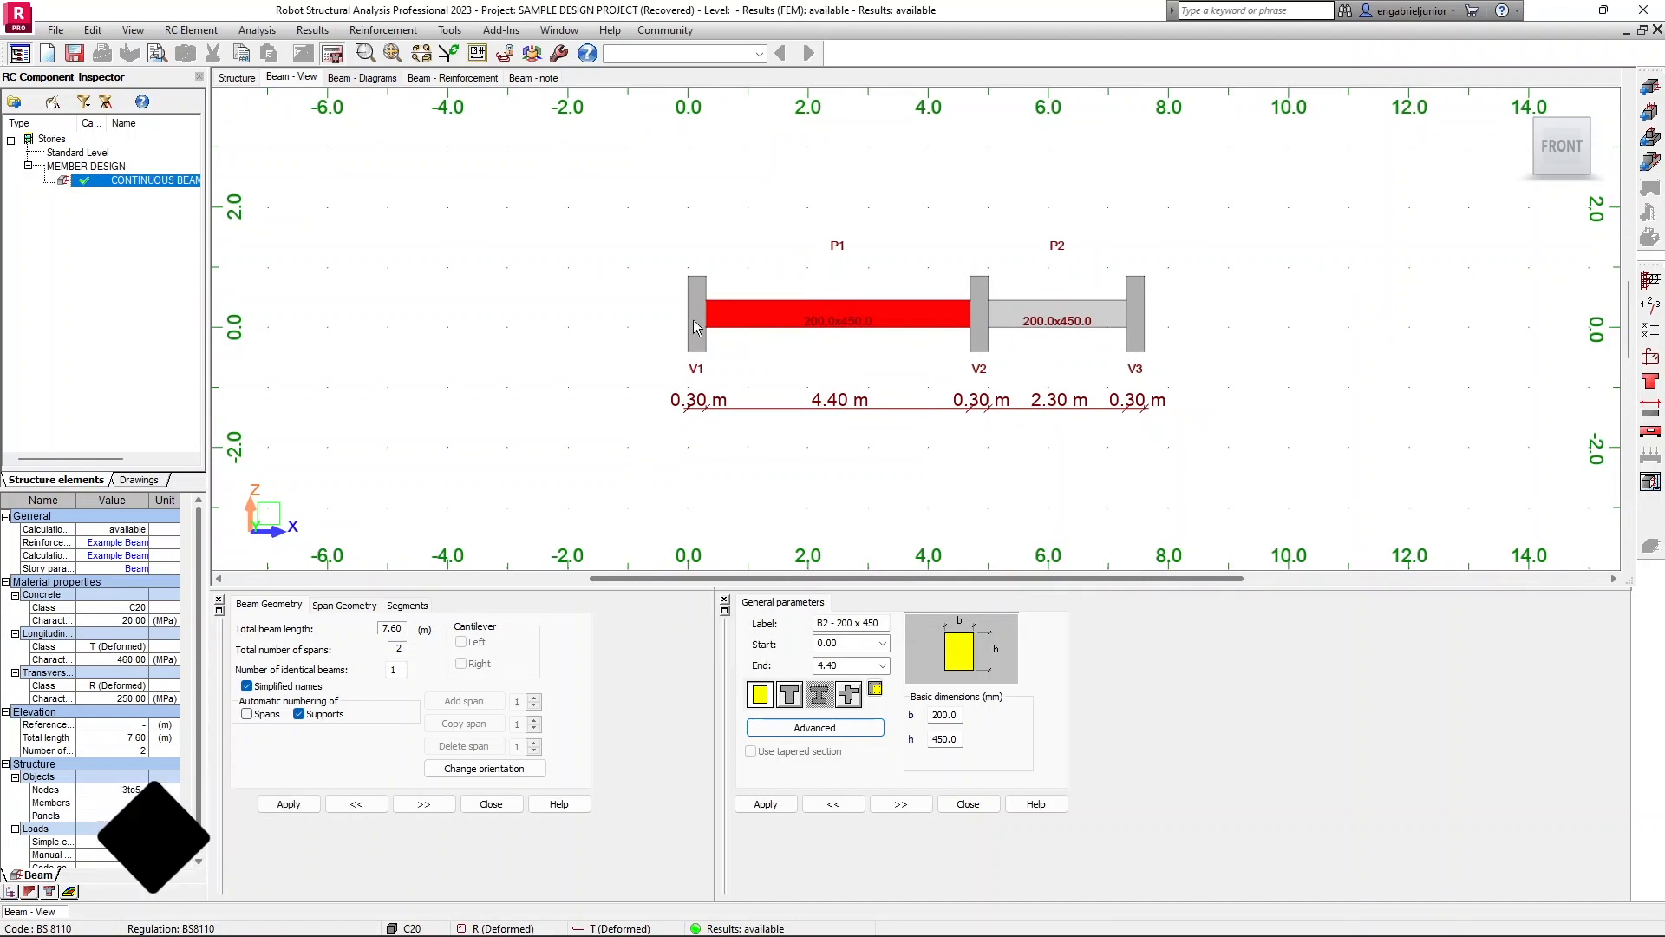
pyautogui.click(378, 78)
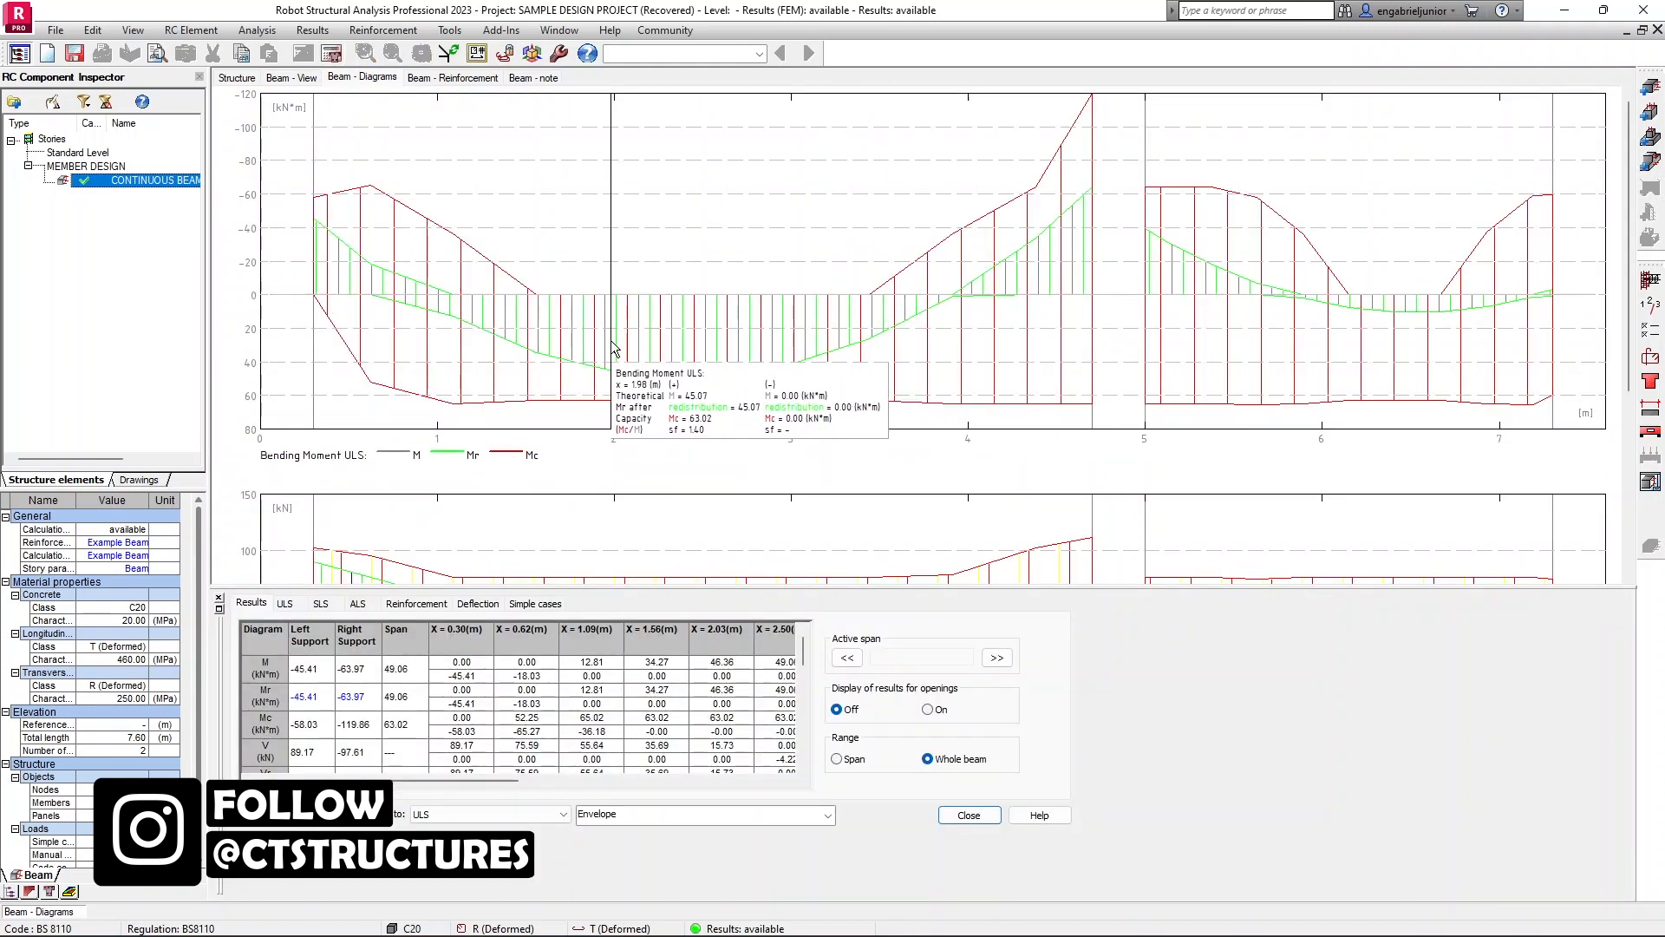
pyautogui.scroll(-1, 613, 347)
pyautogui.scroll(-6, 613, 349)
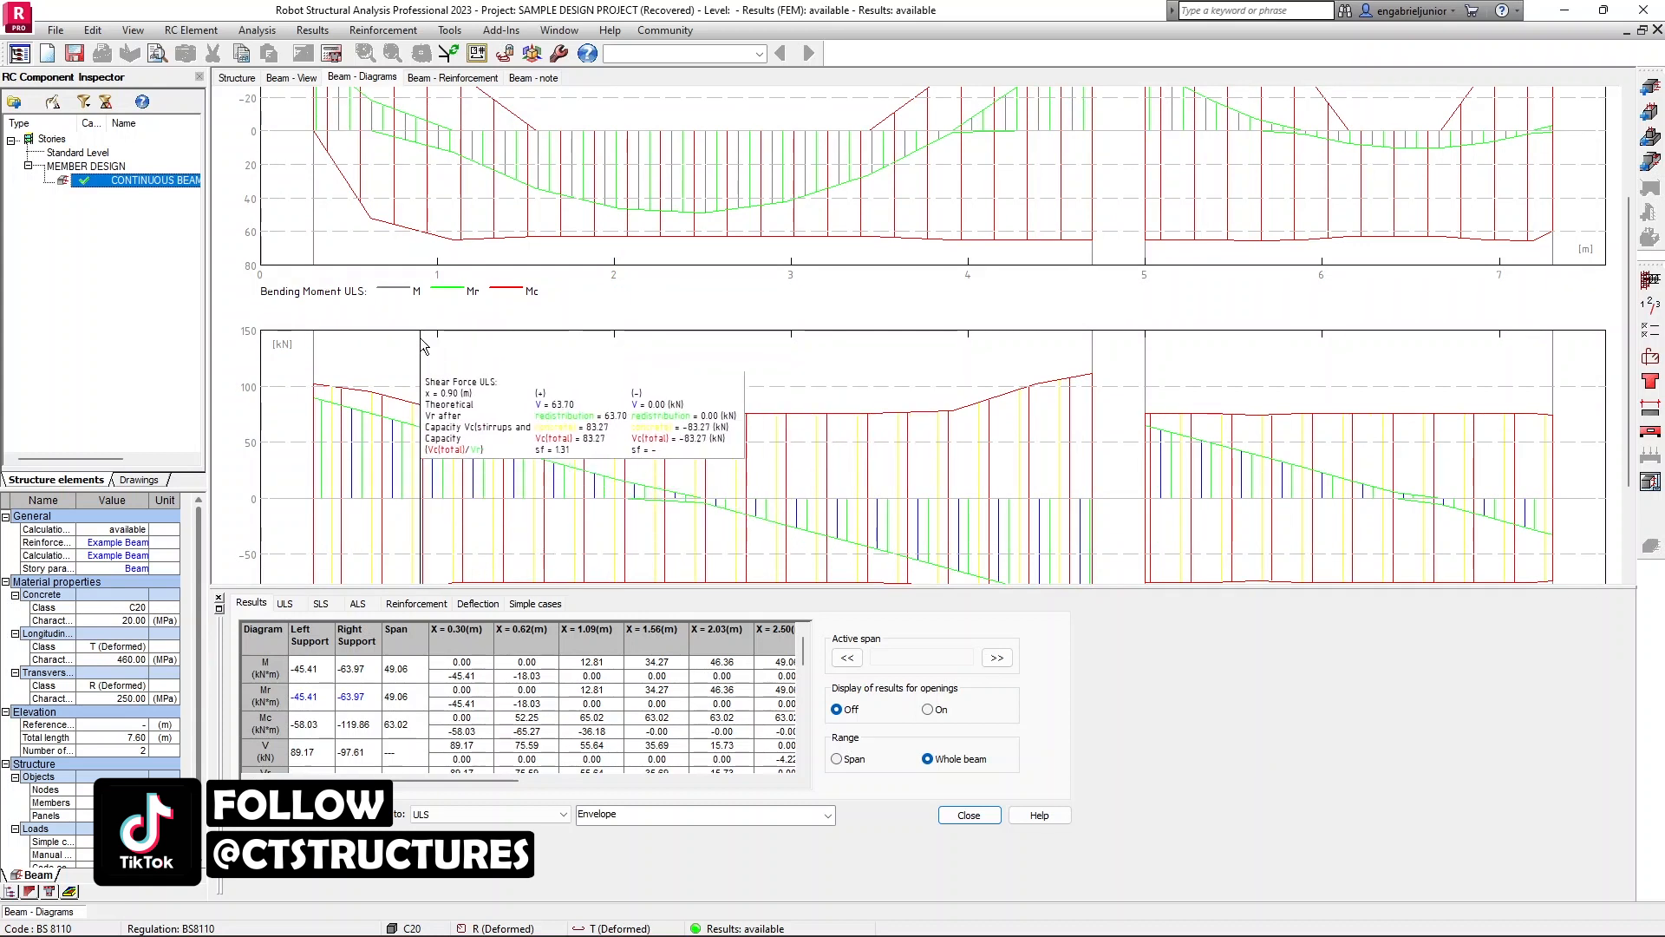
# Step: Limit the beam's ULS diagrams to theoretical M and V with capacities Mc and Vc(total), hiding redistribution, stirrup-and-concrete, axial, torsion and flange bending curves
pyautogui.scroll(4, 531, 330)
pyautogui.scroll(1, 531, 336)
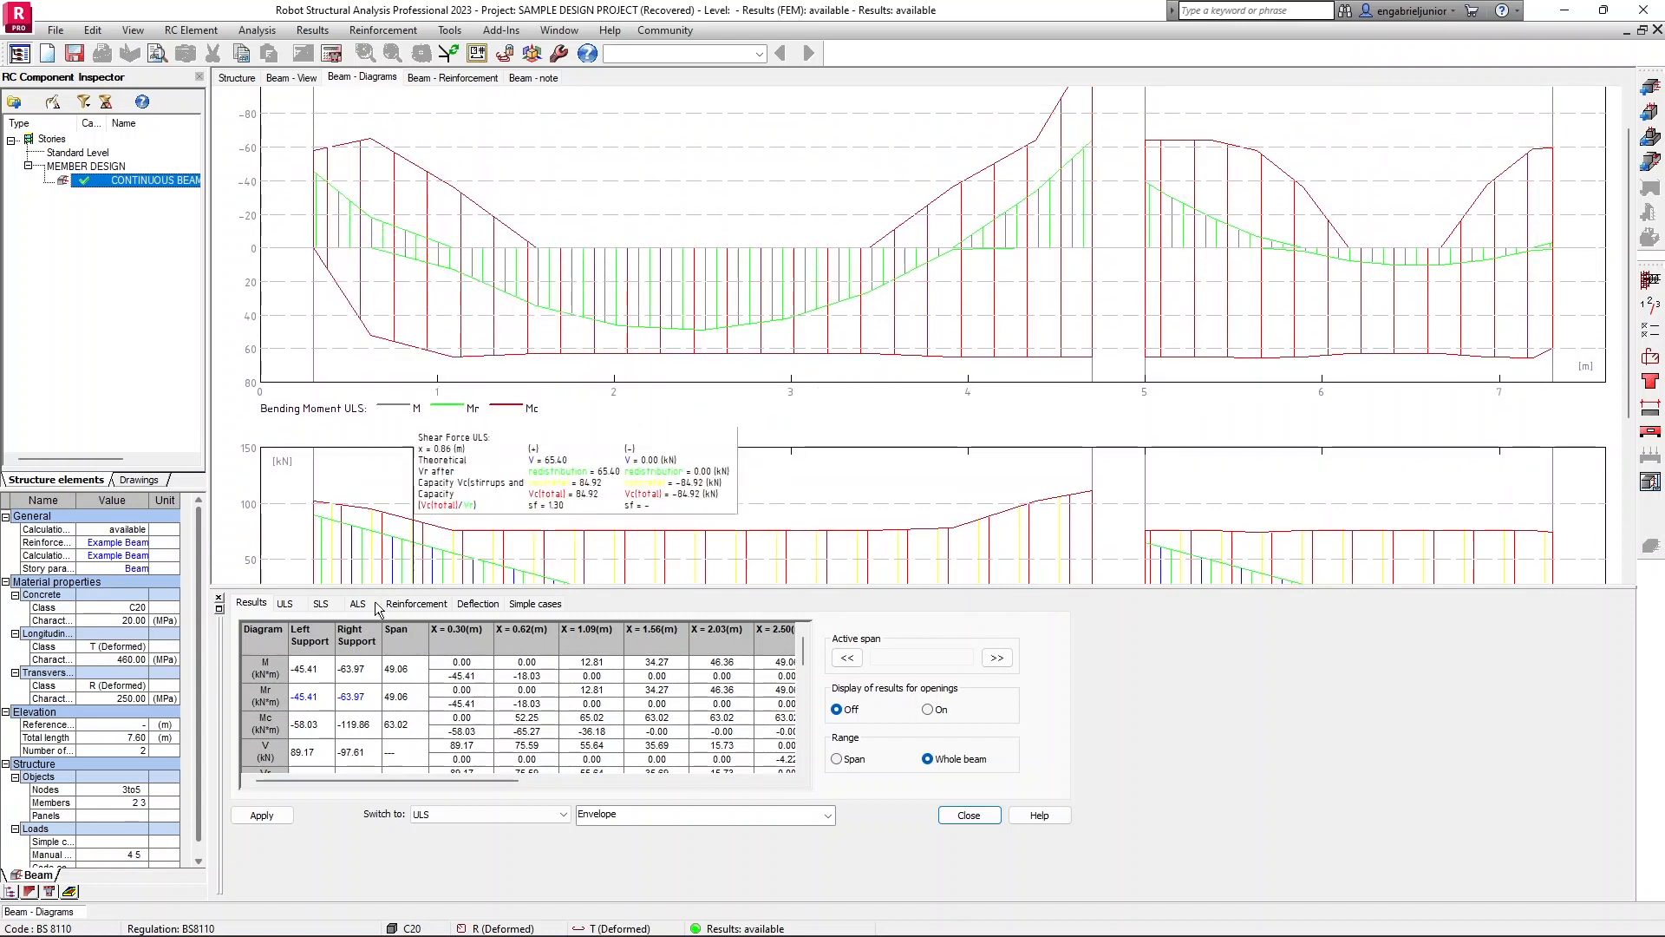
pyautogui.click(287, 604)
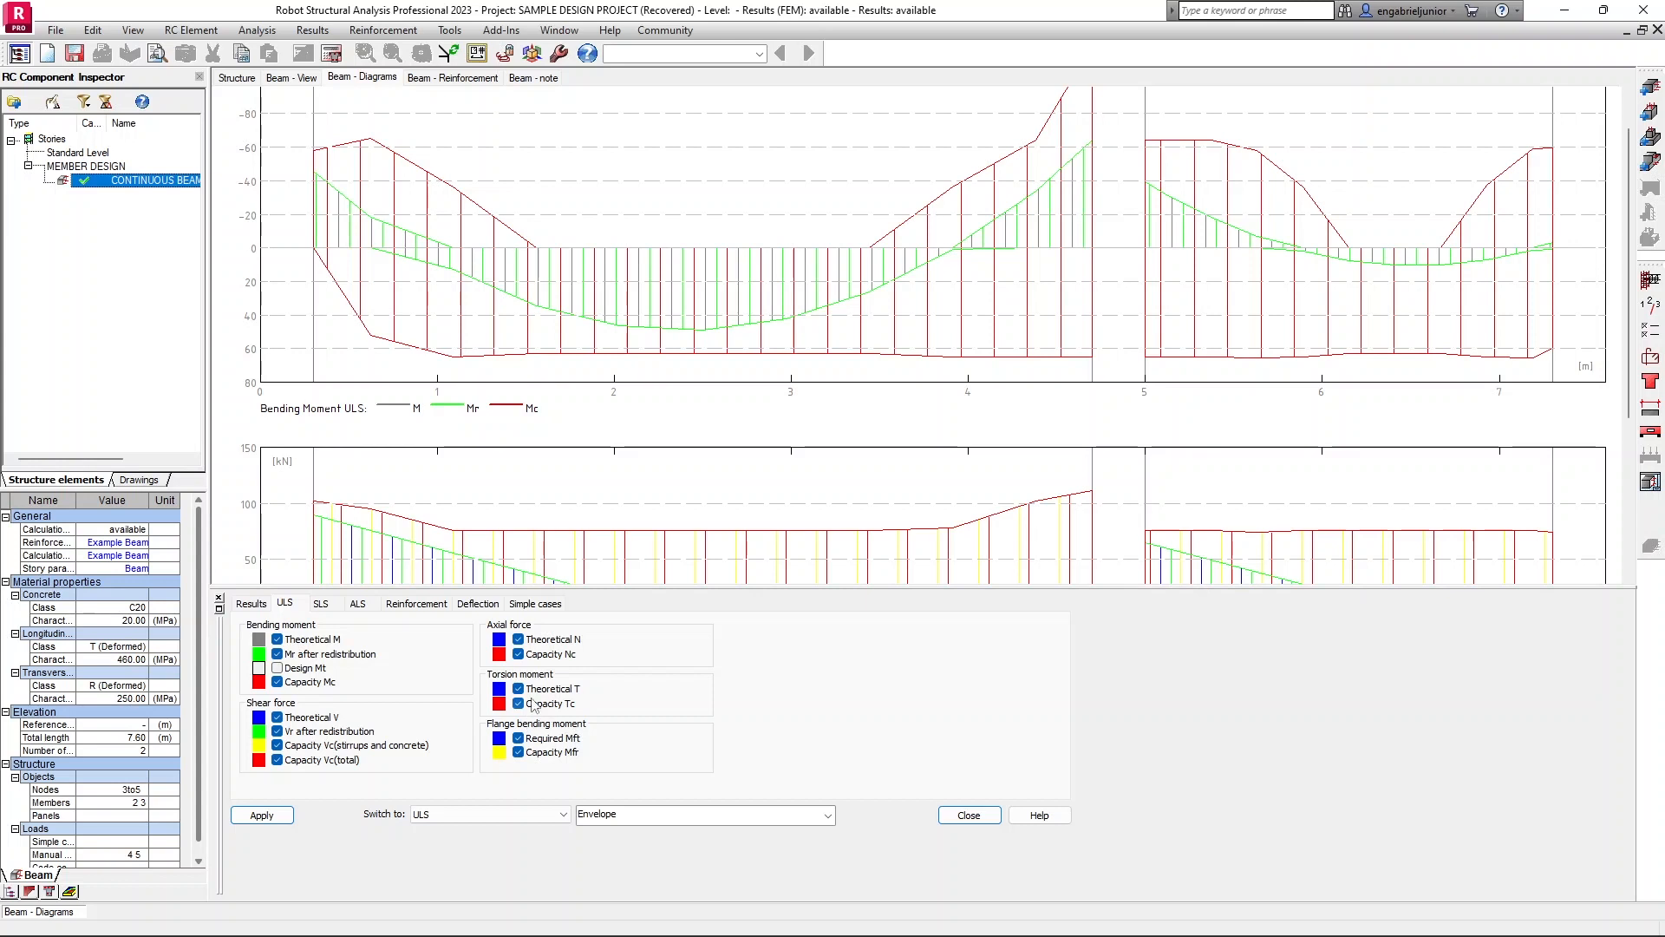
pyautogui.click(519, 639)
pyautogui.click(519, 654)
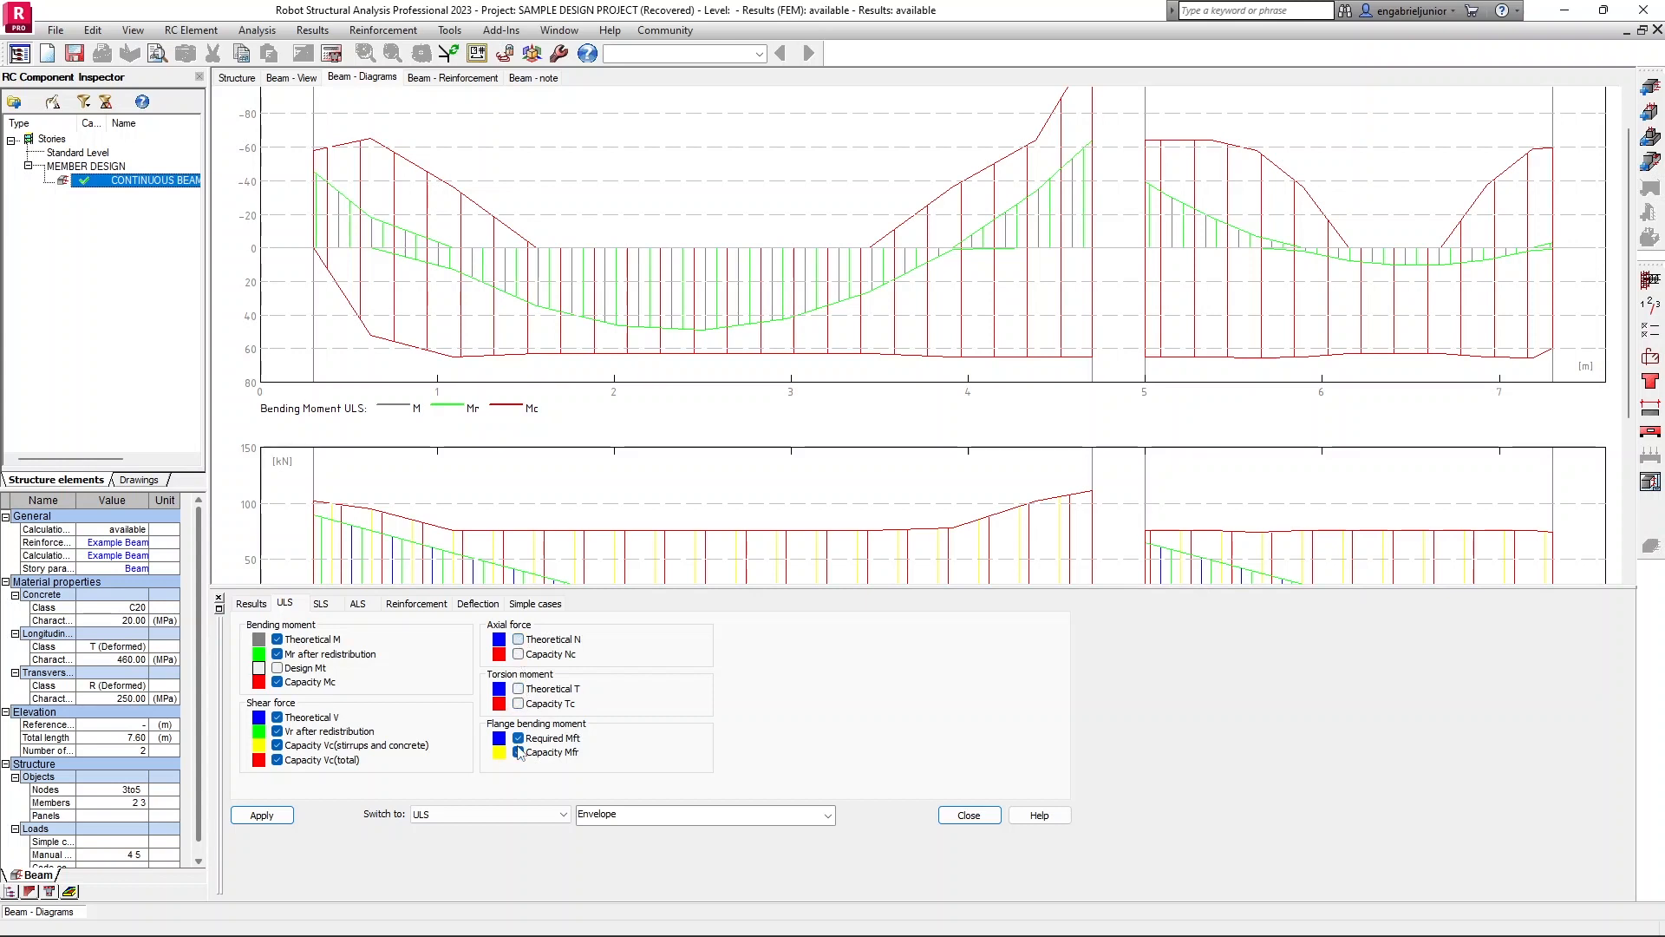
pyautogui.click(277, 745)
pyautogui.click(278, 731)
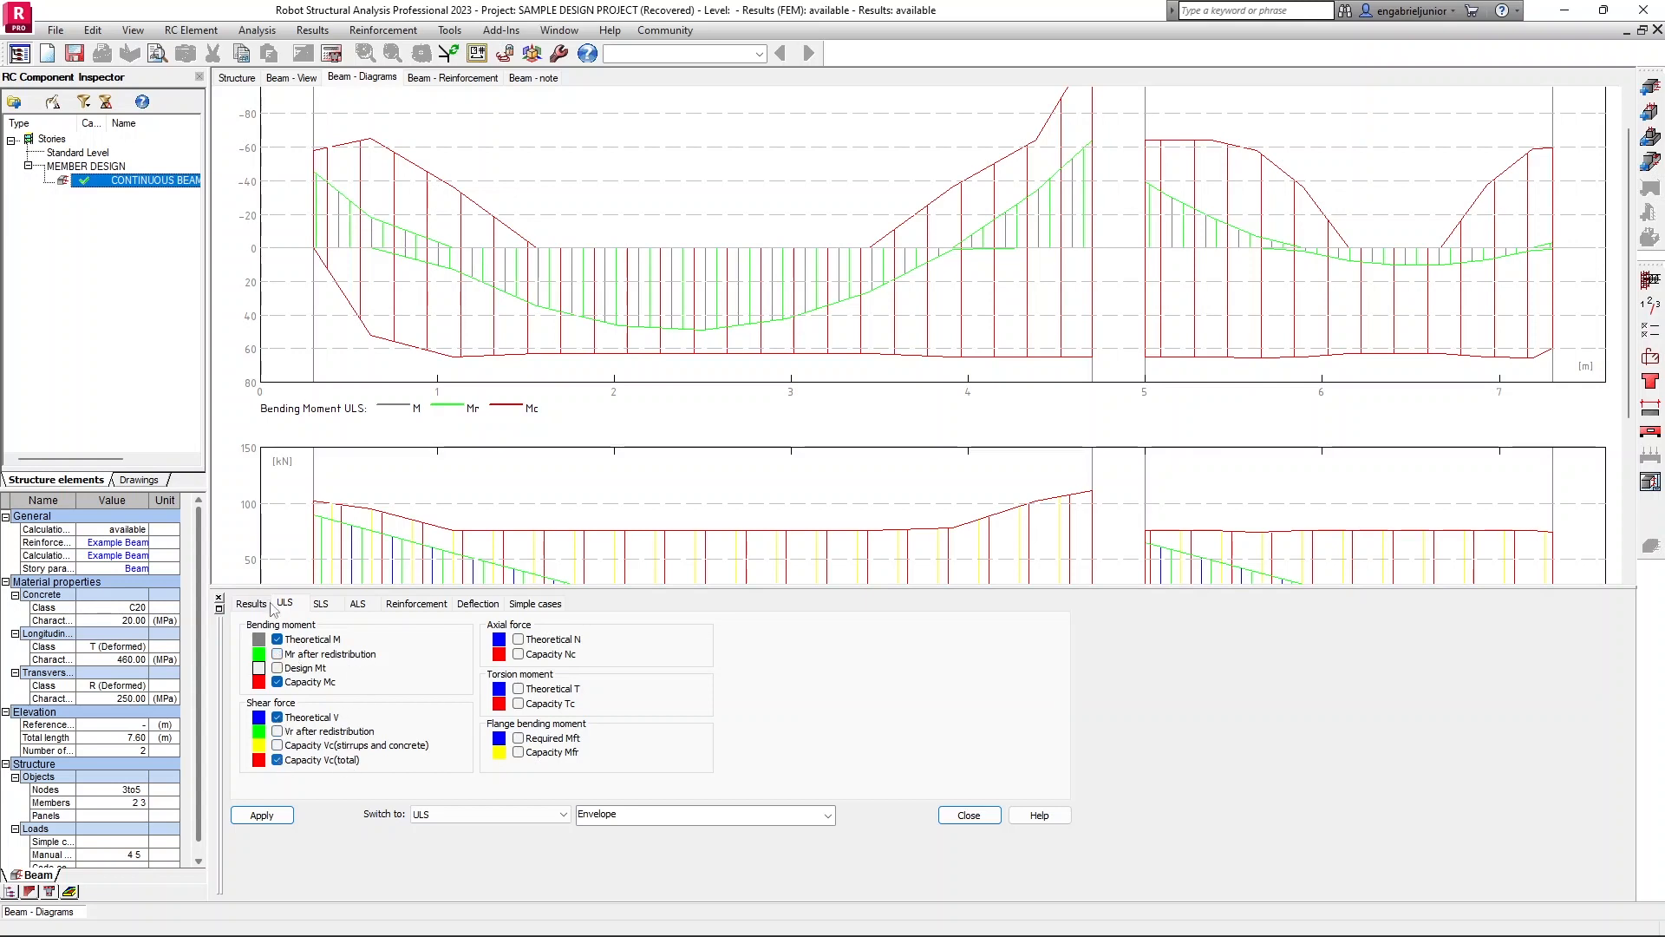
pyautogui.click(262, 815)
# Step: Display the beam's bending reinforcement area diagram with only Required Abt and Provided Abr, and review it with the ULS diagrams
pyautogui.click(411, 604)
pyautogui.click(277, 683)
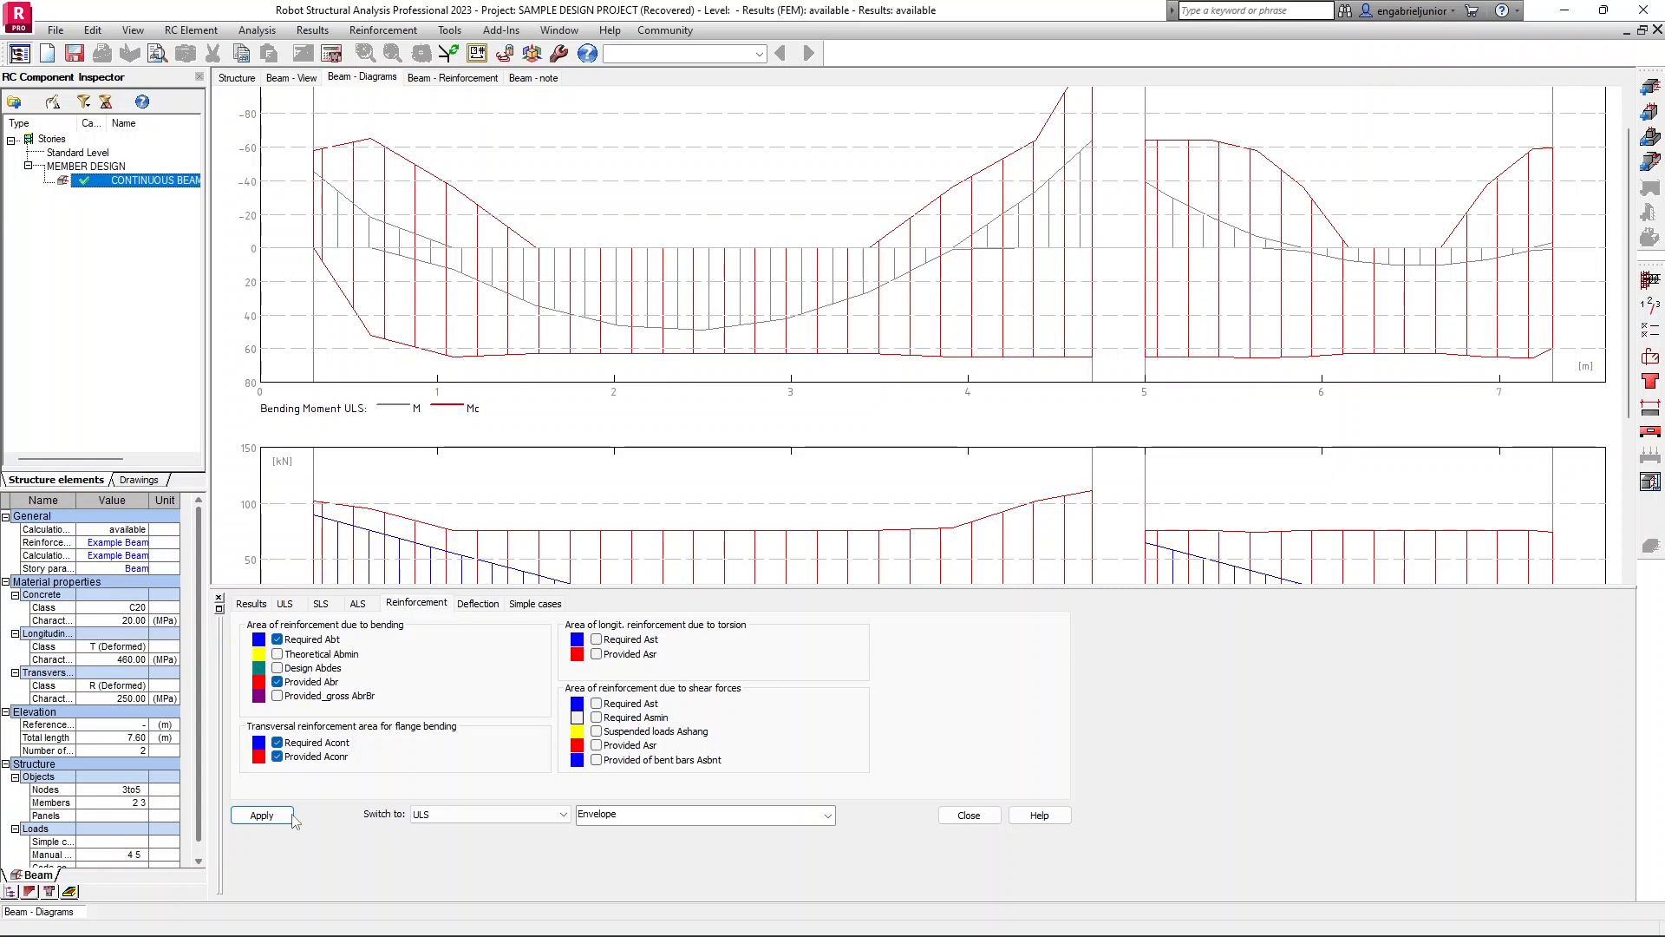
pyautogui.scroll(-1, 659, 373)
pyautogui.scroll(-6, 659, 373)
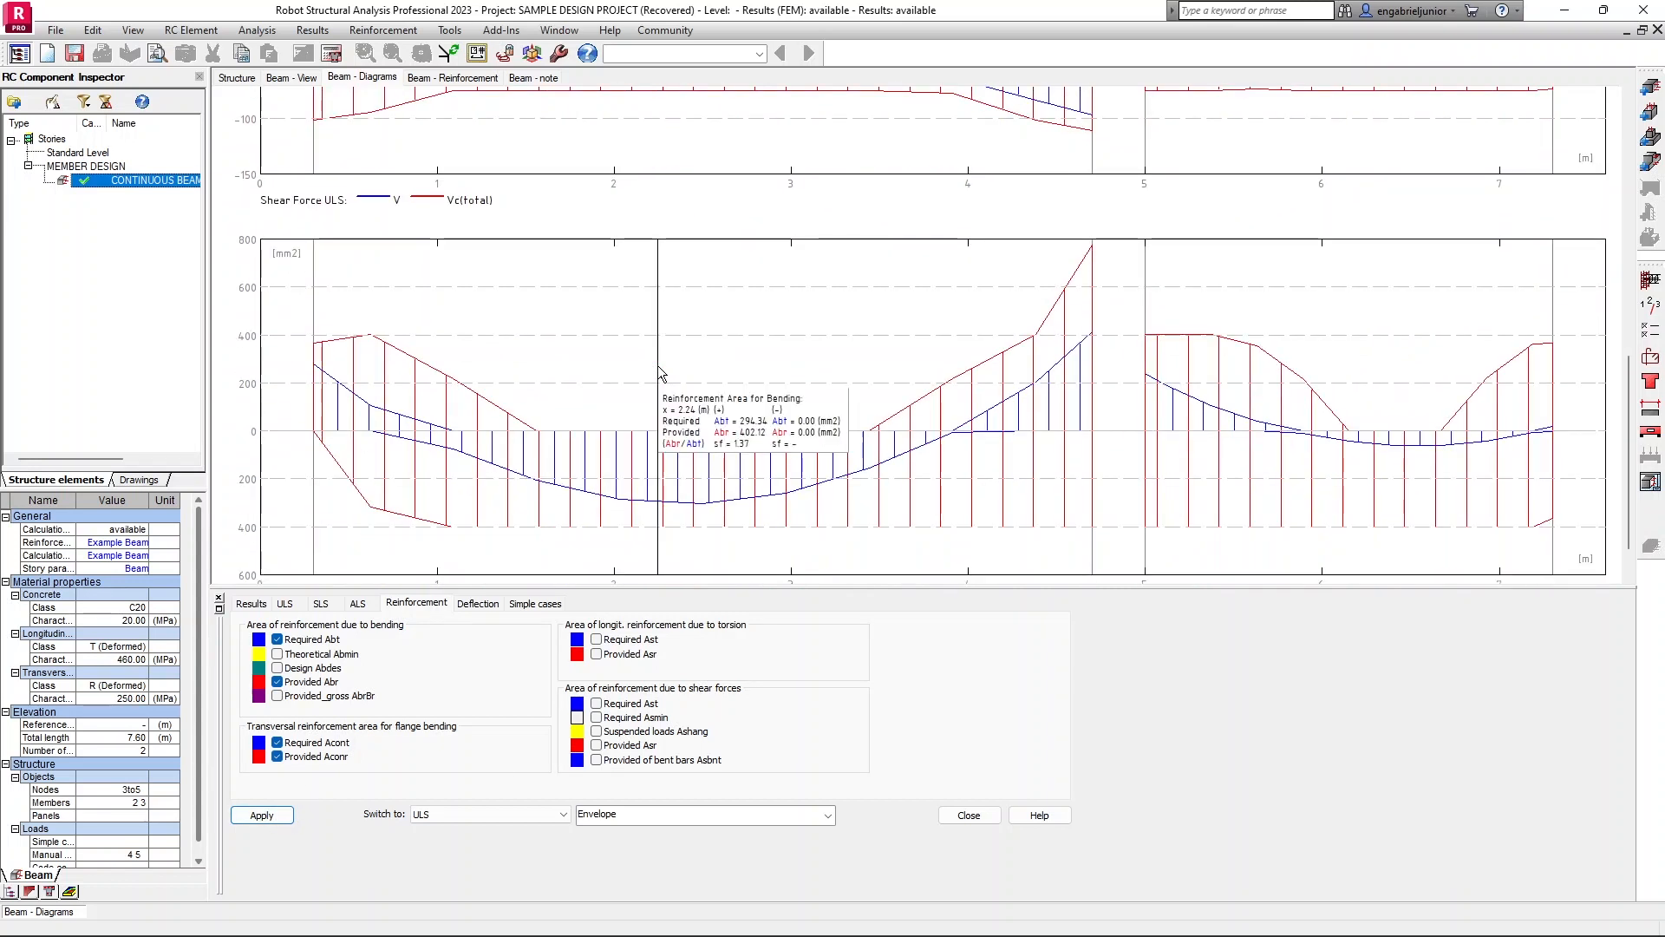
pyautogui.scroll(-2, 660, 373)
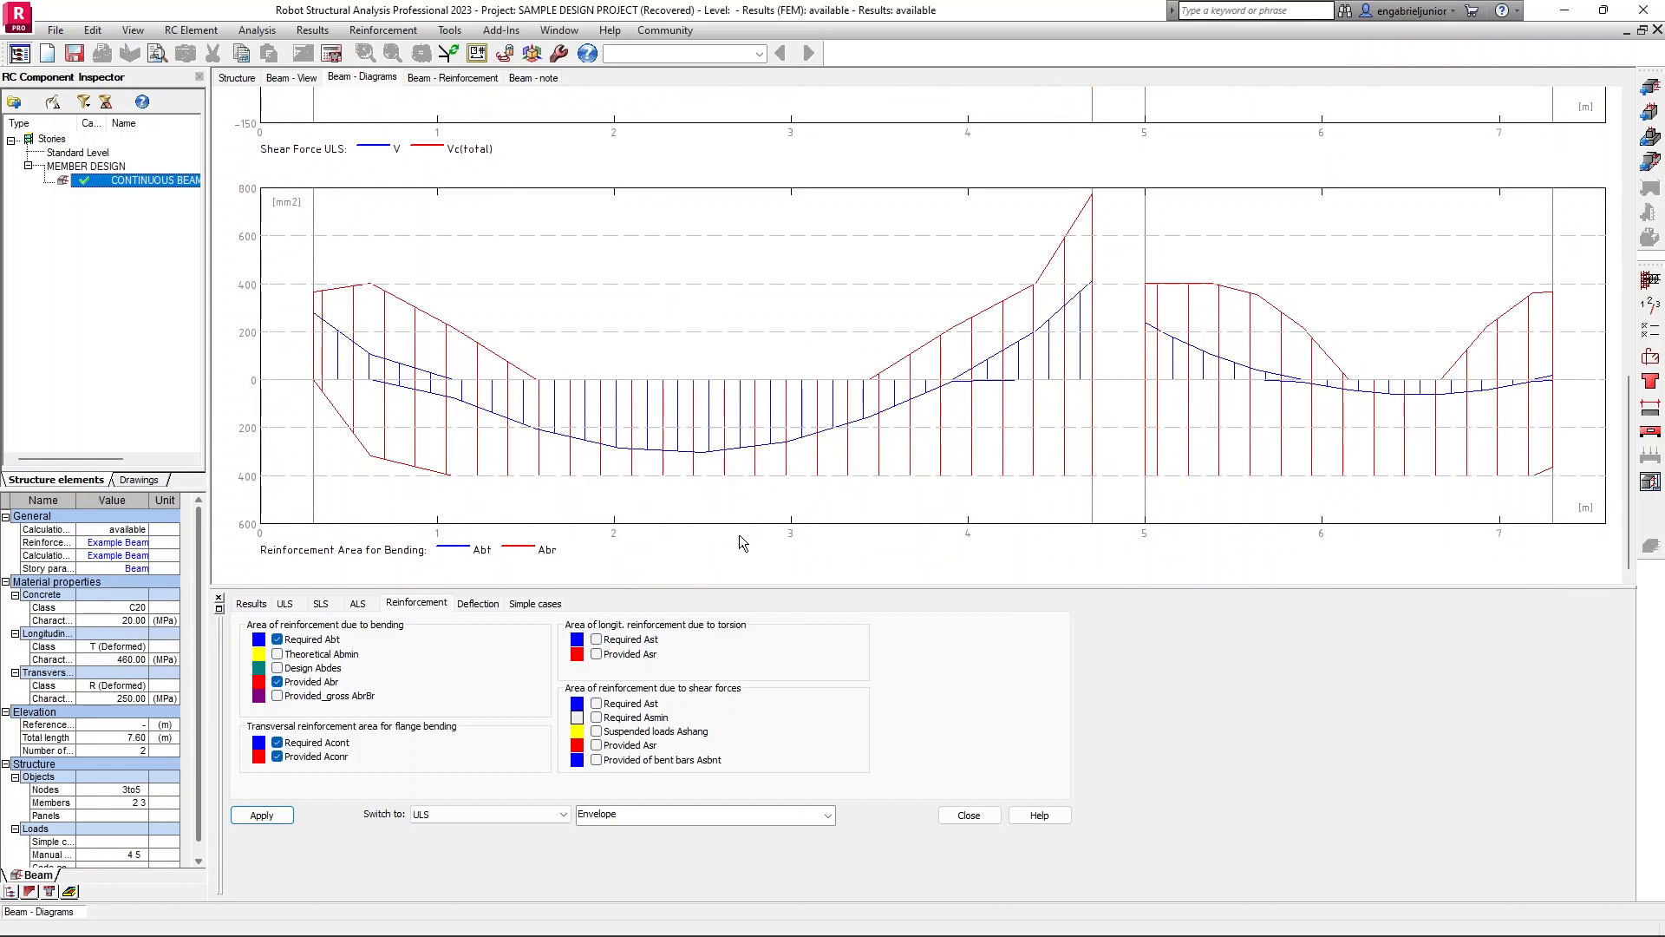
pyautogui.scroll(6, 739, 535)
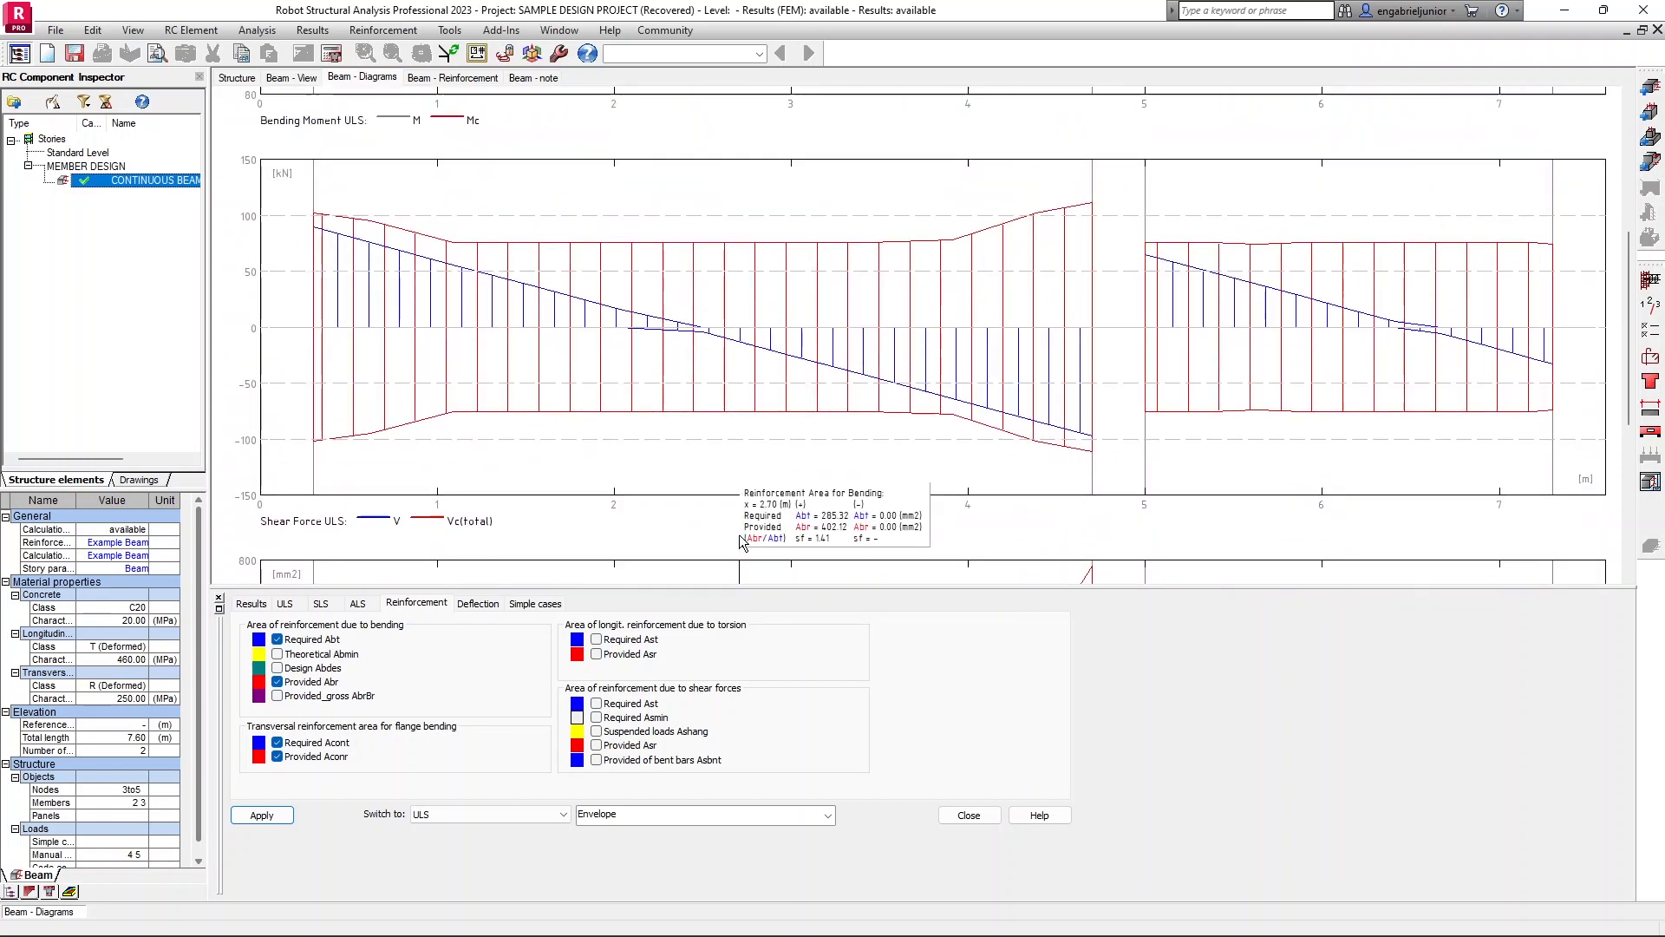
pyautogui.scroll(3, 739, 534)
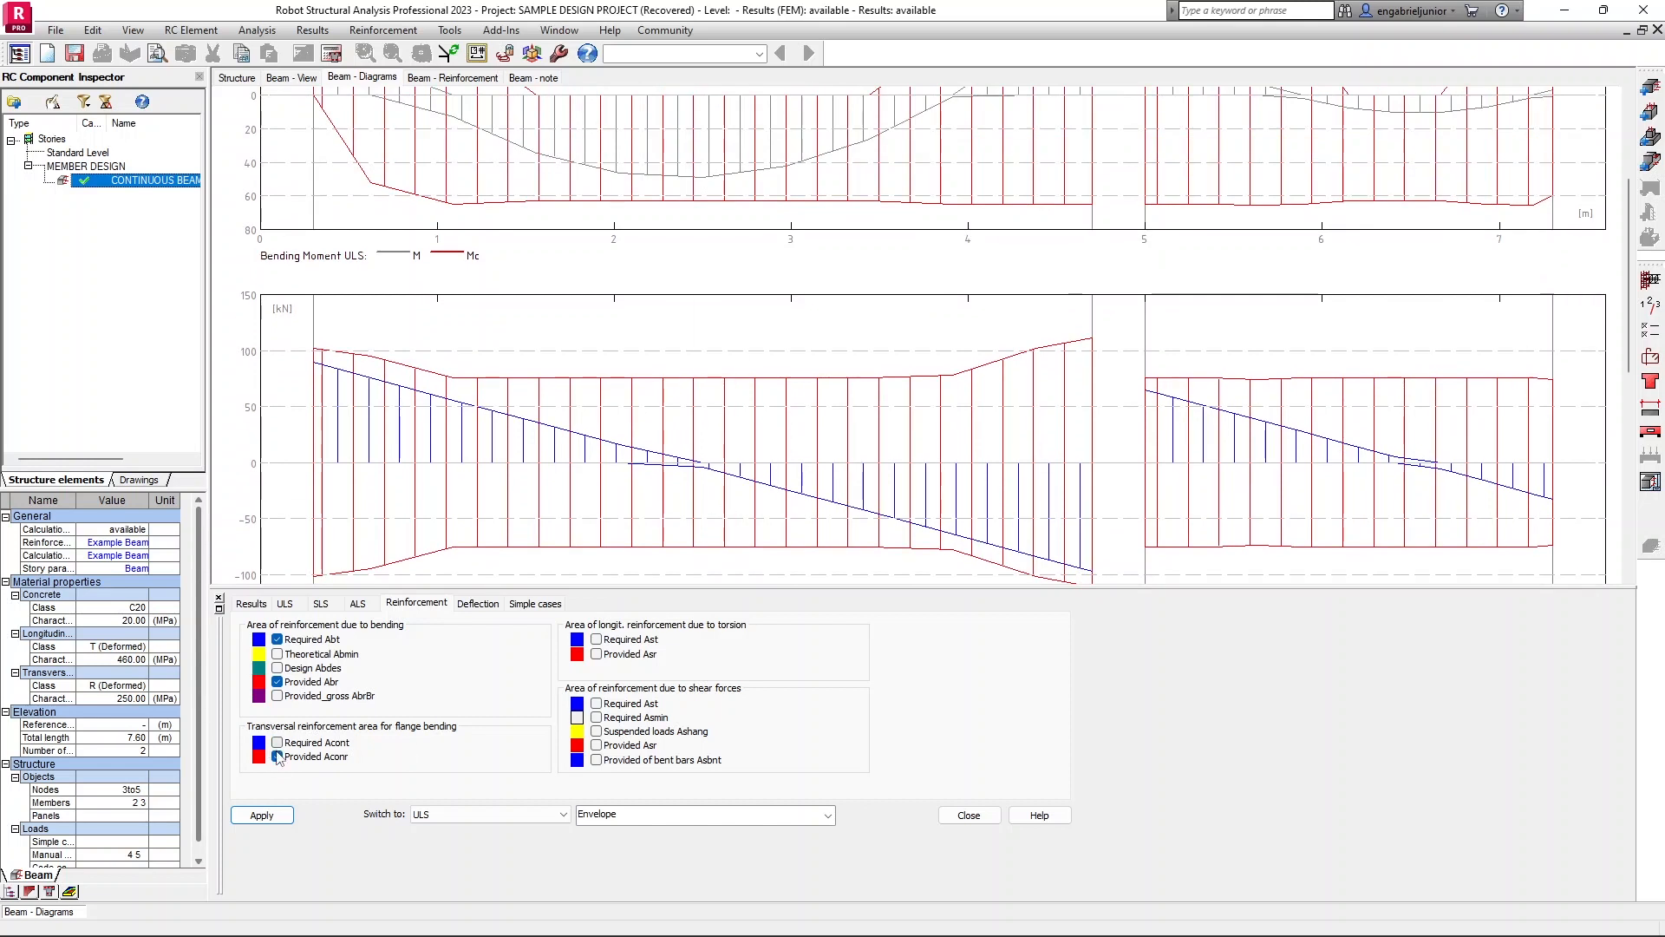
# Step: Turn off the flange bending reinforcement curves and display Required Ast and Provided Asr for shear forces
pyautogui.click(597, 703)
pyautogui.click(262, 815)
pyautogui.scroll(-10, 792, 398)
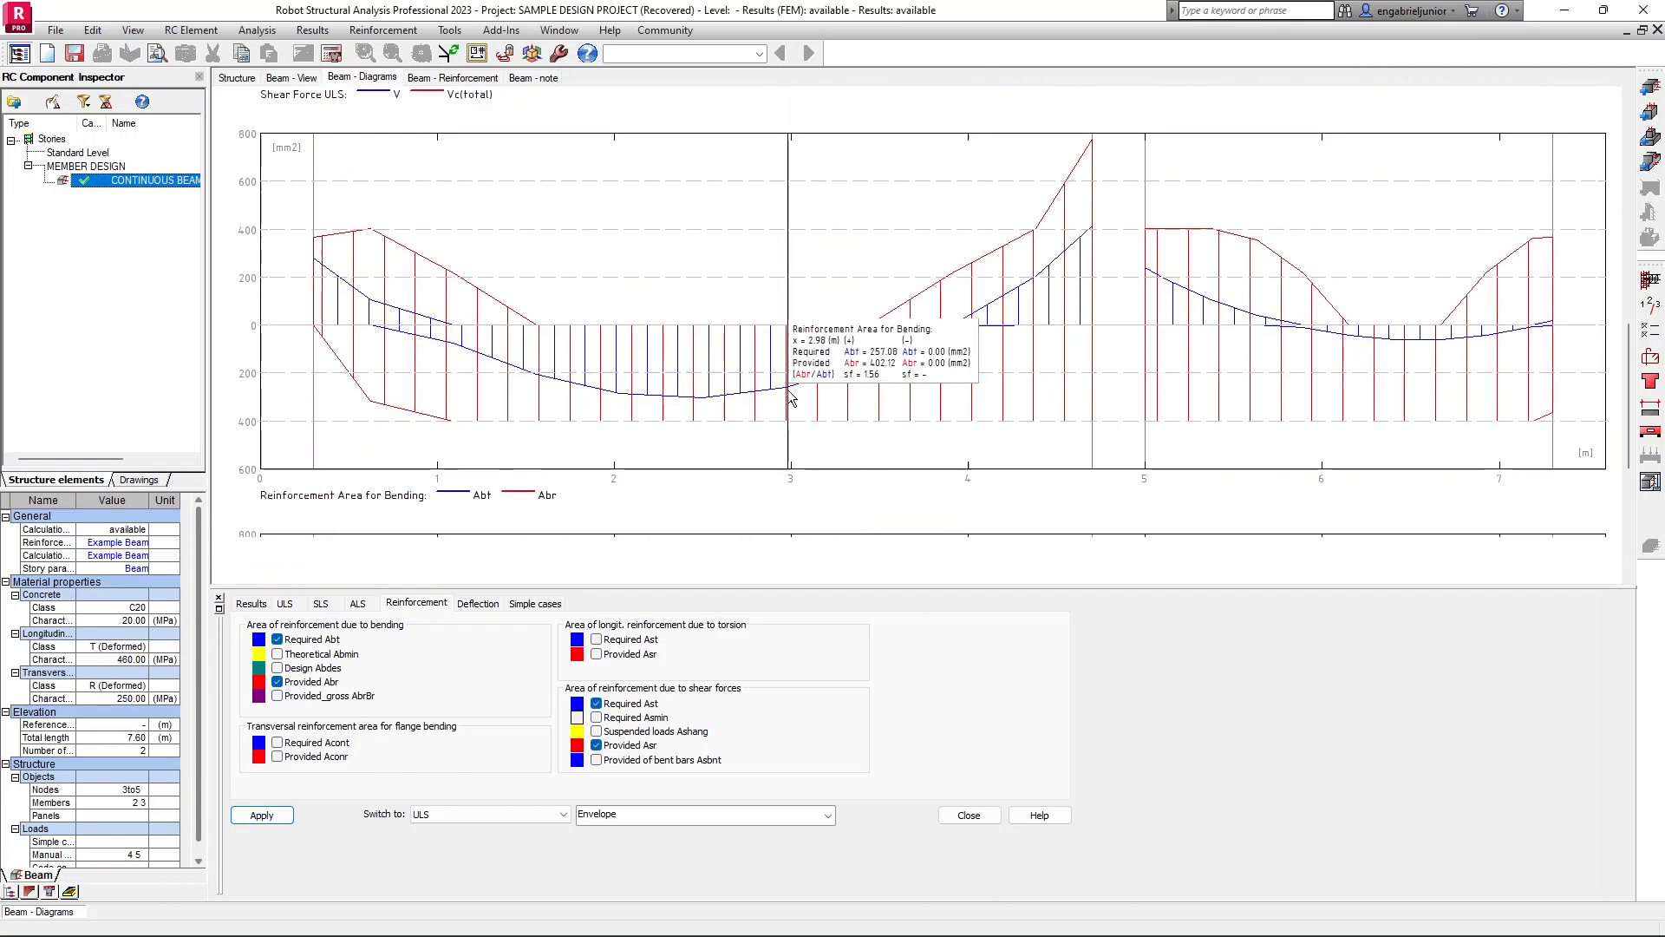
pyautogui.scroll(-9, 791, 398)
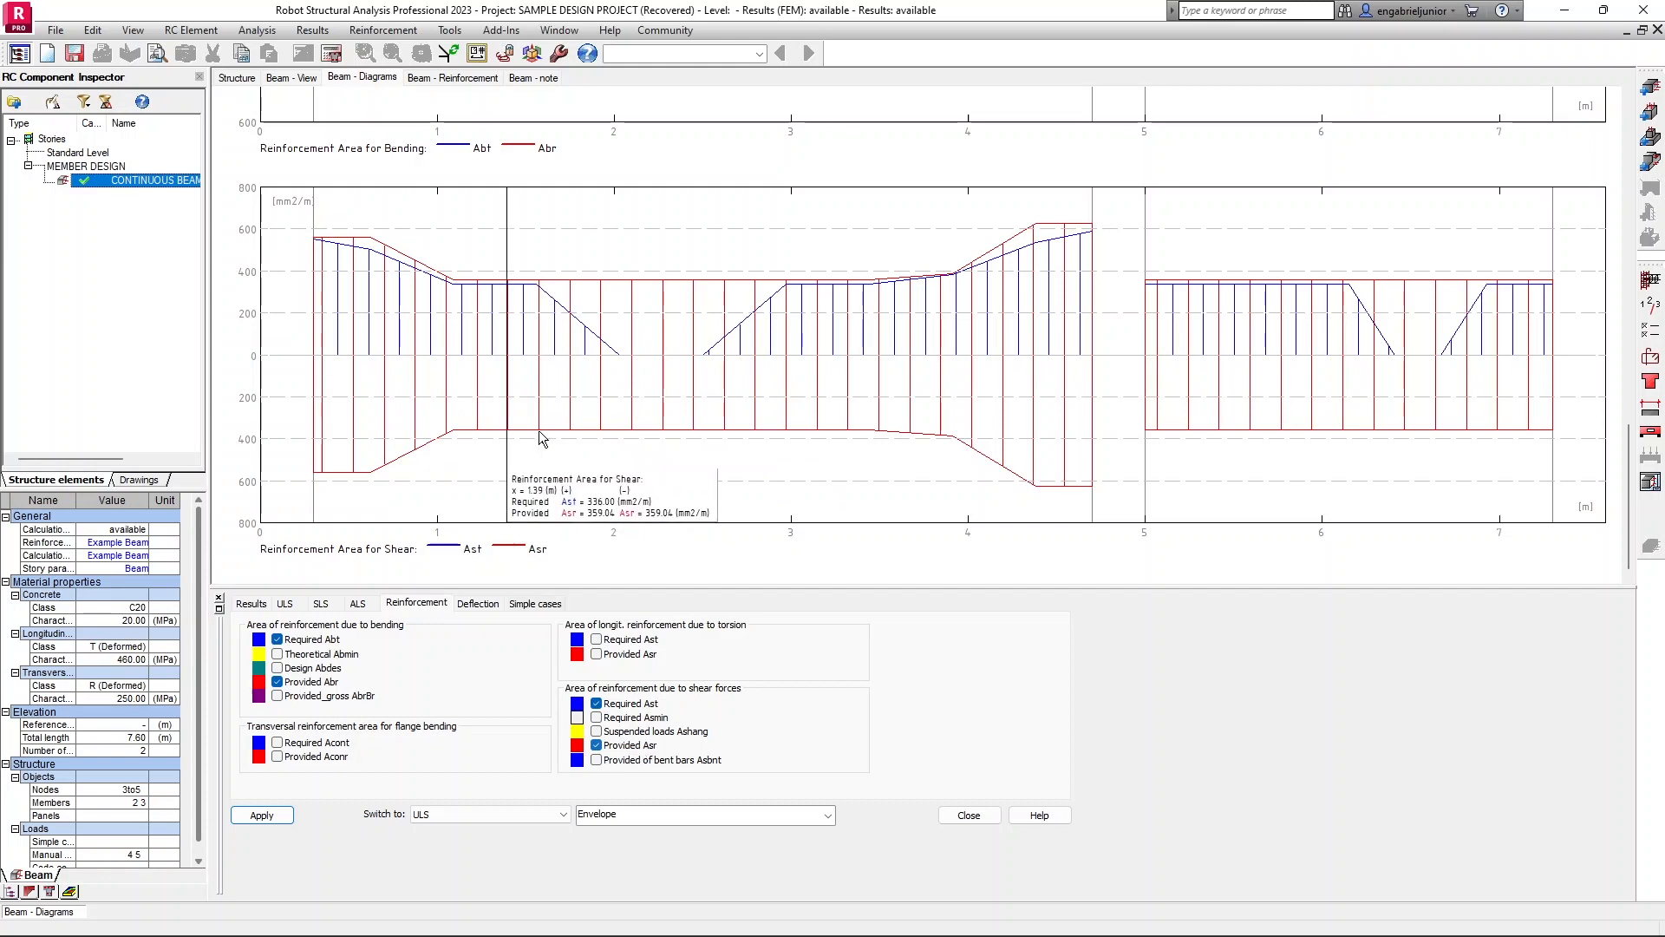
# Step: Examine the bending moment, shear force and reinforcement area diagrams along both beam spans, comparing required with provided values
pyautogui.scroll(5, 556, 357)
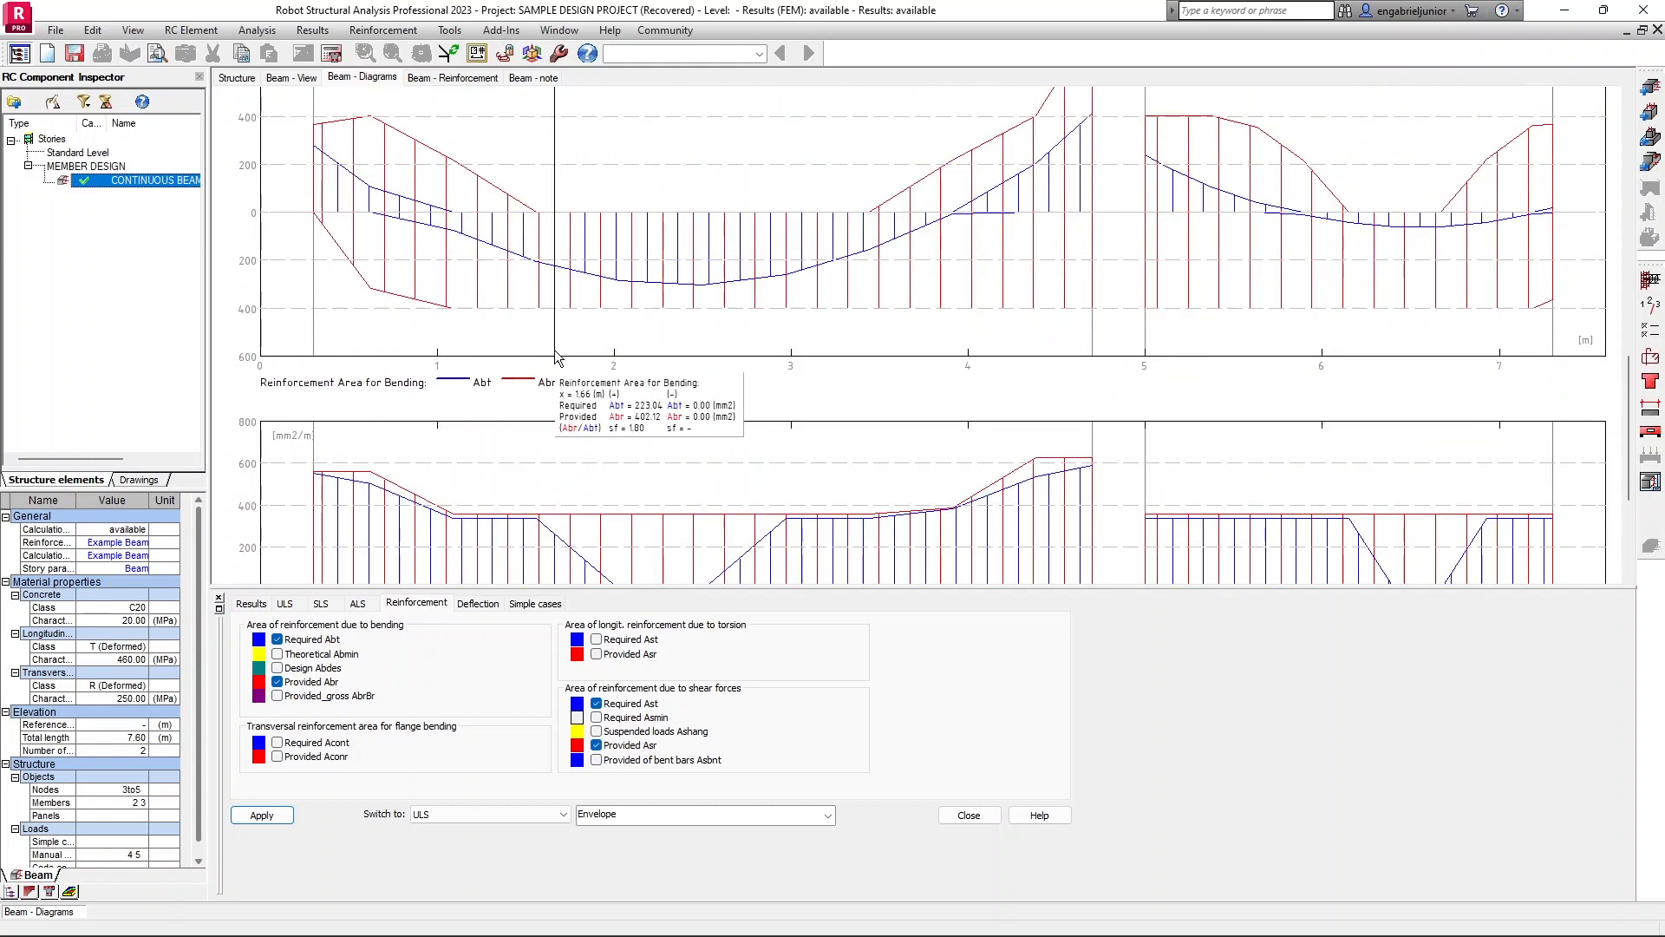
pyautogui.scroll(1, 556, 365)
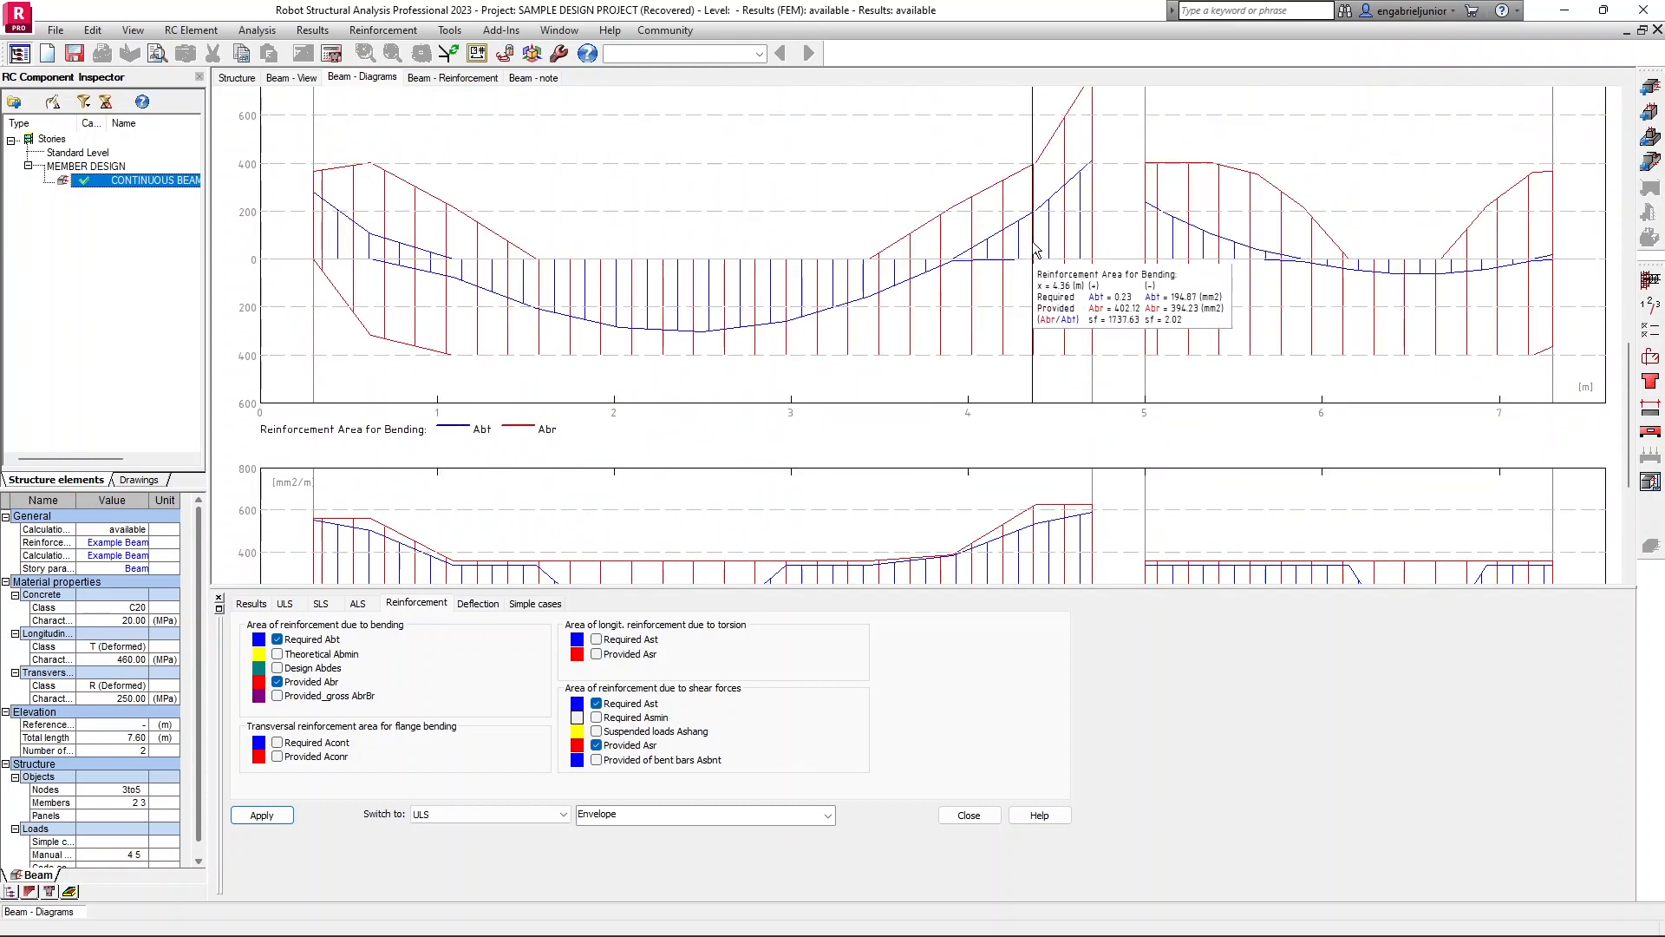
pyautogui.scroll(10, 1035, 249)
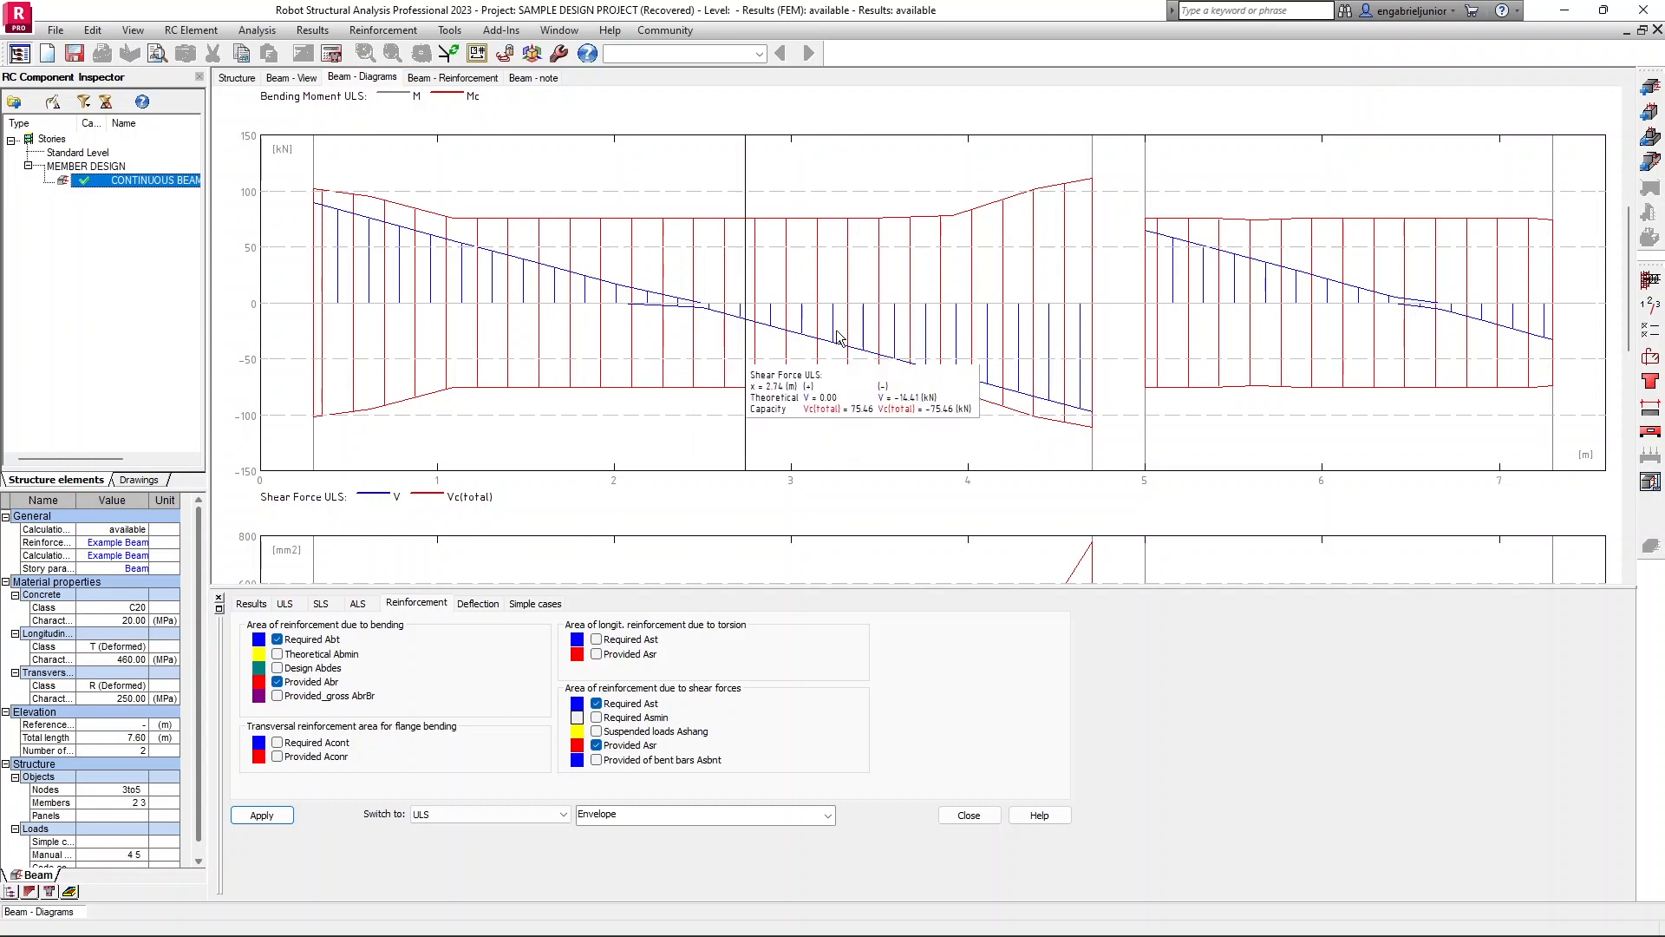
pyautogui.scroll(1, 862, 287)
pyautogui.scroll(4, 863, 286)
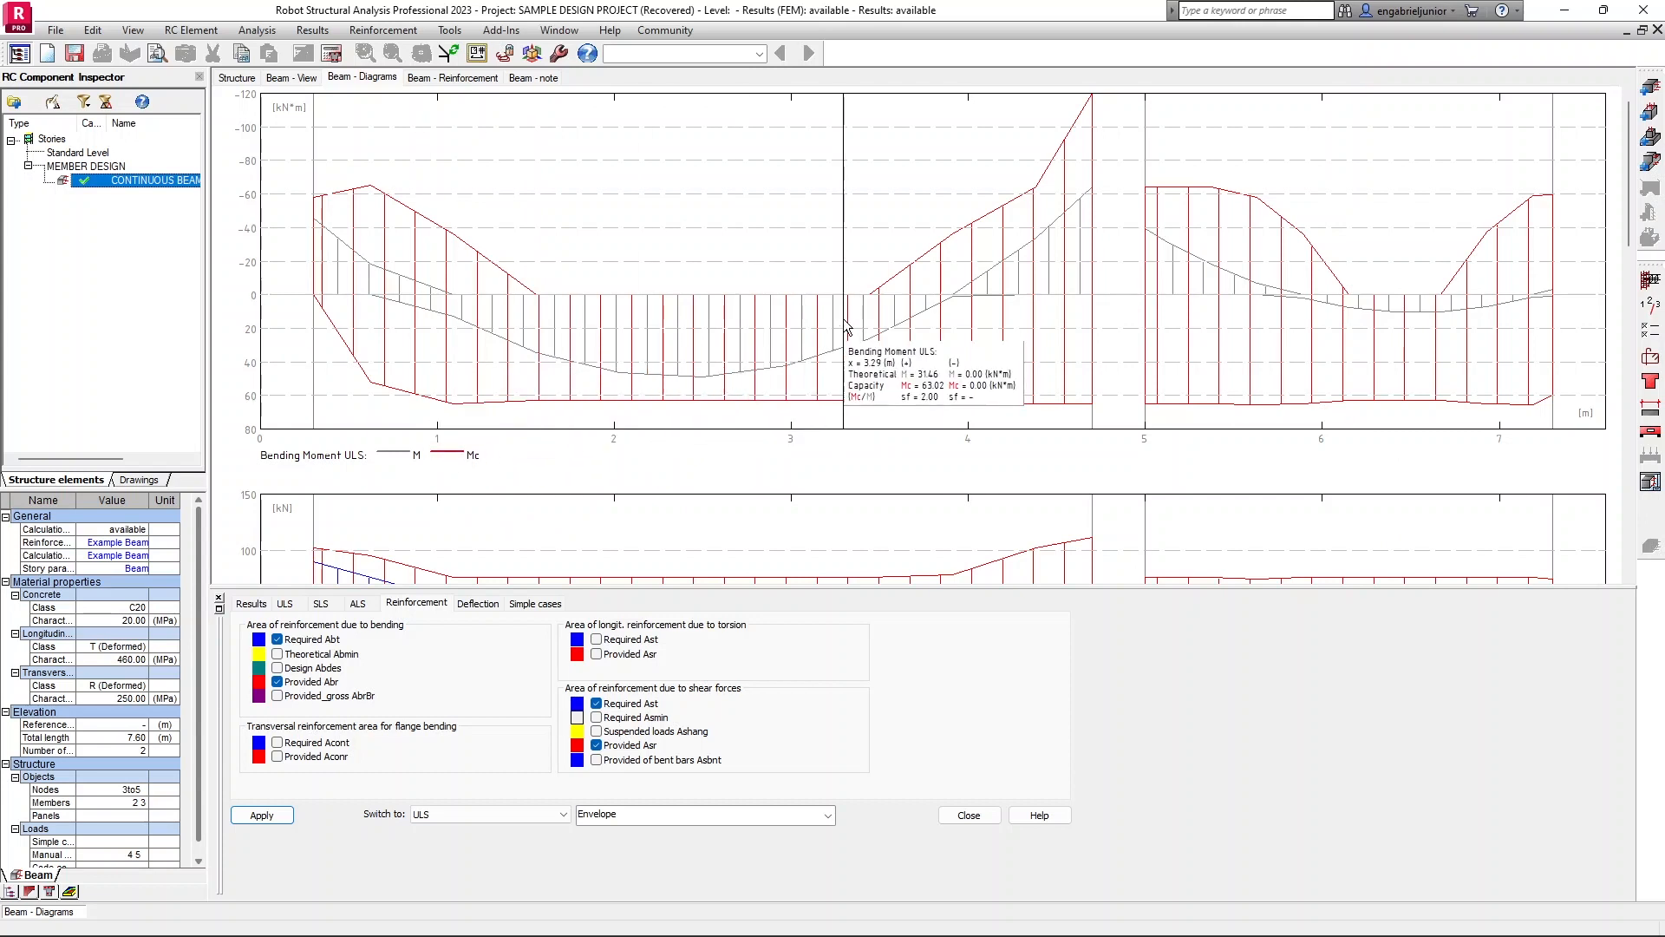
pyautogui.scroll(-4, 762, 348)
pyautogui.scroll(-13, 761, 348)
pyautogui.scroll(8, 762, 348)
pyautogui.scroll(3, 761, 348)
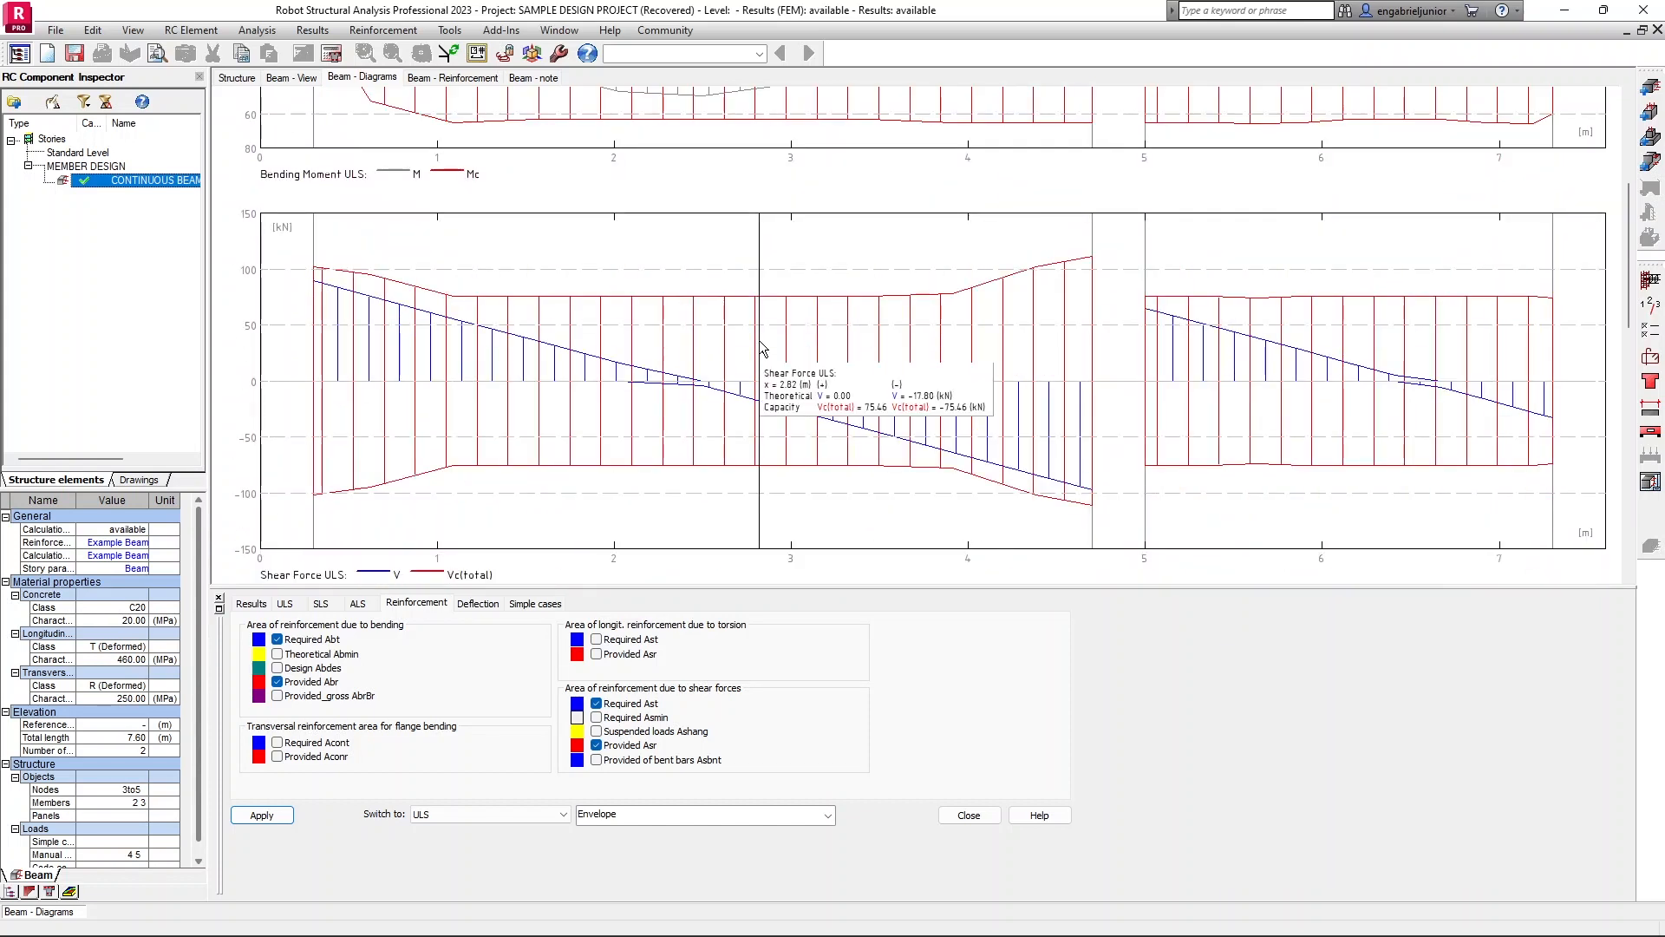
pyautogui.scroll(6, 761, 347)
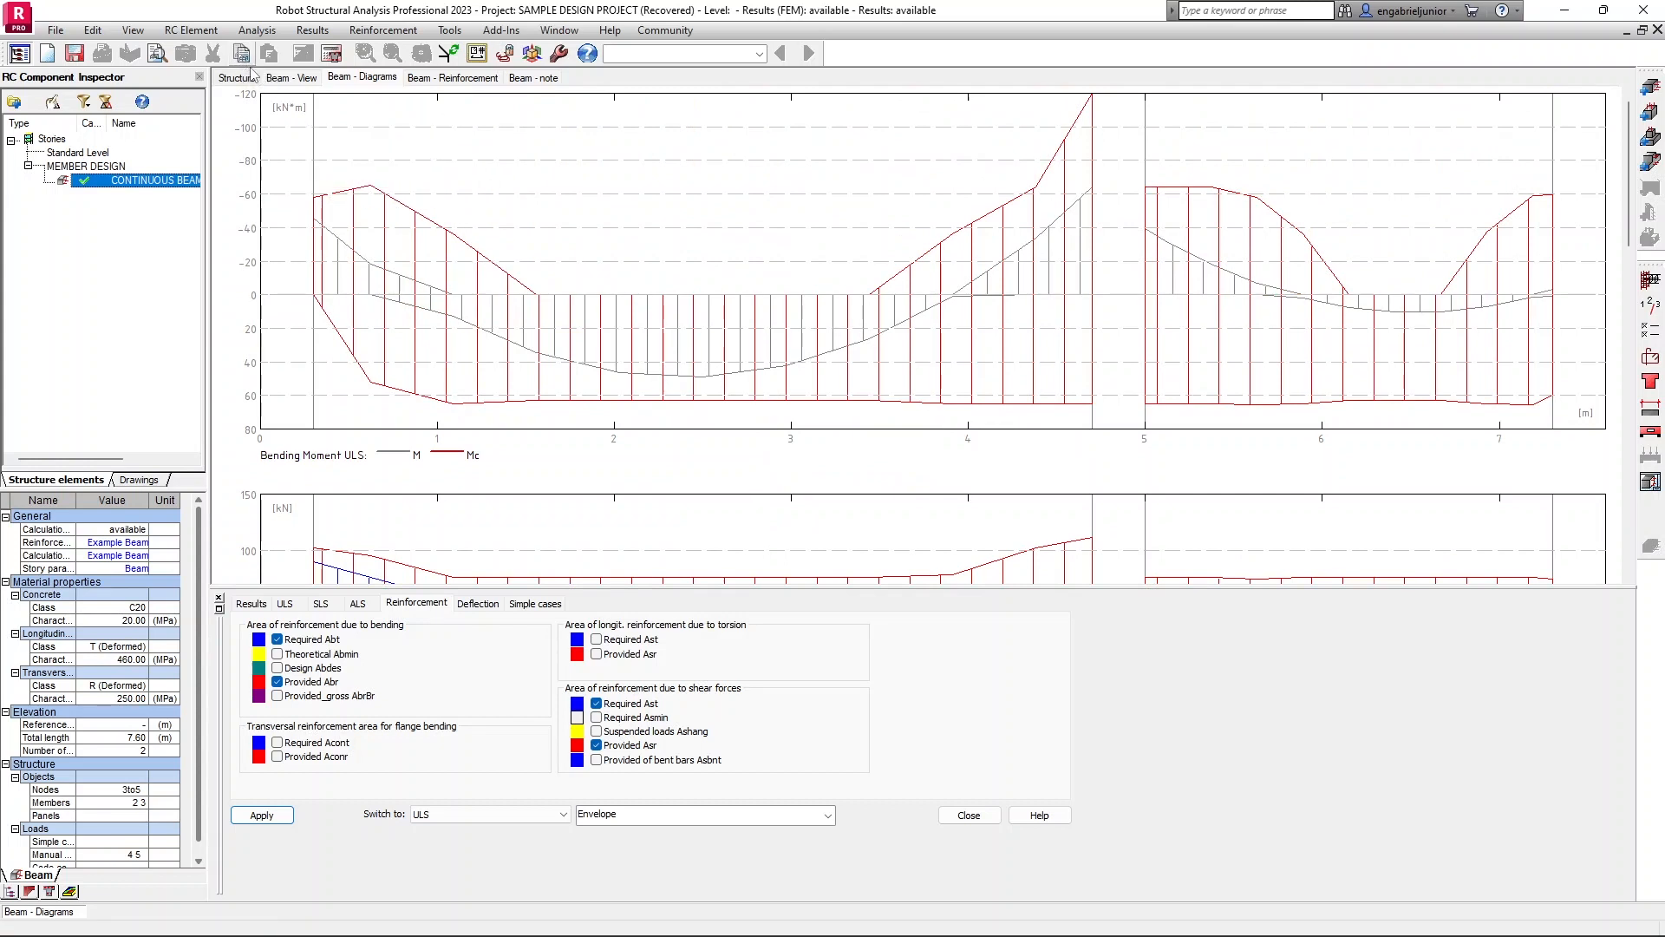
# Step: Switch to Word to review the beam diagrams pasted in Document1, and return to Robot Structural Analysis
pyautogui.moveTo(992, 918)
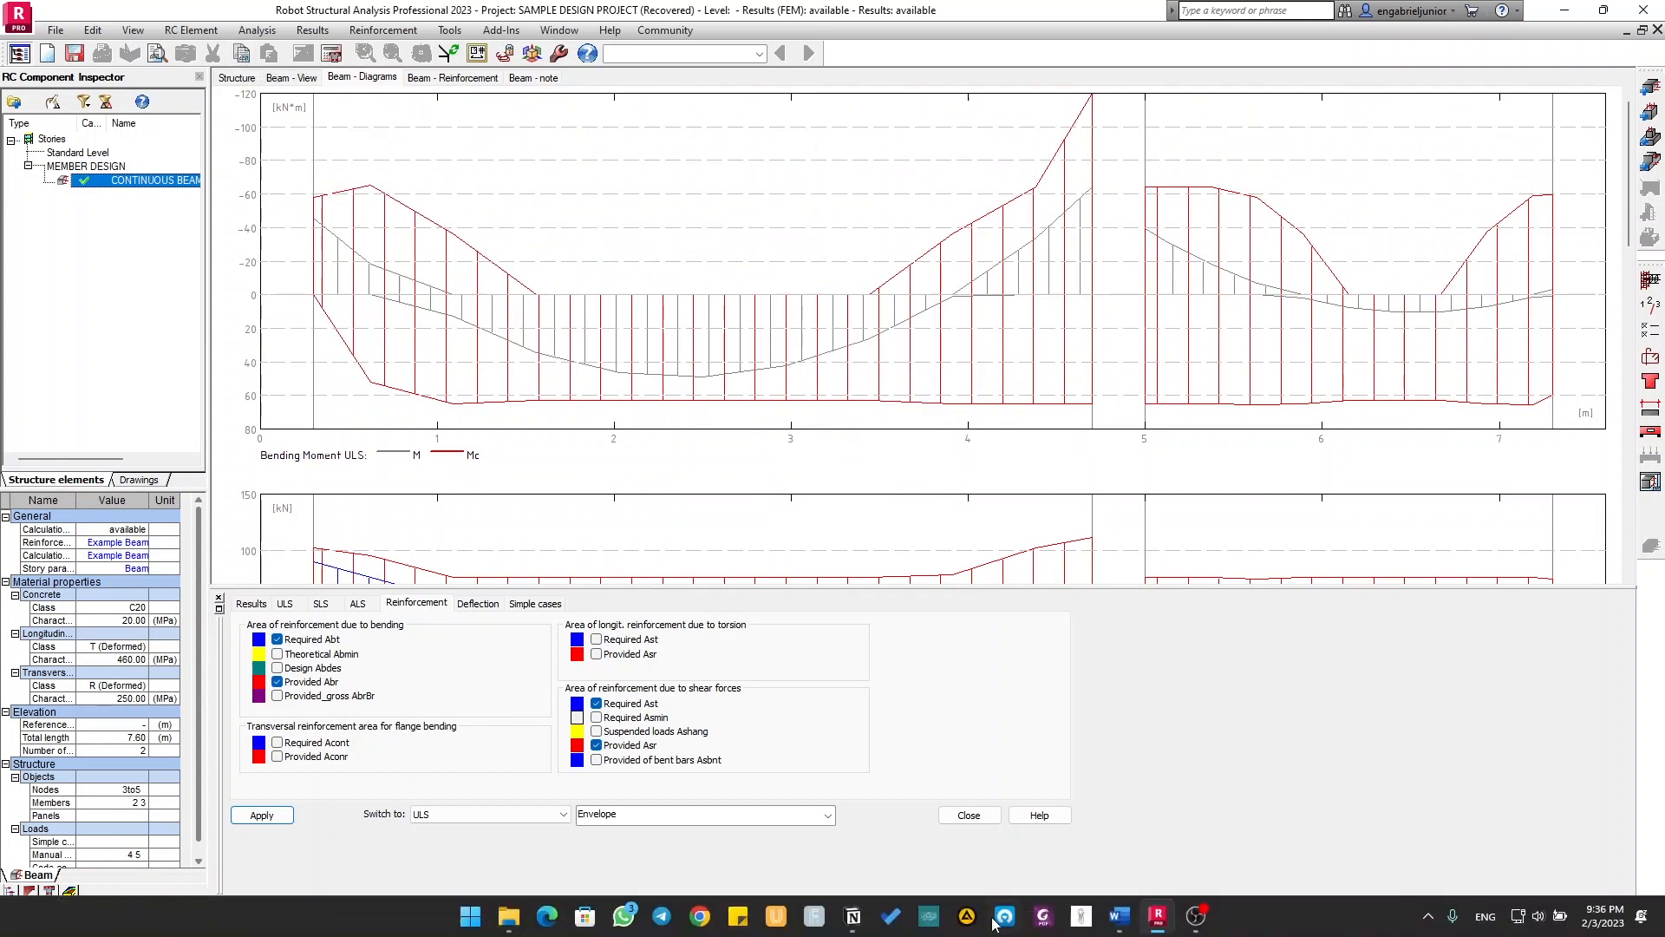
pyautogui.click(1119, 915)
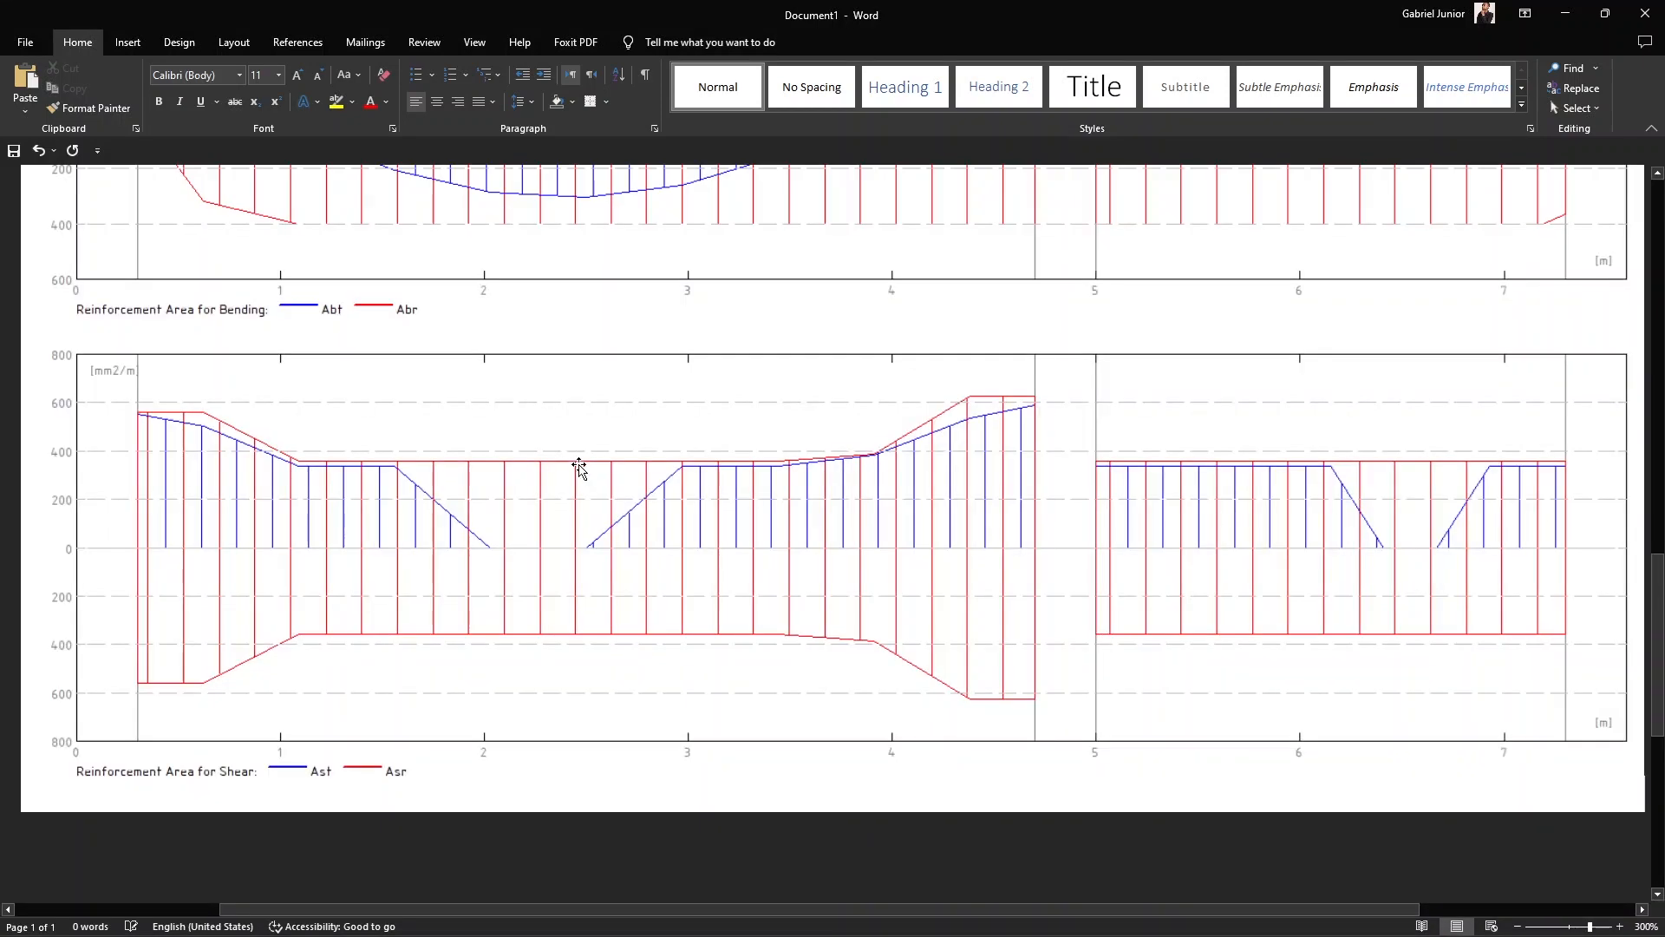
pyautogui.scroll(10, 678, 573)
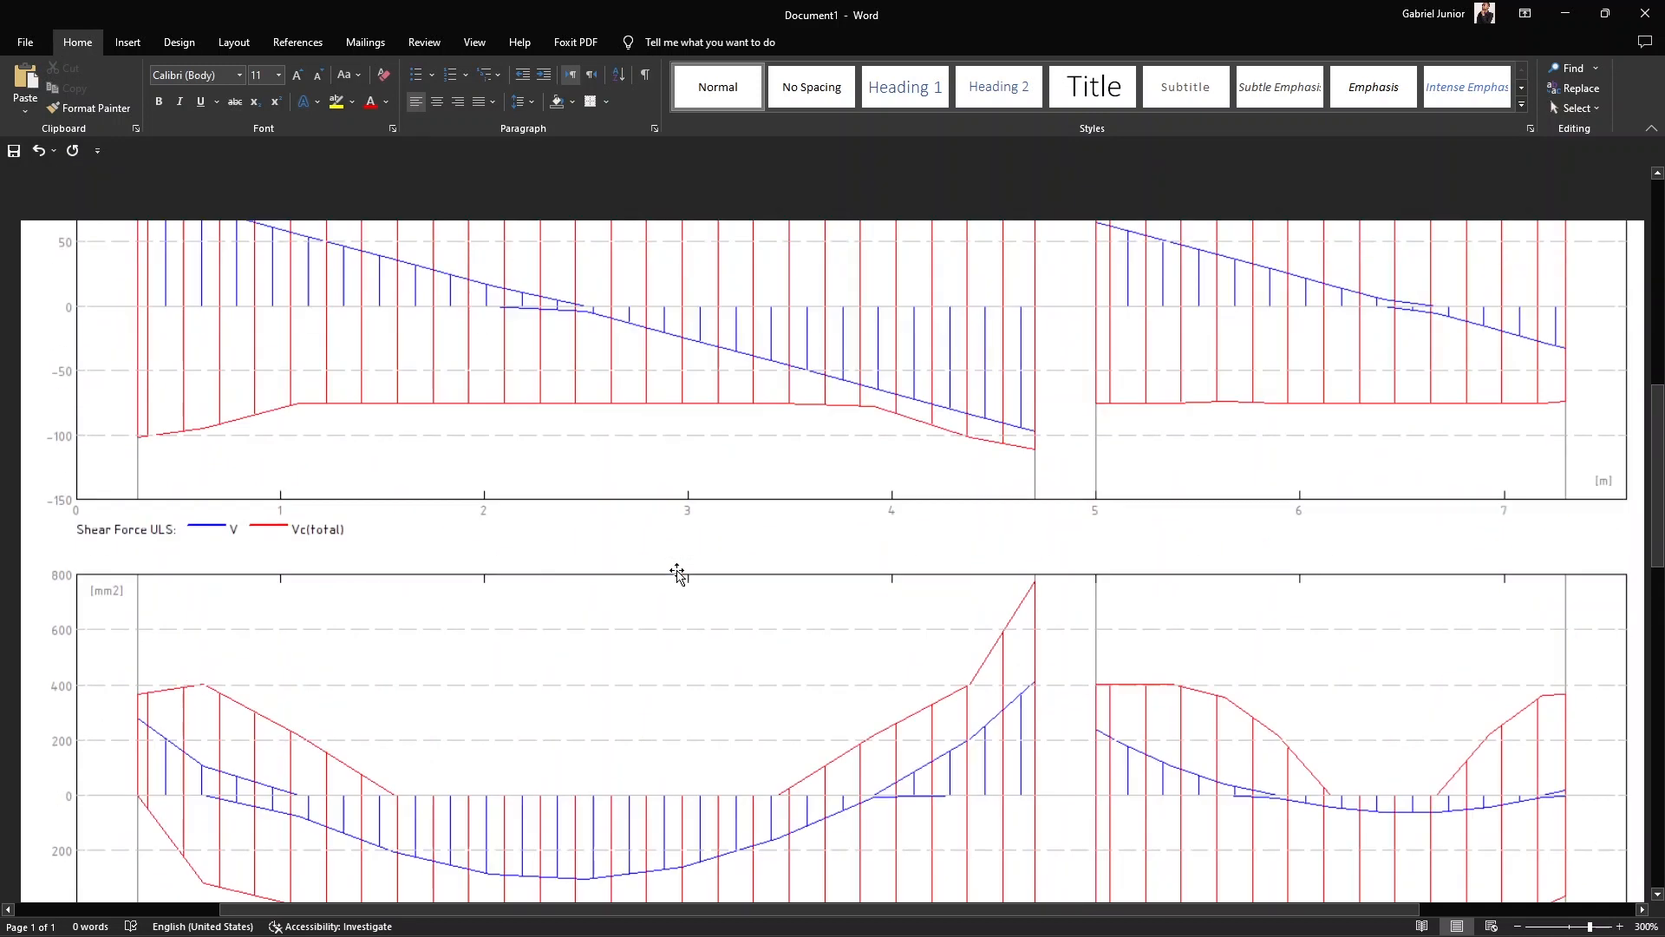
pyautogui.scroll(3, 678, 573)
pyautogui.scroll(-15, 677, 574)
pyautogui.scroll(5, 685, 571)
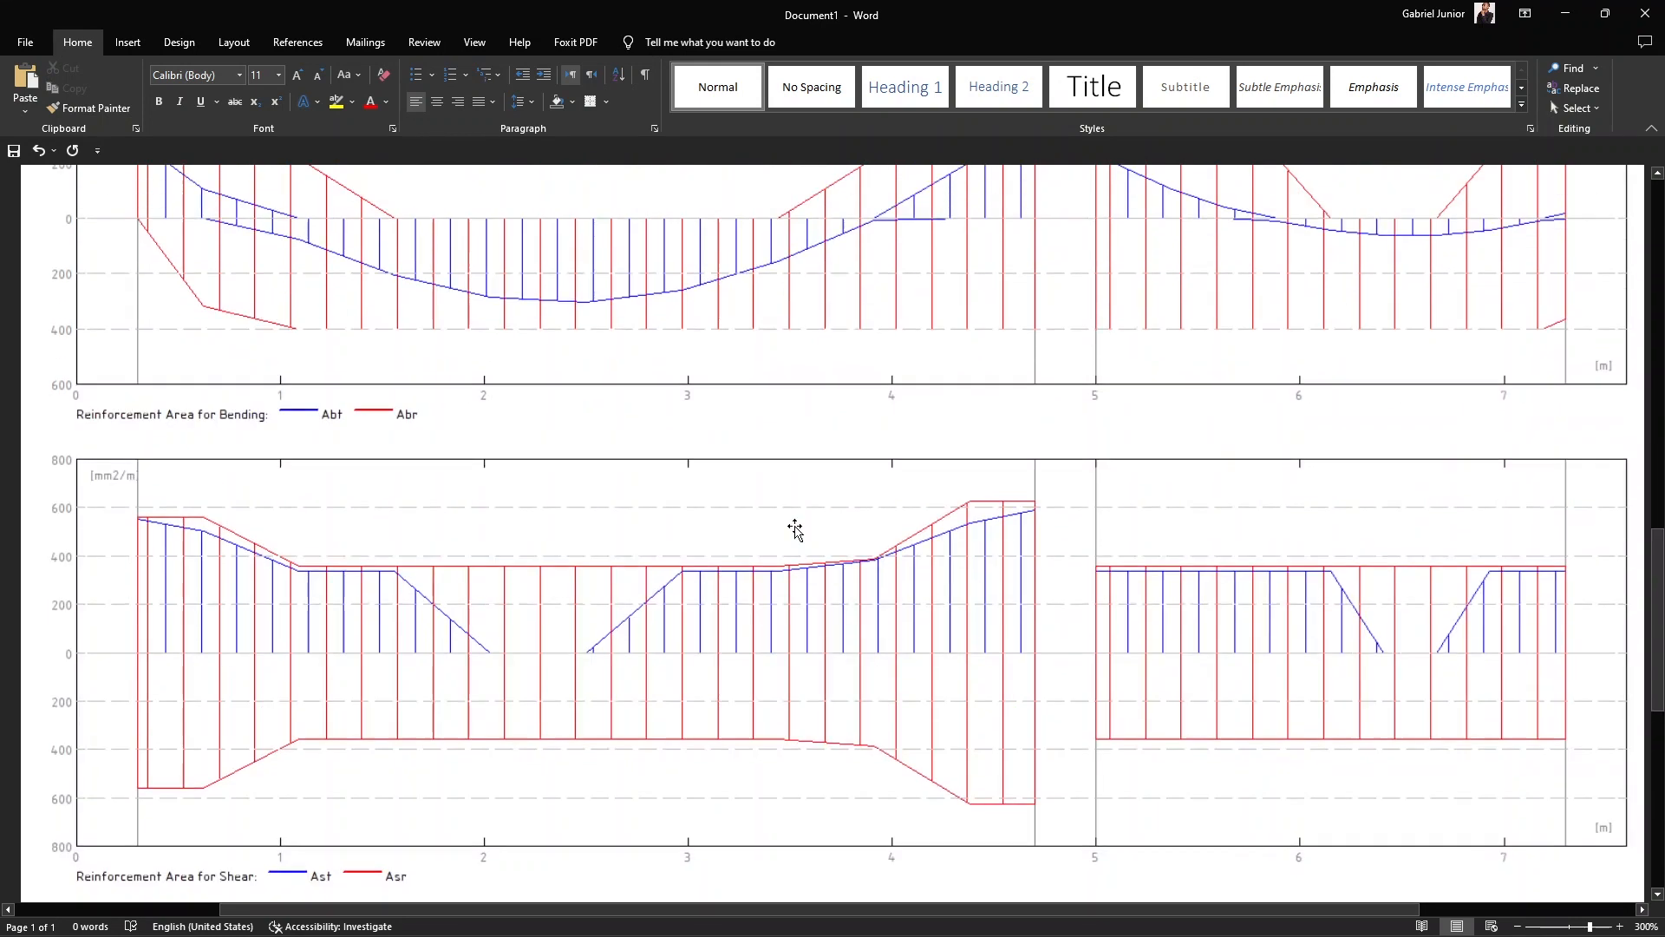
pyautogui.click(1564, 13)
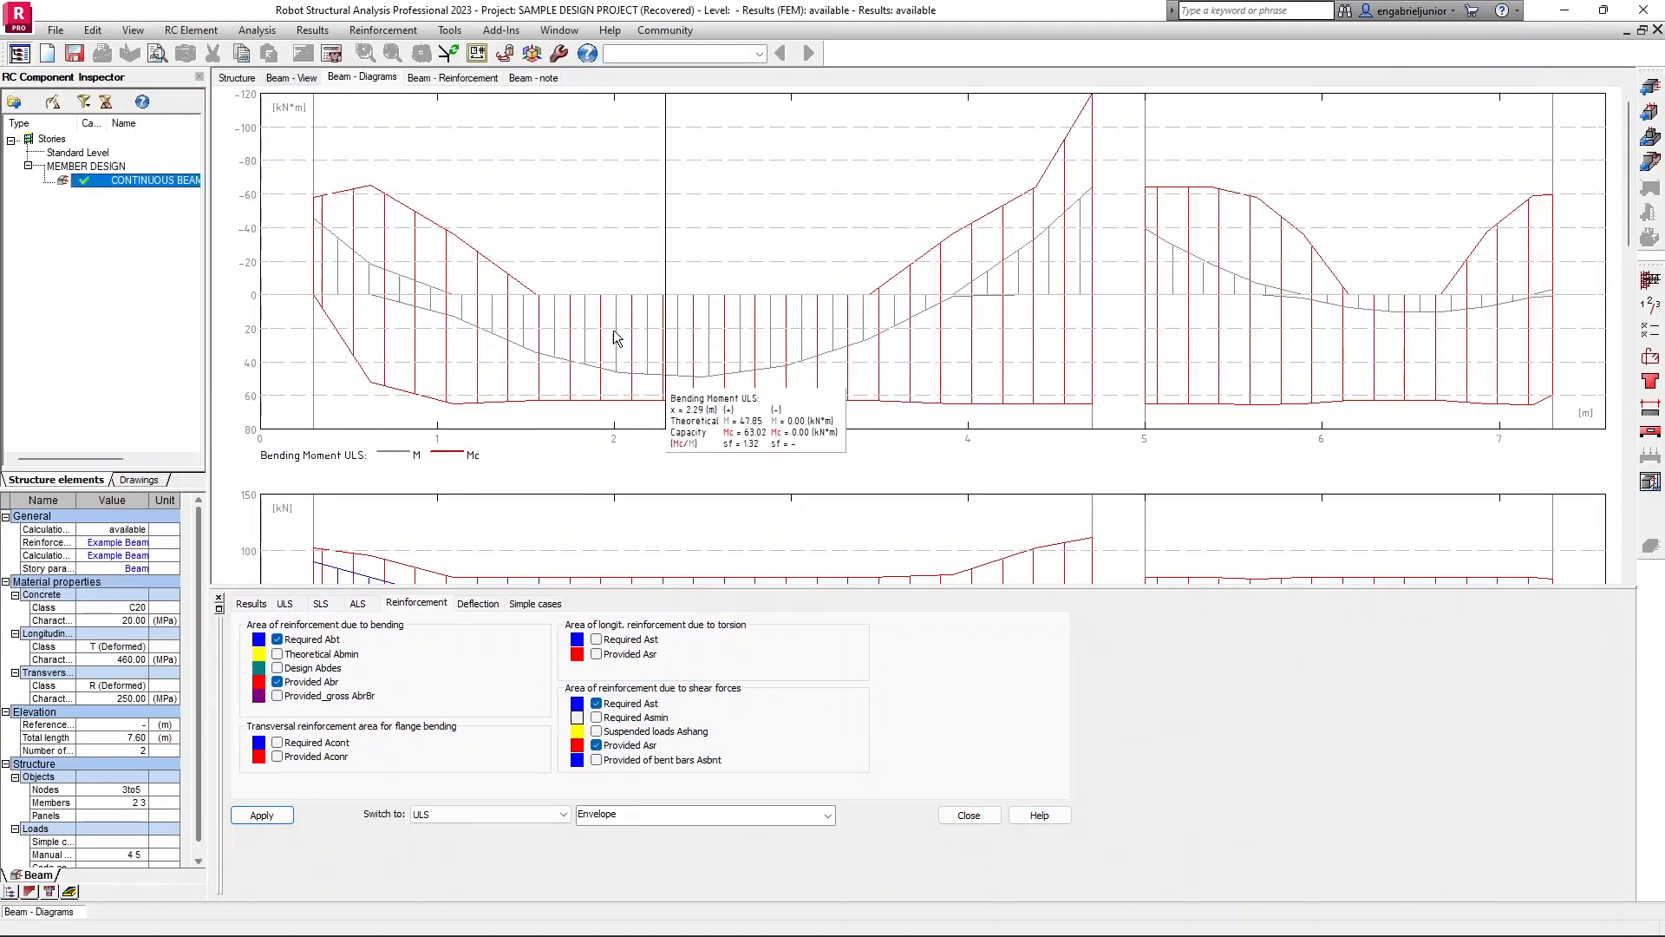
# Step: Read through the continuous beam's note, covering geometry, calculation results, reinforcement and material survey
pyautogui.click(534, 79)
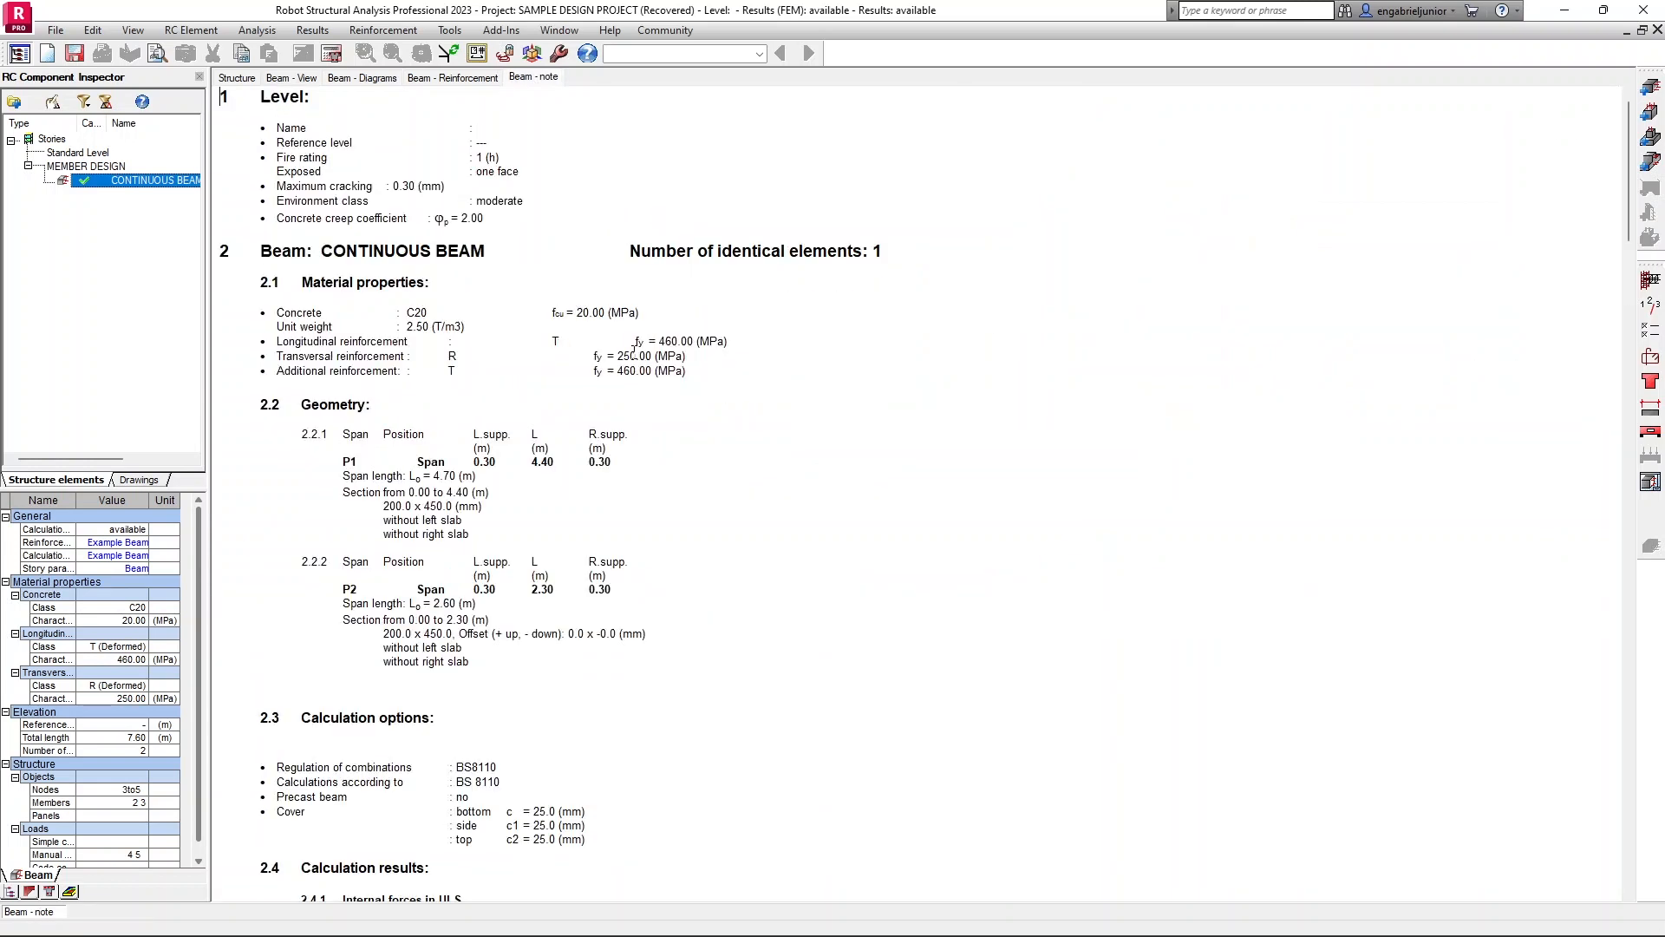
pyautogui.scroll(-10, 492, 321)
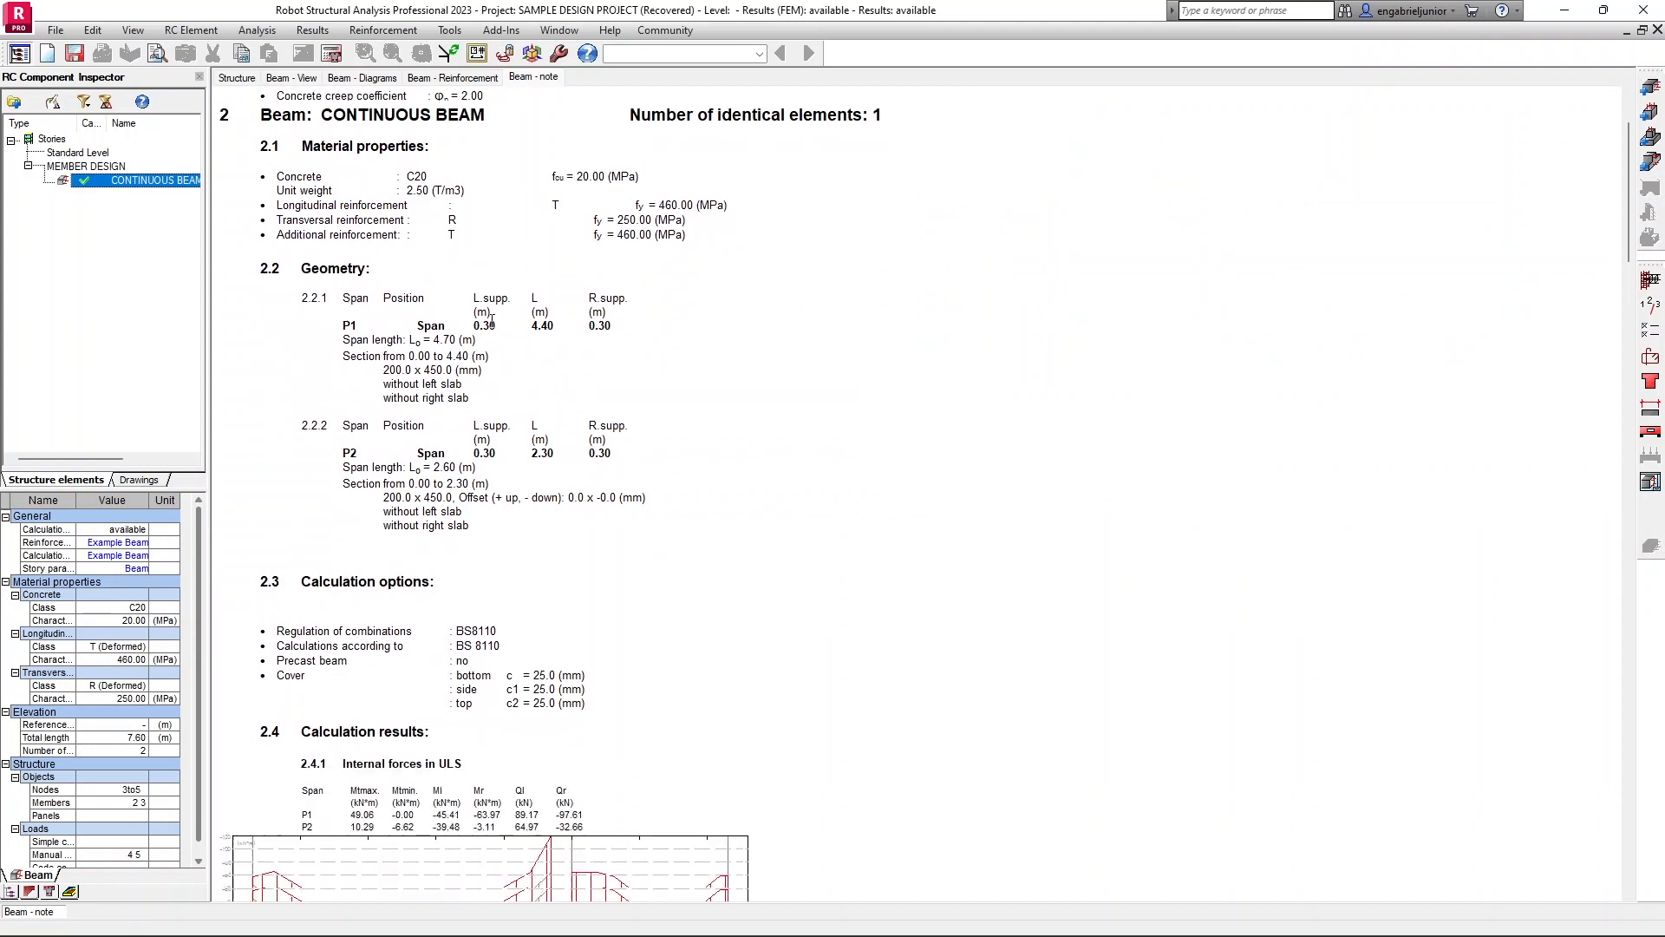
pyautogui.scroll(-15, 492, 321)
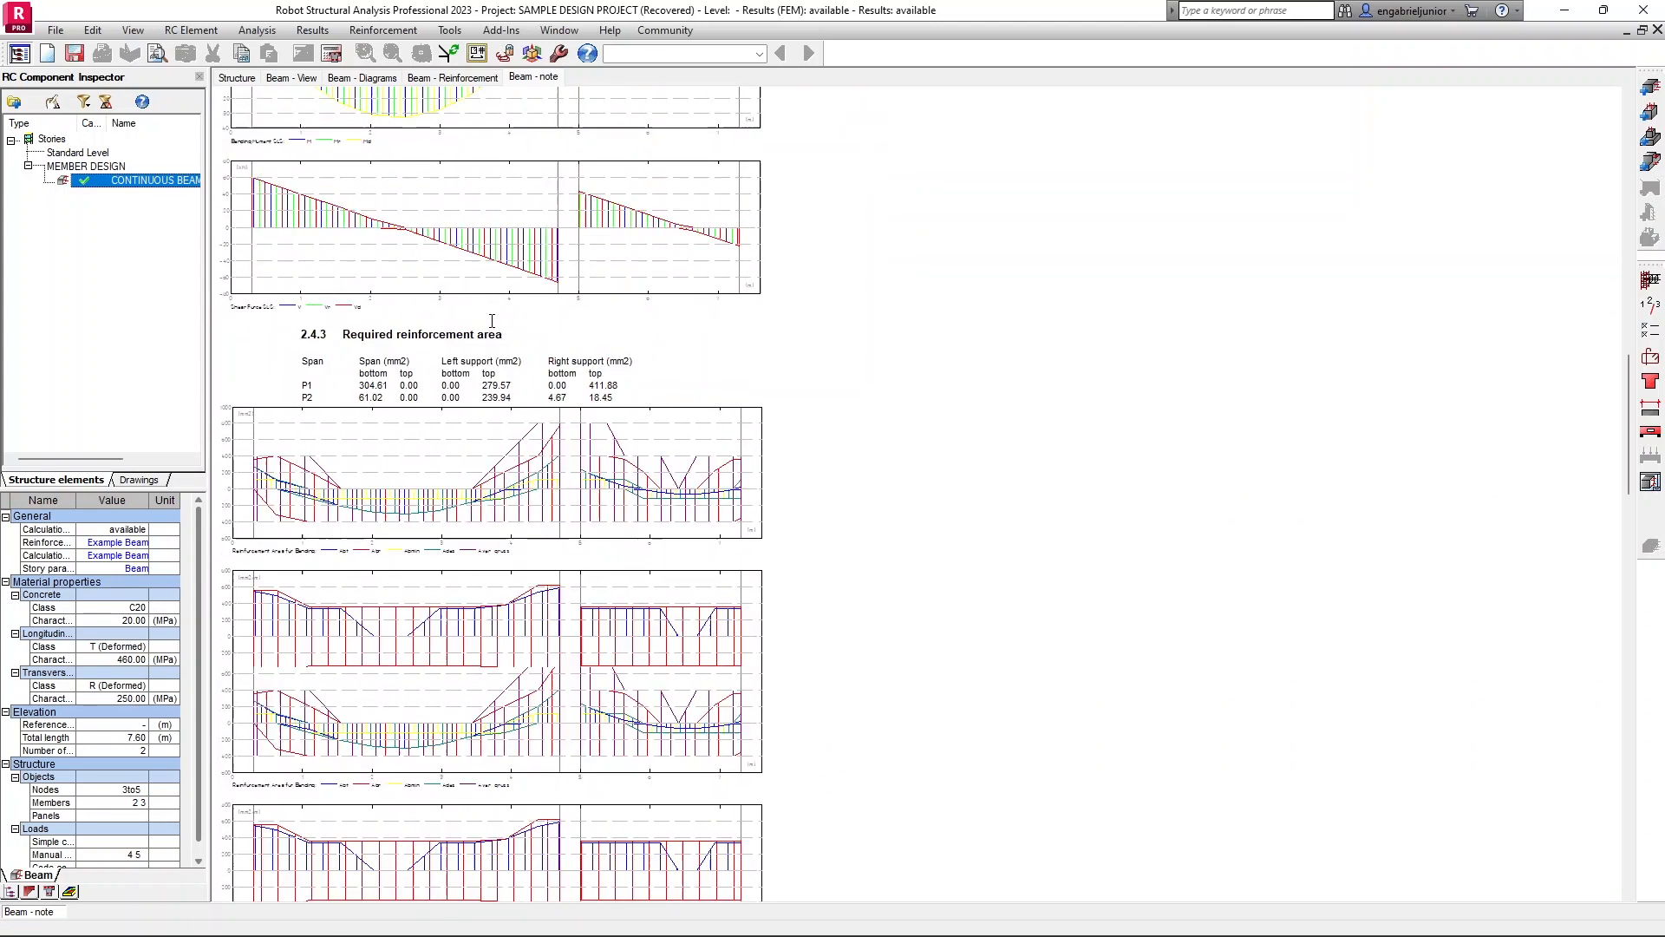
pyautogui.scroll(-5, 501, 486)
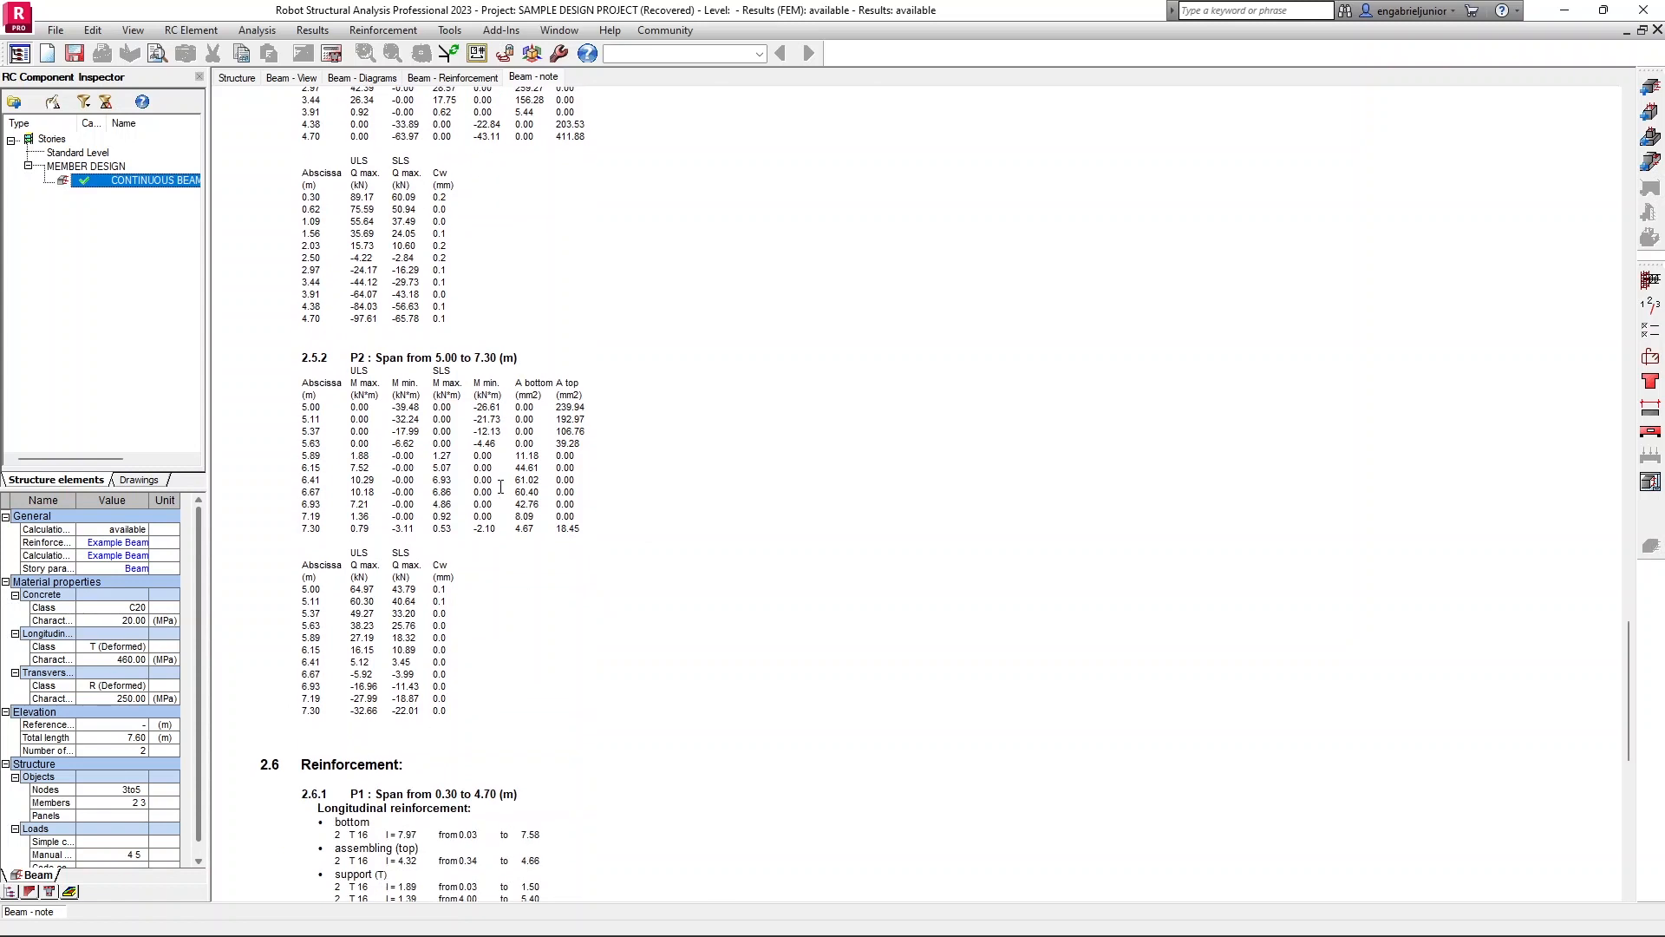
pyautogui.scroll(-6, 501, 487)
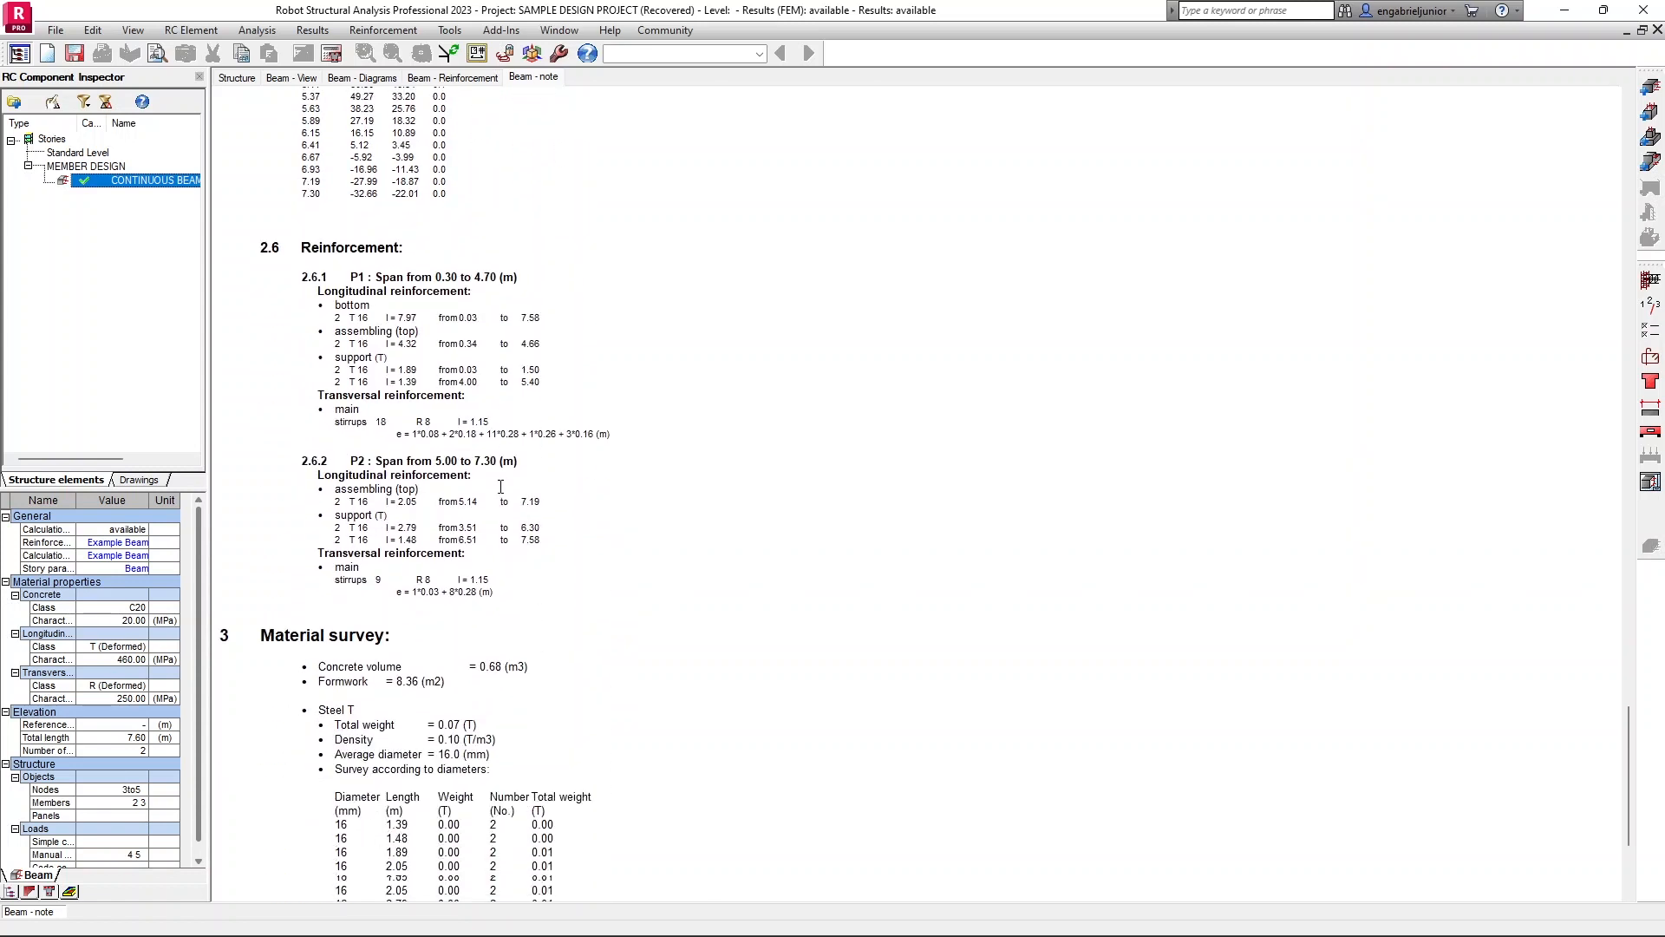
pyautogui.scroll(-1, 501, 487)
pyautogui.scroll(2, 500, 486)
pyautogui.scroll(2, 501, 487)
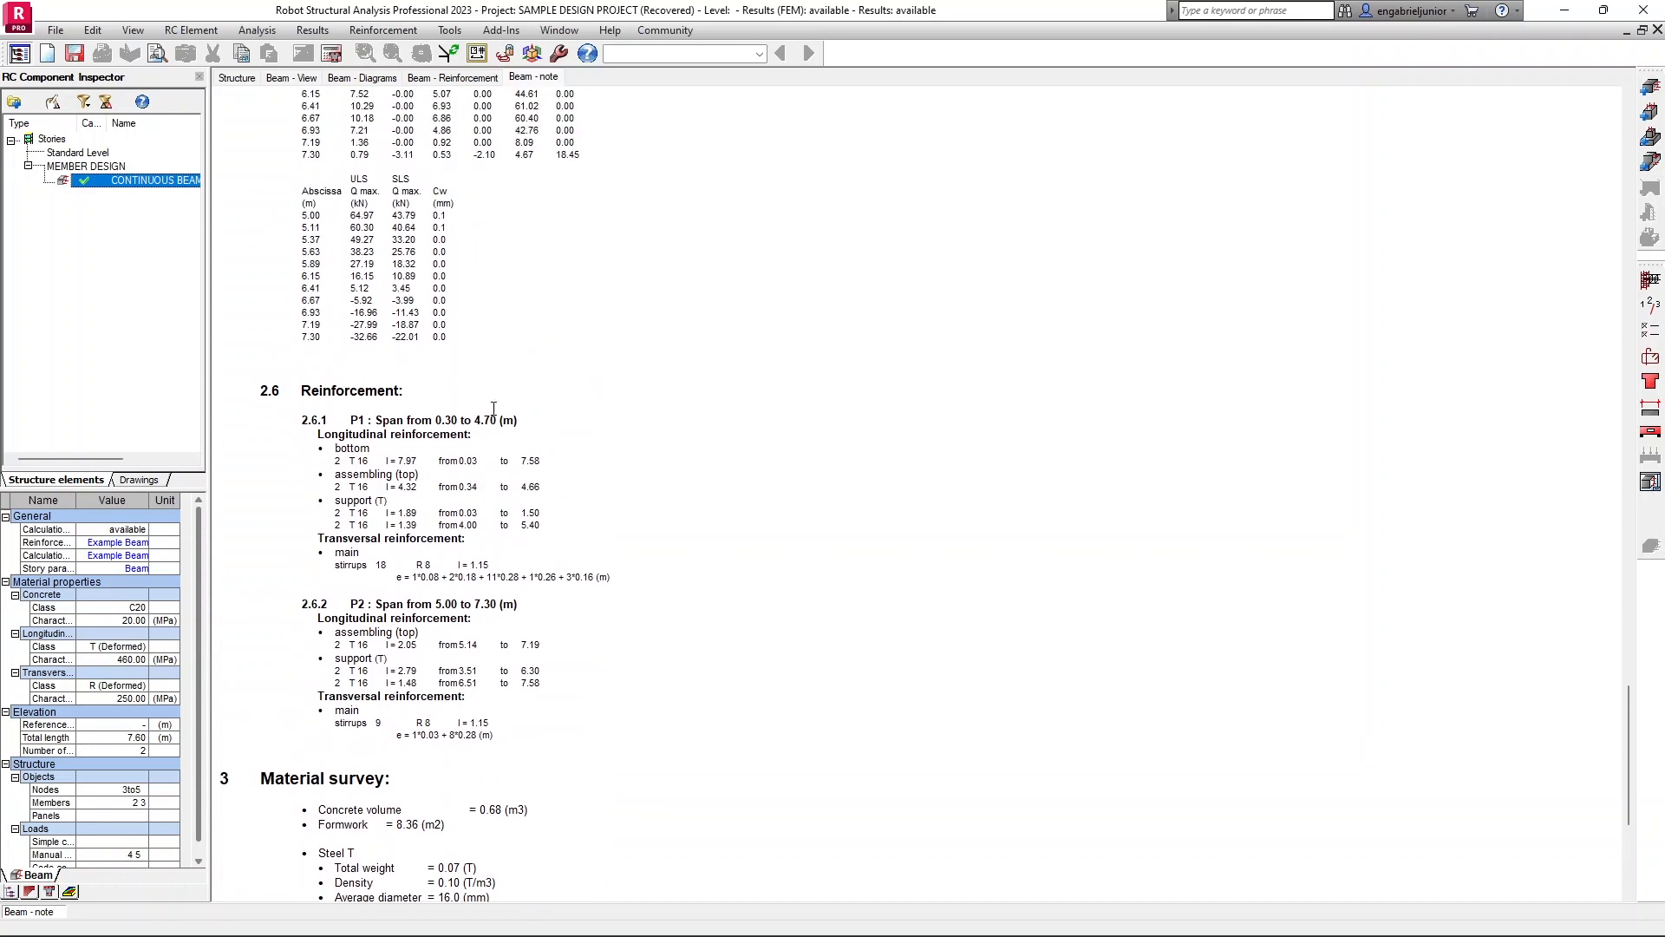
# Step: Generate the beam's calculation note with all sections and a detailed material quantity survey, and show it full-screen
pyautogui.click(314, 30)
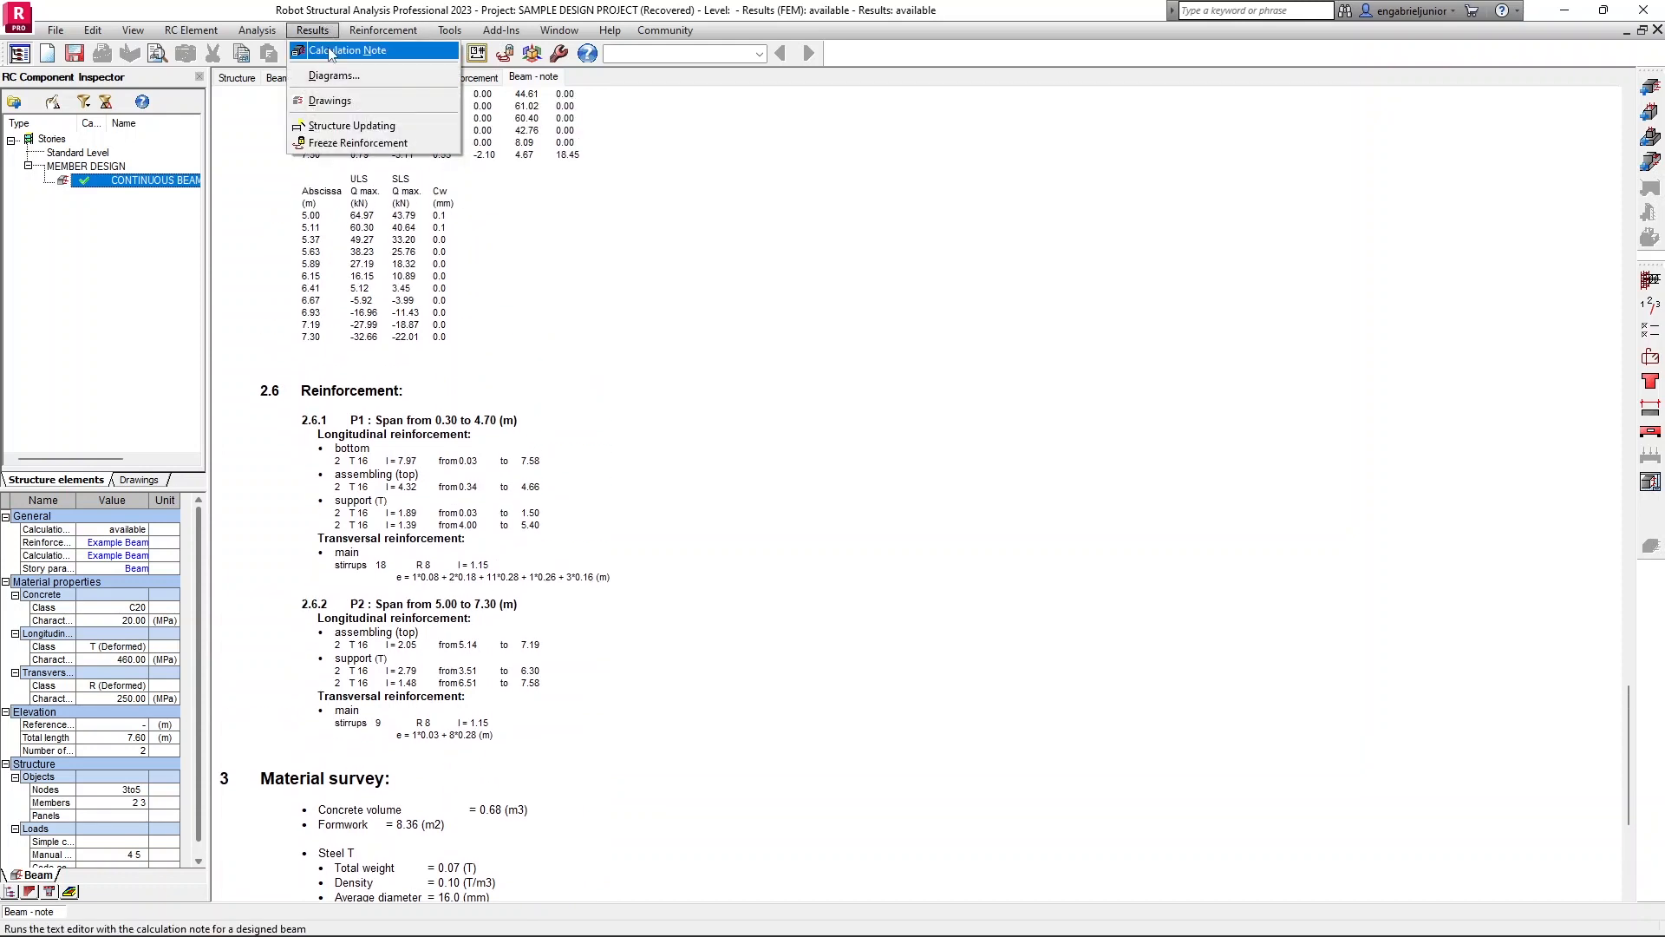
pyautogui.click(330, 50)
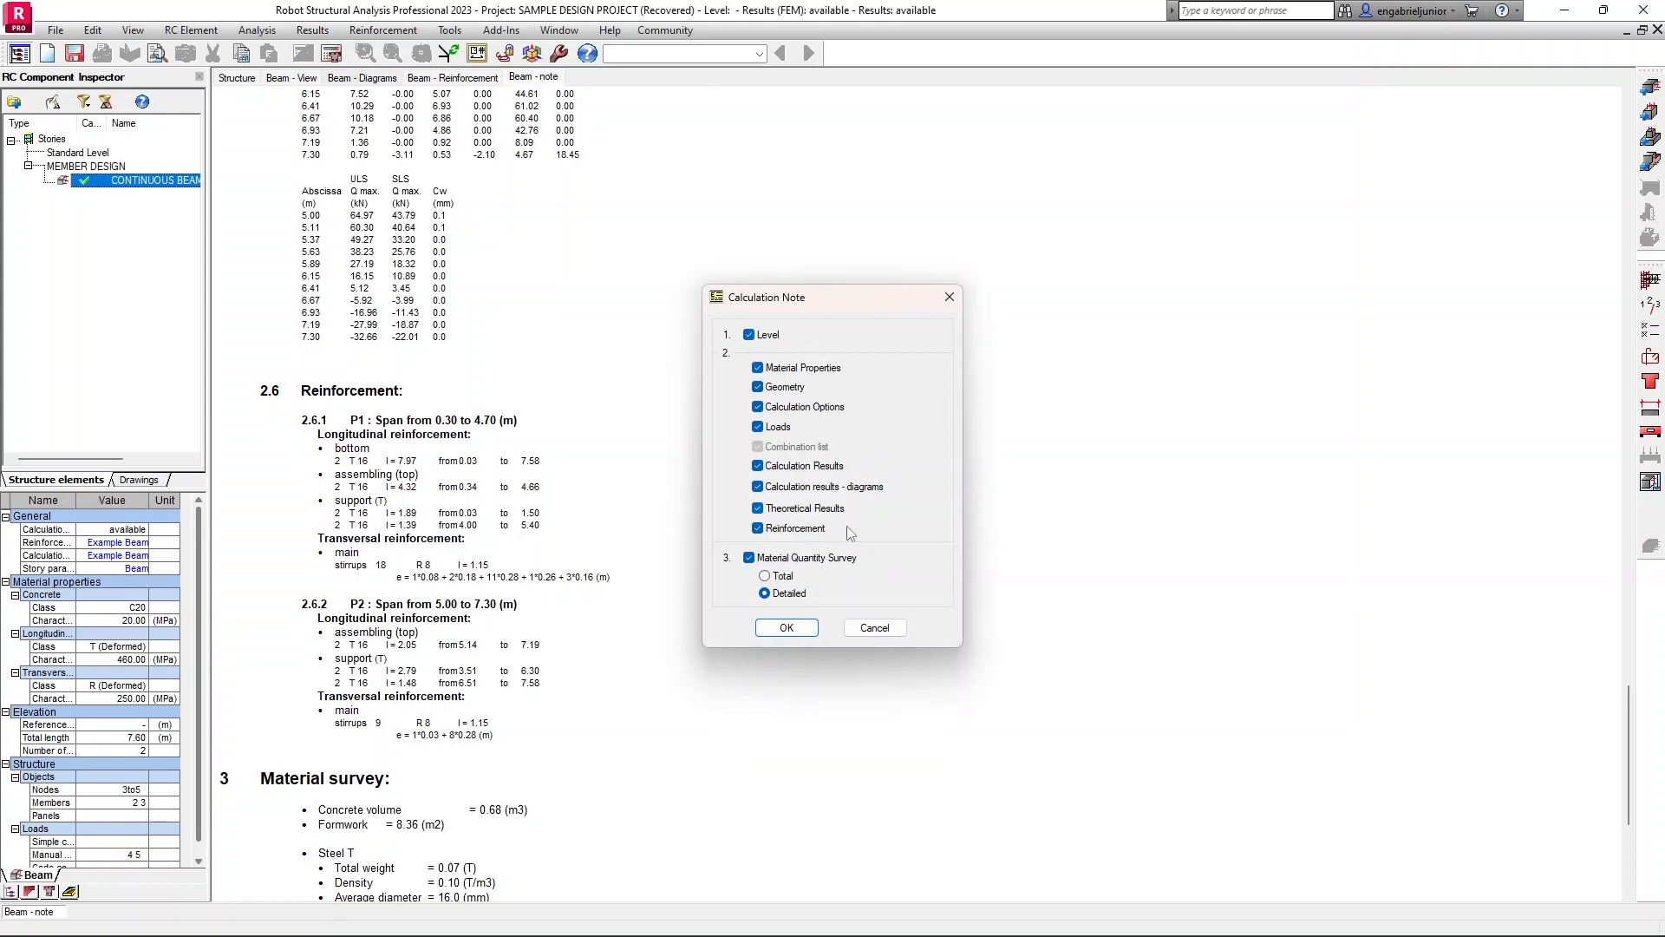
pyautogui.click(792, 630)
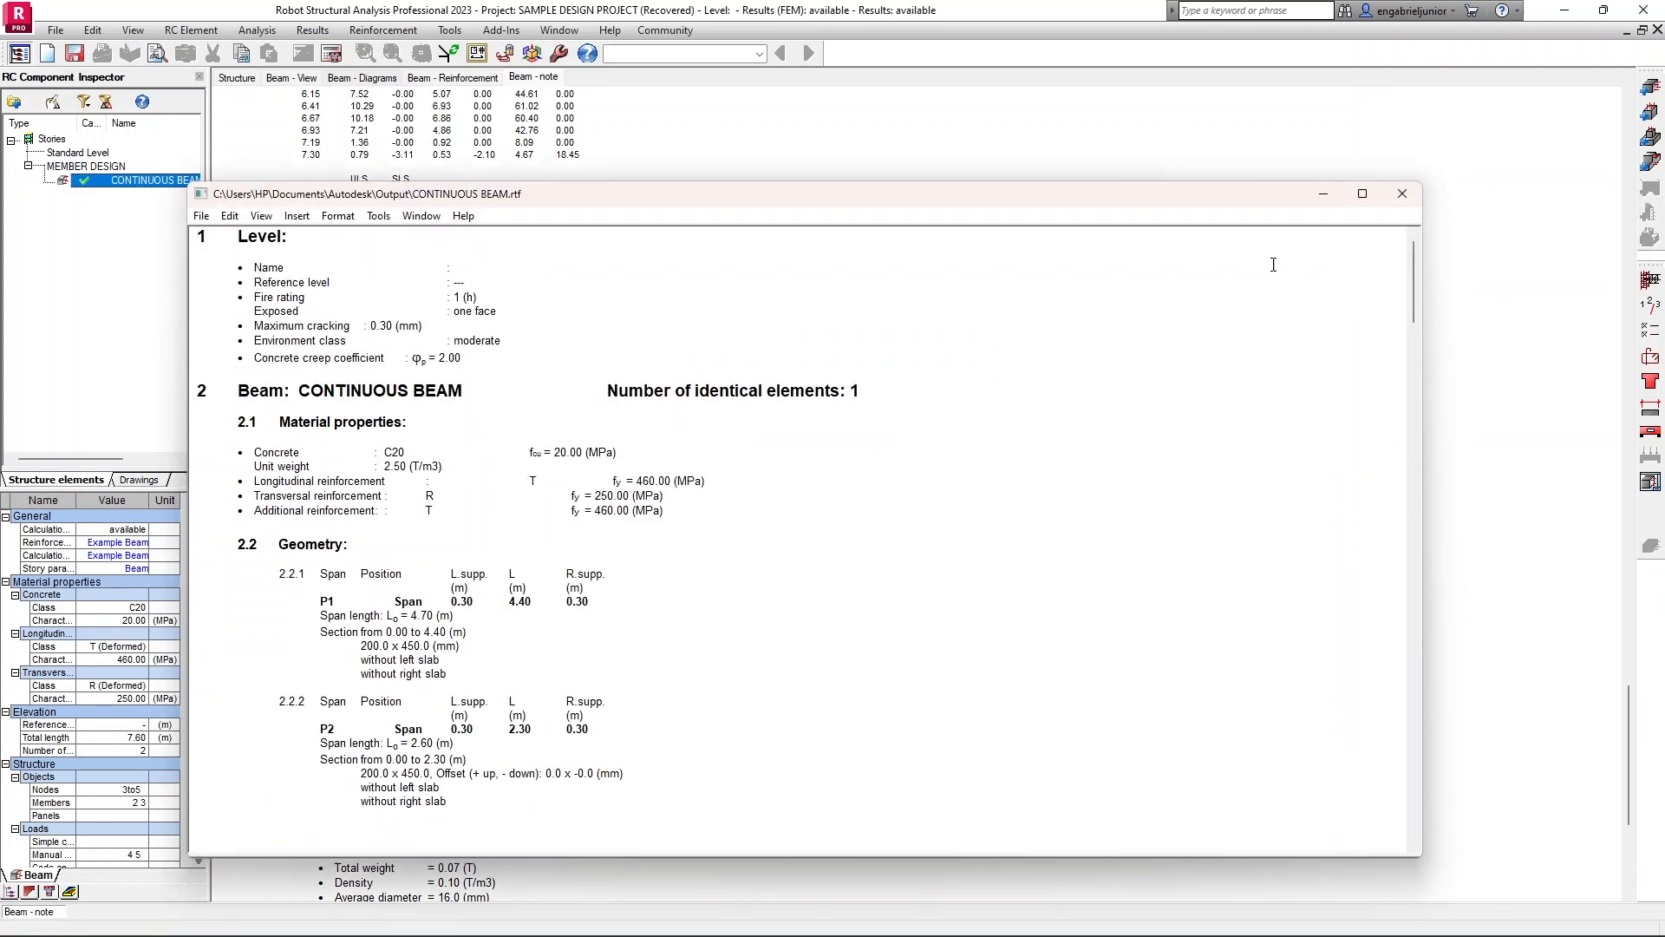
pyautogui.click(1362, 194)
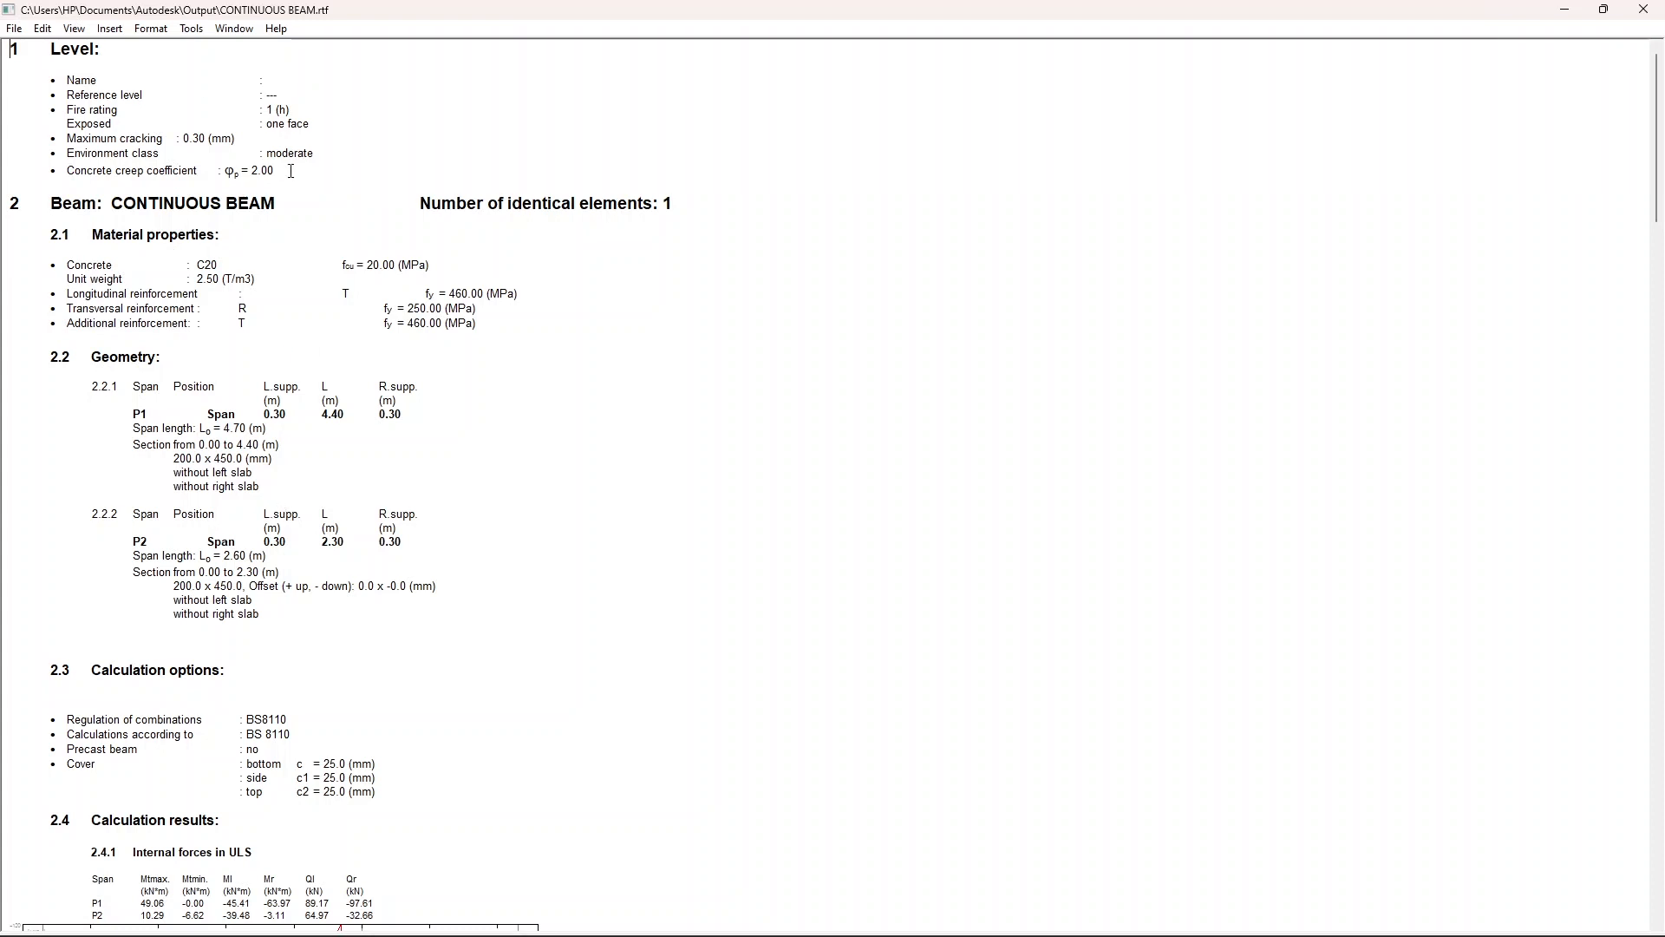
# Step: Move the lines from Fire rating to Concrete creep coefficient from the Level section to the end of the Material properties list
pyautogui.moveTo(312, 177); pyautogui.dragTo(60, 115)
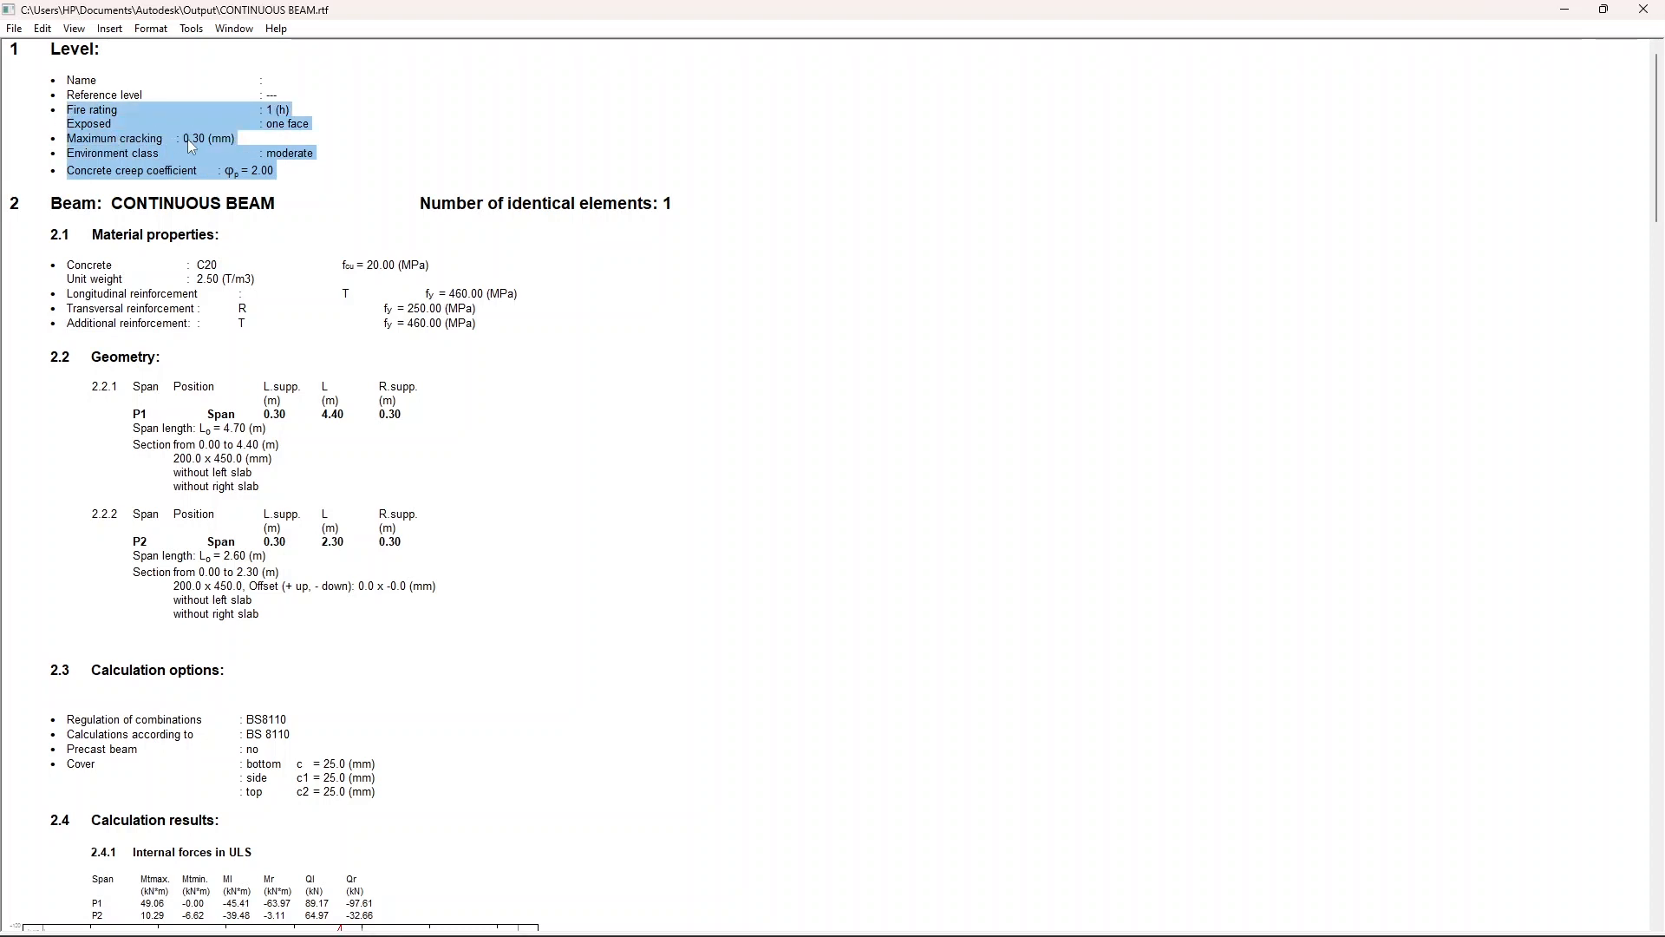
pyautogui.press('Delete')
pyautogui.click(500, 253)
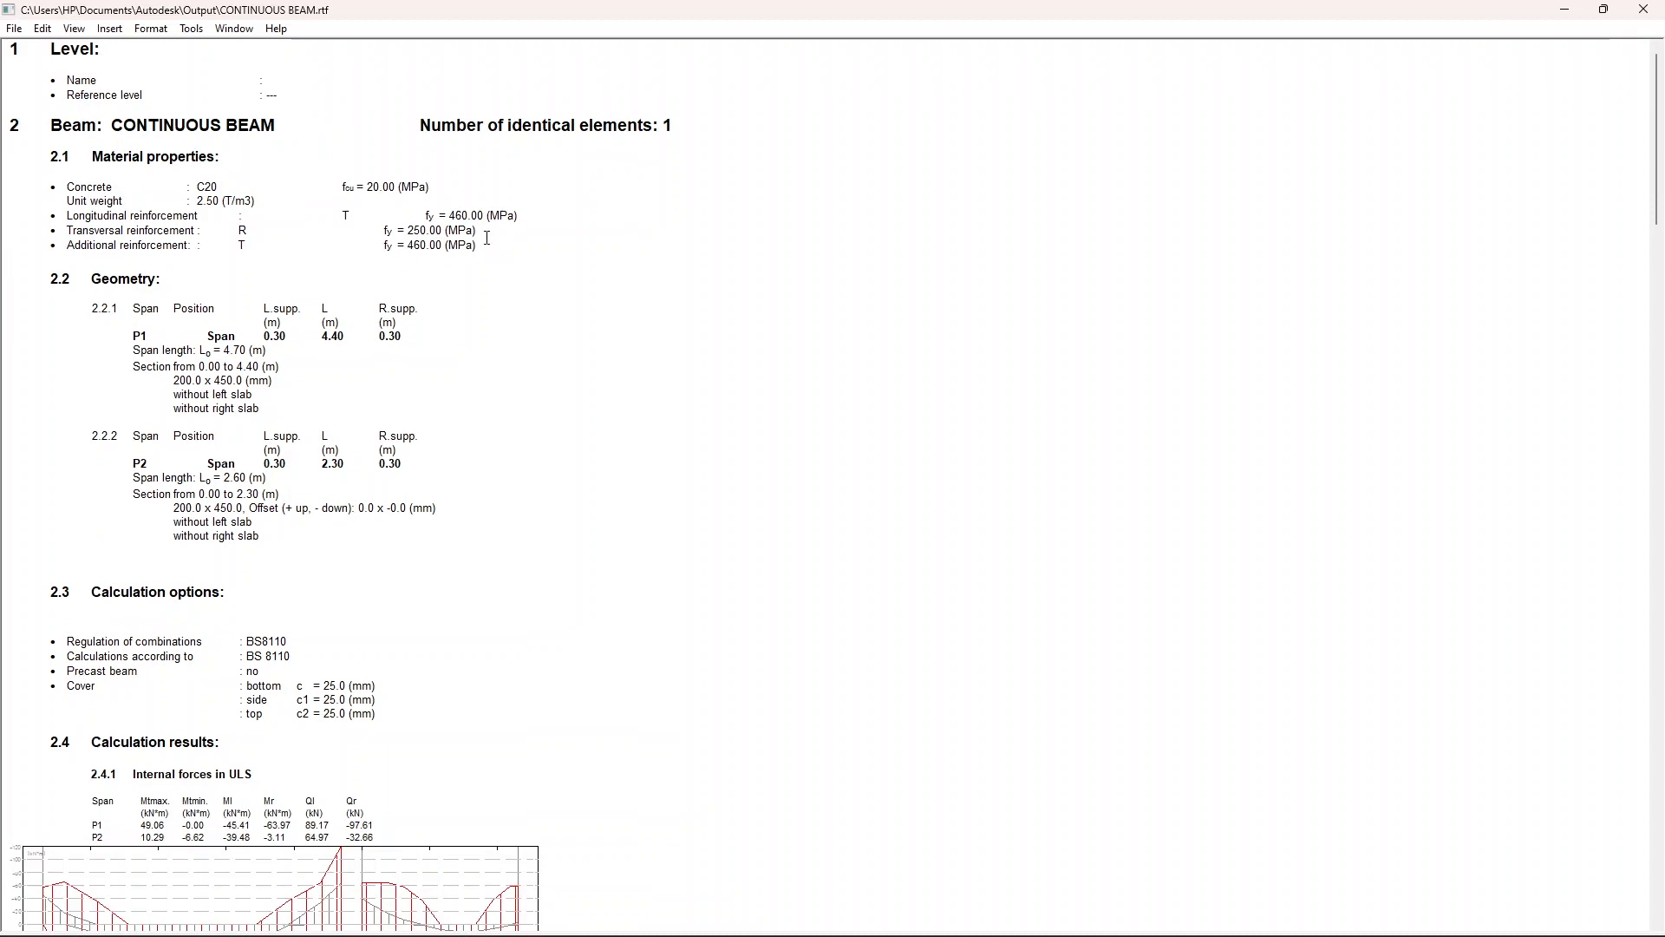
pyautogui.hotkey('ctrl', 'v')
pyautogui.press('BackSpace')
# Step: Delete the Level heading and its Name and Reference level labels from the start of the calculation note
pyautogui.moveTo(184, 83); pyautogui.dragTo(14, 47)
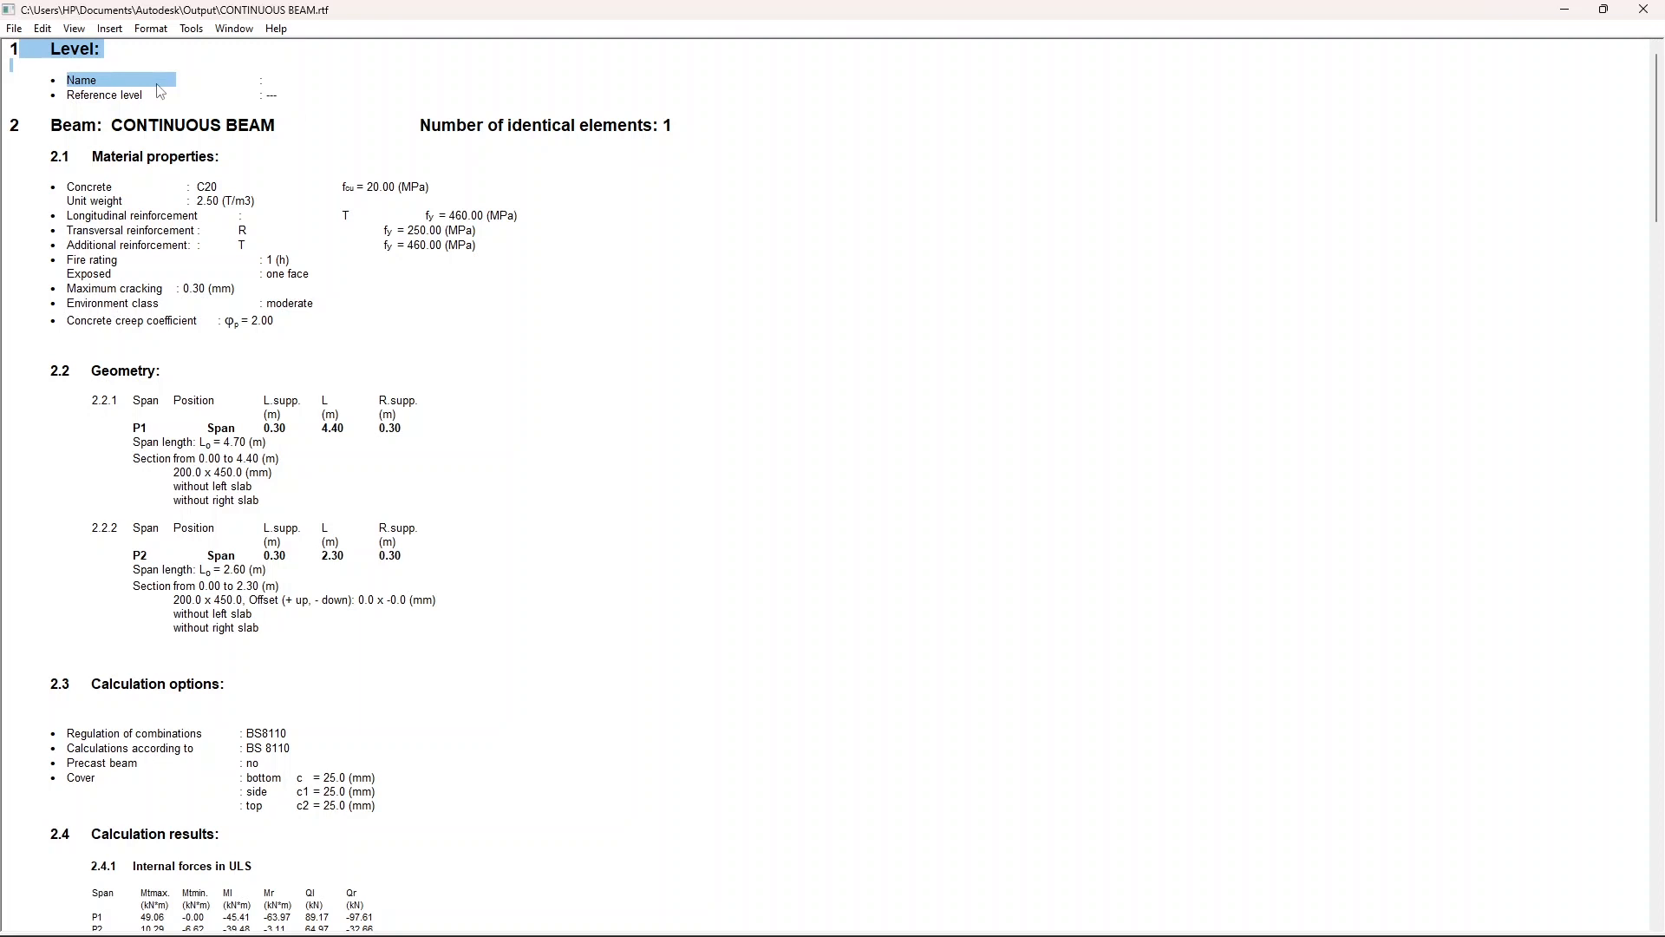
pyautogui.write('1')
pyautogui.moveTo(158, 72); pyautogui.dragTo(67, 51)
pyautogui.press('BackSpace')
pyautogui.press('BackSpace')
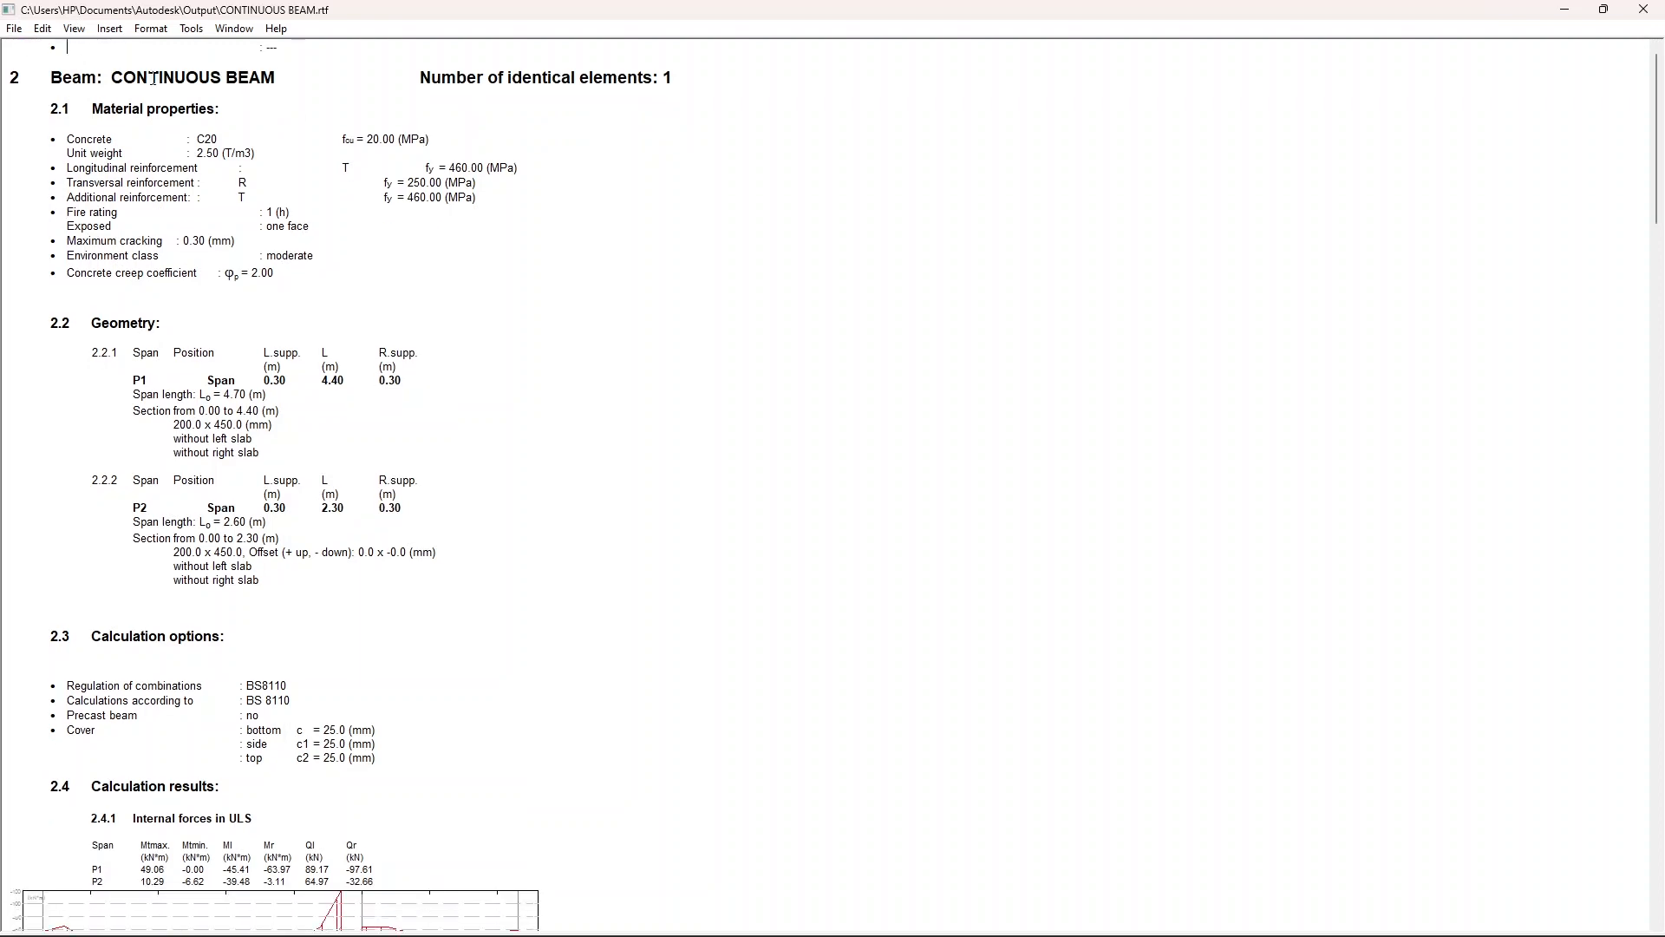
# Step: Remove the section number and the word "Beam:" from the front of the CONTINUOUS BEAM title
pyautogui.doubleClick(16, 81)
pyautogui.click(24, 83)
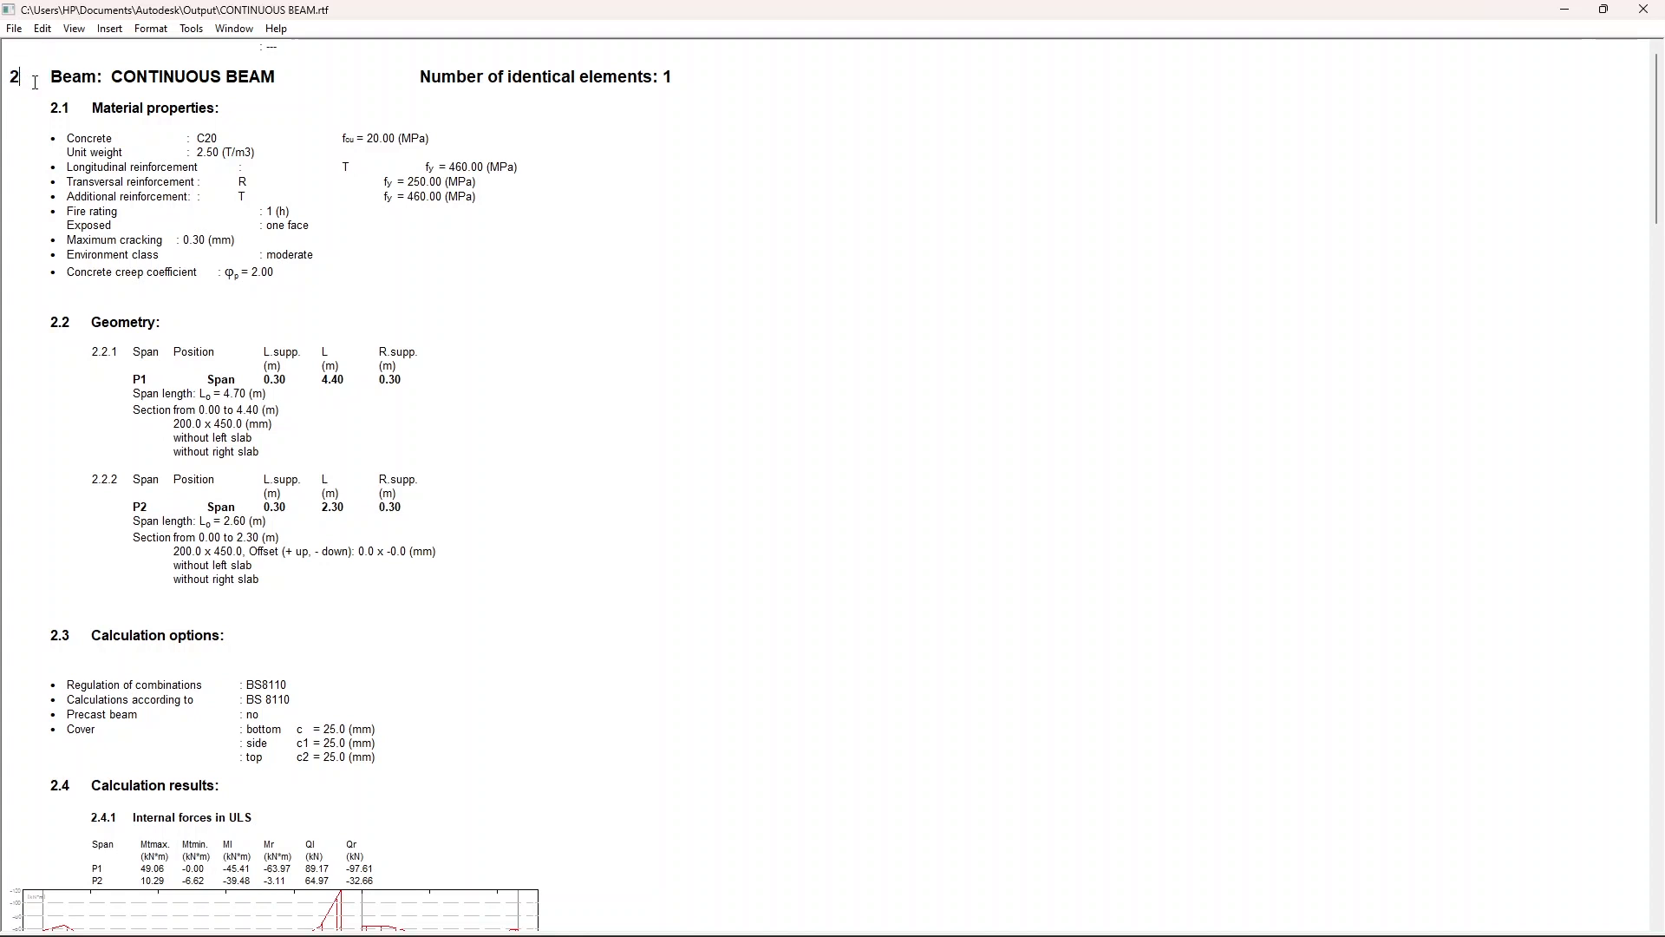
pyautogui.press('BackSpace')
pyautogui.write('1')
pyautogui.moveTo(111, 76); pyautogui.dragTo(27, 72)
pyautogui.press('BackSpace')
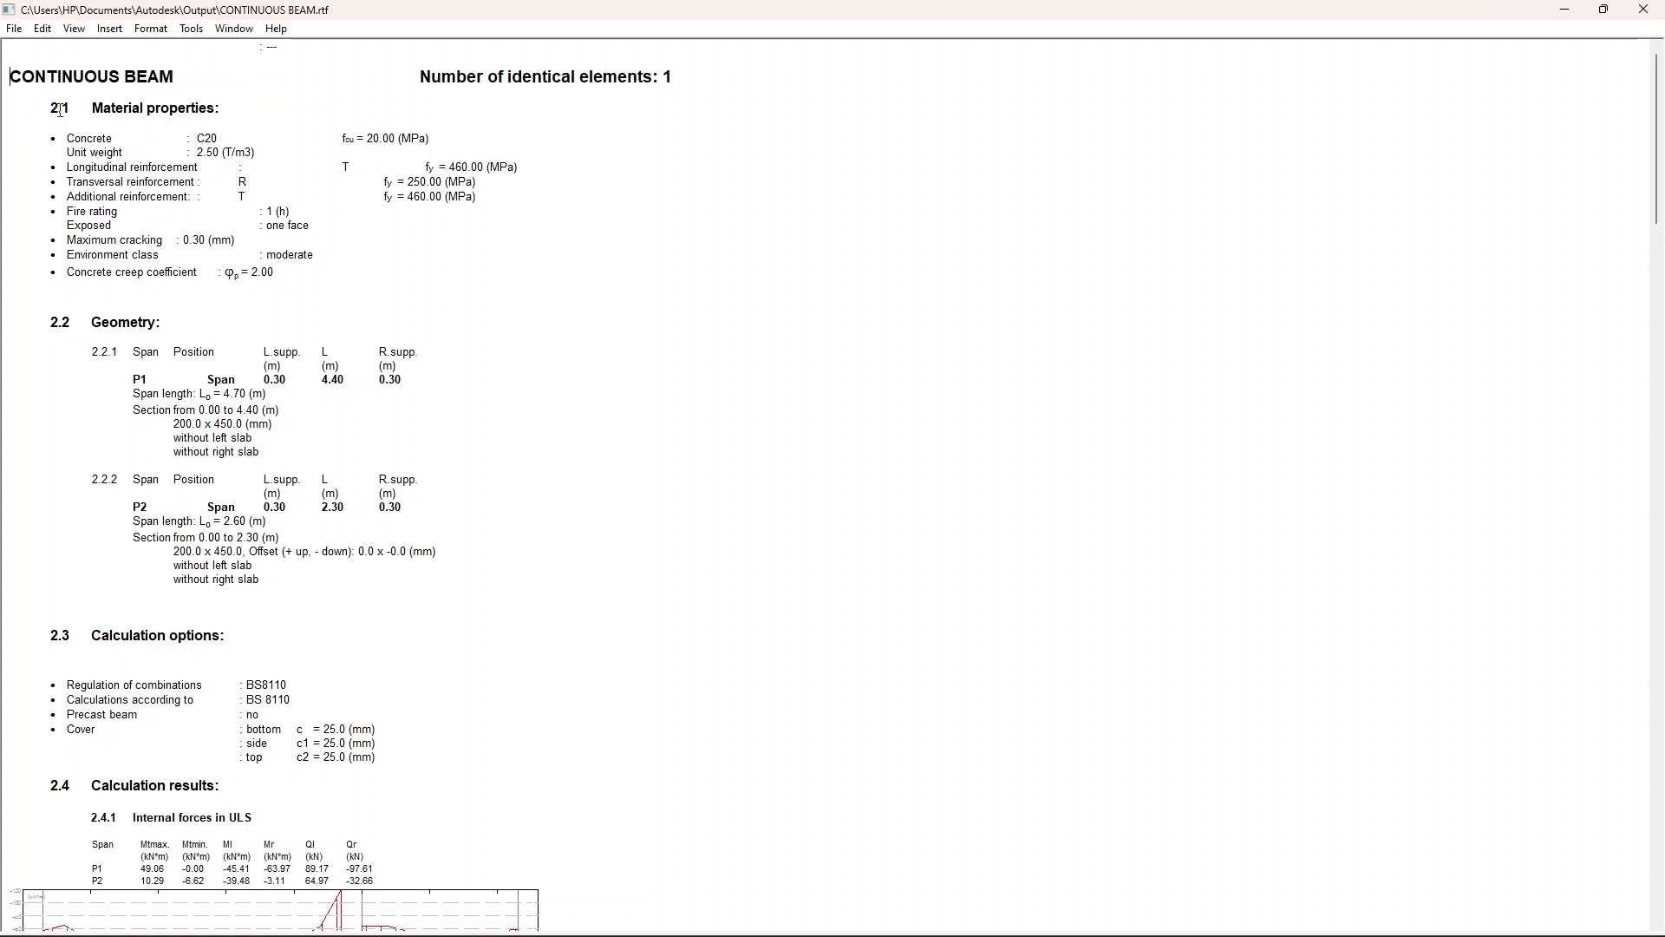
# Step: Remove the section numbers from the Material properties and Geometry headings
pyautogui.moveTo(94, 108); pyautogui.dragTo(49, 108)
pyautogui.press('BackSpace')
pyautogui.moveTo(92, 318); pyautogui.dragTo(49, 321)
pyautogui.press('BackSpace')
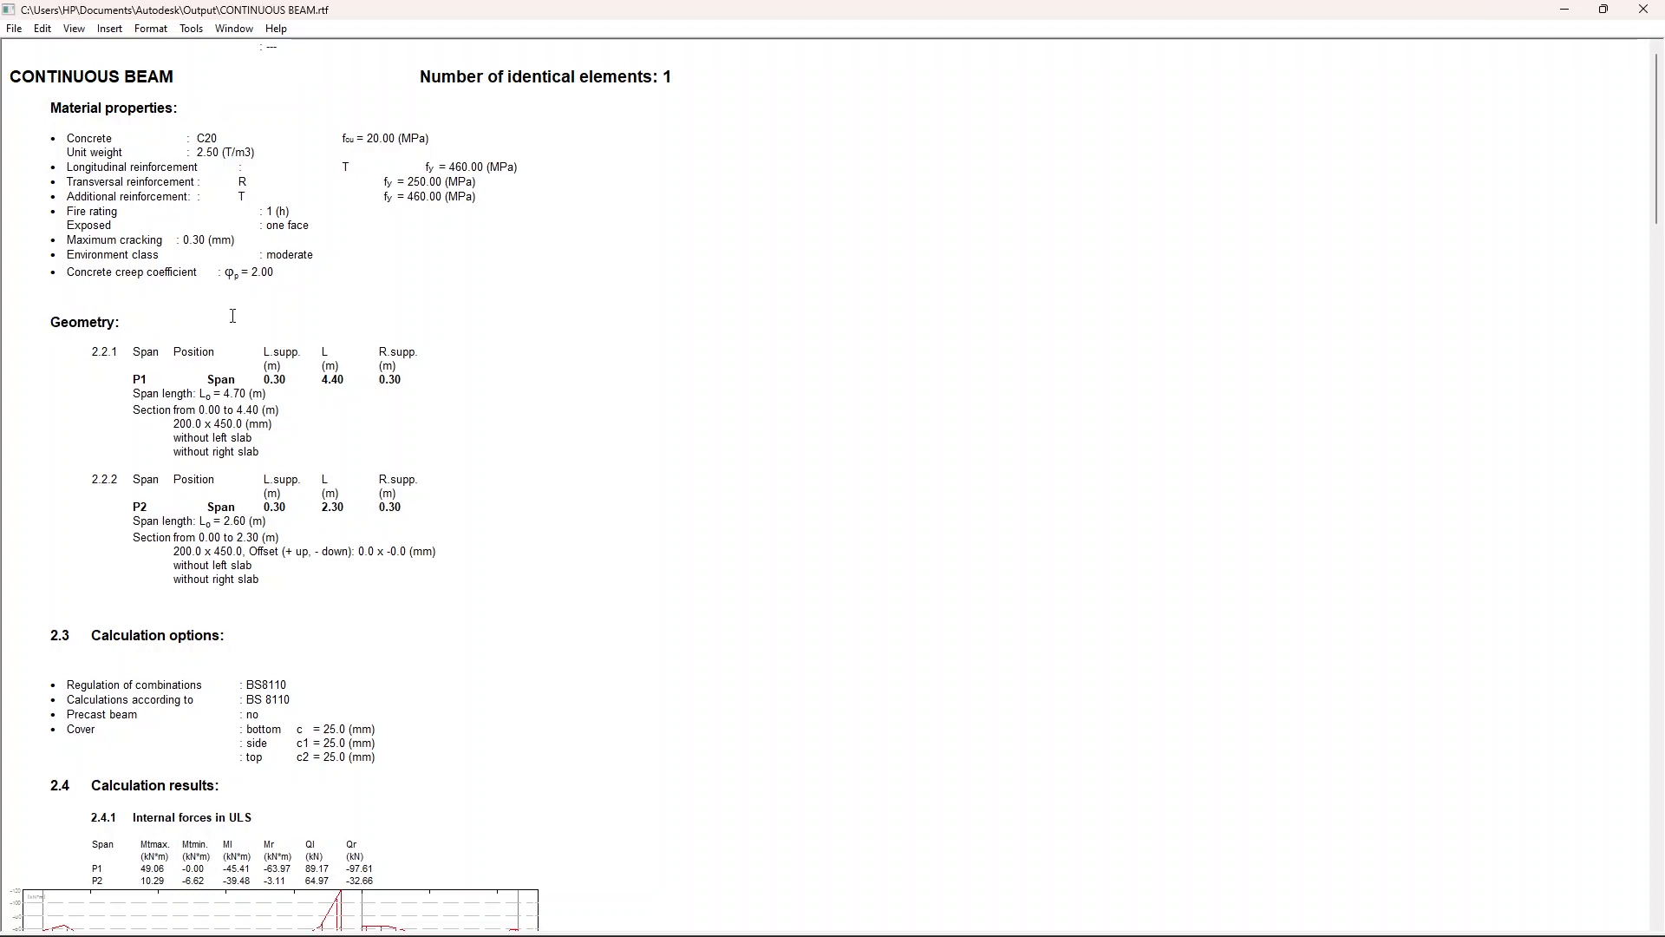
# Step: Delete the "Number of identical elements: 1" text and change the title to "CONTINUOUS BEAM DESIGN"
pyautogui.moveTo(675, 77); pyautogui.dragTo(419, 76)
pyautogui.press('BackSpace')
pyautogui.press('BackSpace')
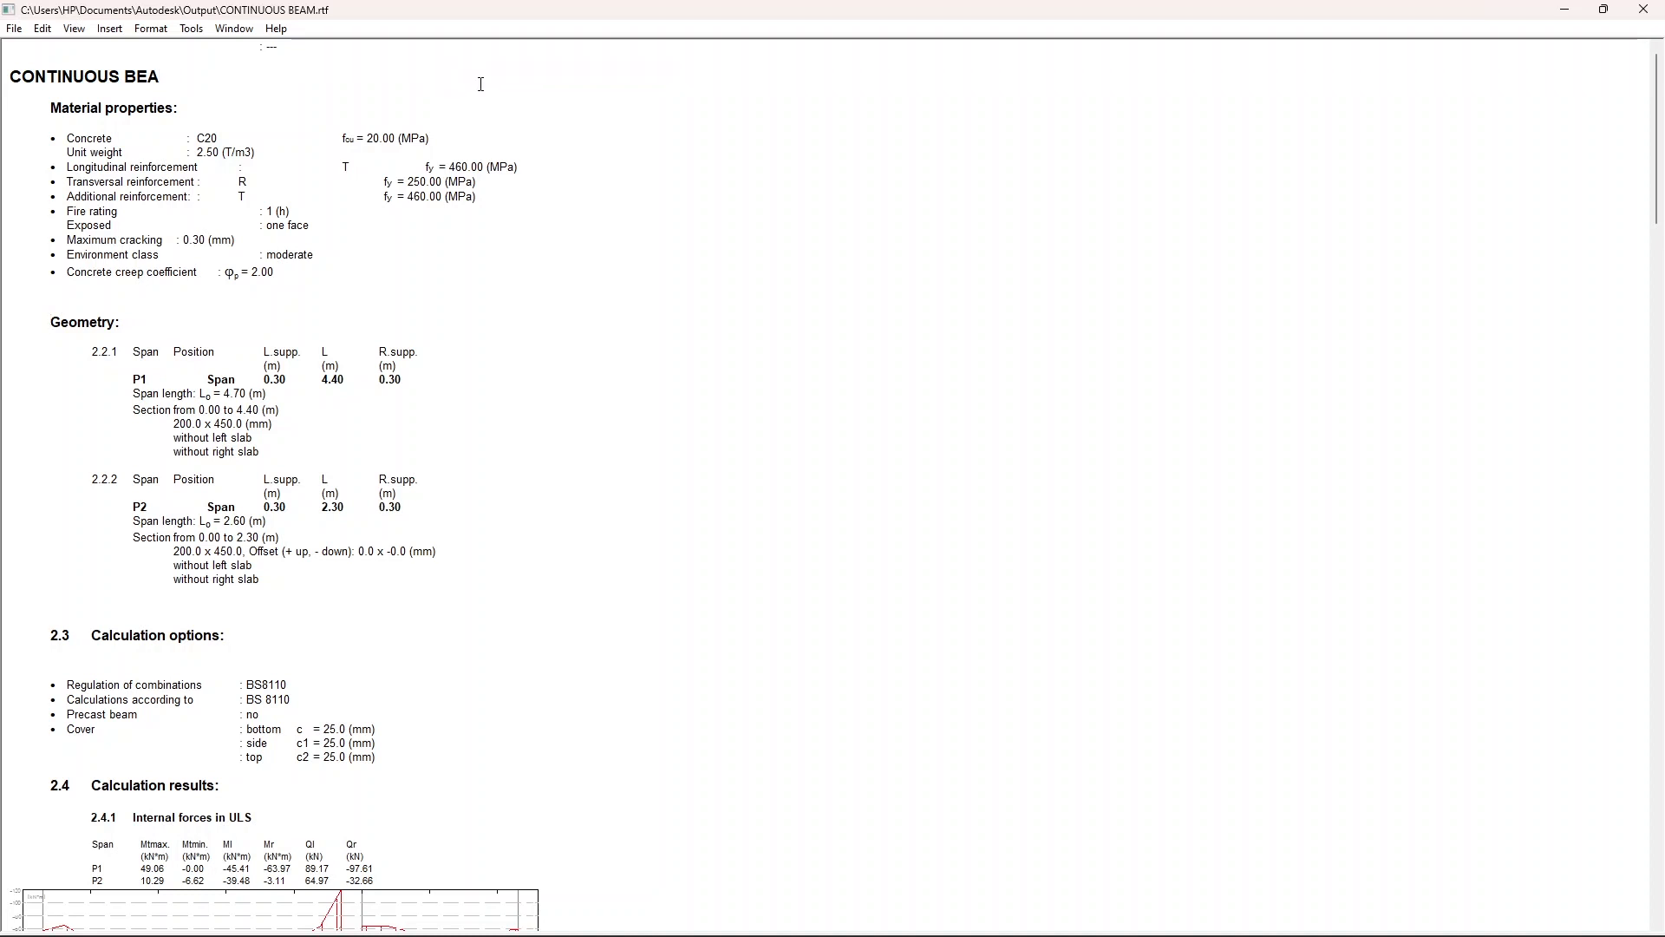
pyautogui.write('M DEZIC')
pyautogui.press('BackSpace')
pyautogui.press('BackSpace')
pyautogui.press('BackSpace')
pyautogui.write('SIGN')
# Step: Delete the section range, section size and slab lines under spans P1 and P2 in the Geometry section
pyautogui.scroll(-1, 276, 396)
pyautogui.moveTo(287, 407); pyautogui.dragTo(134, 363)
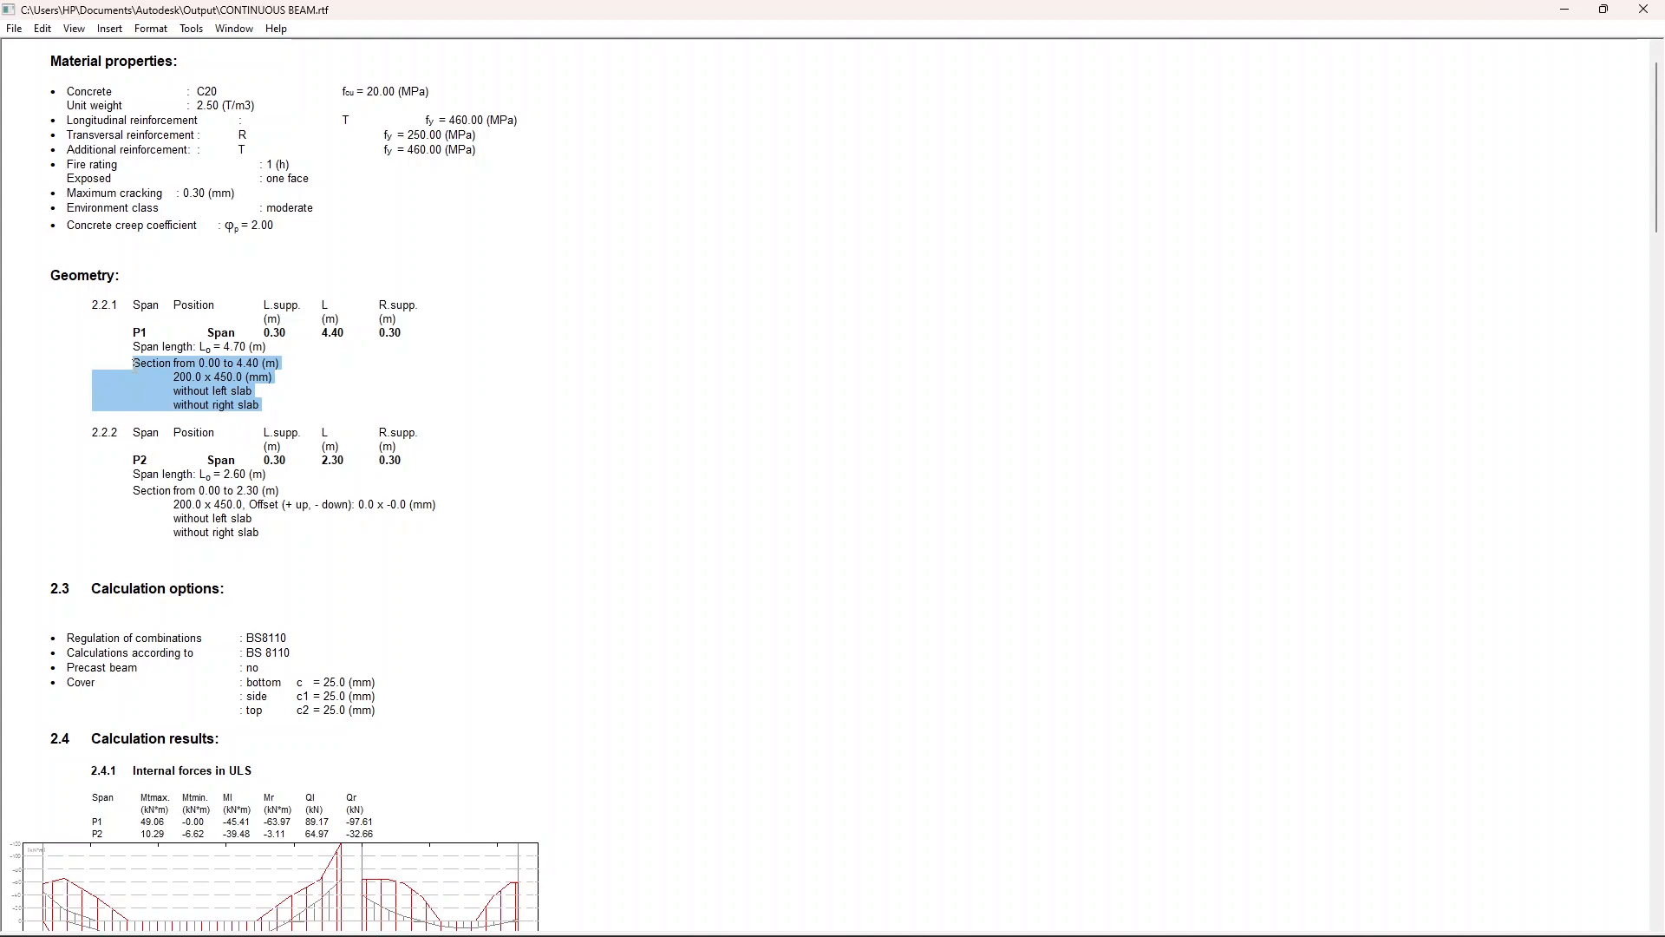
pyautogui.press('Delete')
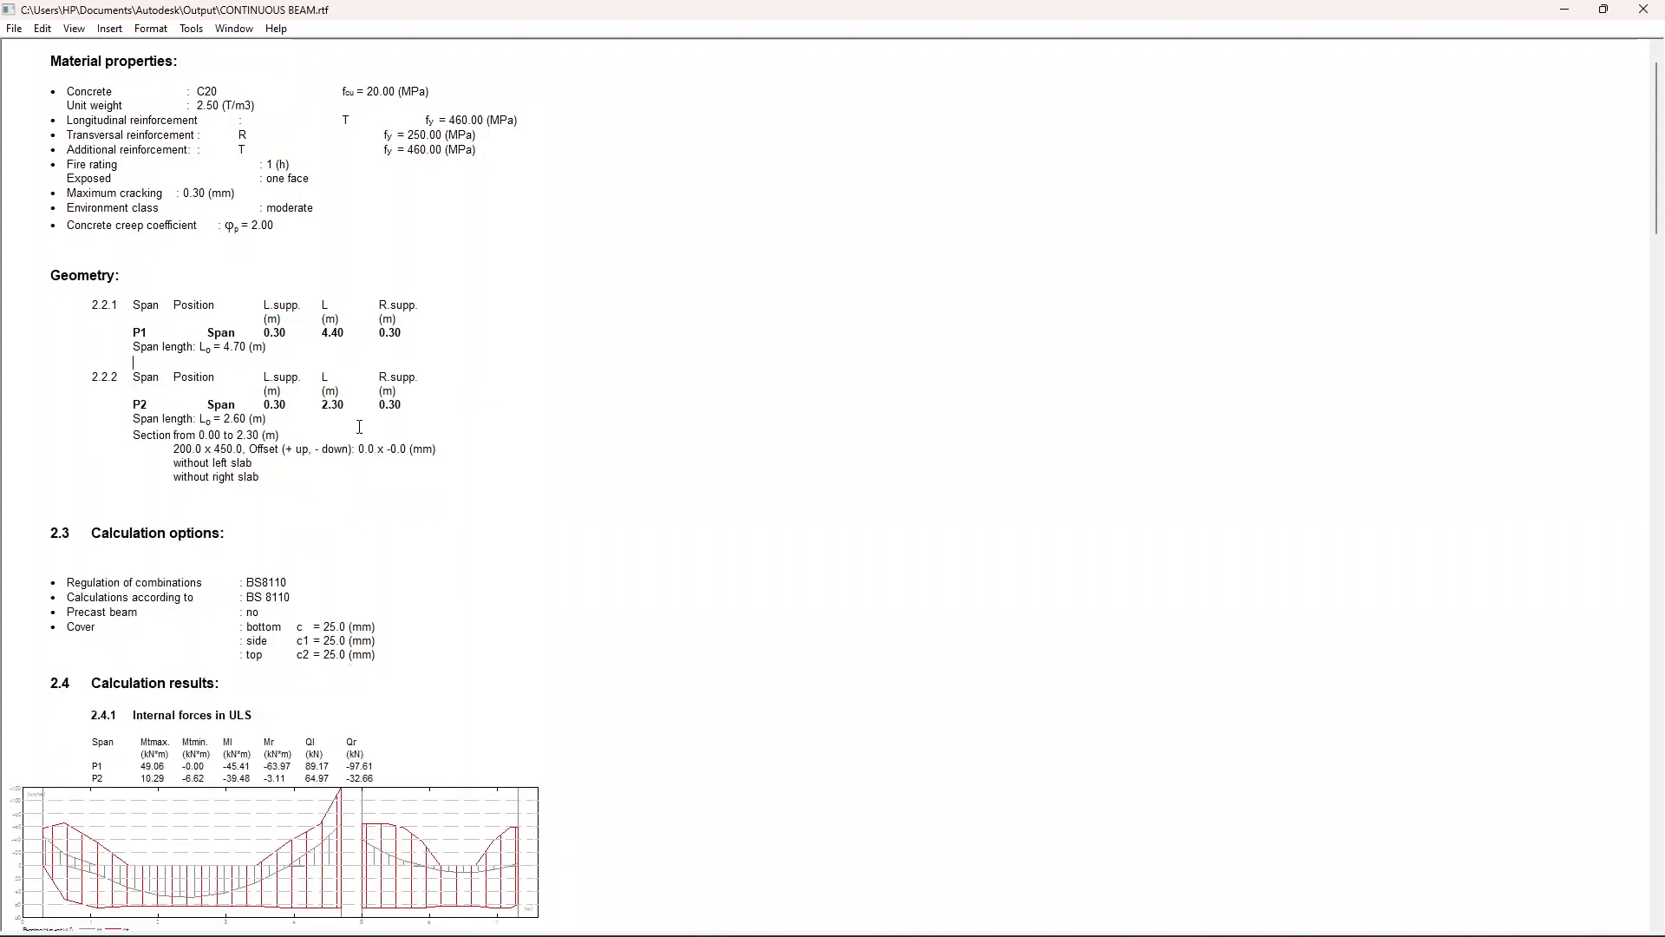
pyautogui.moveTo(269, 485); pyautogui.dragTo(132, 435)
pyautogui.press('Delete')
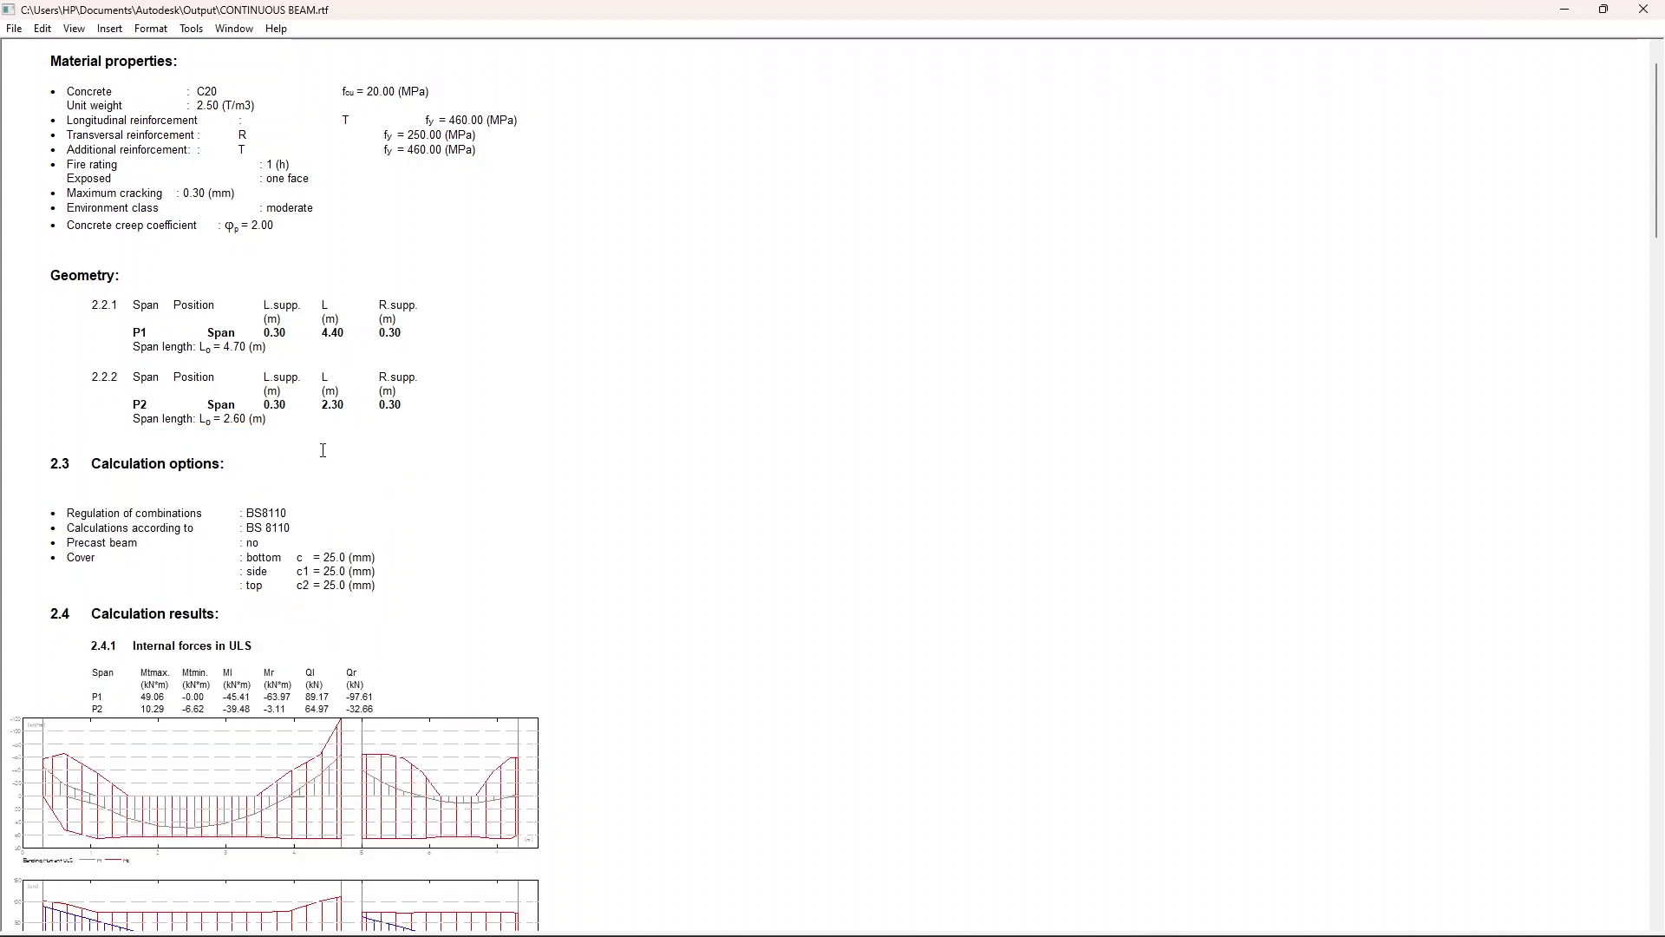
# Step: Remove the section numbers from the Calculation options and Calculation results headings
pyautogui.moveTo(96, 469); pyautogui.dragTo(49, 467)
pyautogui.press('Delete')
pyautogui.moveTo(94, 613); pyautogui.dragTo(49, 615)
pyautogui.press('Delete')
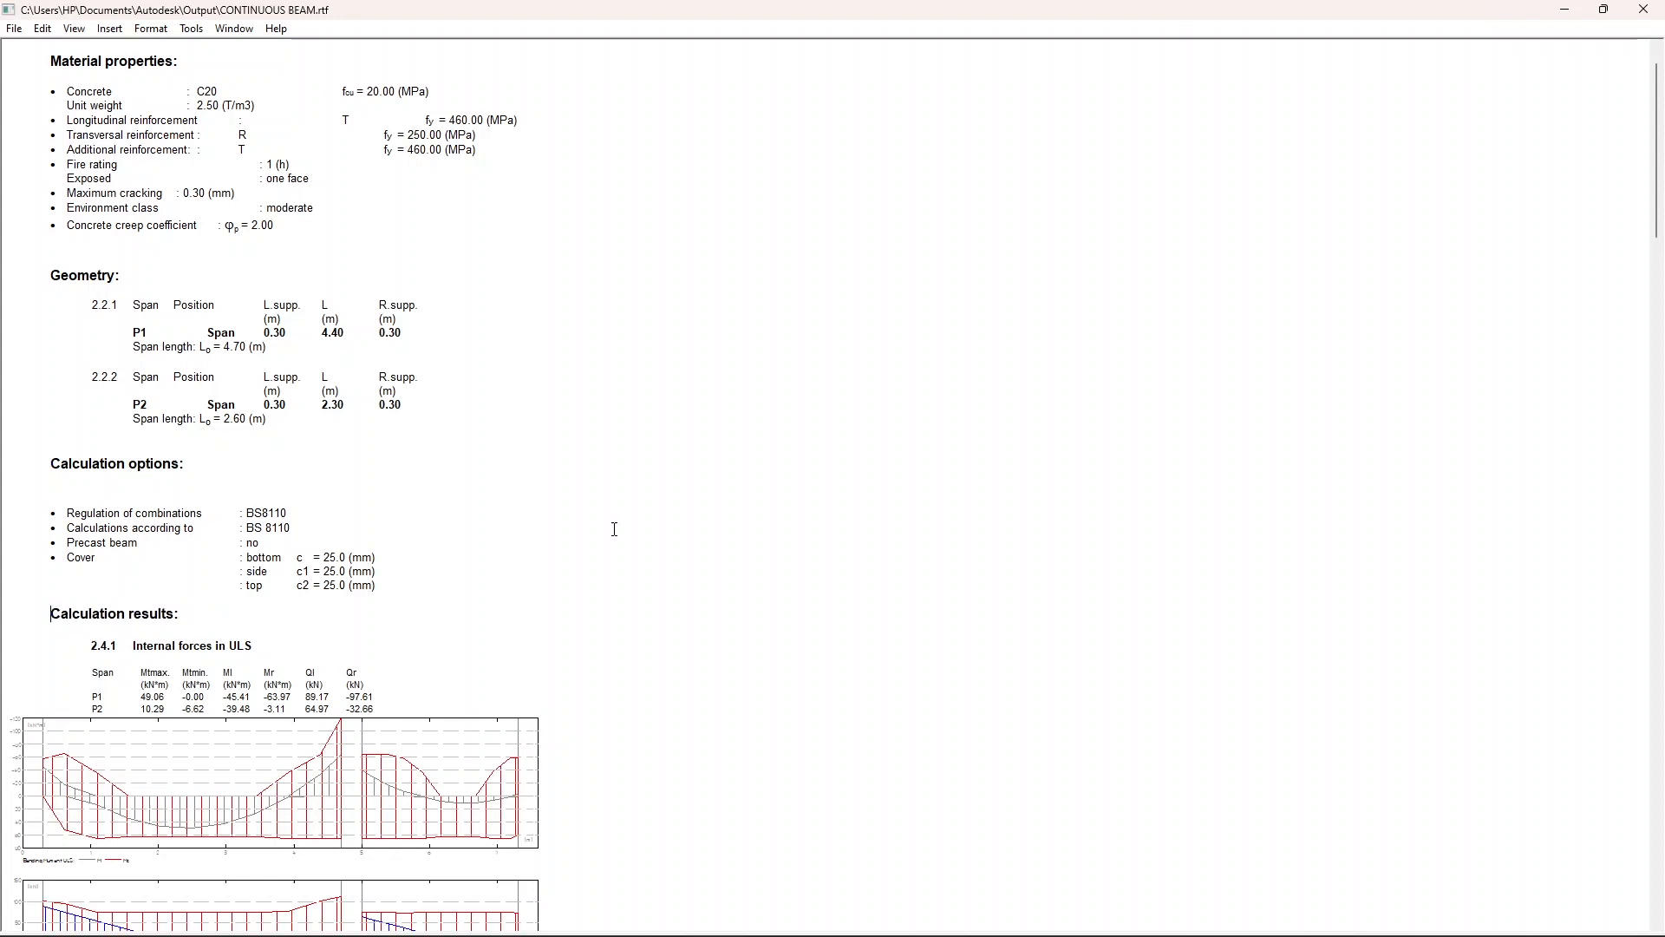
# Step: Remove the section numbers from the Internal forces in ULS and Internal forces in SLS headings
pyautogui.scroll(-5, 394, 556)
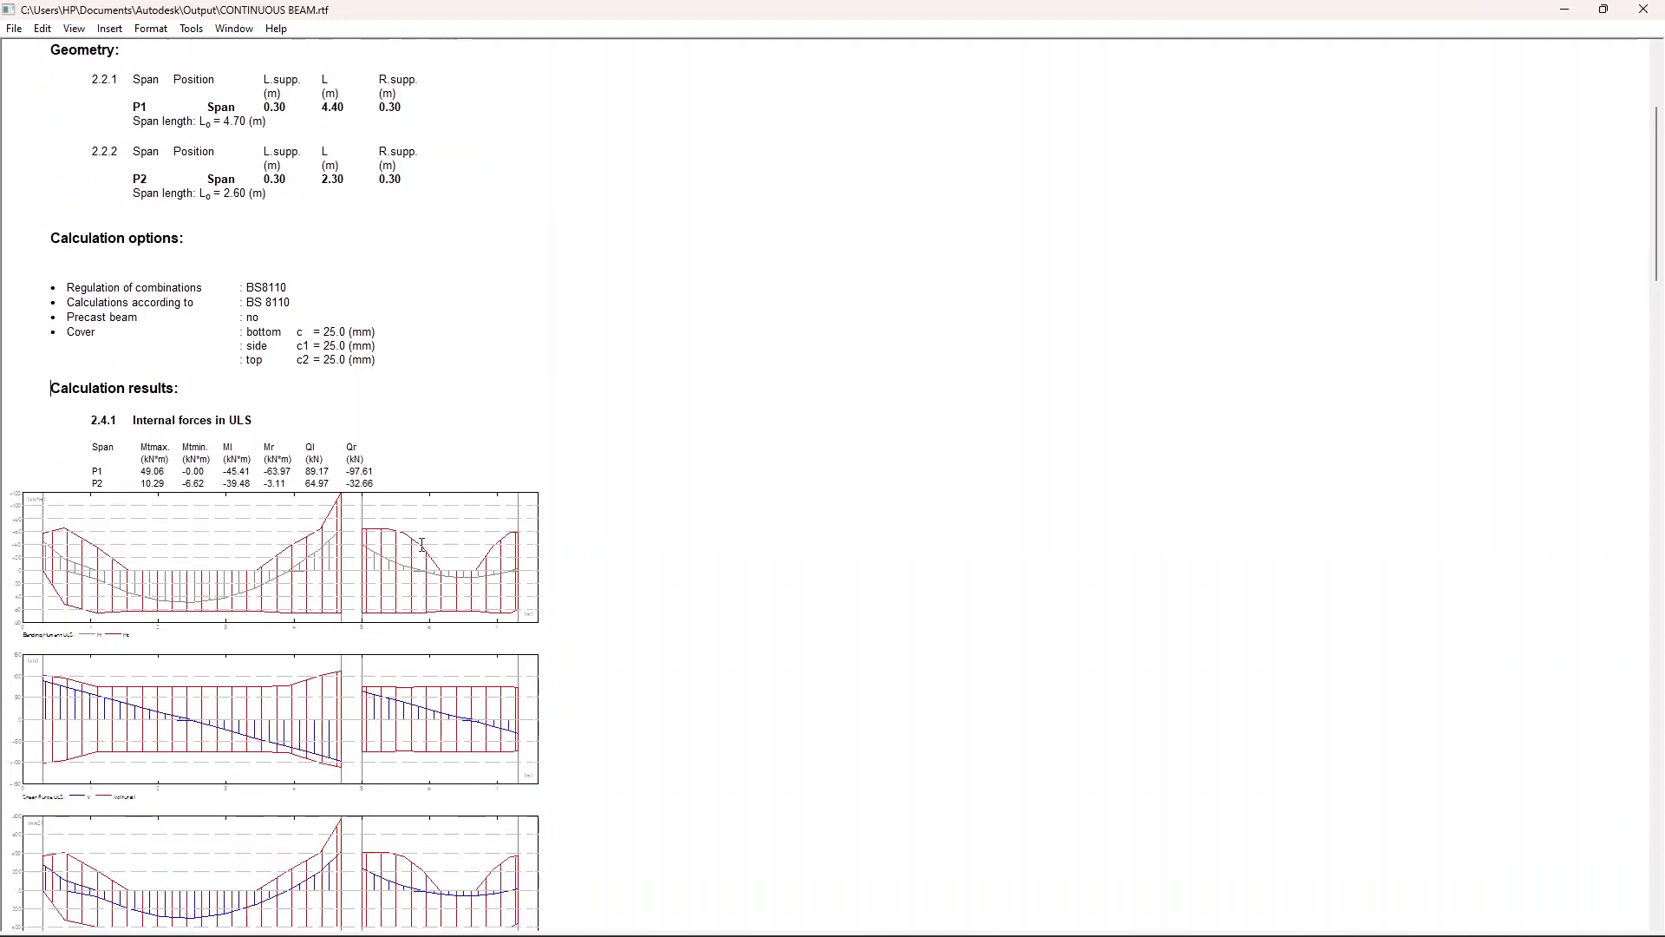
pyautogui.scroll(-5, 426, 543)
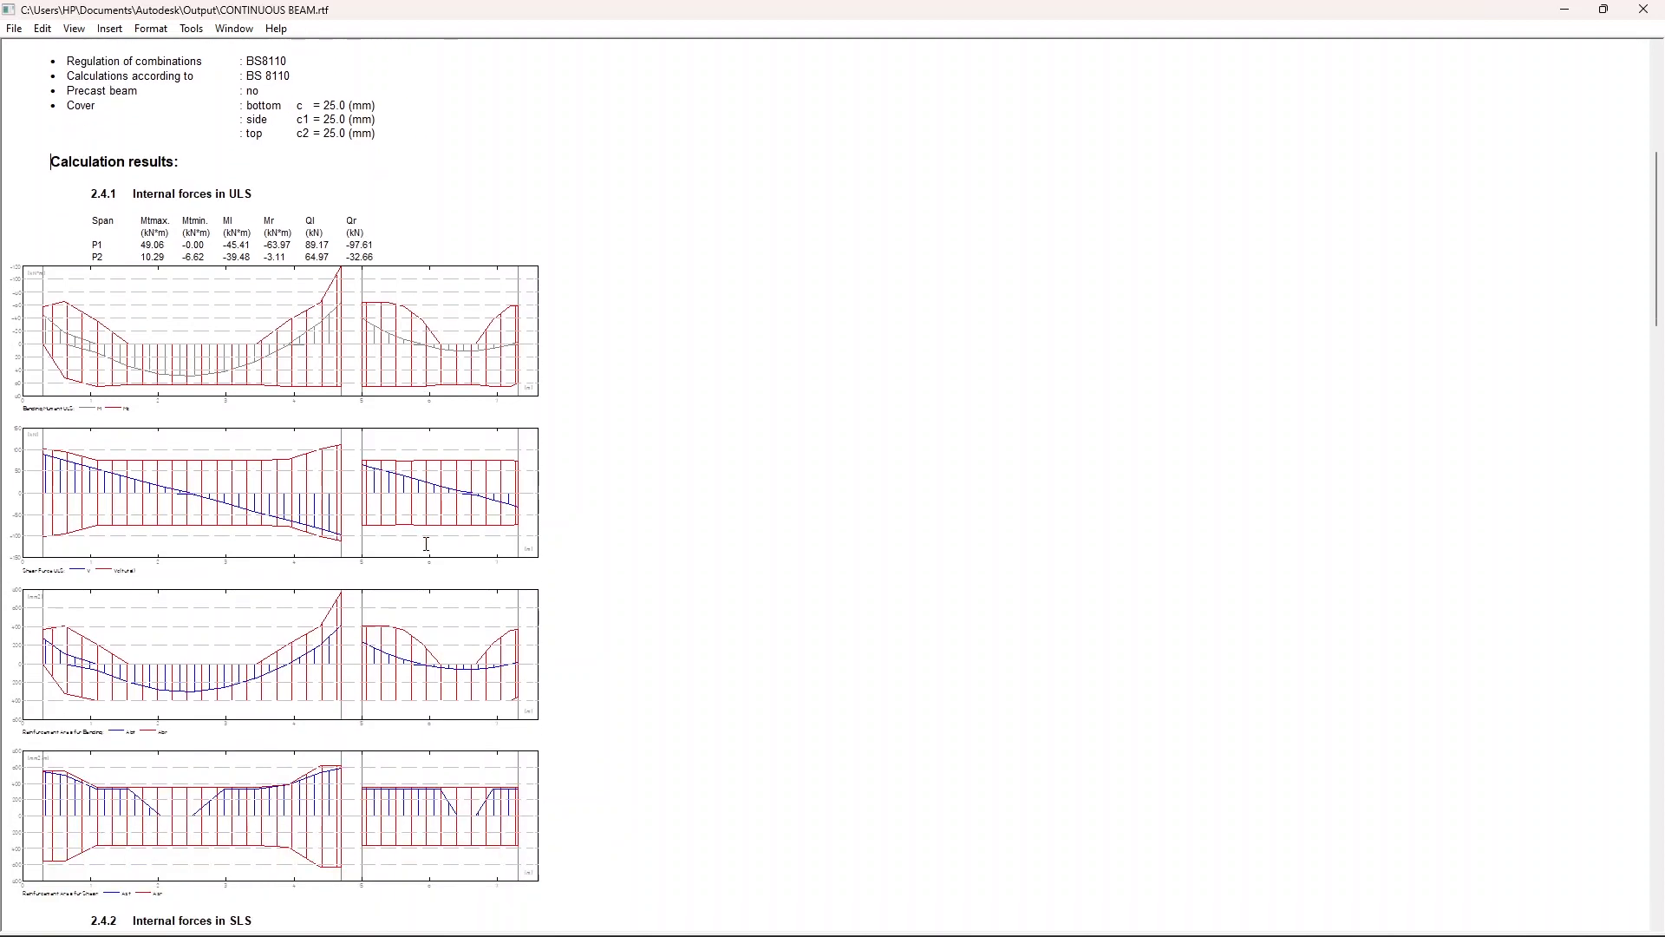
pyautogui.scroll(-20, 262, 542)
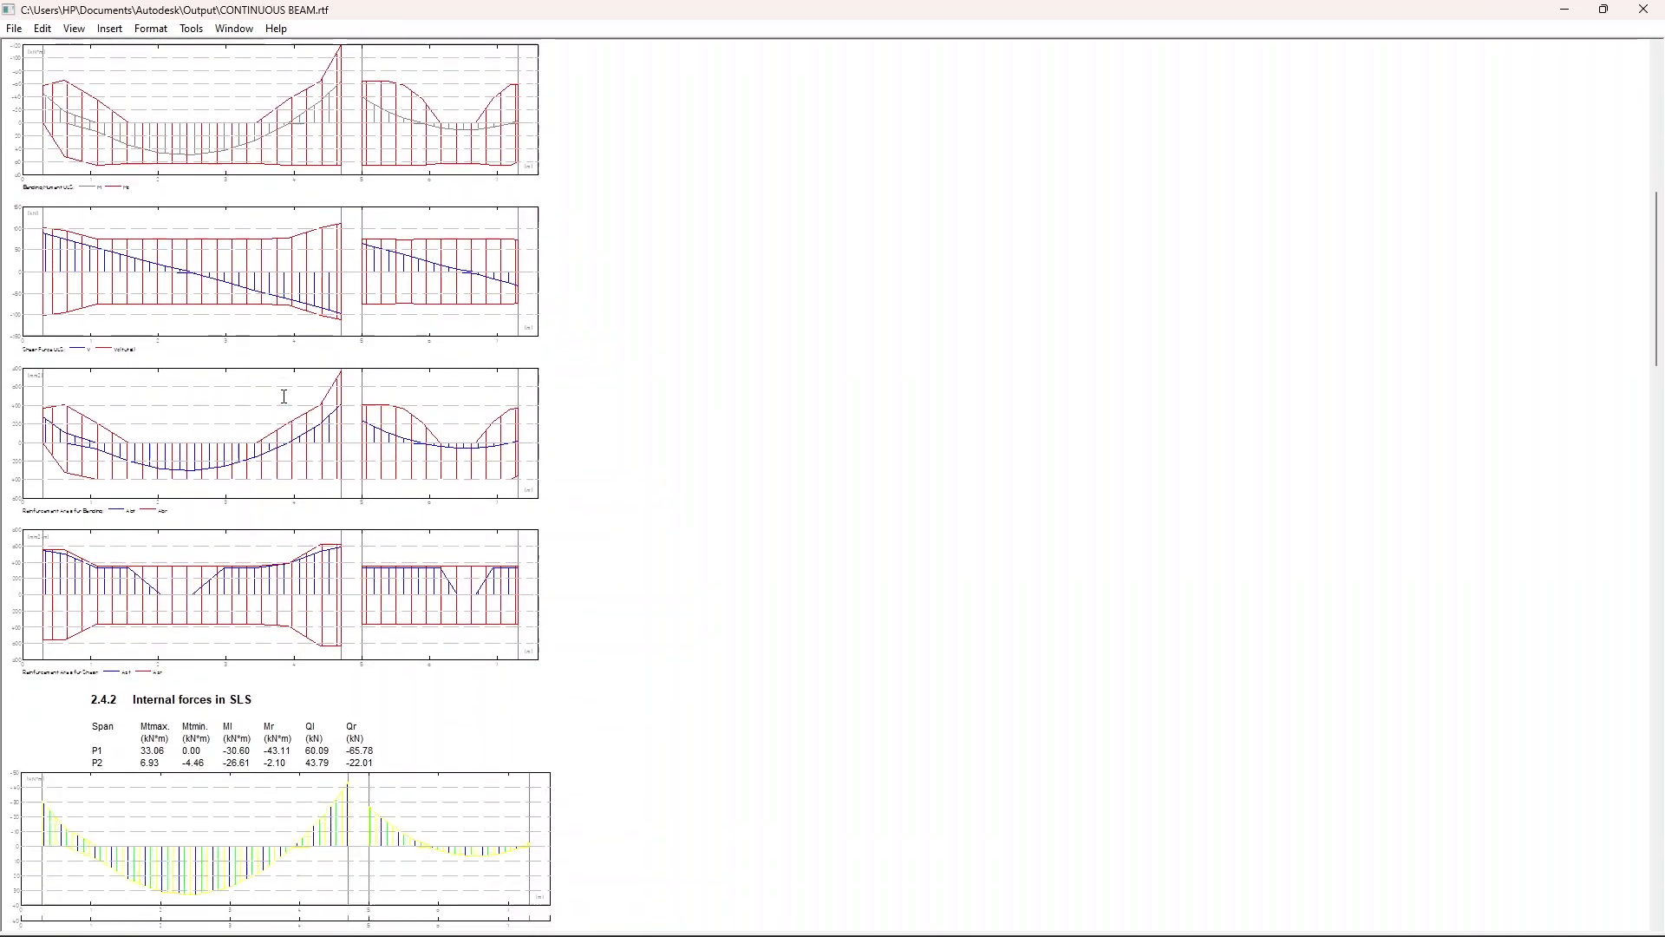
pyautogui.scroll(-5, 275, 420)
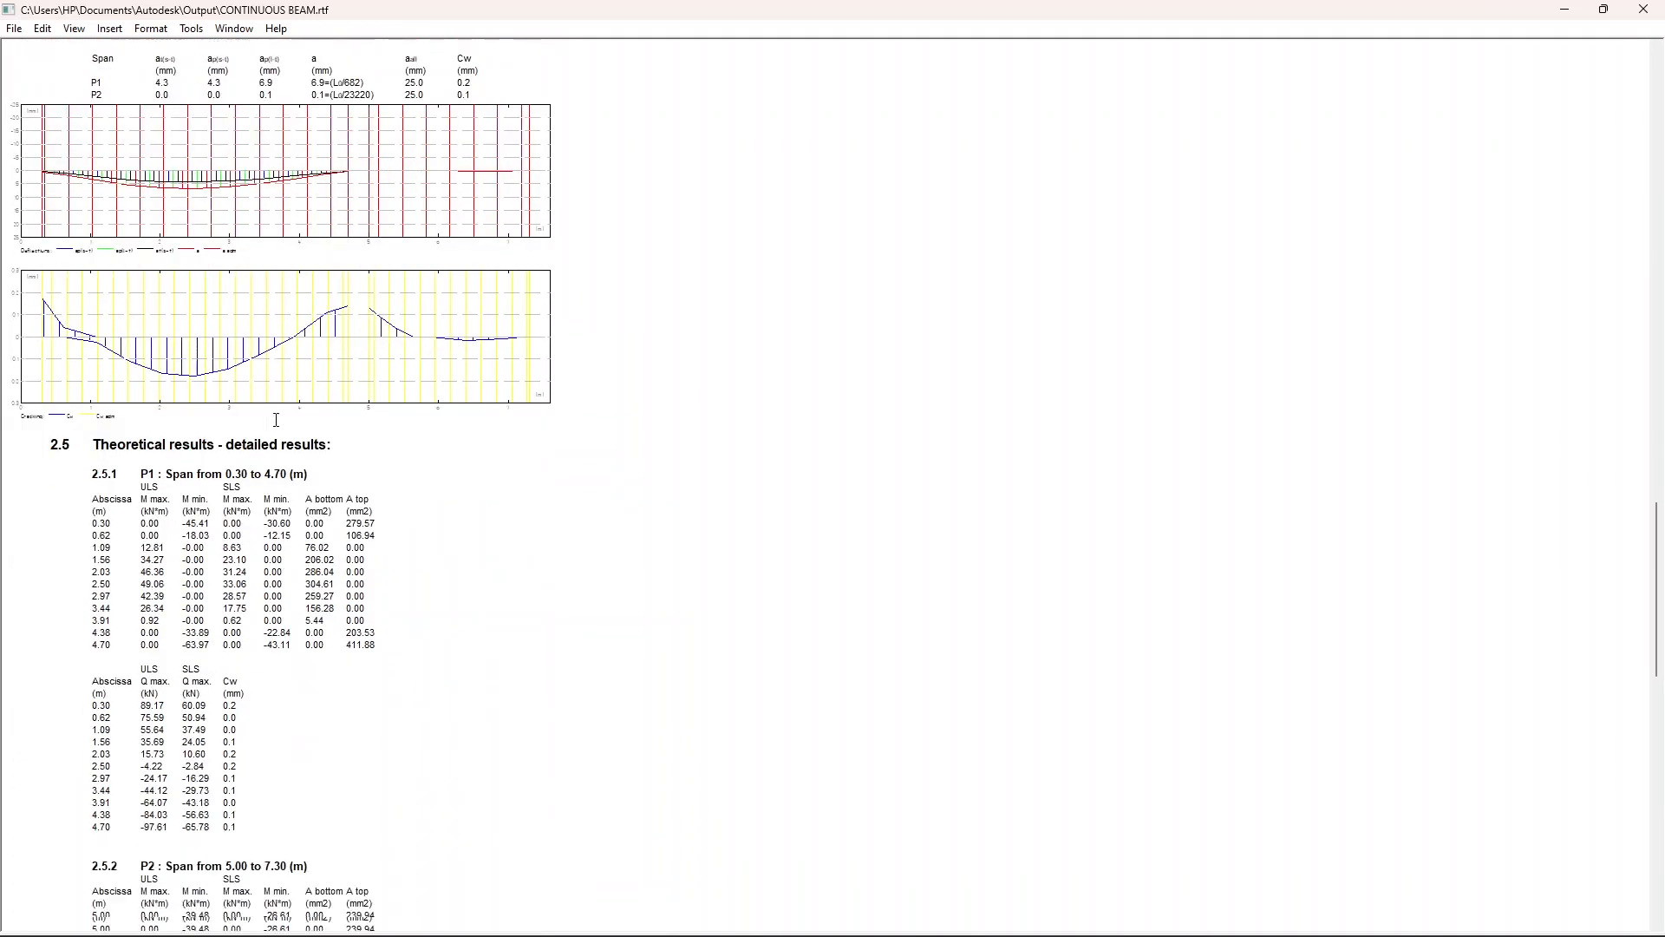
pyautogui.scroll(18, 276, 420)
pyautogui.scroll(20, 275, 420)
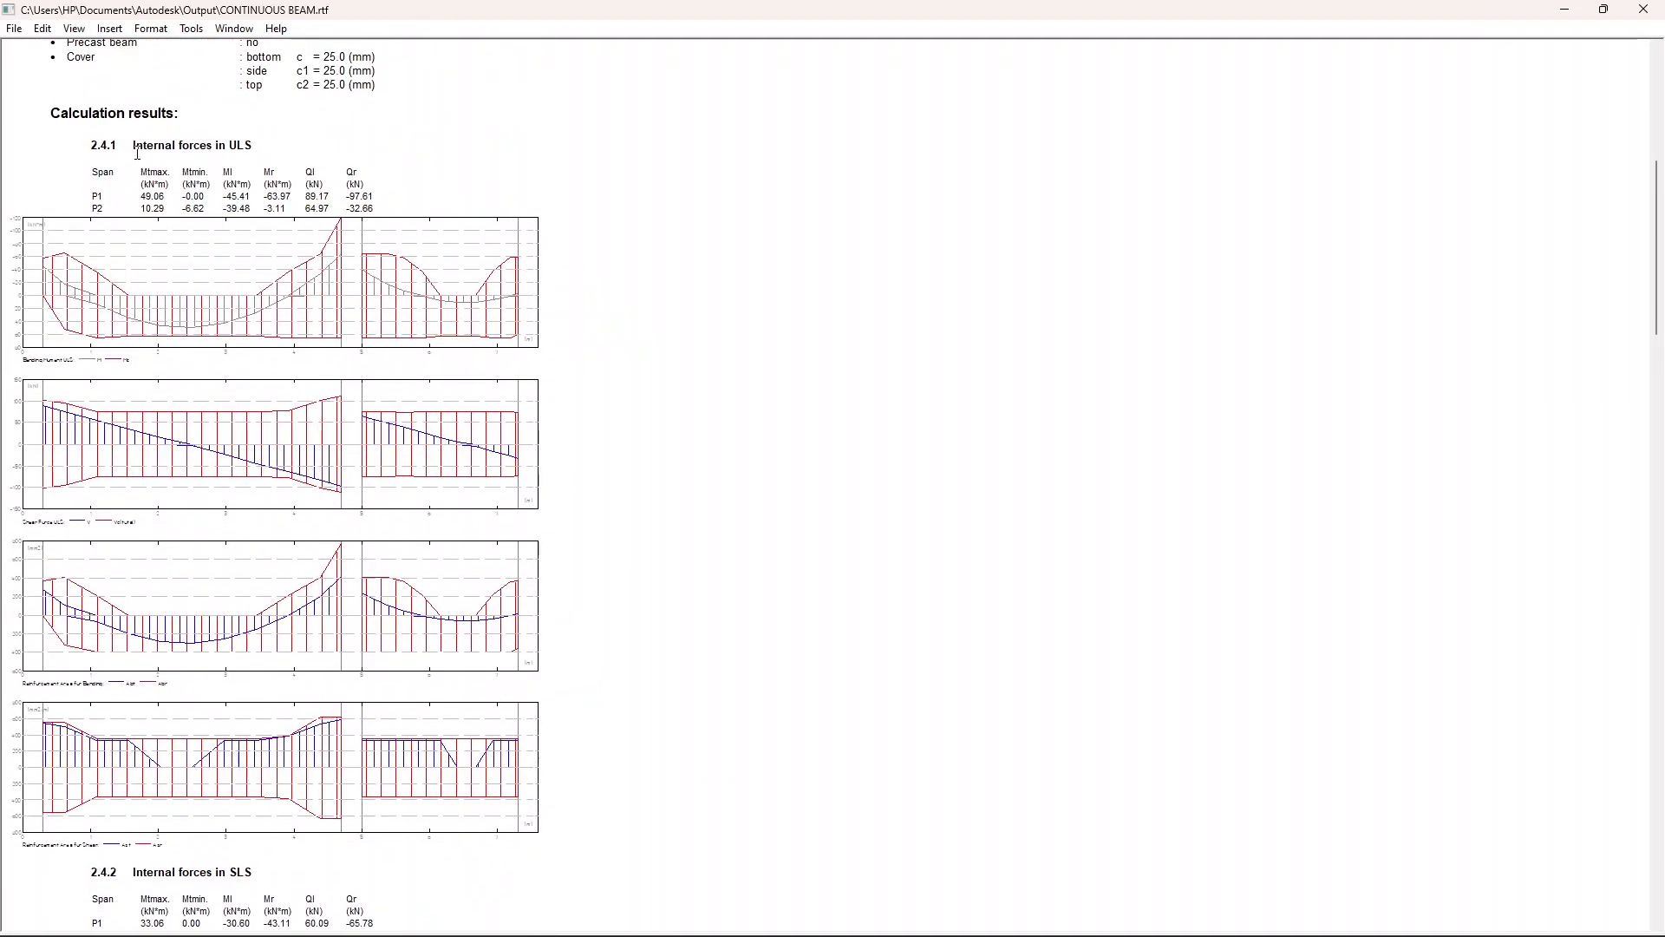
pyautogui.moveTo(134, 149); pyautogui.dragTo(97, 149)
pyautogui.click(96, 149)
pyautogui.scroll(-5, 161, 603)
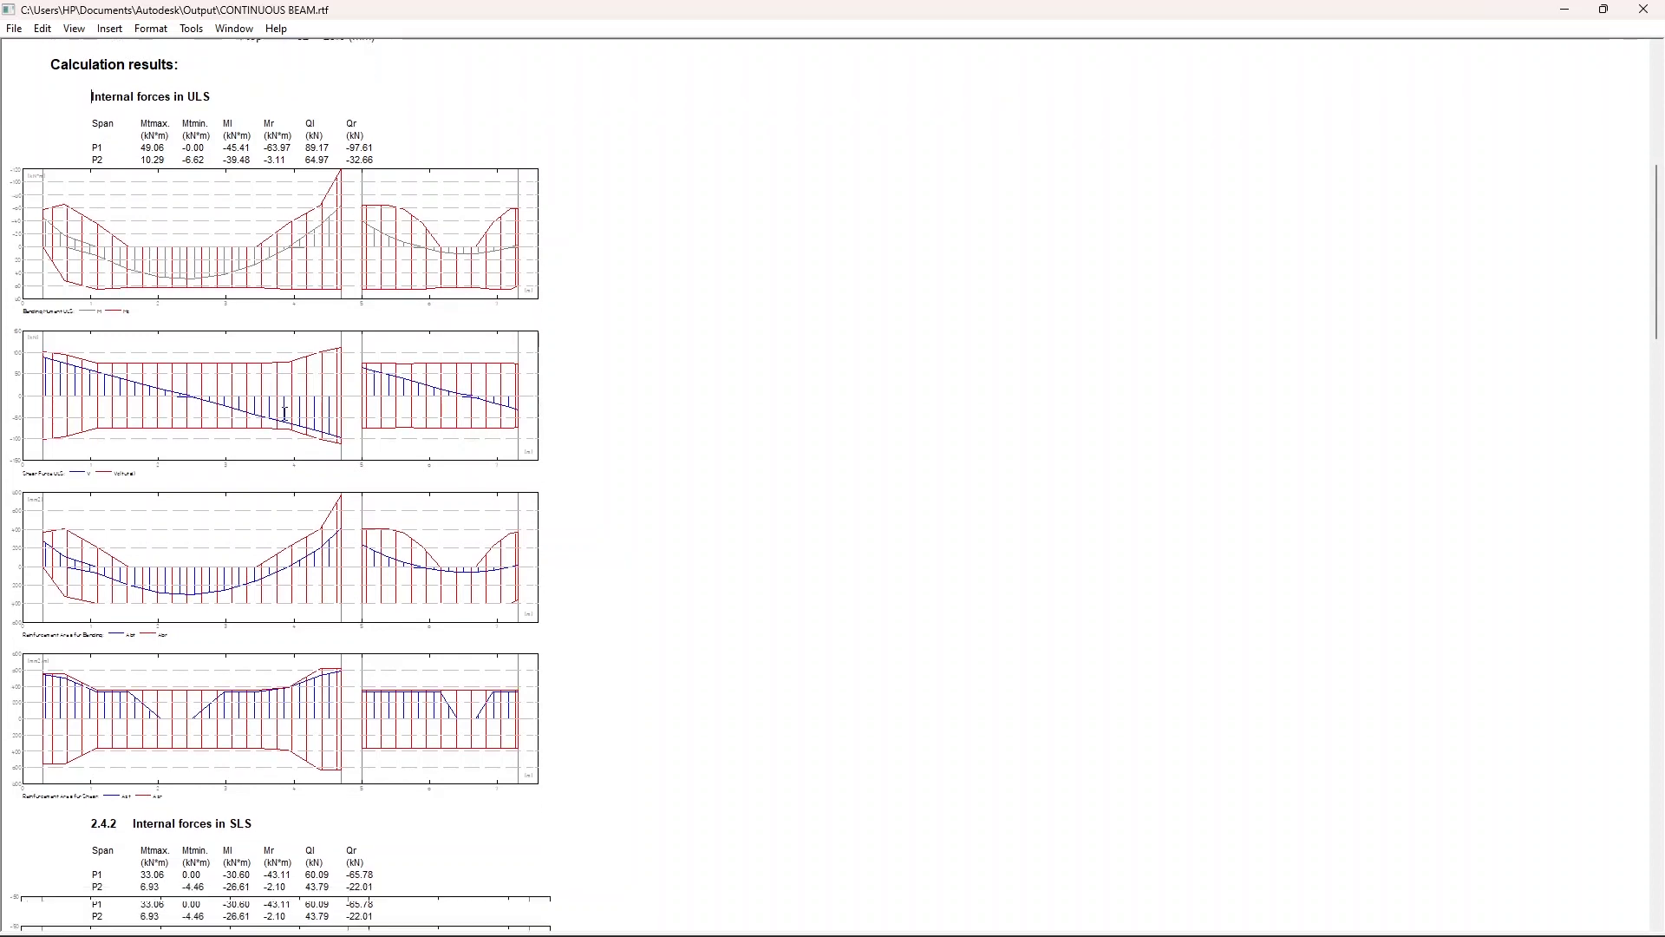
pyautogui.moveTo(132, 651); pyautogui.dragTo(92, 652)
pyautogui.click(92, 653)
# Step: Remove the section number from the Deflection and cracking heading
pyautogui.scroll(-15, 601, 565)
pyautogui.scroll(15, 341, 435)
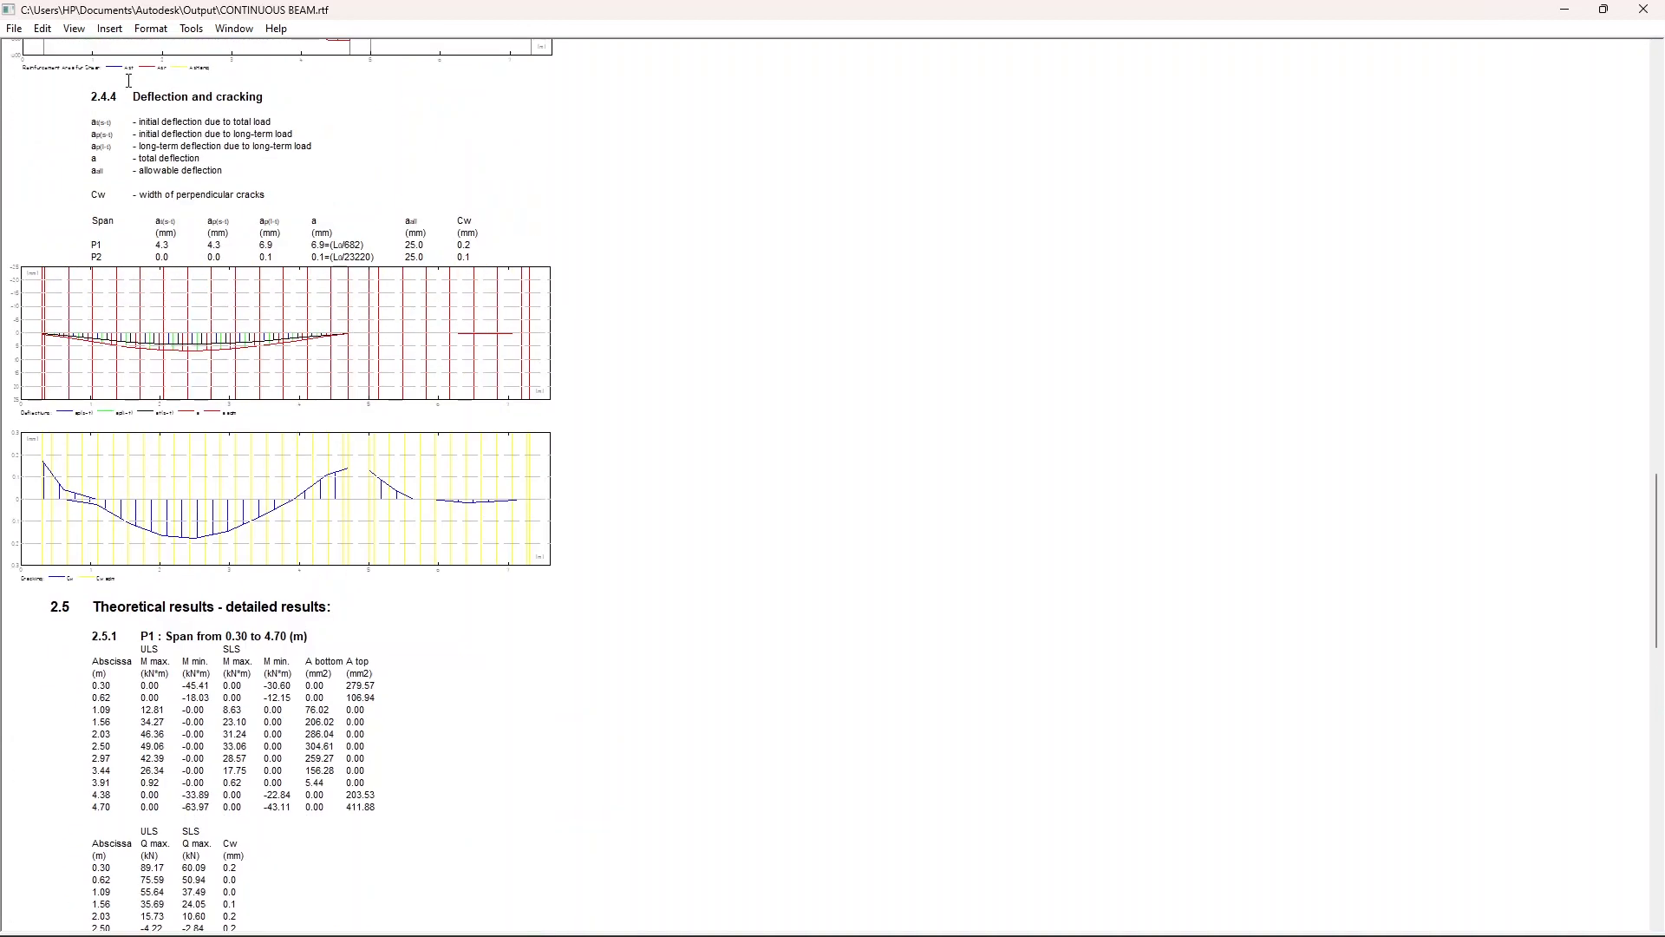
pyautogui.moveTo(135, 98); pyautogui.dragTo(92, 98)
pyautogui.press('Delete')
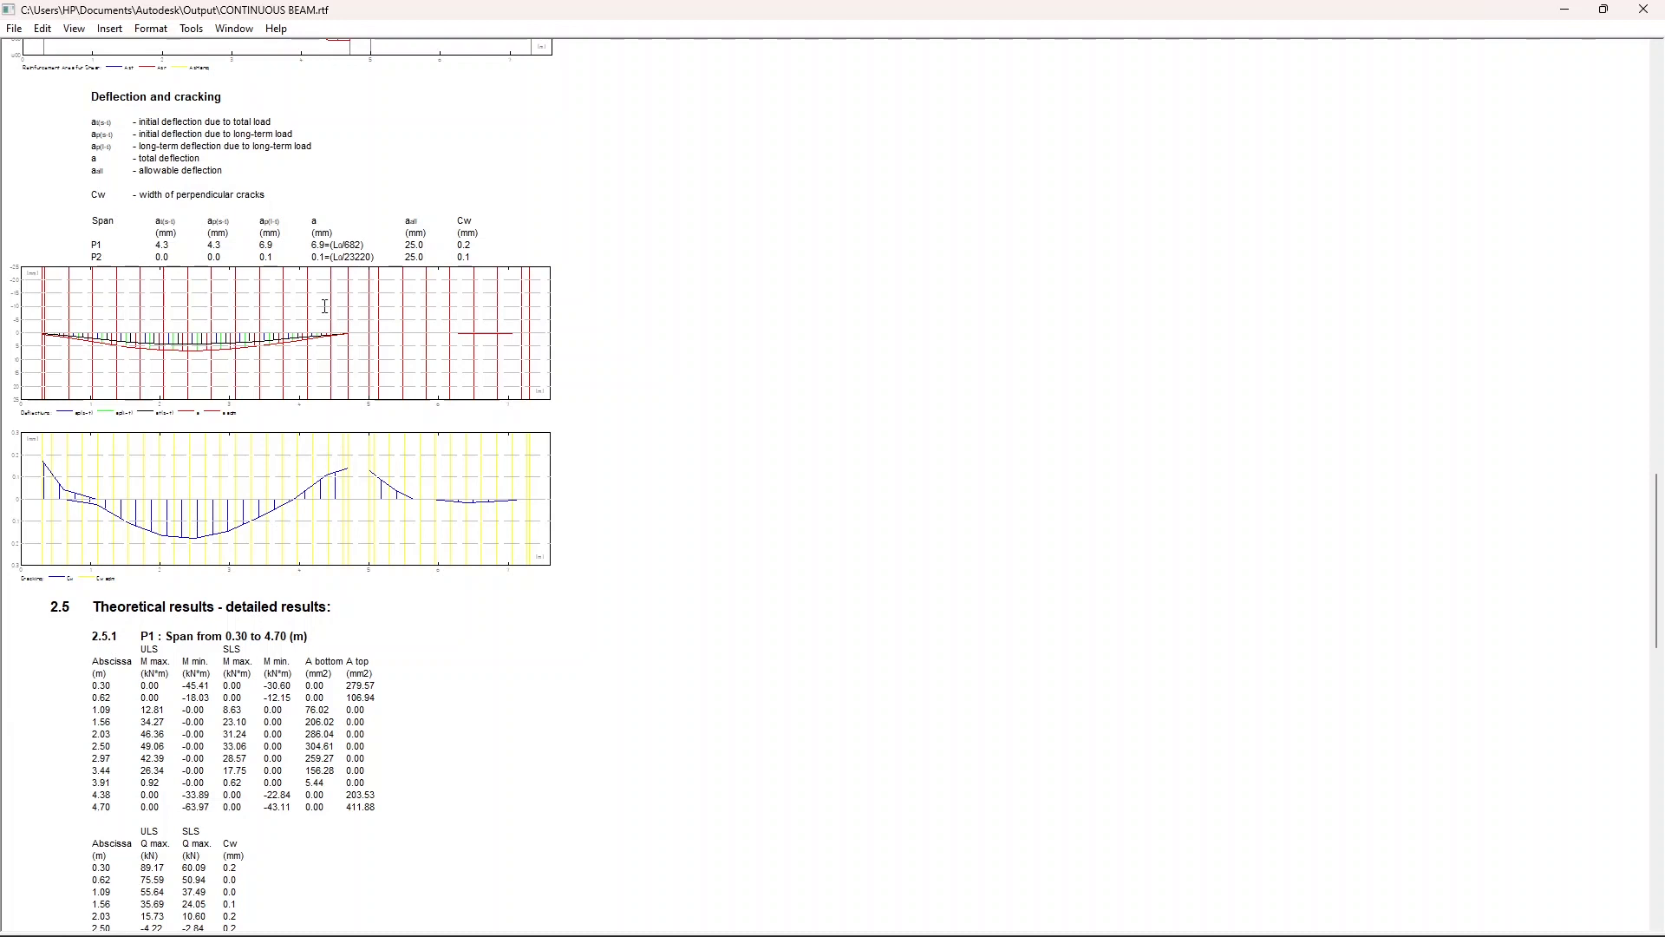
# Step: Set the font of the entire calculation note to Times New Roman
pyautogui.scroll(-10, 325, 306)
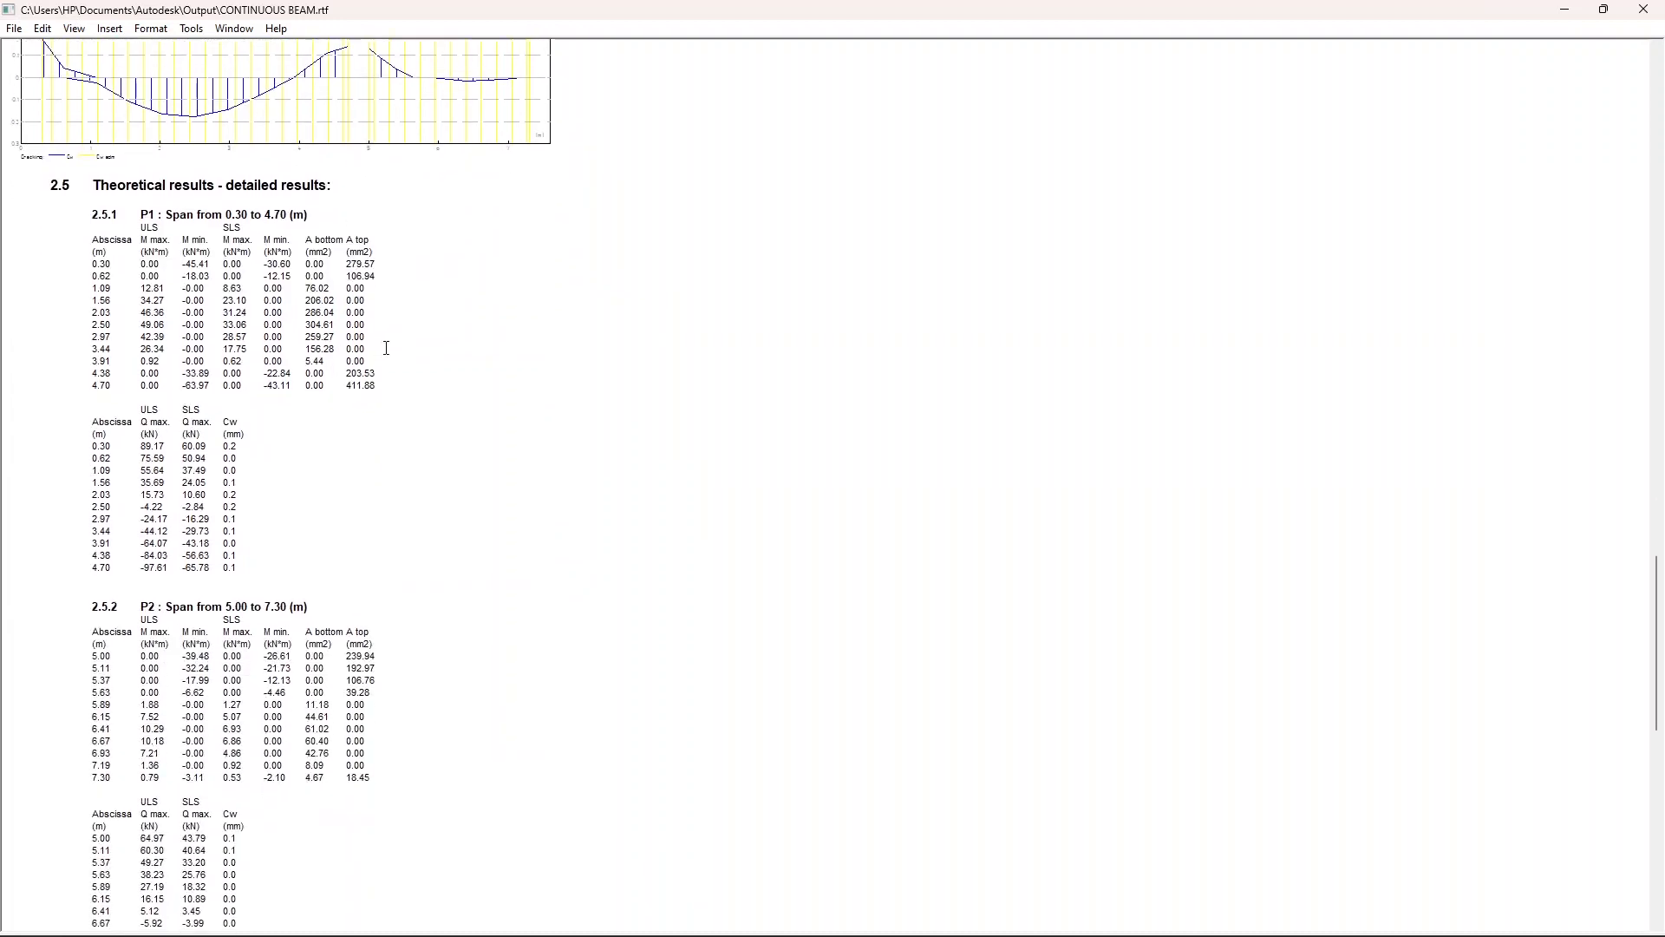
pyautogui.hotkey('ctrl', 'a')
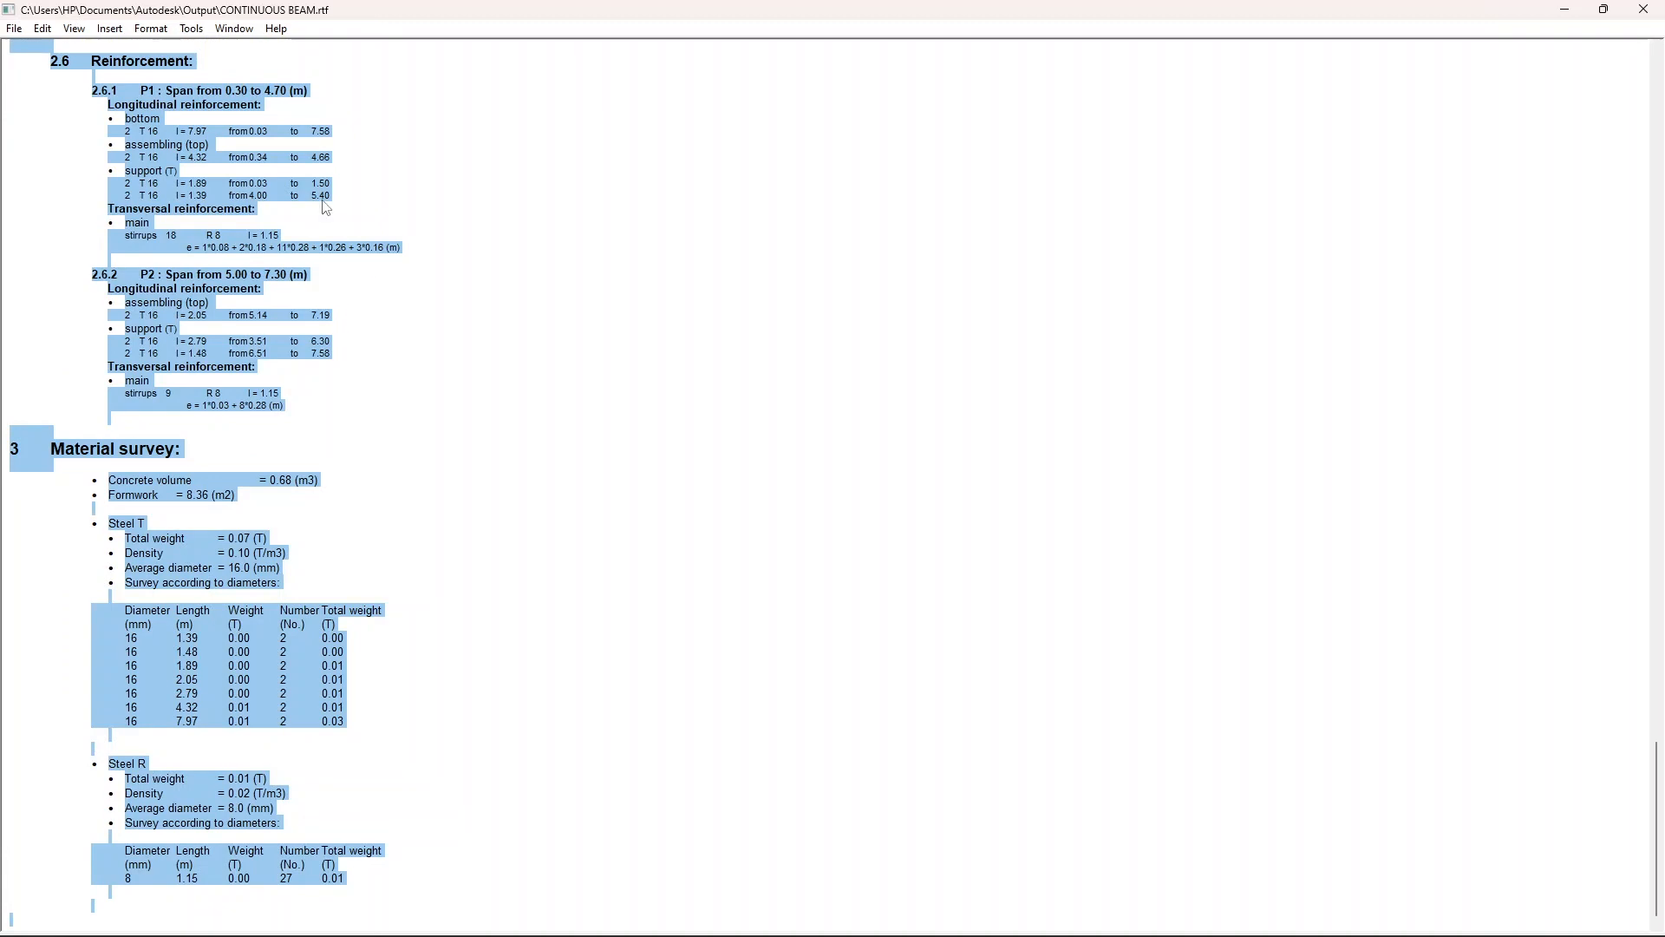
pyautogui.click(191, 33)
pyautogui.moveTo(160, 35)
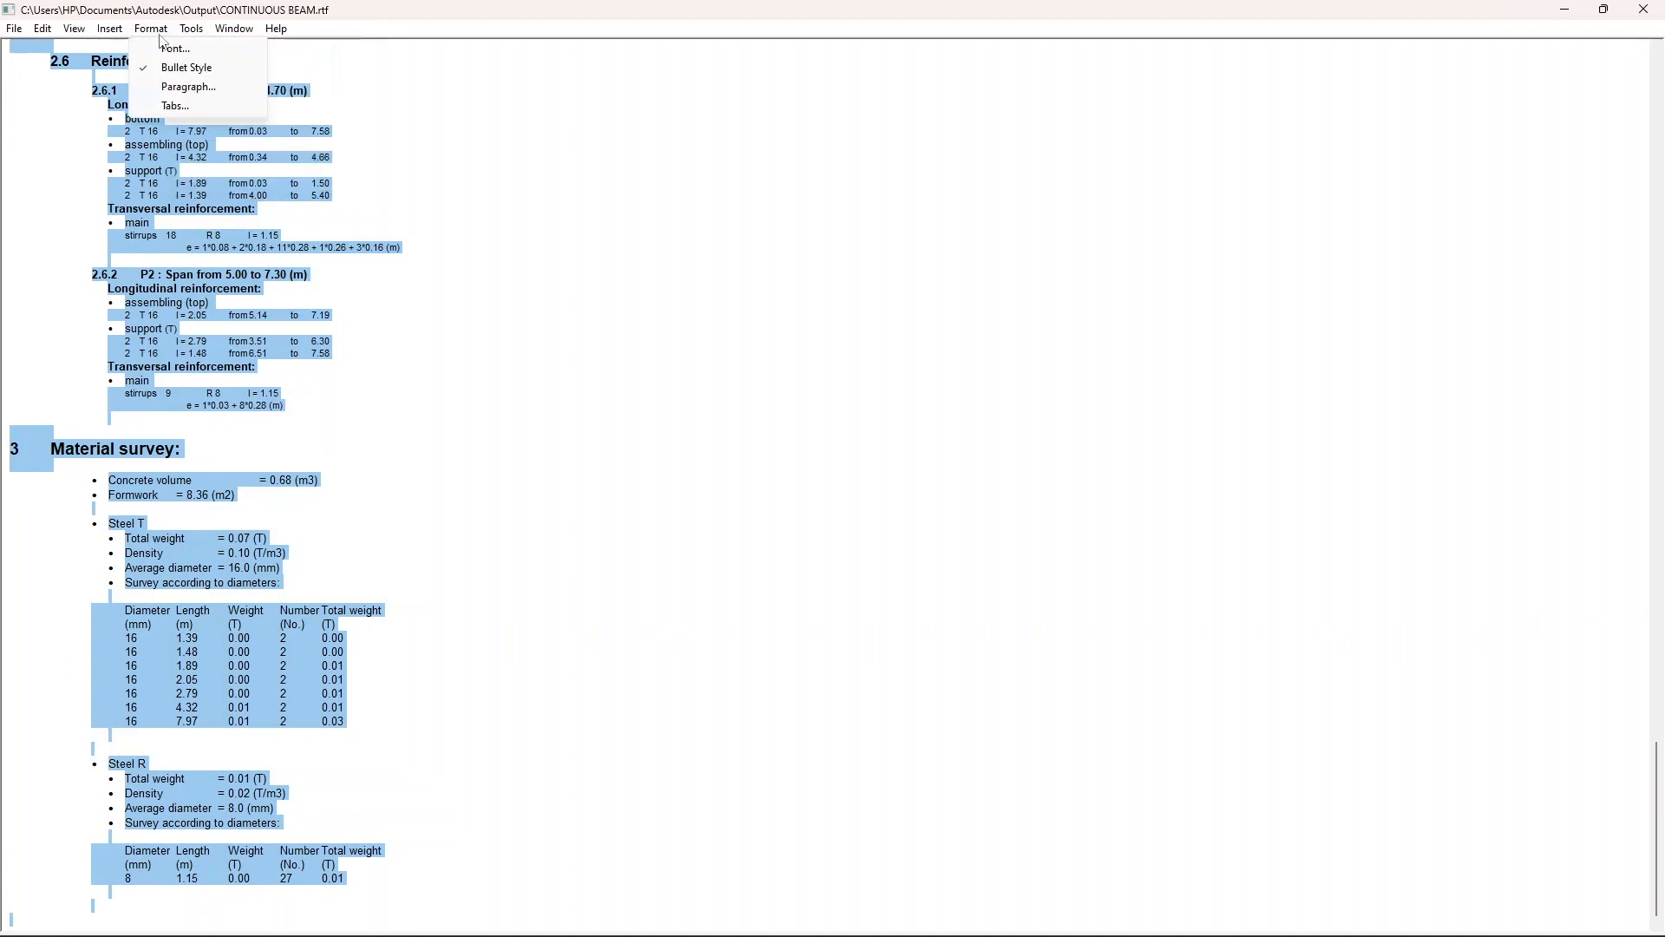
pyautogui.click(170, 50)
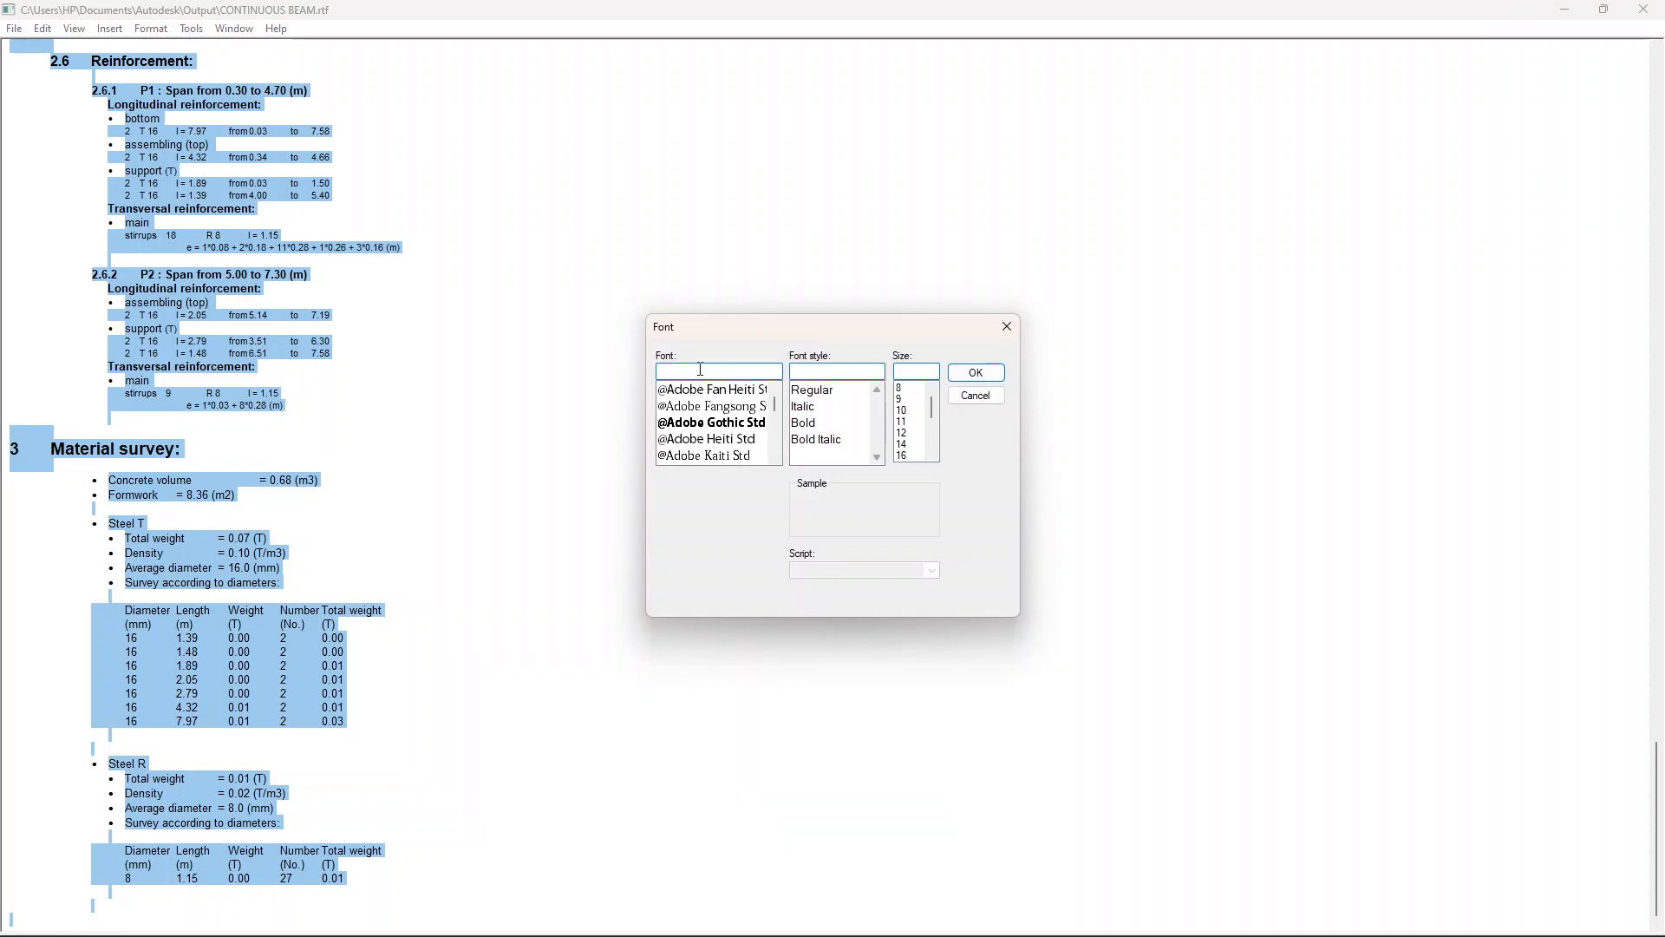
pyautogui.write('TIME')
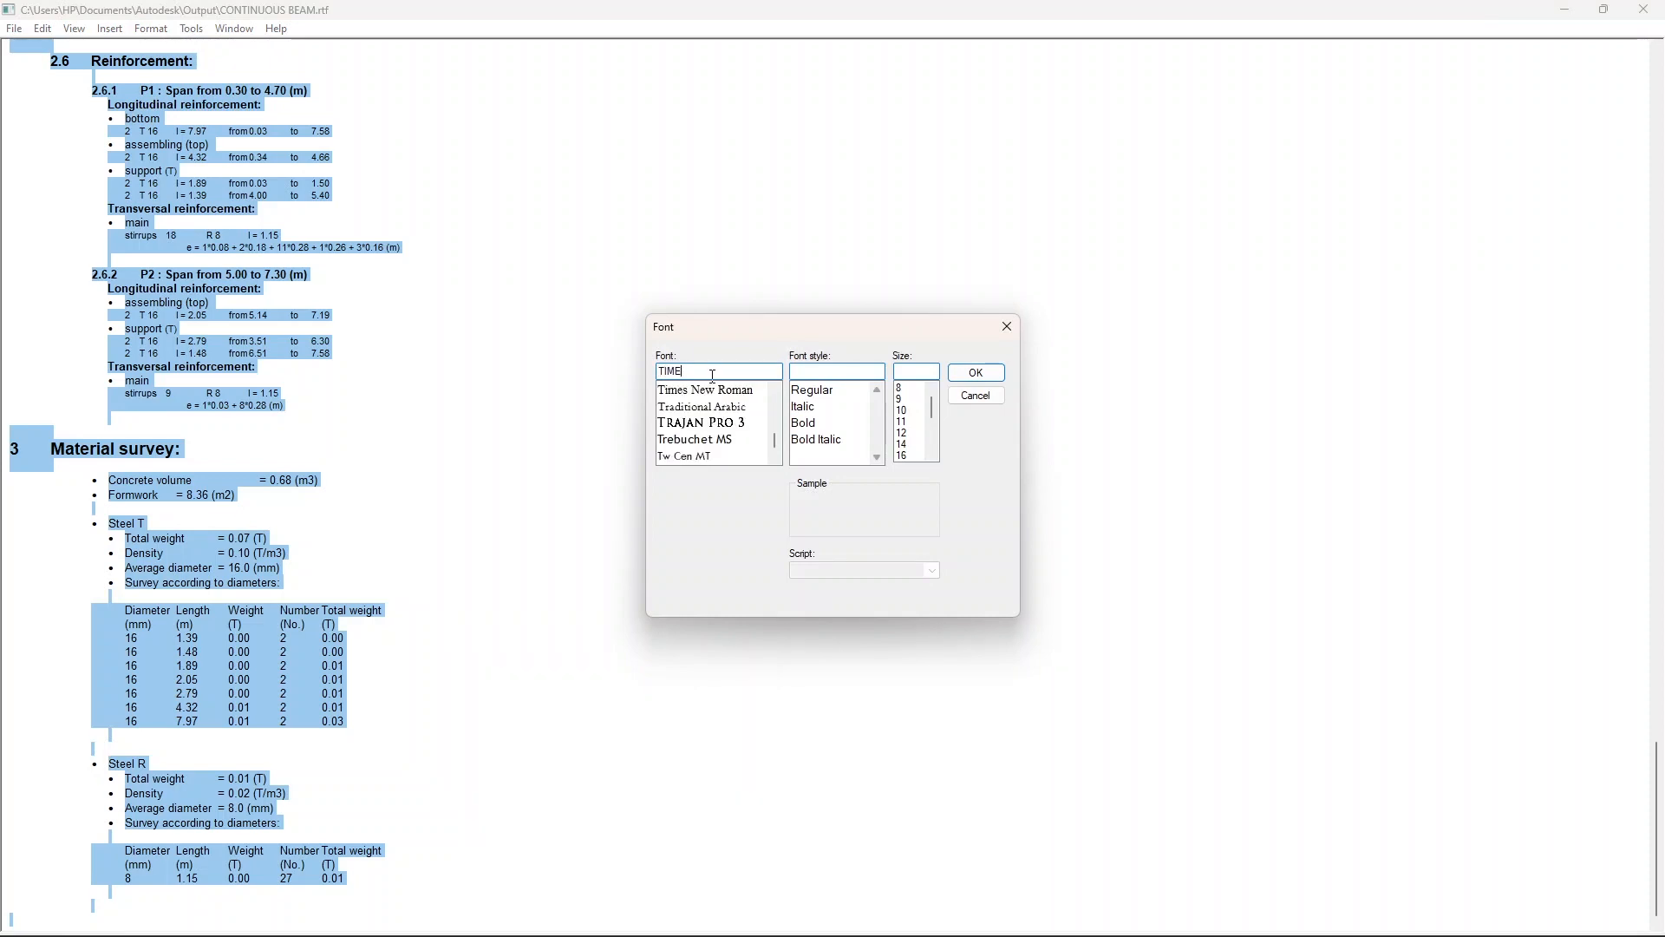
pyautogui.click(706, 390)
pyautogui.click(977, 373)
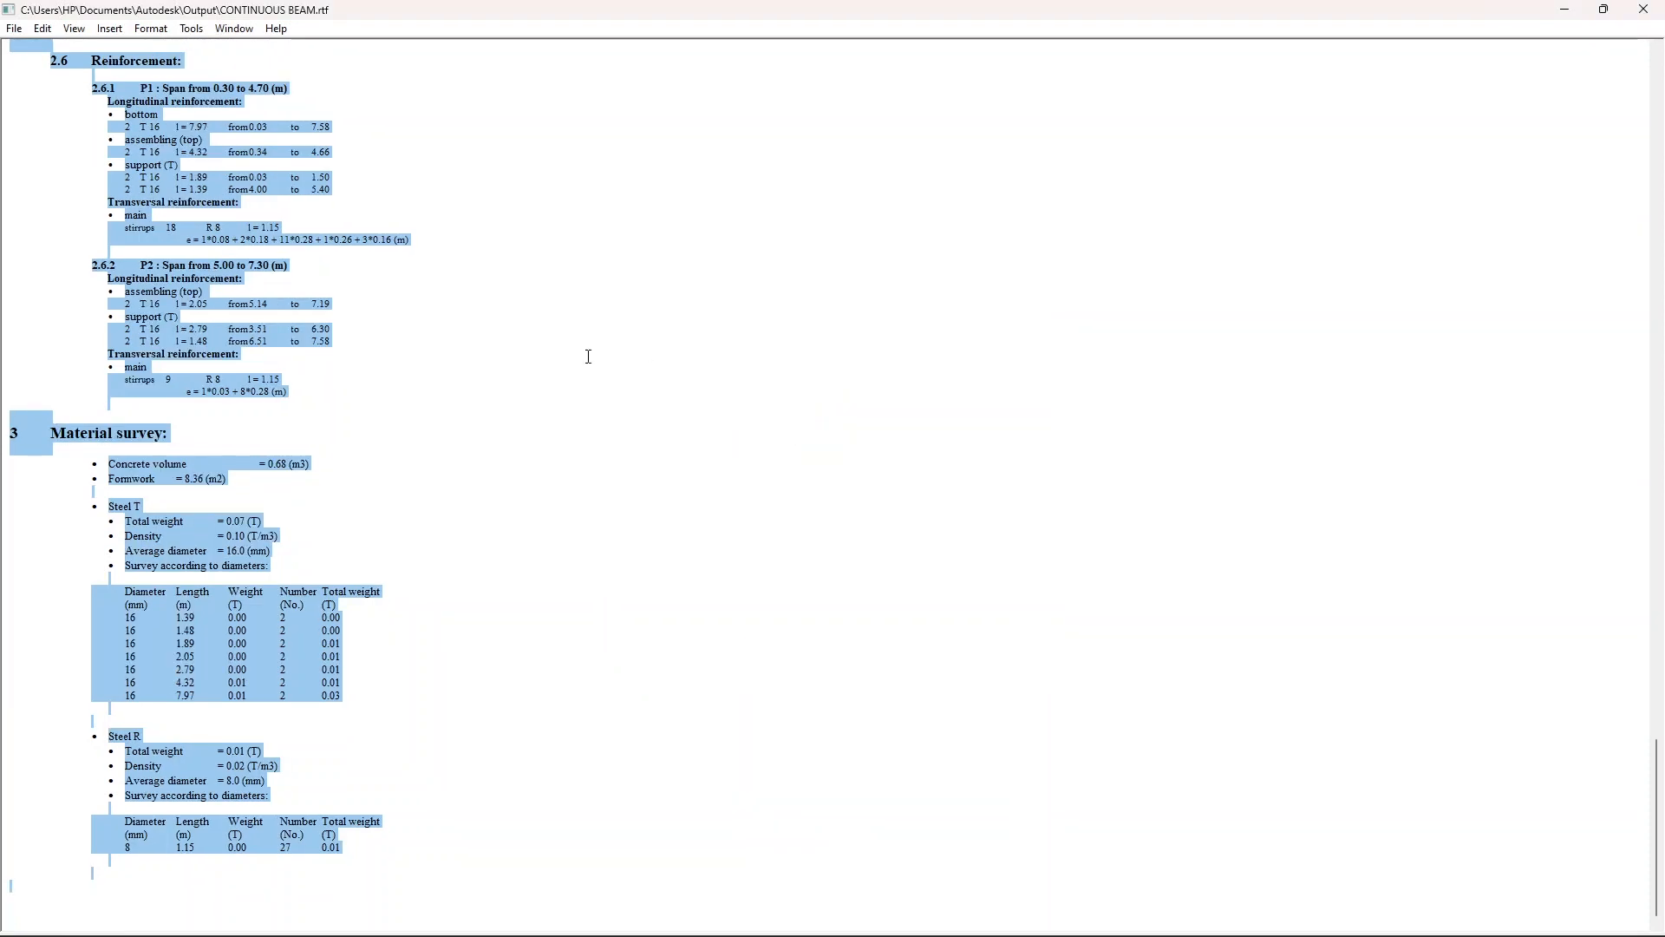
pyautogui.click(419, 372)
# Step: Save the note as the RTF file CONTINUOUS BEAM in the SAMPLE PROJECT folder, overwriting the existing file, and close the note
pyautogui.scroll(15, 402, 373)
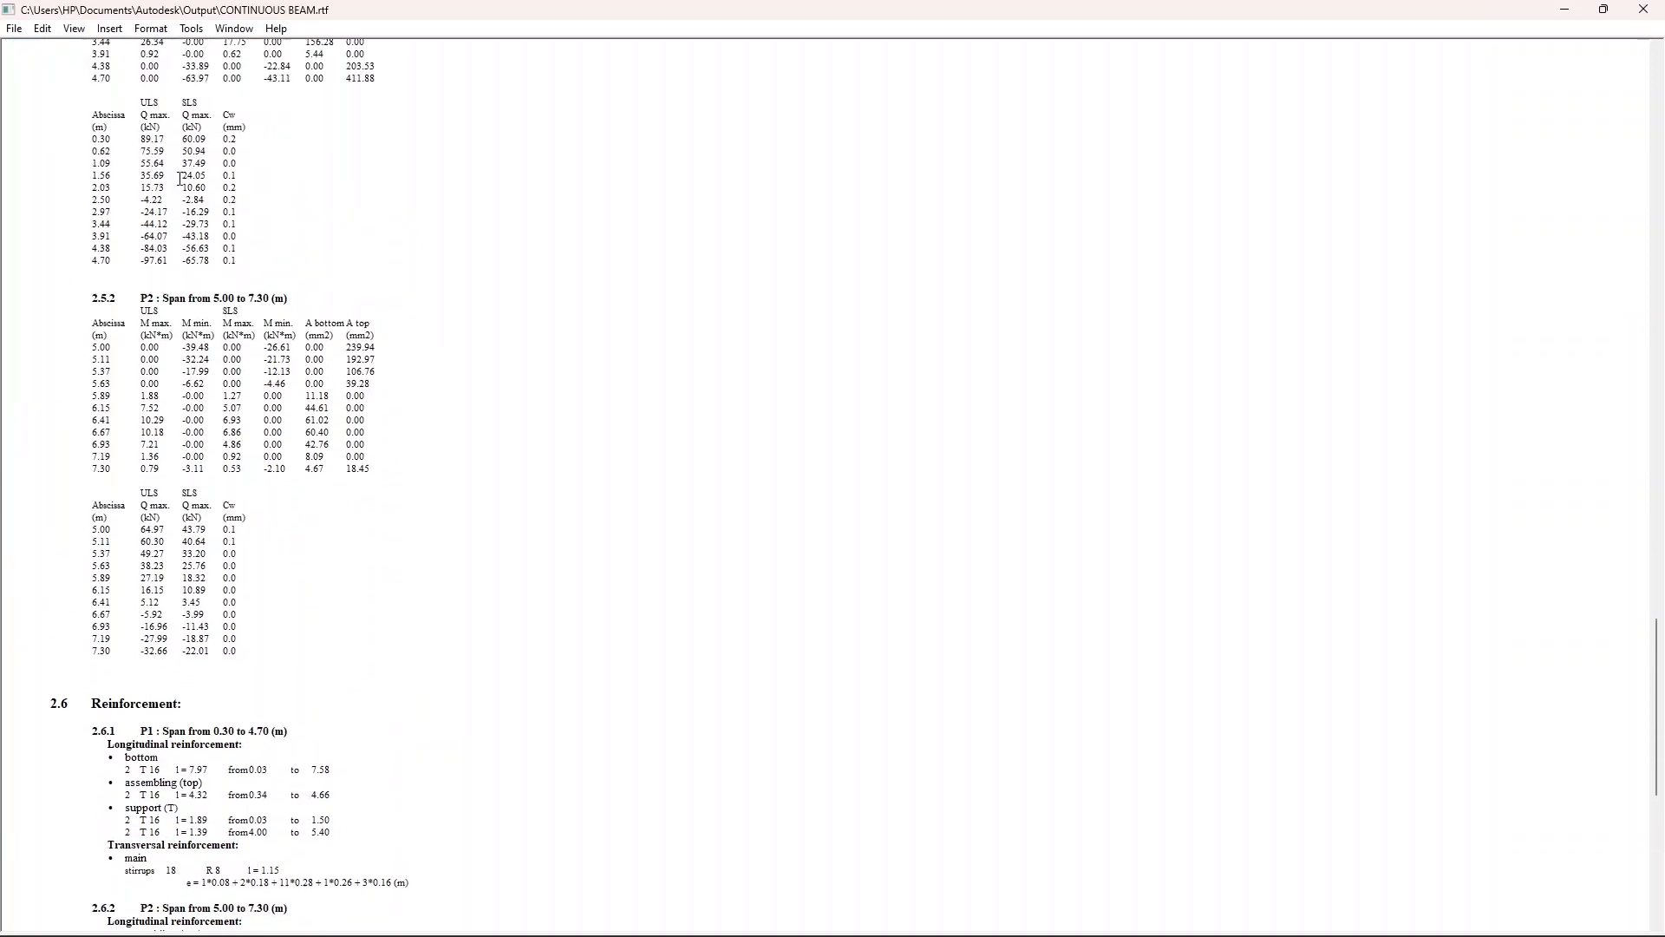
pyautogui.click(15, 28)
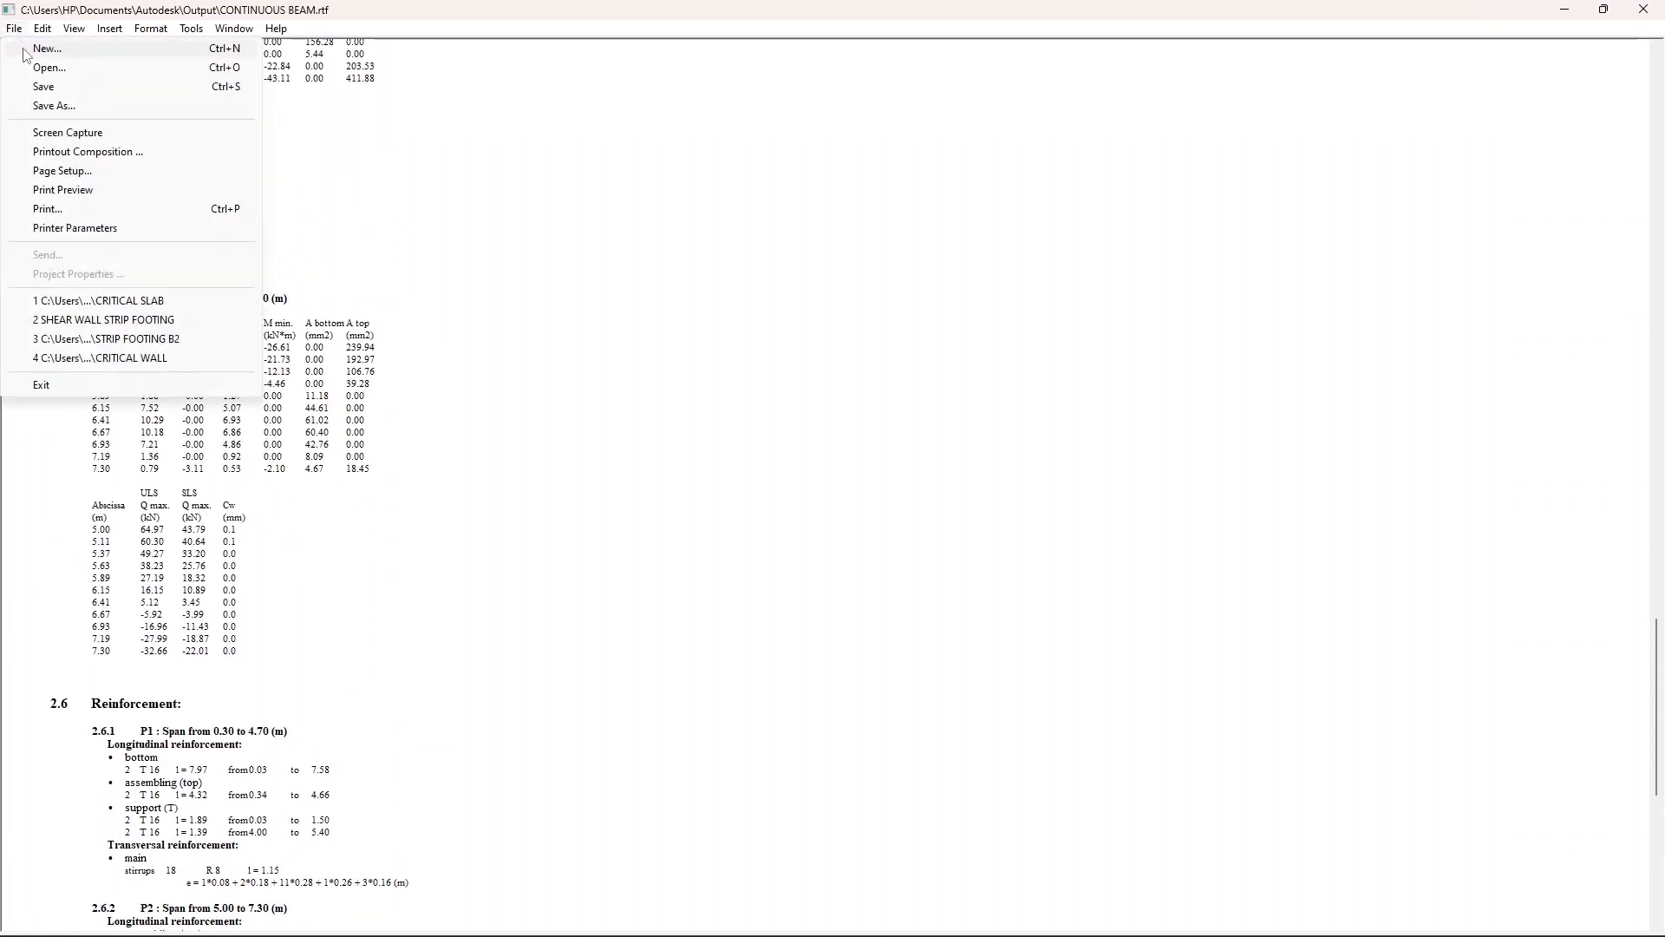
pyautogui.click(52, 106)
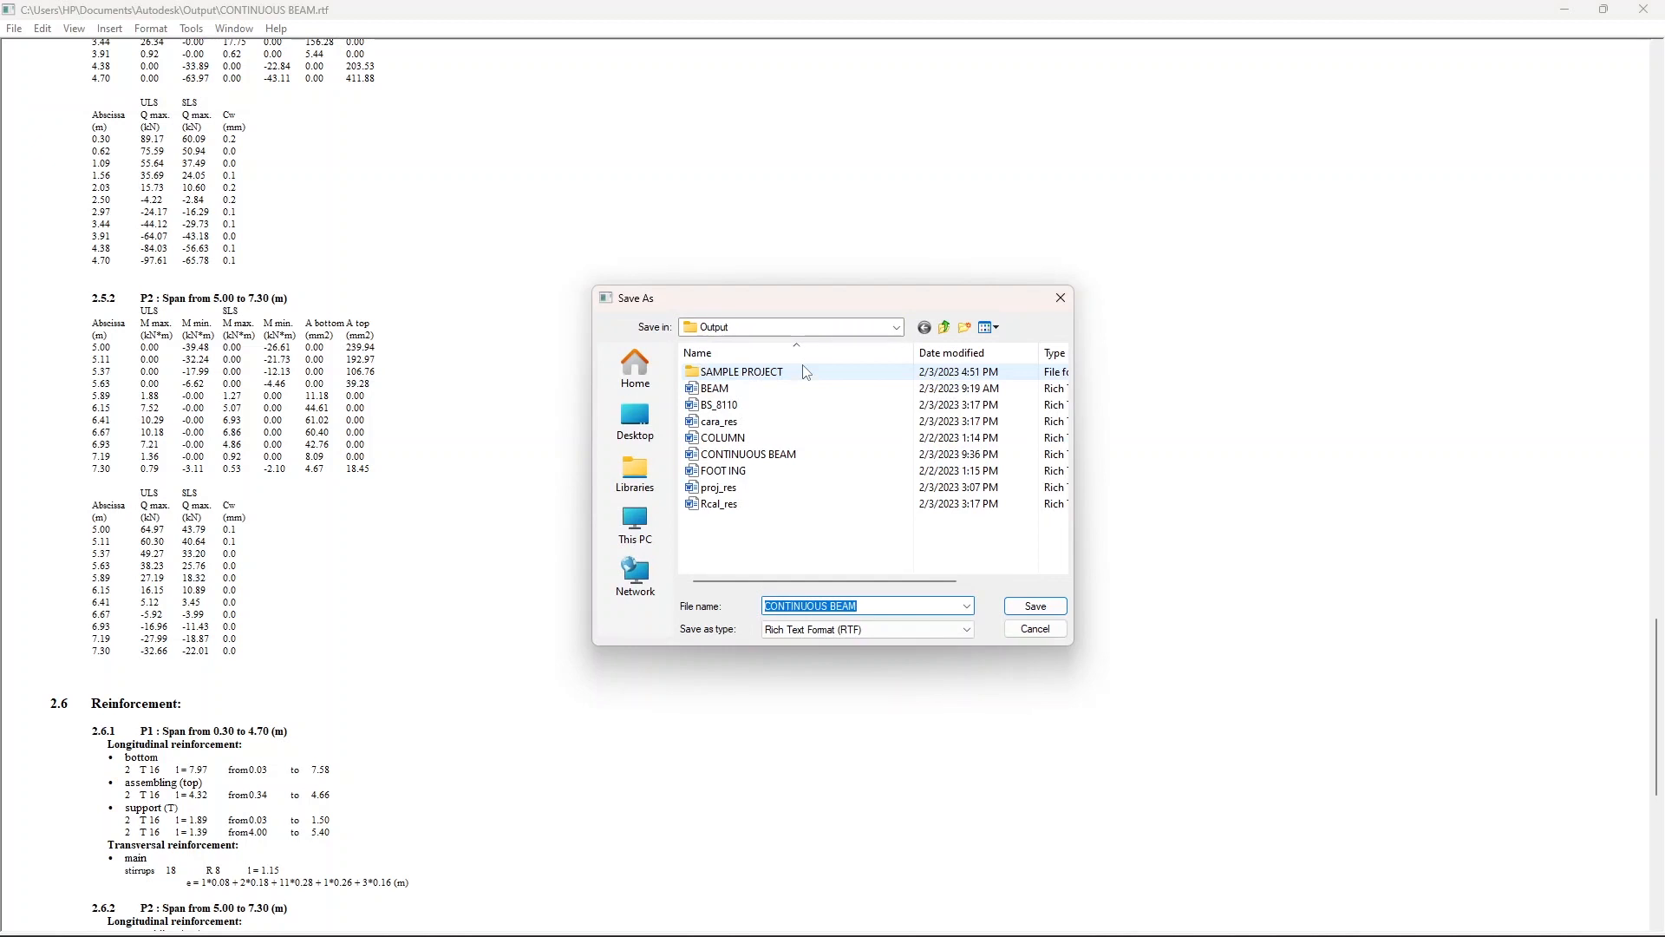
pyautogui.doubleClick(710, 373)
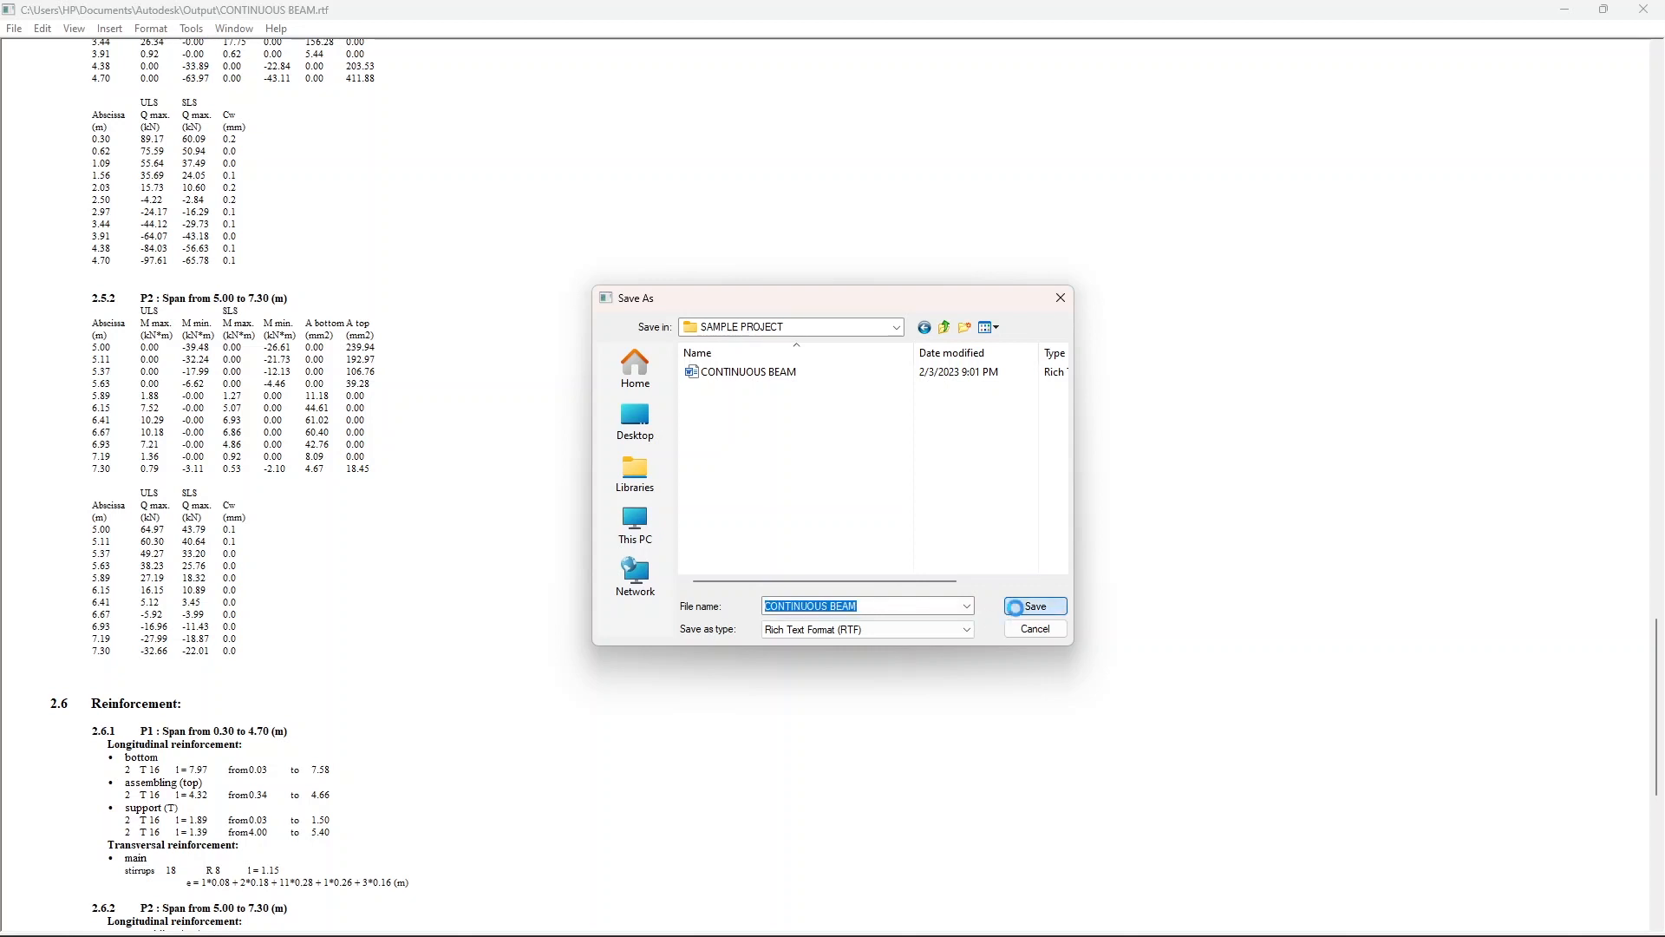
pyautogui.click(1035, 605)
pyautogui.click(876, 477)
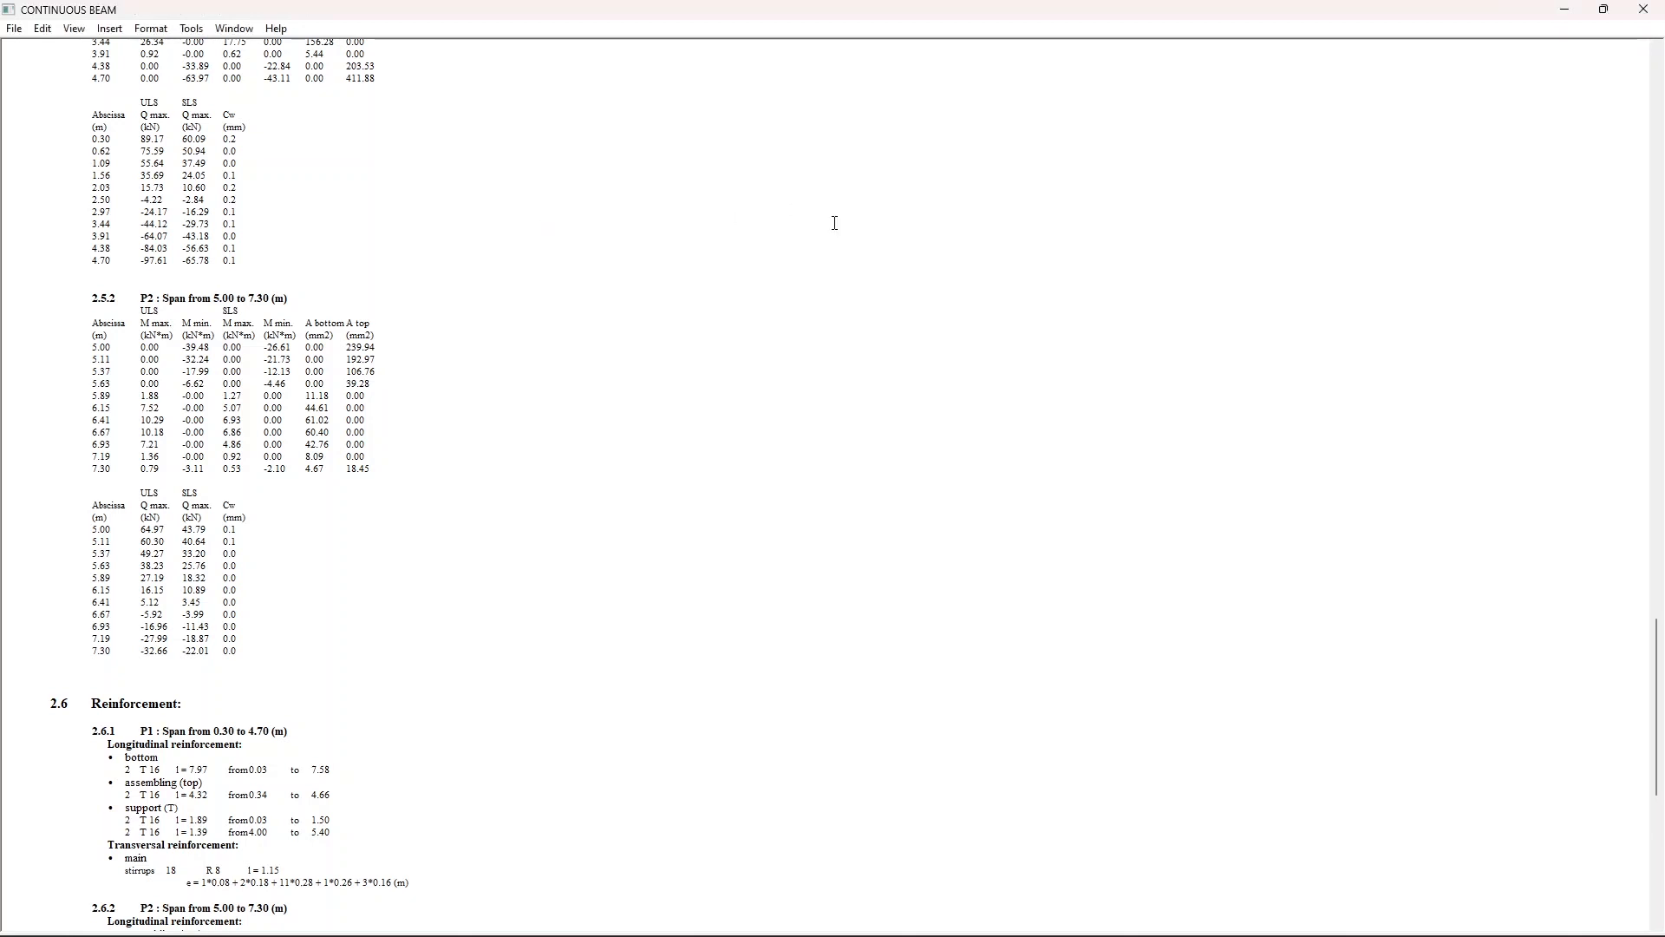
pyautogui.click(1643, 9)
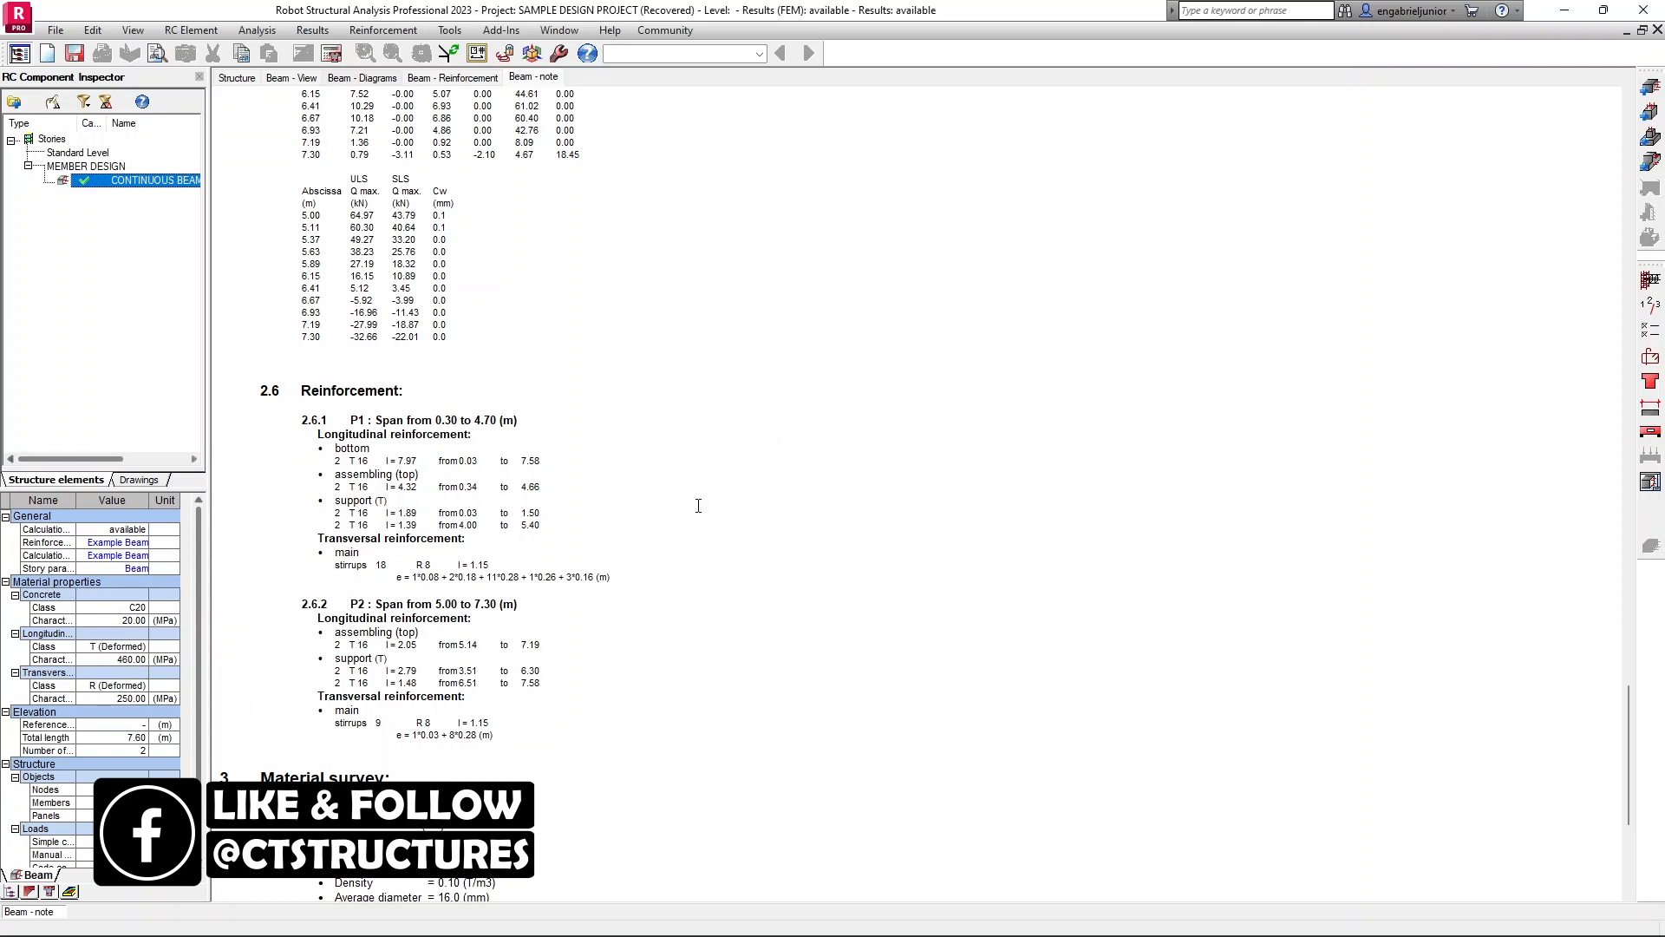
# Step: Generate the continuous beam's final drawings, view the second sheet, and print all pages with Microsoft Print to PDF
pyautogui.click(1635, 482)
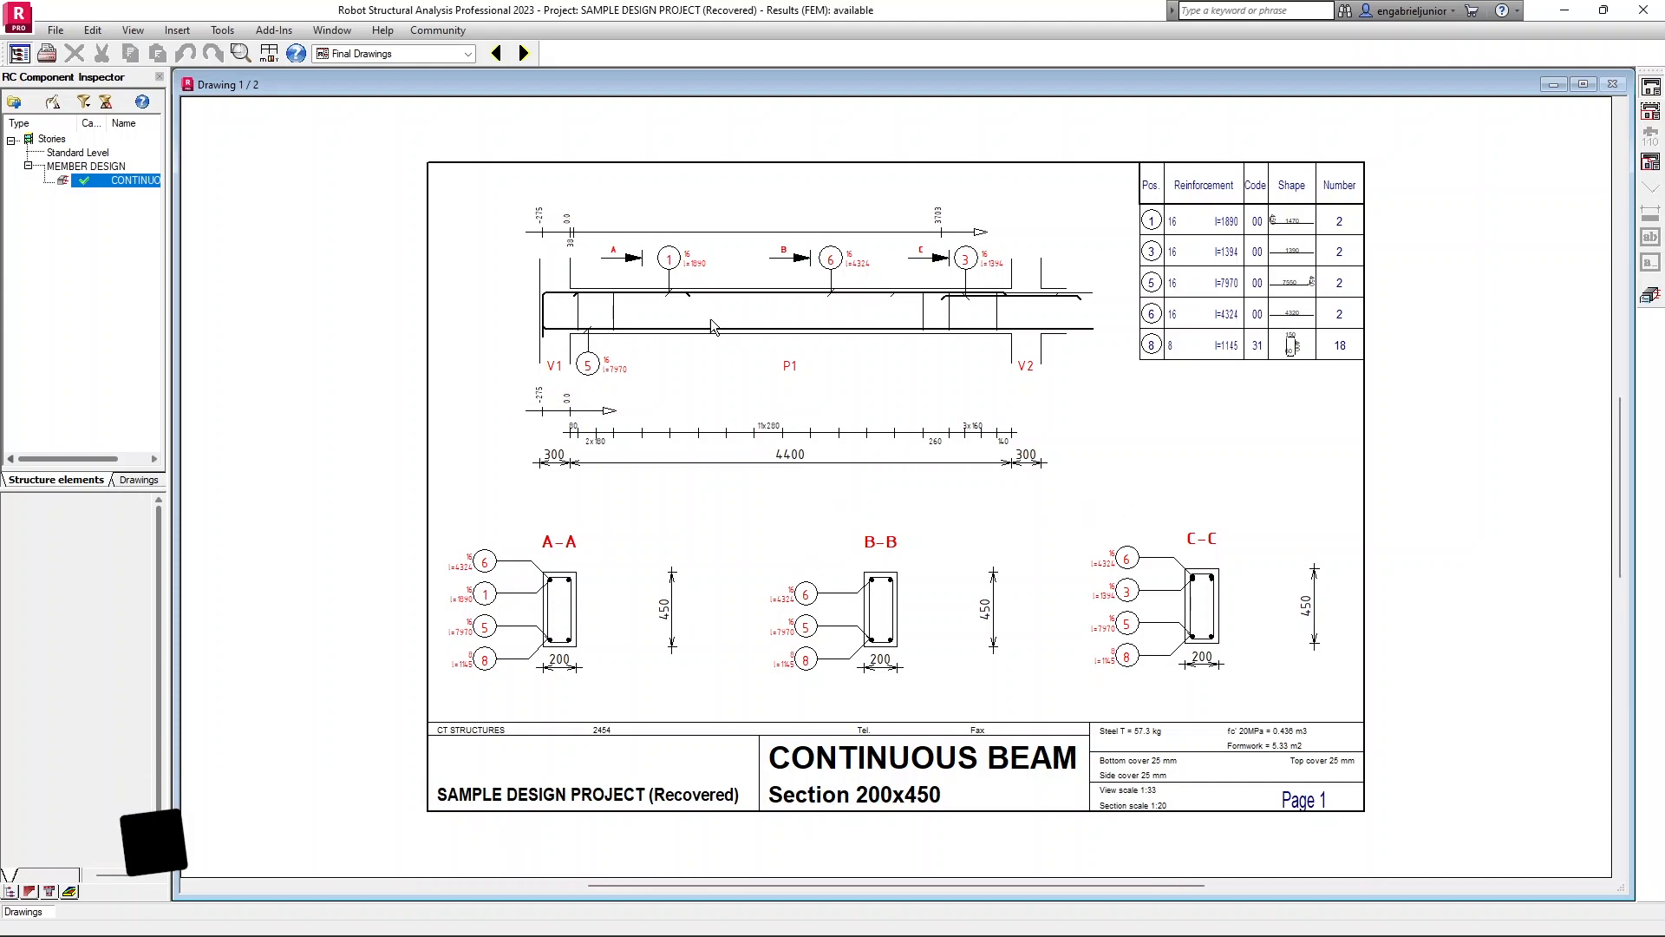
pyautogui.click(523, 54)
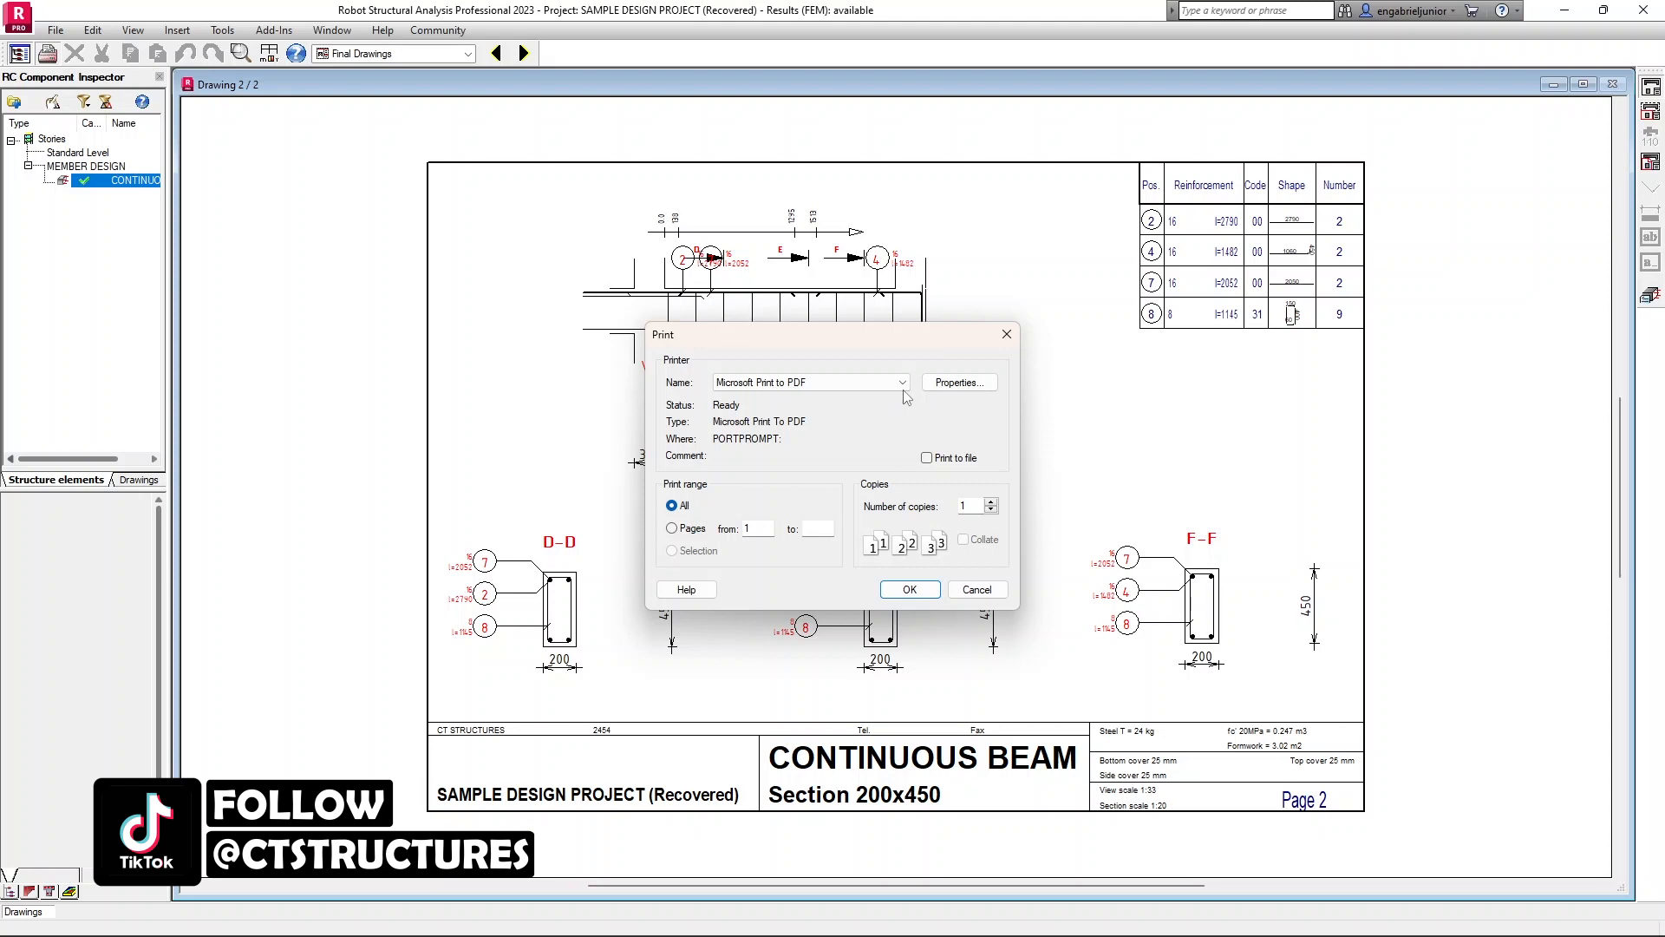
pyautogui.click(907, 588)
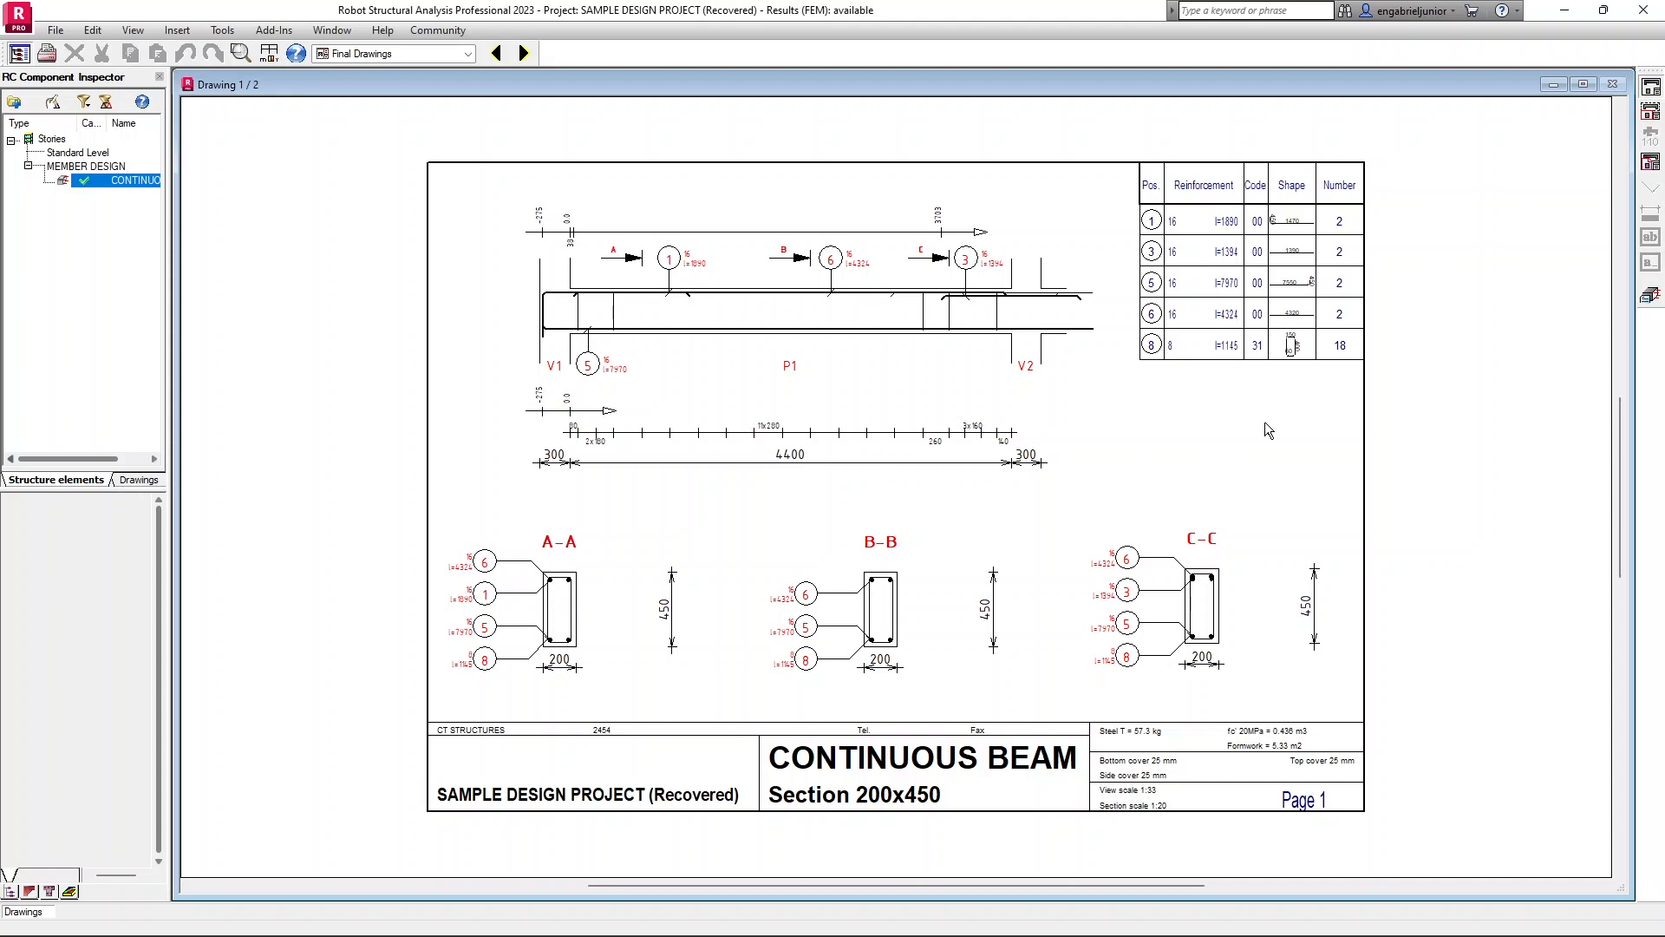
# Step: Return to the model's Geometry layout and clear the selection of the two beams
pyautogui.click(469, 54)
pyautogui.click(387, 84)
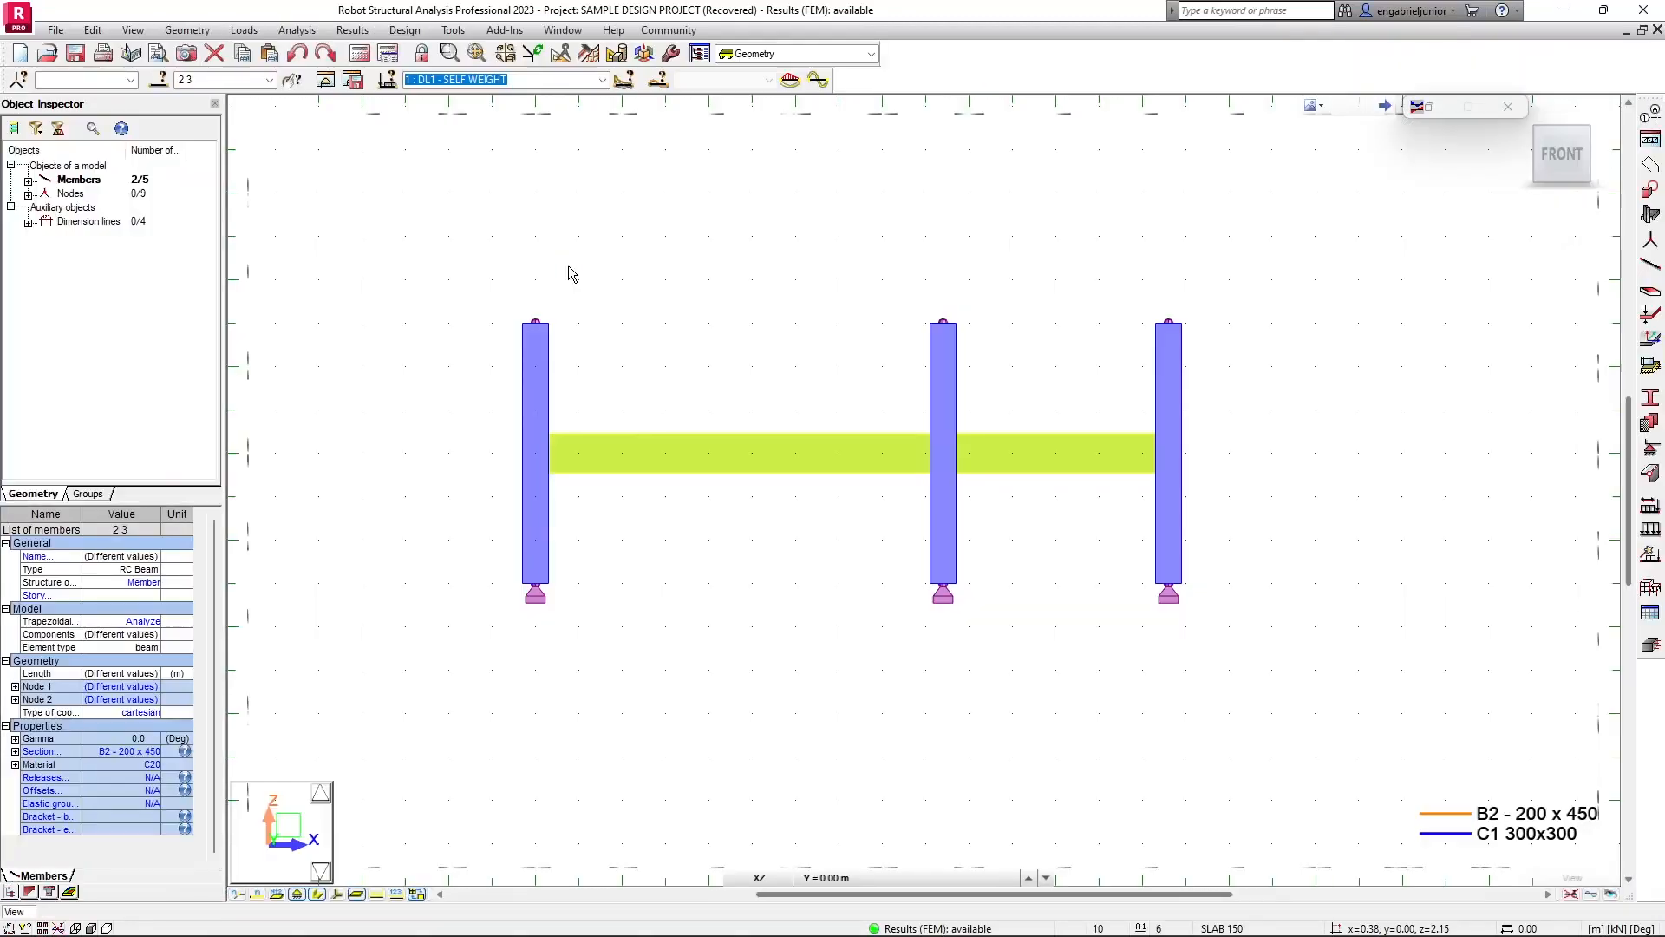
pyautogui.click(701, 293)
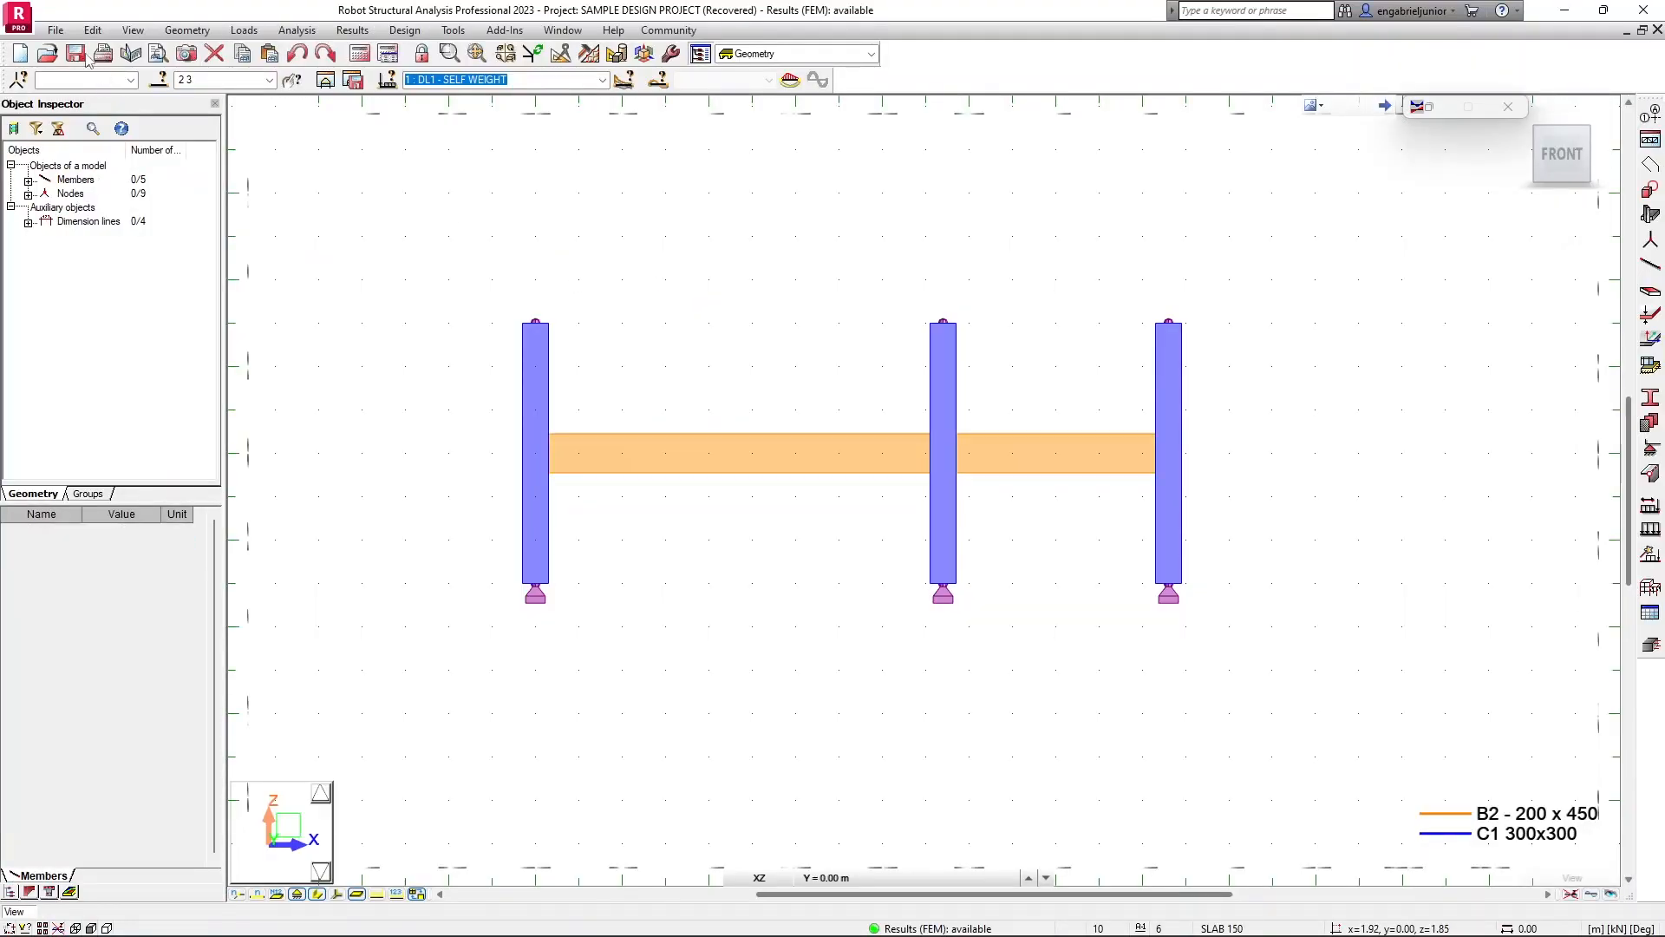
# Step: Open the printout composition wizard, dismiss the error message, and add the Model View capture to the report
pyautogui.click(130, 54)
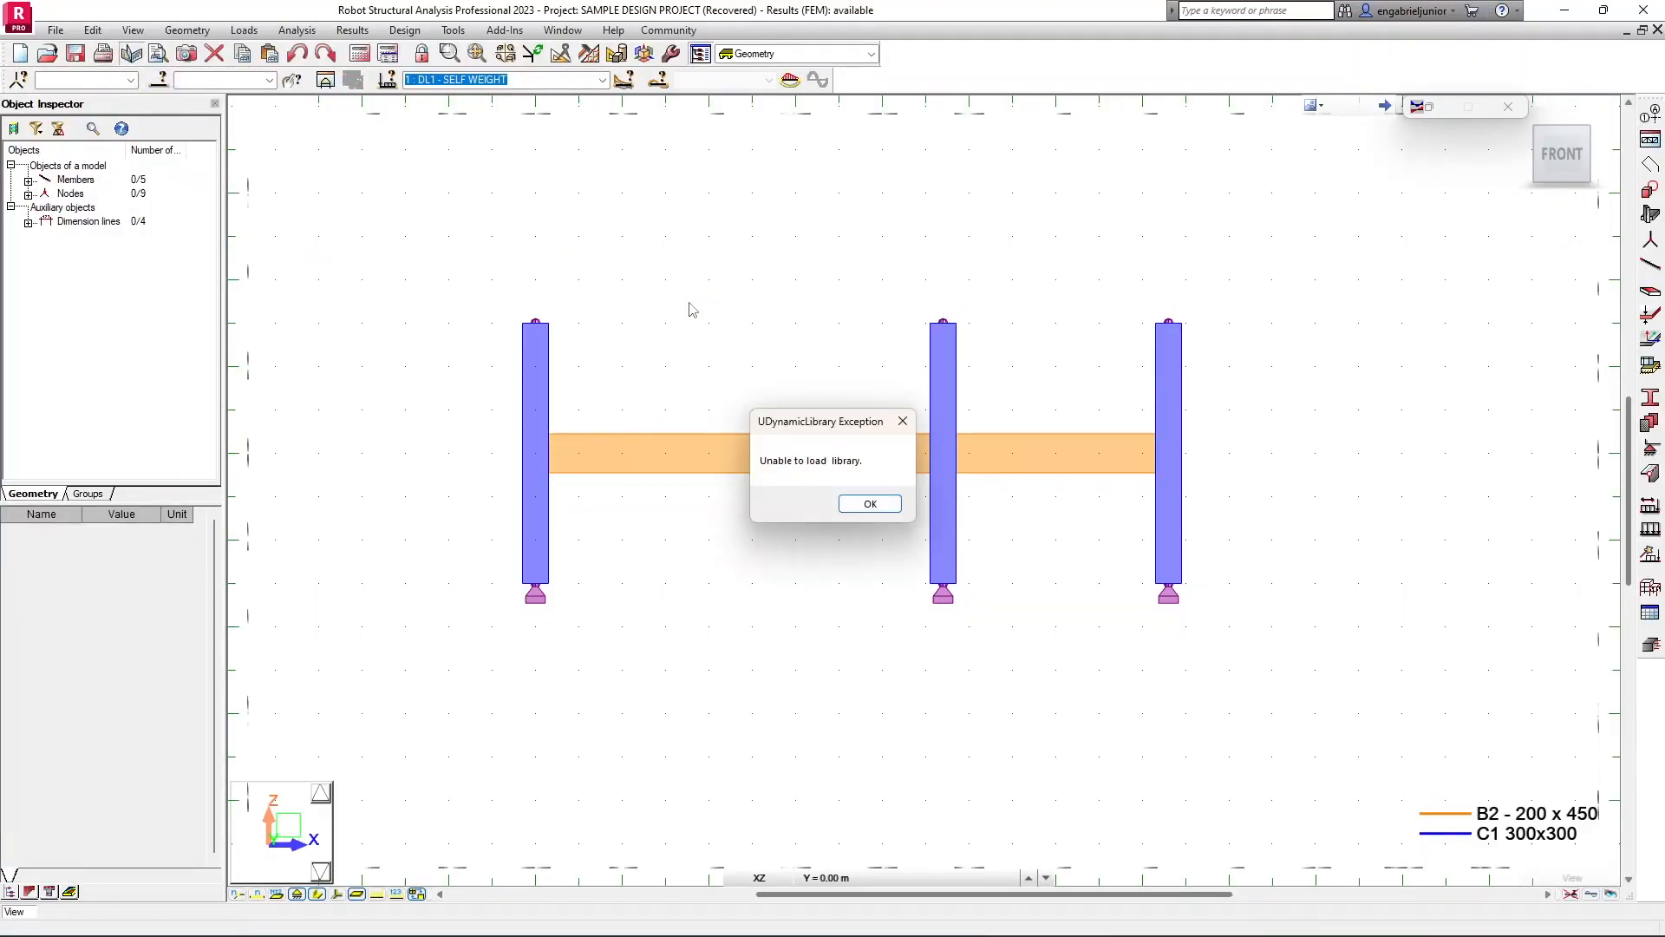
pyautogui.click(858, 501)
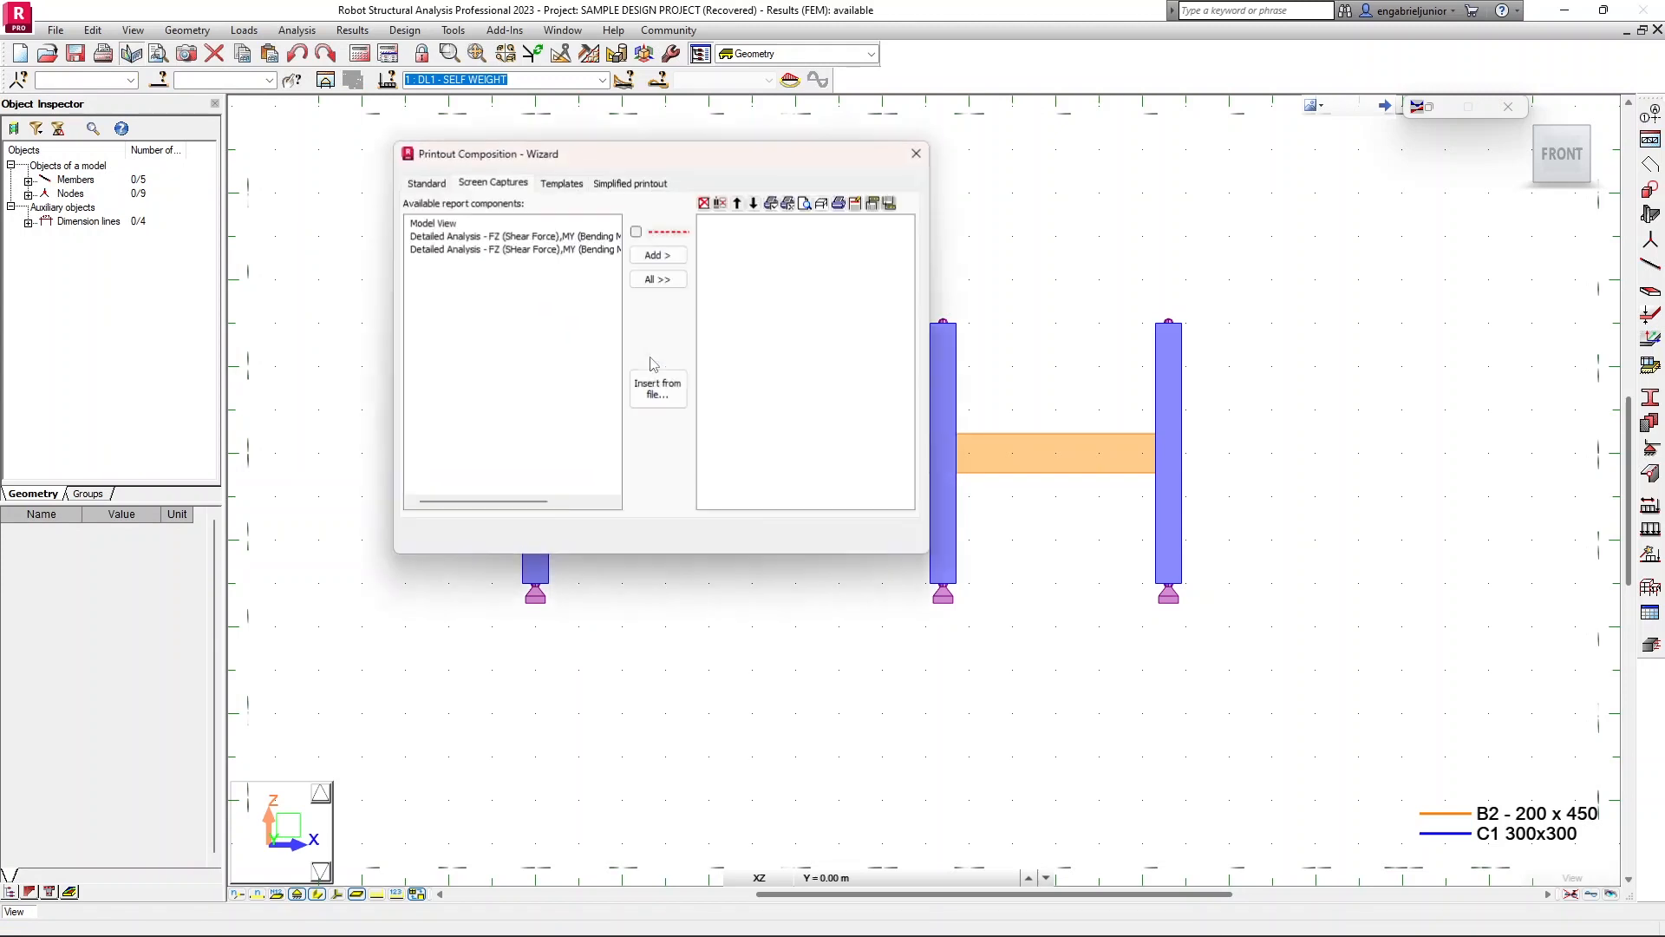
pyautogui.moveTo(622, 158); pyautogui.dragTo(579, 182)
pyautogui.click(399, 250)
pyautogui.click(402, 261)
pyautogui.click(404, 273)
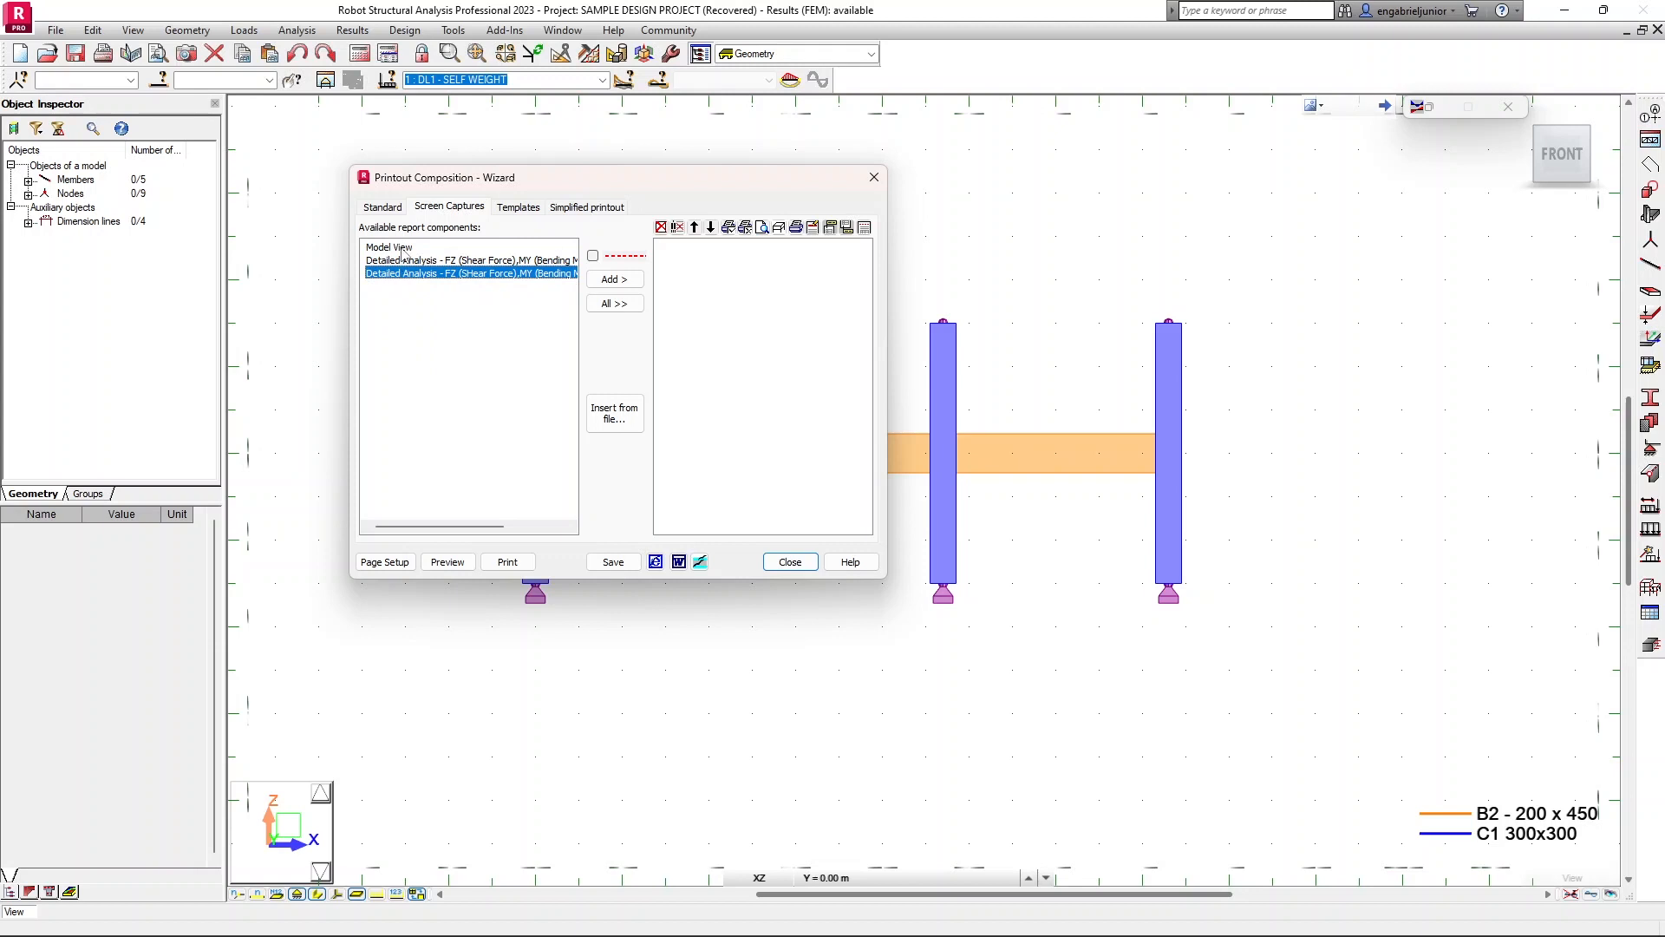
pyautogui.click(403, 248)
pyautogui.click(404, 274)
pyautogui.click(403, 248)
pyautogui.click(615, 279)
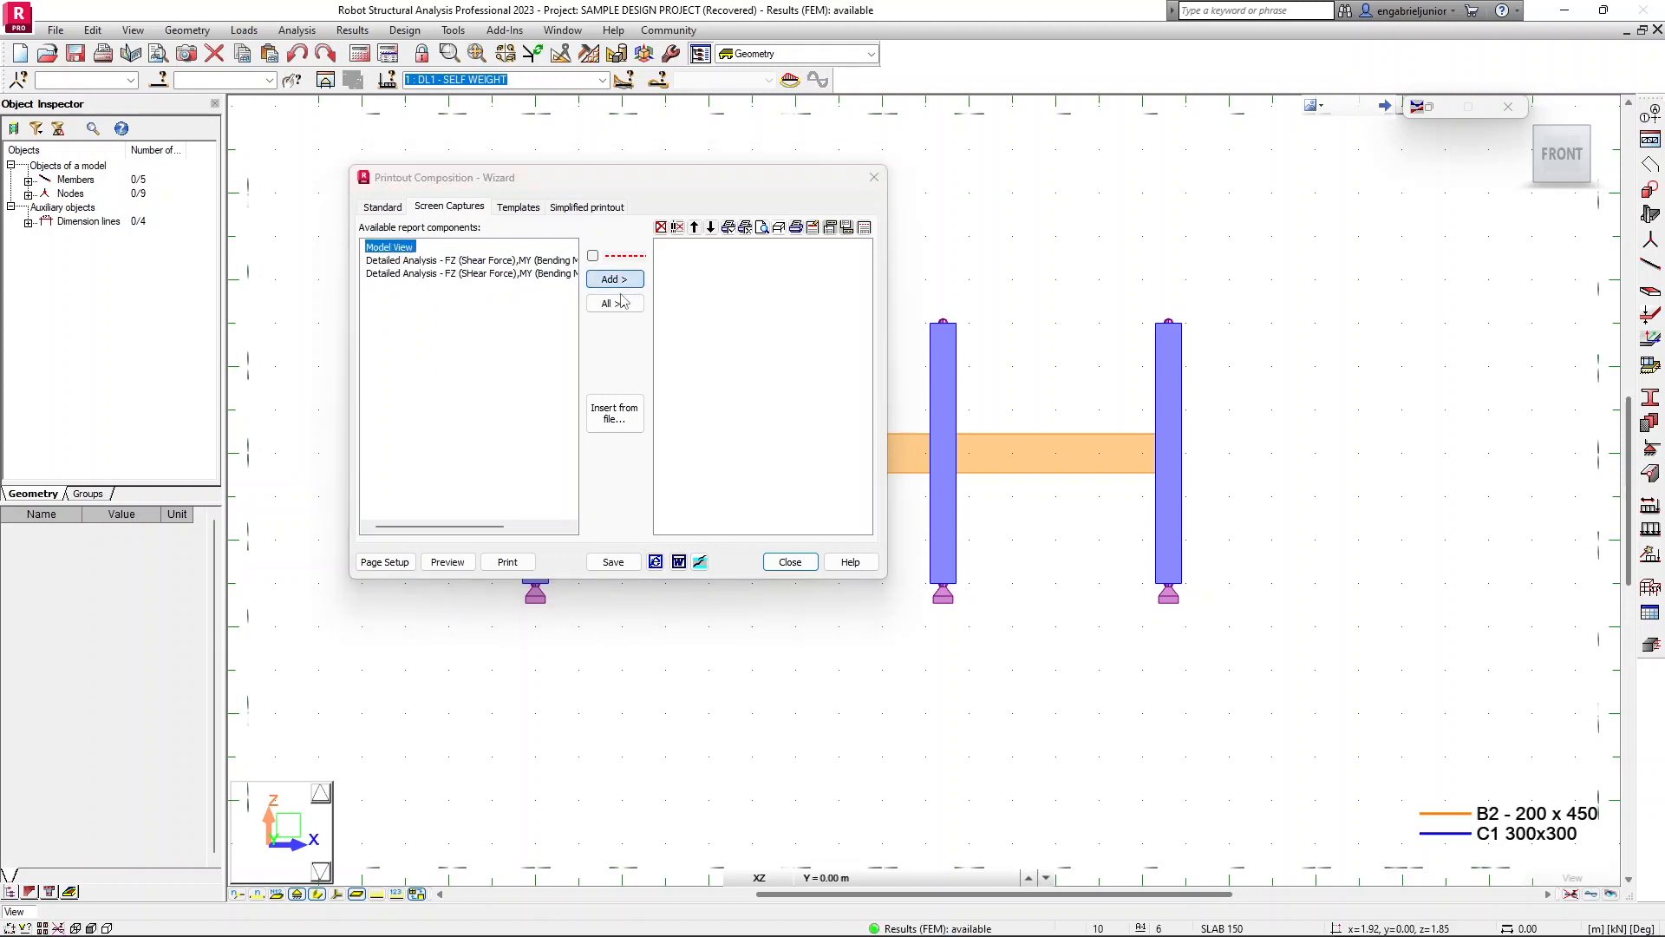
# Step: Add both Detailed Analysis captures of shear force FZ and bending moment MY, ULS and SLS, to the report
pyautogui.click(504, 261)
pyautogui.click(617, 281)
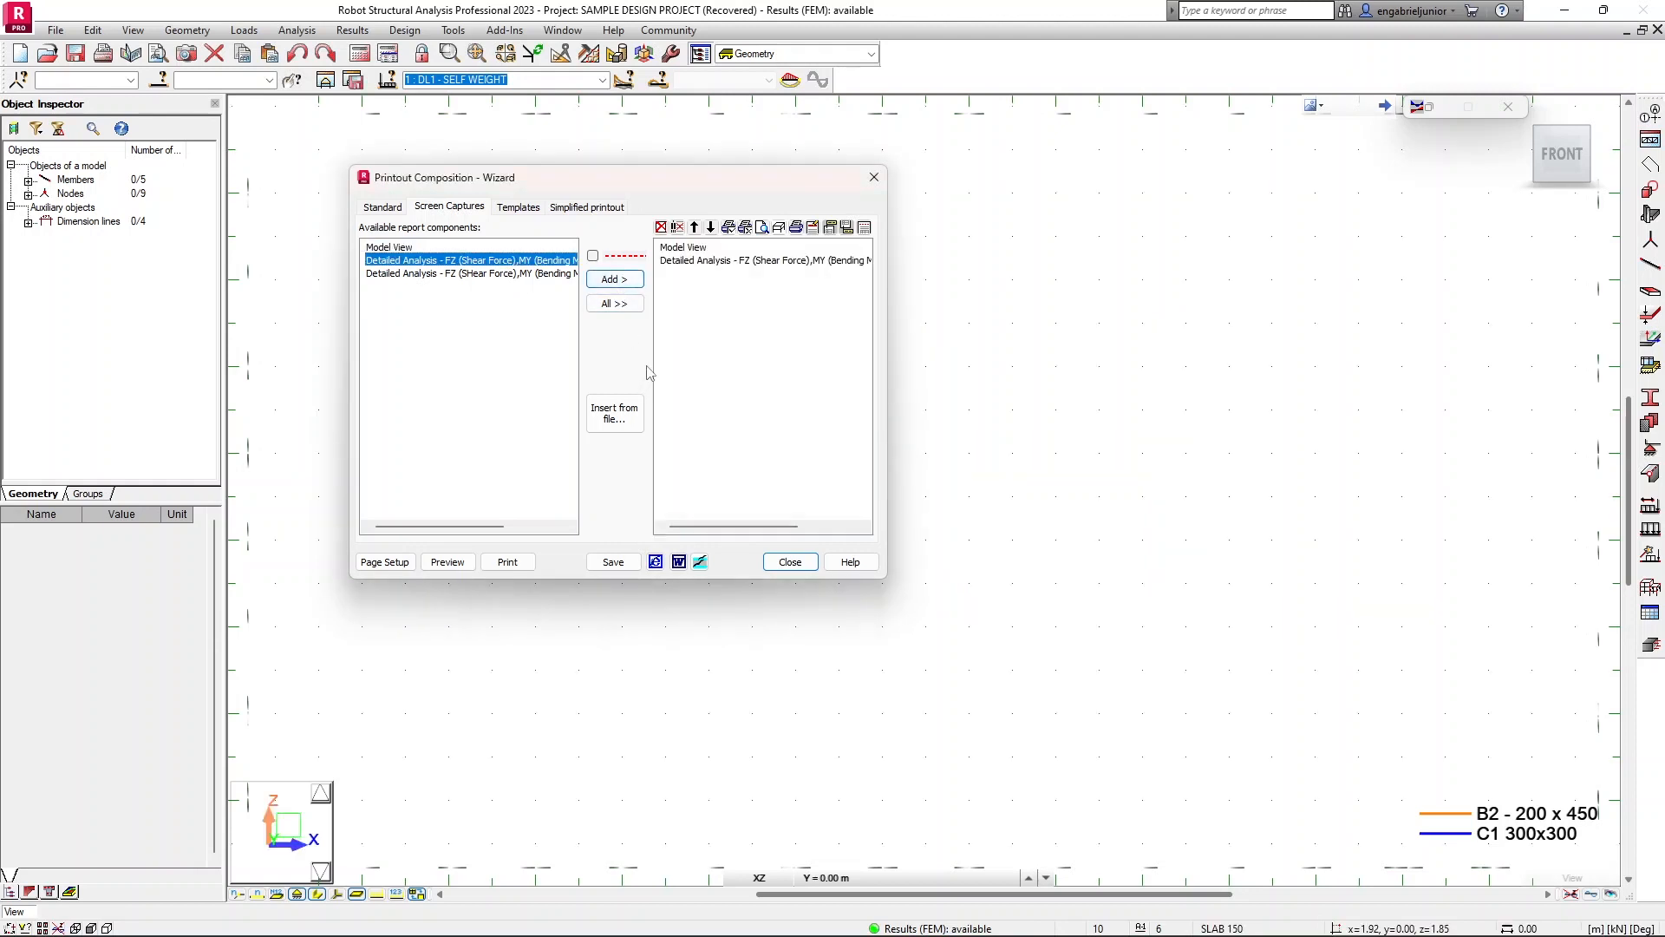
pyautogui.click(482, 274)
pyautogui.click(612, 280)
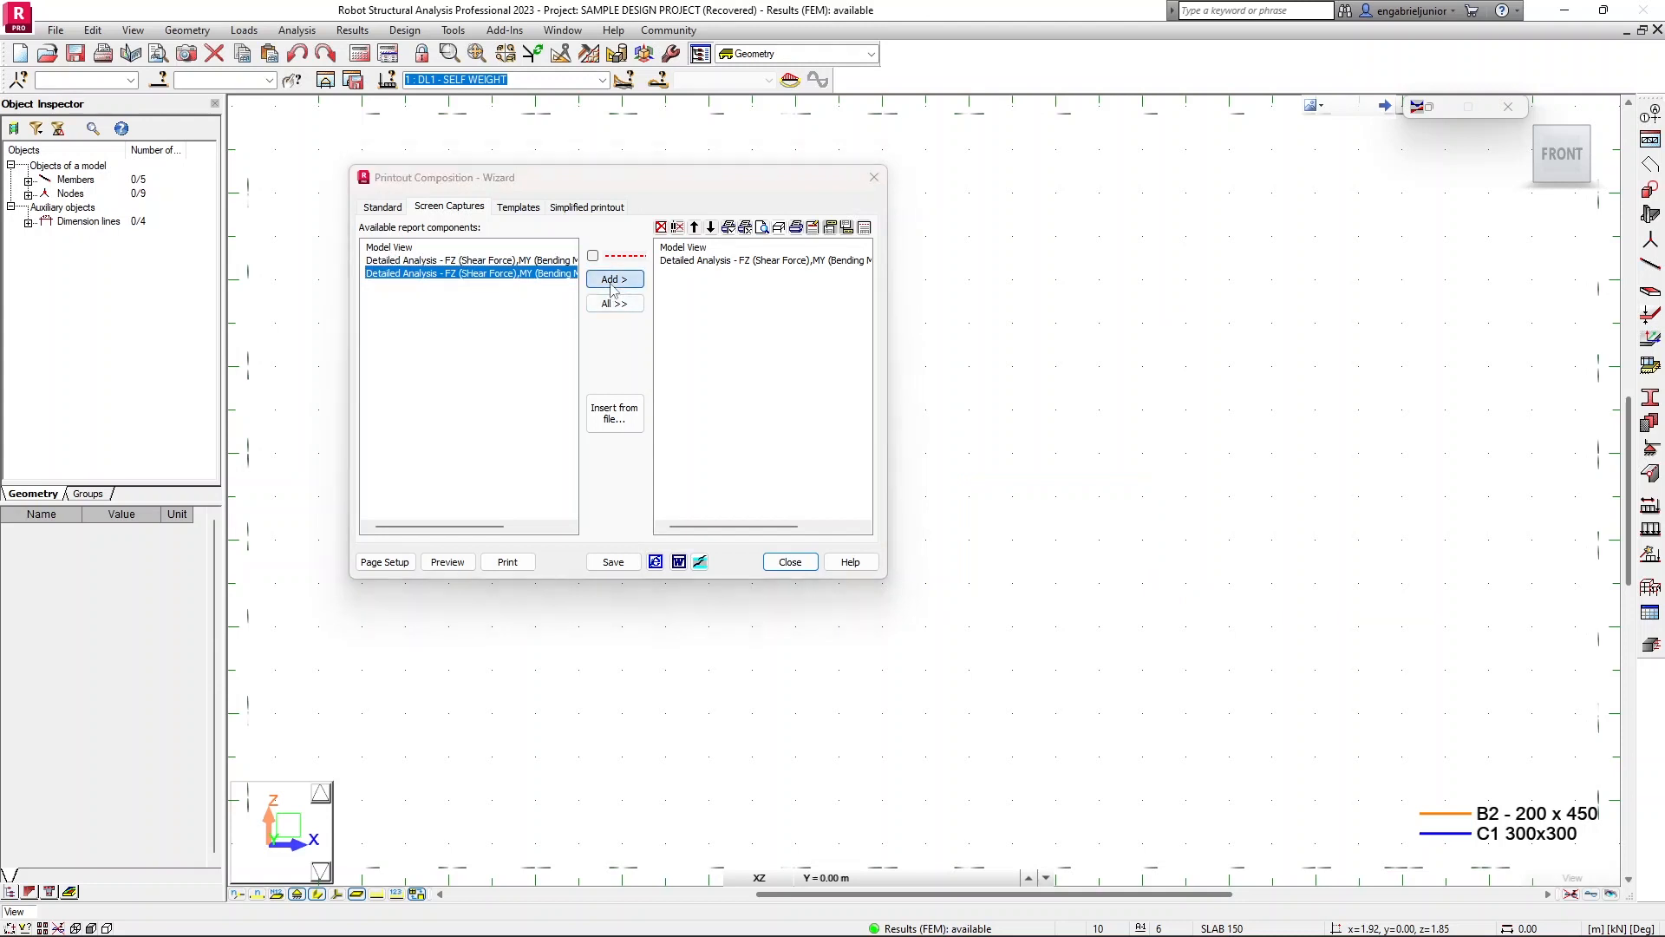
# Step: Retitle the report's ULS Detailed Analysis component as RESULTS - ULS COMBINATION and close the title editor
pyautogui.click(702, 261)
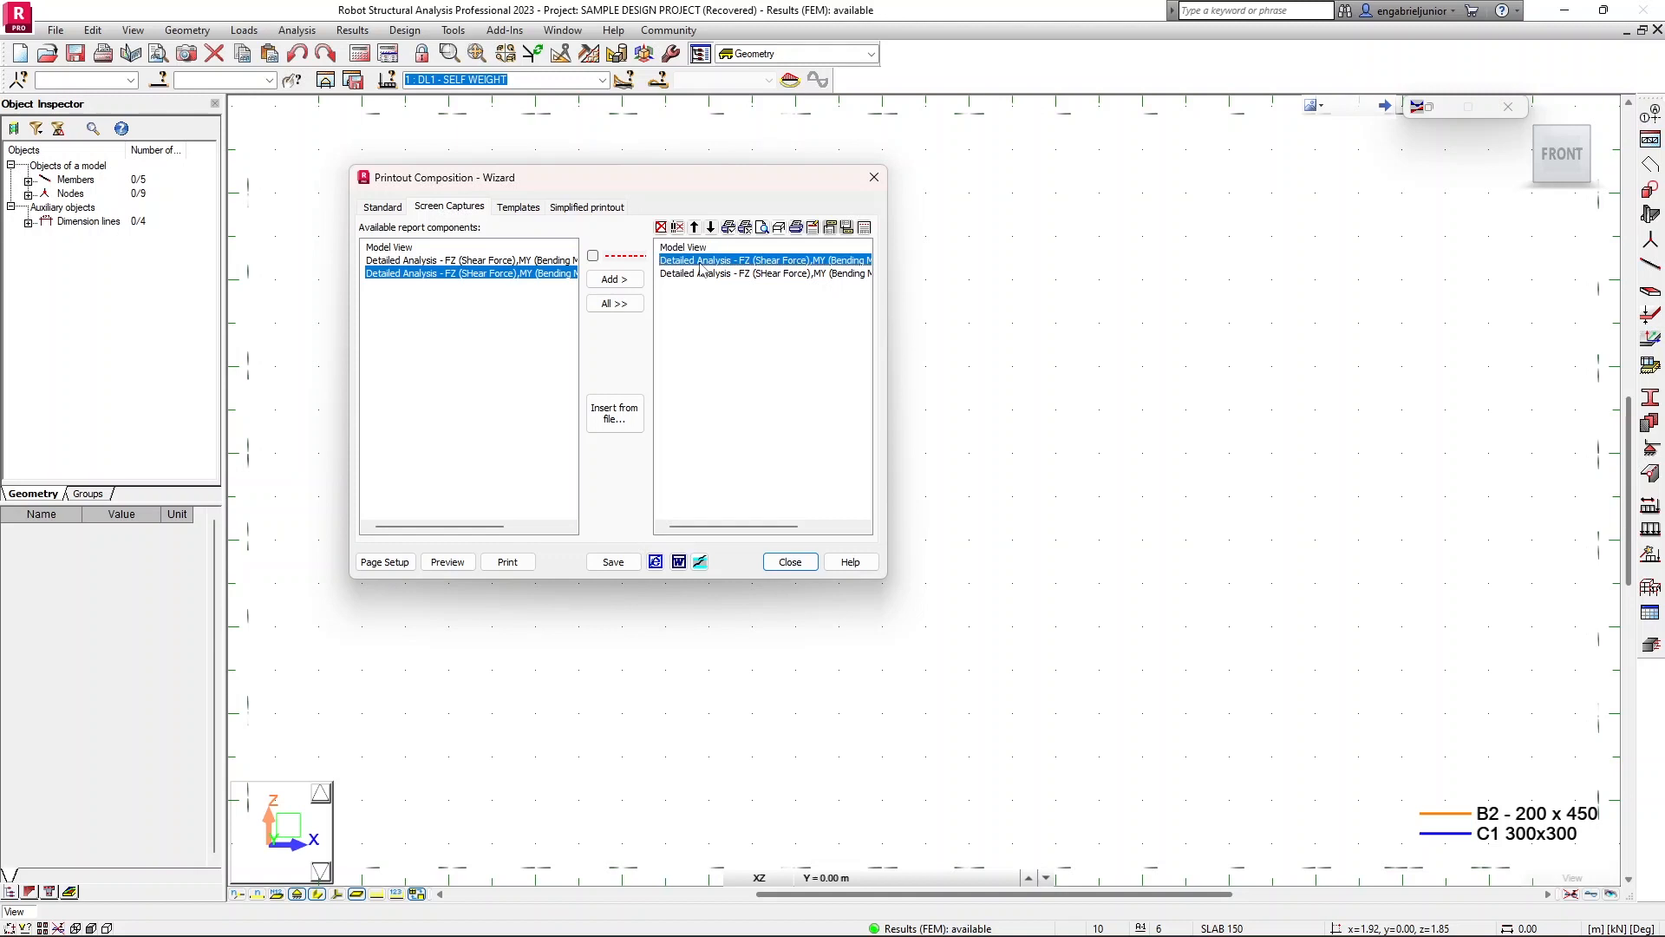
pyautogui.click(702, 275)
pyautogui.click(702, 263)
pyautogui.click(702, 274)
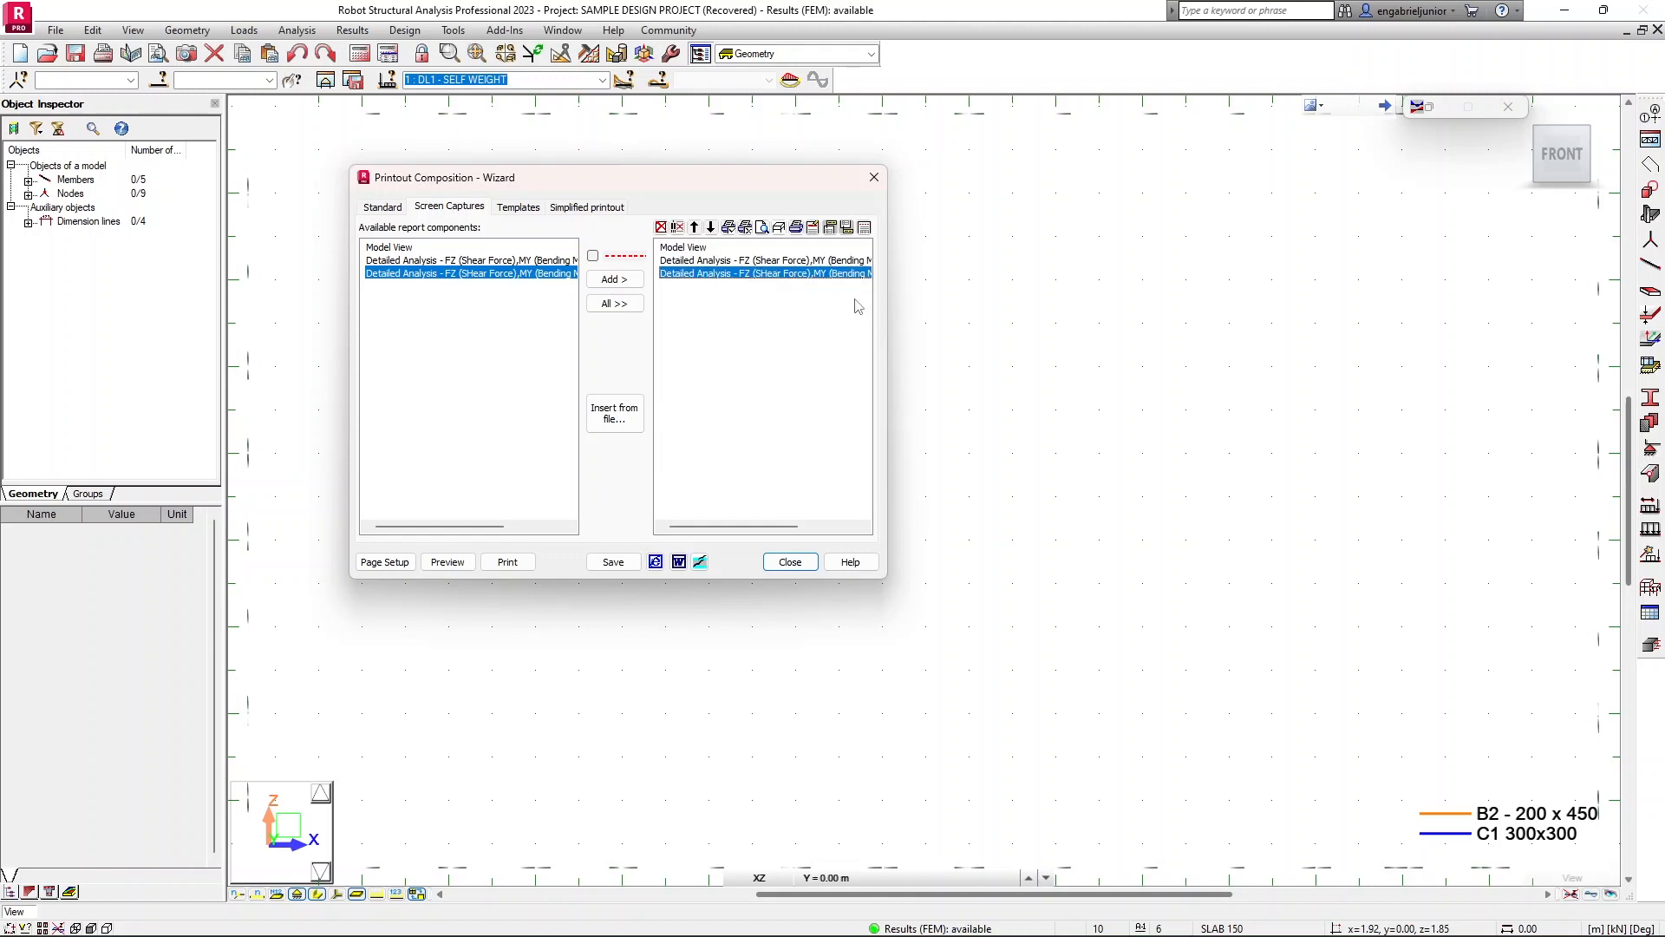
pyautogui.click(784, 262)
pyautogui.click(769, 275)
pyautogui.click(772, 262)
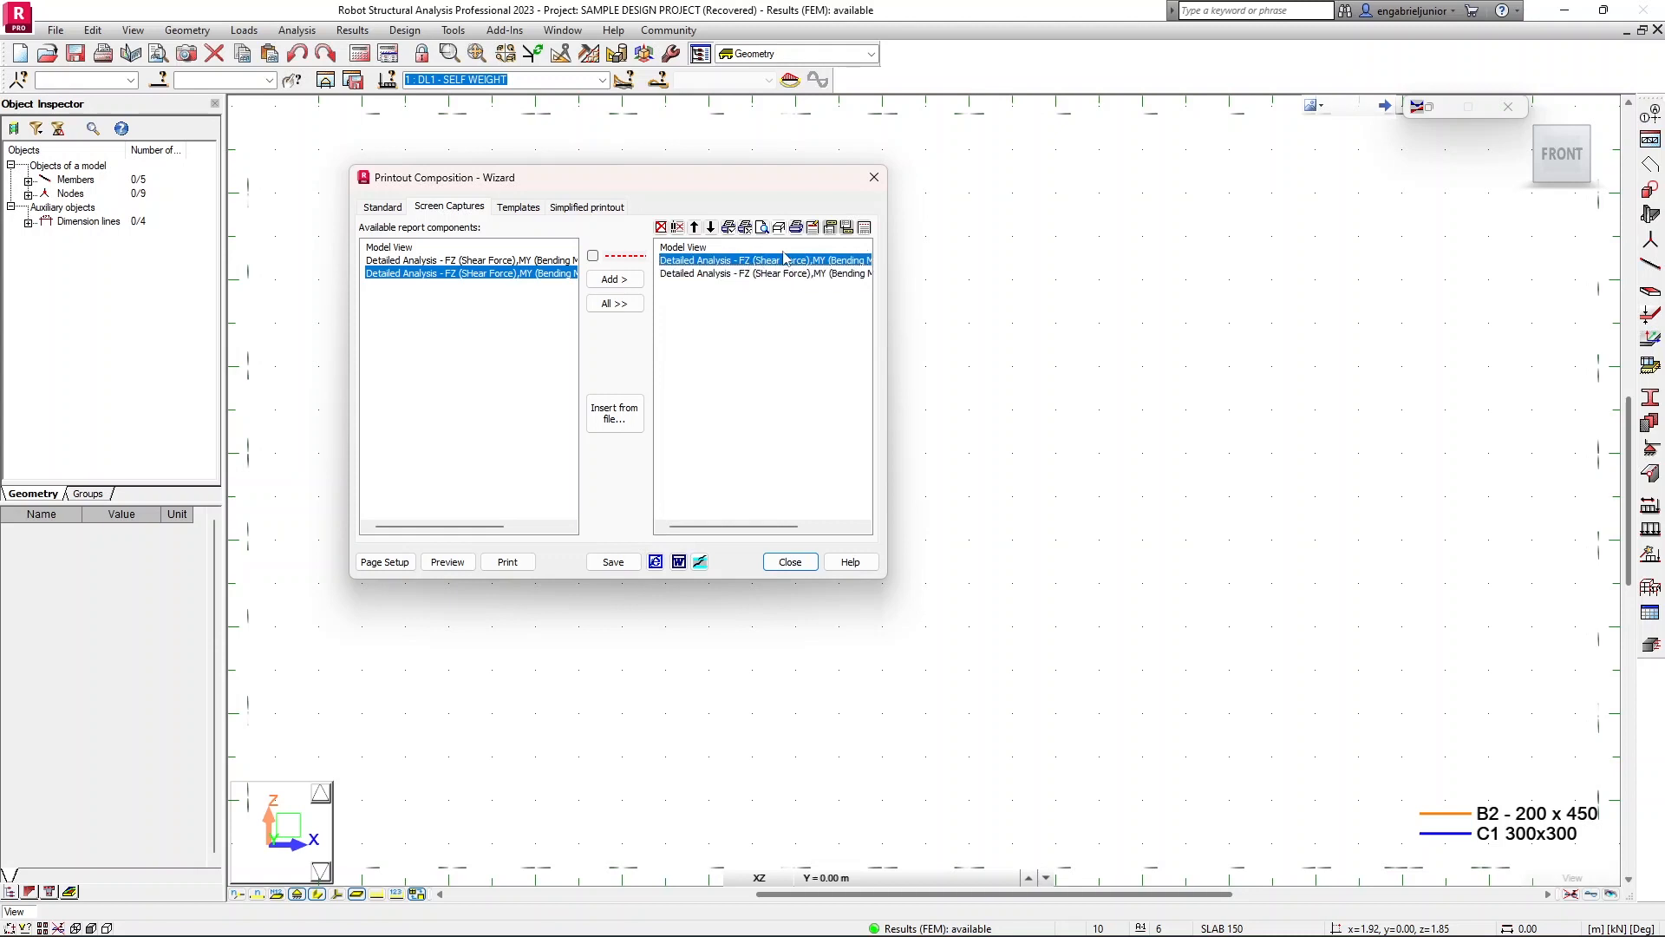
pyautogui.click(813, 228)
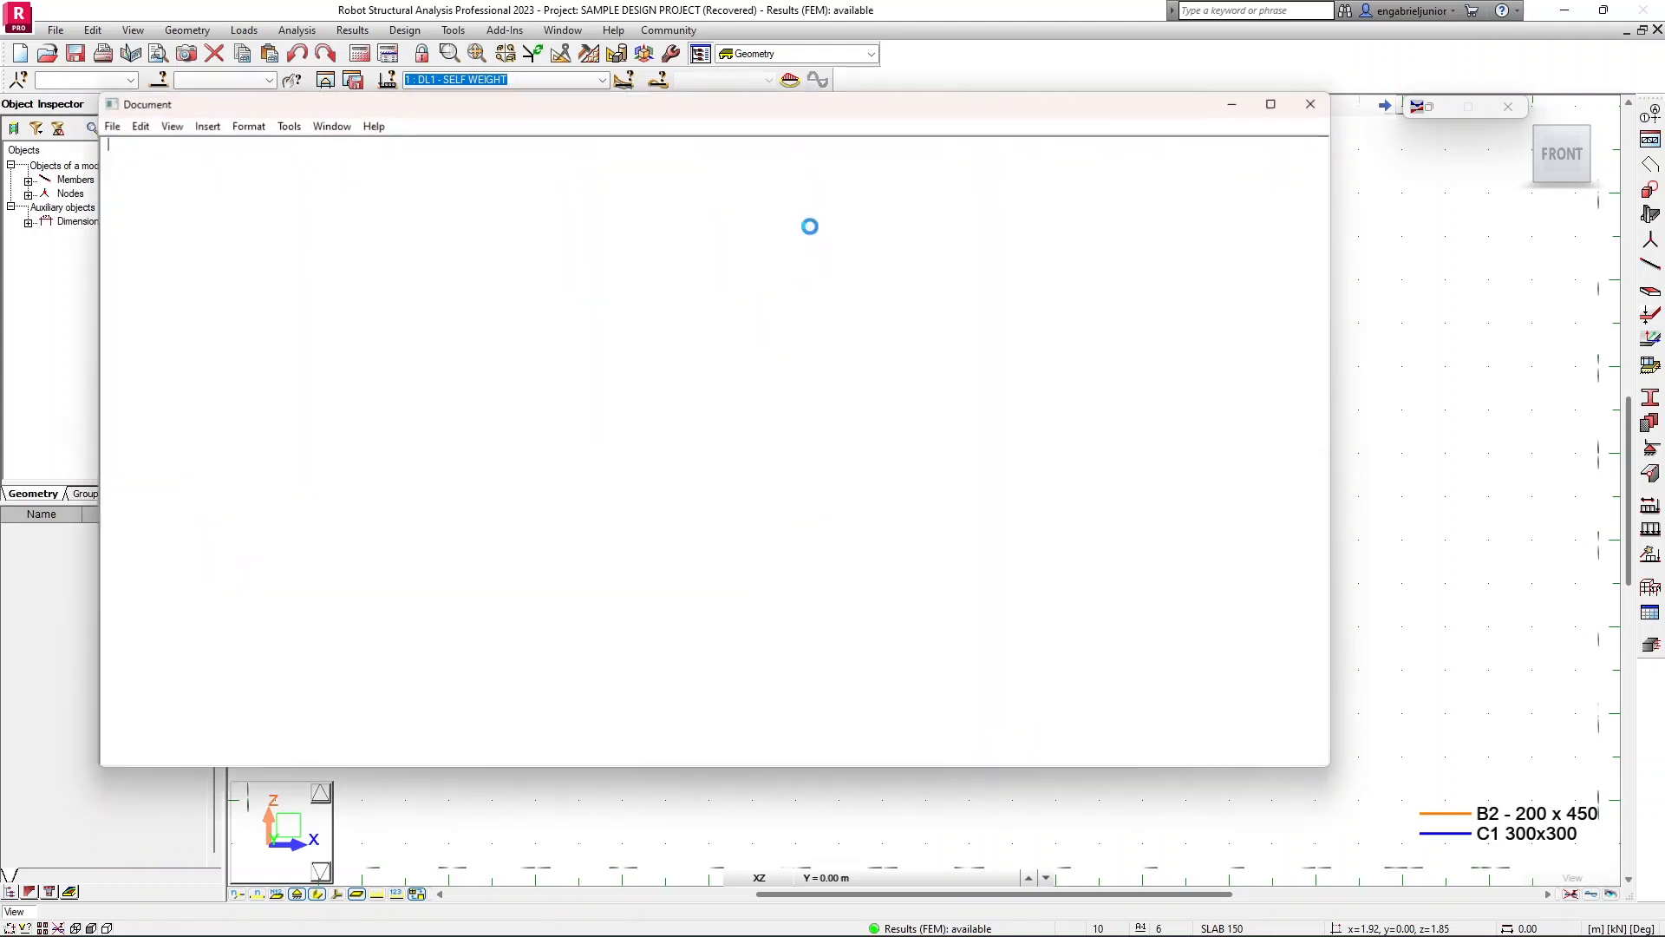
pyautogui.moveTo(595, 152); pyautogui.dragTo(126, 145)
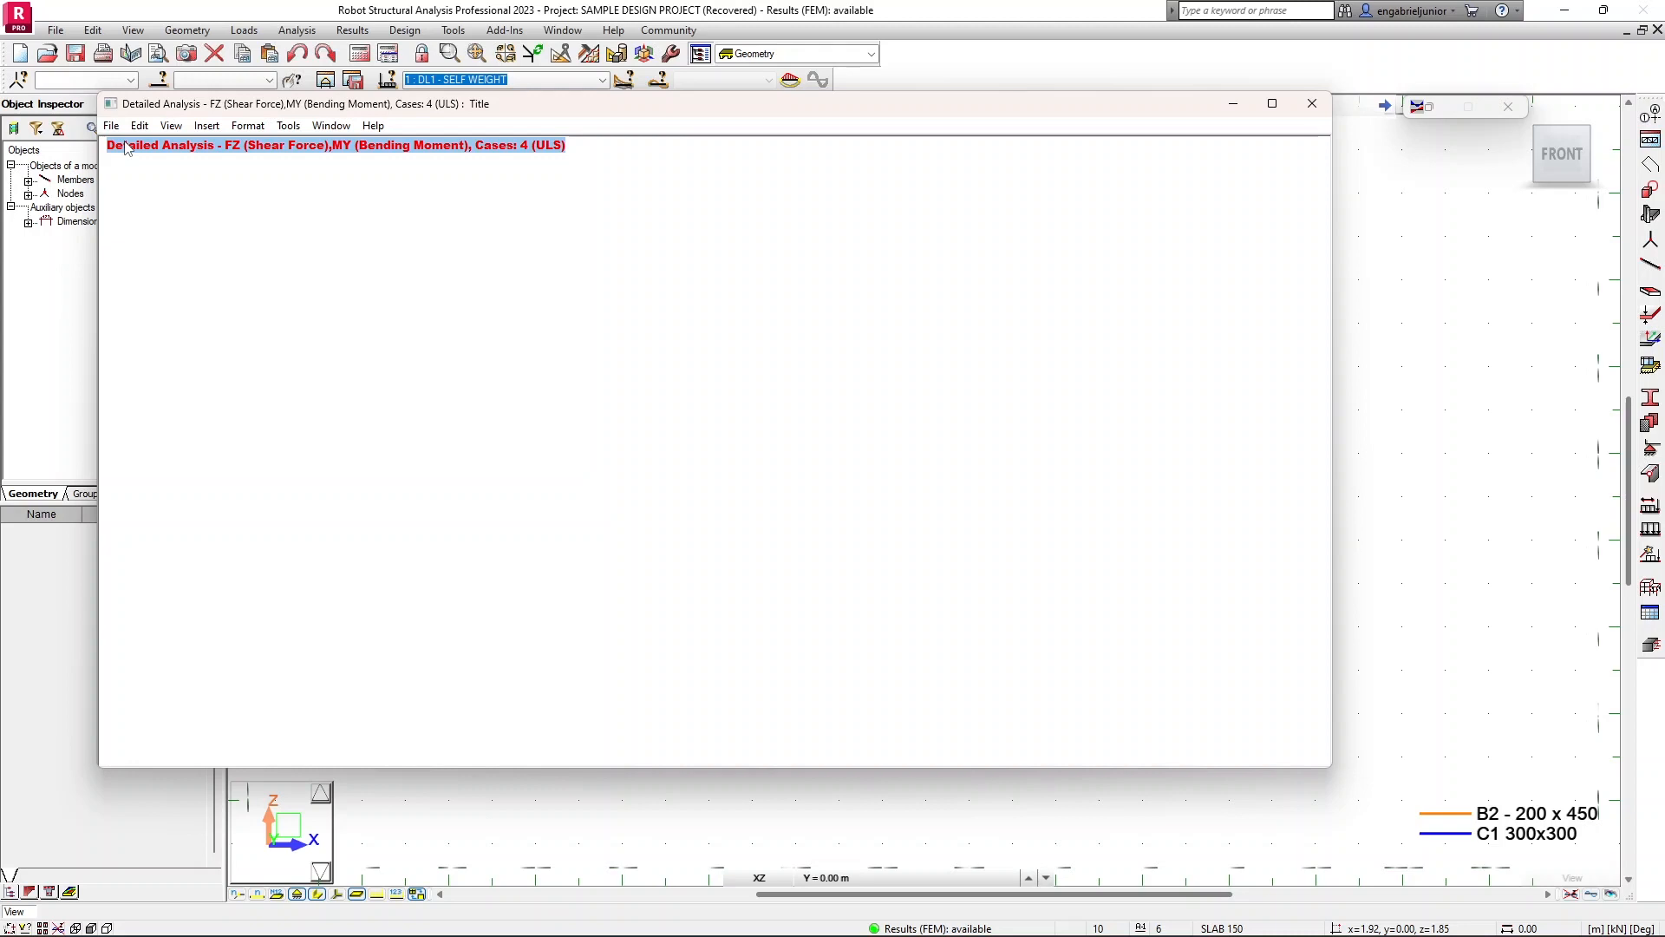
pyautogui.write('RES')
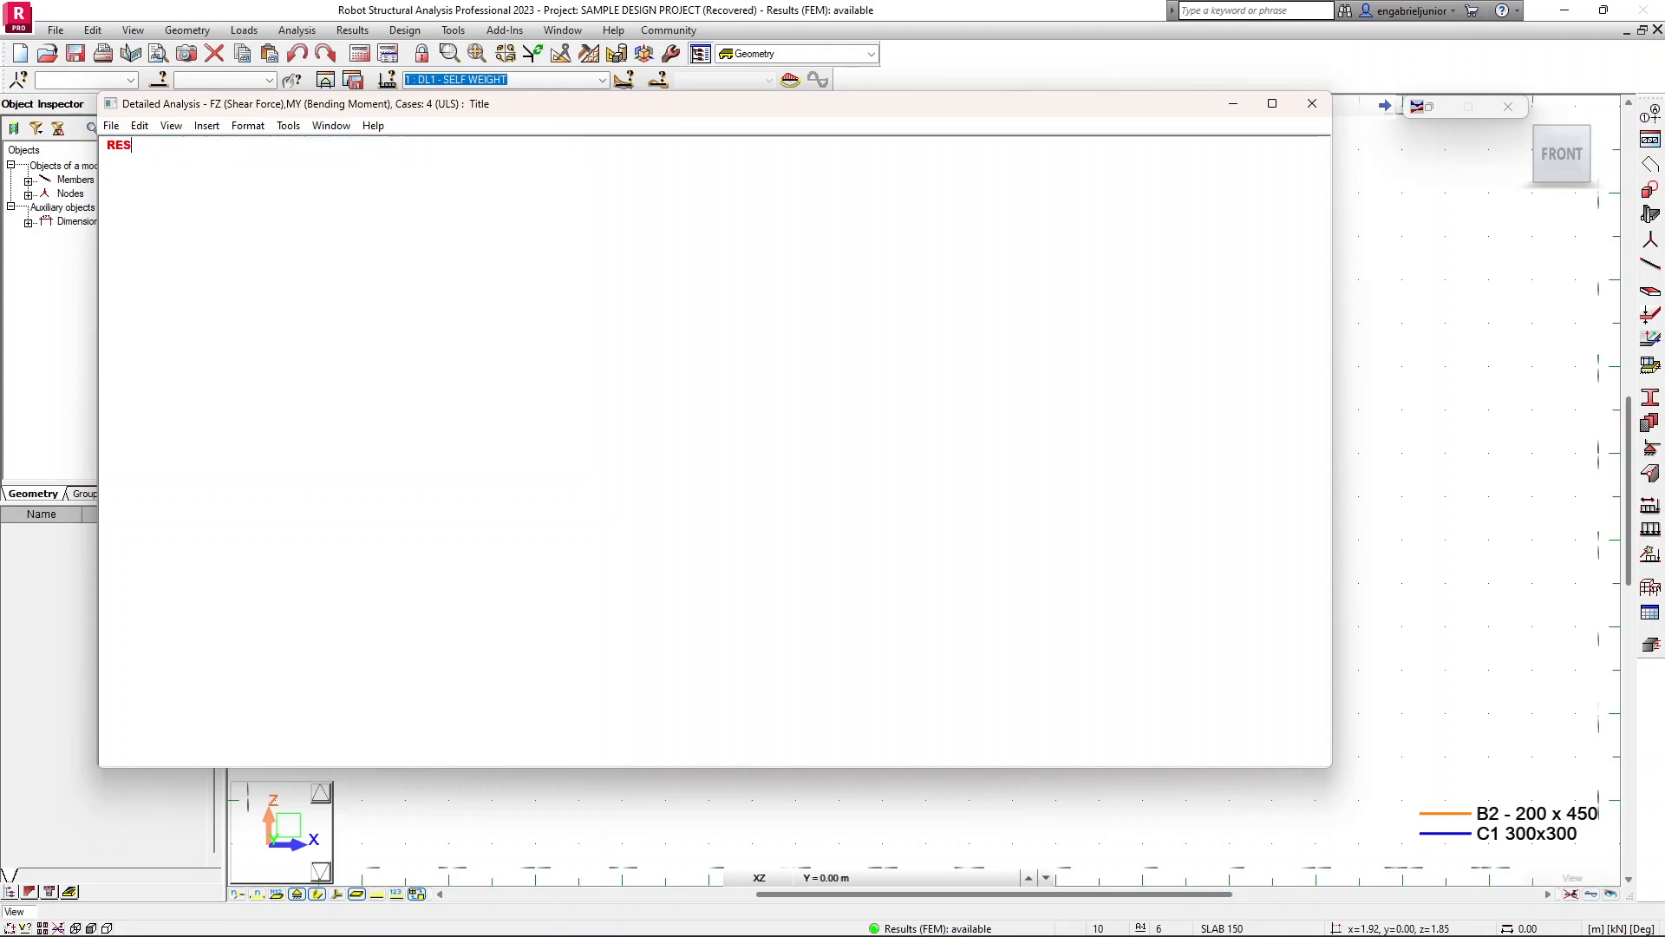
pyautogui.write('ULTS - UL')
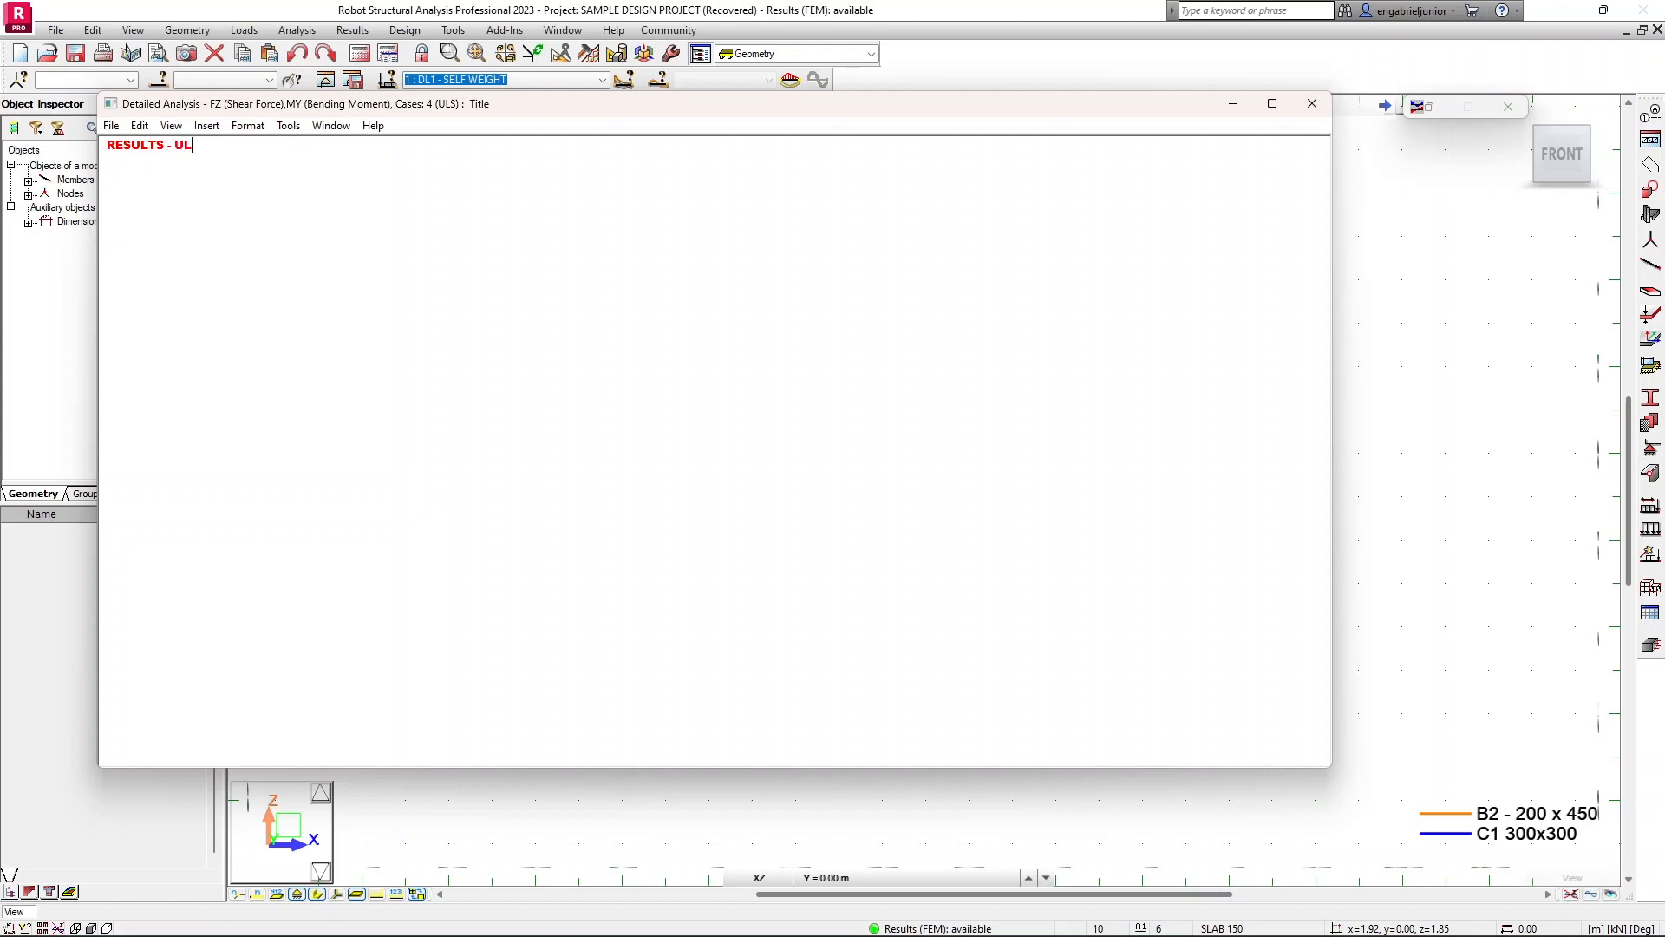
pyautogui.write('S COMBINATION')
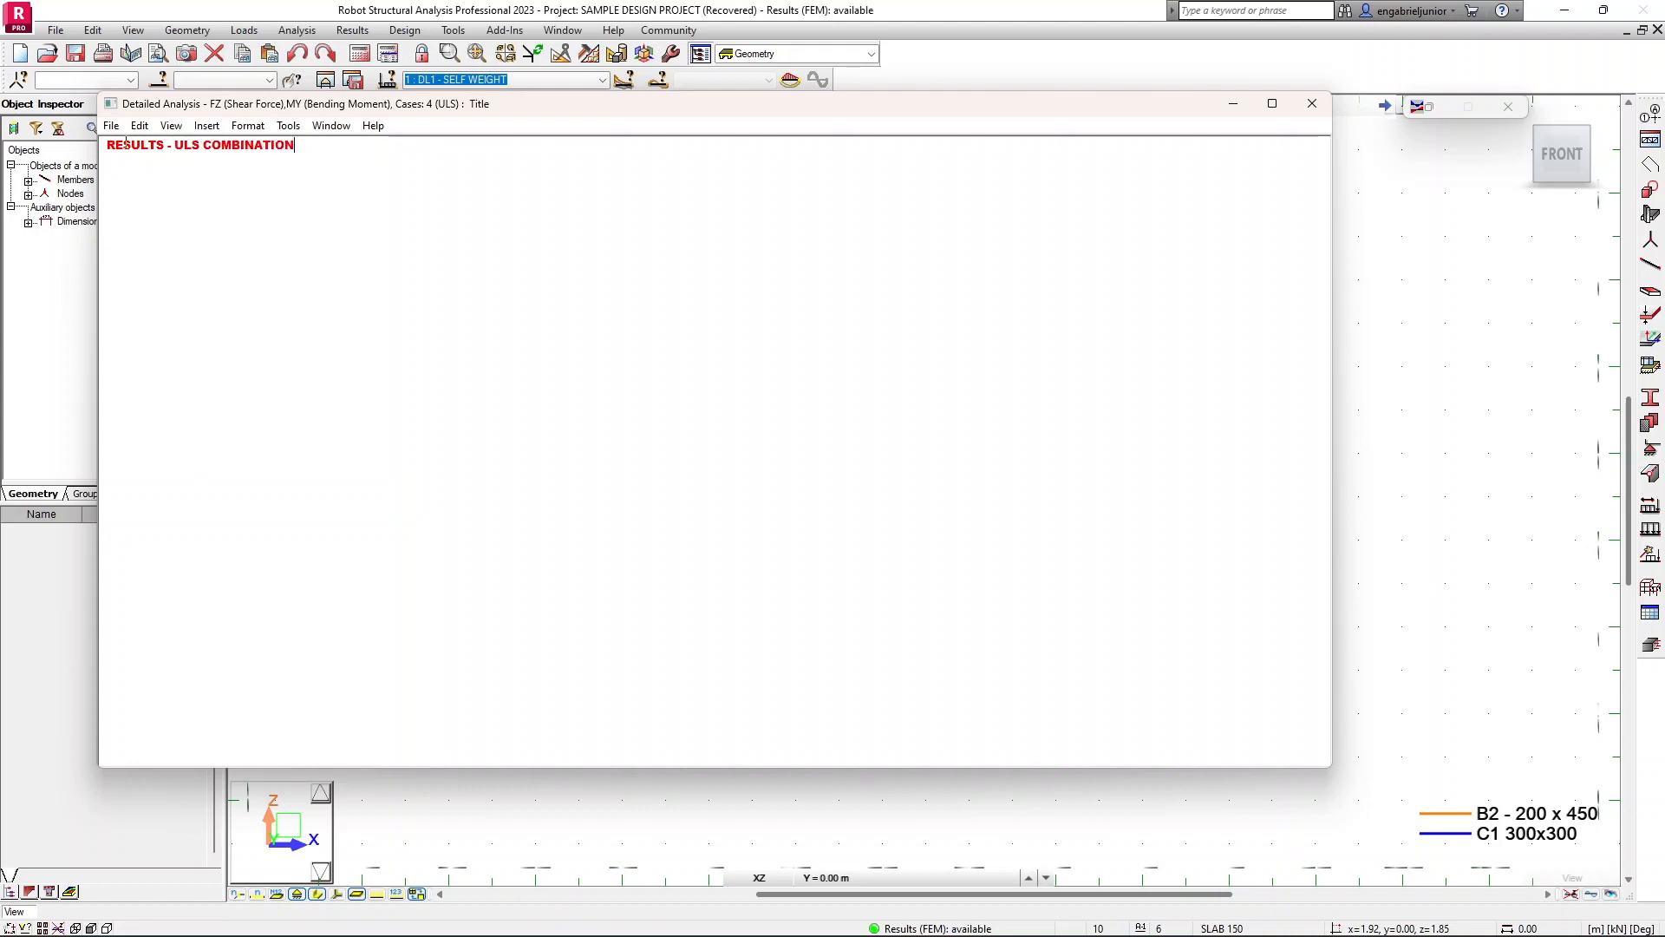
pyautogui.click(1311, 103)
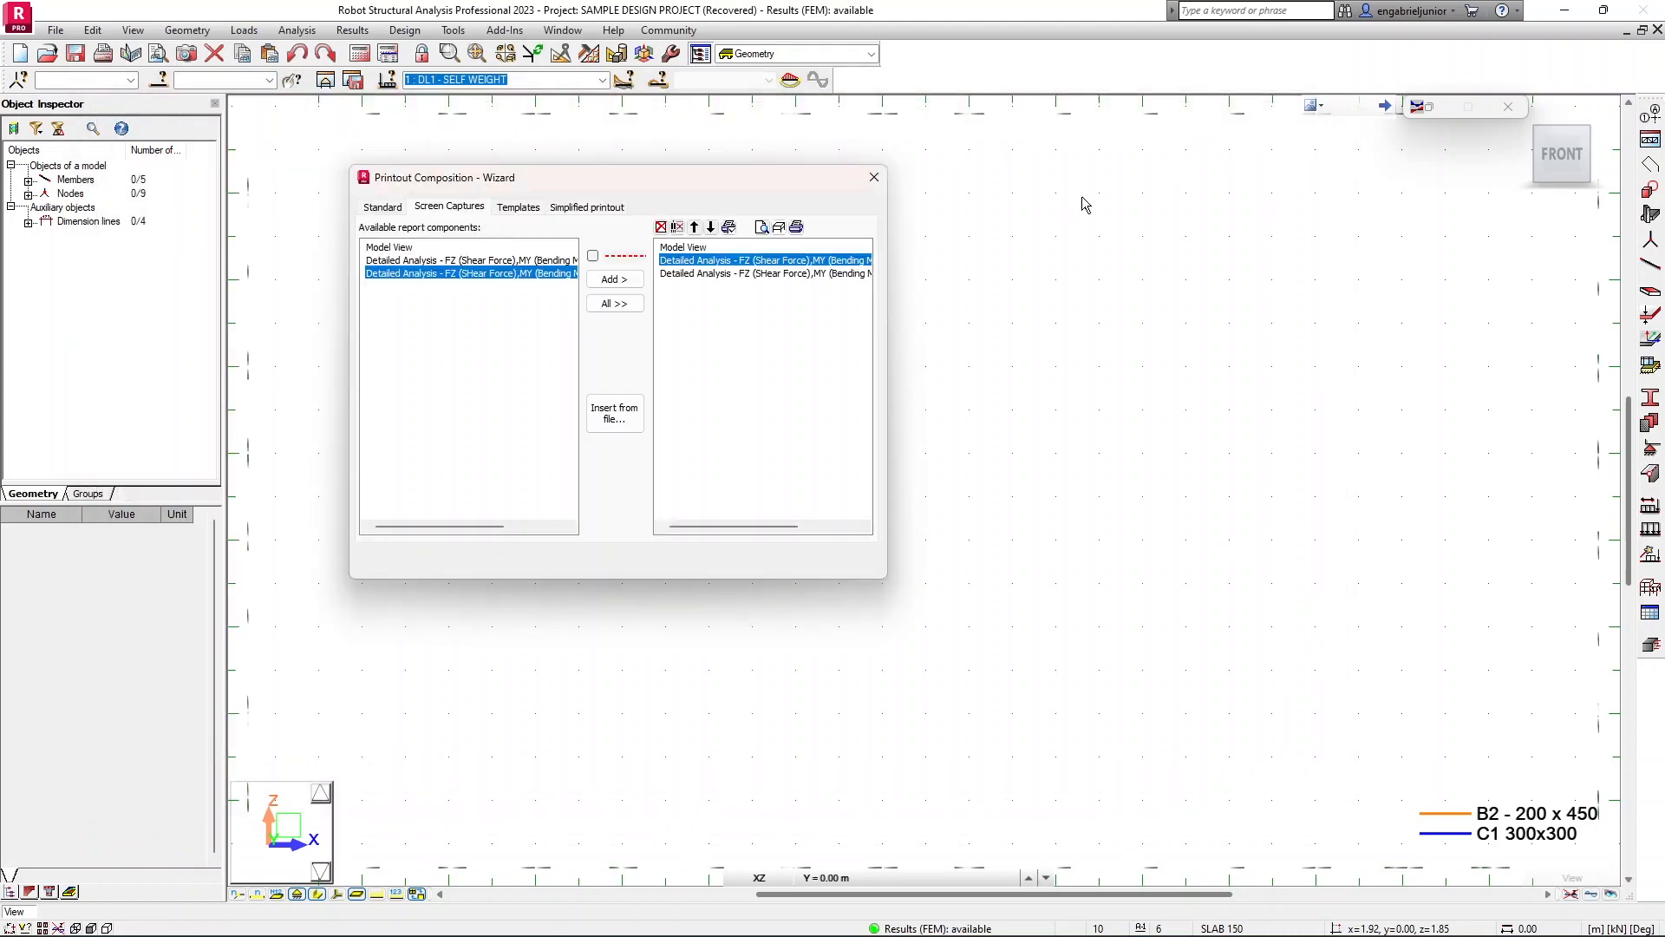
# Step: Retitle the report's SLS Detailed Analysis component as RESULTS - SLS COMBINATION and close the title editor
pyautogui.click(761, 275)
pyautogui.click(812, 227)
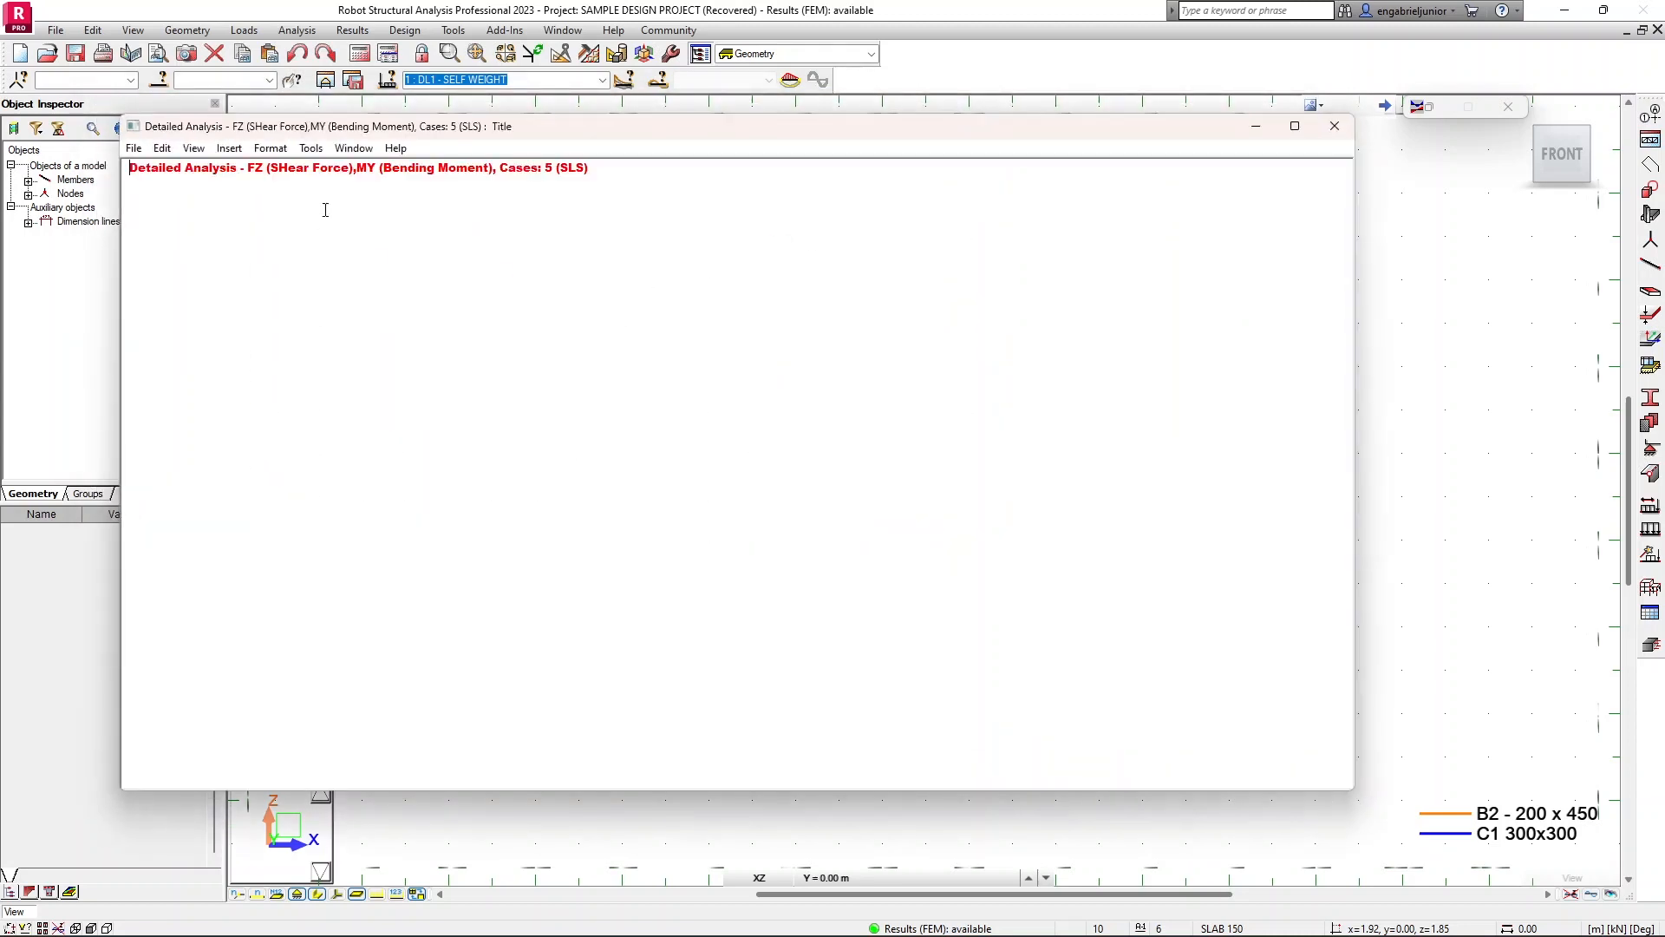
pyautogui.moveTo(622, 169); pyautogui.dragTo(121, 174)
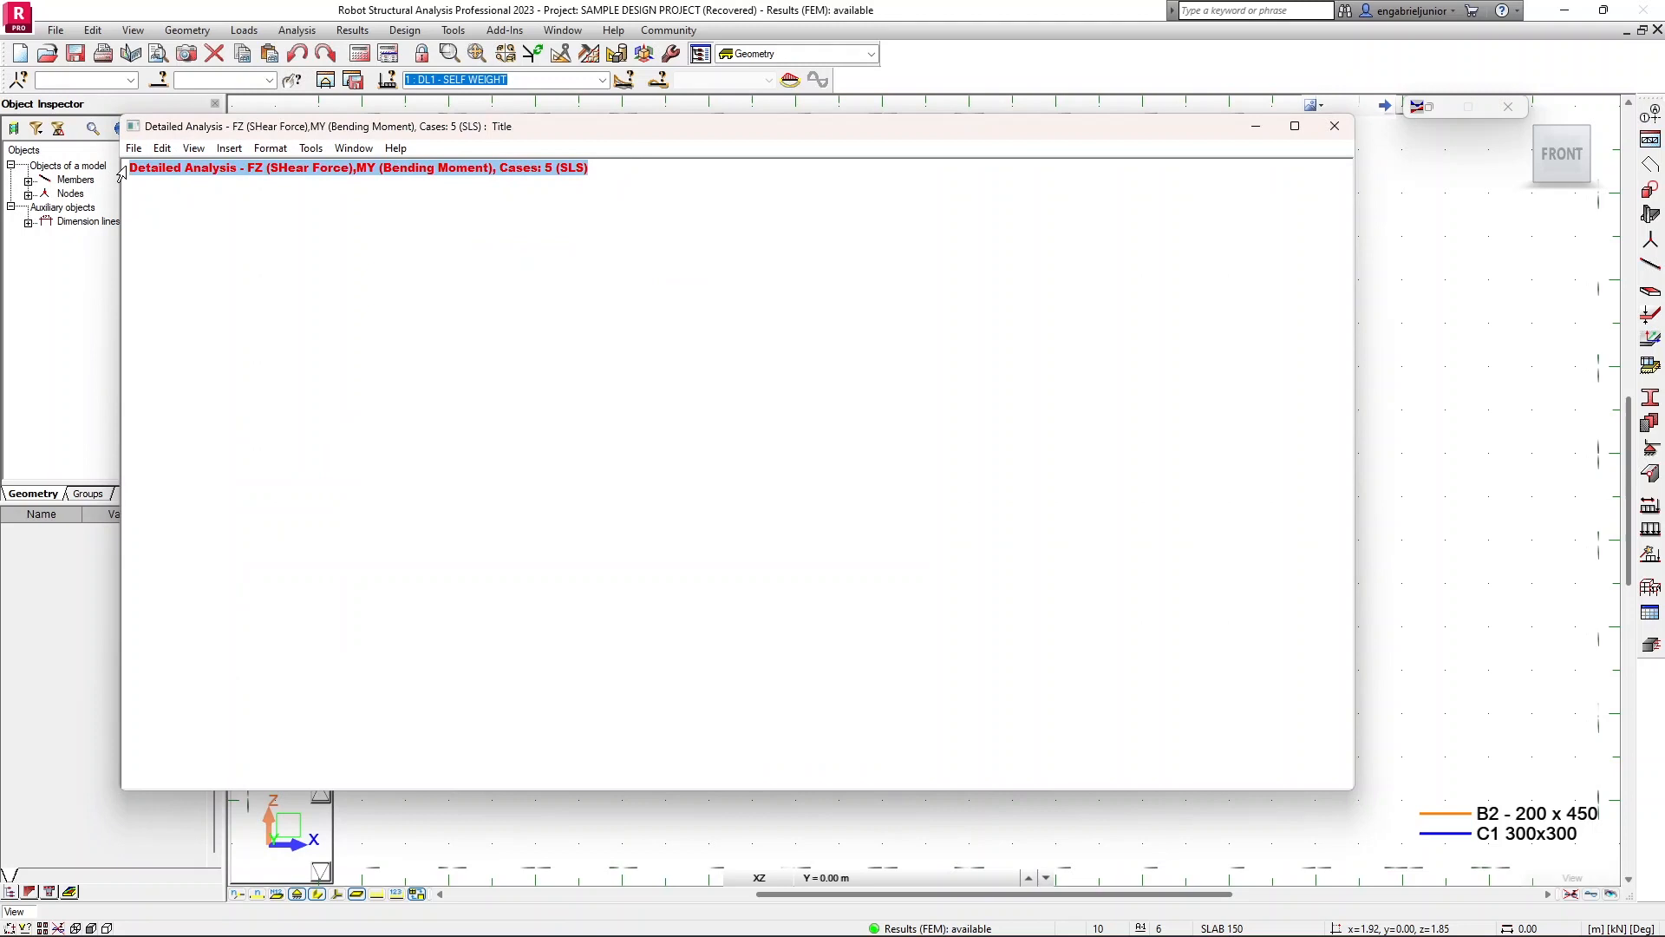
pyautogui.write('RESULTS')
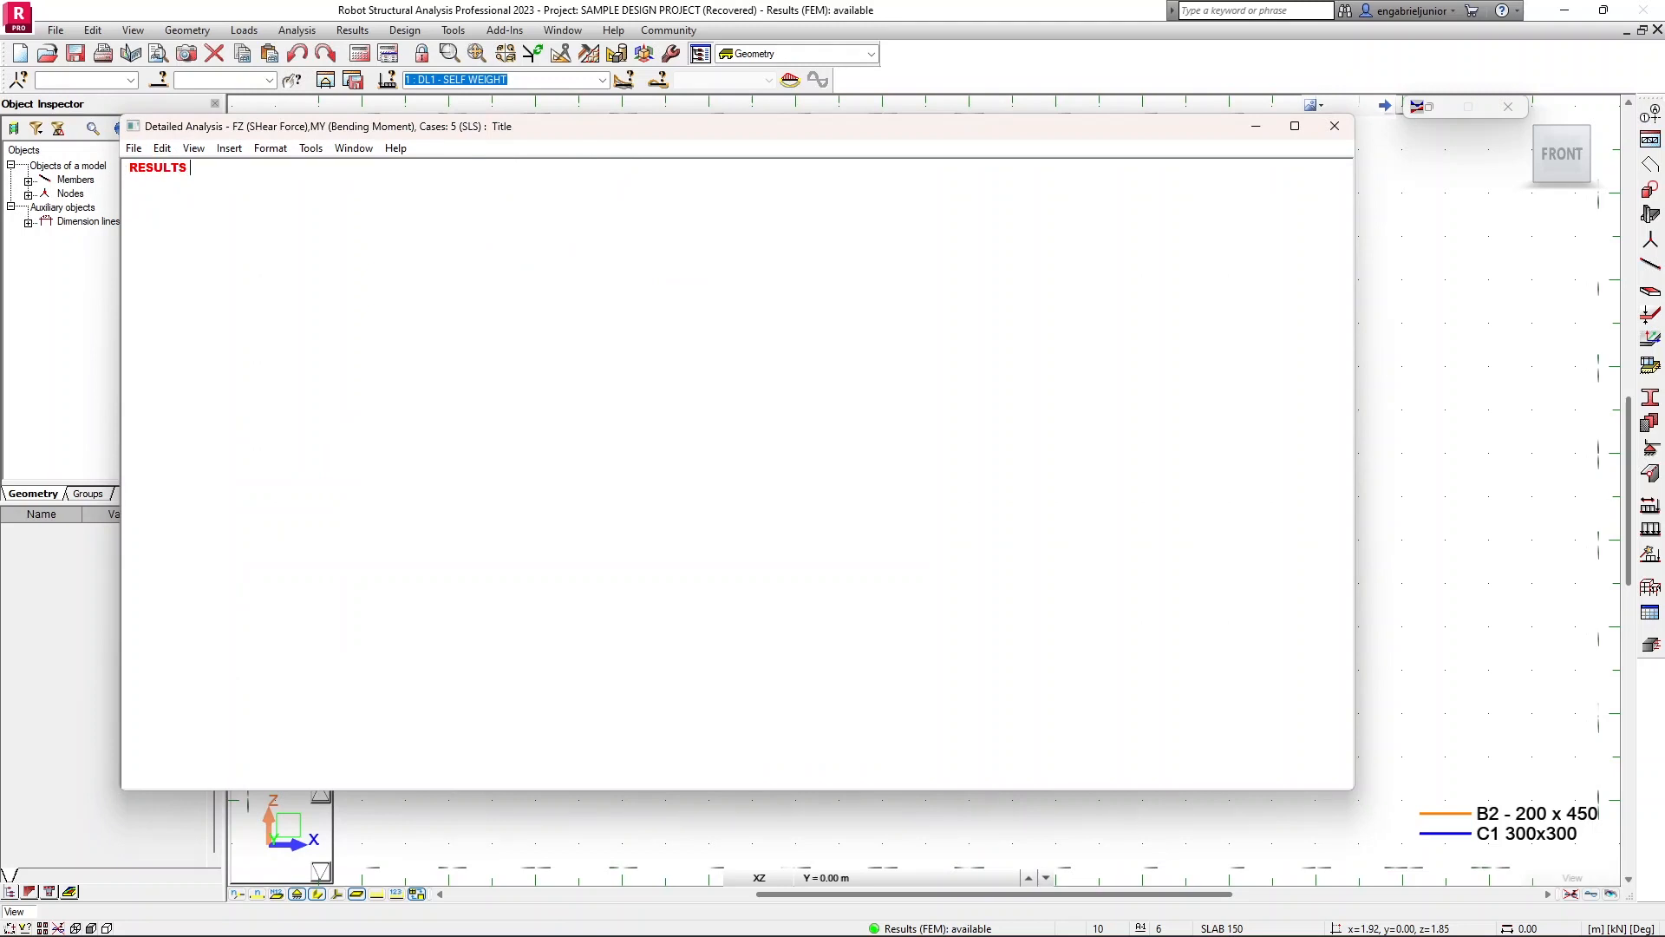
pyautogui.write(' - SLS COMBINATION')
pyautogui.click(1335, 127)
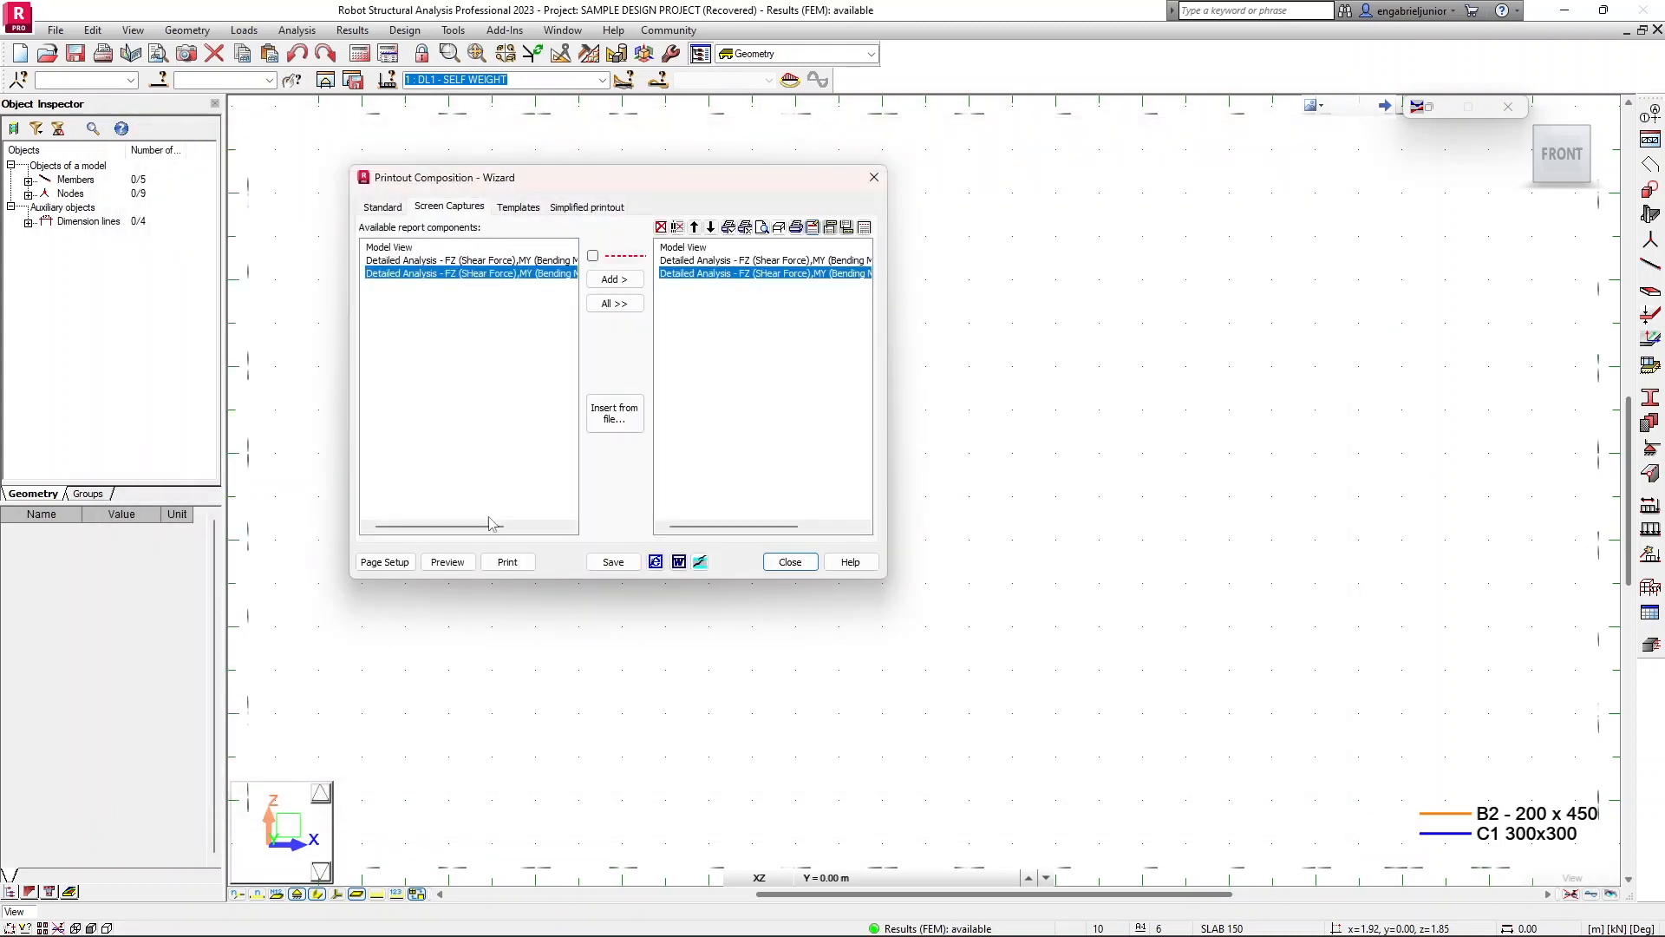
# Step: Preview the report from cover page and table of contents through the model view and ULS/SLS results, and close the preview
pyautogui.click(466, 570)
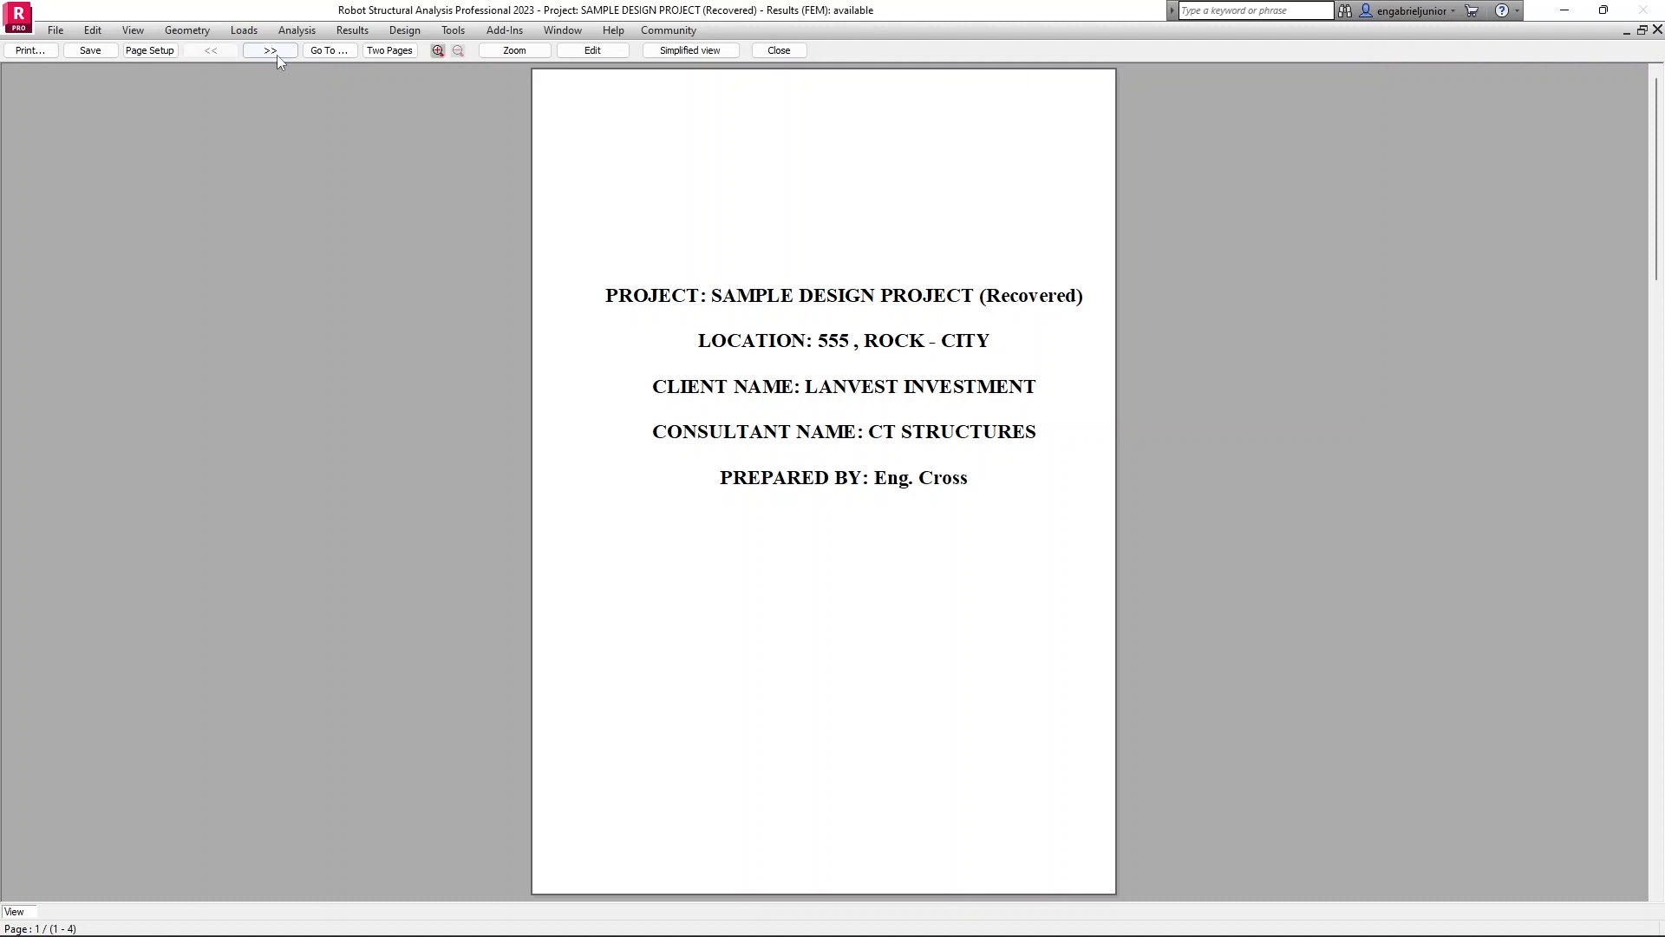
pyautogui.click(274, 52)
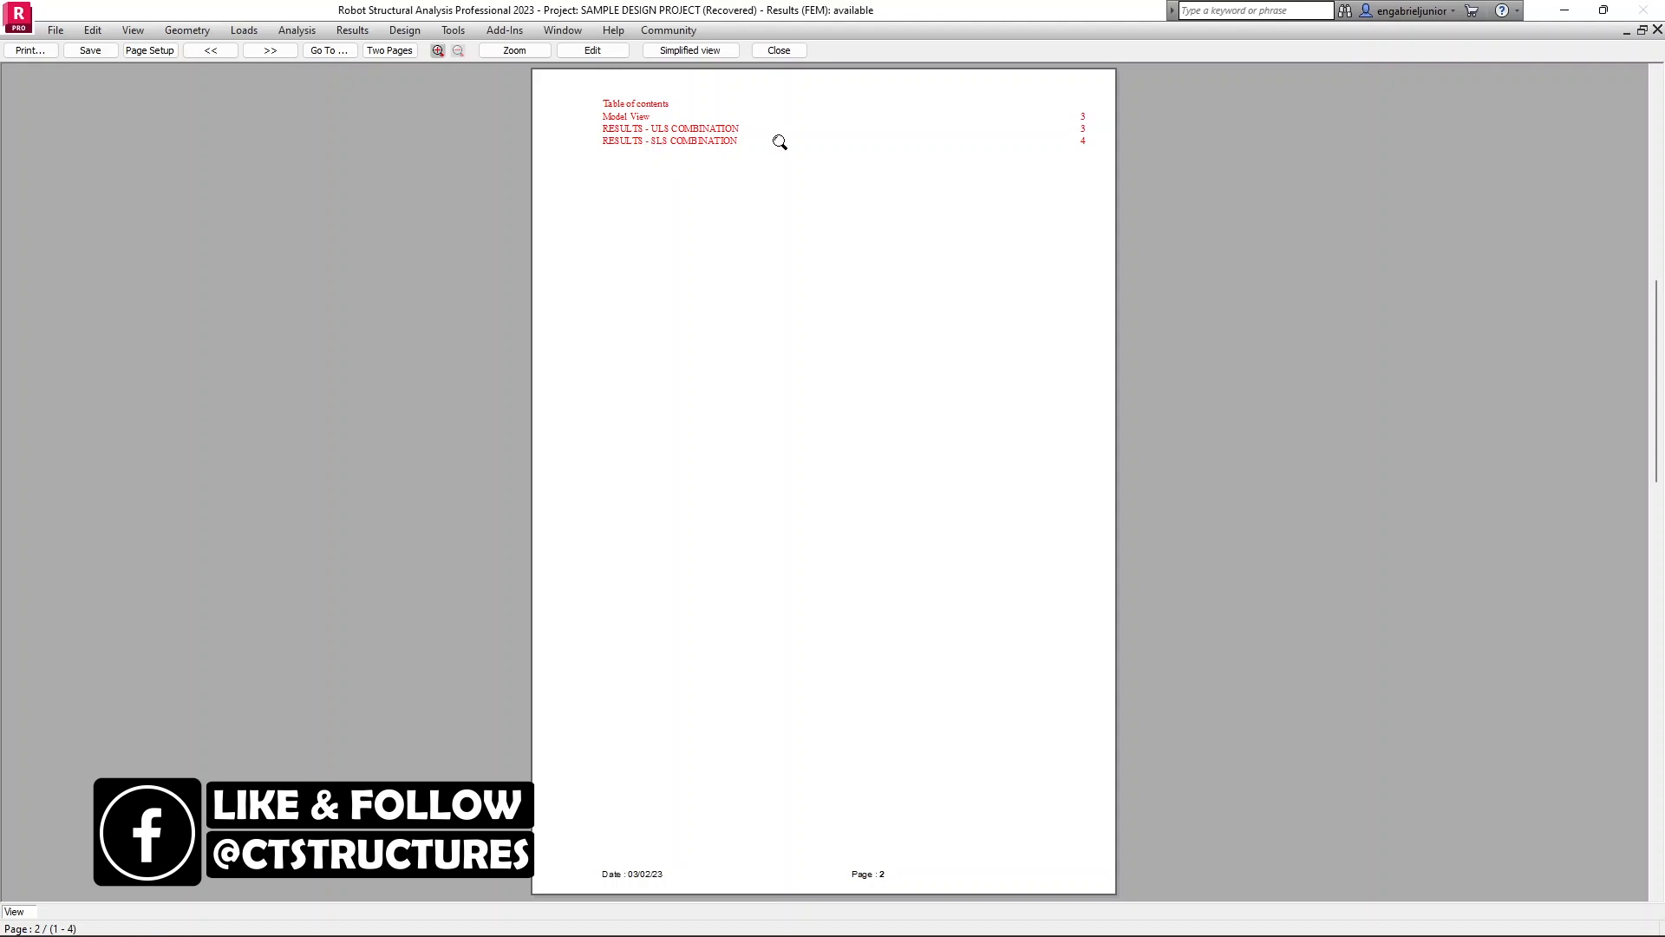
pyautogui.click(272, 52)
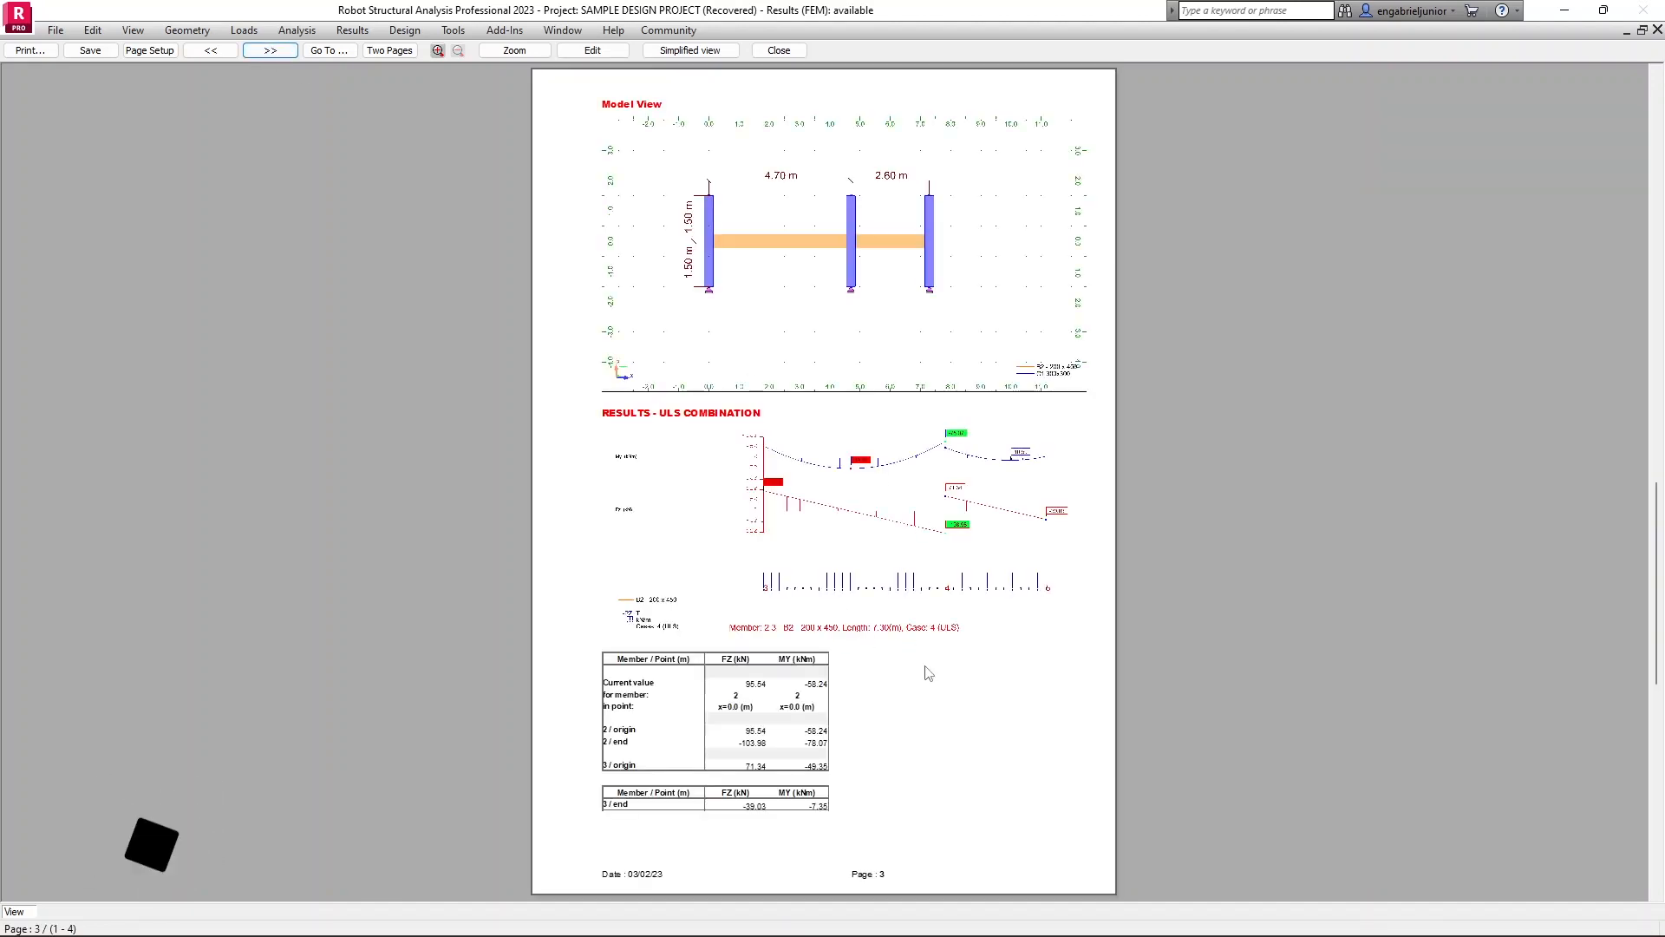
pyautogui.click(283, 52)
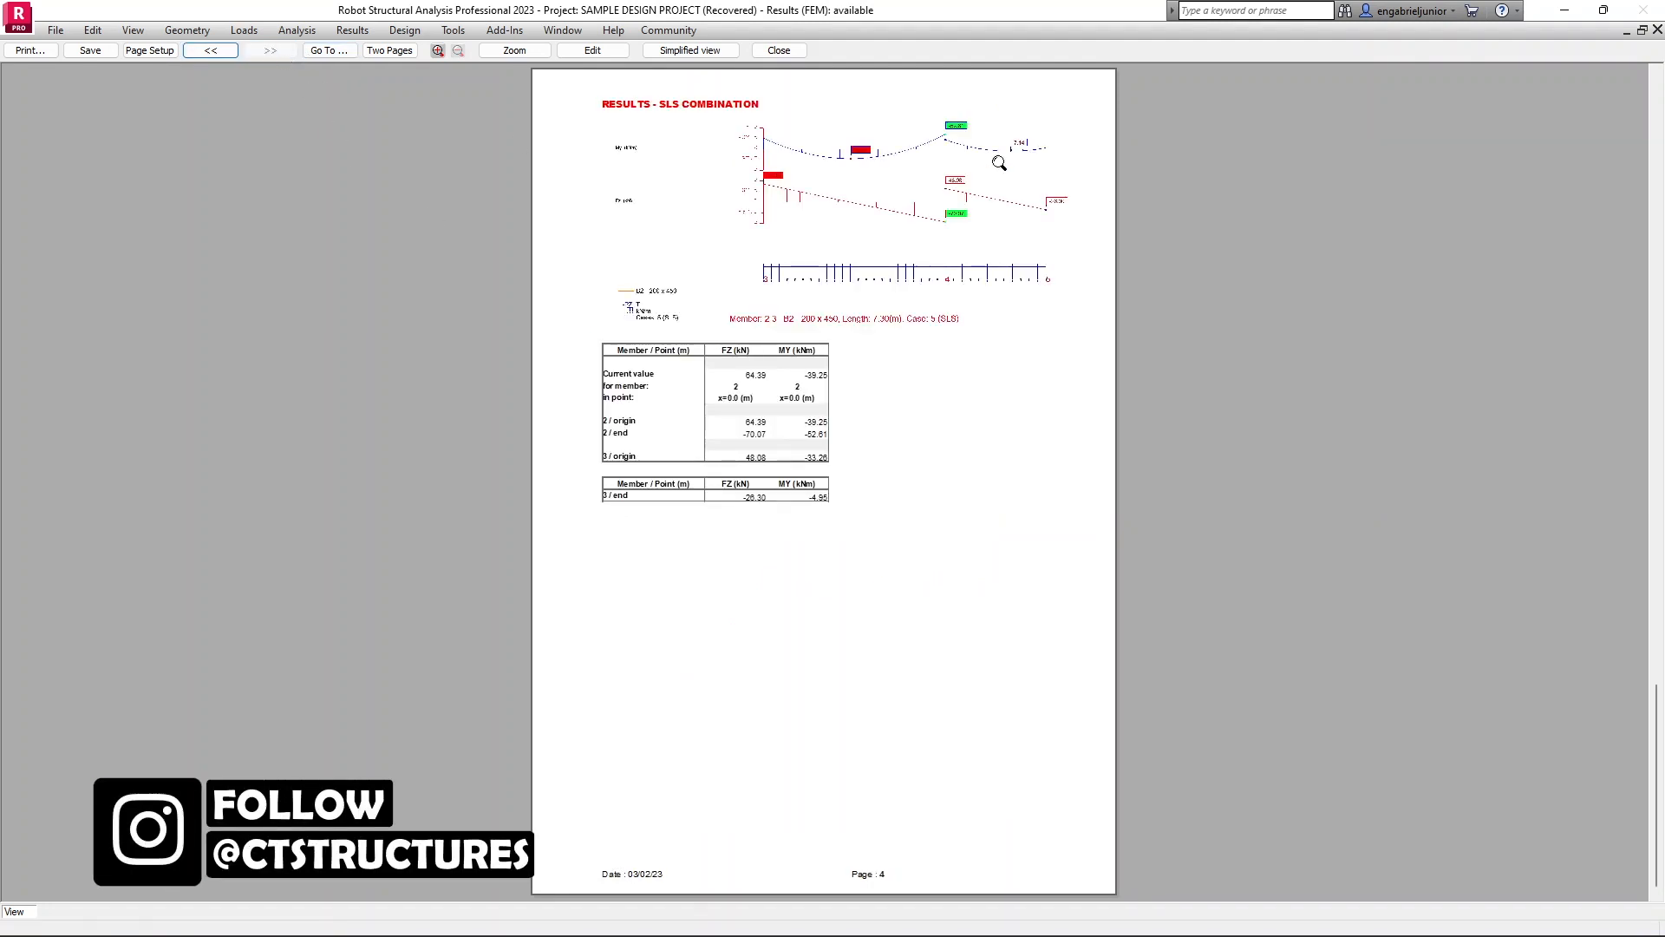
pyautogui.click(787, 52)
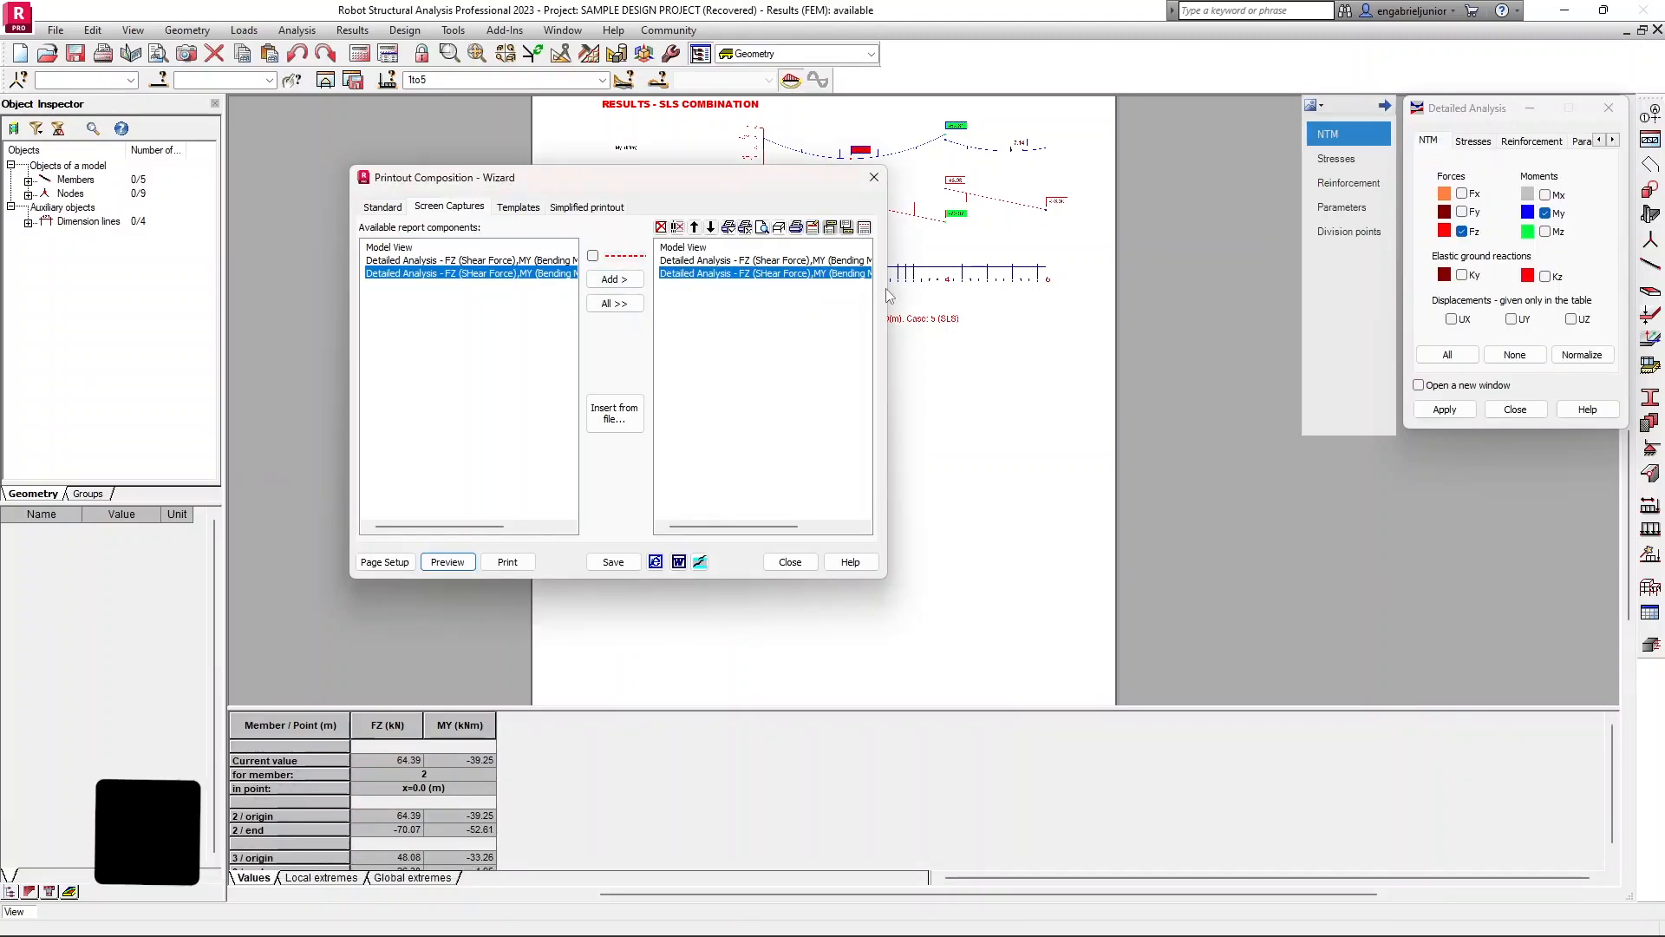
# Step: Insert the CONTINUOUS BEAM RTF file from the Output > SAMPLE PROJECT folder as a component and add it to the report
pyautogui.click(622, 418)
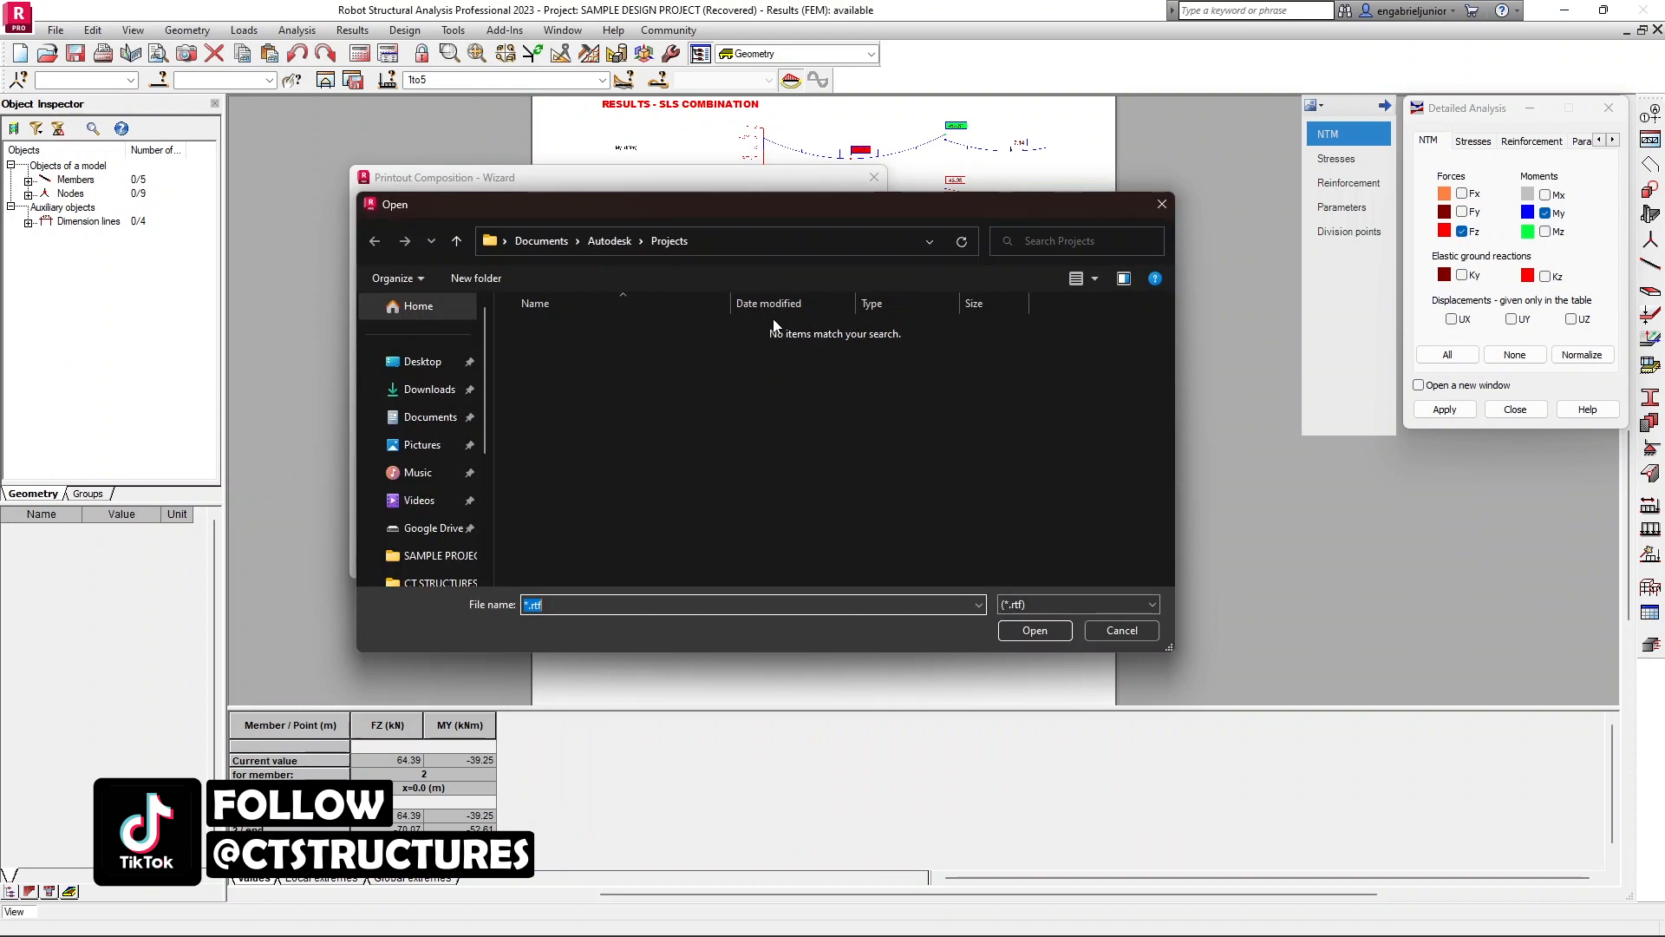
pyautogui.click(607, 248)
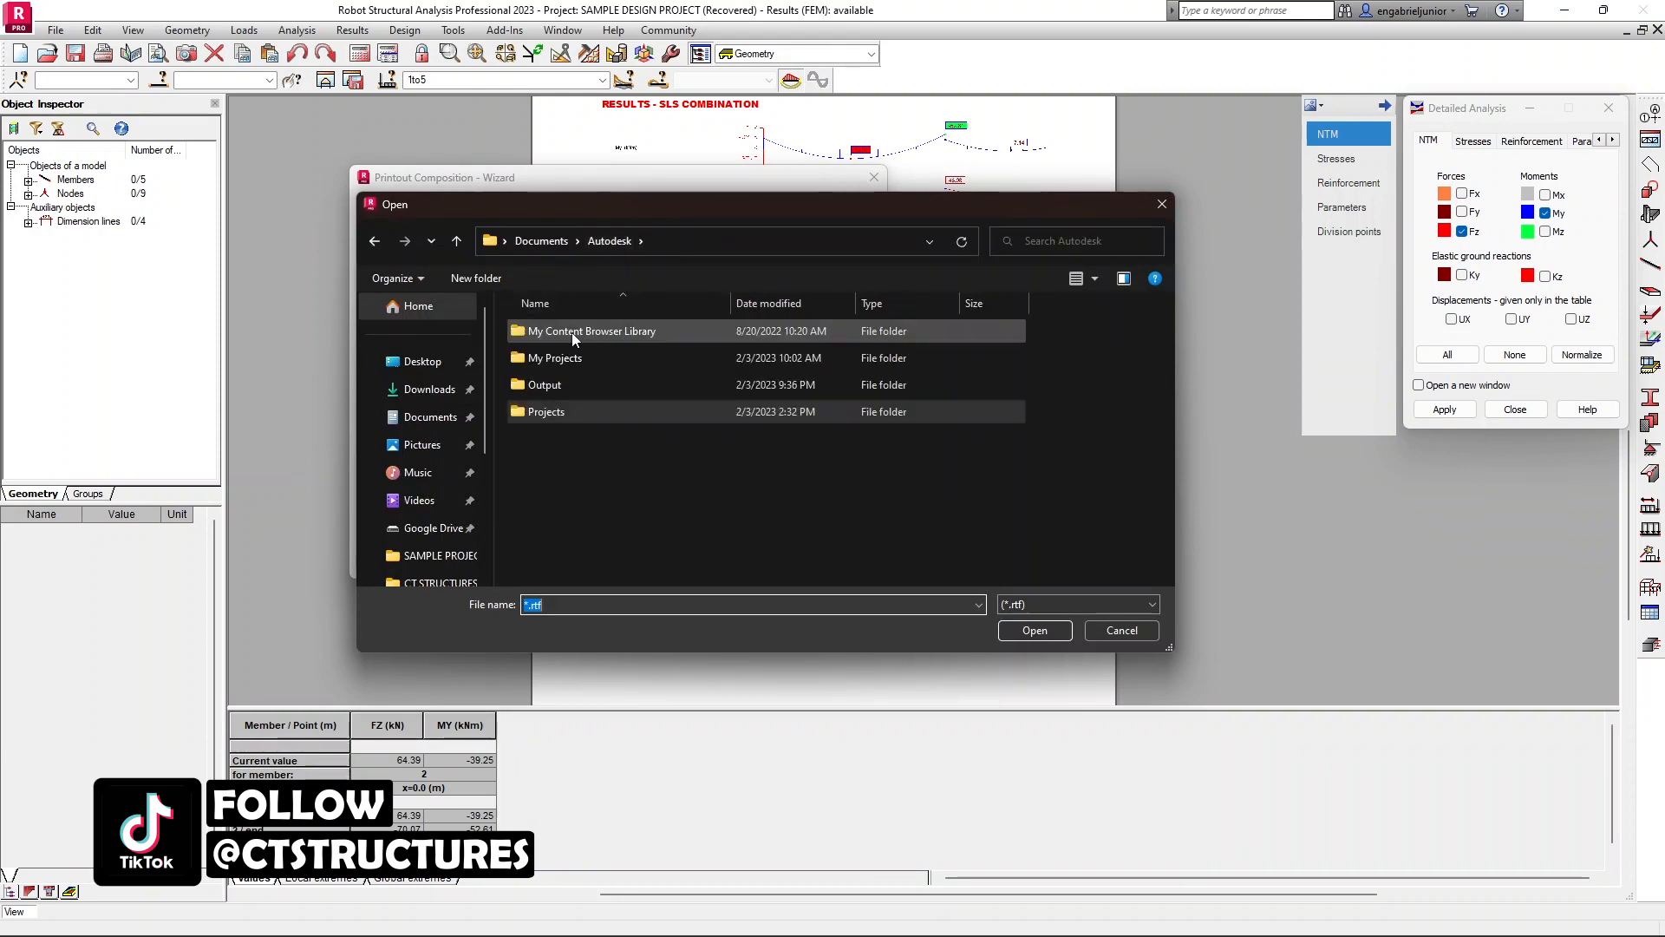
pyautogui.doubleClick(564, 359)
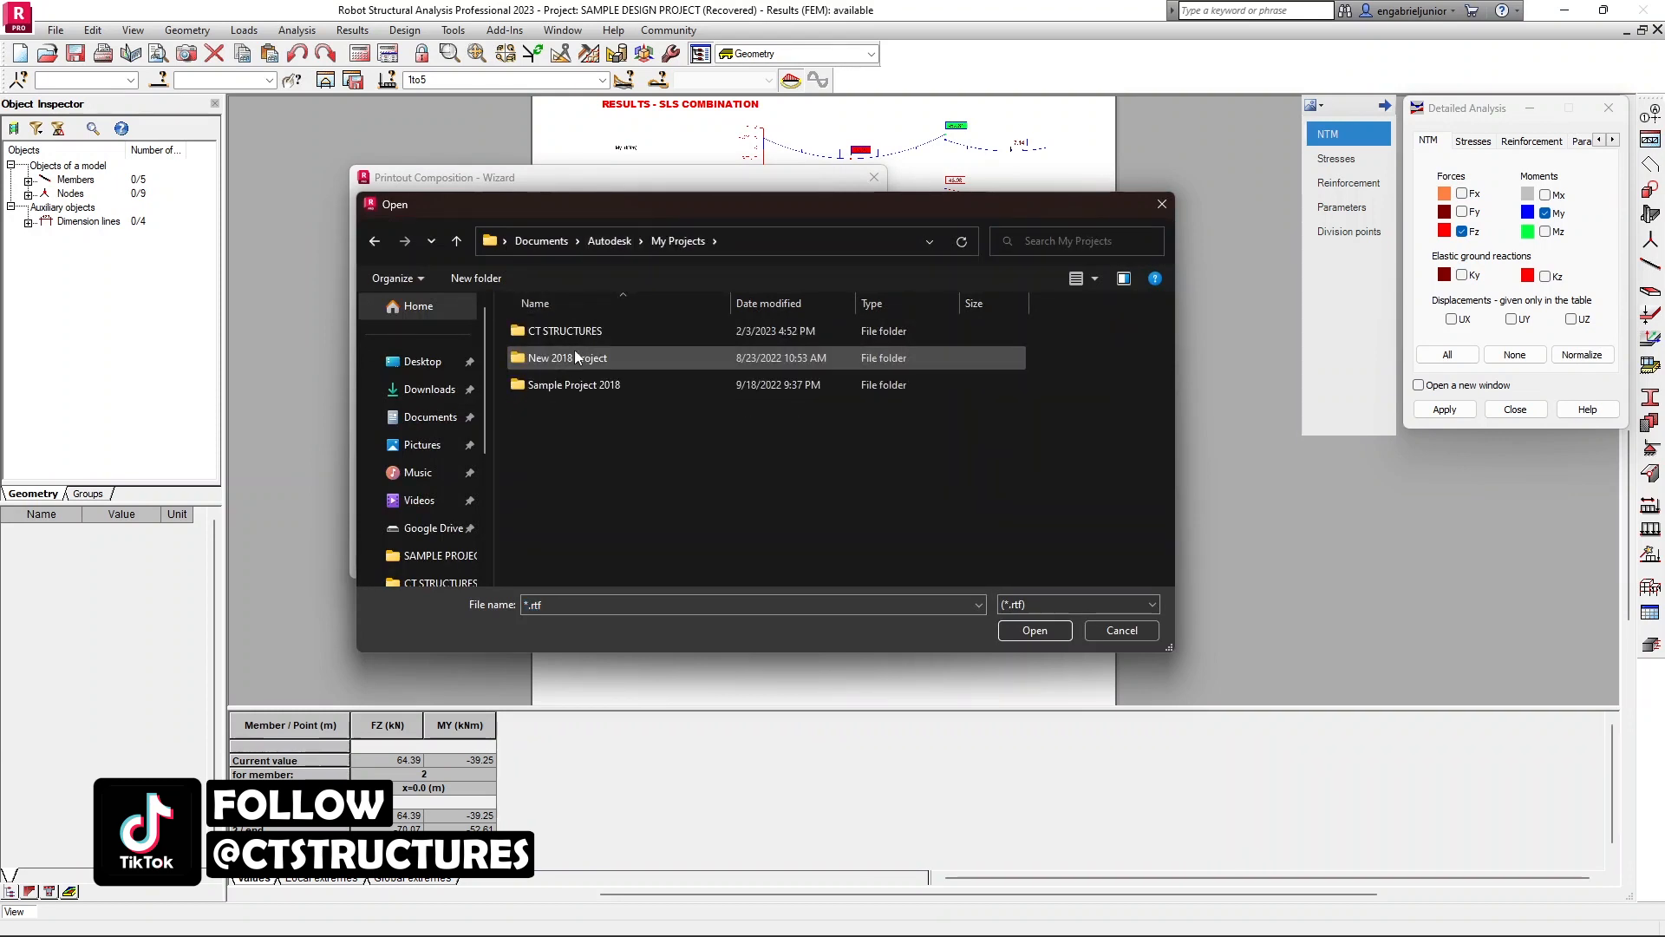
pyautogui.click(627, 243)
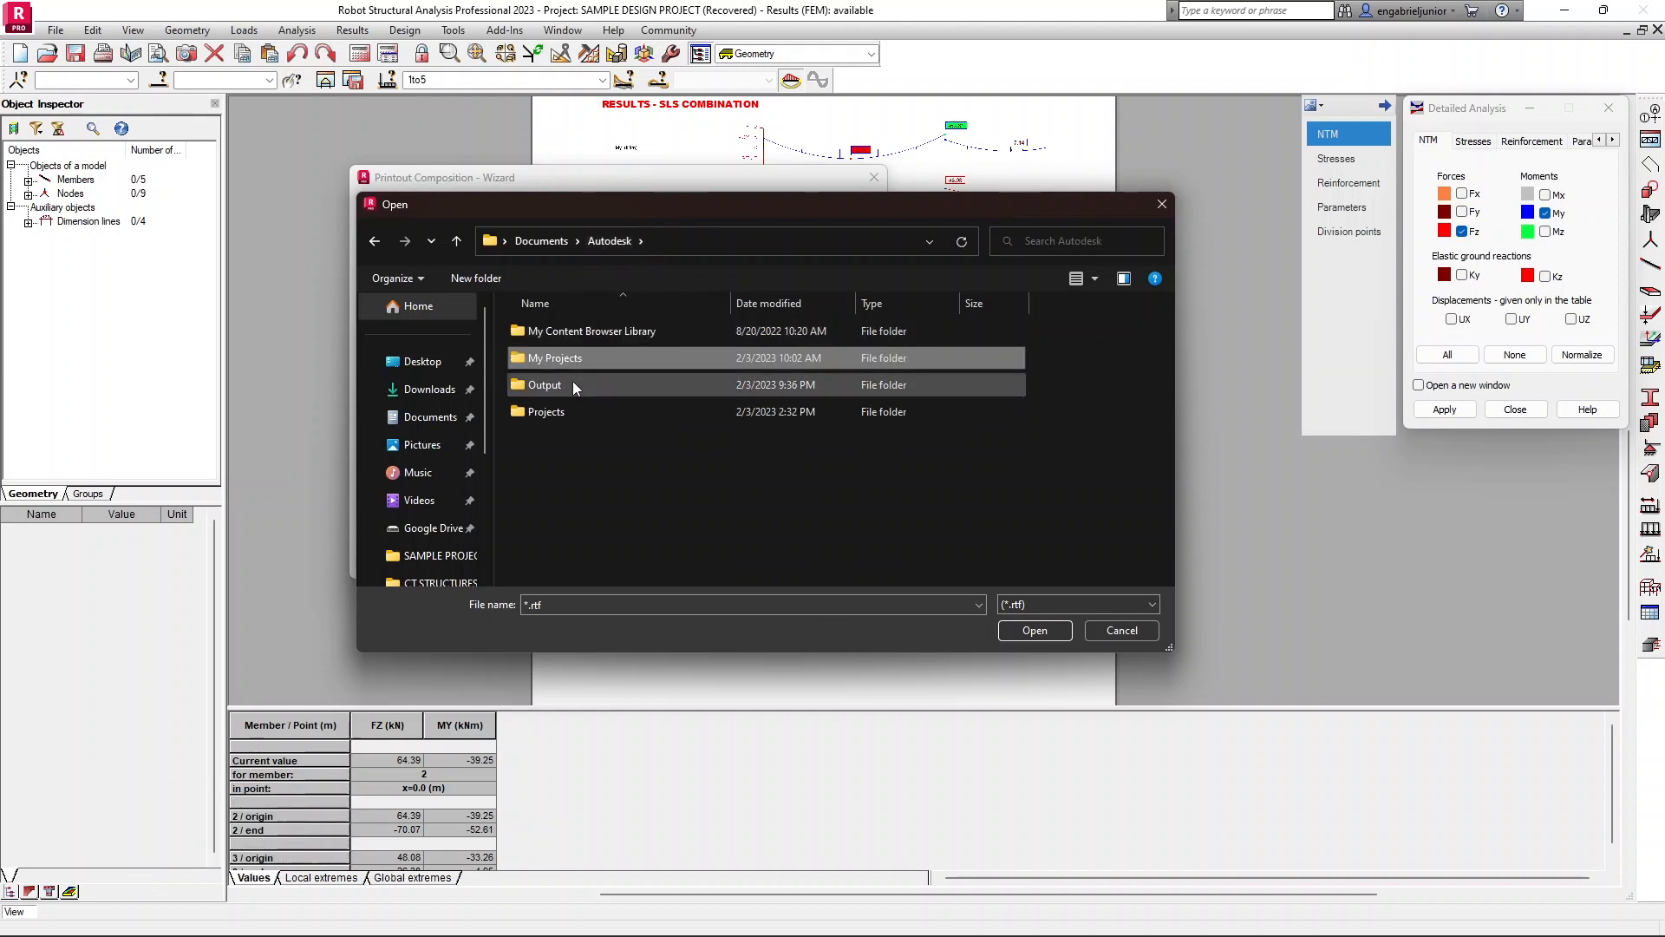
pyautogui.doubleClick(572, 384)
pyautogui.doubleClick(574, 334)
pyautogui.click(574, 335)
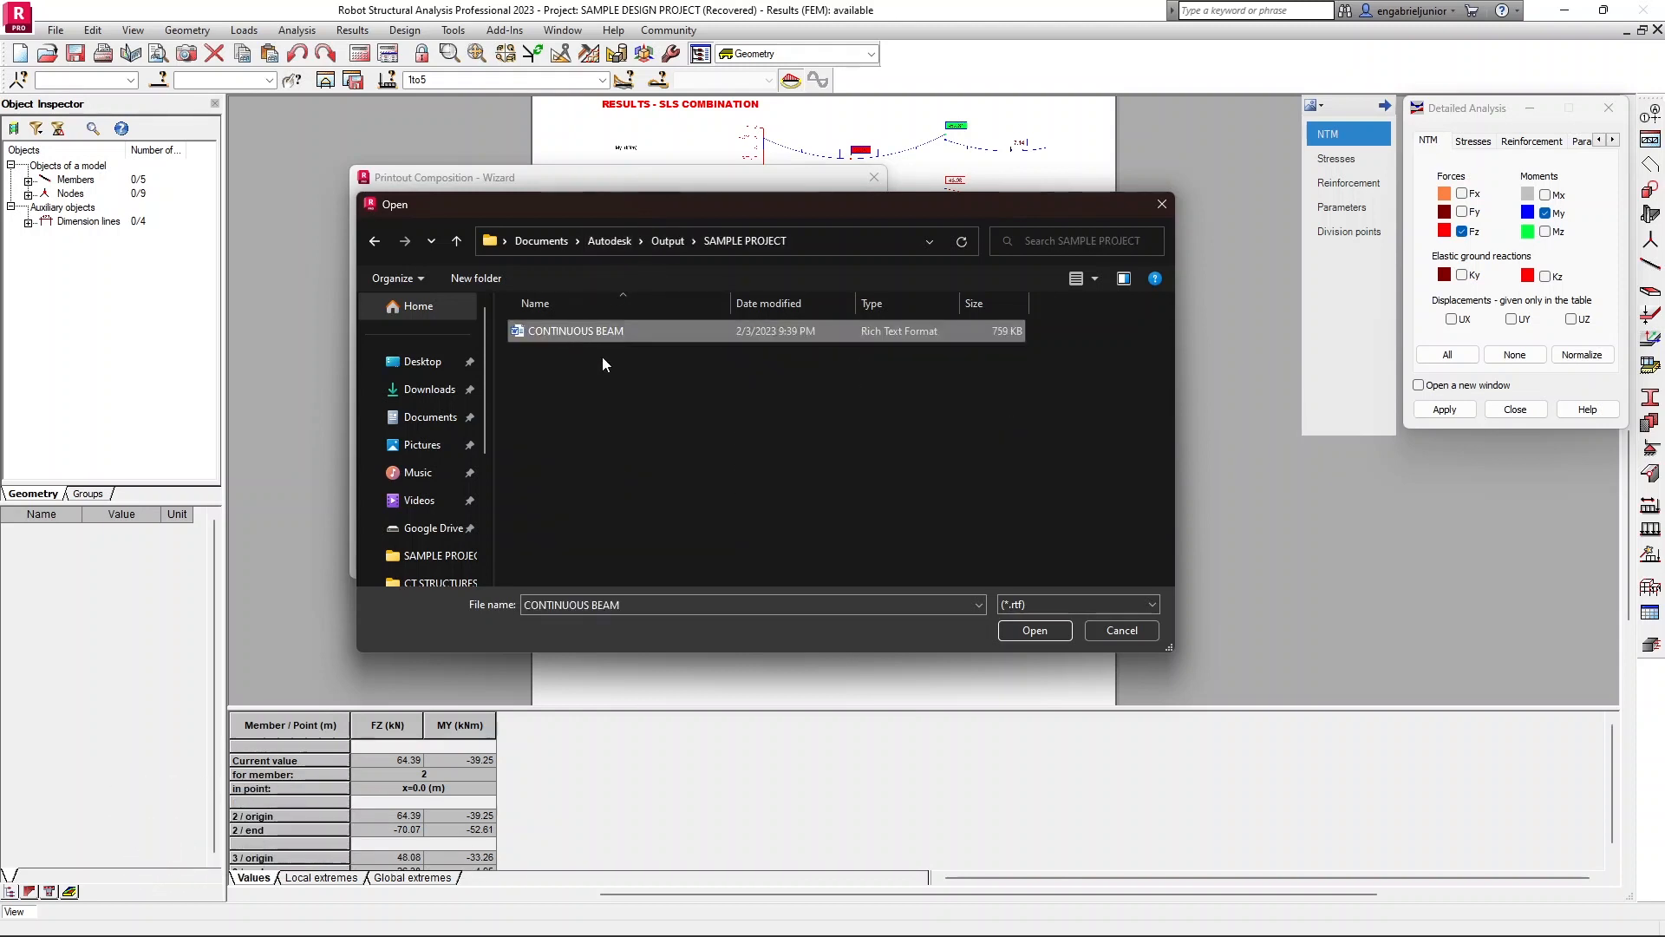
pyautogui.click(1035, 630)
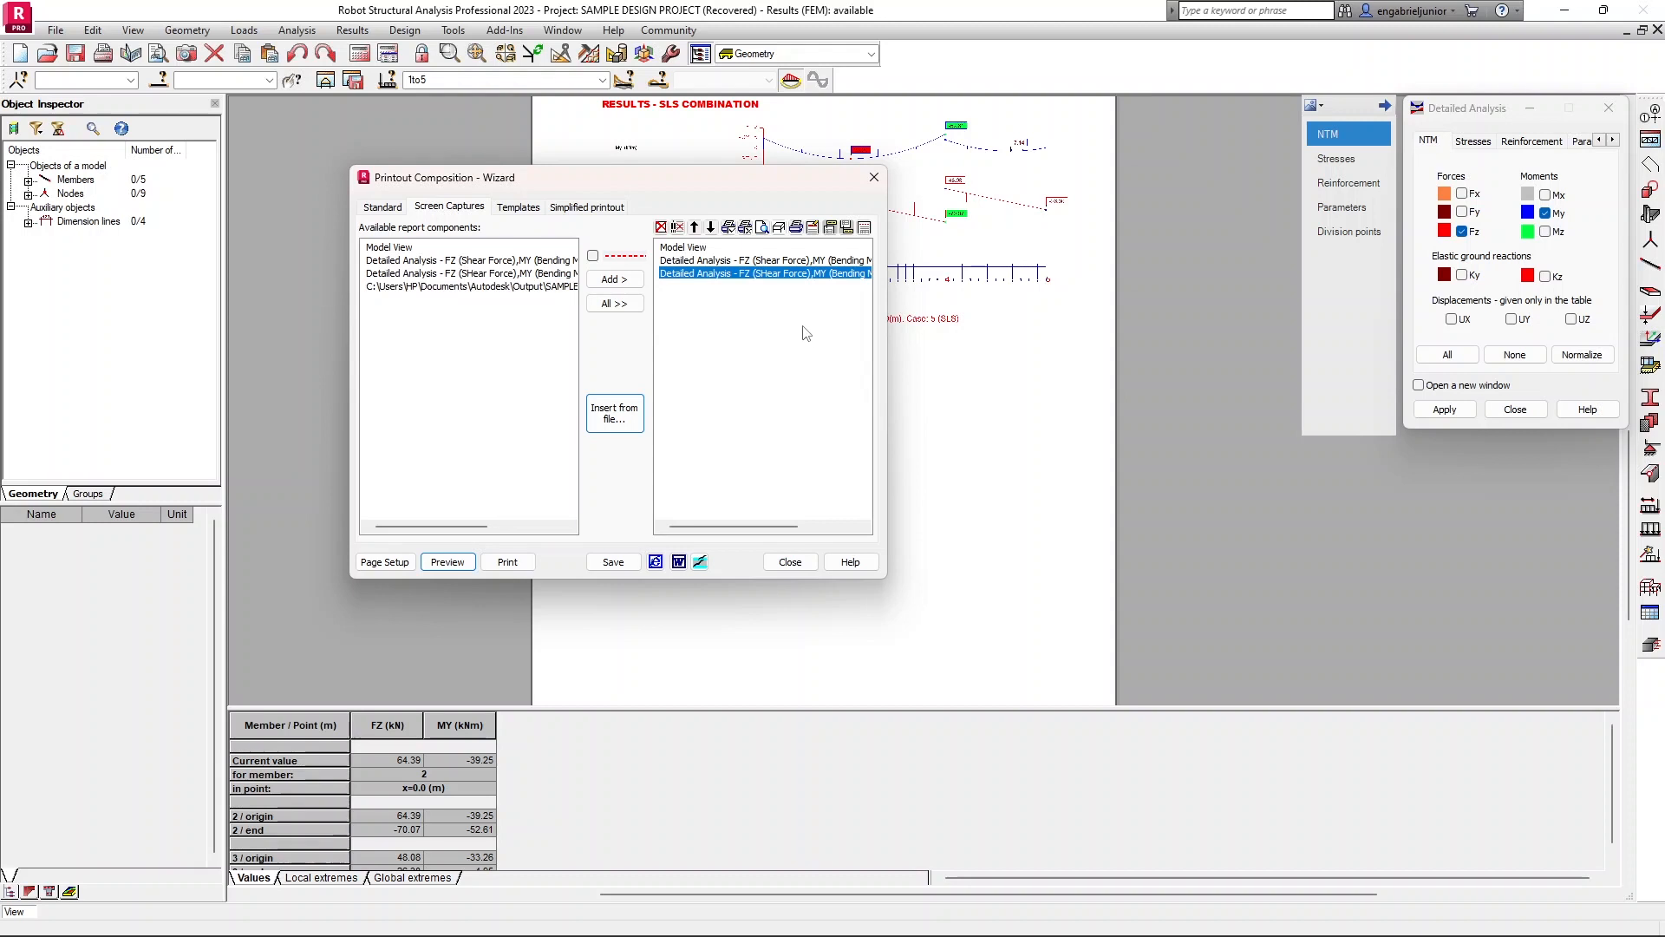
pyautogui.click(503, 287)
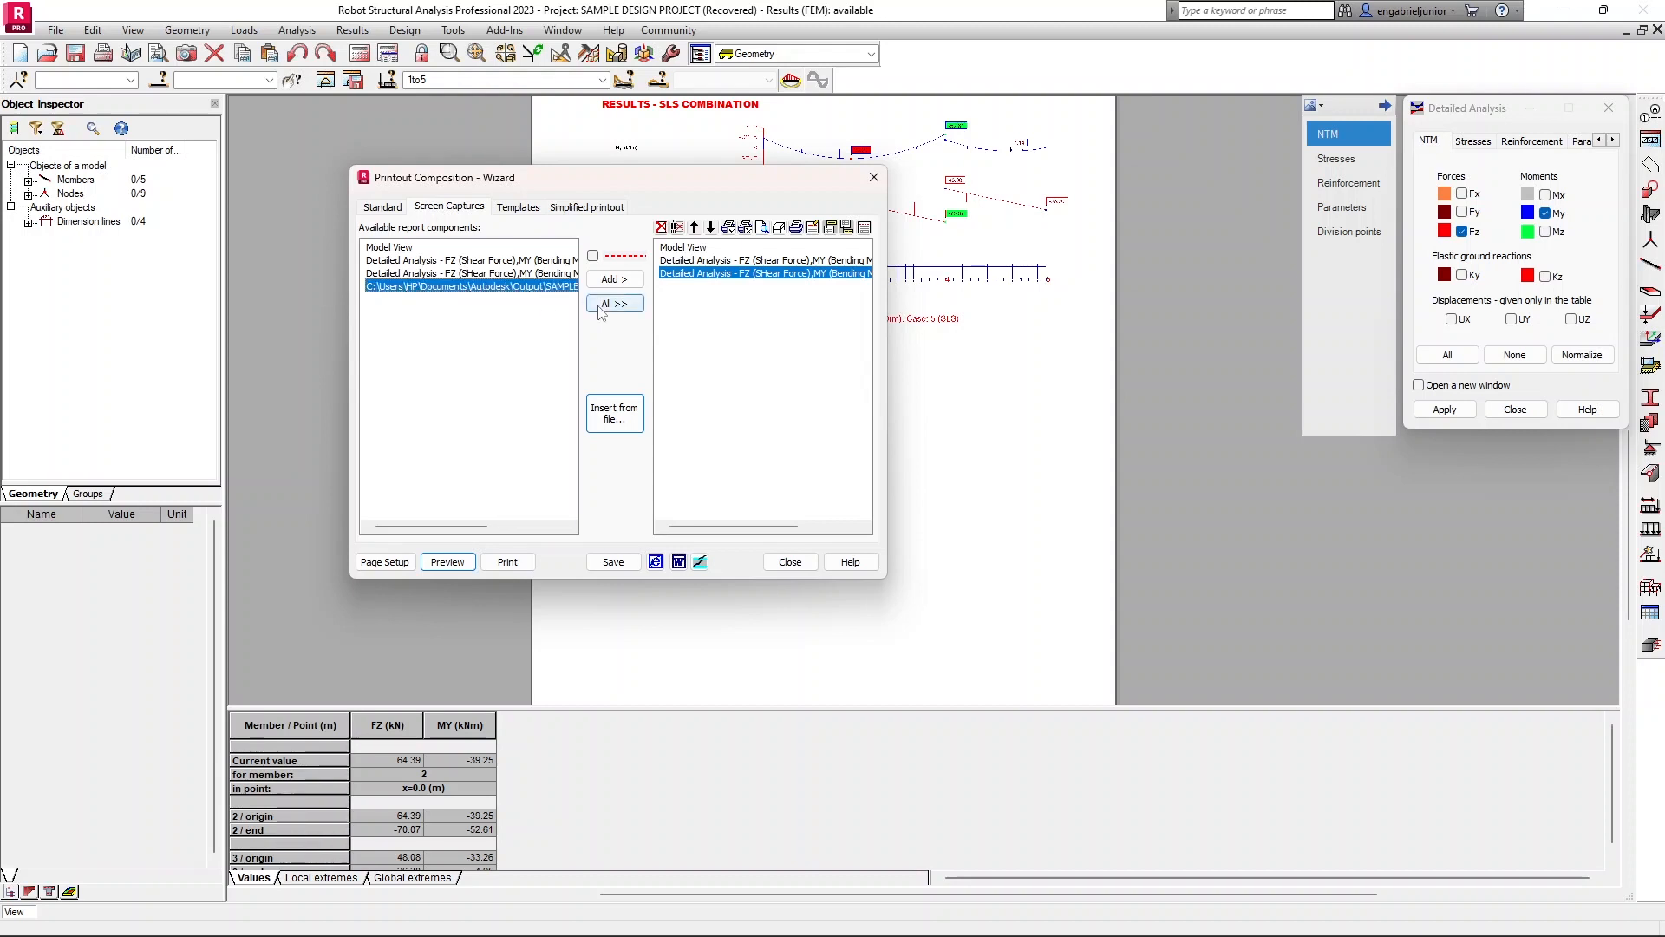
pyautogui.click(614, 278)
# Step: Retitle the inserted CONTINUOUS BEAM component as DETAILED REULTS OF DESIGN and close the title editor
pyautogui.click(740, 289)
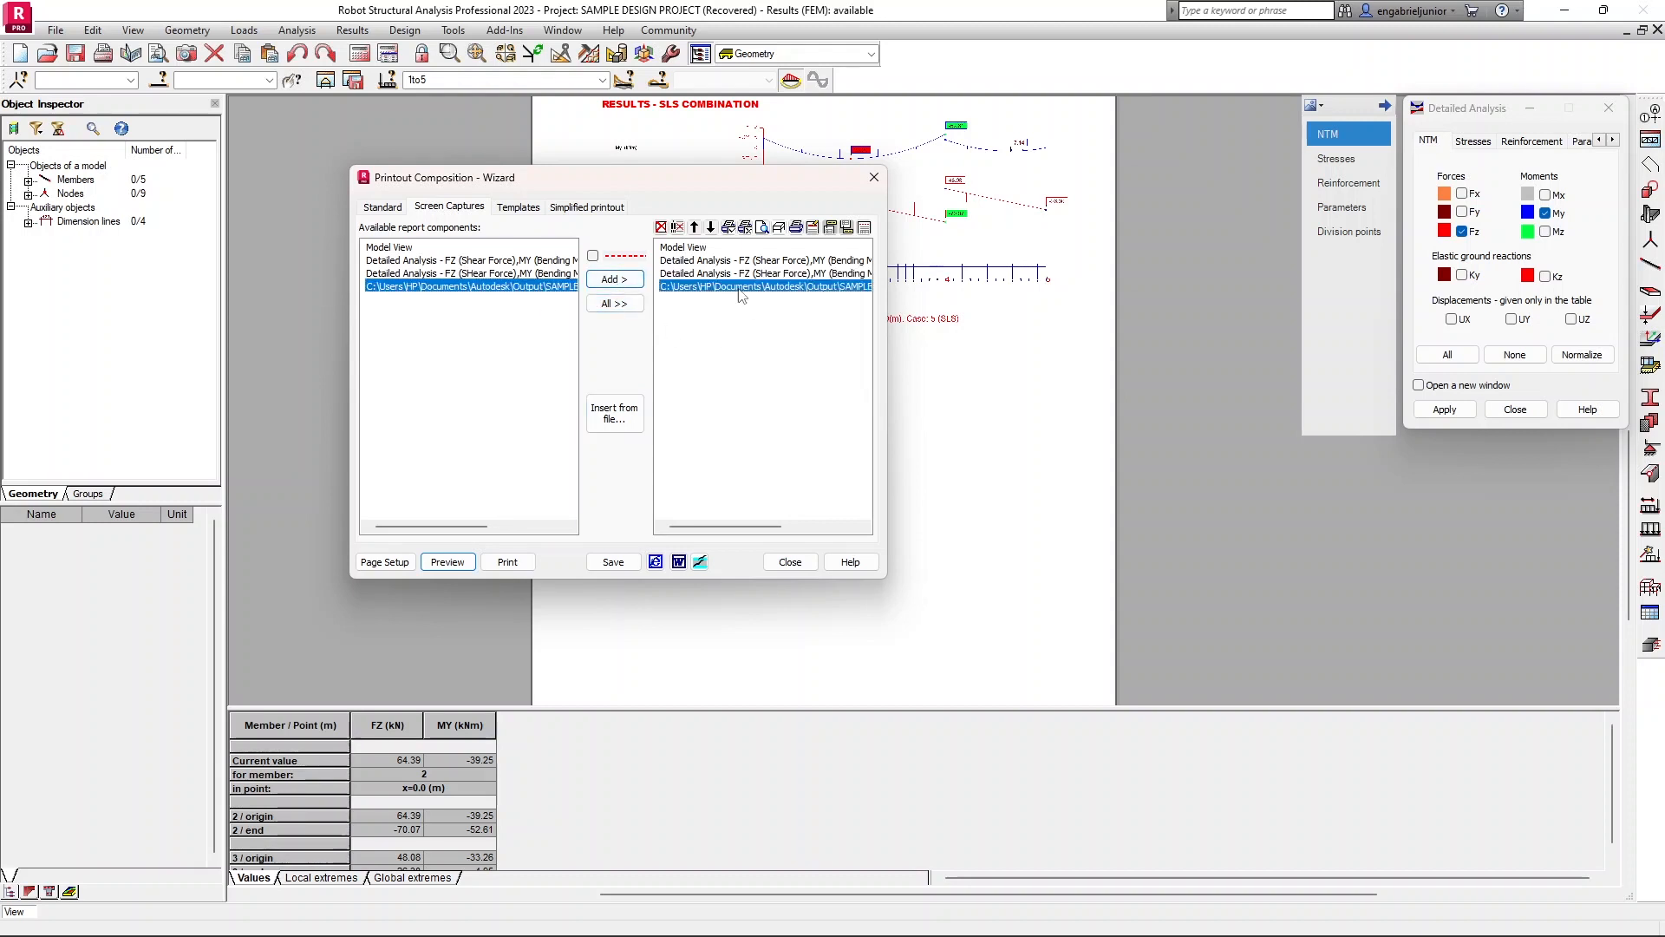
pyautogui.click(812, 227)
pyautogui.moveTo(605, 128); pyautogui.dragTo(116, 140)
pyautogui.moveTo(606, 124); pyautogui.dragTo(78, 124)
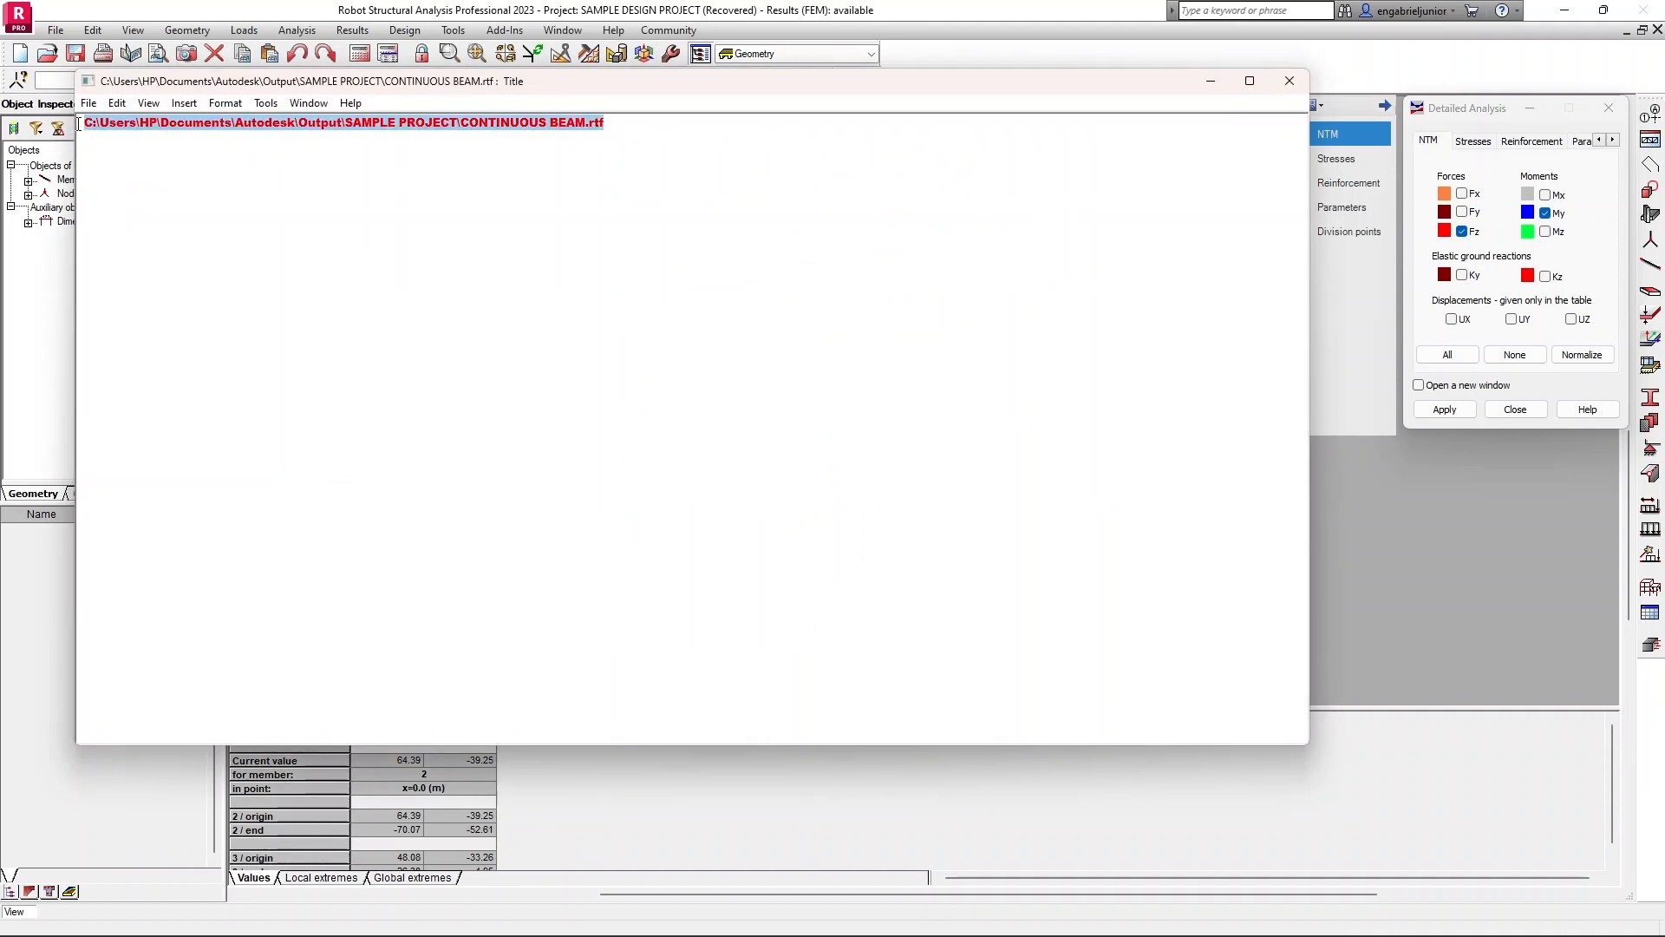
pyautogui.write('DETAILED')
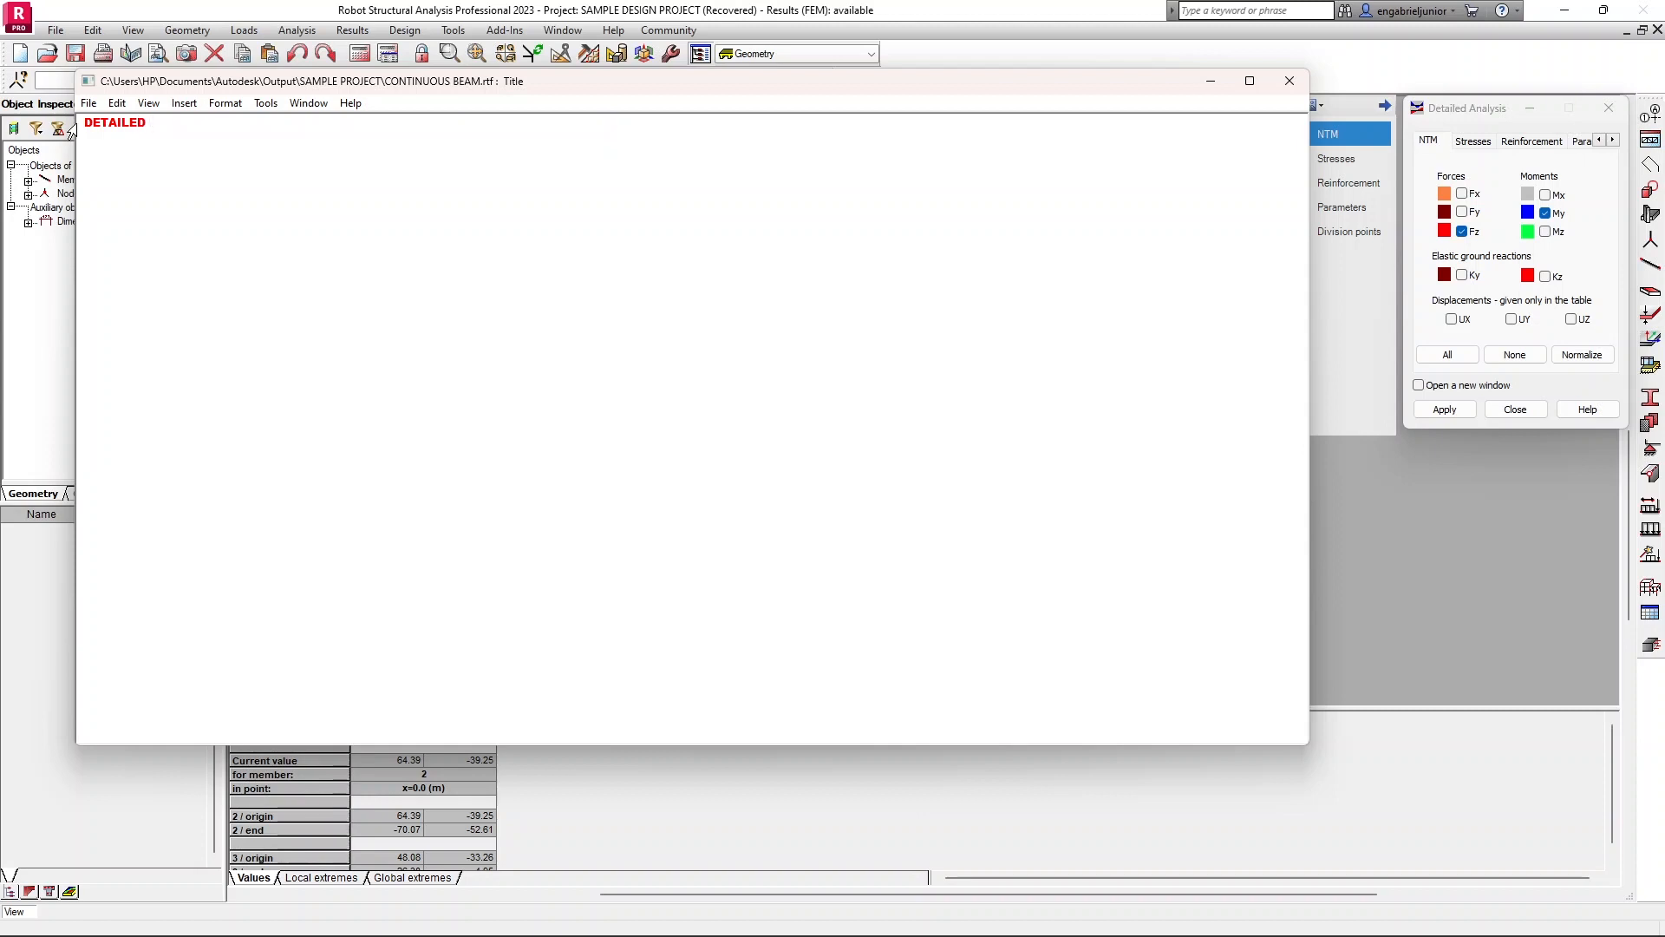
pyautogui.write(' REULTS OF DESIGN')
pyautogui.click(1304, 82)
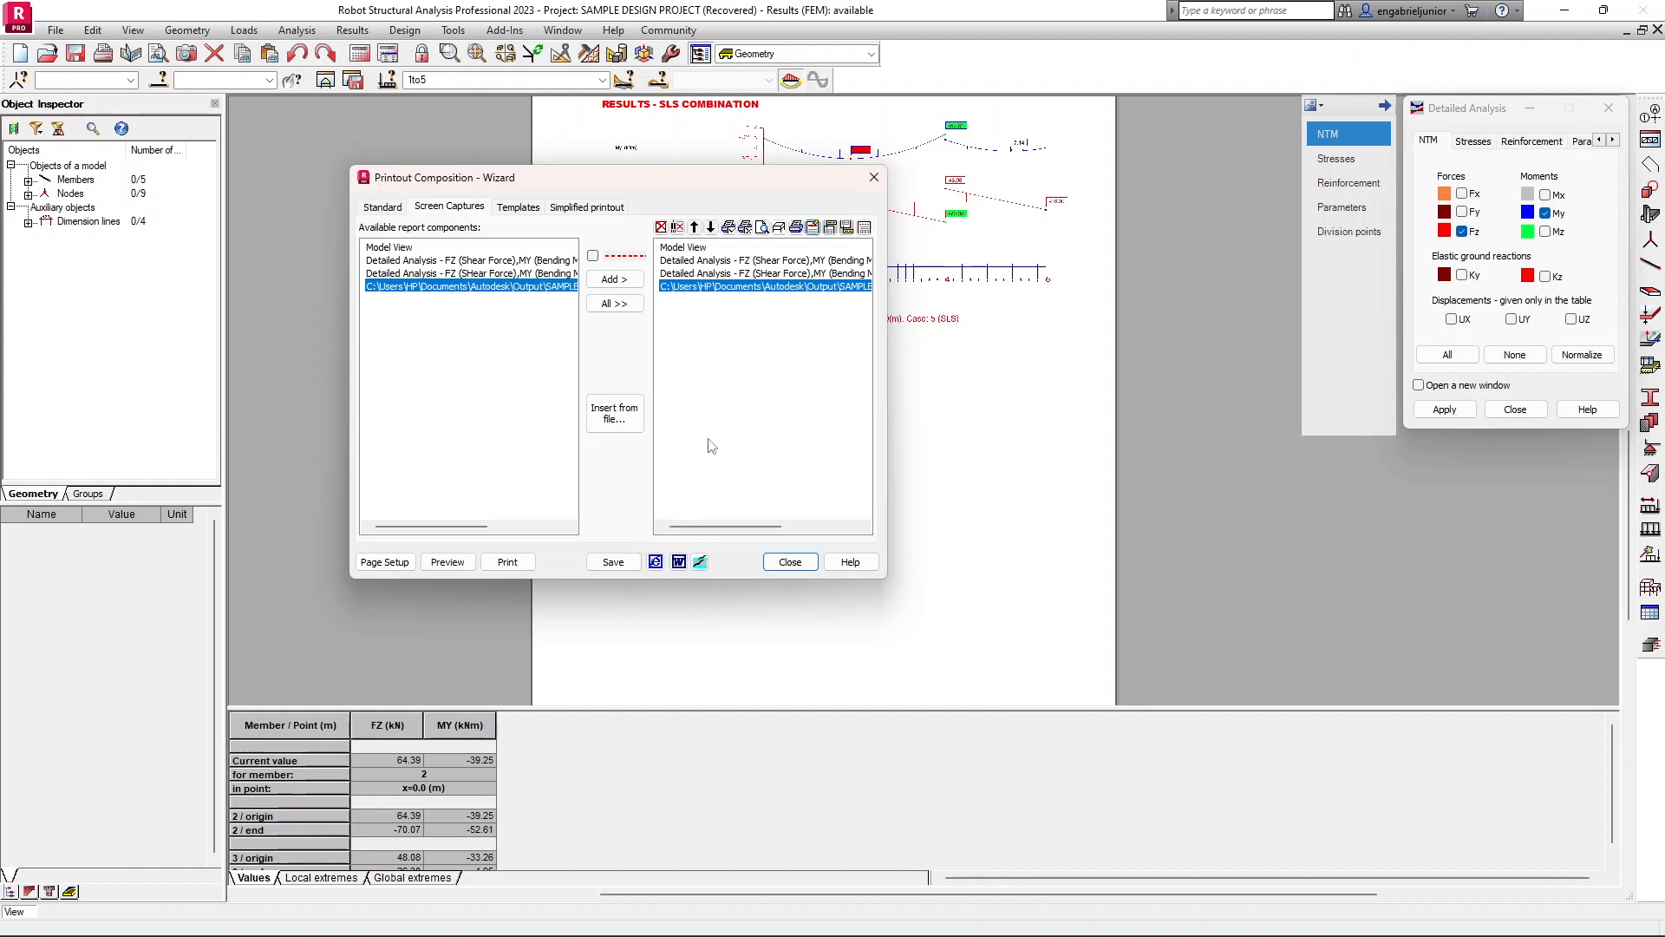
# Step: Export the composed report to Word and review it from the cover page through the ULS and SLS results
pyautogui.click(656, 562)
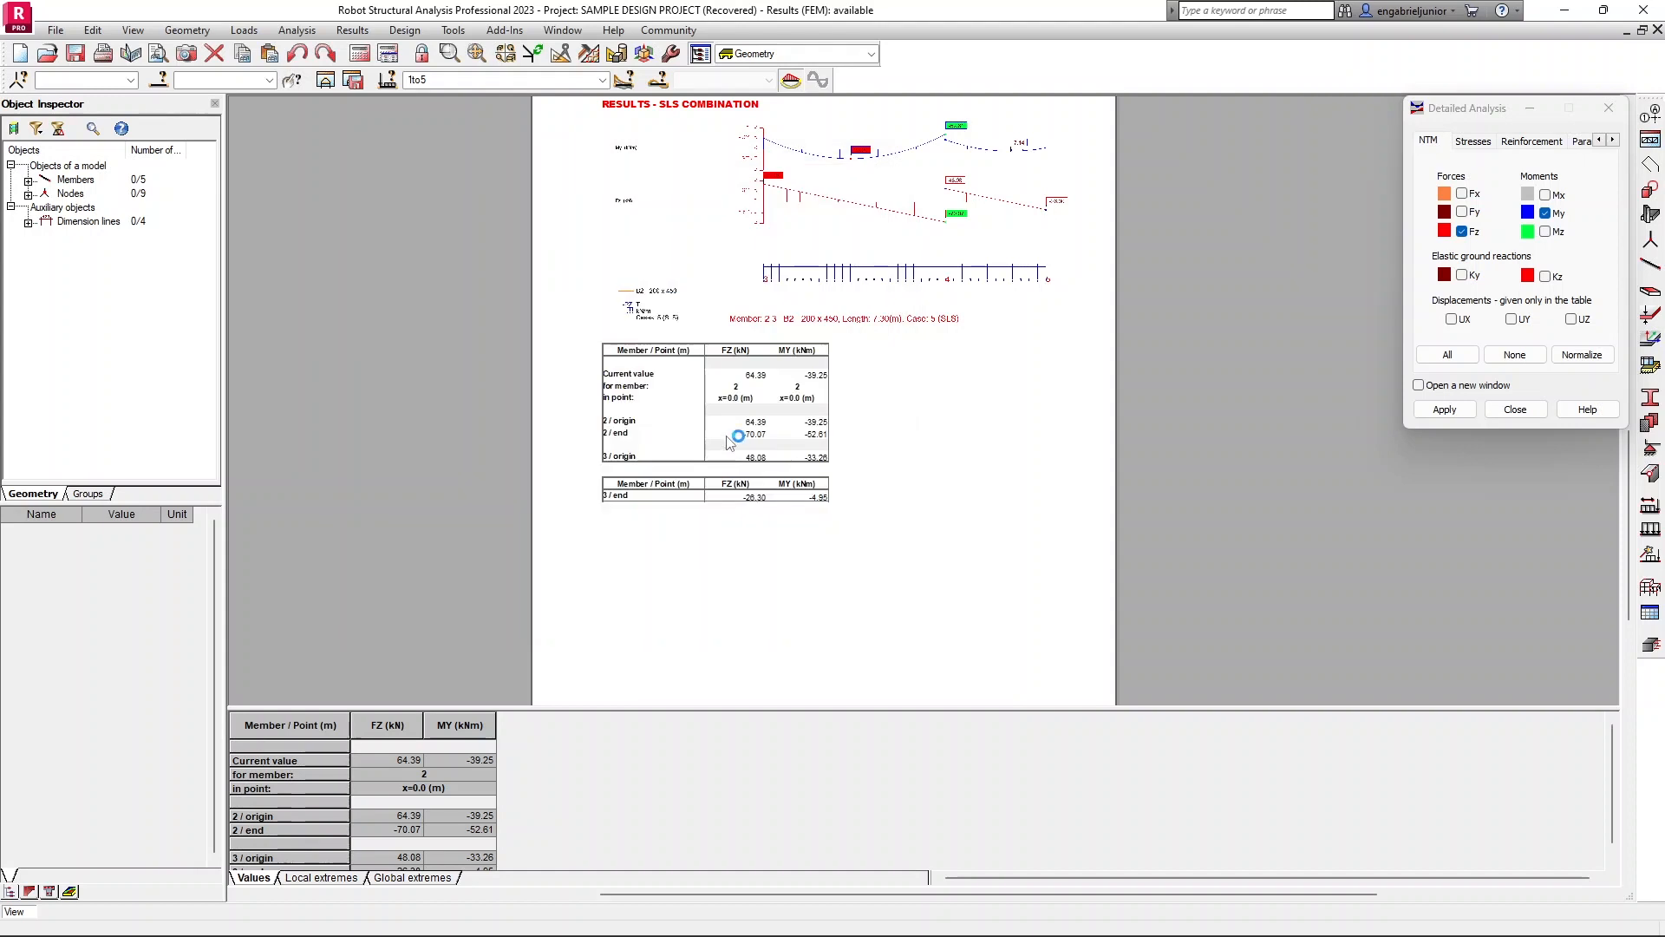
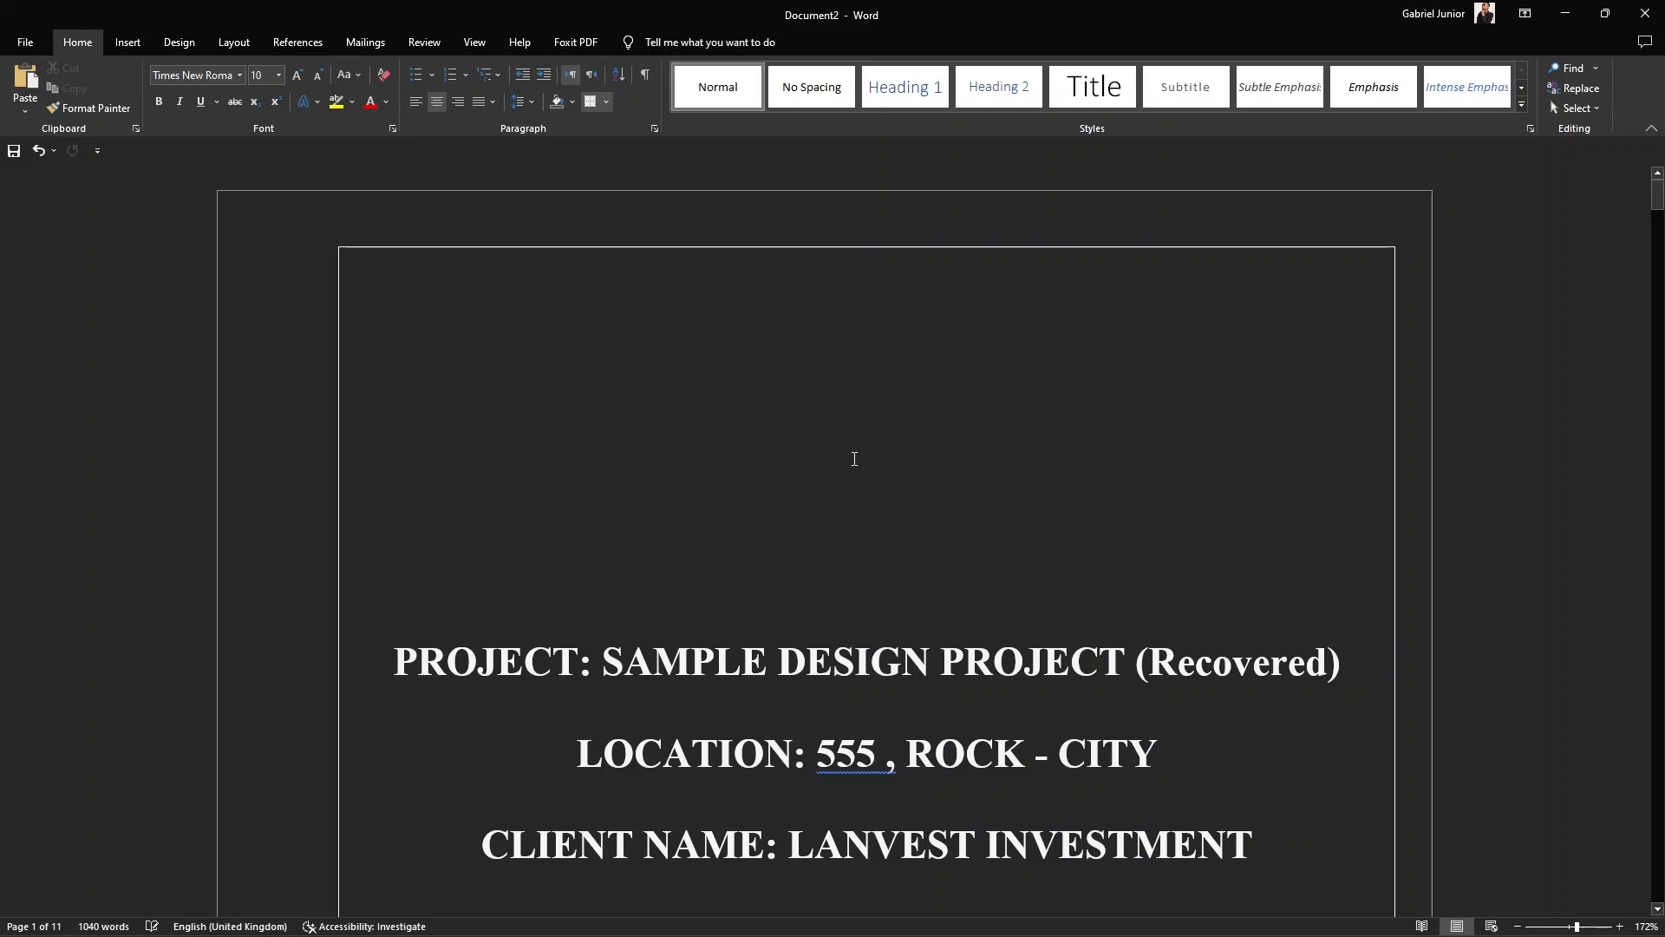
pyautogui.scroll(-10, 843, 588)
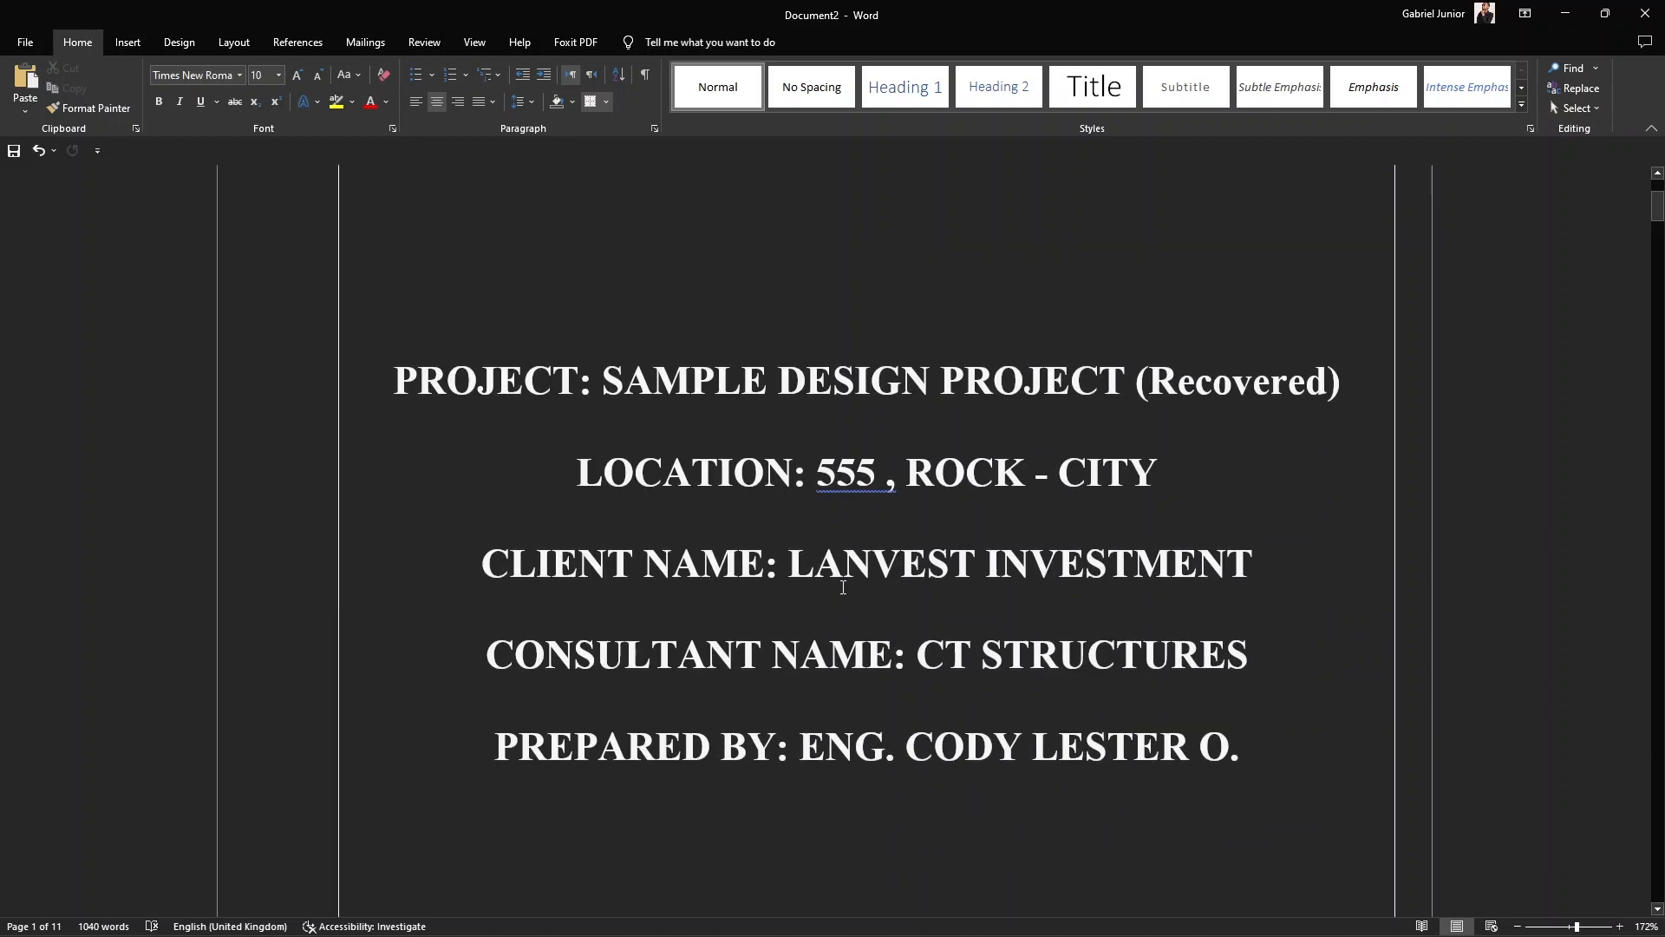
pyautogui.scroll(-6, 843, 588)
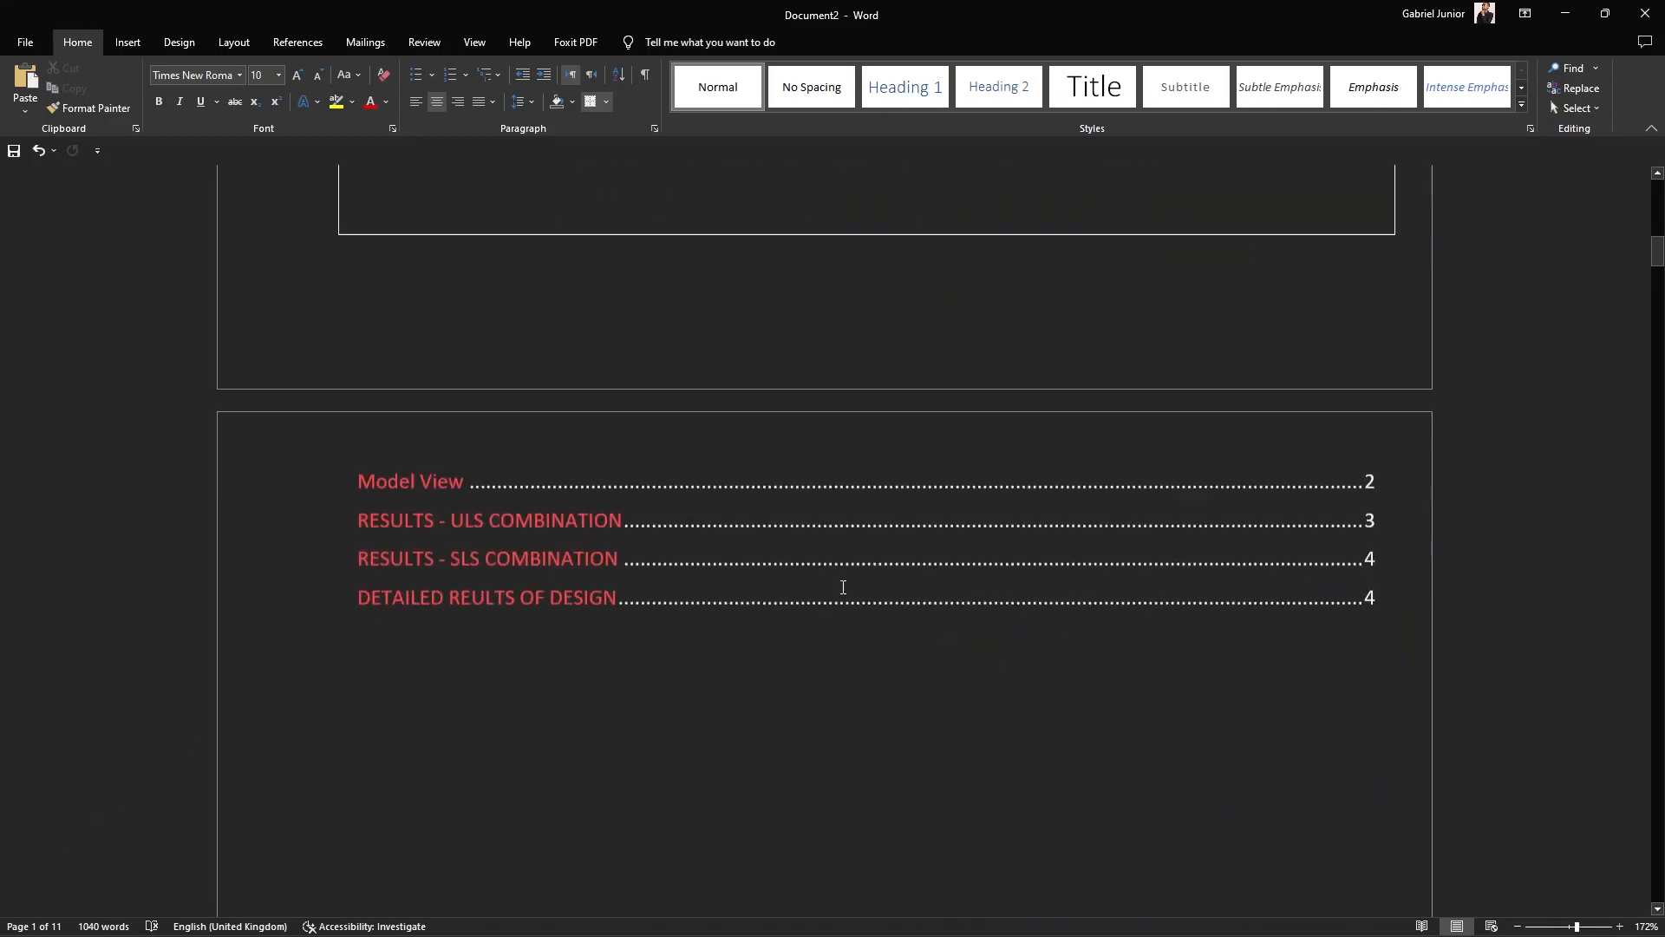
pyautogui.click(577, 452)
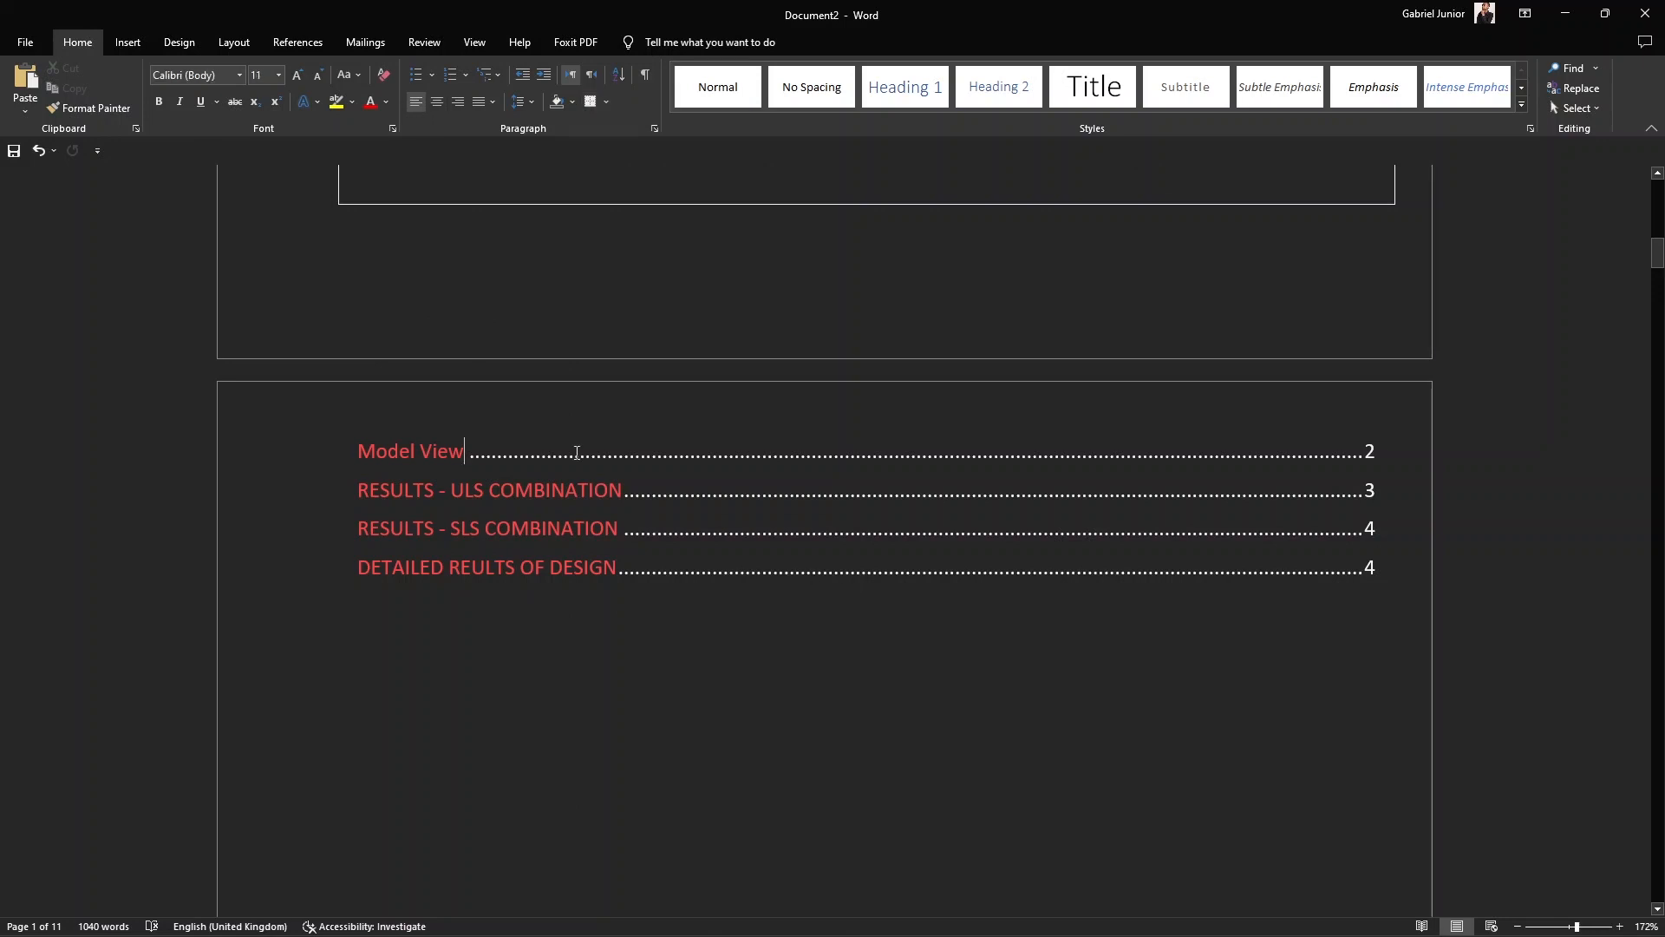
pyautogui.scroll(-15, 836, 650)
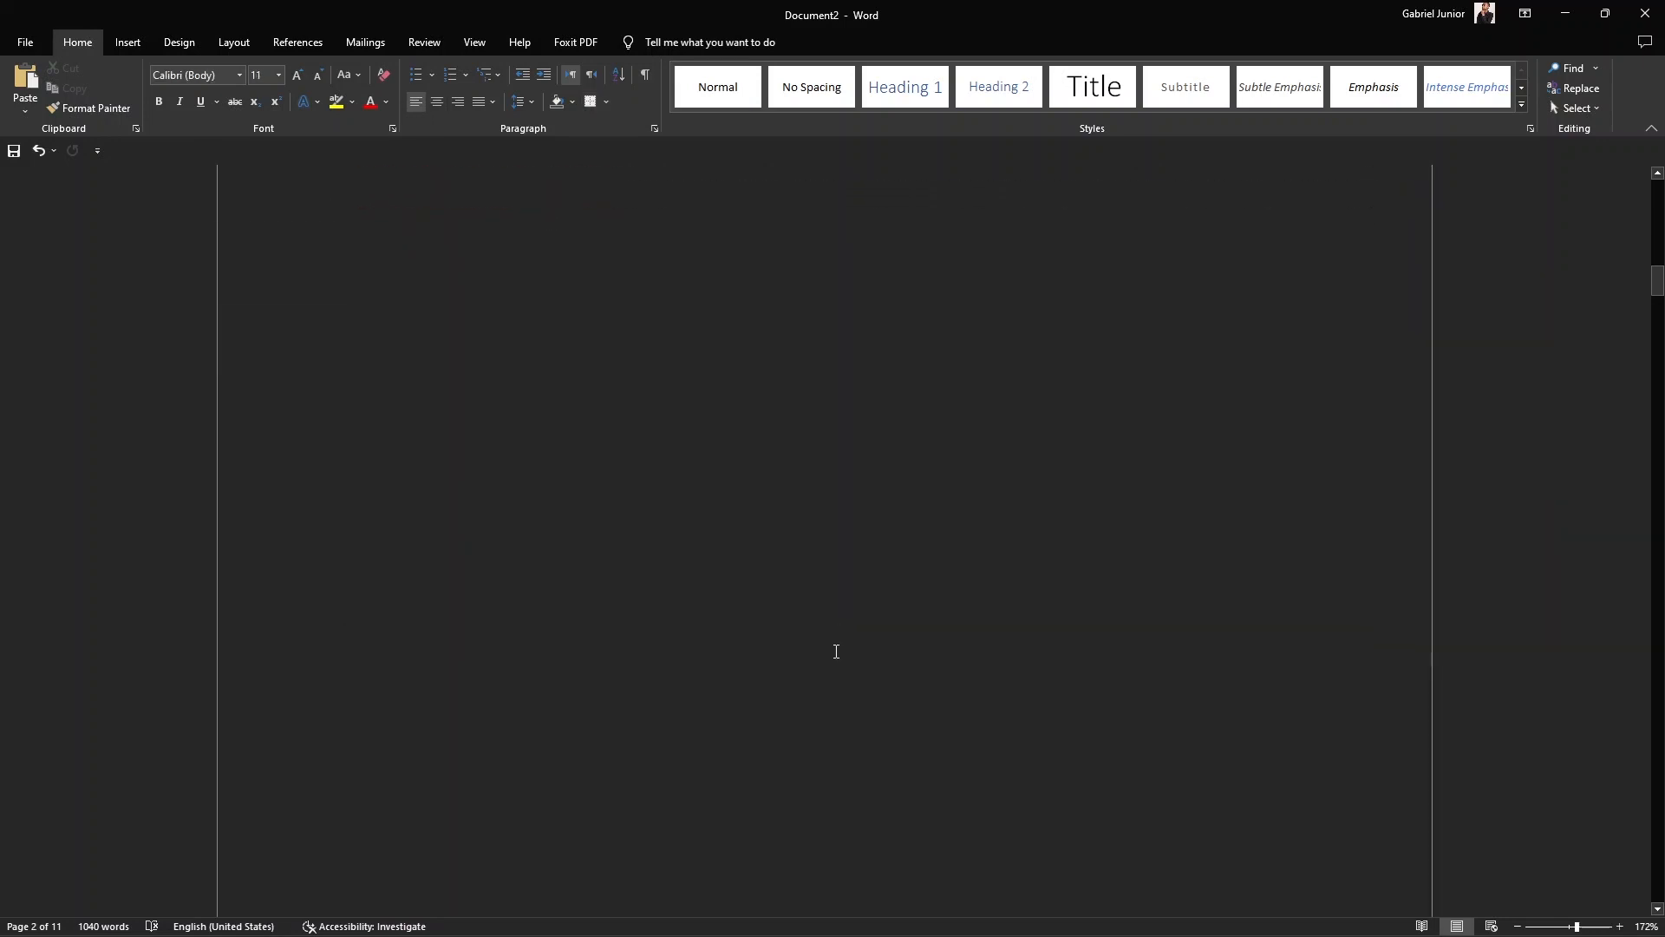
pyautogui.scroll(-5, 837, 652)
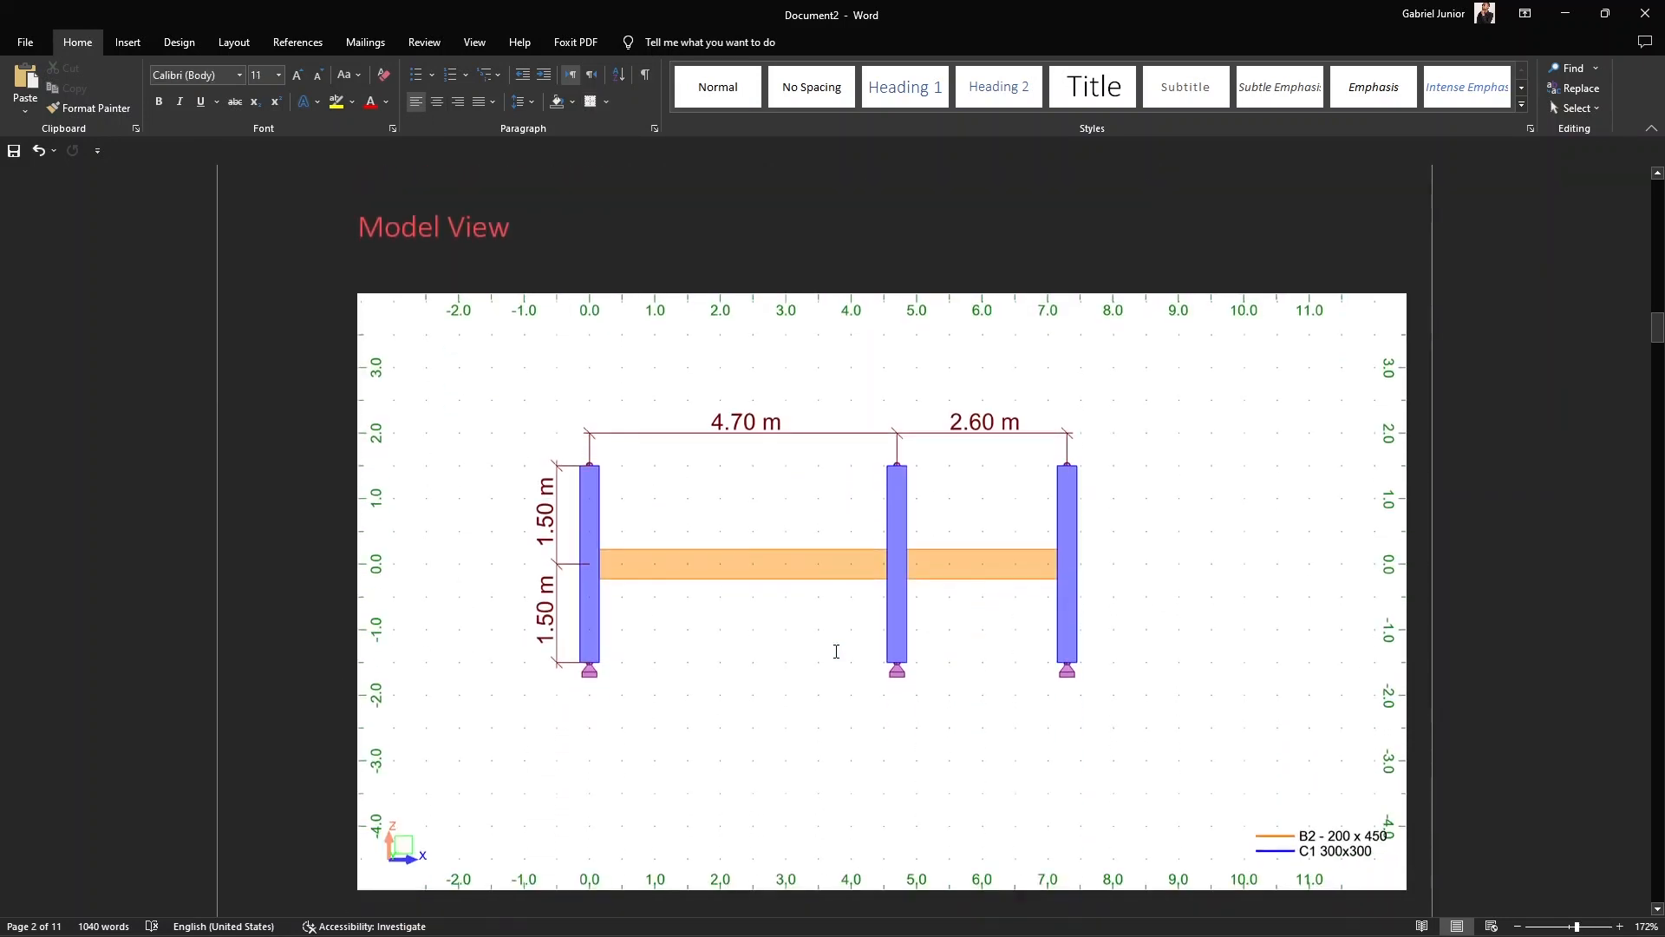
pyautogui.scroll(-1, 836, 651)
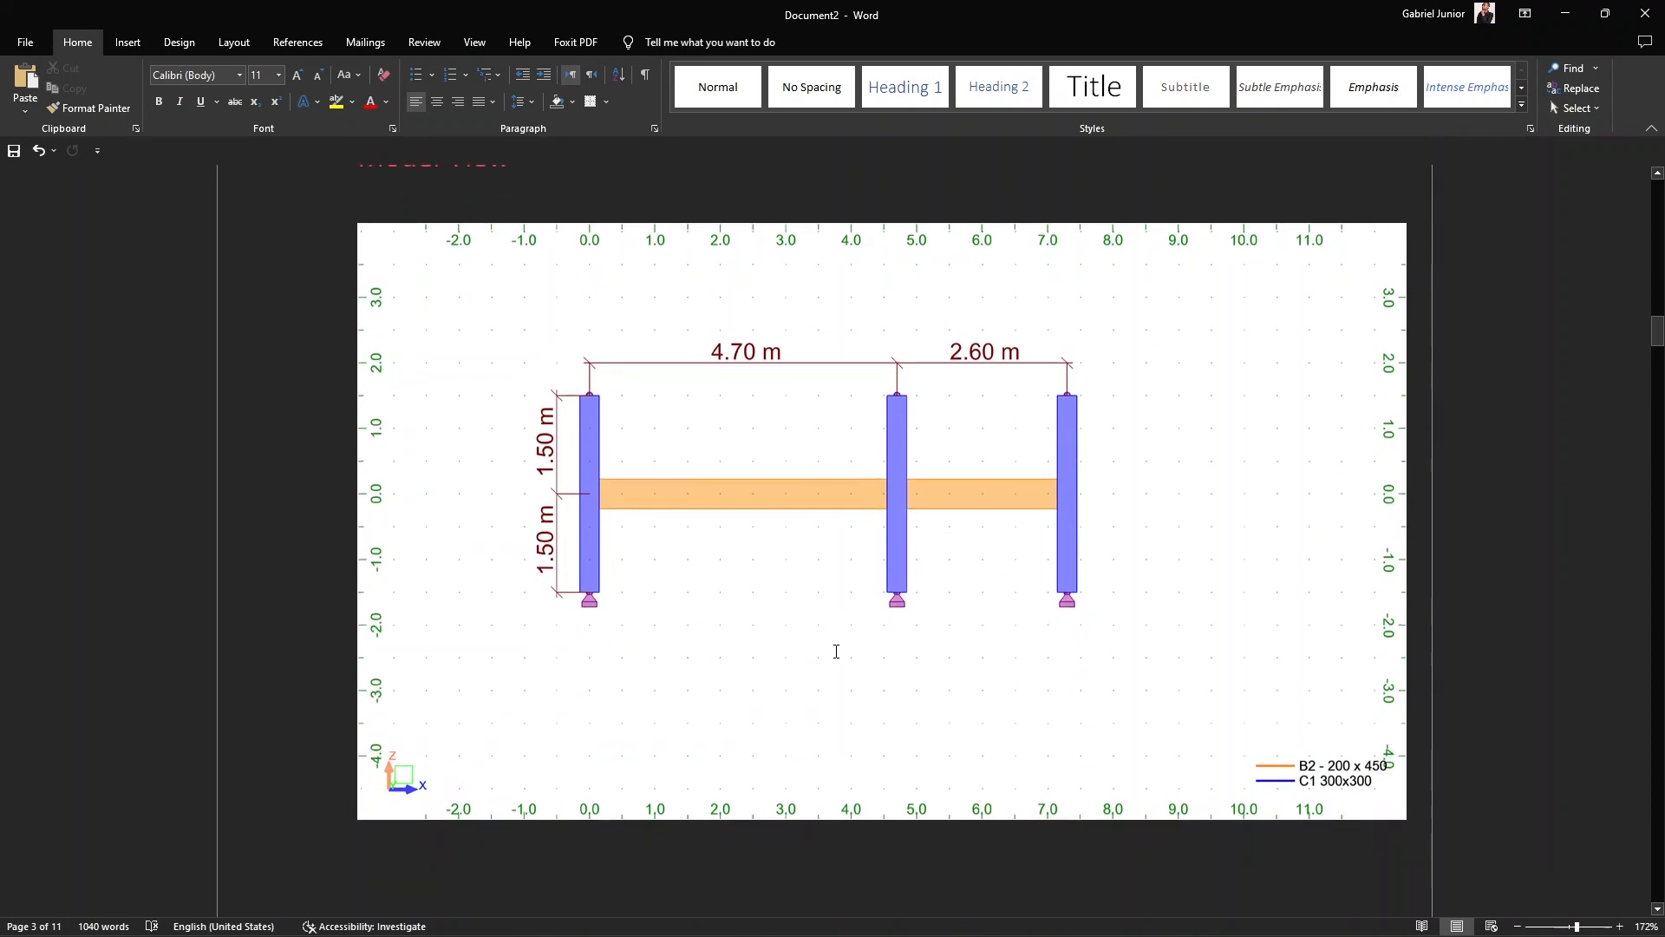
pyautogui.scroll(-15, 836, 651)
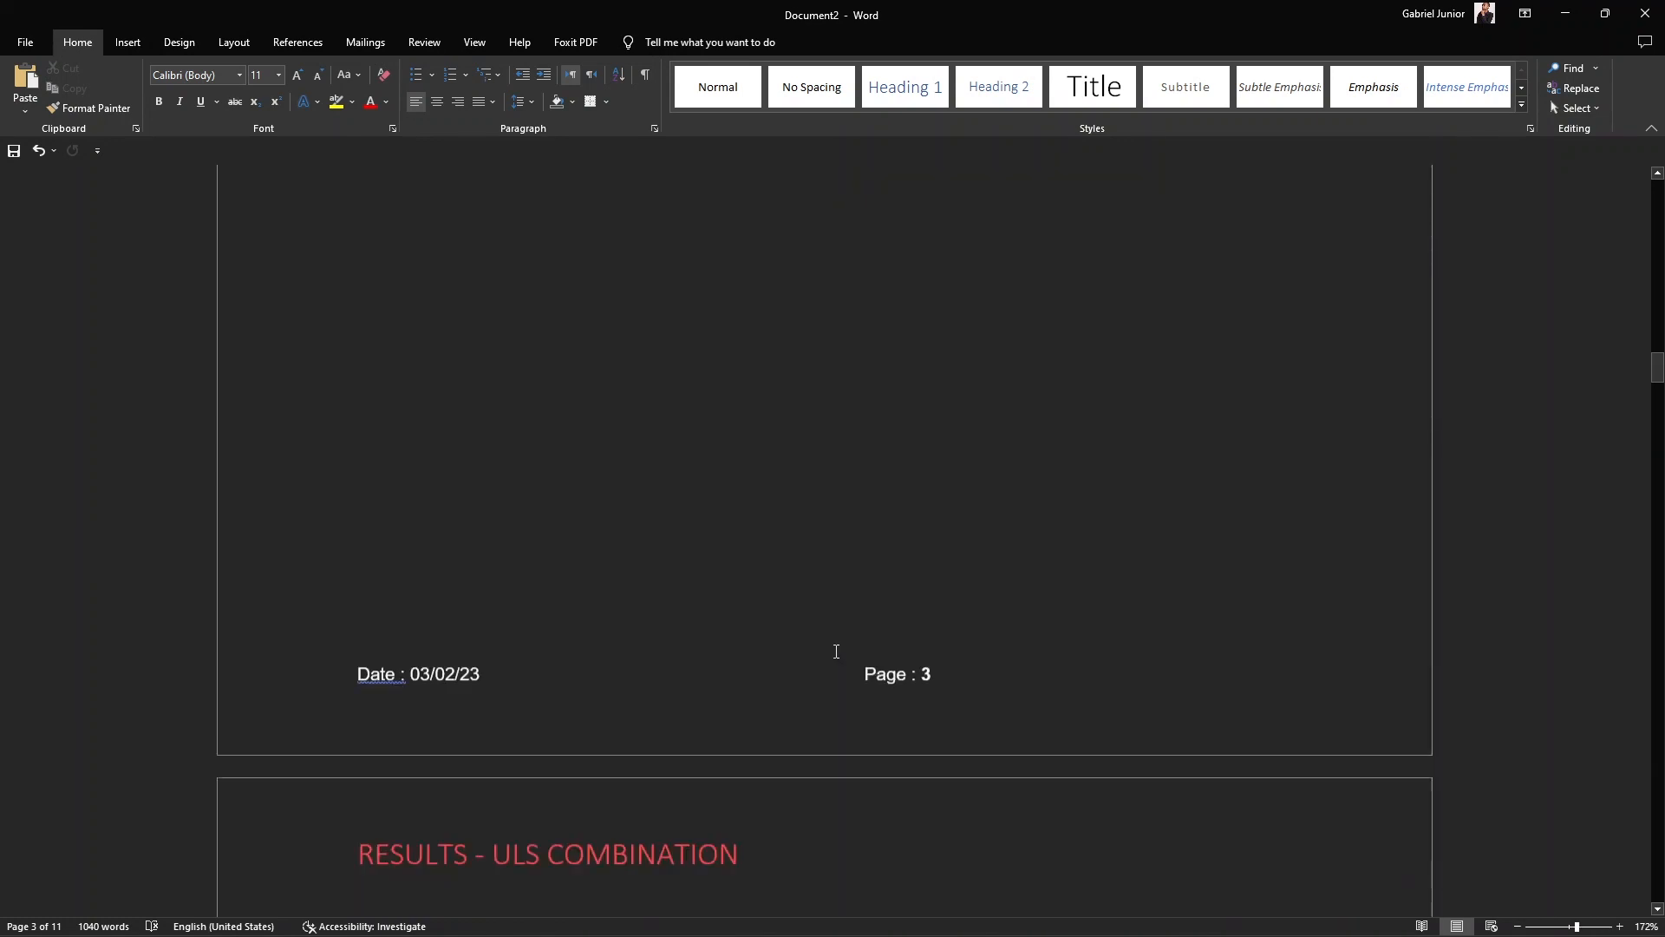
pyautogui.scroll(-1, 836, 651)
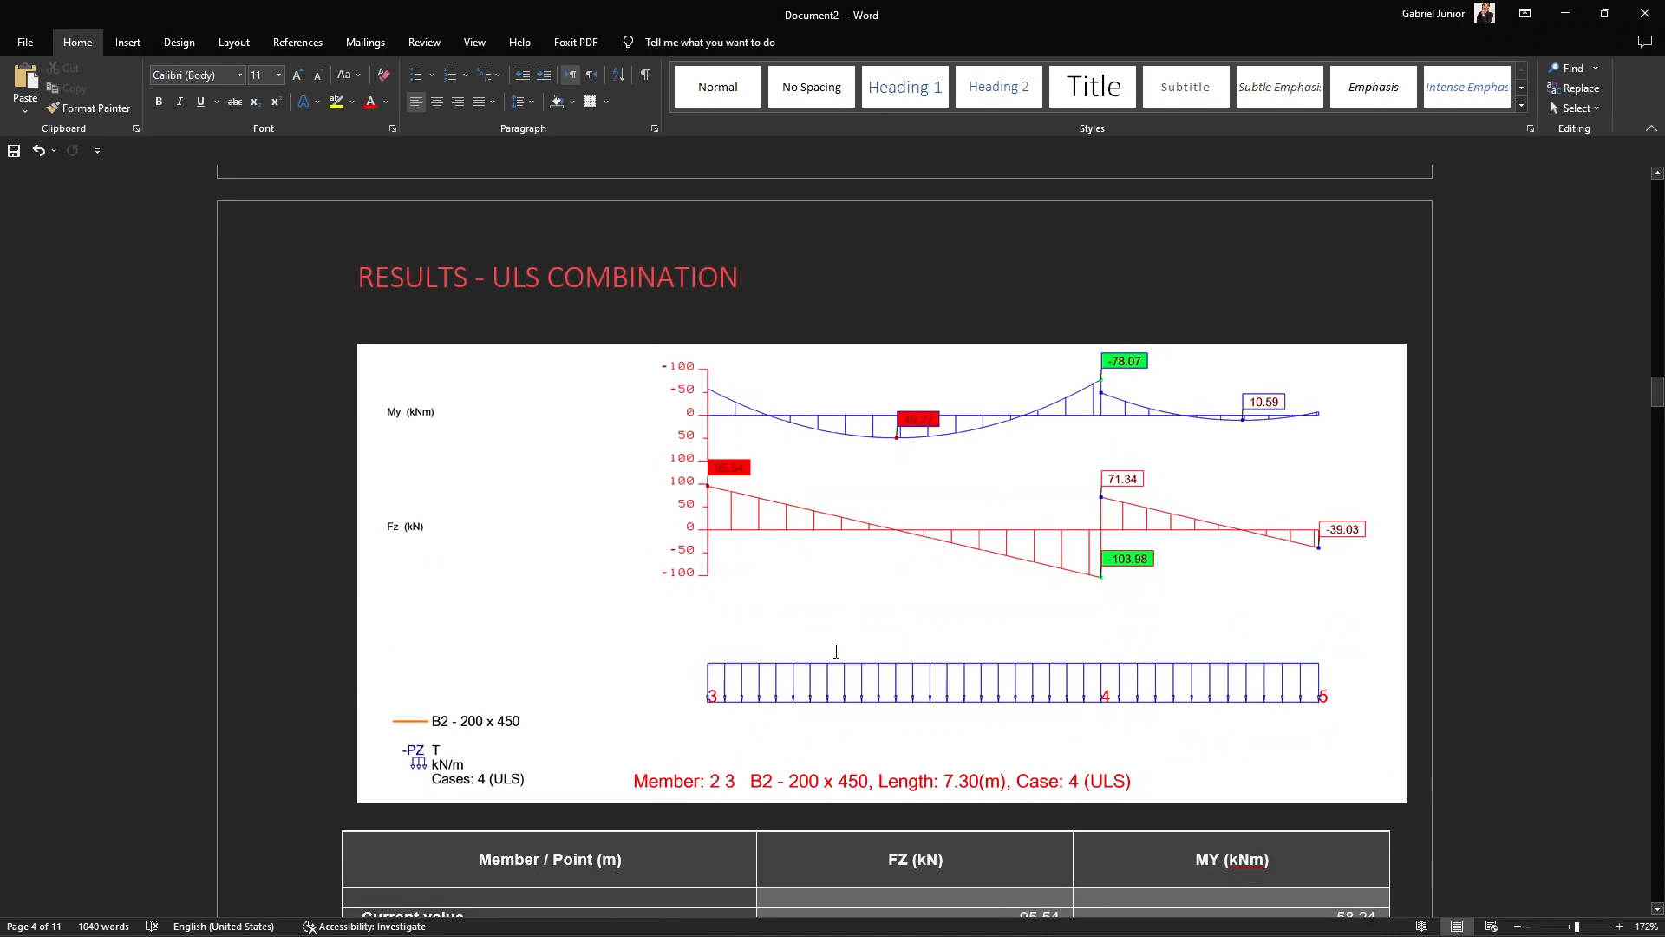
pyautogui.scroll(-8, 836, 651)
pyautogui.scroll(-15, 837, 652)
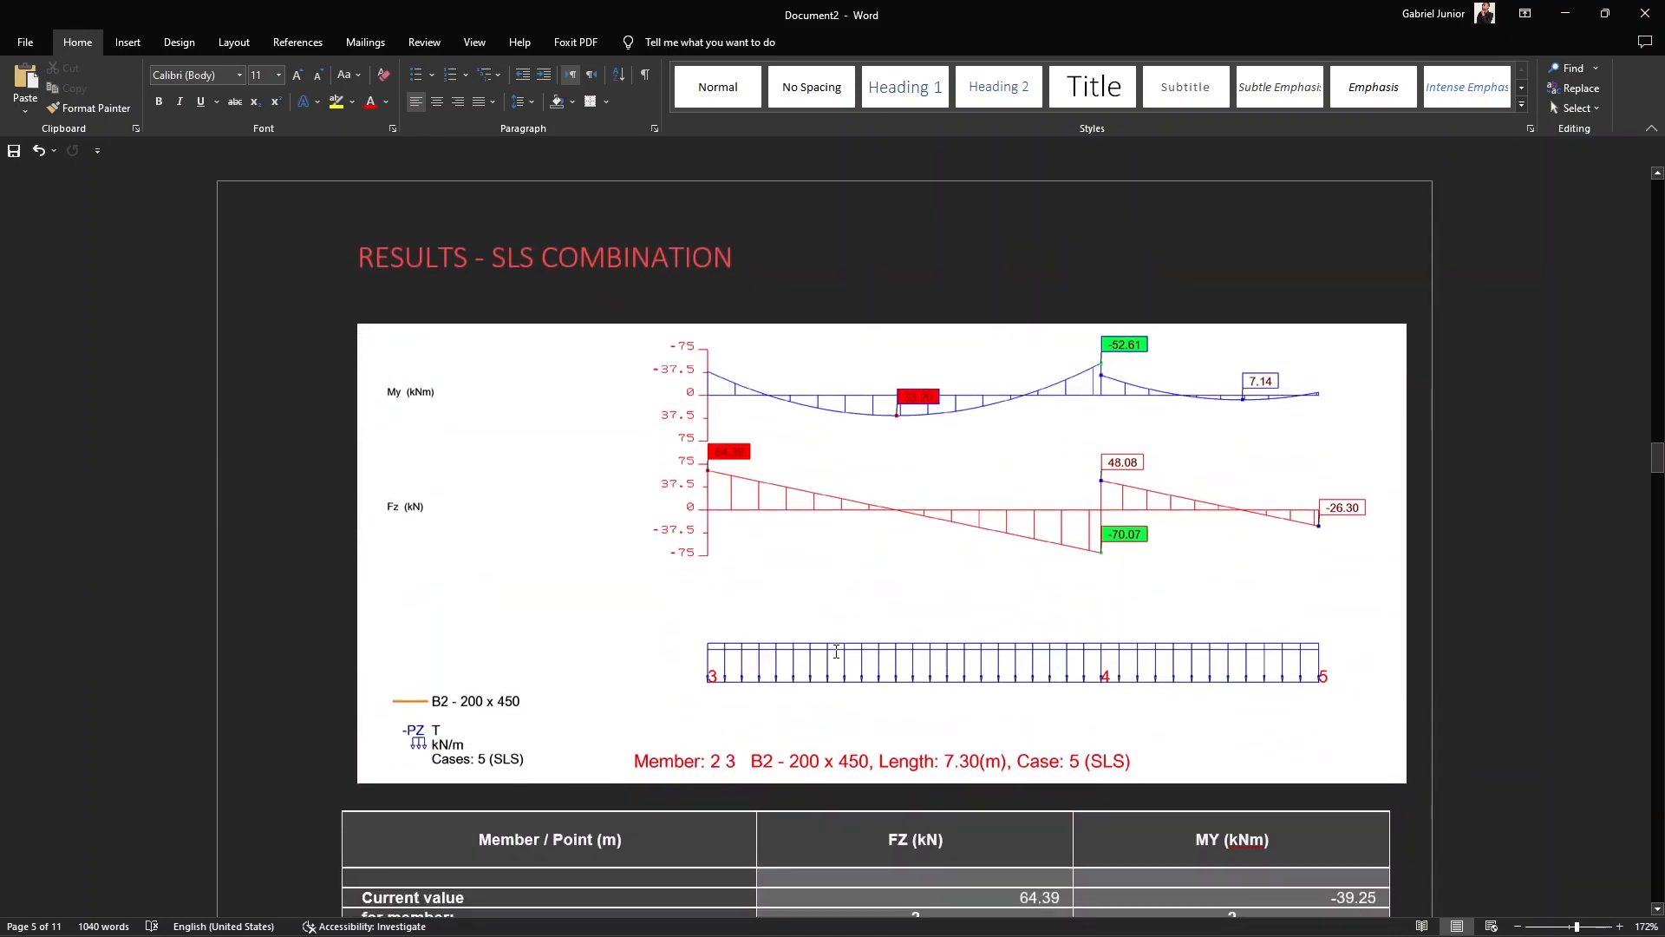
# Step: Delete the stray ": ---" line under the DETAILED REULTS OF DESIGN heading, including its empty paragraph
pyautogui.scroll(-15, 836, 651)
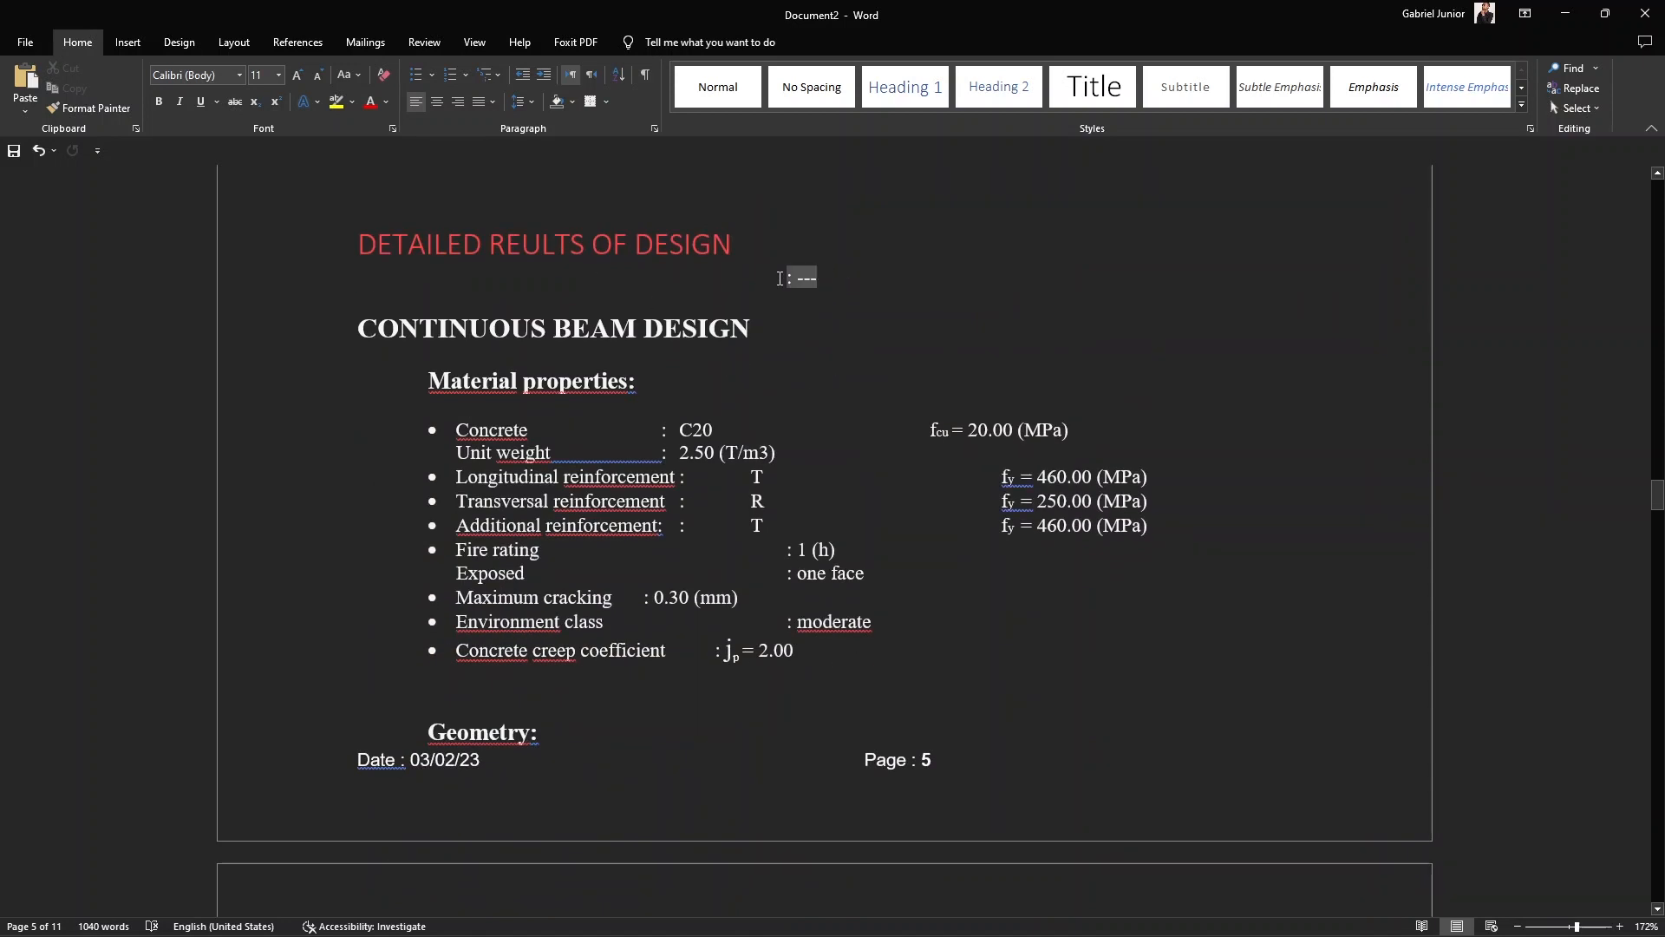
pyautogui.press('BackSpace')
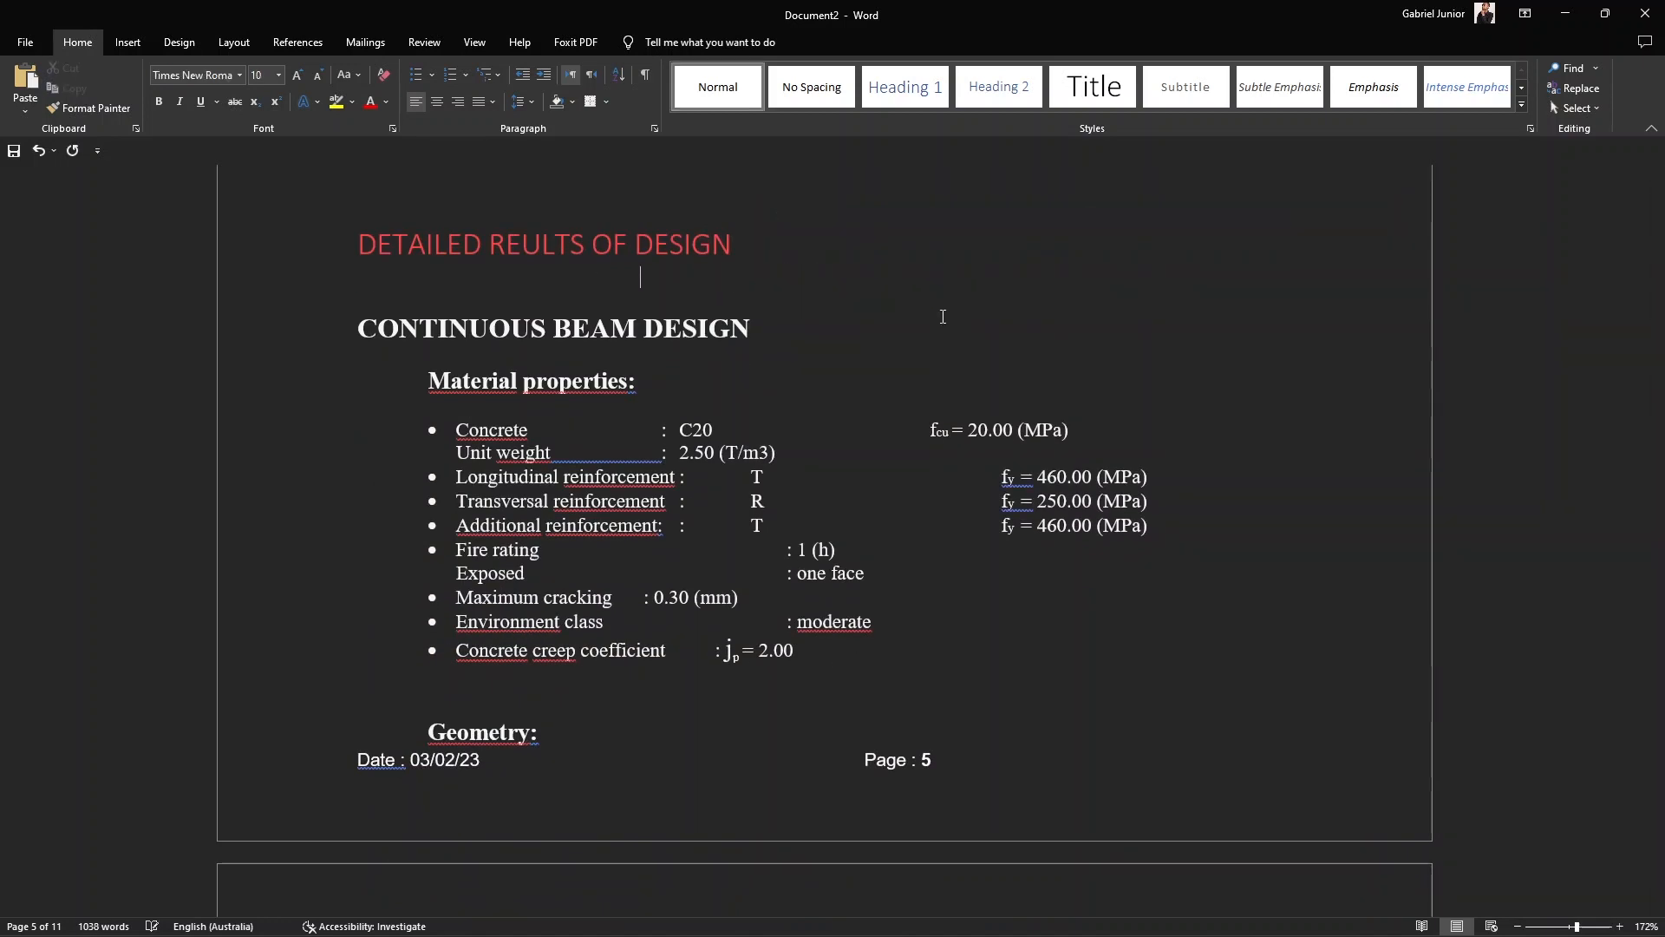
pyautogui.press('BackSpace')
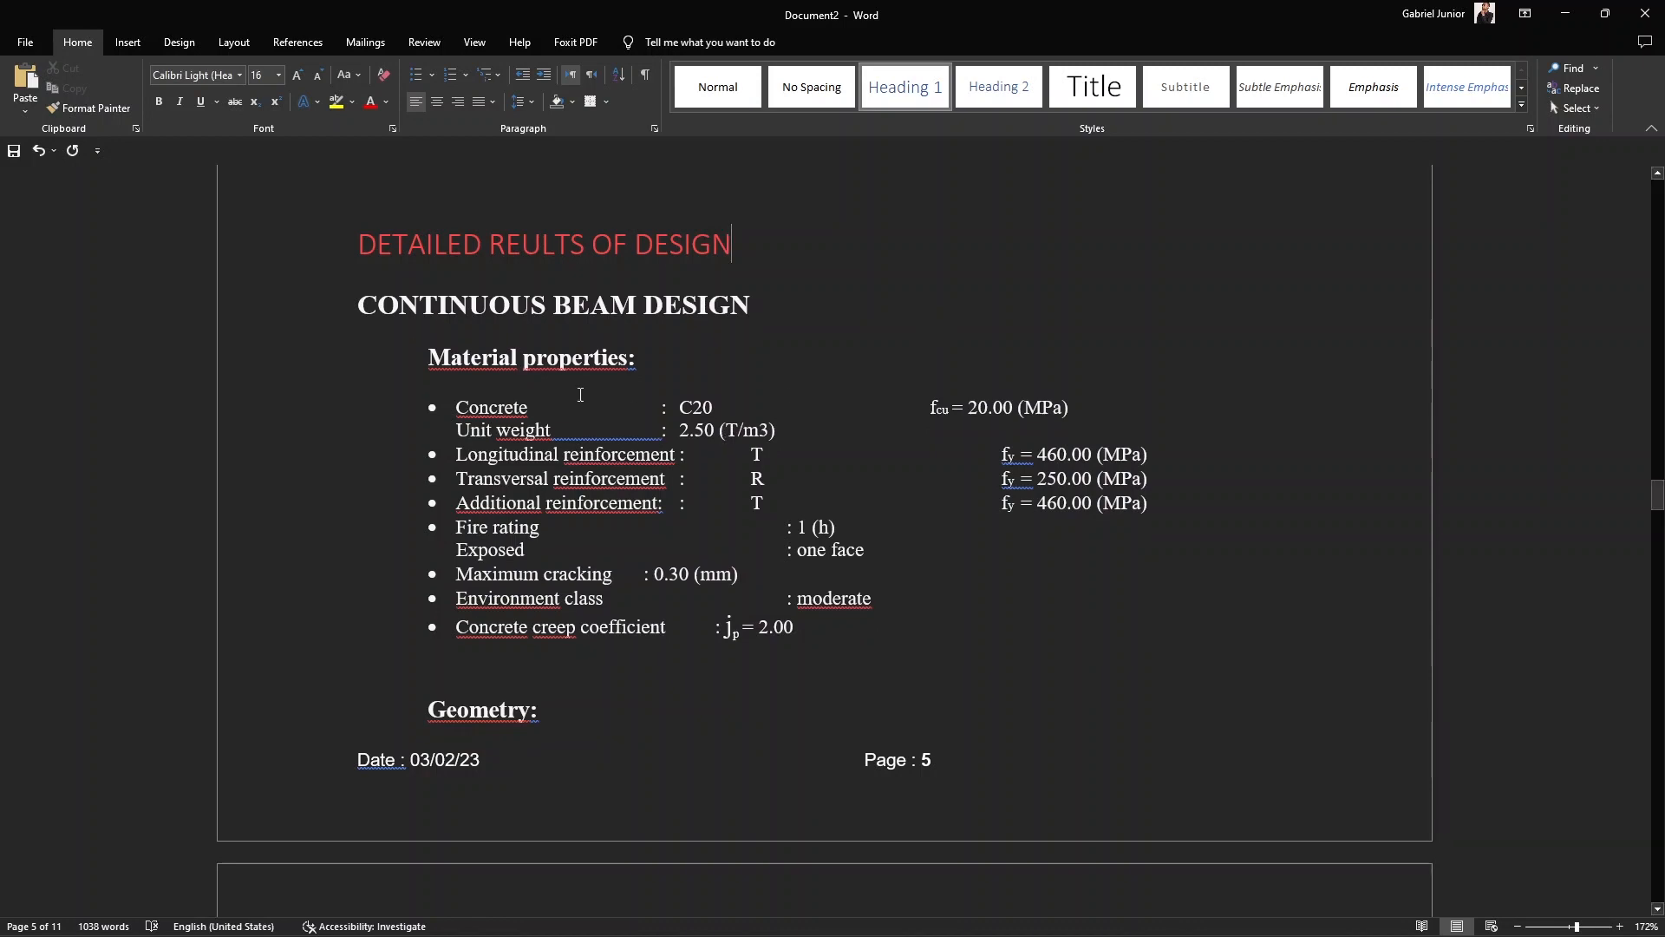
# Step: Insert a page break before the DETAILED REULTS OF DESIGN heading and remove the blank line above the heading
pyautogui.scroll(5, 635, 412)
pyautogui.click(361, 476)
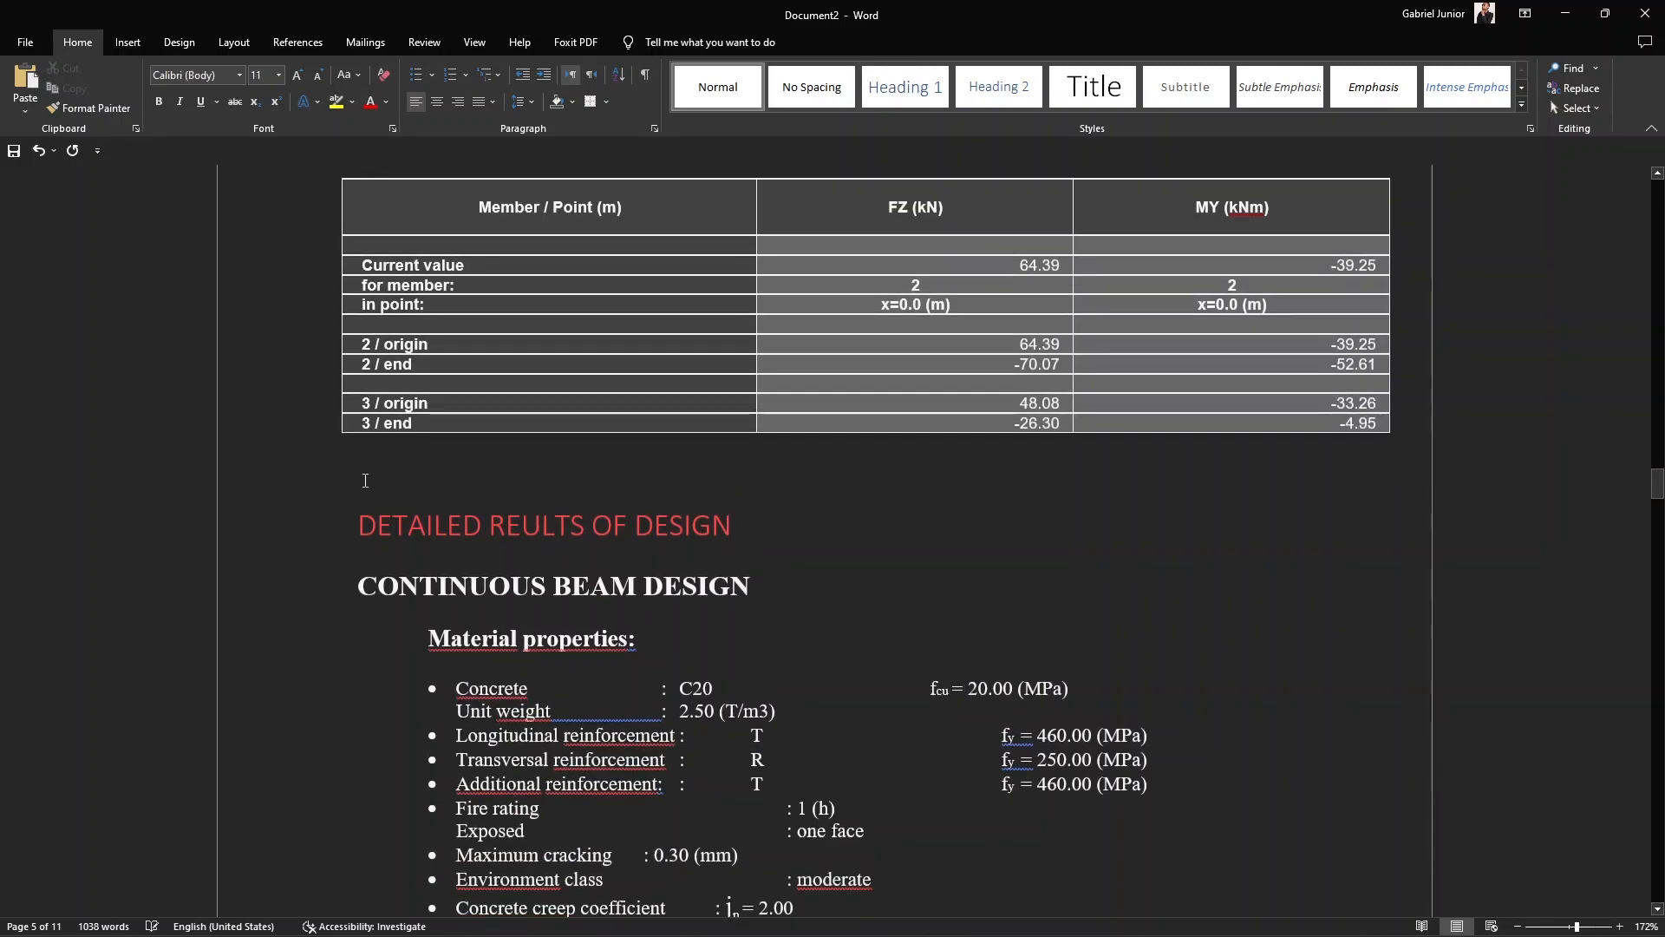
pyautogui.hotkey('ctrl', 'Return')
pyautogui.scroll(-2, 416, 647)
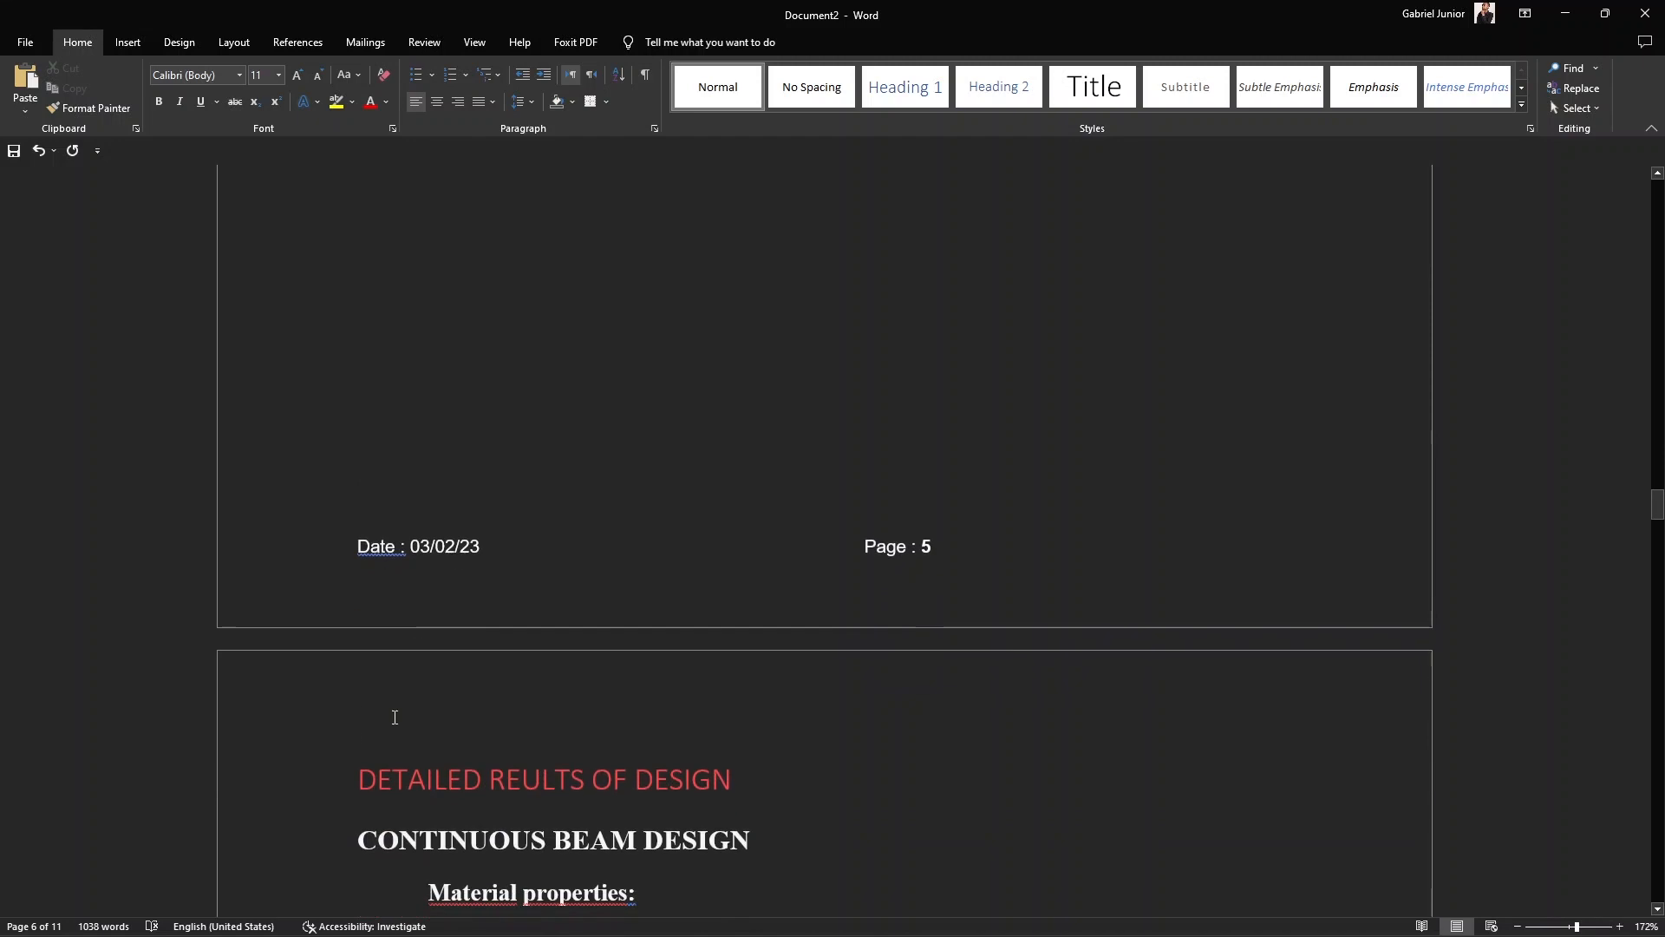
pyautogui.click(360, 778)
pyautogui.press('BackSpace')
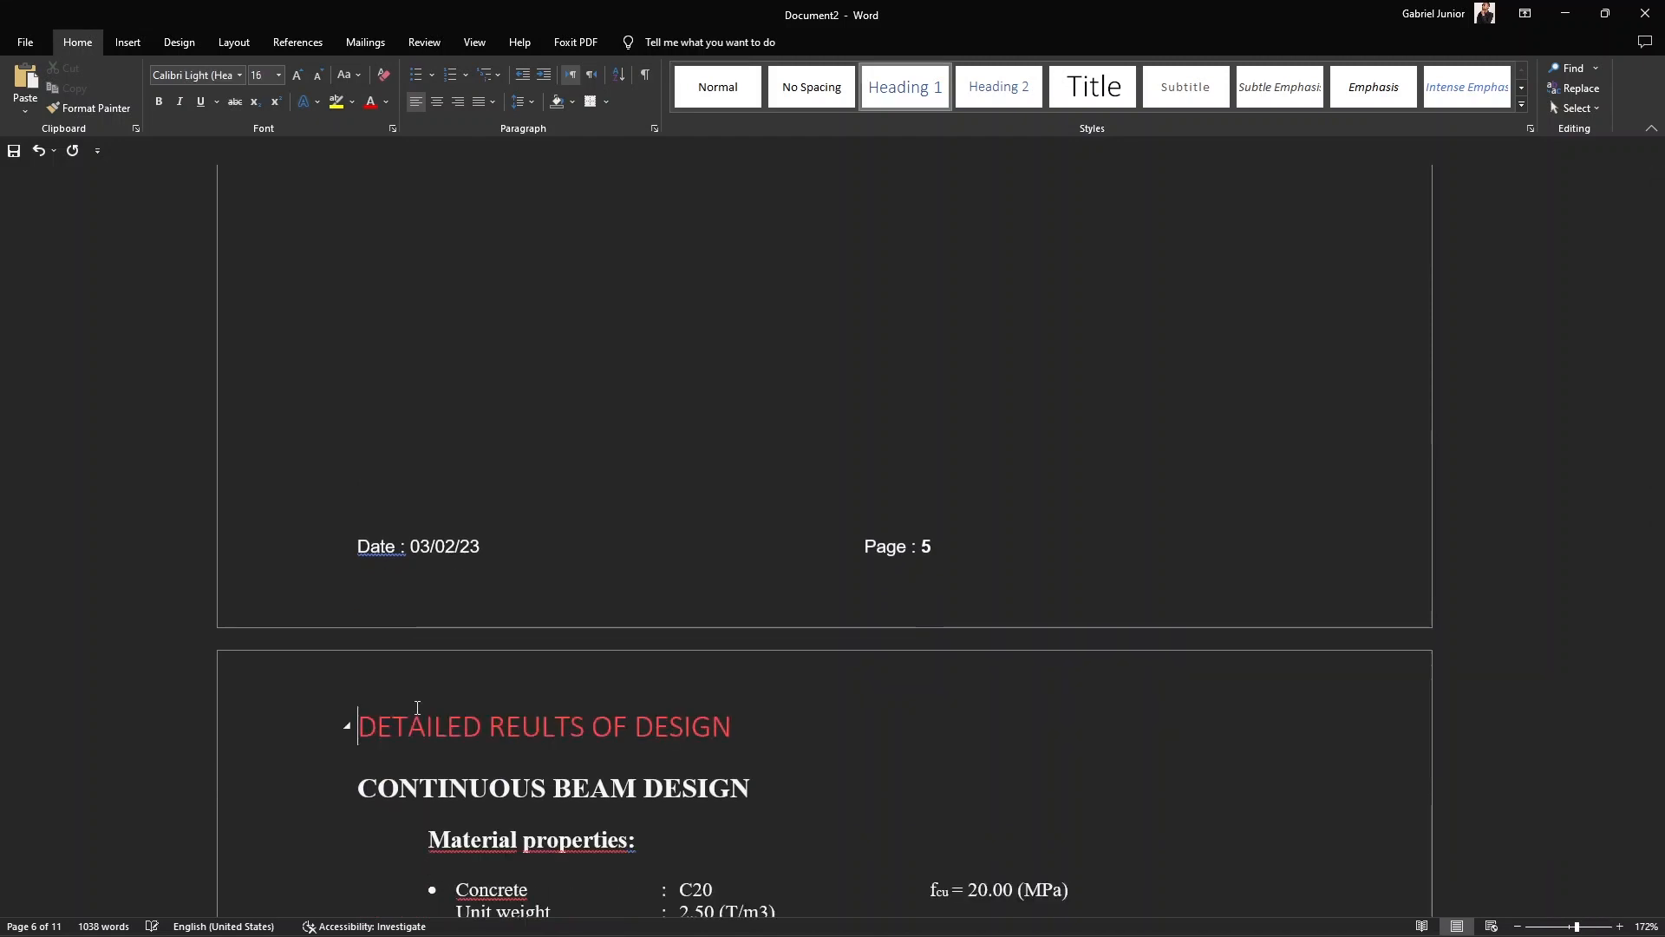
# Step: Review the continuous beam design pages from material properties through the diagrams, reinforcement and material survey
pyautogui.scroll(-6, 417, 708)
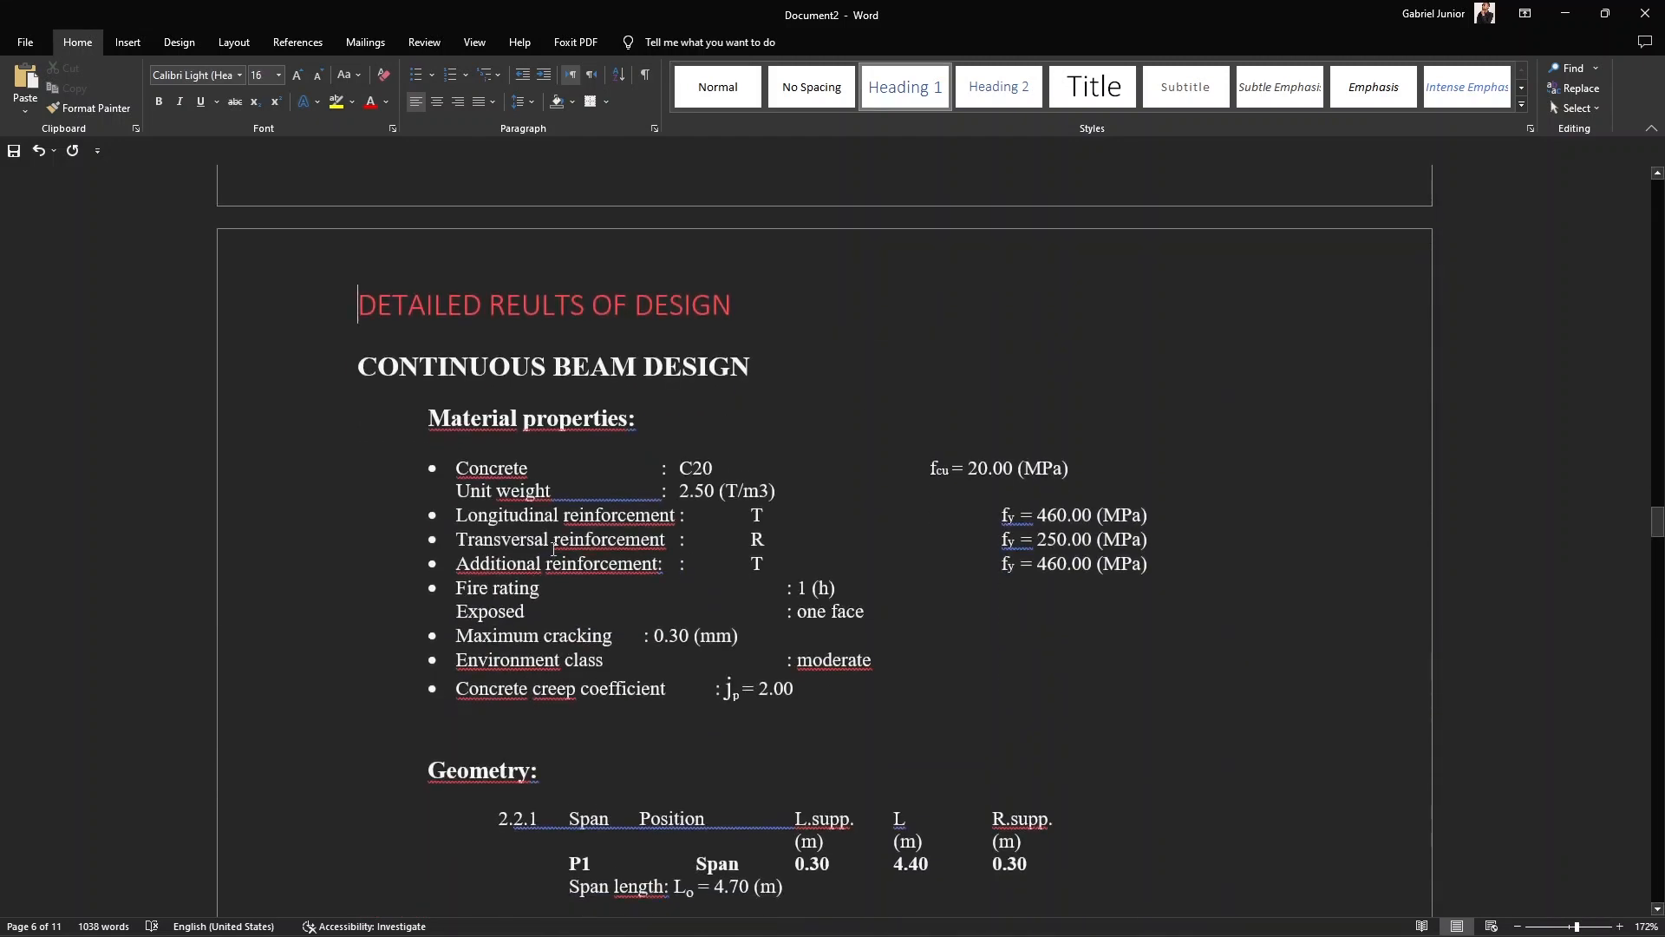
pyautogui.scroll(-12, 585, 521)
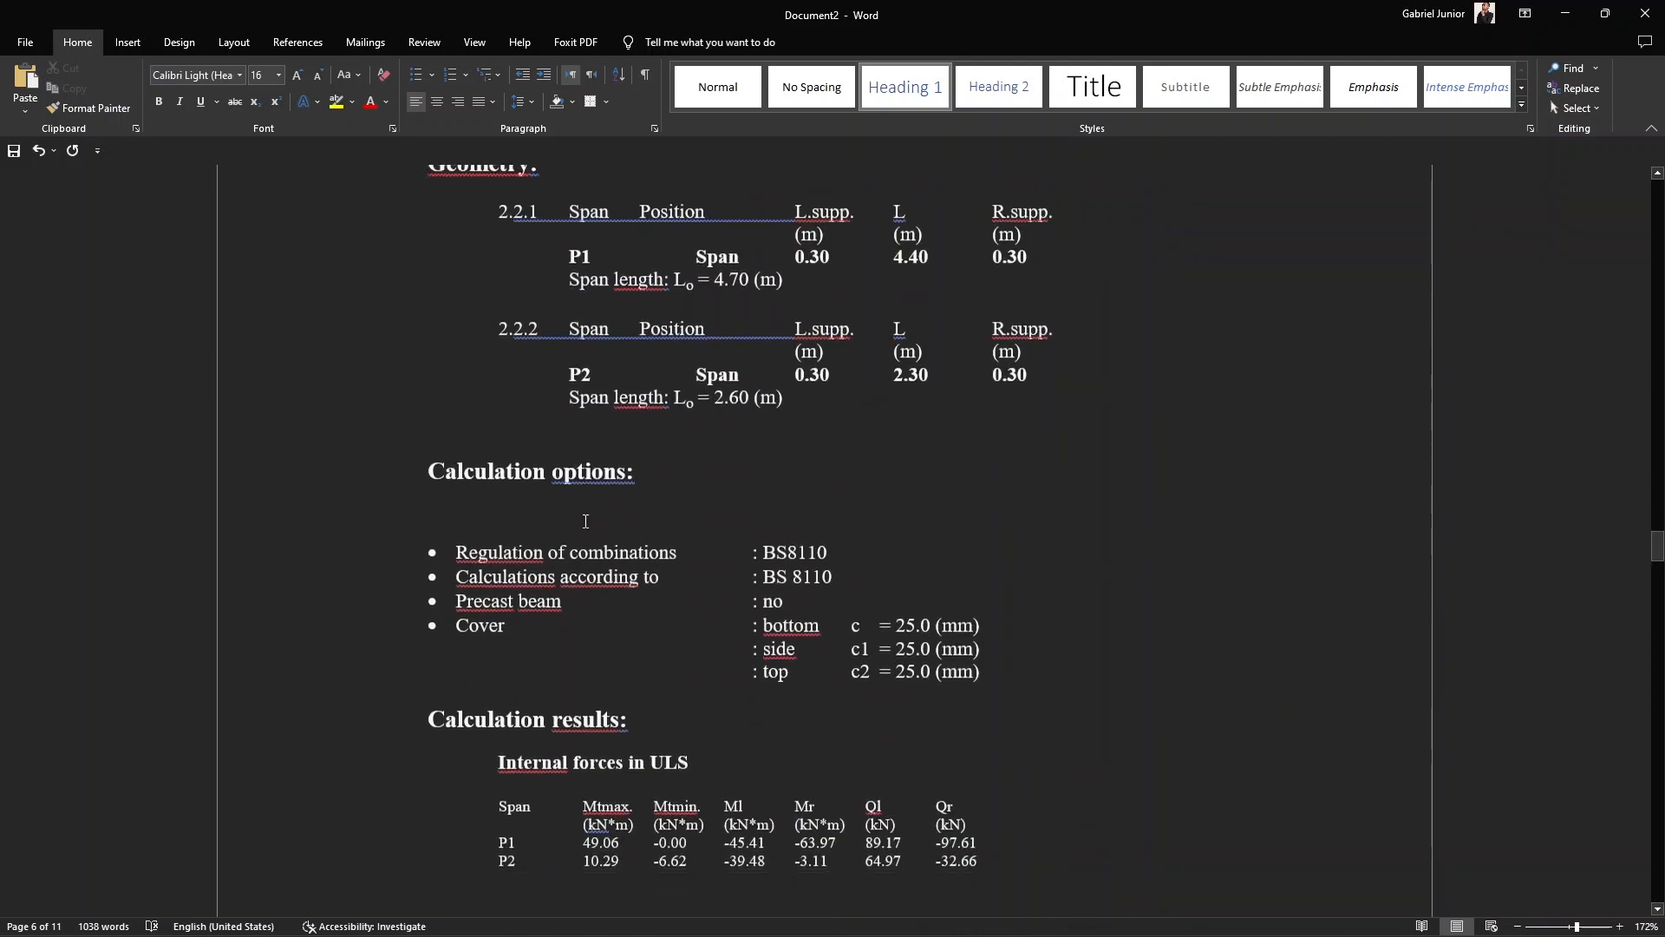
pyautogui.scroll(-9, 585, 521)
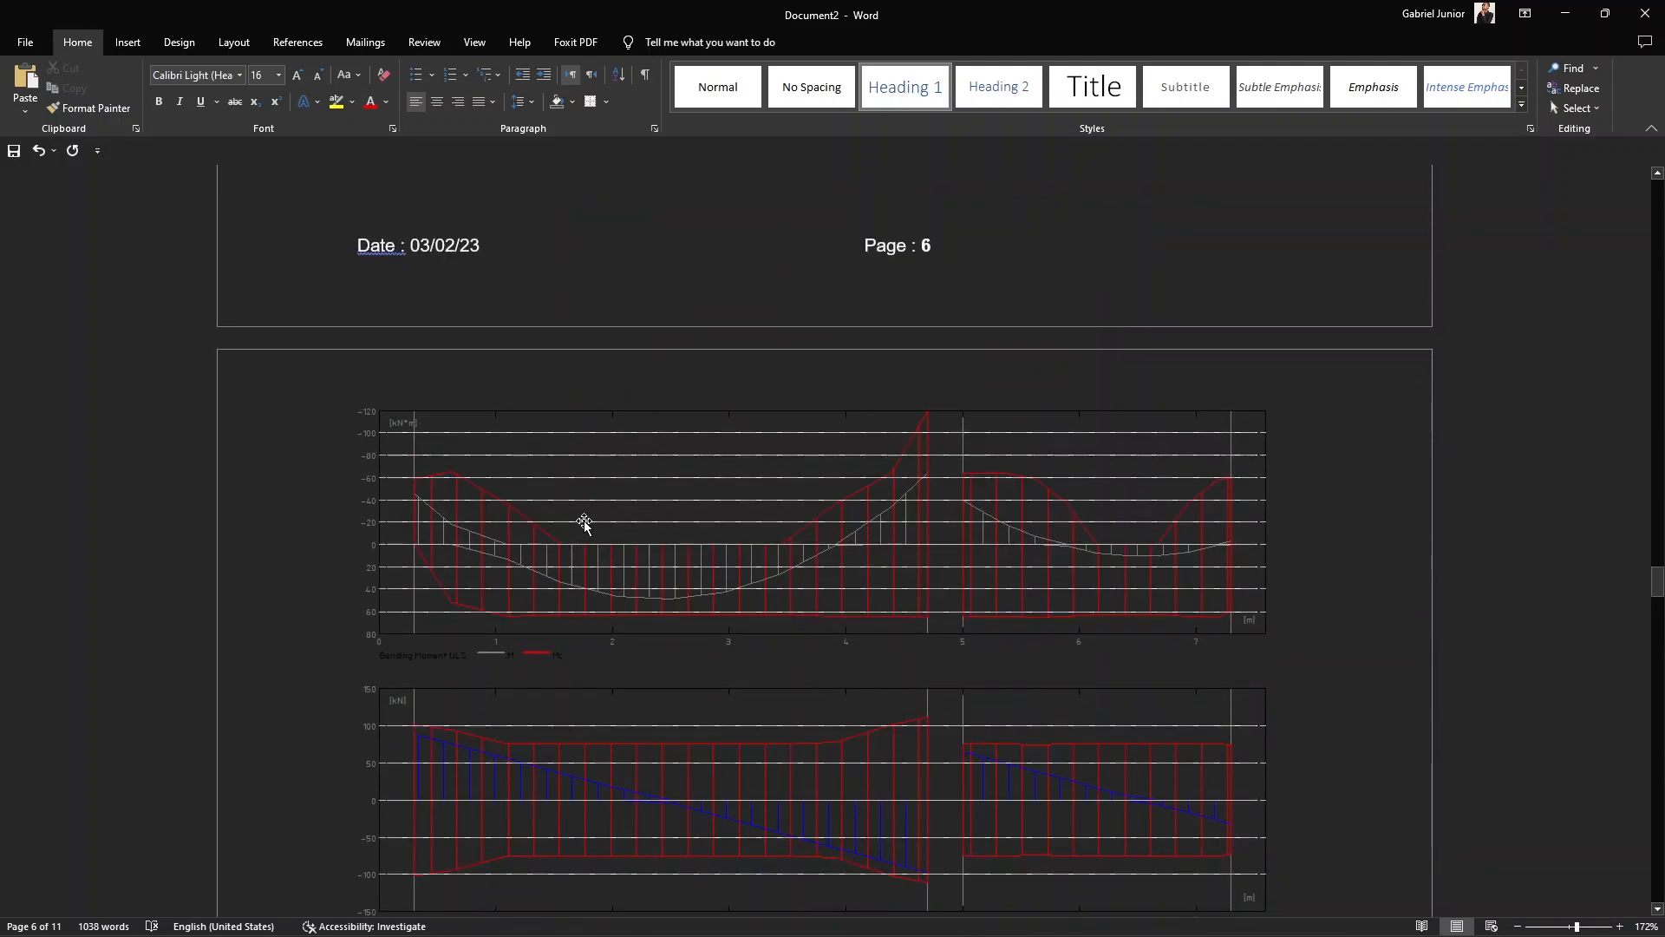
pyautogui.scroll(-13, 658, 523)
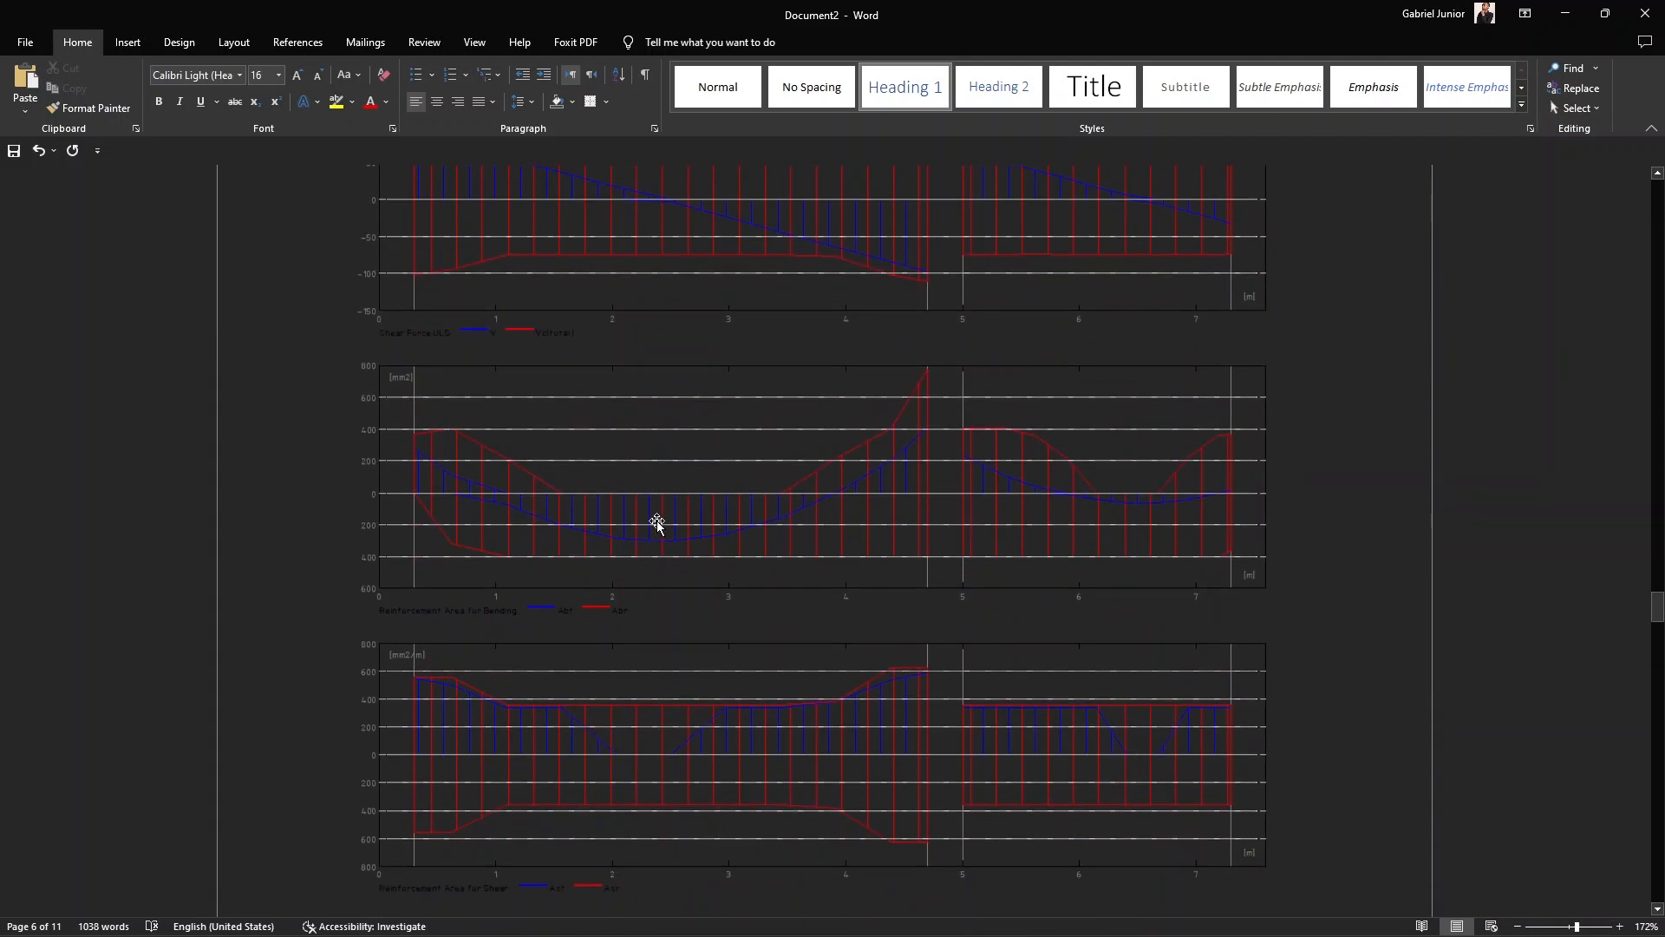
pyautogui.scroll(-11, 658, 523)
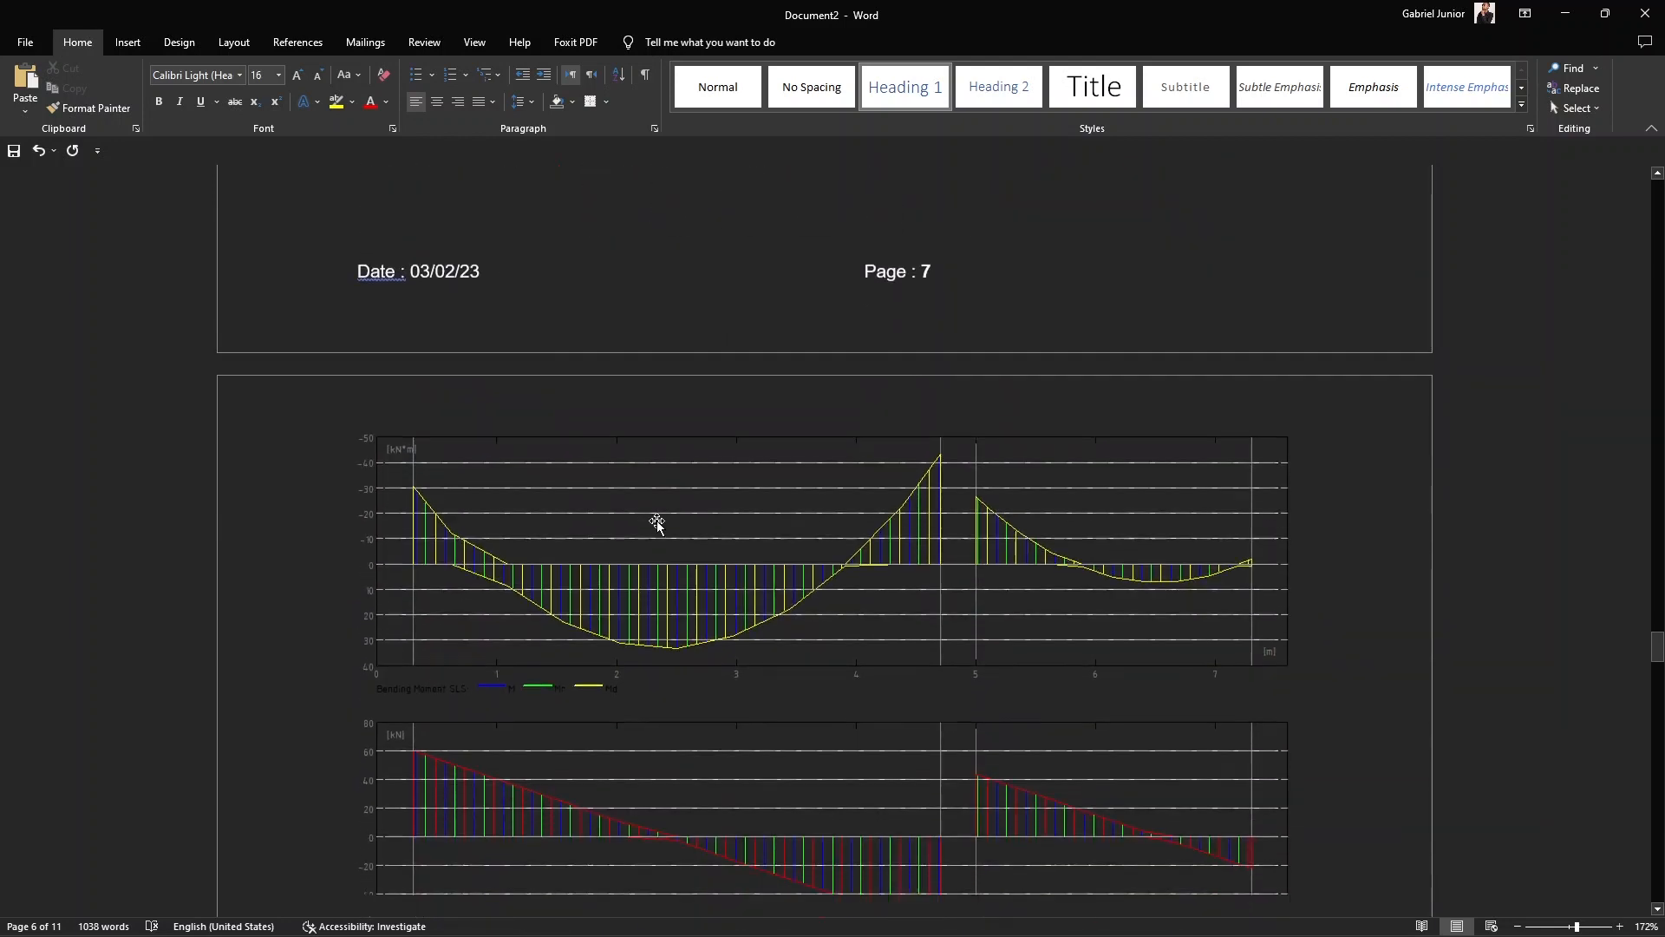
pyautogui.scroll(-14, 658, 523)
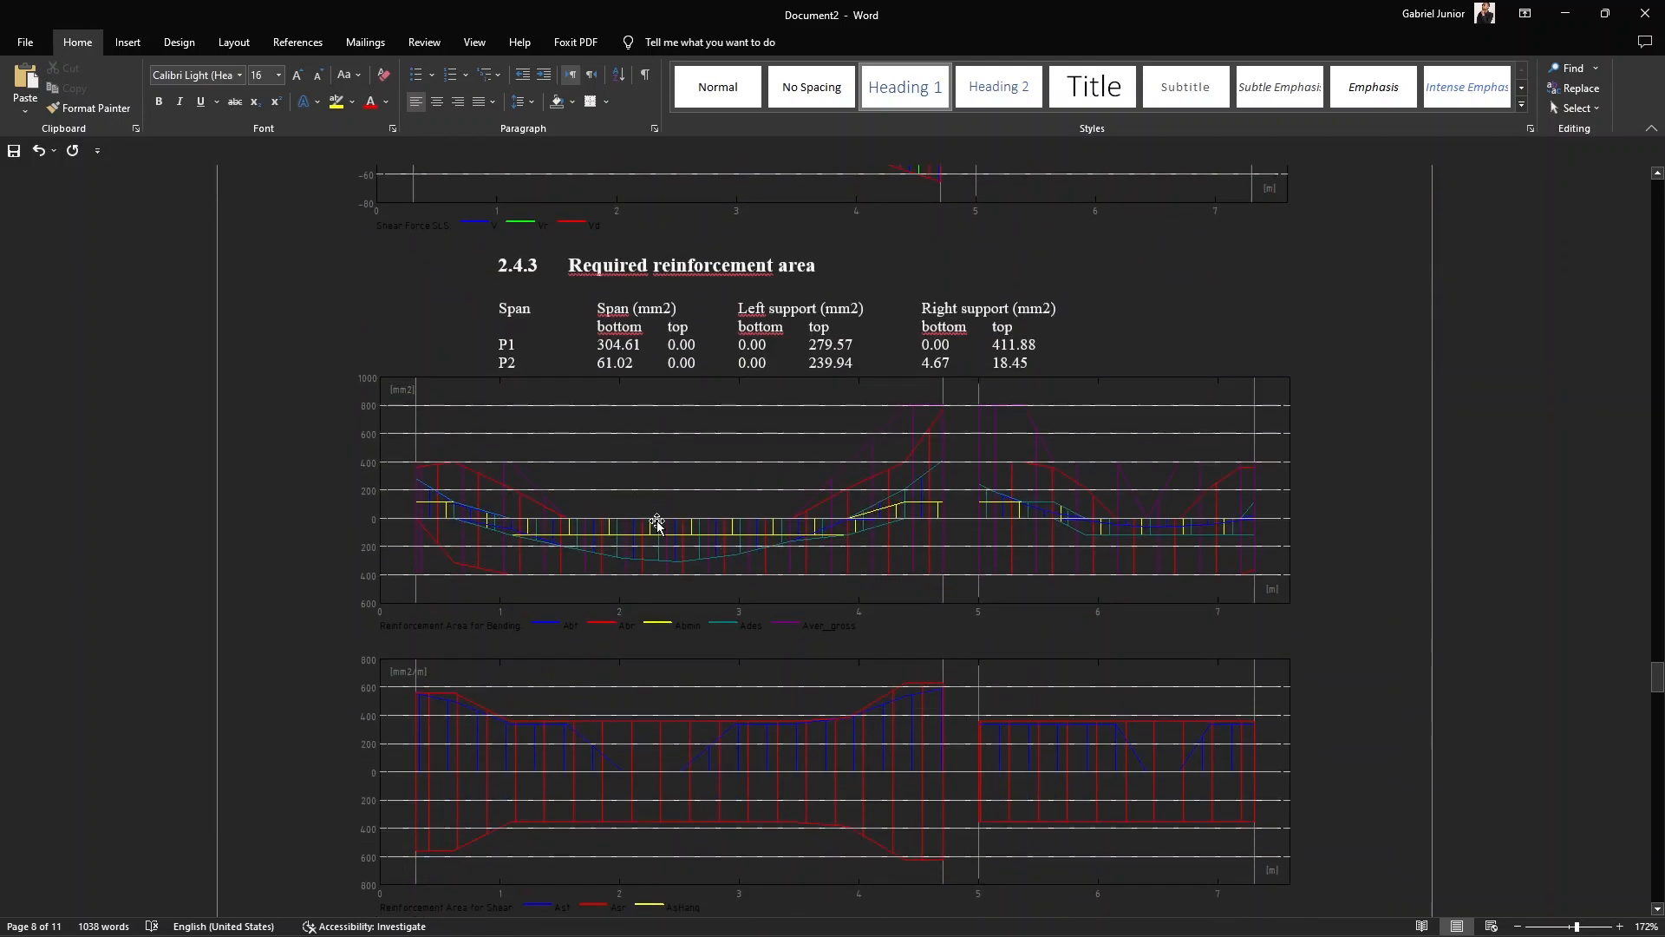
pyautogui.scroll(-13, 657, 523)
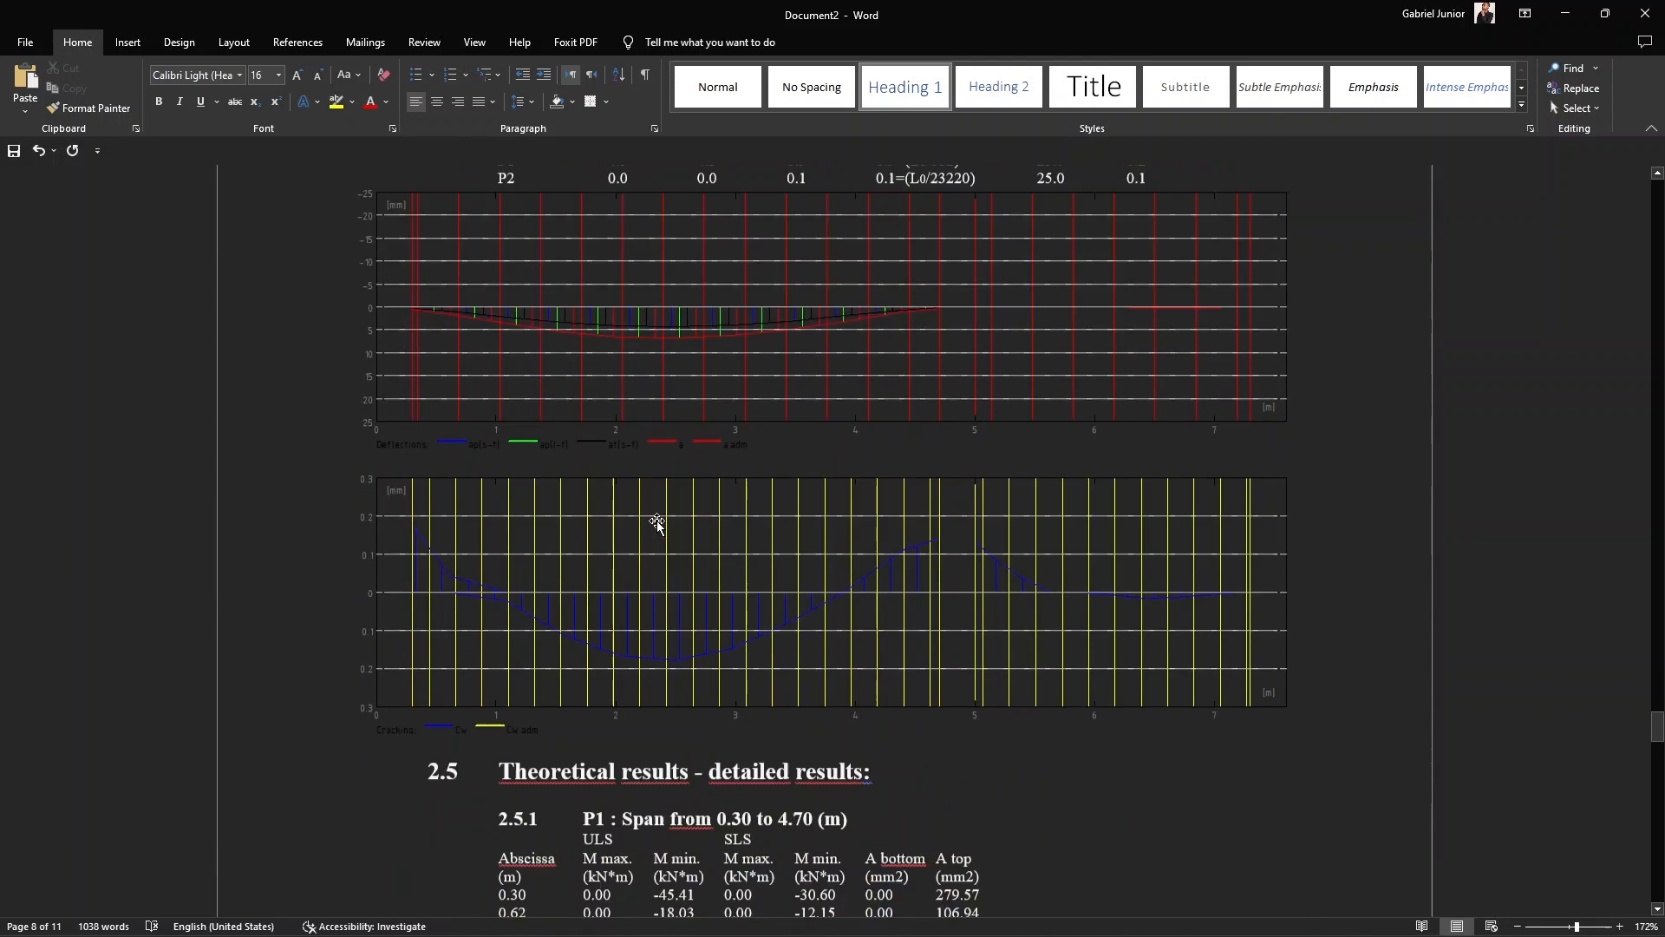
pyautogui.scroll(-13, 658, 521)
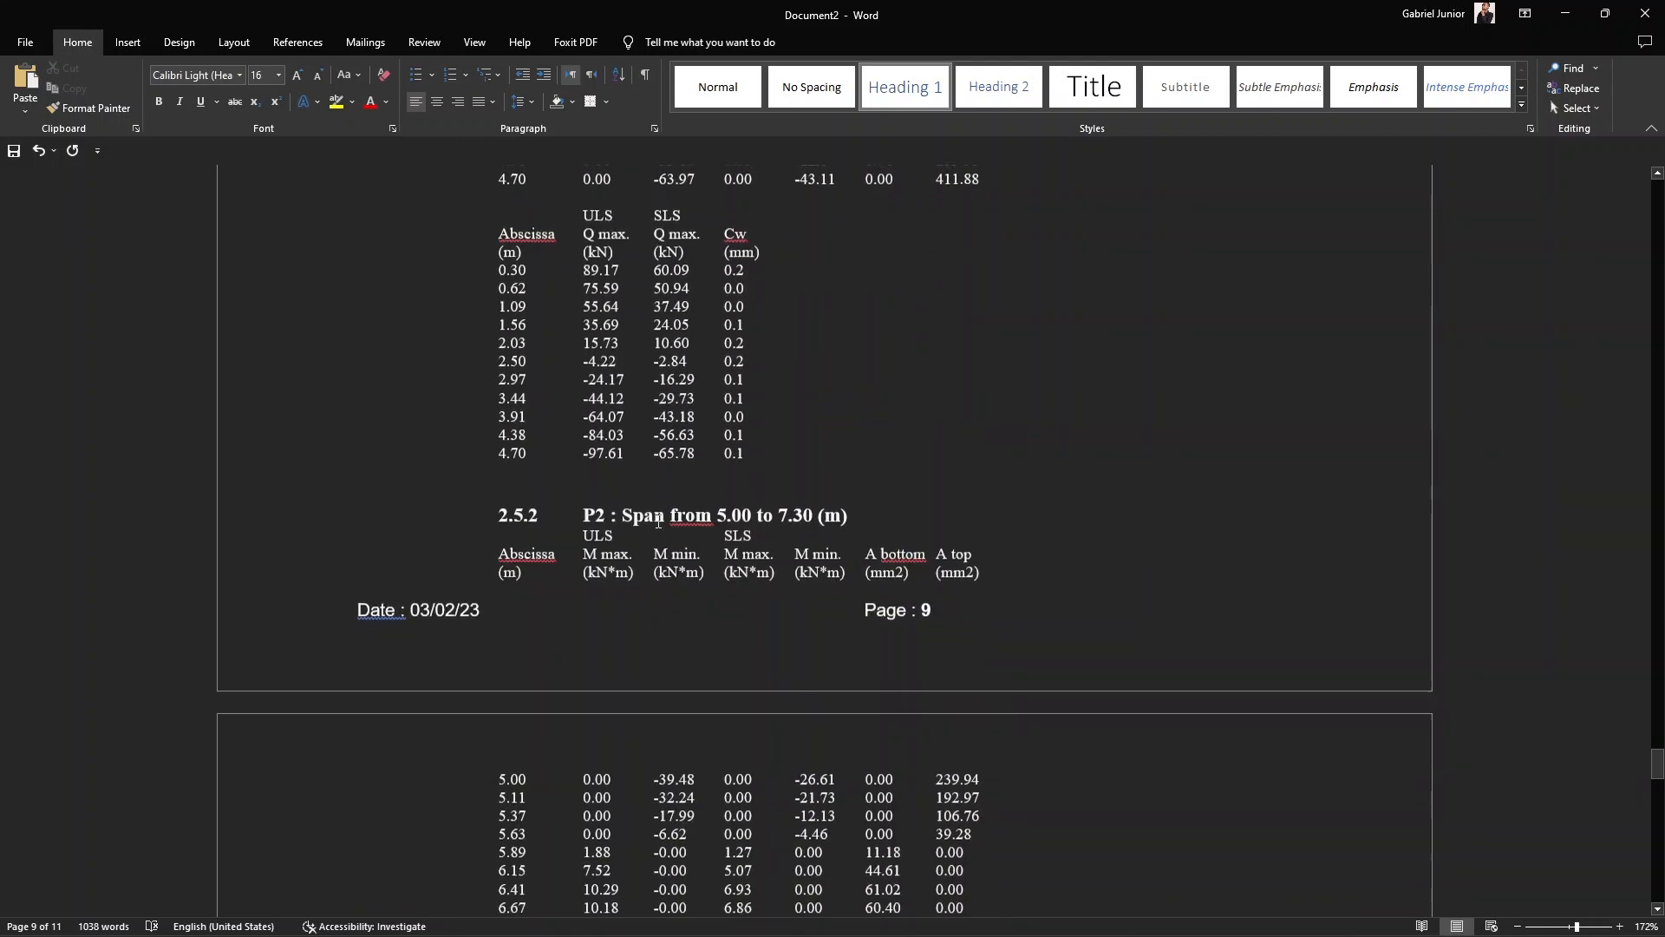
pyautogui.scroll(-13, 658, 521)
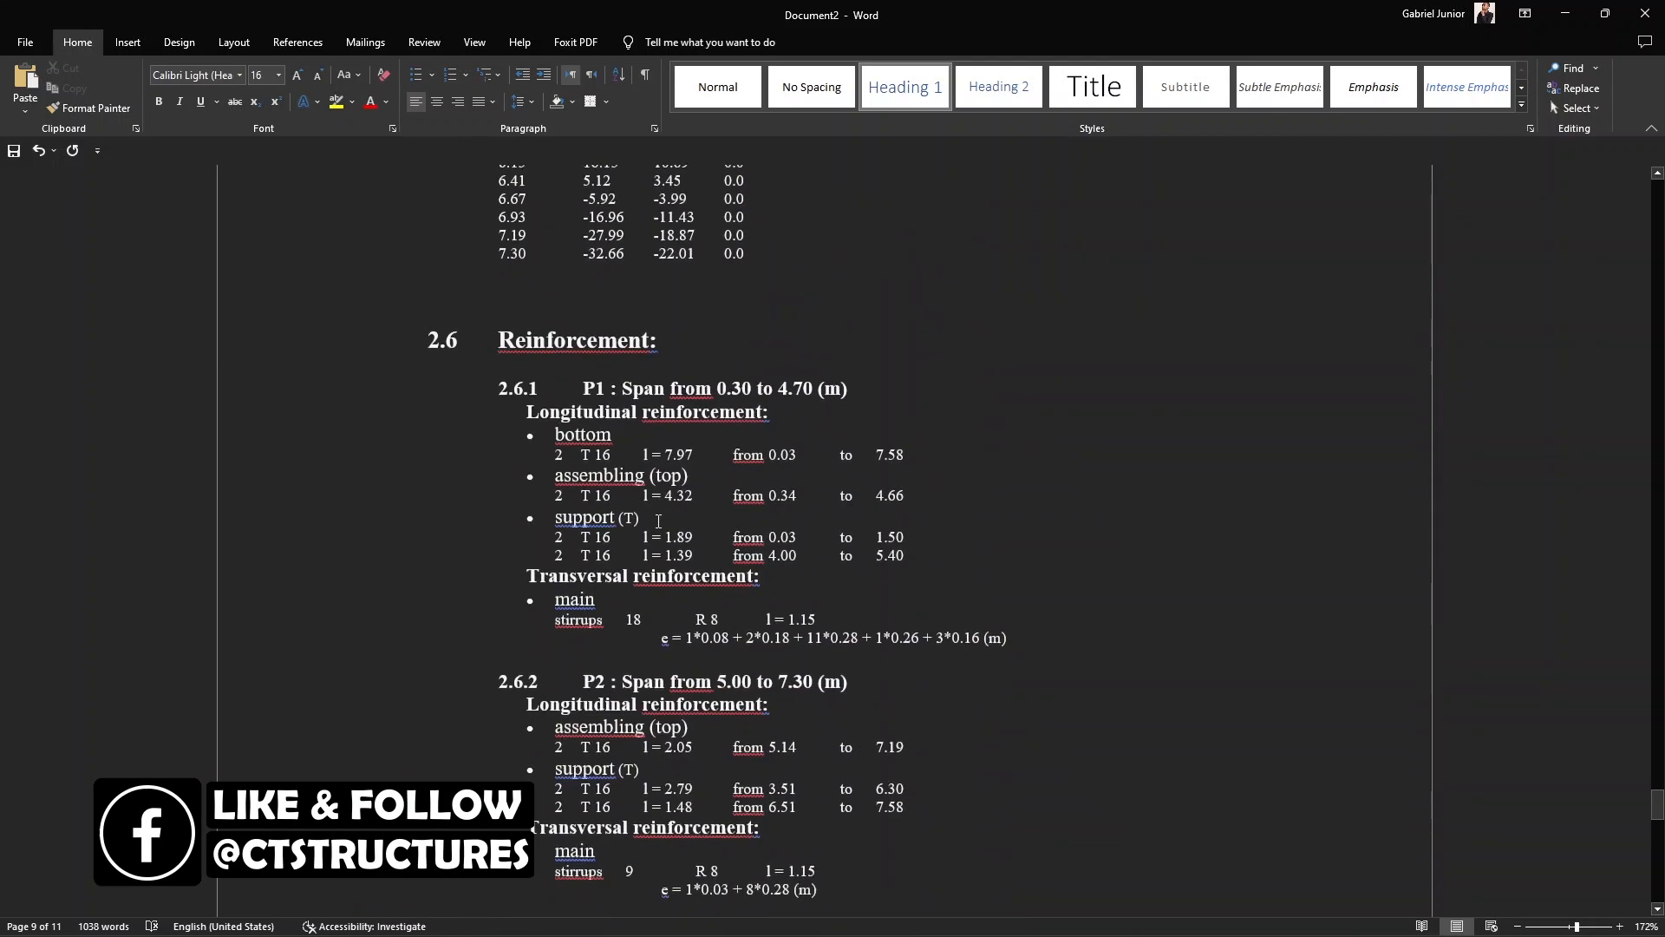
pyautogui.scroll(-13, 658, 521)
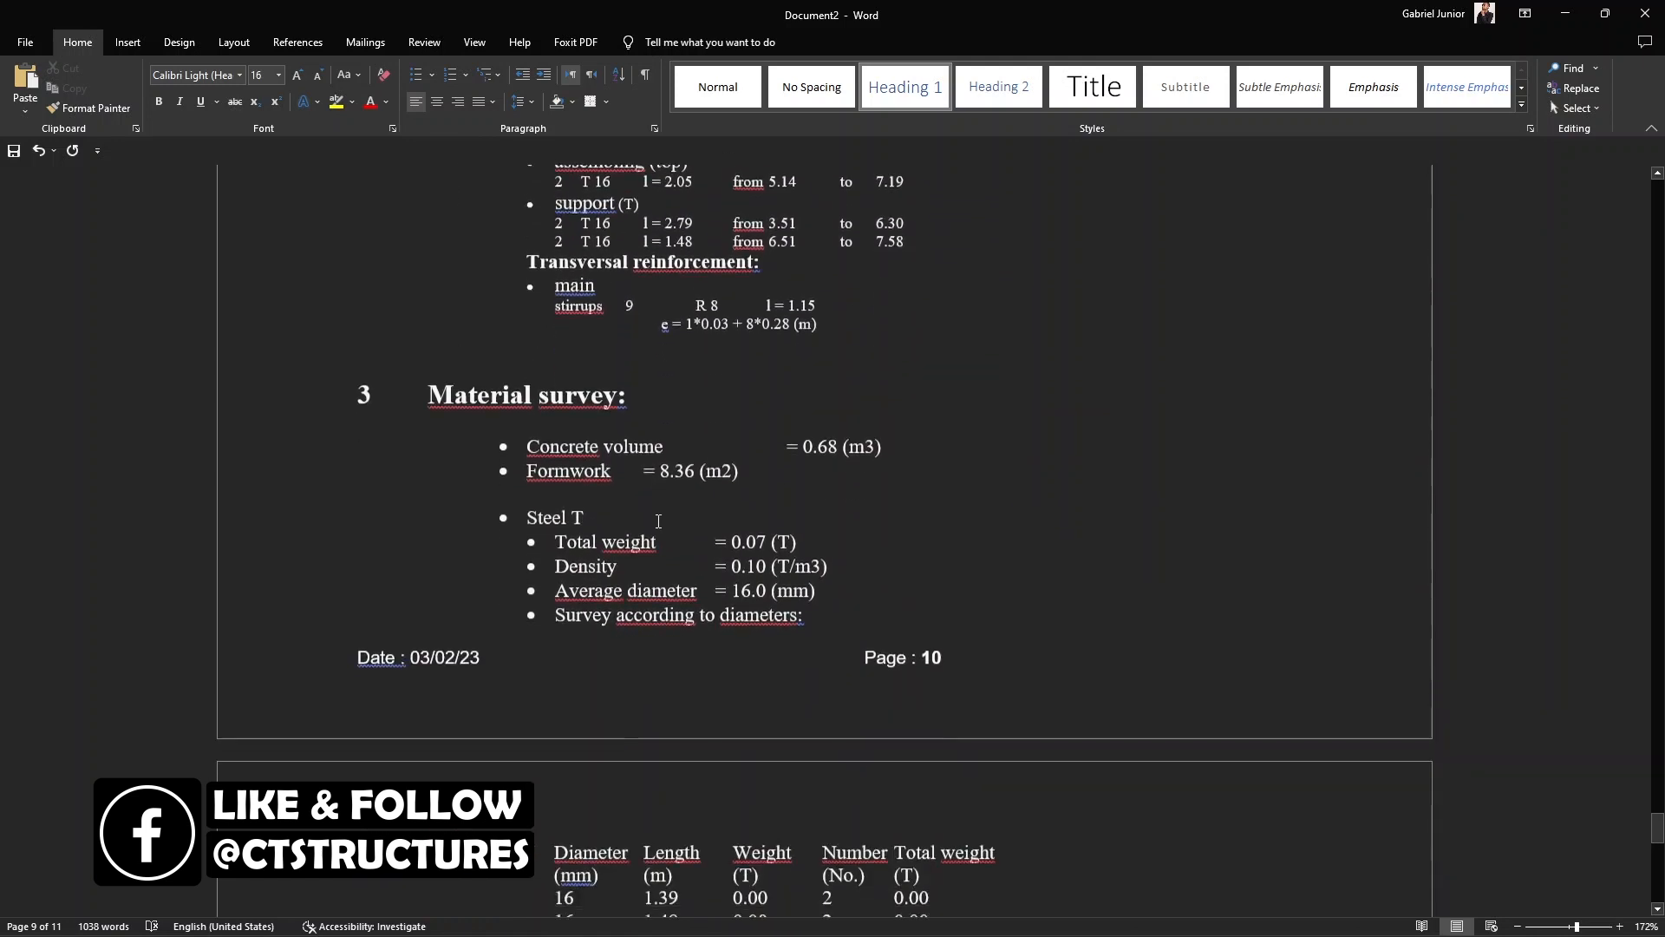
pyautogui.scroll(-7, 659, 525)
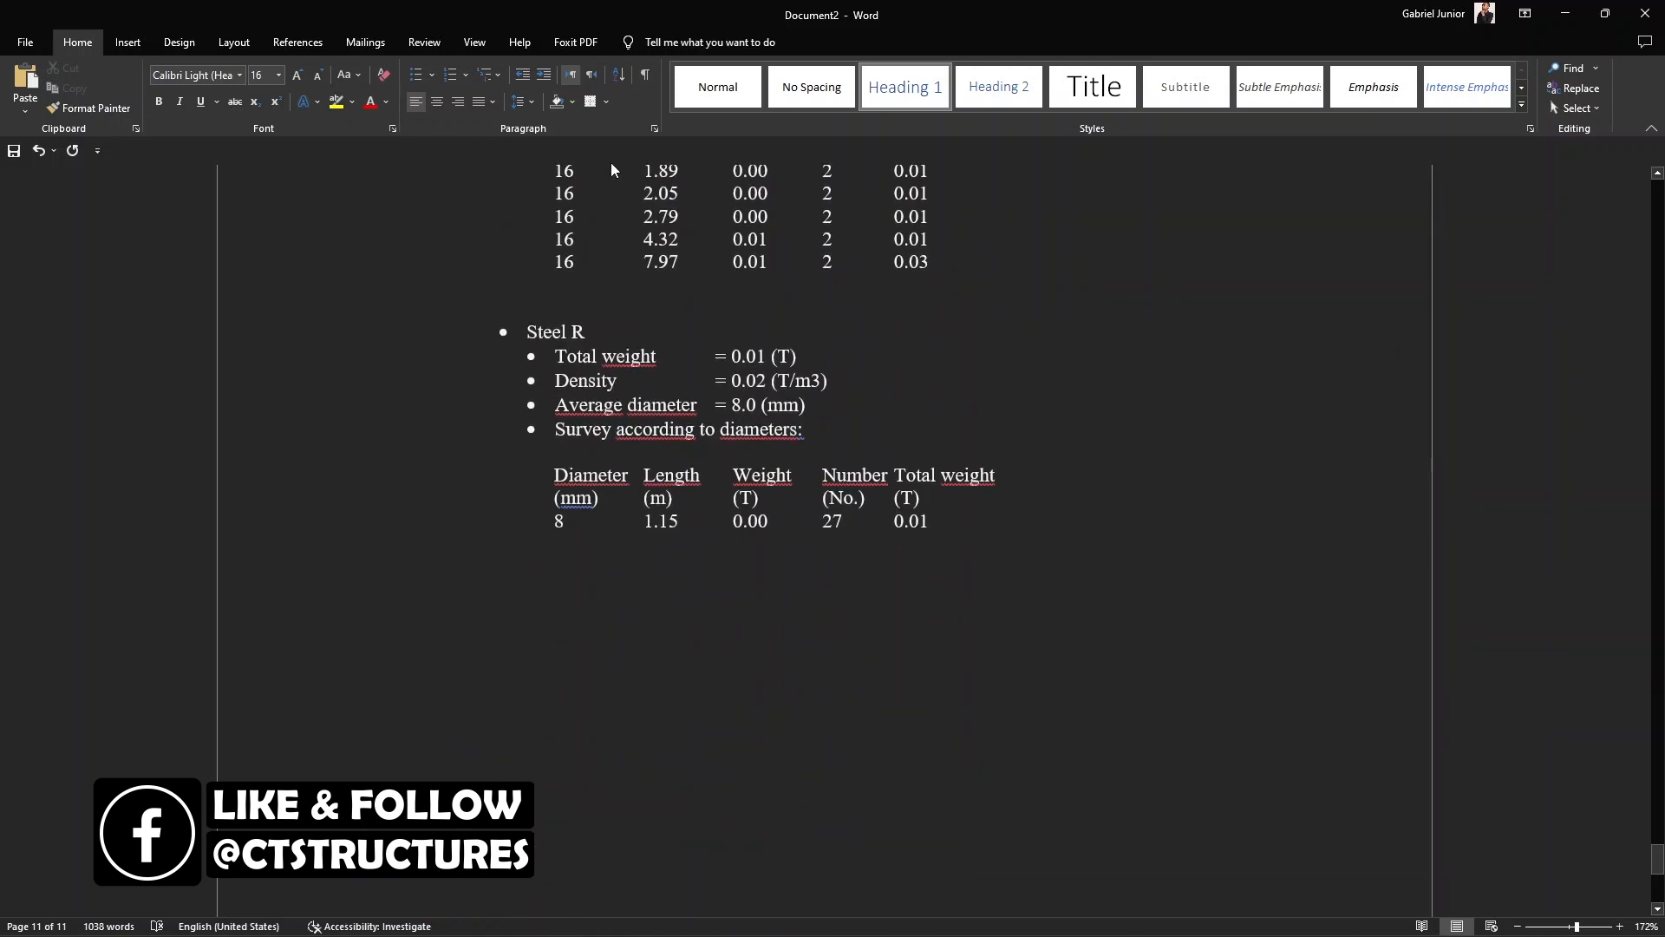
# Step: Create a PDF of the report, saving both the Word document and the PDF as PROJECT REPORT in the Output > SAMPLE PROJECT folder
pyautogui.click(577, 43)
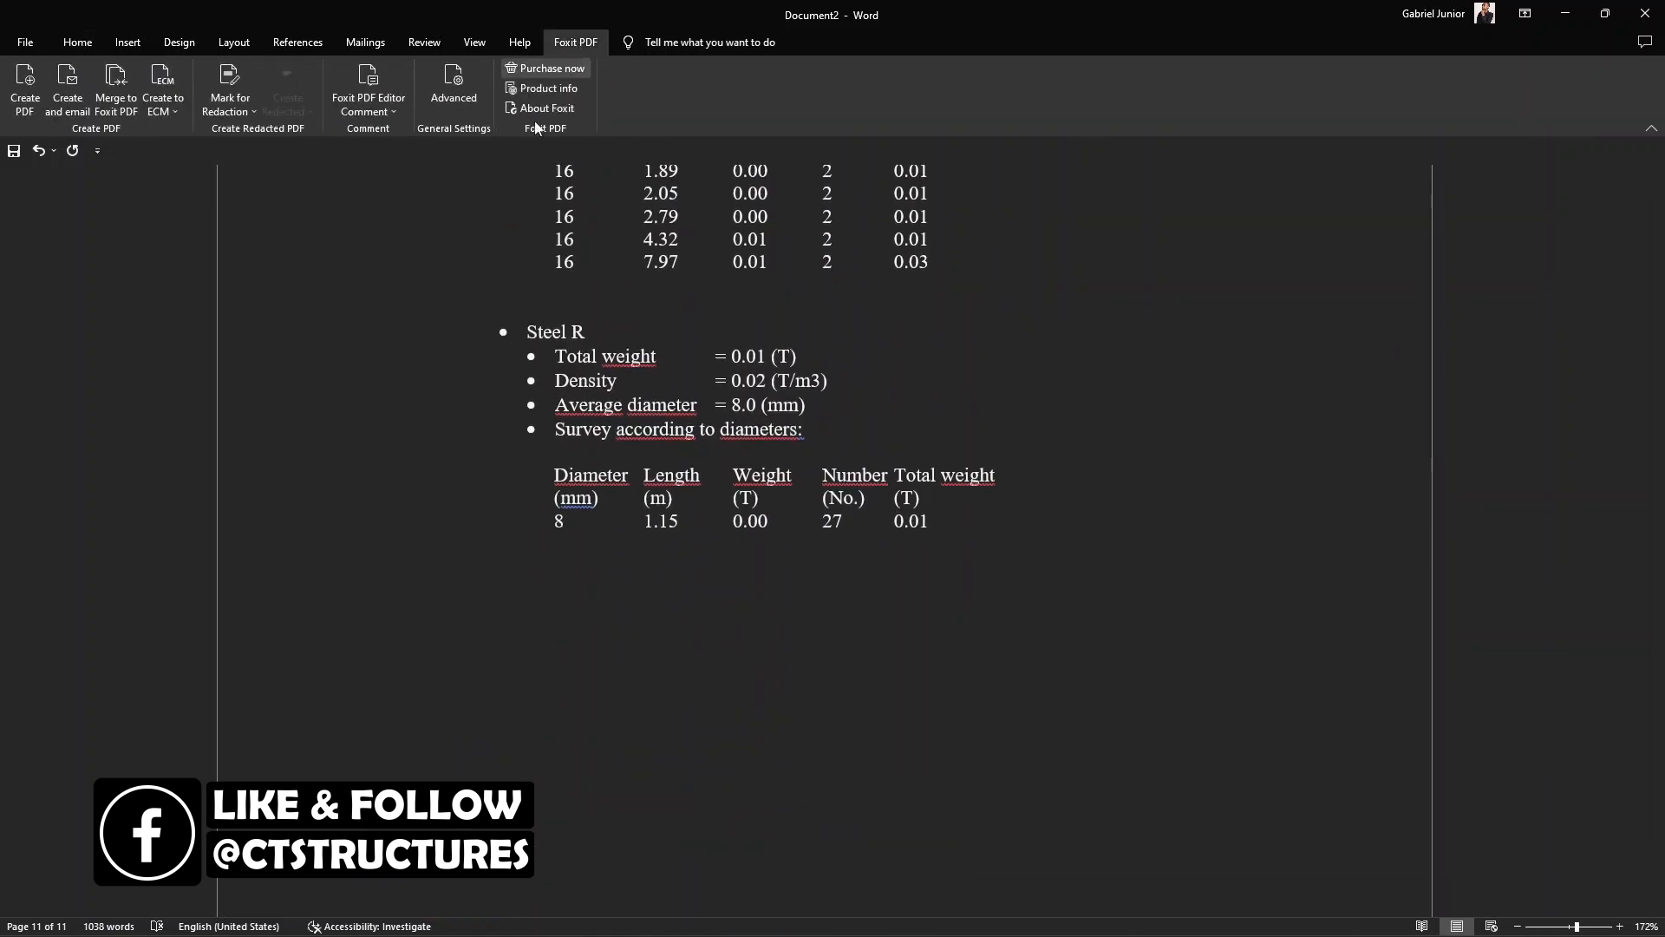
pyautogui.click(25, 91)
pyautogui.click(902, 557)
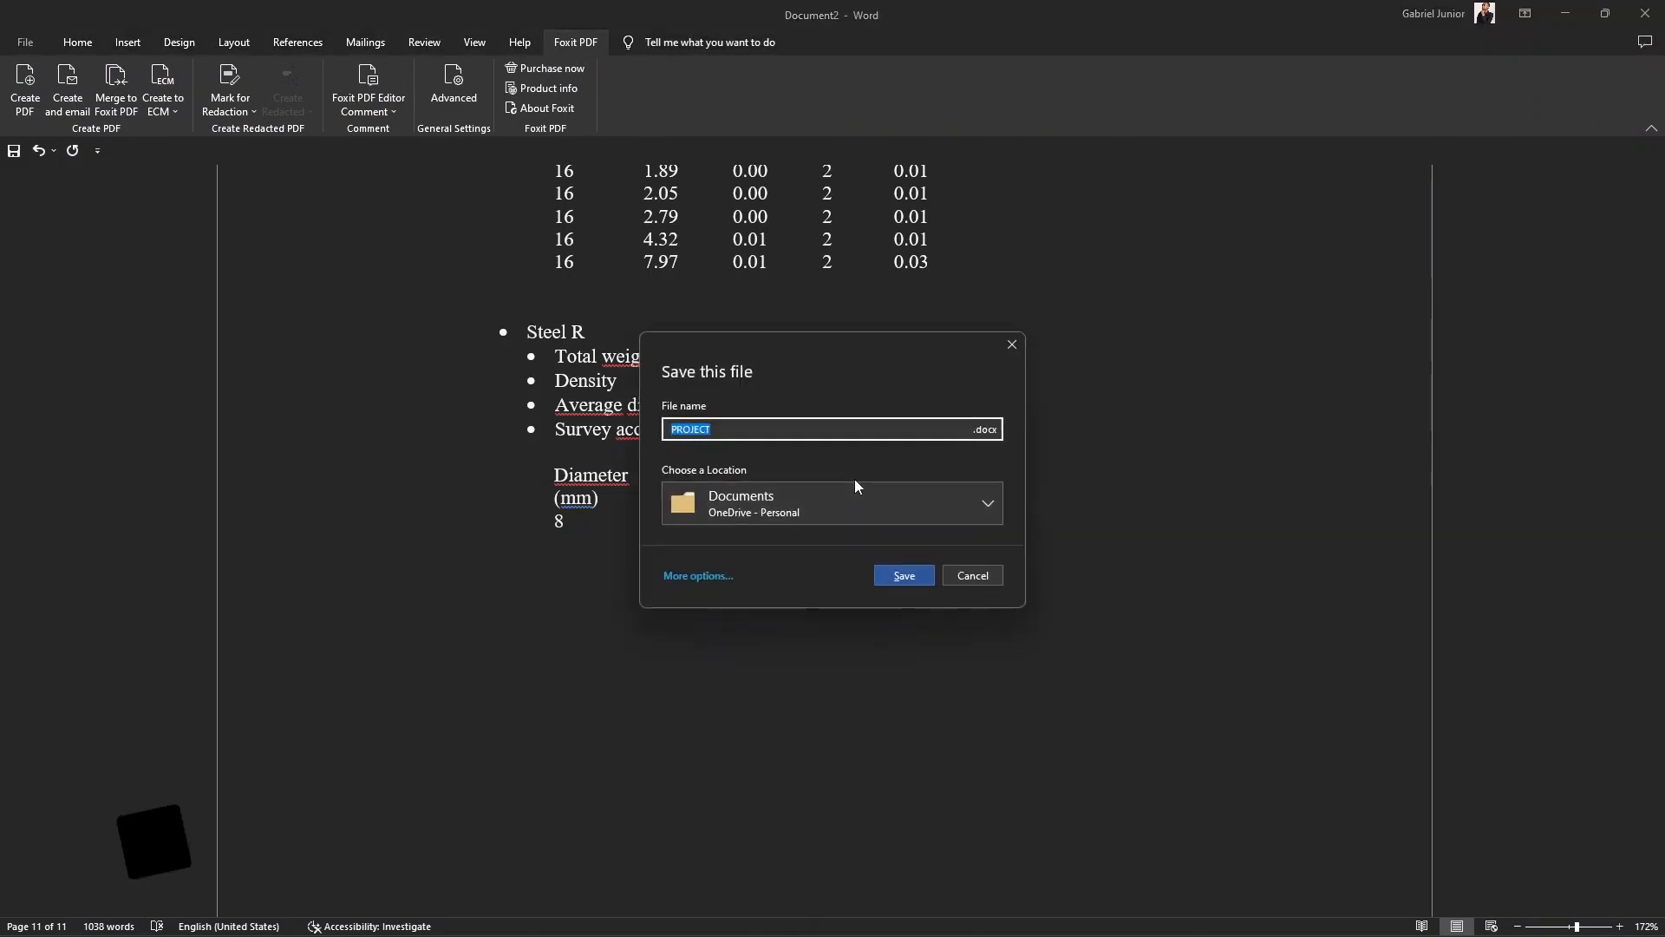
pyautogui.click(824, 503)
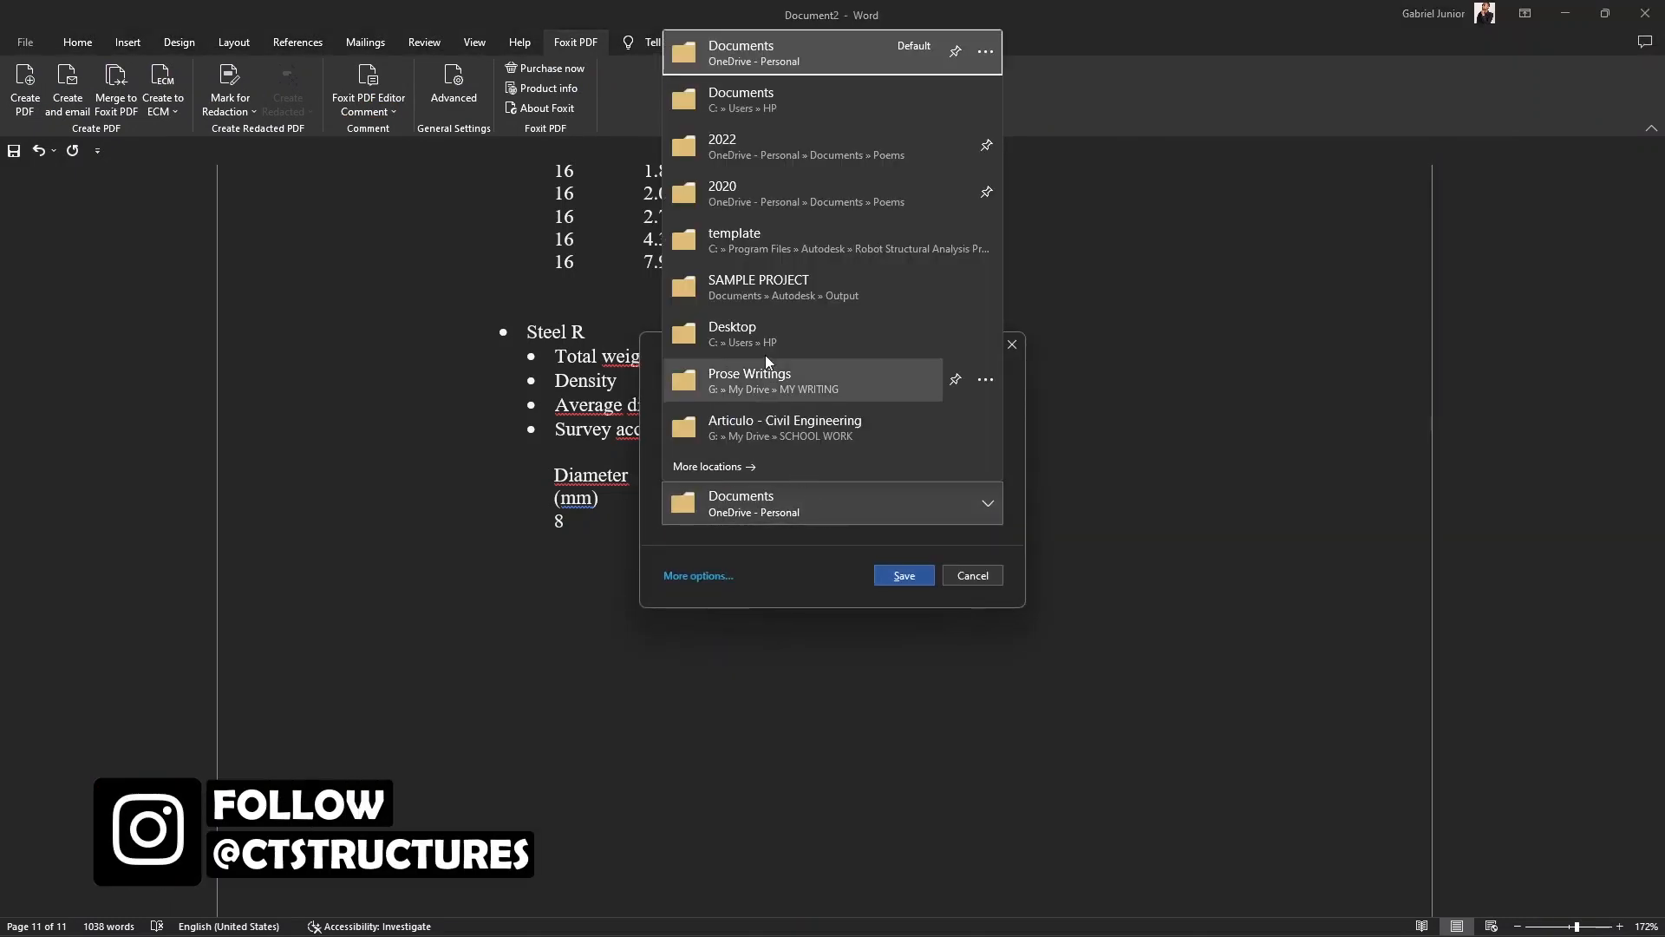
pyautogui.click(779, 297)
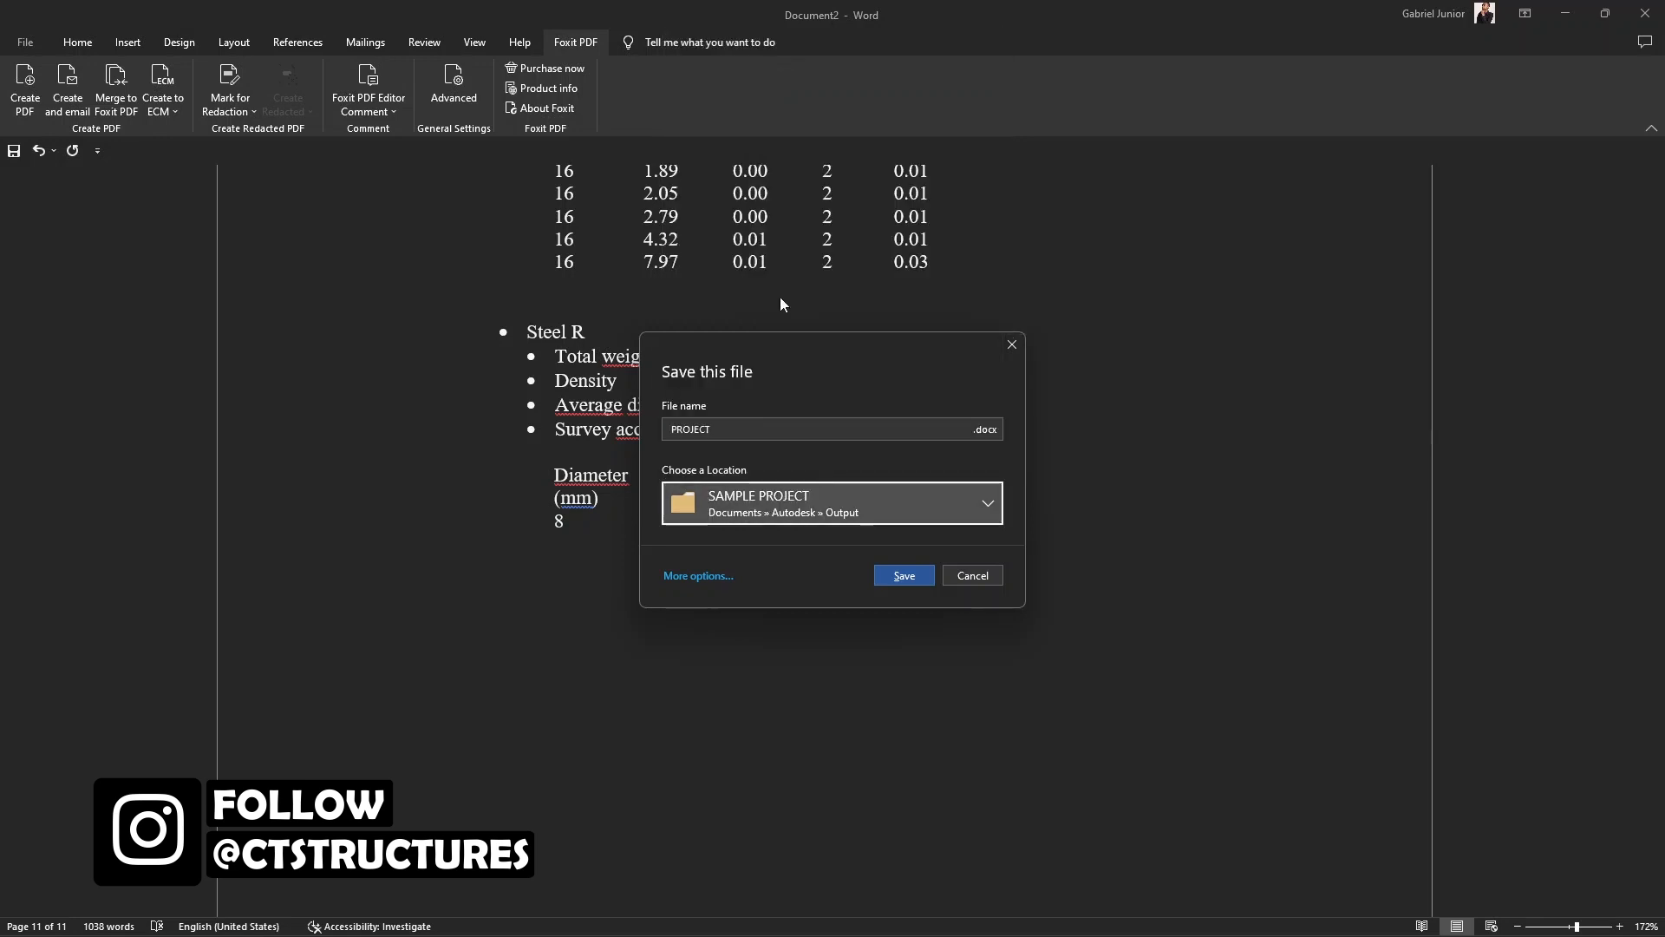
pyautogui.click(765, 430)
pyautogui.click(765, 430)
pyautogui.write('REPORT')
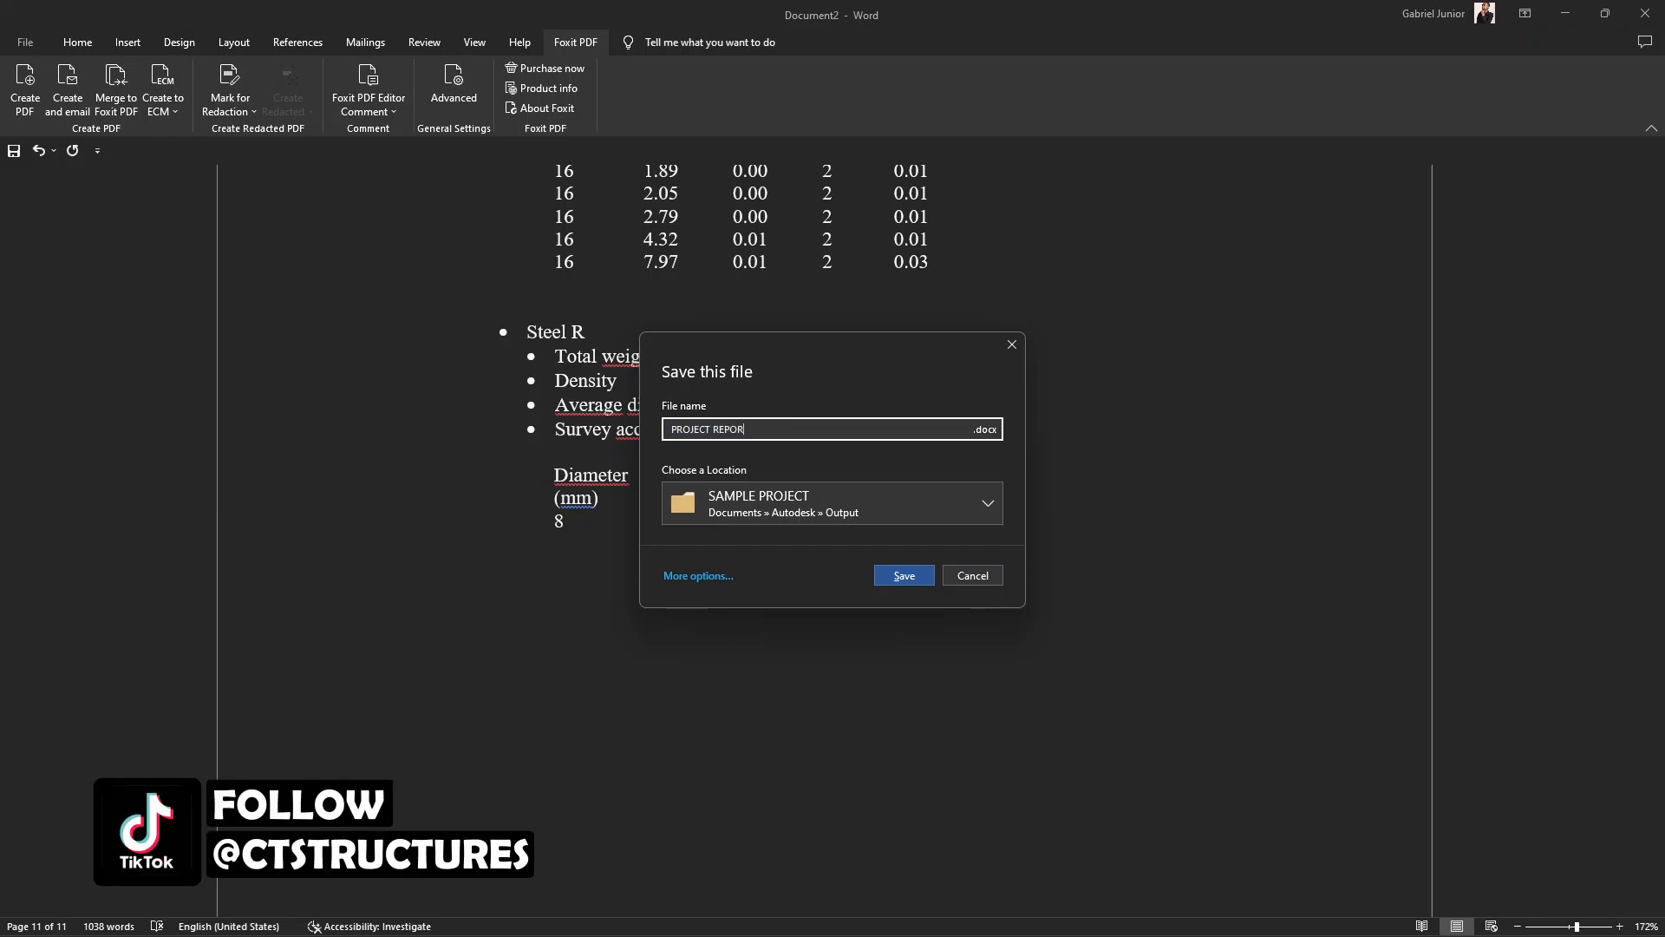
pyautogui.press('Return')
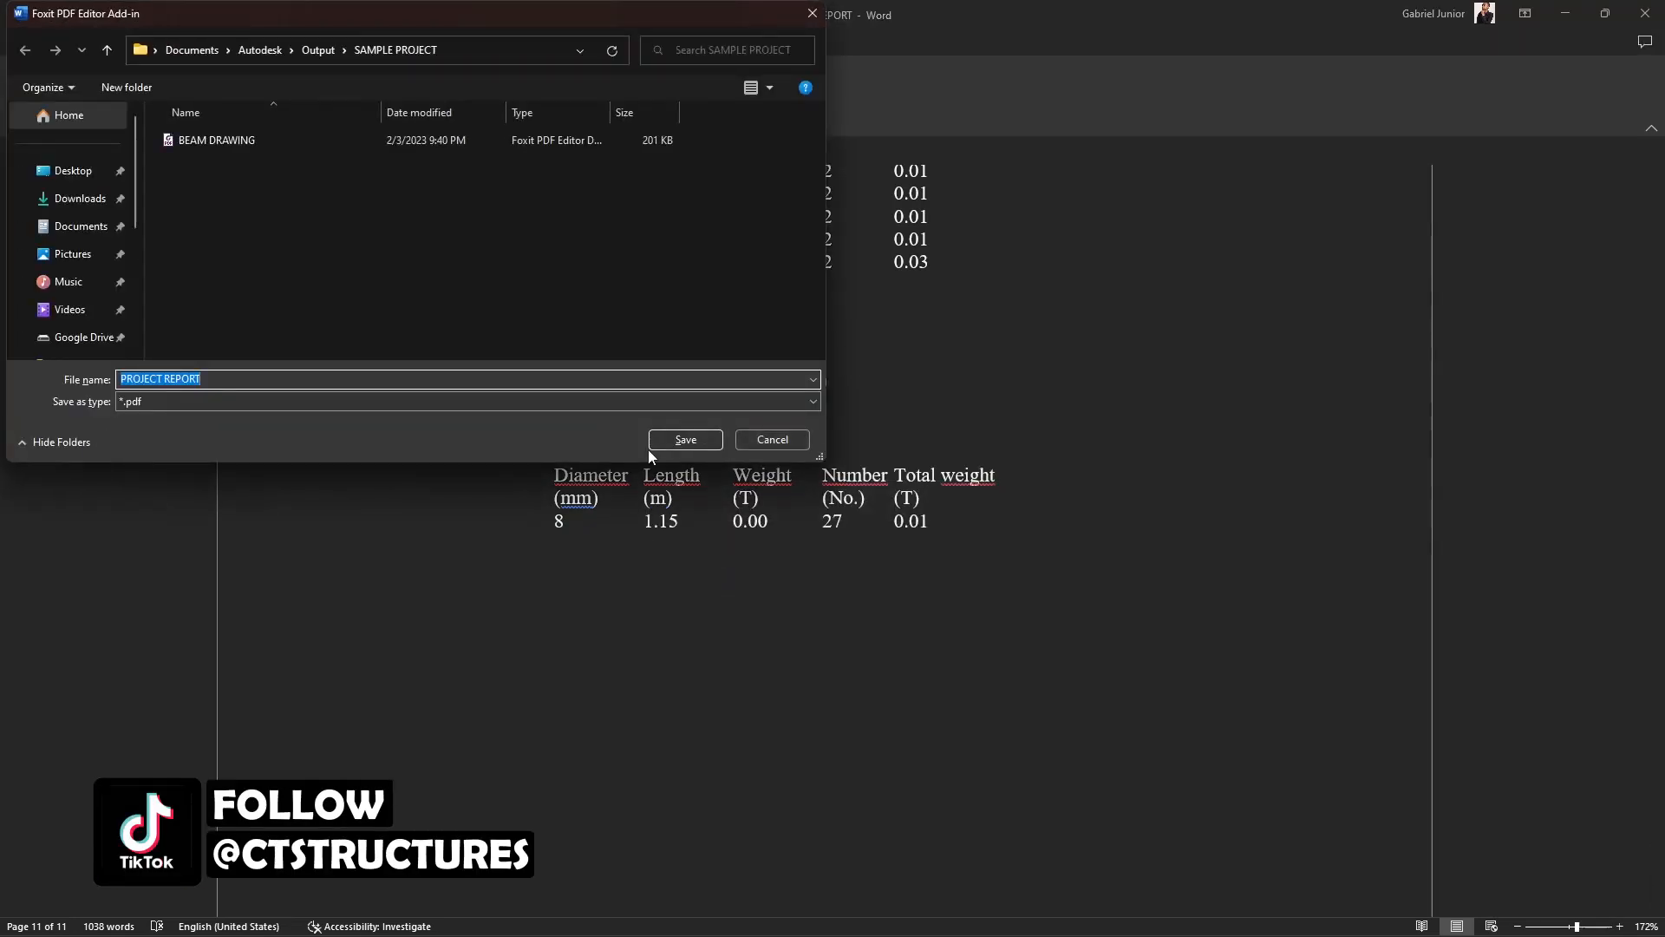
pyautogui.click(681, 439)
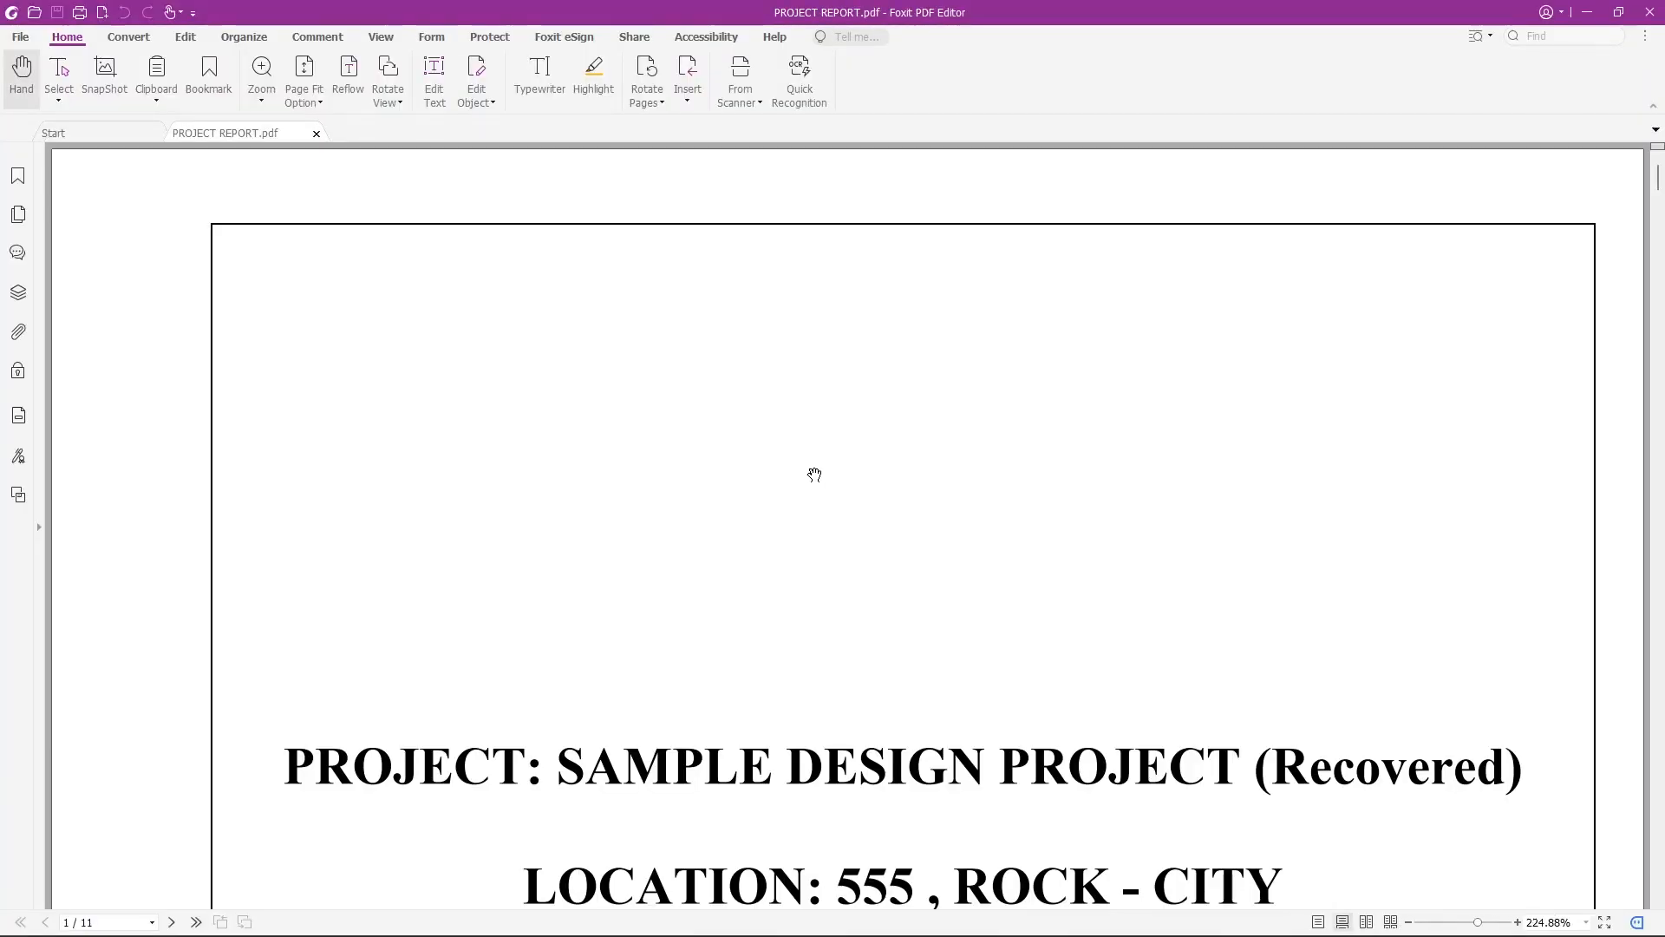
# Step: Review the published PDF report from the cover page through the model view, member force results and beam design pages to the SLS internal forces
pyautogui.scroll(-5, 815, 472)
pyautogui.scroll(-15, 814, 472)
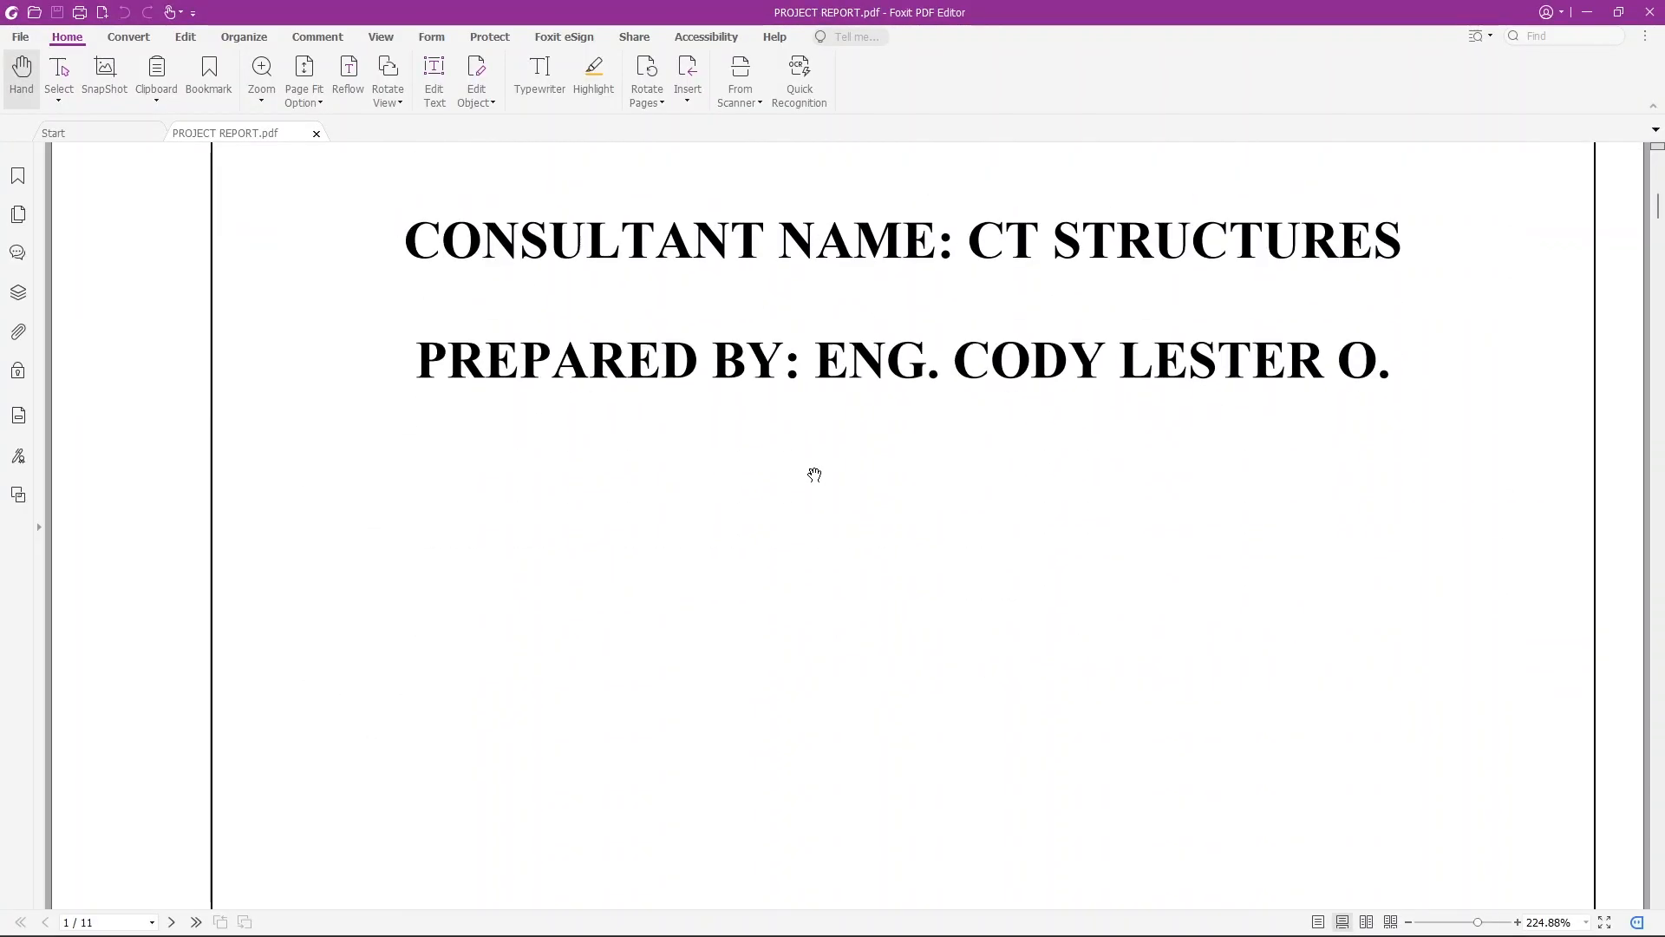
pyautogui.scroll(-3, 815, 472)
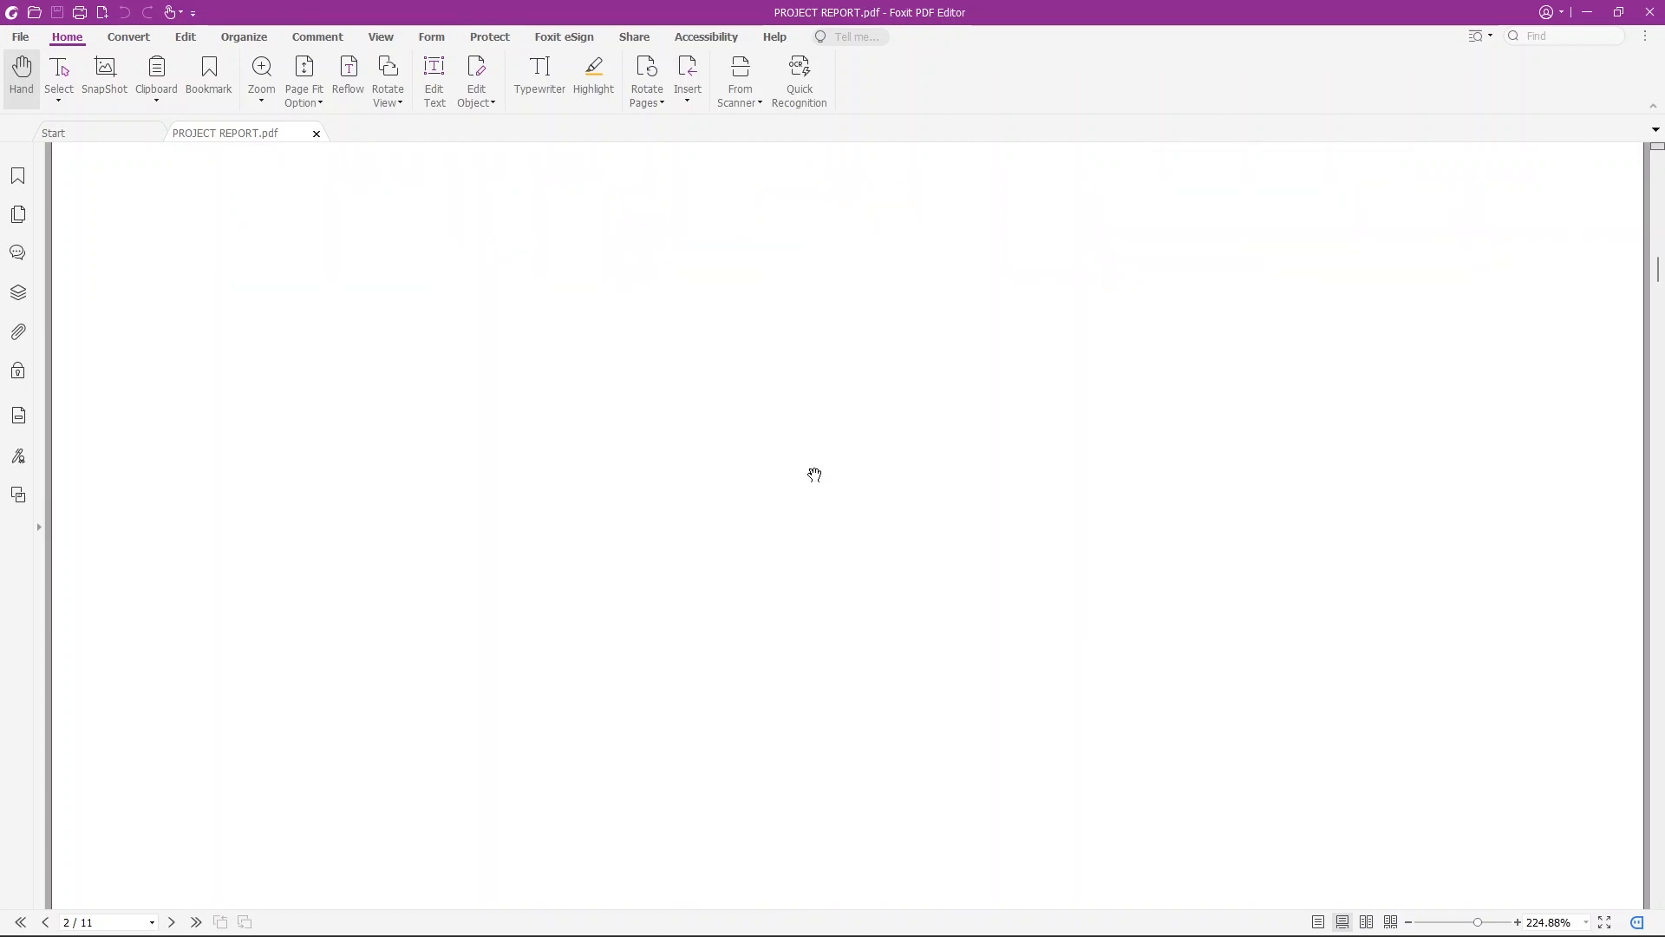
pyautogui.scroll(-10, 814, 475)
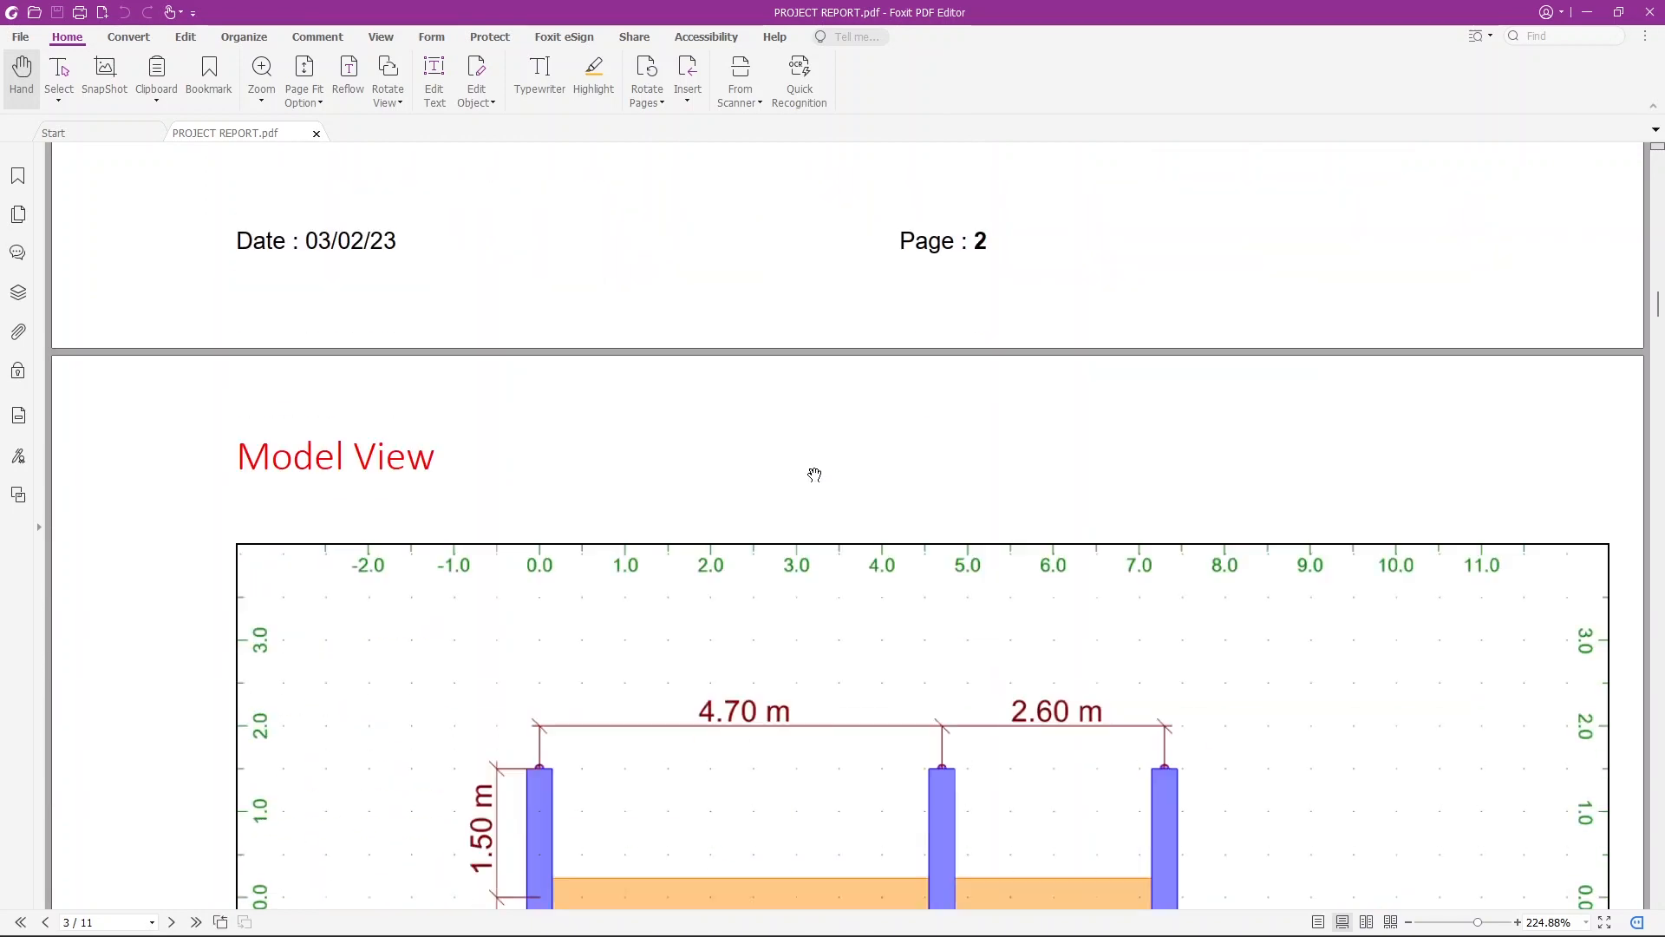
pyautogui.scroll(-12, 814, 474)
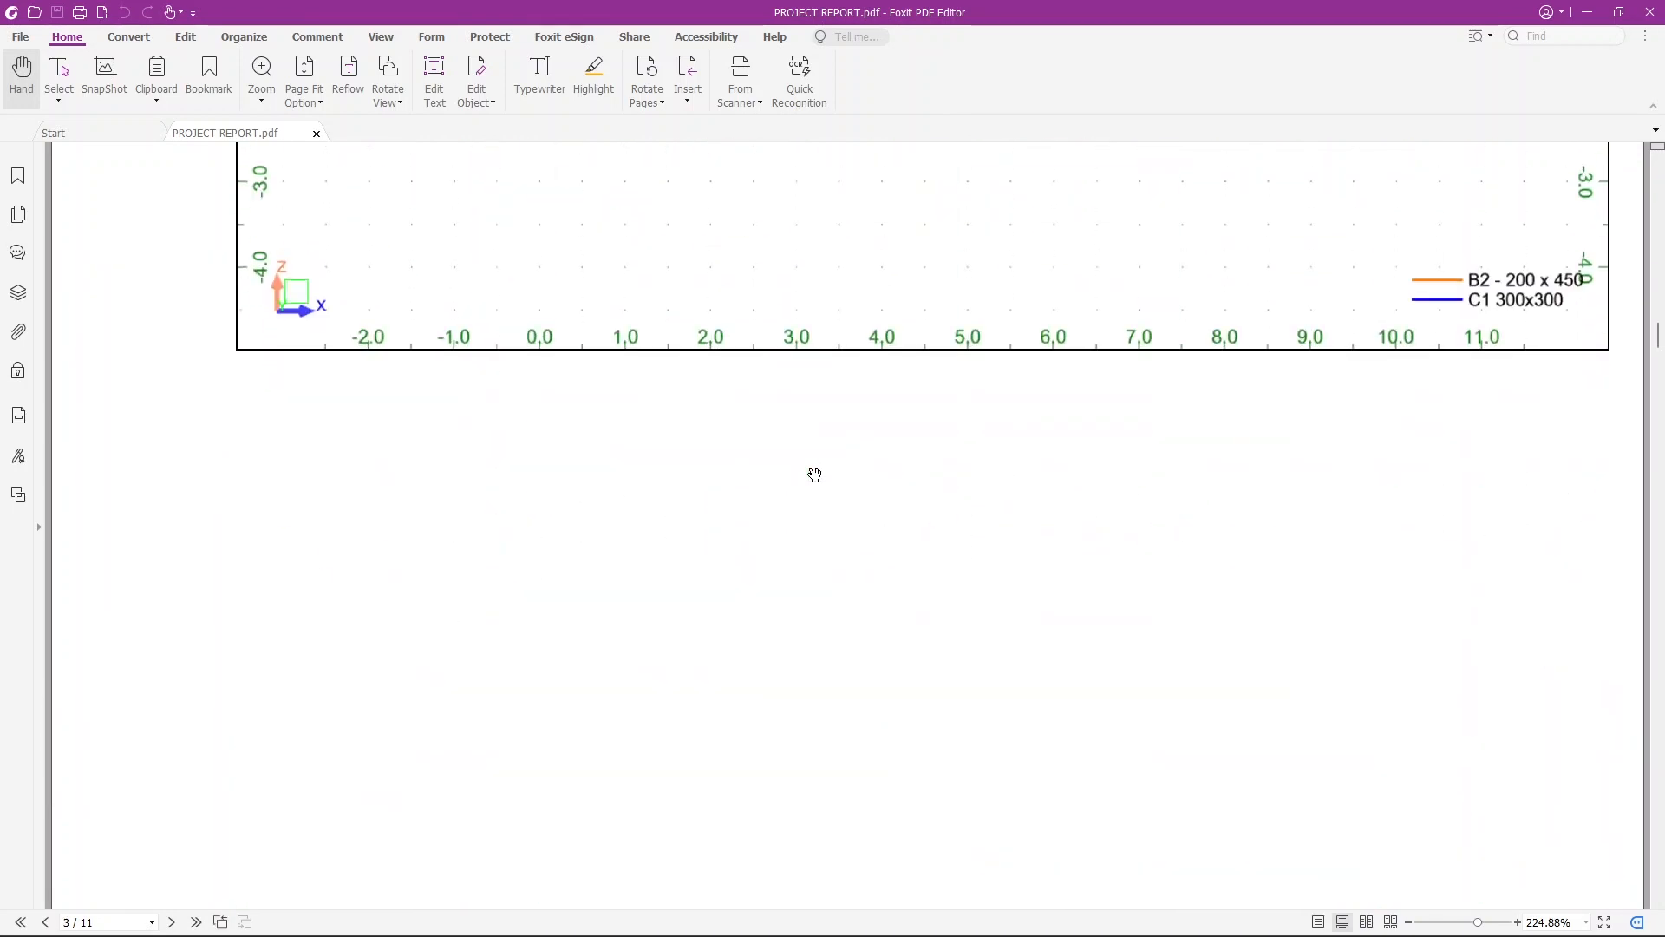
pyautogui.scroll(-12, 814, 474)
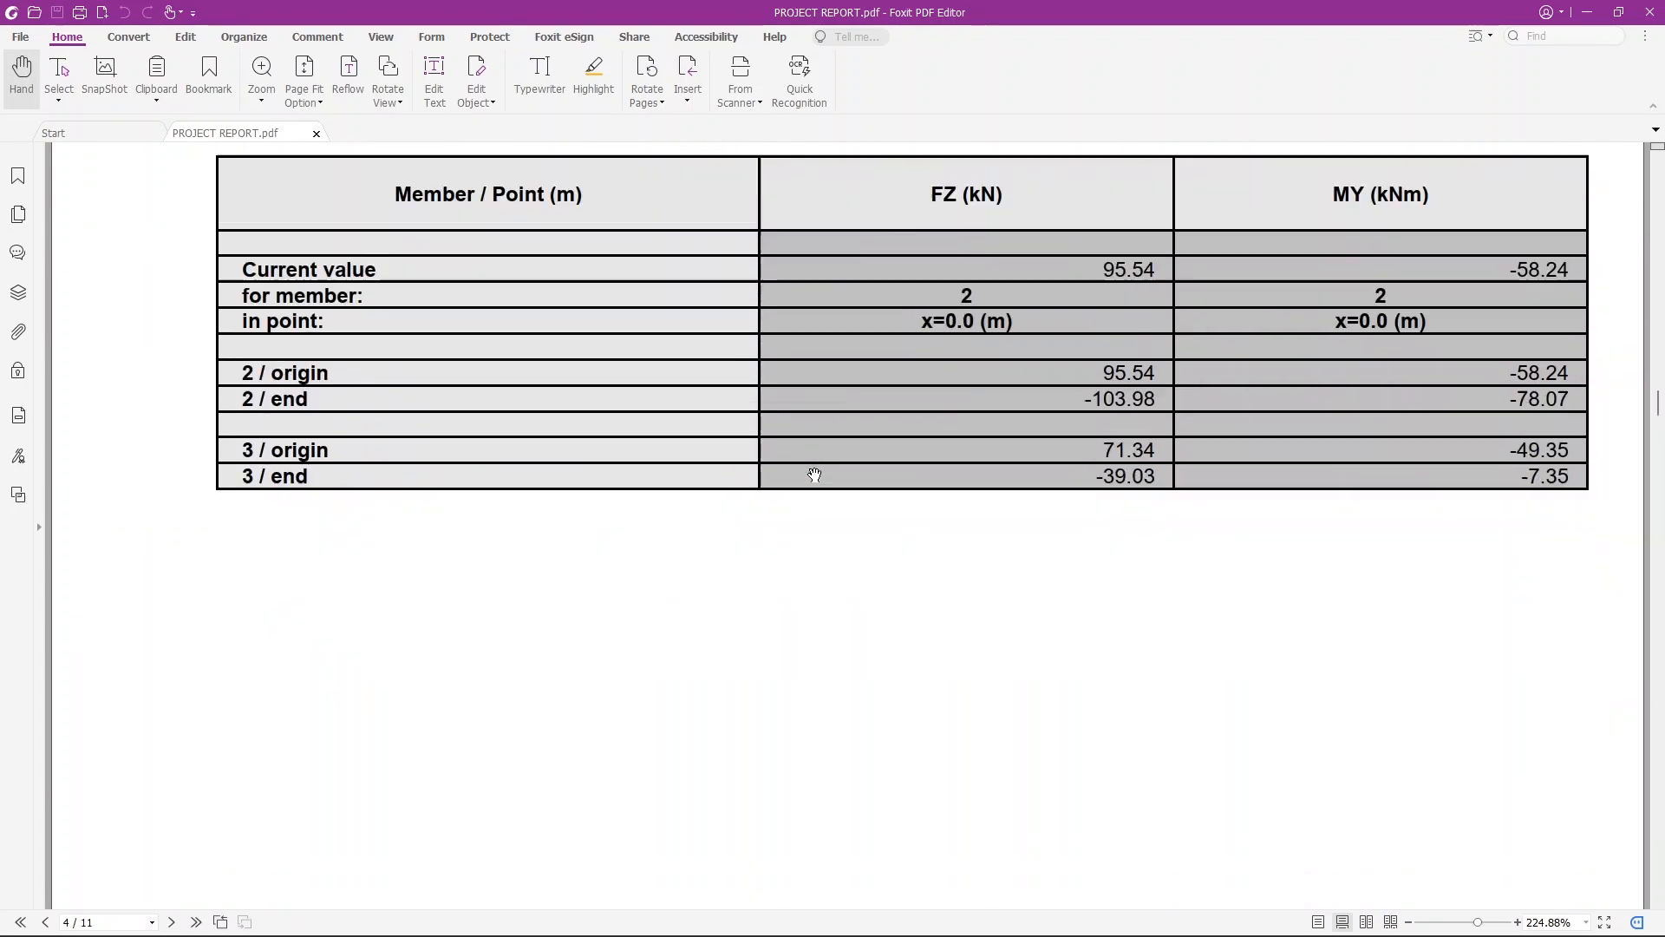
pyautogui.scroll(-10, 814, 474)
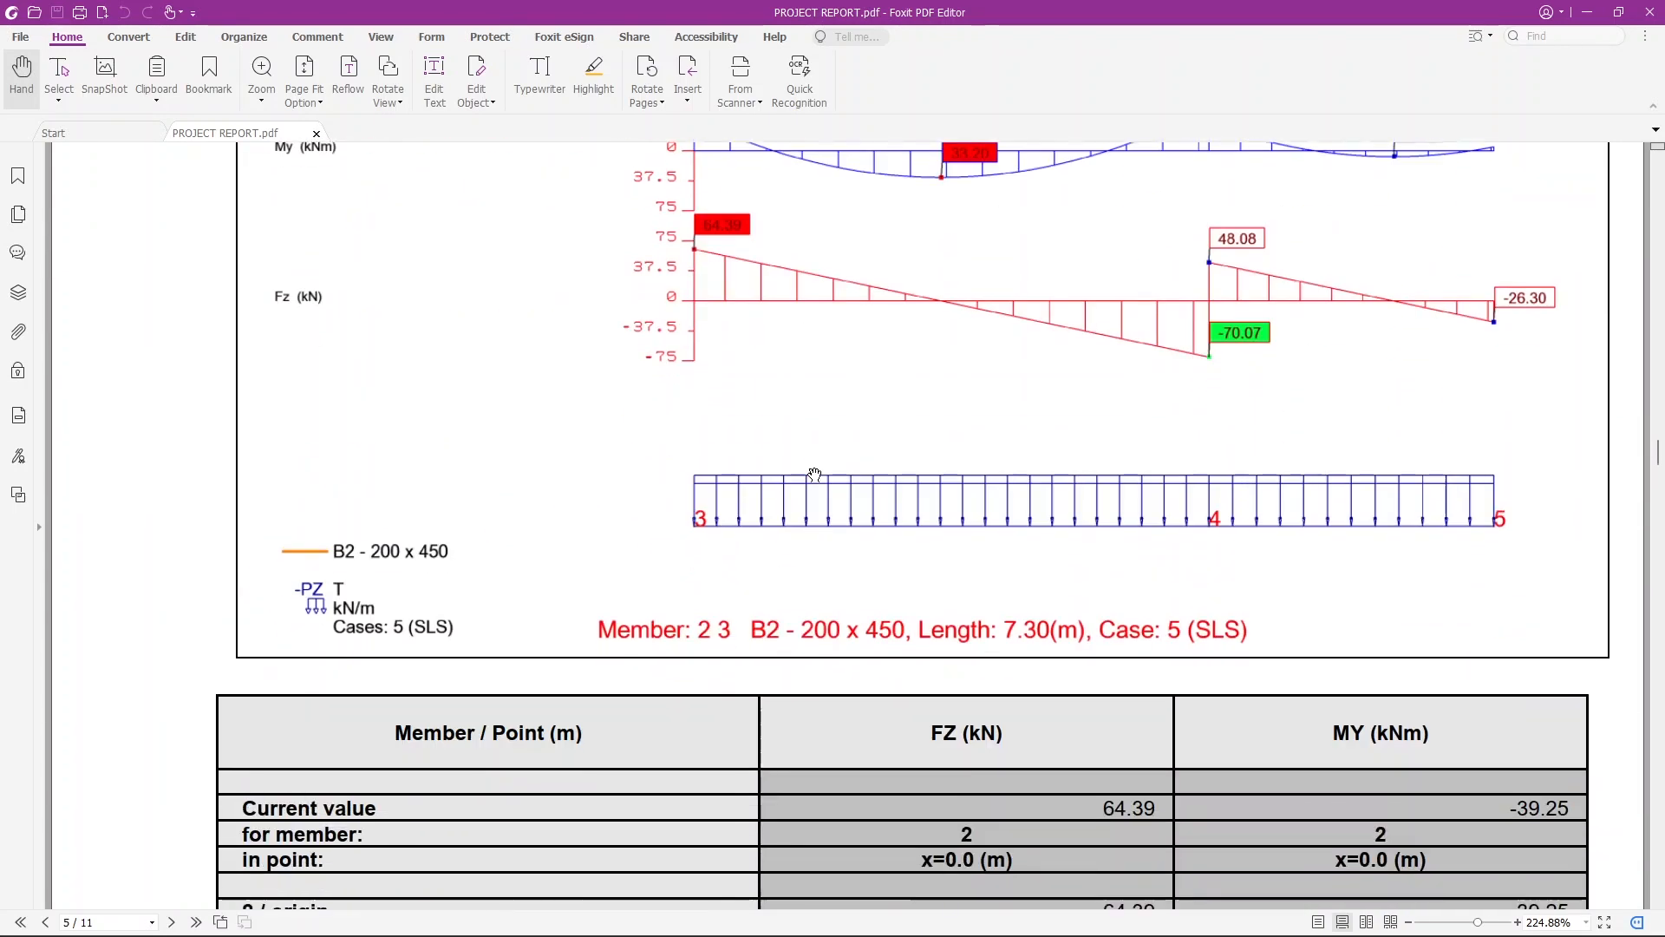
pyautogui.scroll(-10, 814, 474)
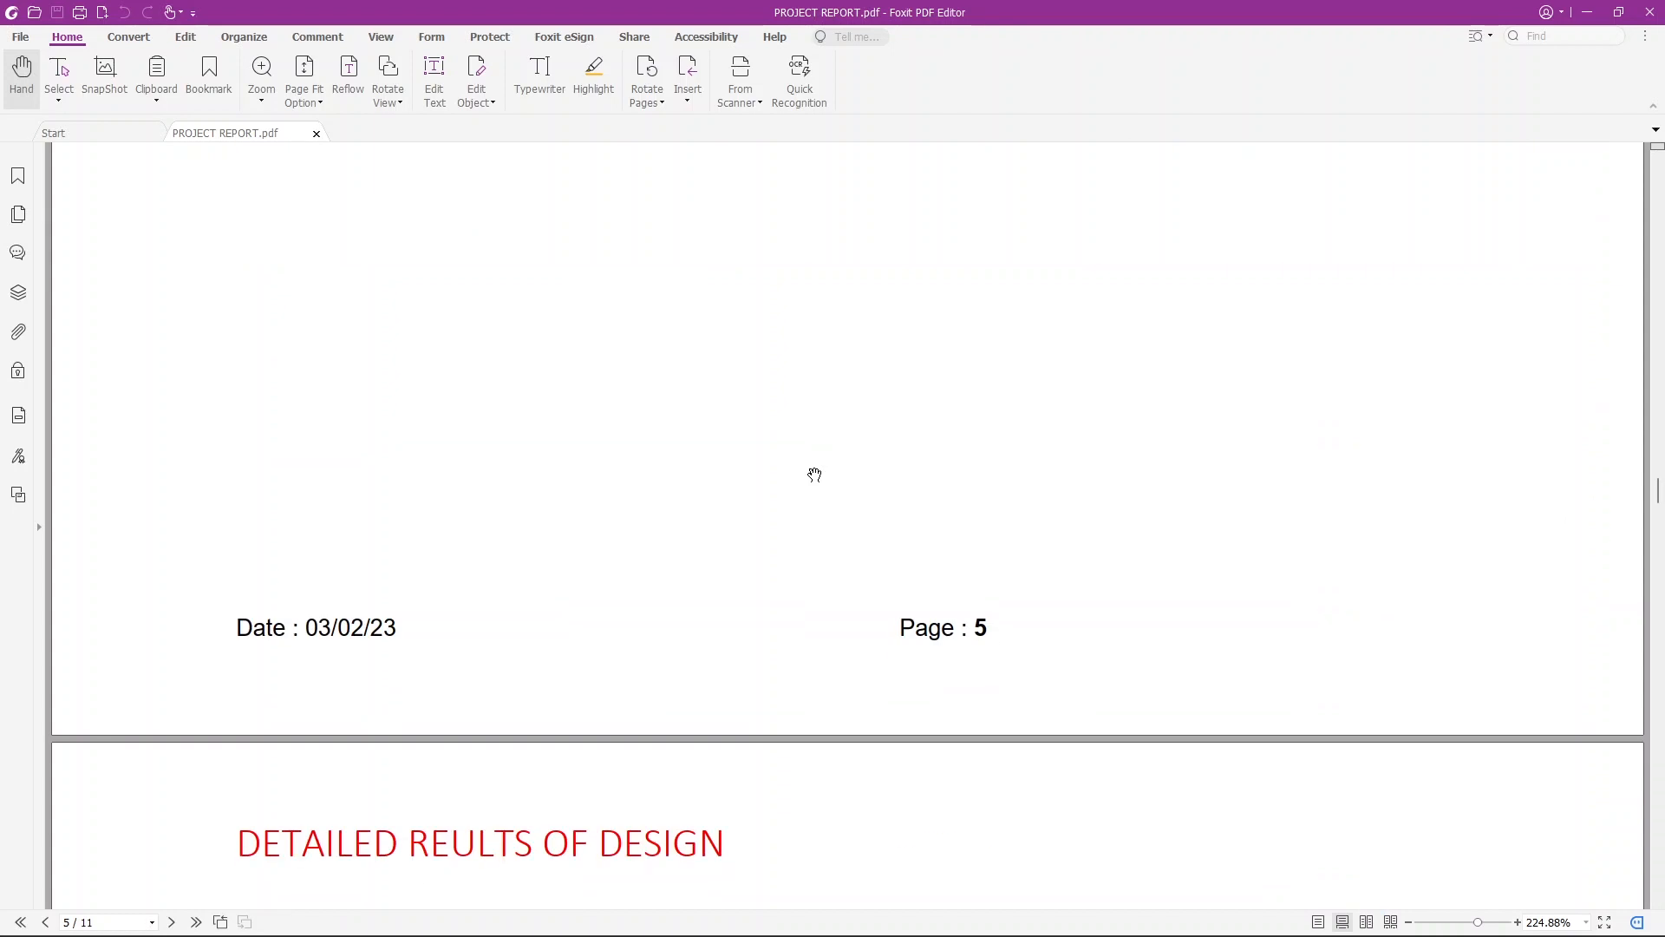
pyautogui.scroll(-5, 814, 474)
pyautogui.scroll(-15, 814, 474)
pyautogui.scroll(-15, 815, 475)
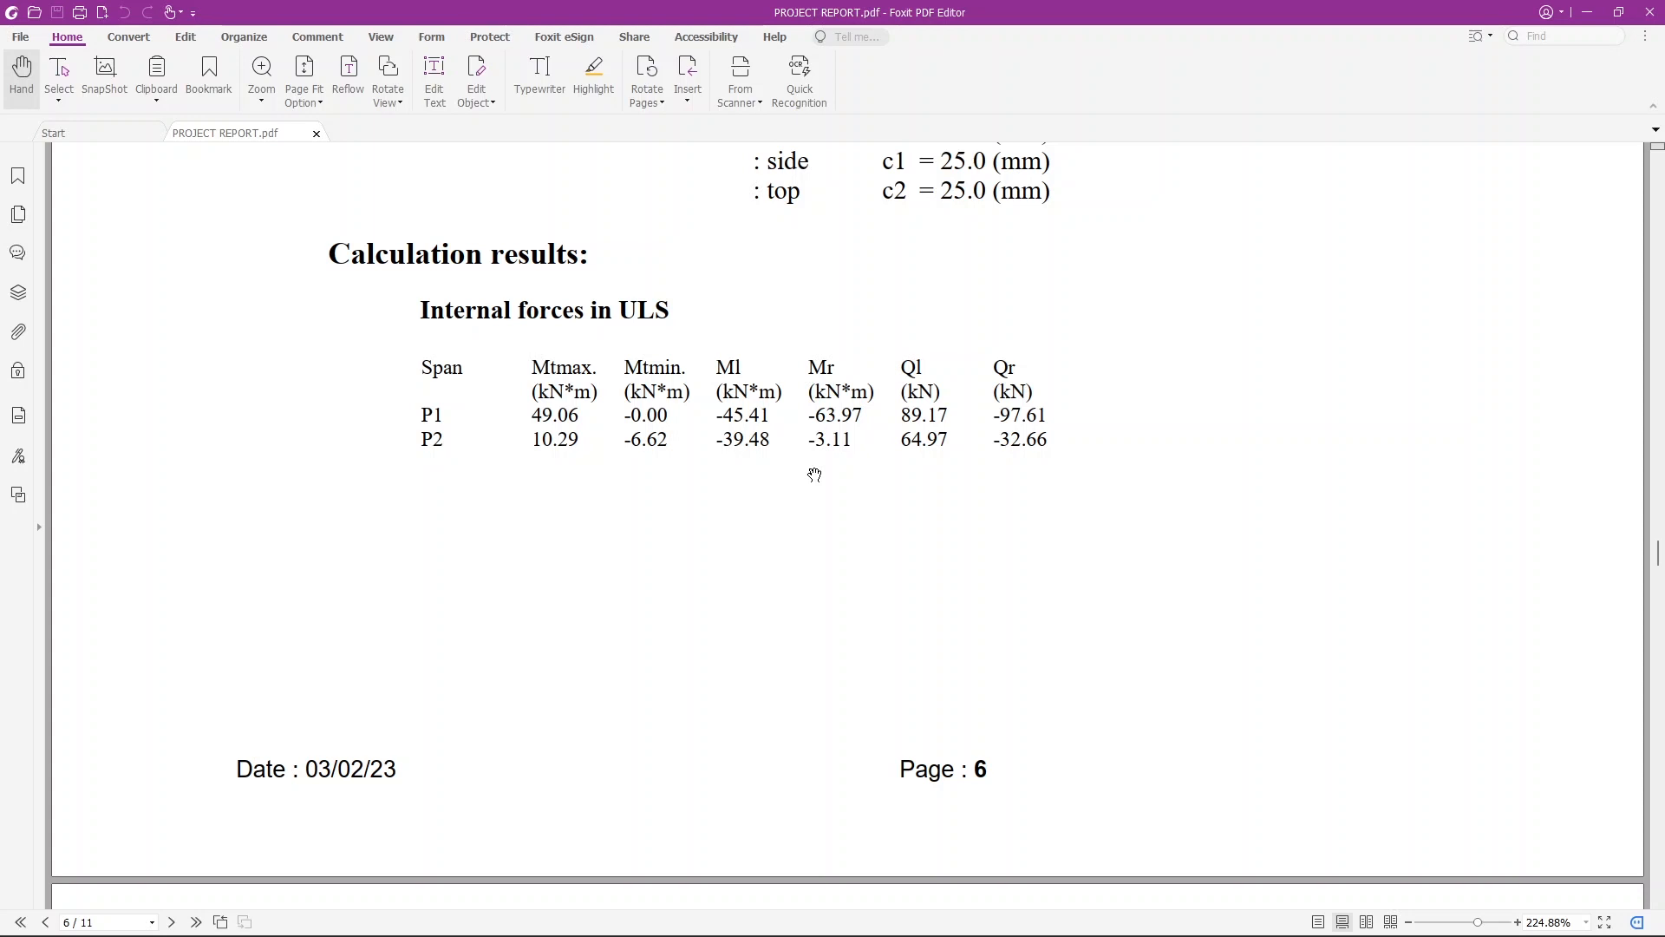
pyautogui.scroll(-20, 814, 475)
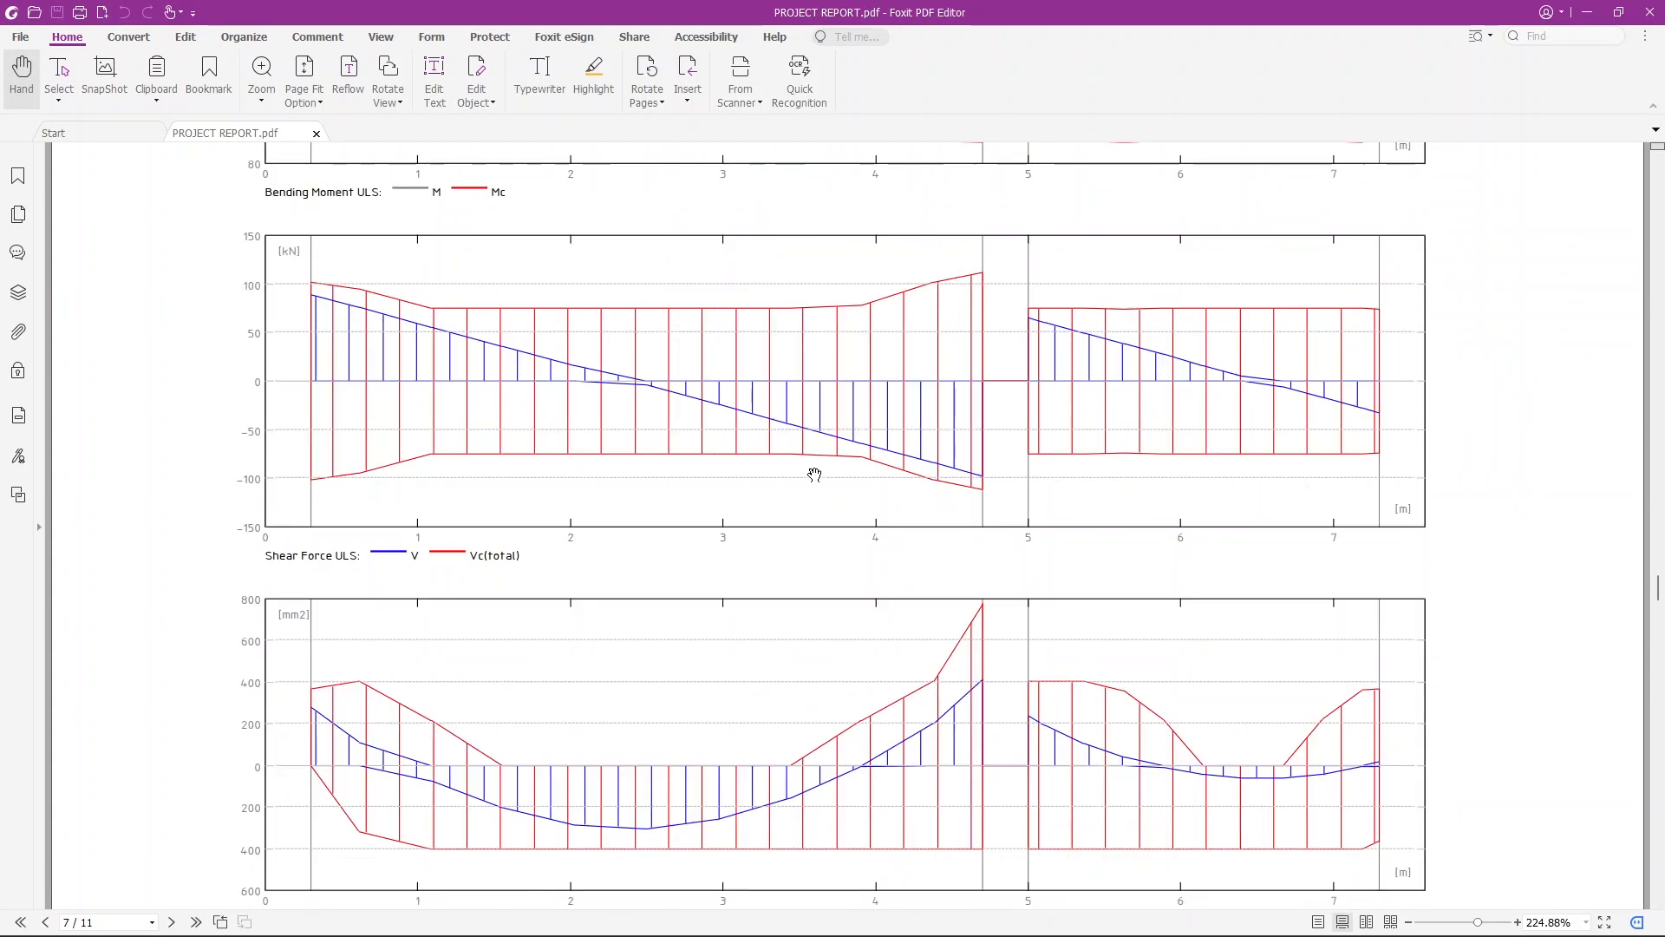
pyautogui.scroll(-20, 879, 452)
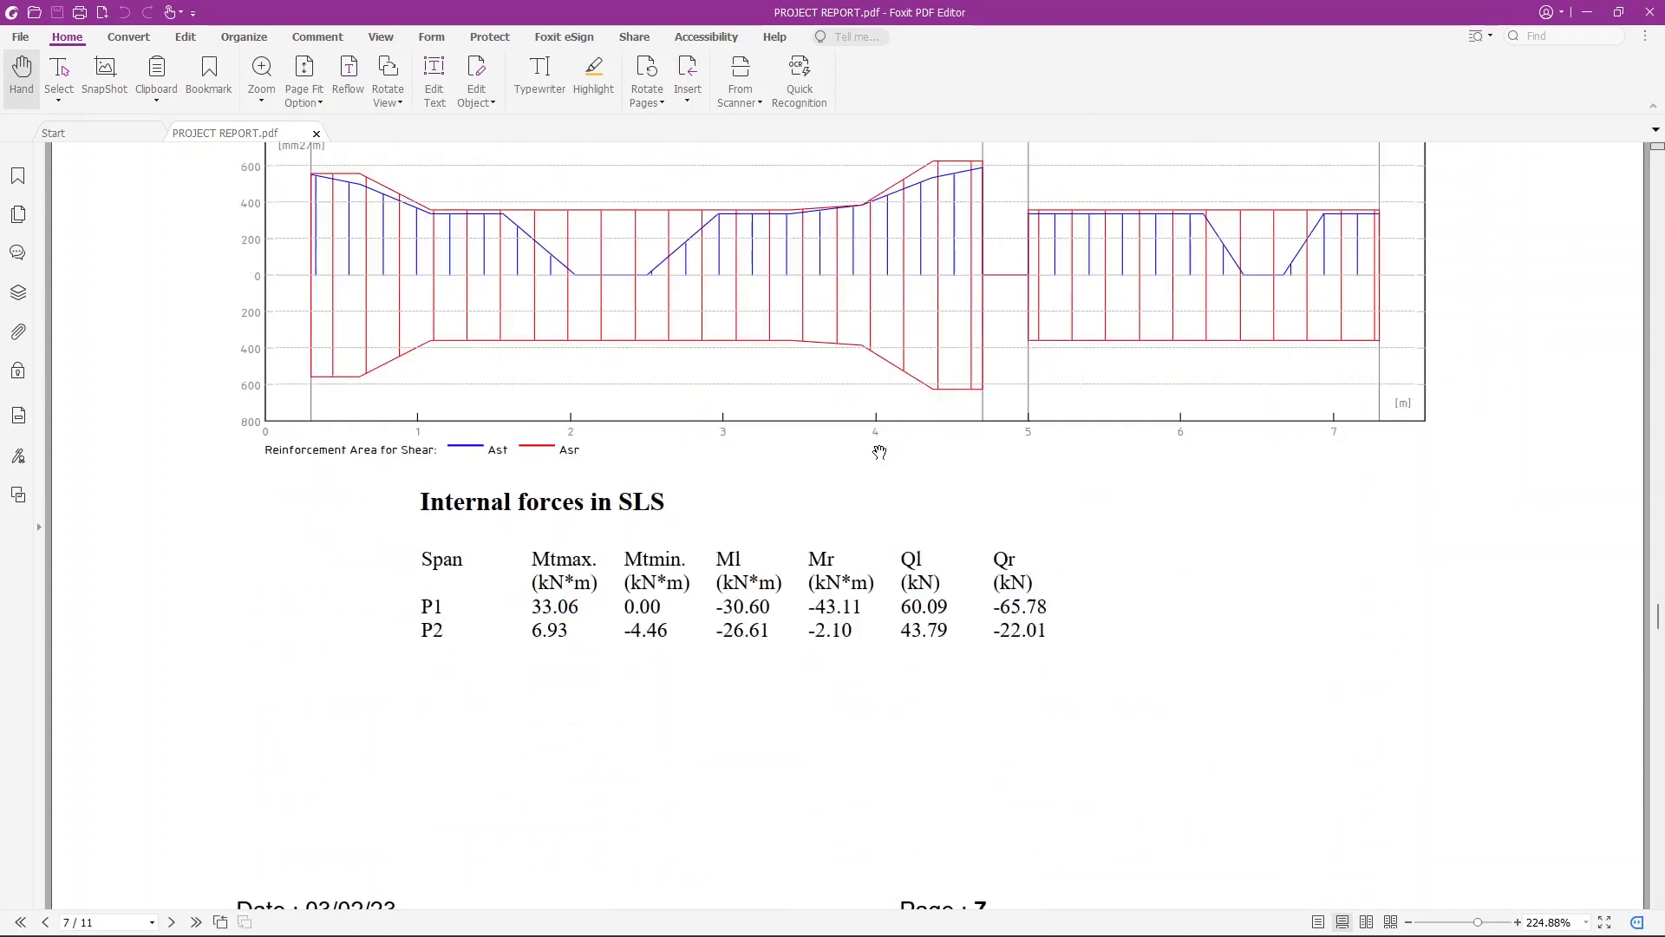